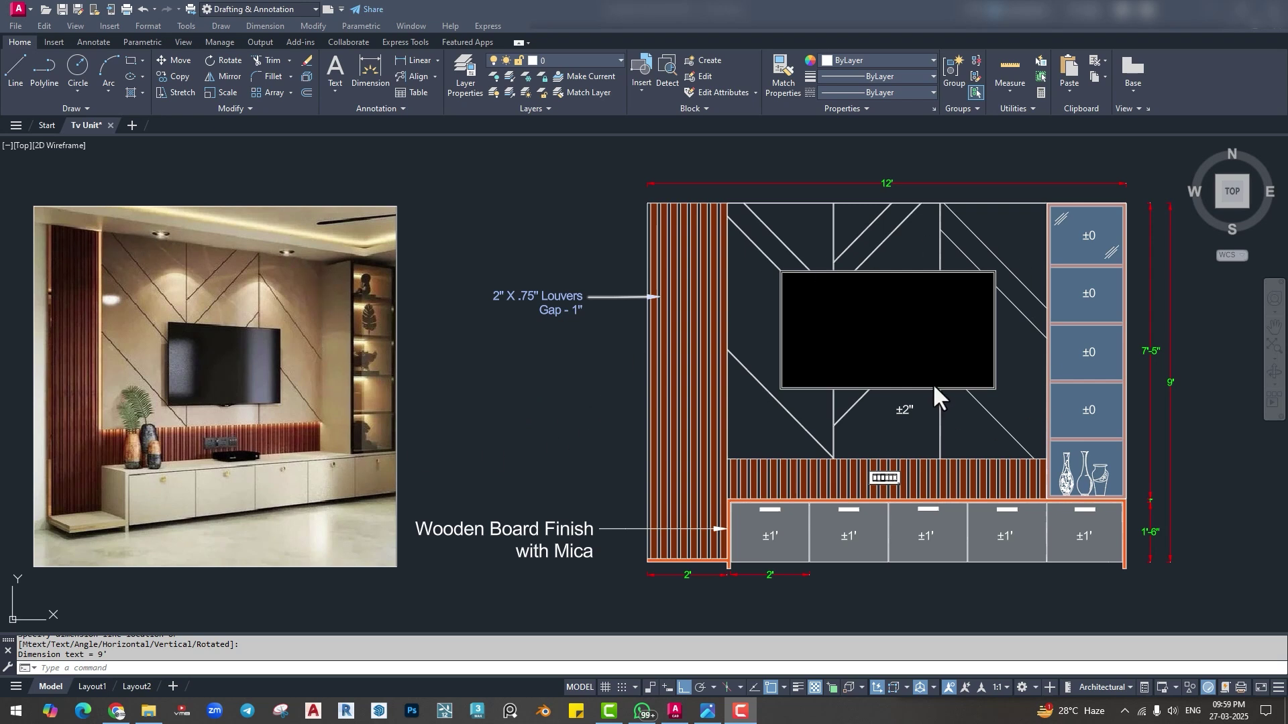
Start a new blank drawing and arrange its window side by side with the TV unit reference photo.
click(131, 126)
drag(725, 13, 0, 82)
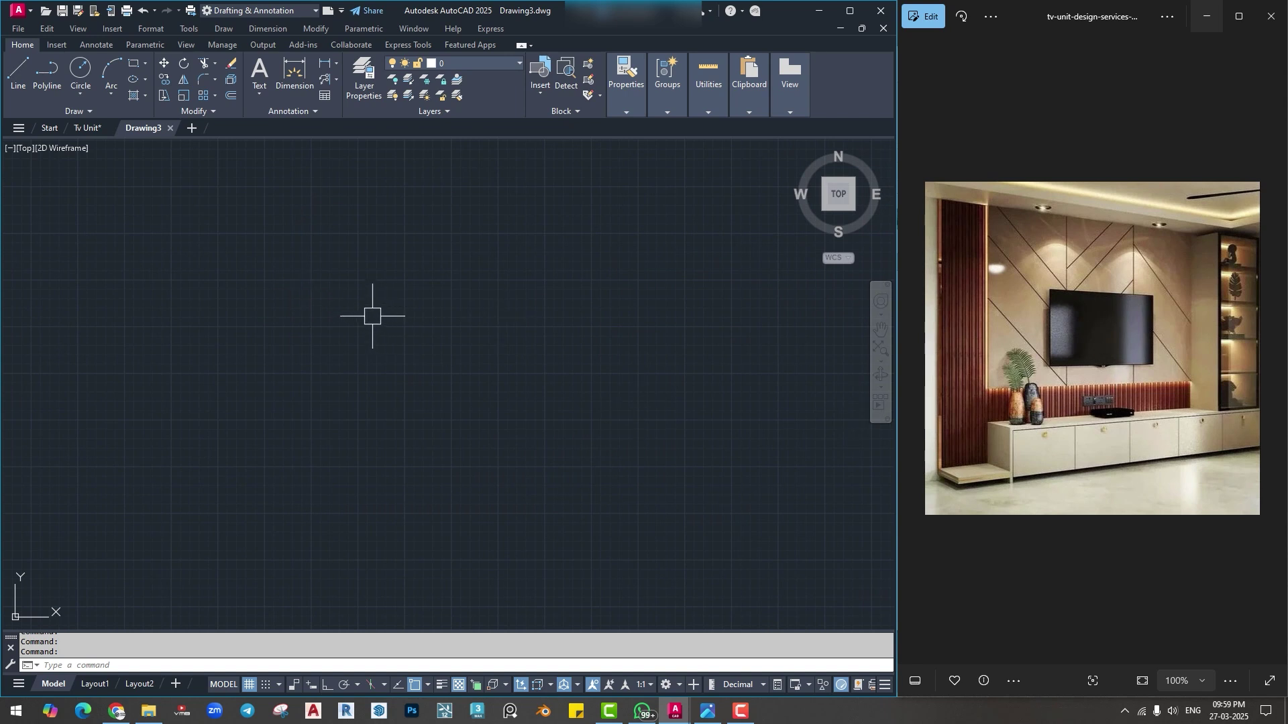
Set the drawing units to Architectural with 0'-0 1/2" precision and the insertion scale to Inches.
key(Return)
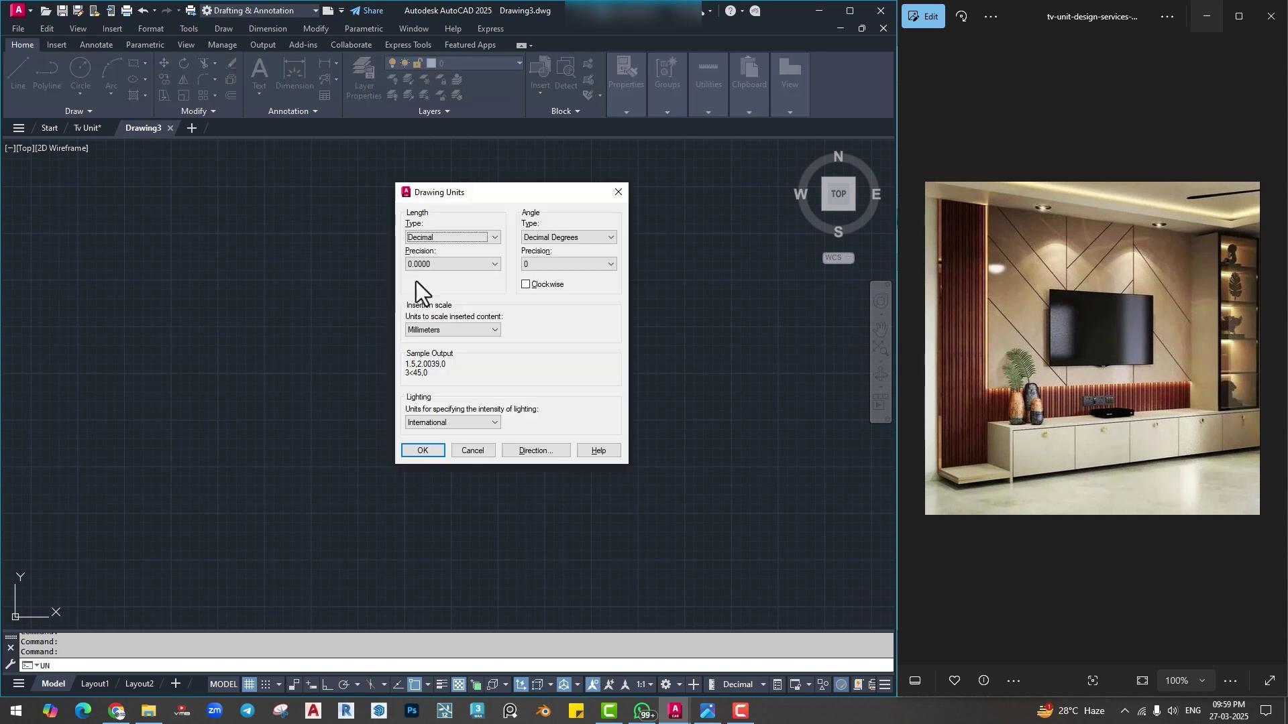
click(444, 236)
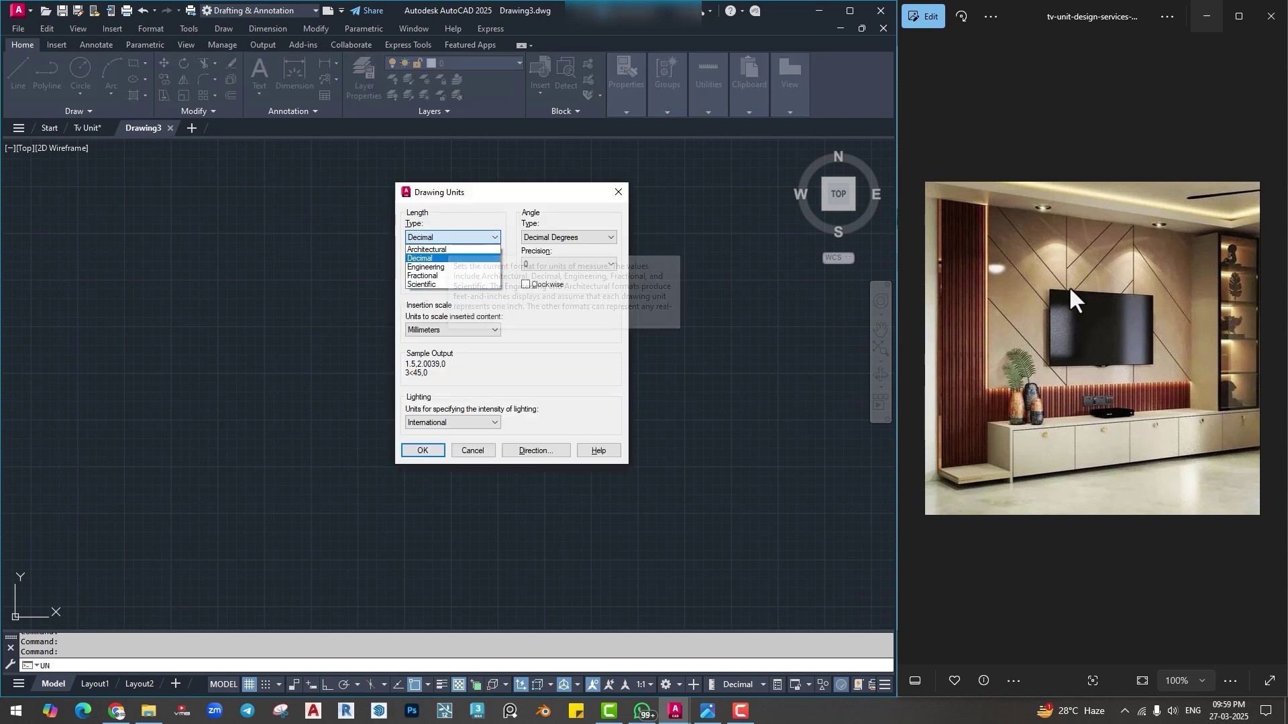
click(433, 249)
click(433, 264)
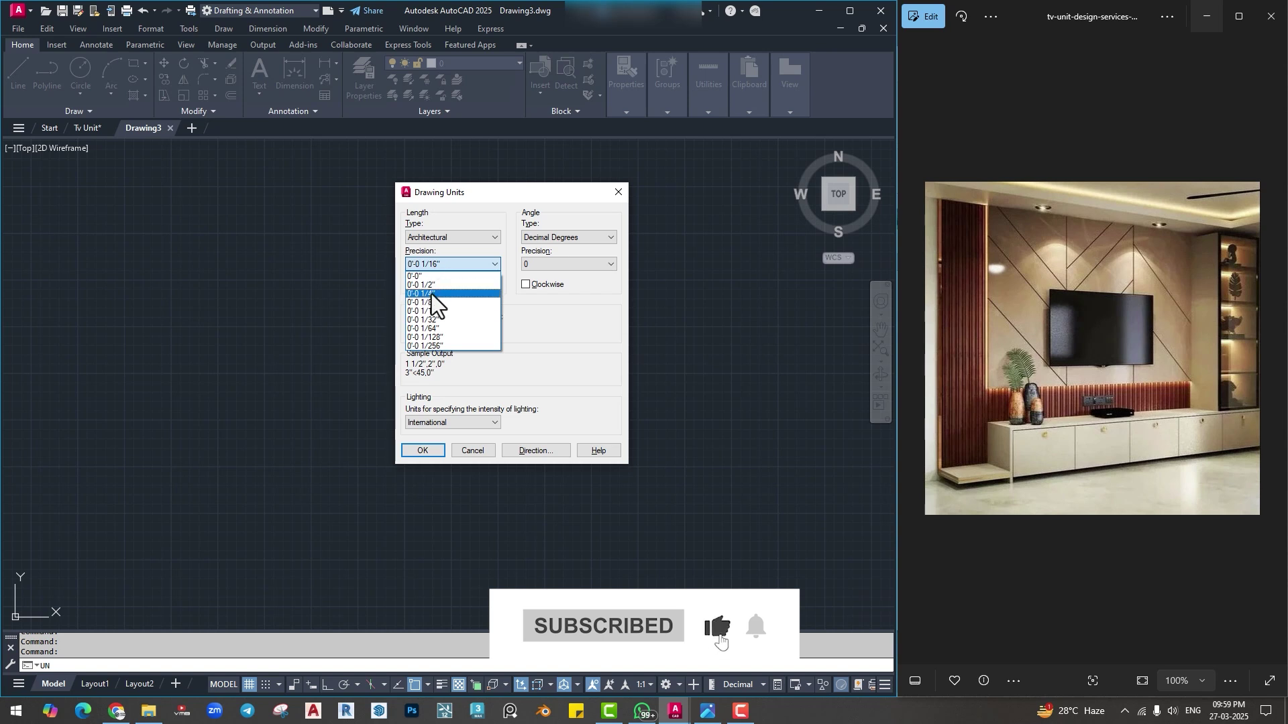
click(433, 284)
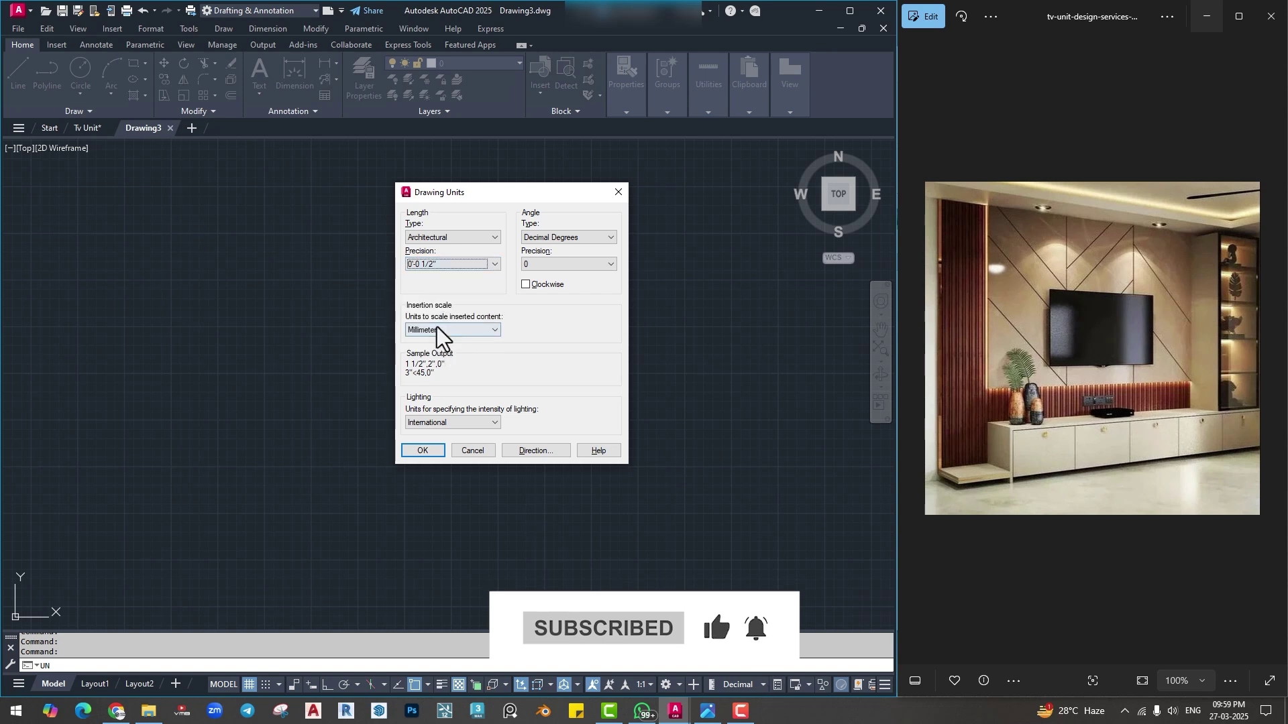
click(436, 328)
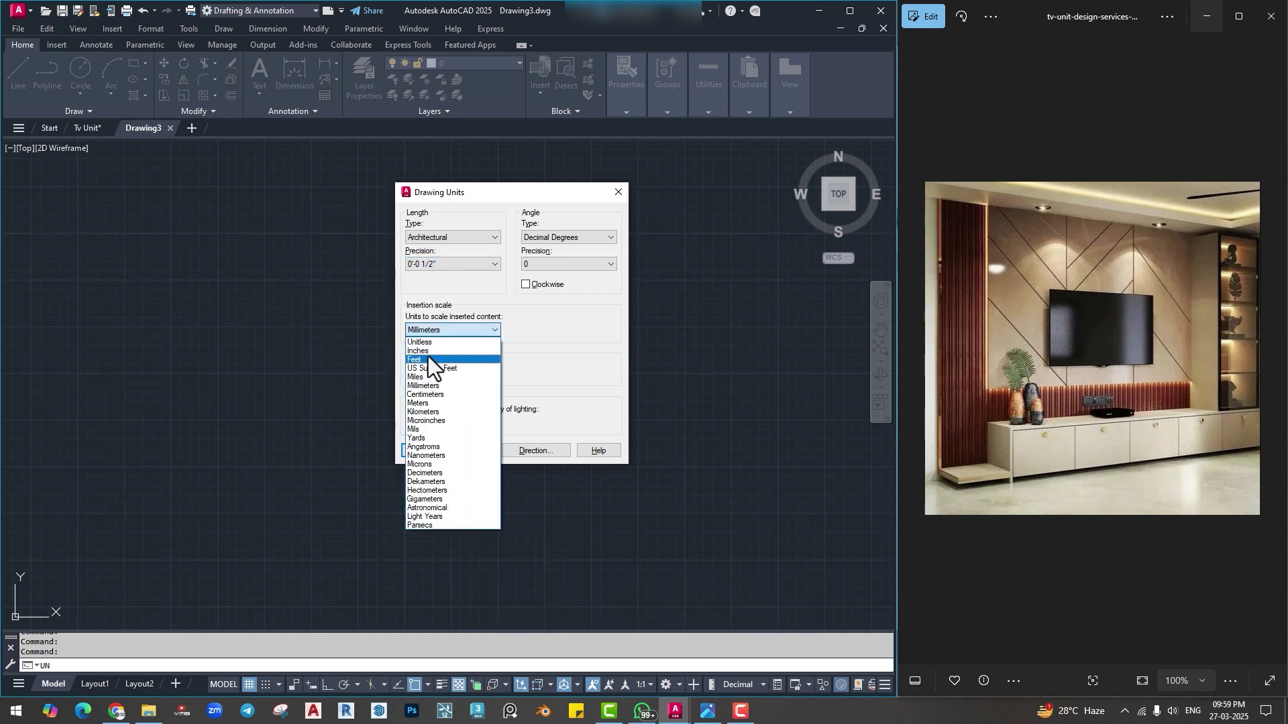
click(440, 351)
click(424, 452)
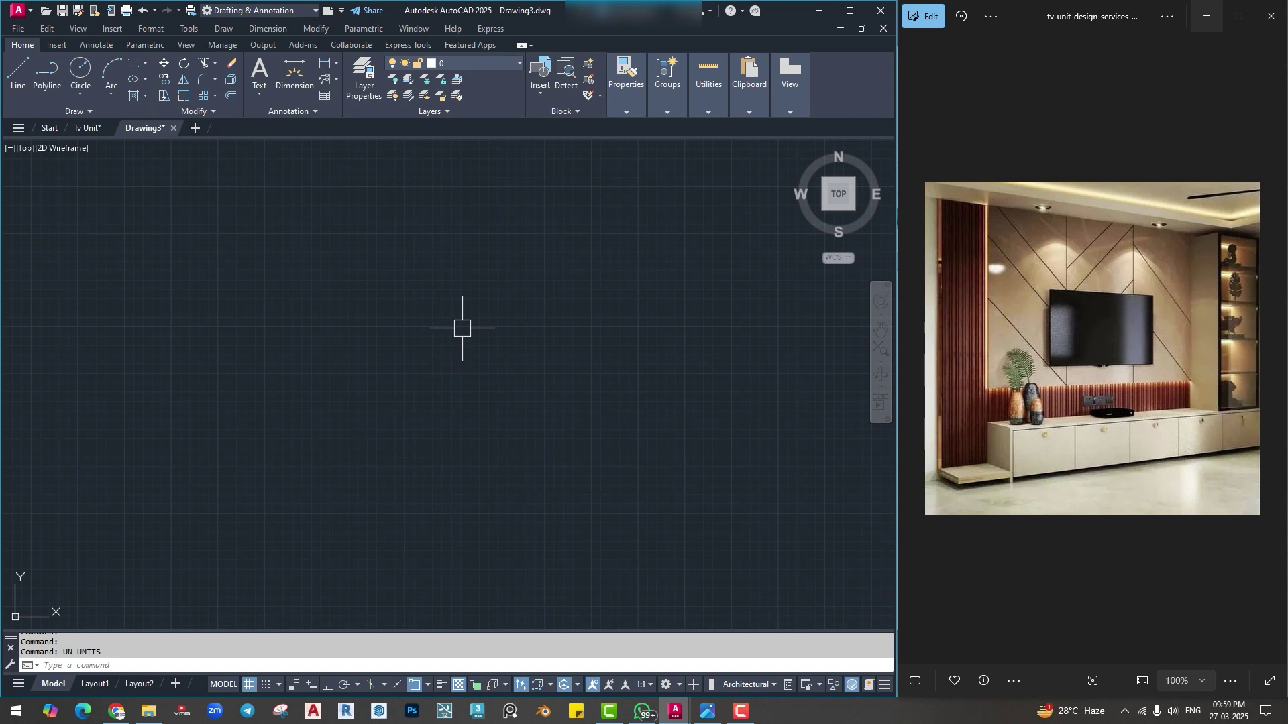
Modify the Standard dimension style to use Architectural primary units with 0'-0 1/2" precision.
text(d)
key(Return)
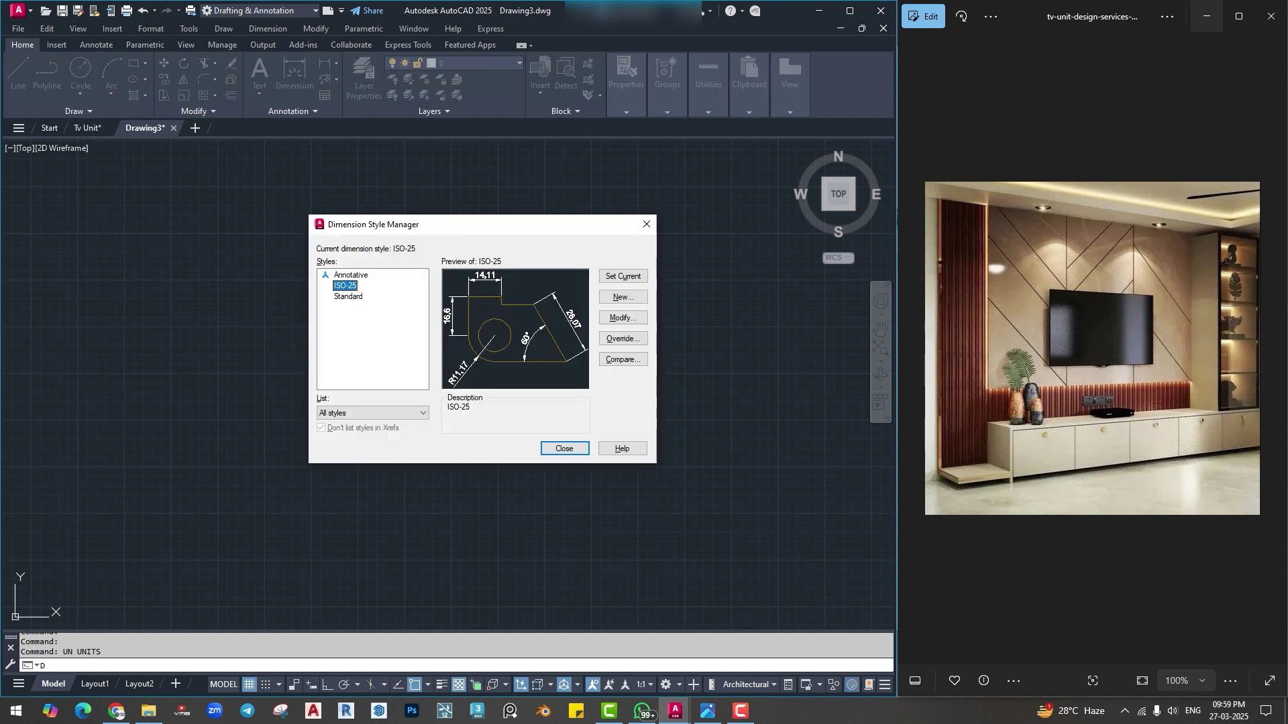
click(347, 297)
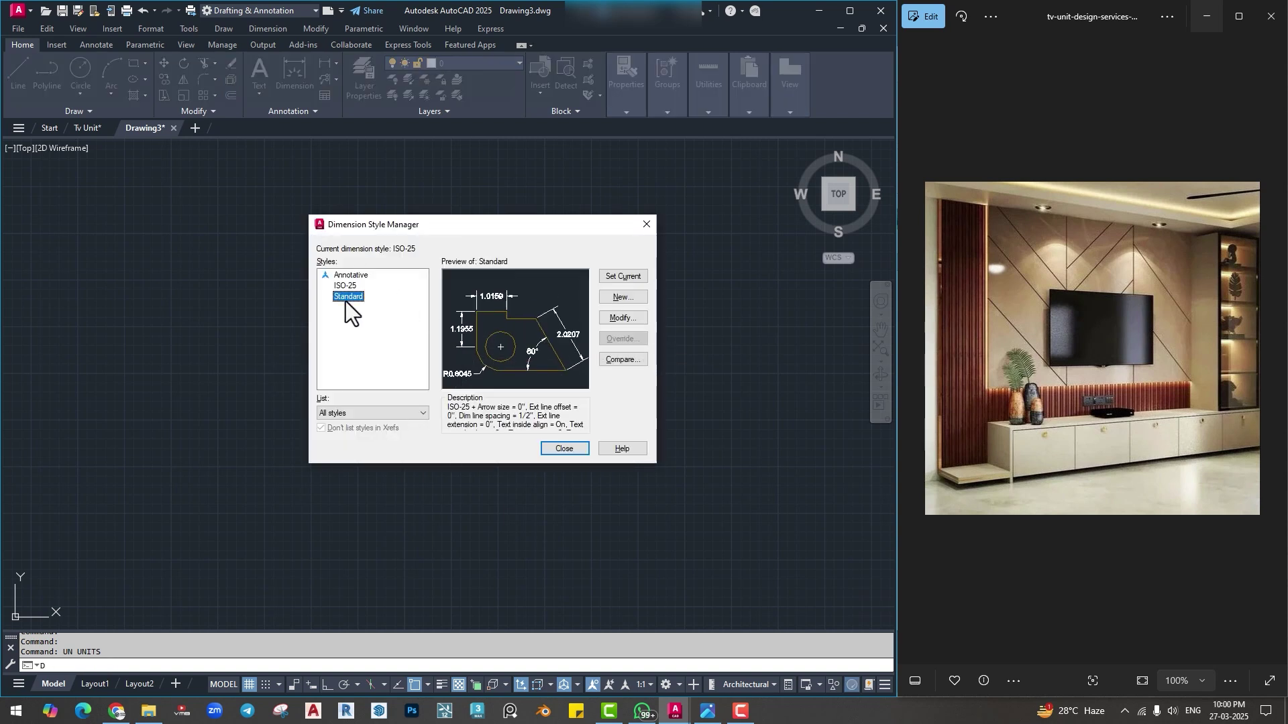
click(607, 321)
click(359, 192)
drag(395, 171, 457, 163)
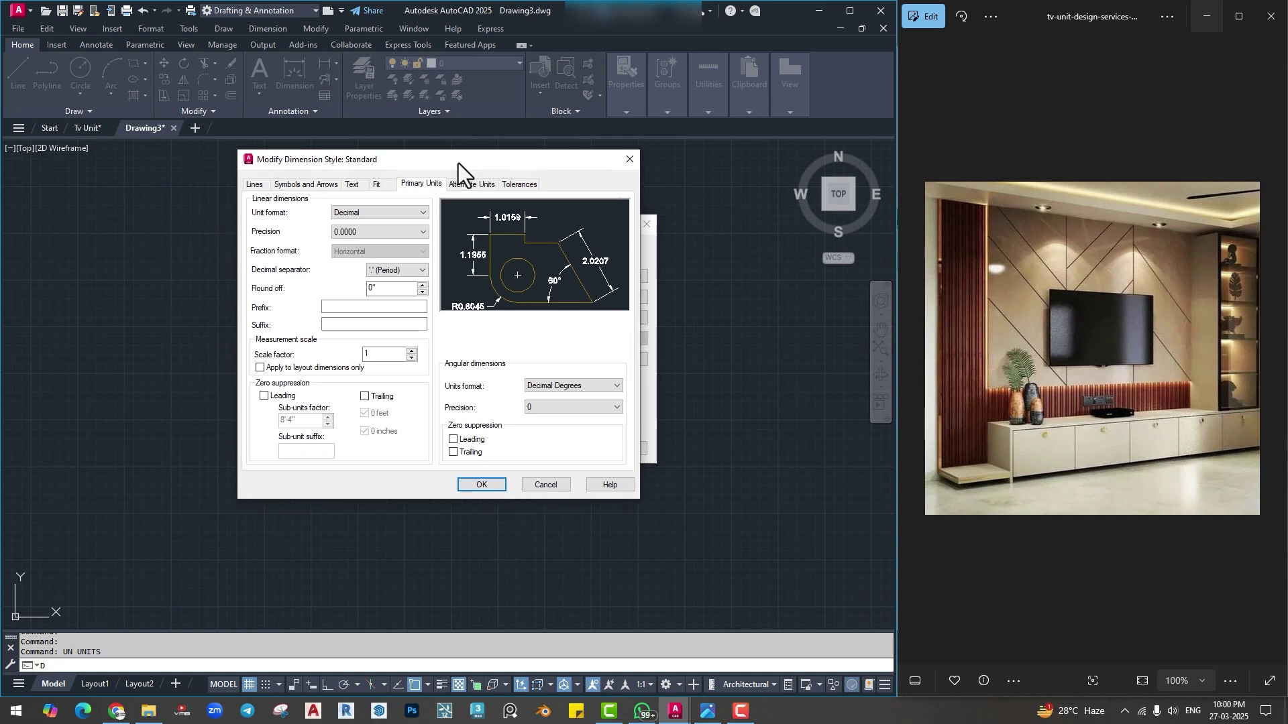
click(356, 212)
click(349, 251)
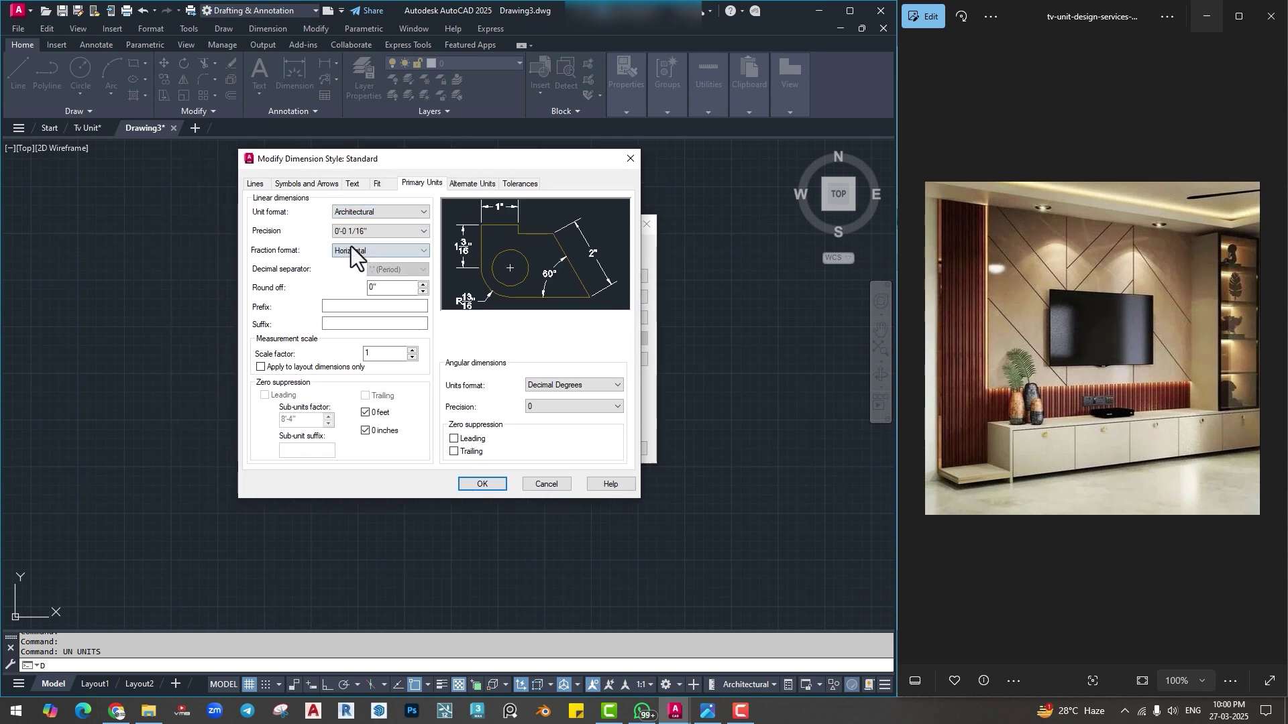
click(364, 233)
click(364, 251)
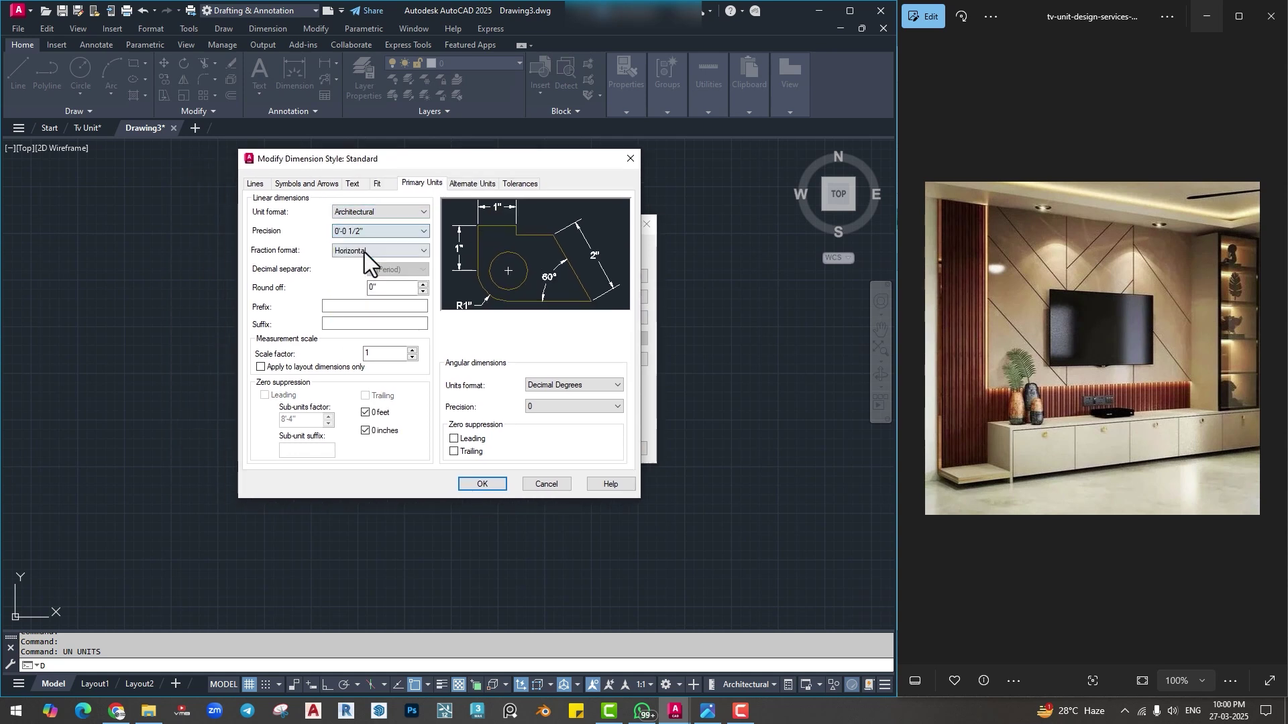
Enlarge the Standard style's dimension text, colour it green, and set the arrow size to 2".
click(351, 186)
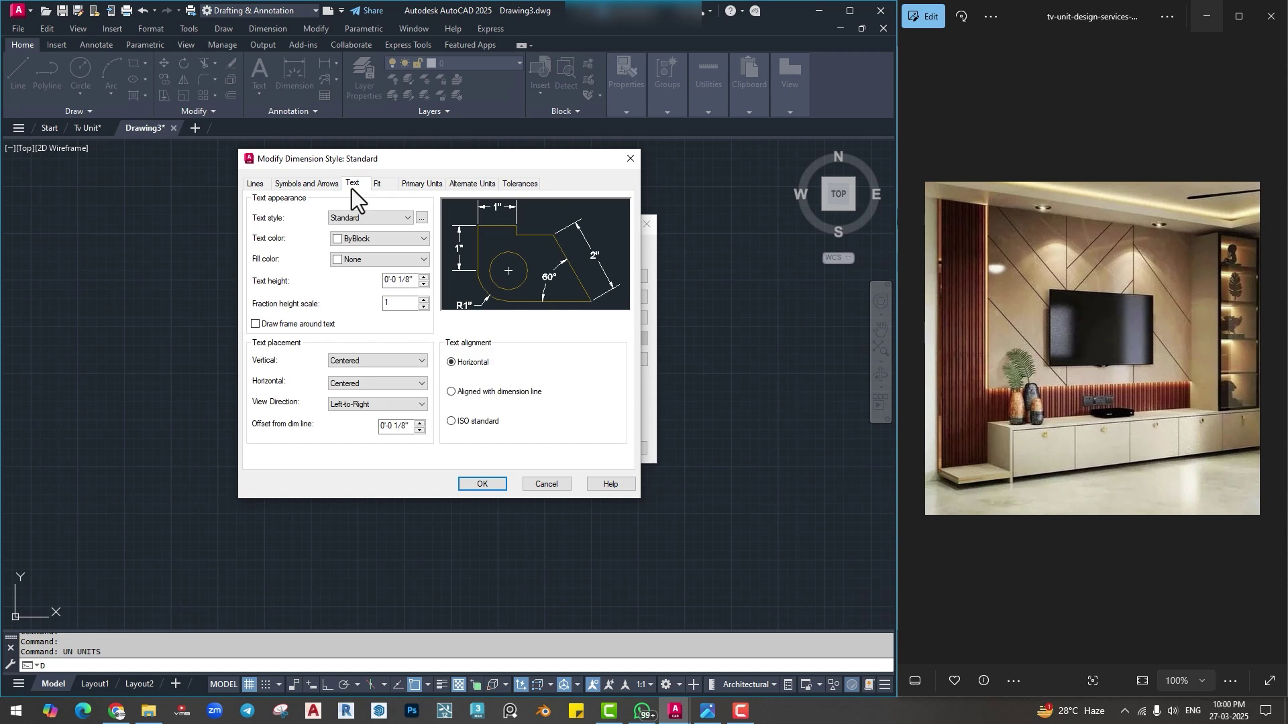
drag(410, 284, 374, 284)
click(360, 238)
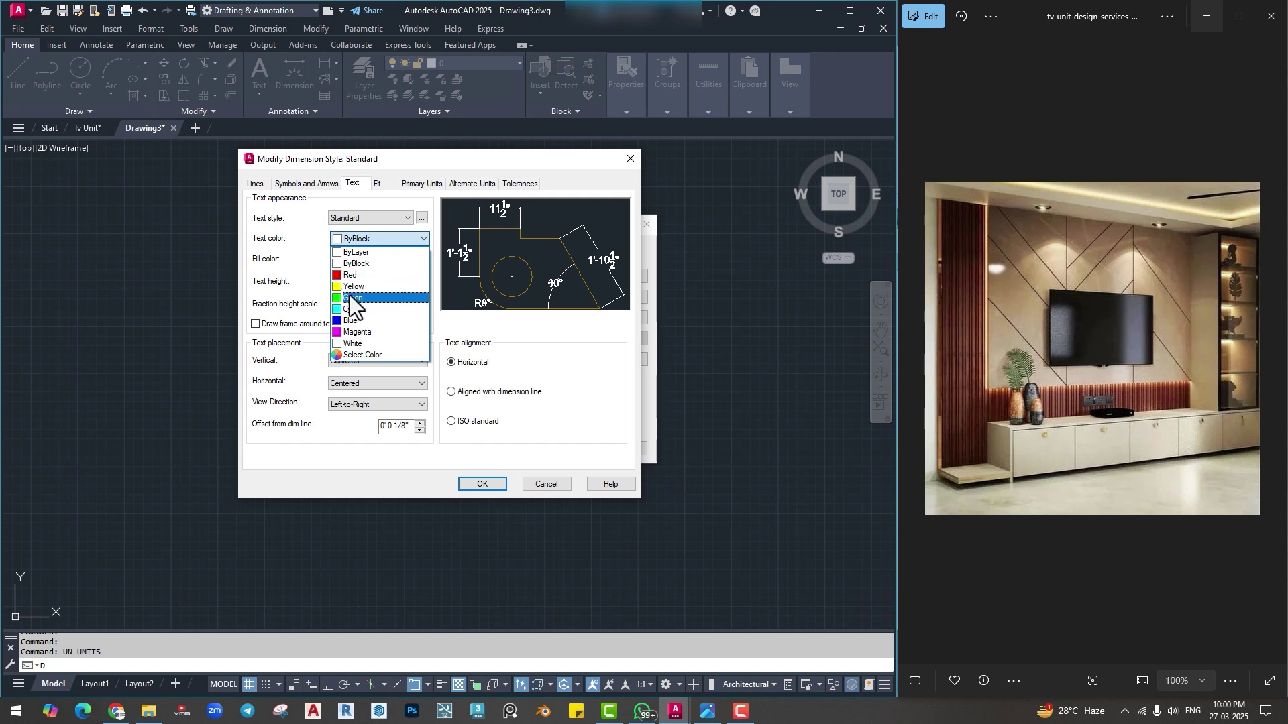
click(349, 298)
click(312, 184)
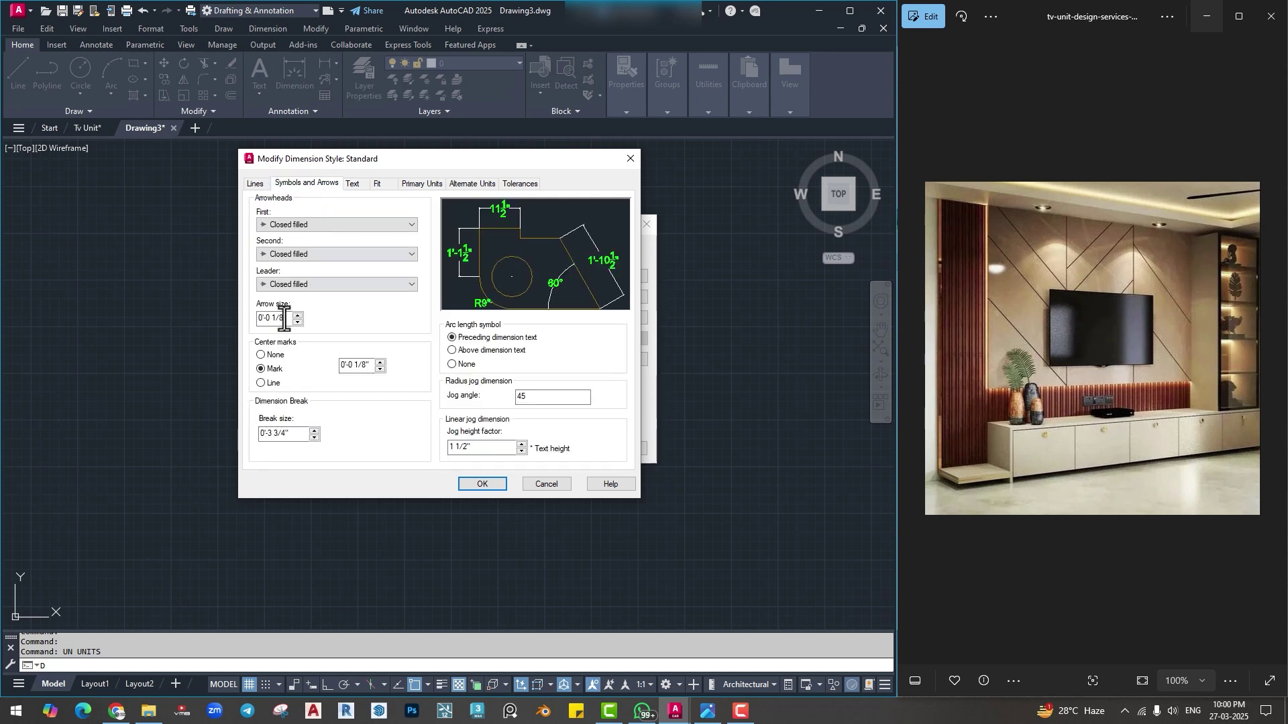
drag(288, 319, 240, 320)
Colour the style's dimension and extension lines red and enable fixed-length extension lines.
click(256, 184)
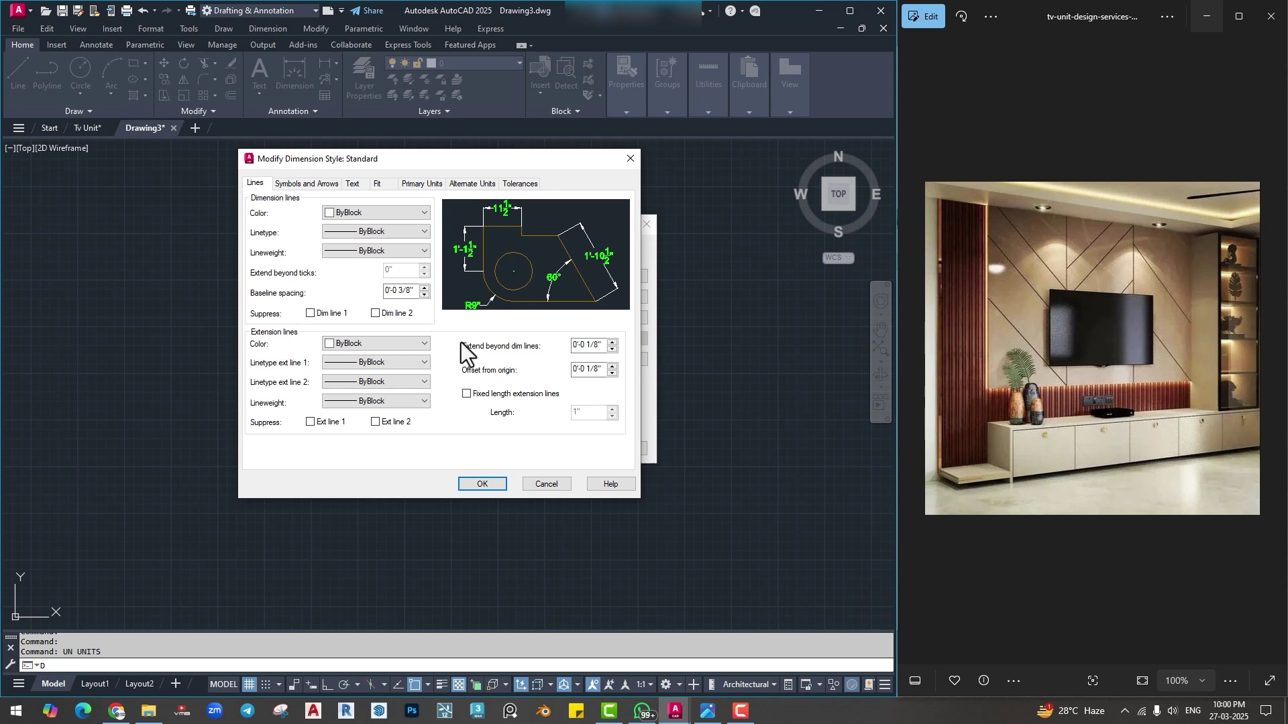
click(374, 213)
click(346, 244)
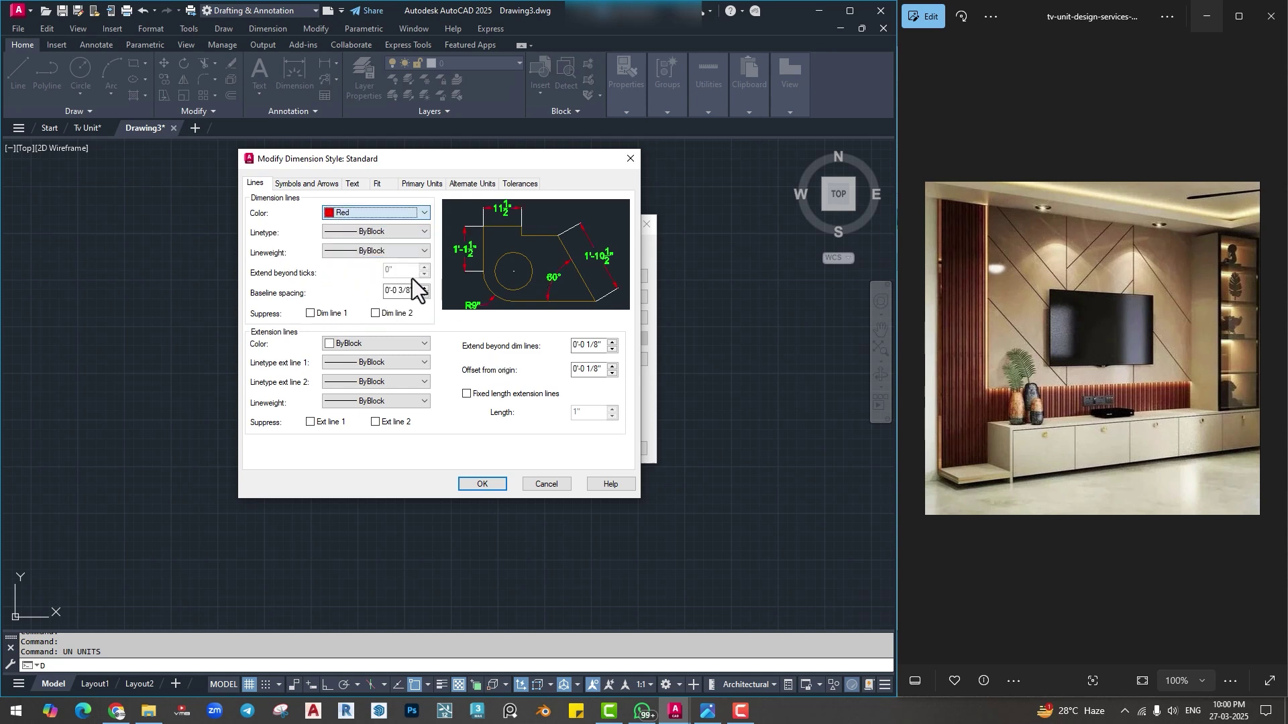
click(360, 341)
click(345, 374)
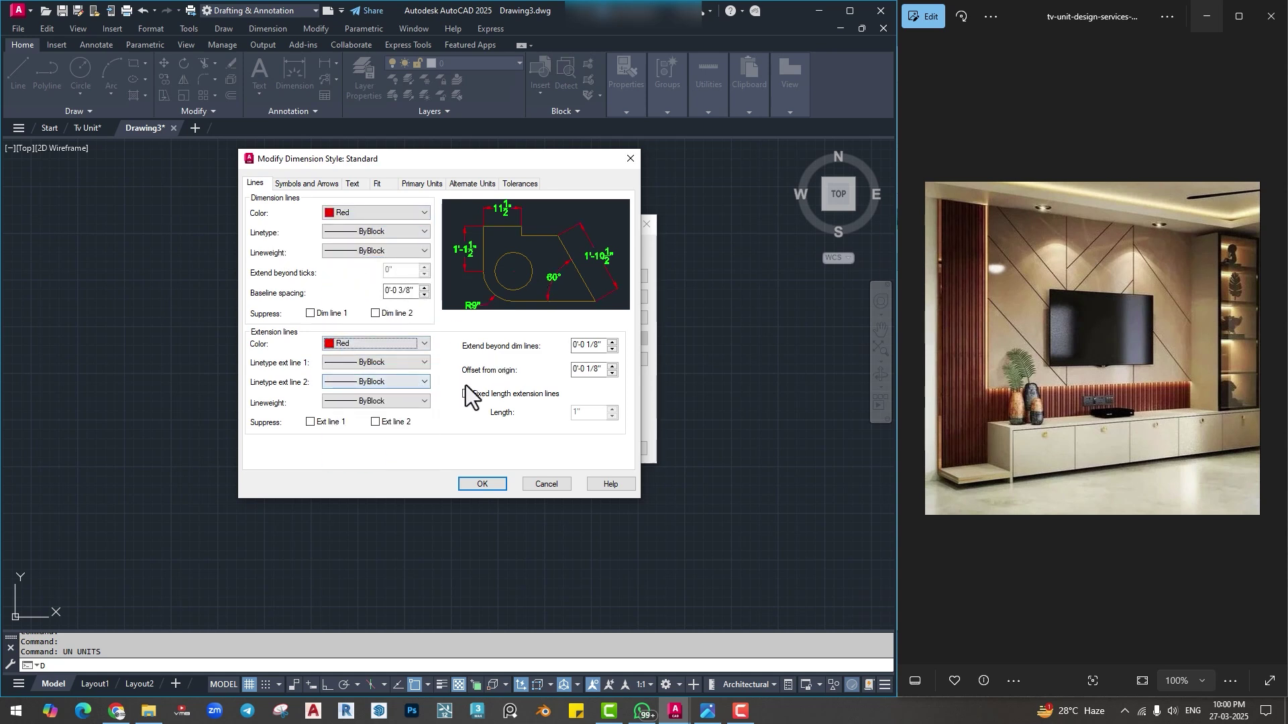
click(484, 393)
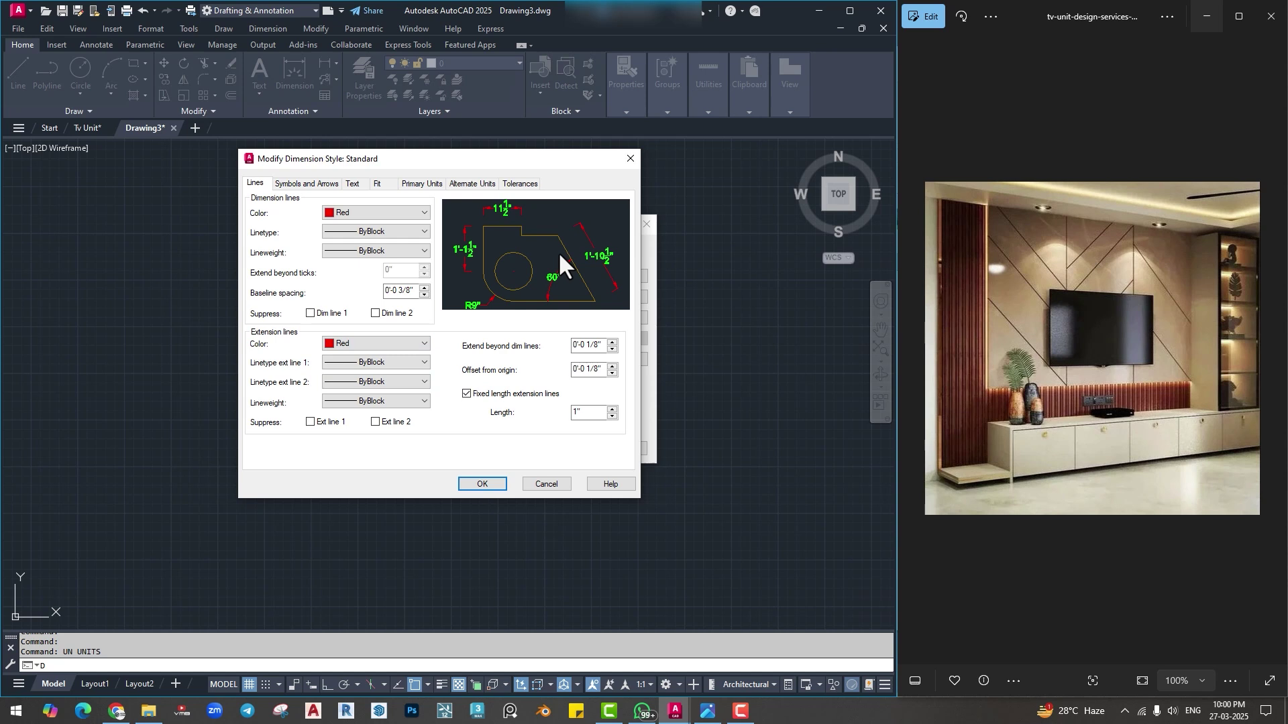
Accept the style changes, make Standard the current dimension style, and close the style manager.
click(481, 483)
click(605, 276)
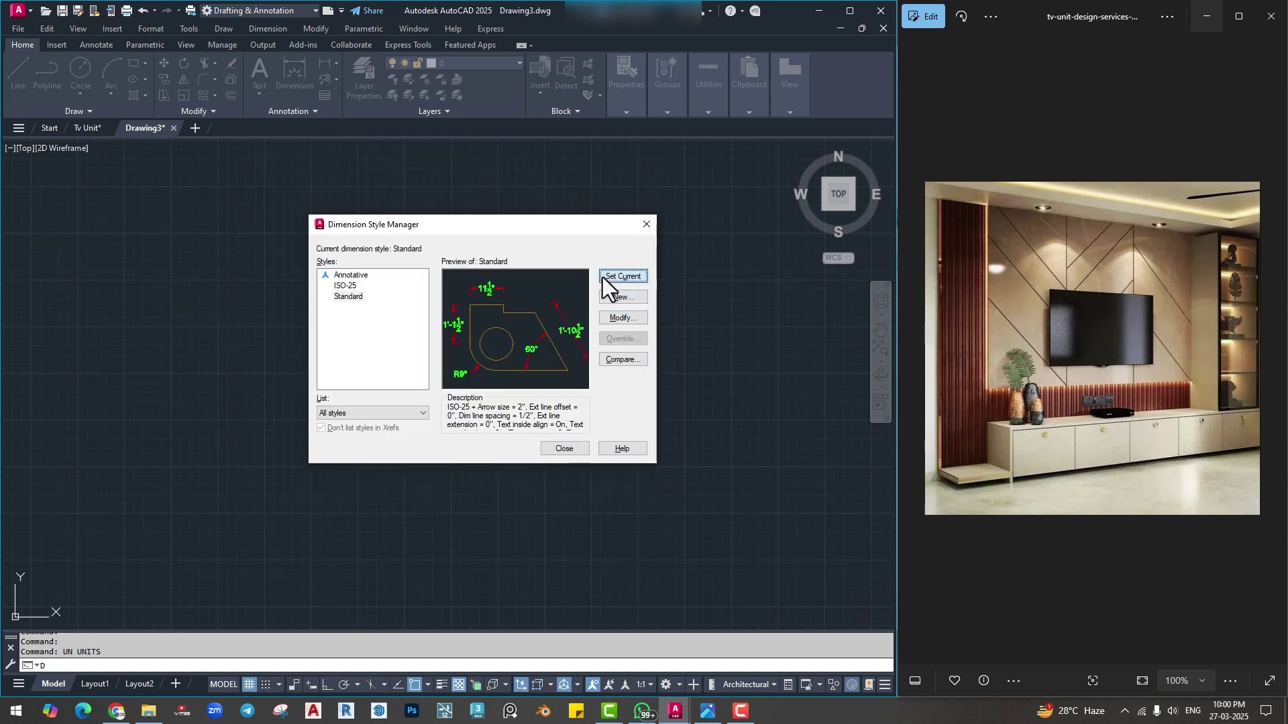
click(564, 448)
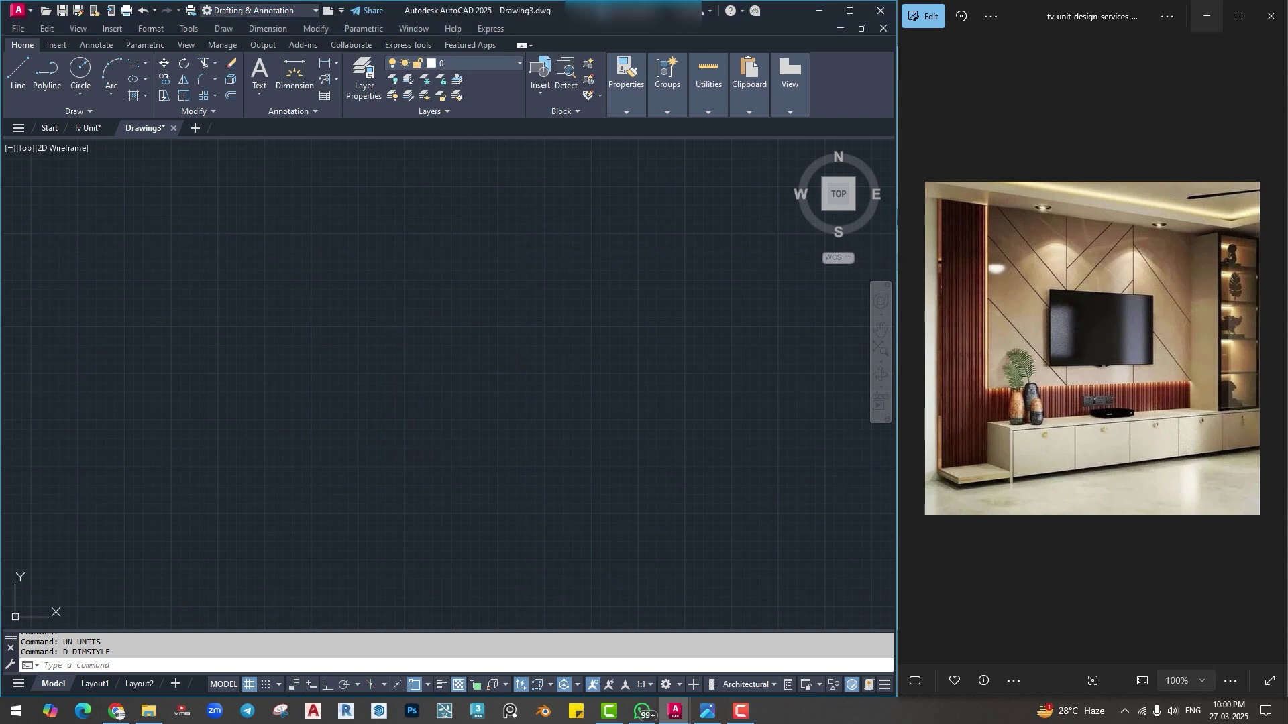
click(367, 309)
key(Escape)
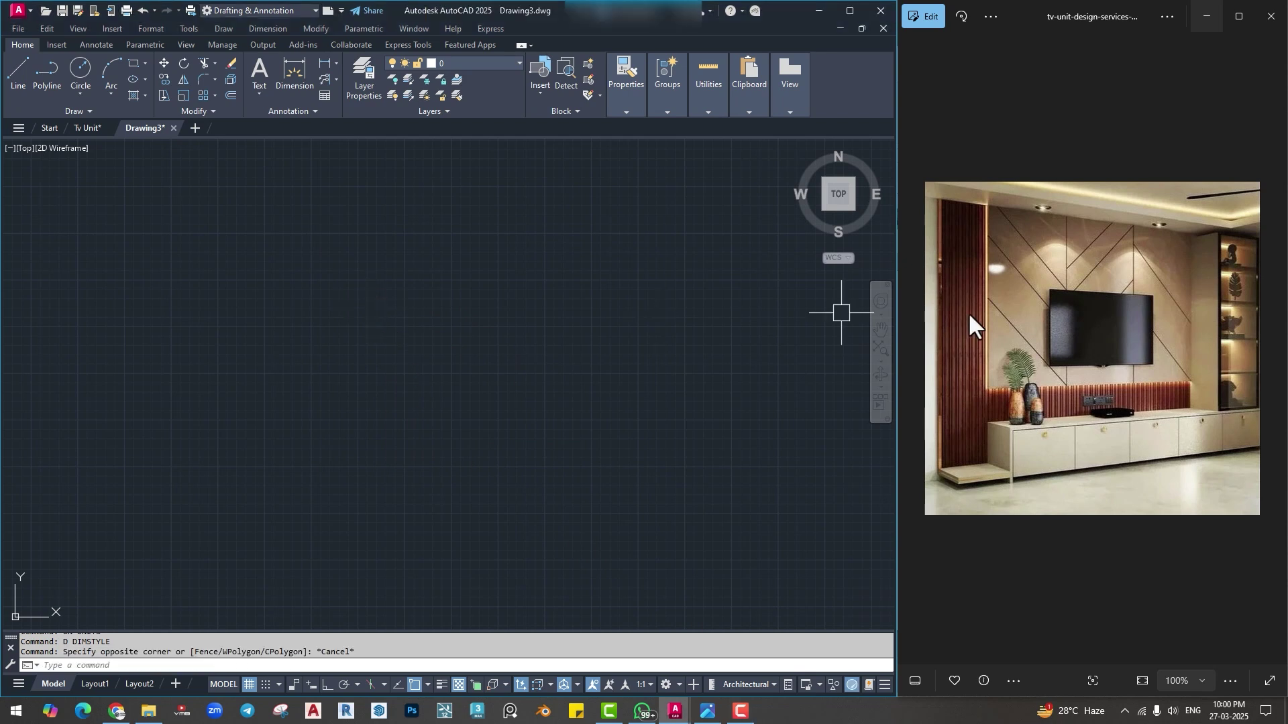
Examine the overall sizes in the finished Tv Unit drawing, and return to the new drawing.
click(93, 127)
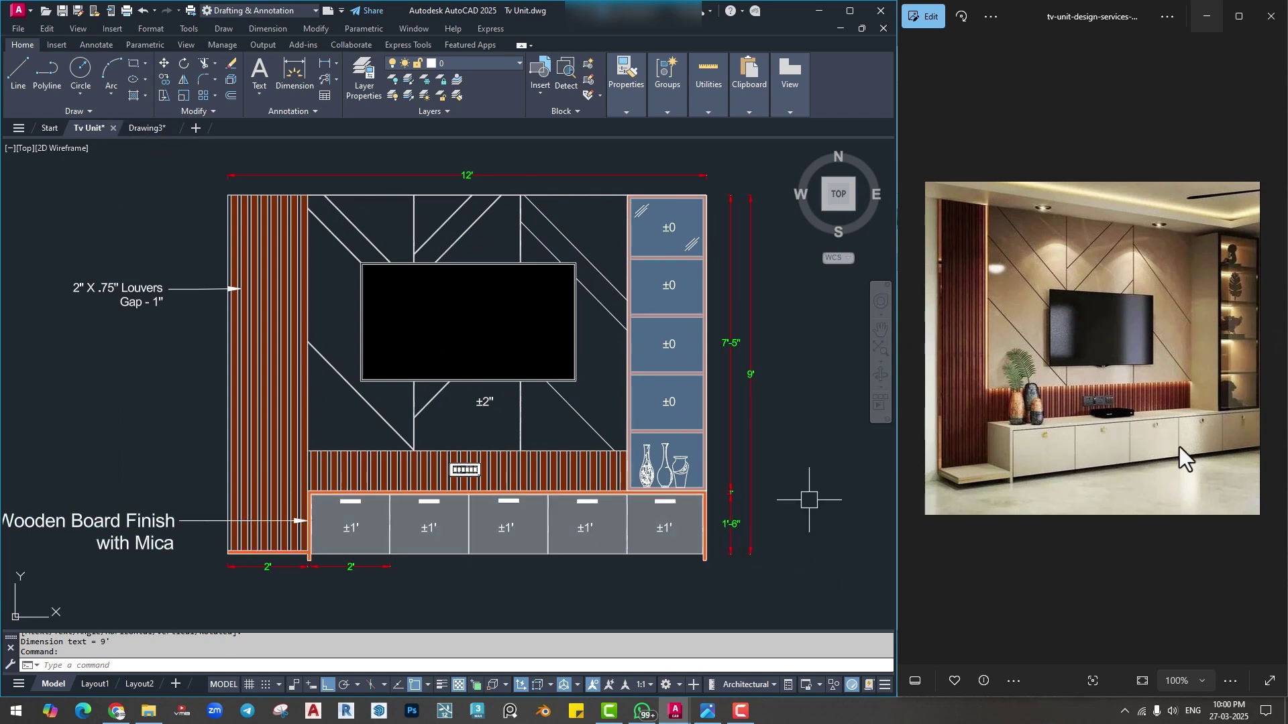
click(146, 128)
key(Escape)
key(Escape)
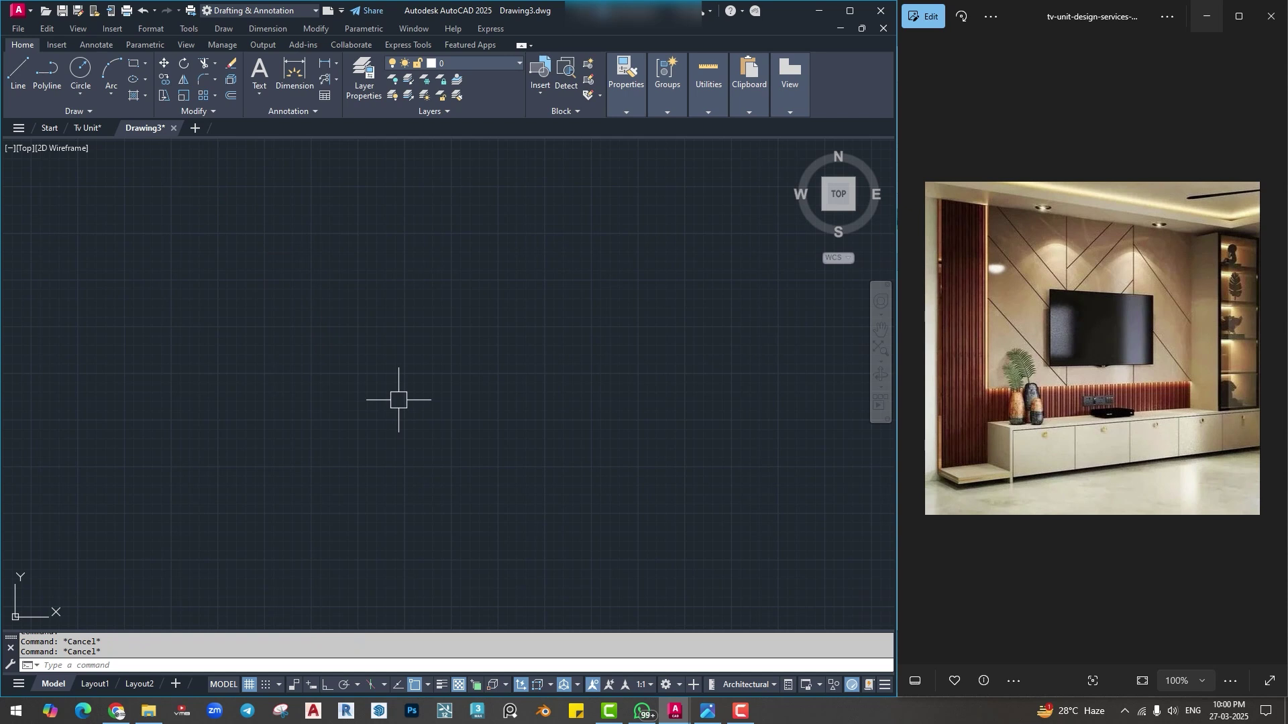
Draw the TV unit's outer outline as a closed rectangle of straight lines, 12' wide and 9' high.
text(1)
key(Return)
click(252, 252)
key(F8)
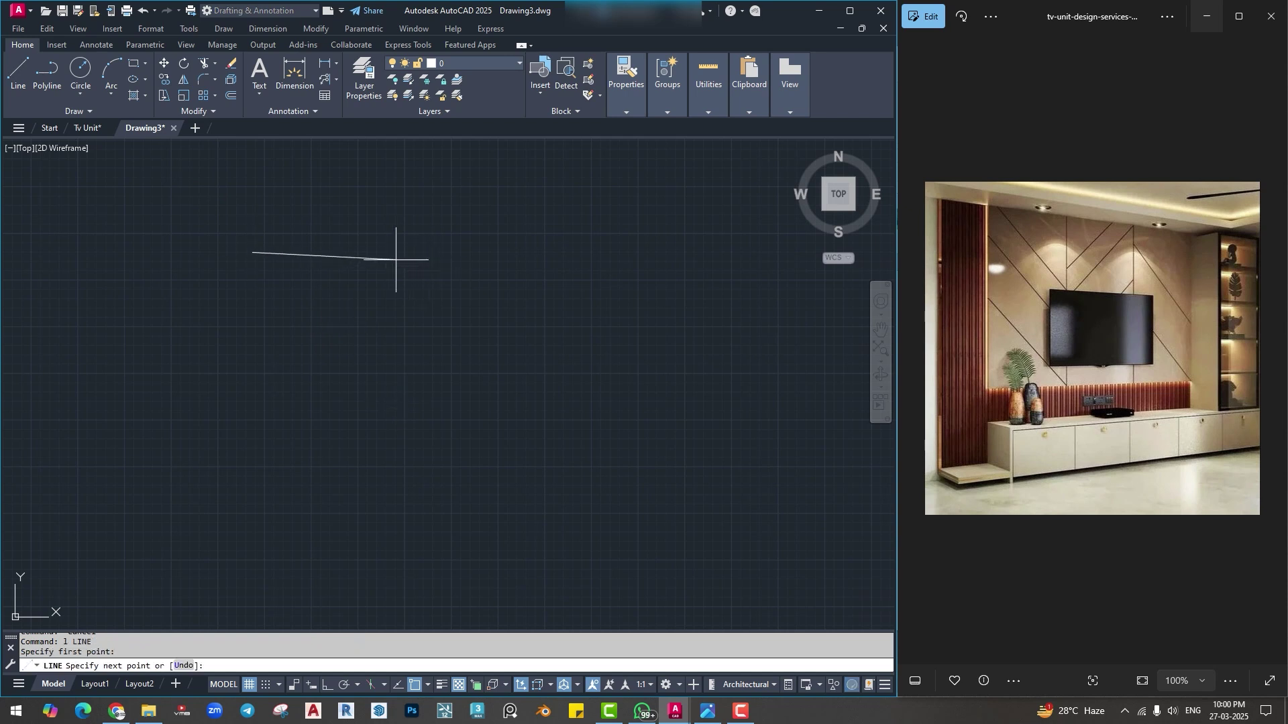
key(Return)
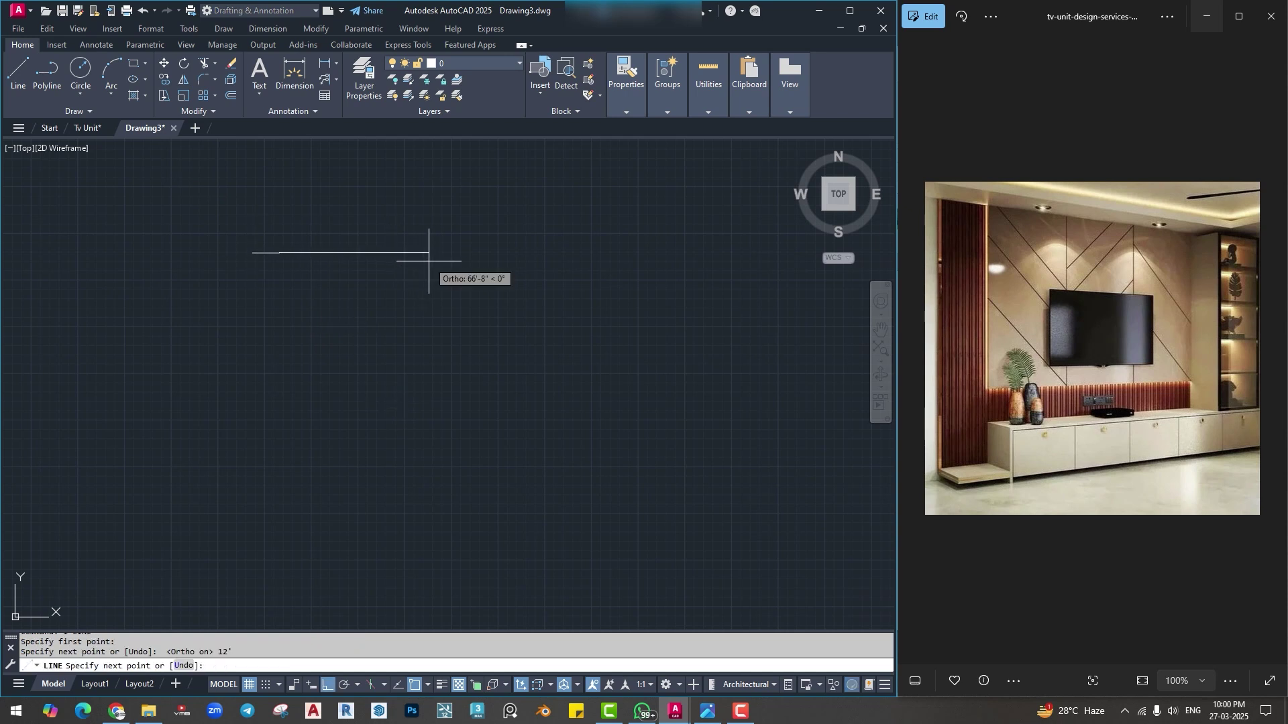
scroll(224, 278, up, 3)
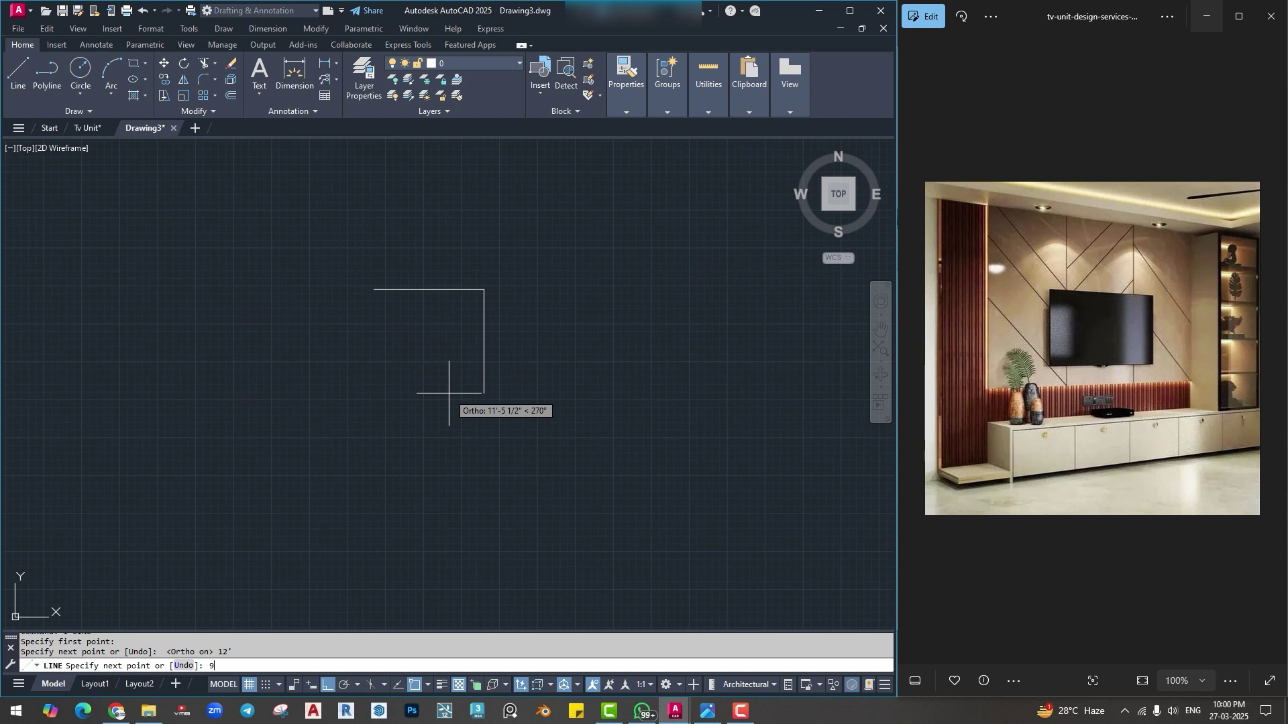
text(9')
key(Return)
text(1)
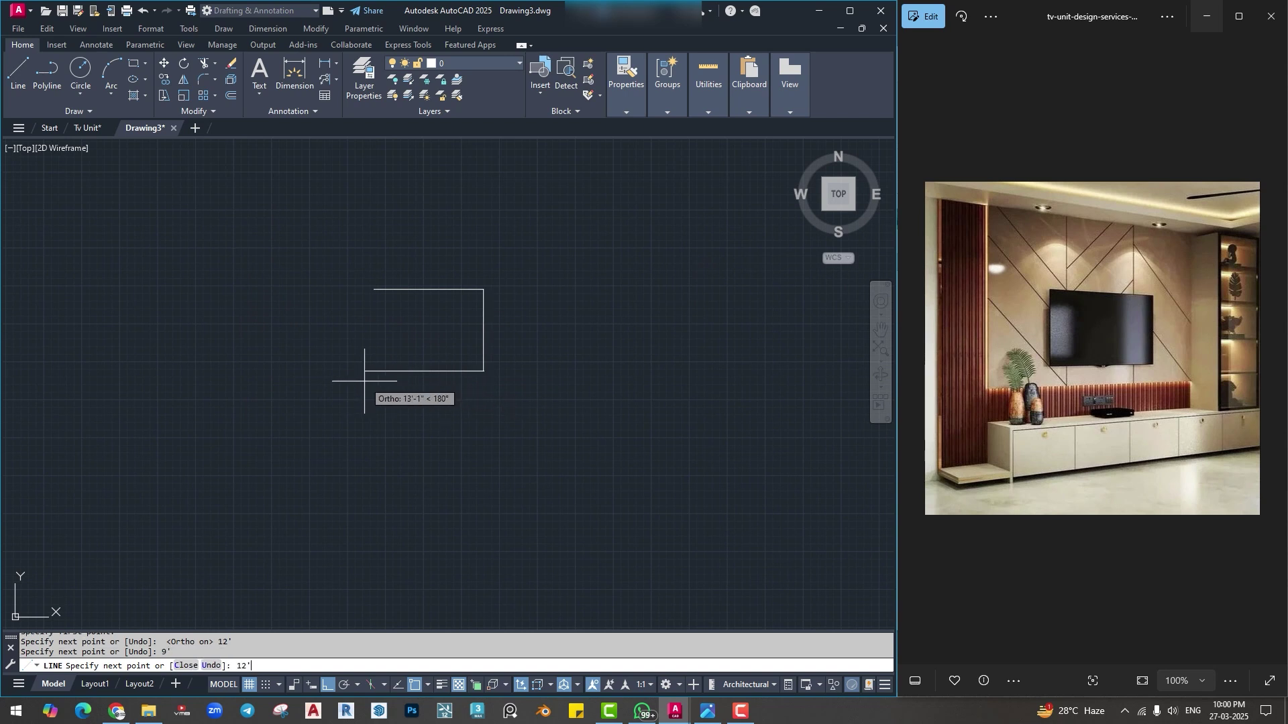
text(2')
key(Return)
click(374, 289)
key(Escape)
scroll(421, 317, up, 4)
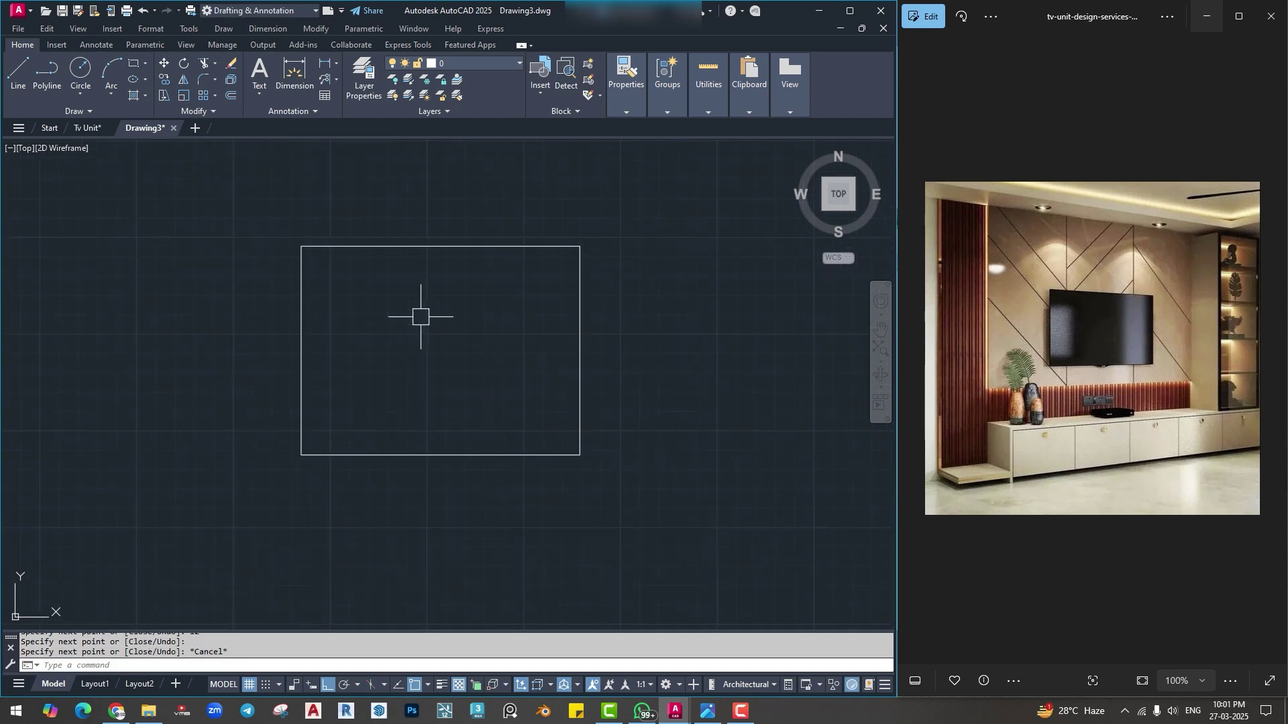
Add a linear dimension for the outline's width above its upper edge.
middle_drag(420, 317, 431, 371)
text(dli)
key(Return)
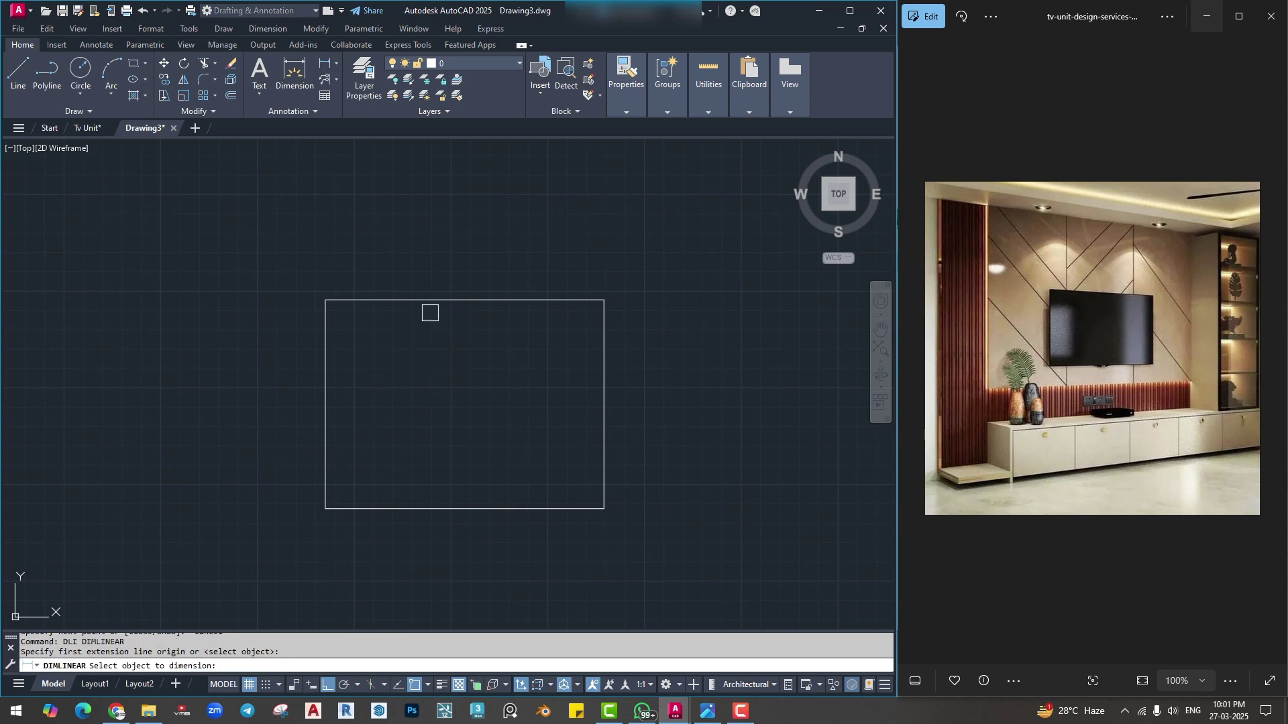
key(Return)
click(429, 300)
click(430, 282)
scroll(463, 332, up, 3)
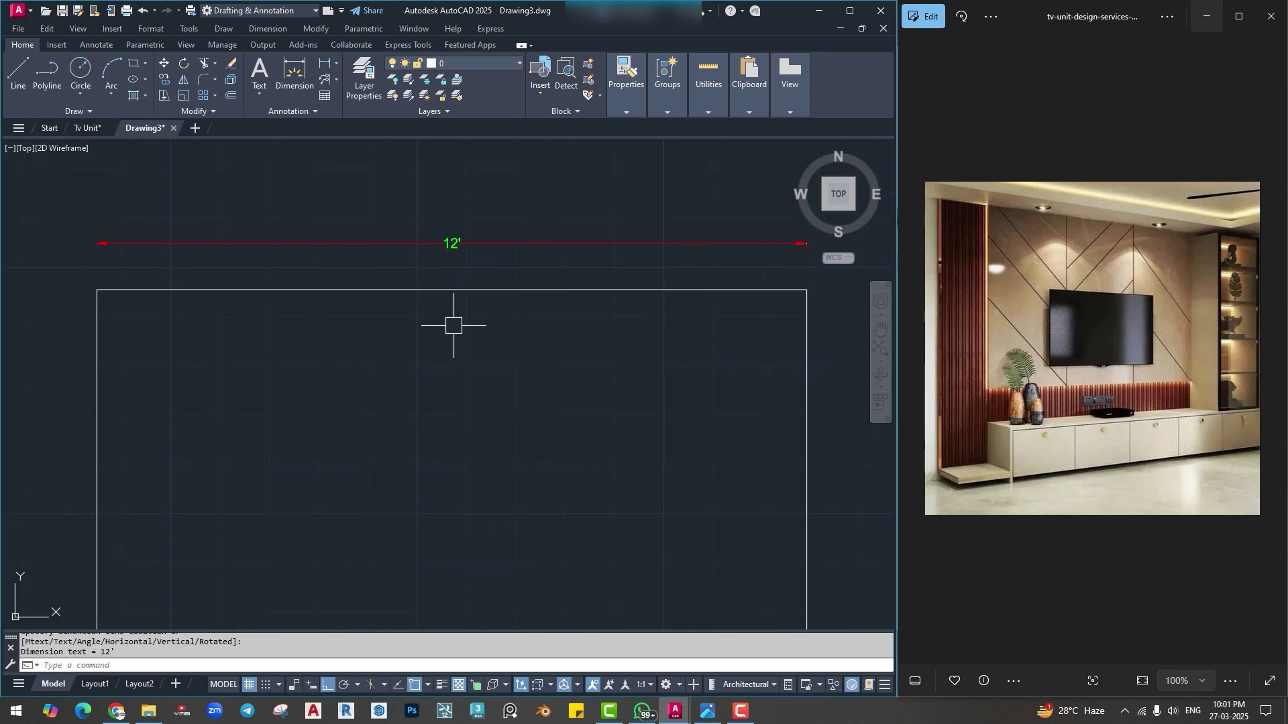
Add a linear dimension for the outline's height beside its right edge.
scroll(469, 279, down, 3)
key(Return)
key(Return)
click(641, 396)
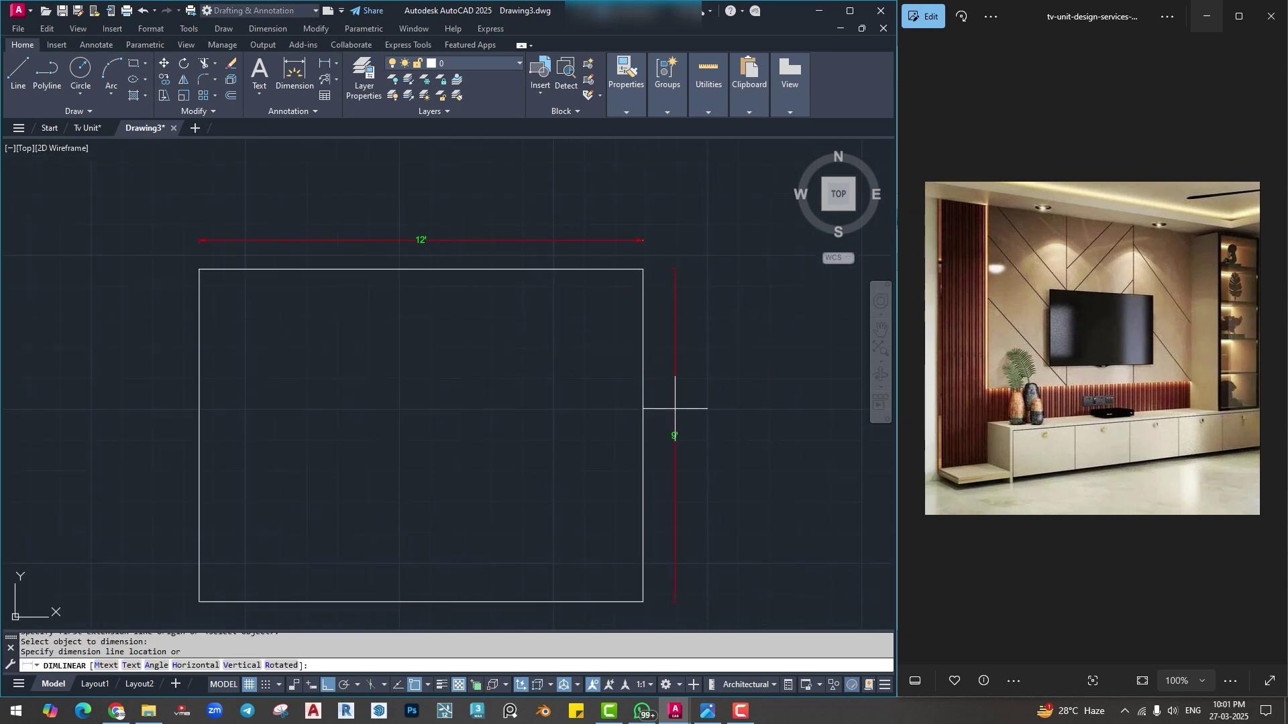
click(674, 409)
middle_drag(474, 389, 484, 366)
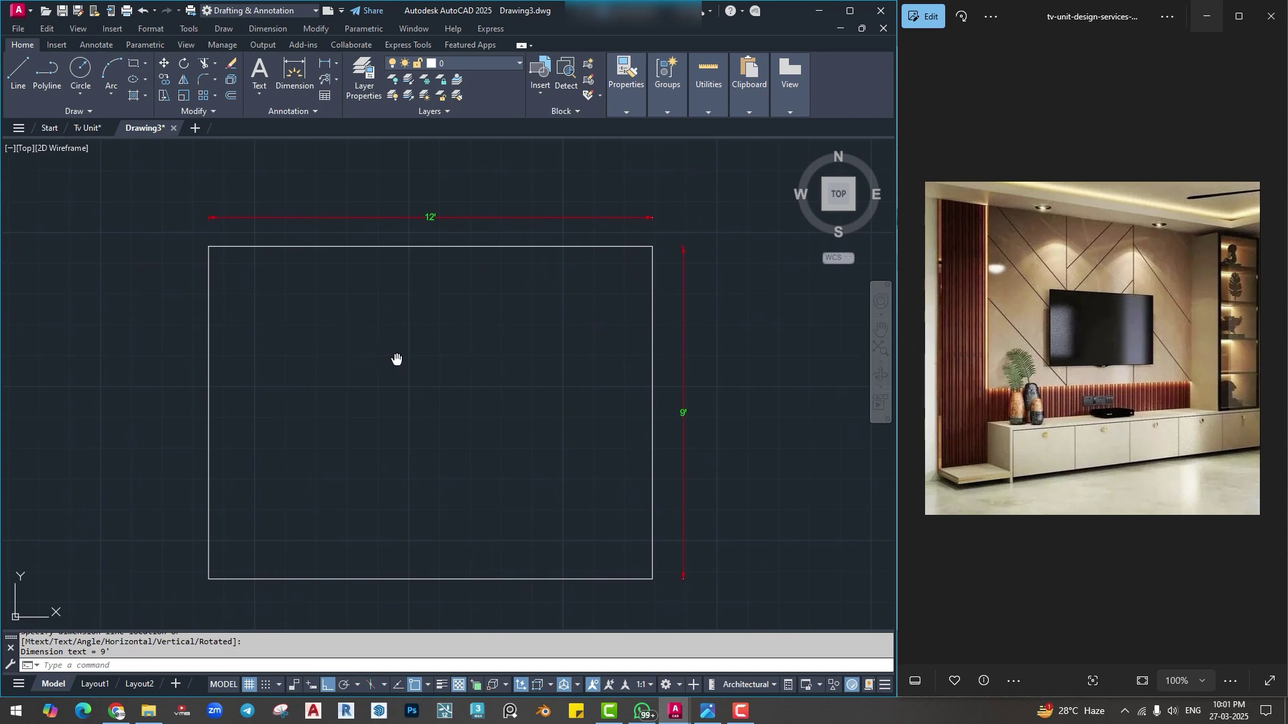
middle_drag(396, 359, 414, 346)
key(Escape)
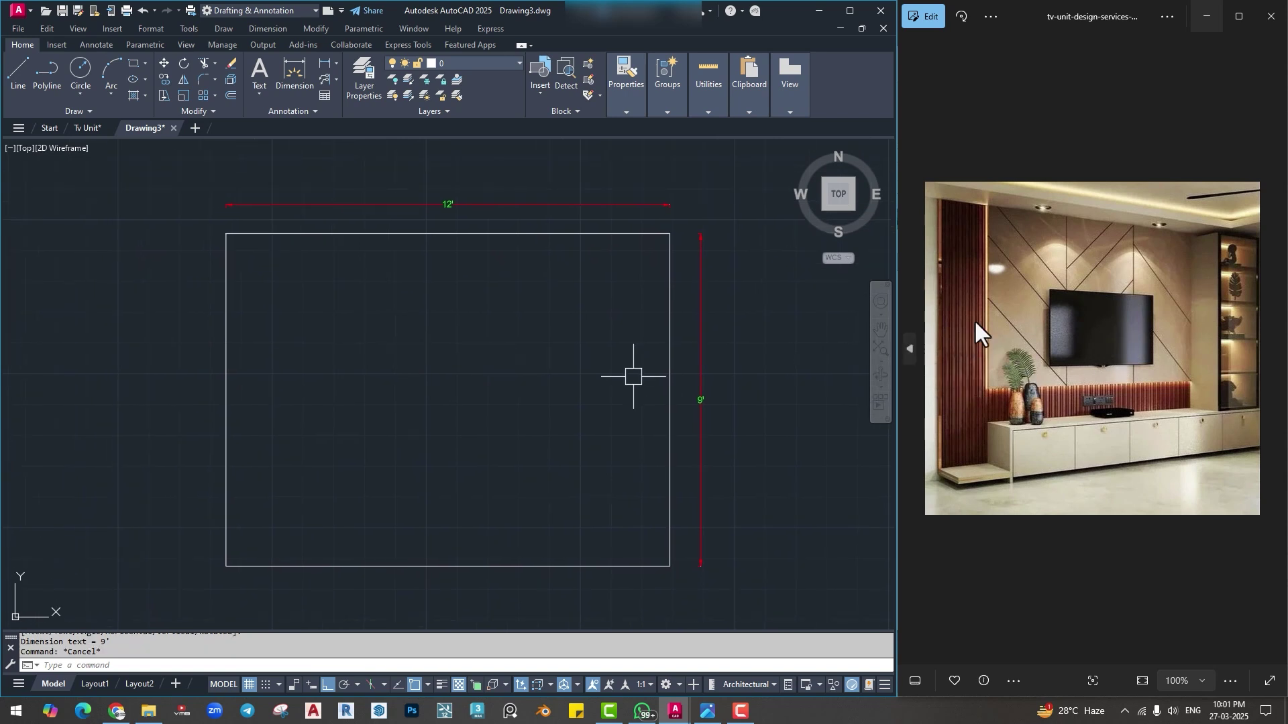
click(315, 409)
key(Escape)
key(Escape)
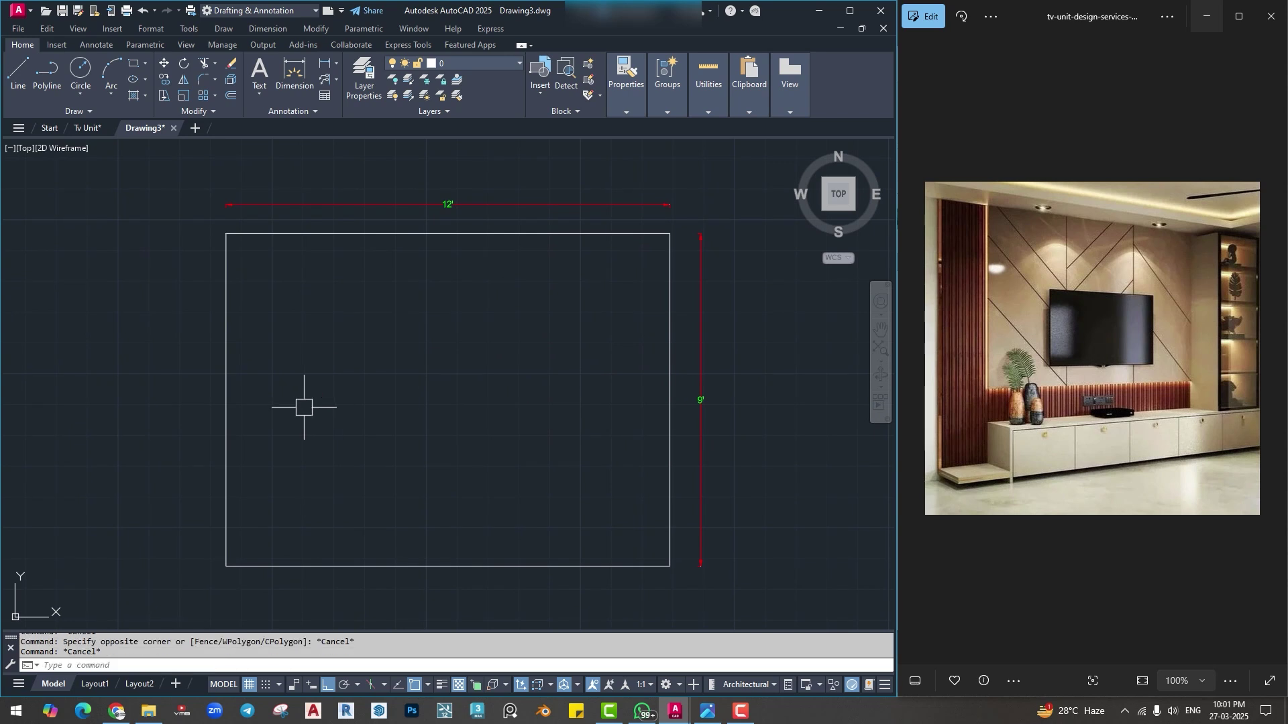
Offset the outline's left edge 2' inward.
text(o)
key(Return)
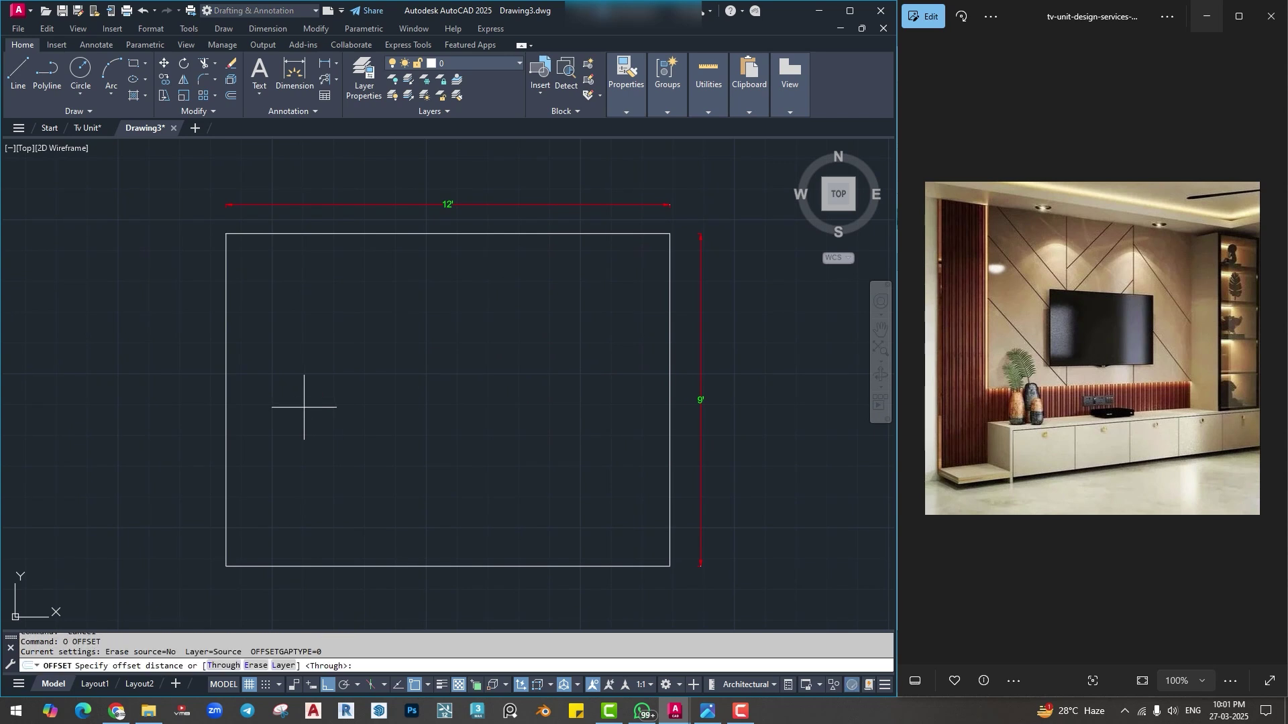
text(2')
key(Return)
click(233, 389)
click(269, 392)
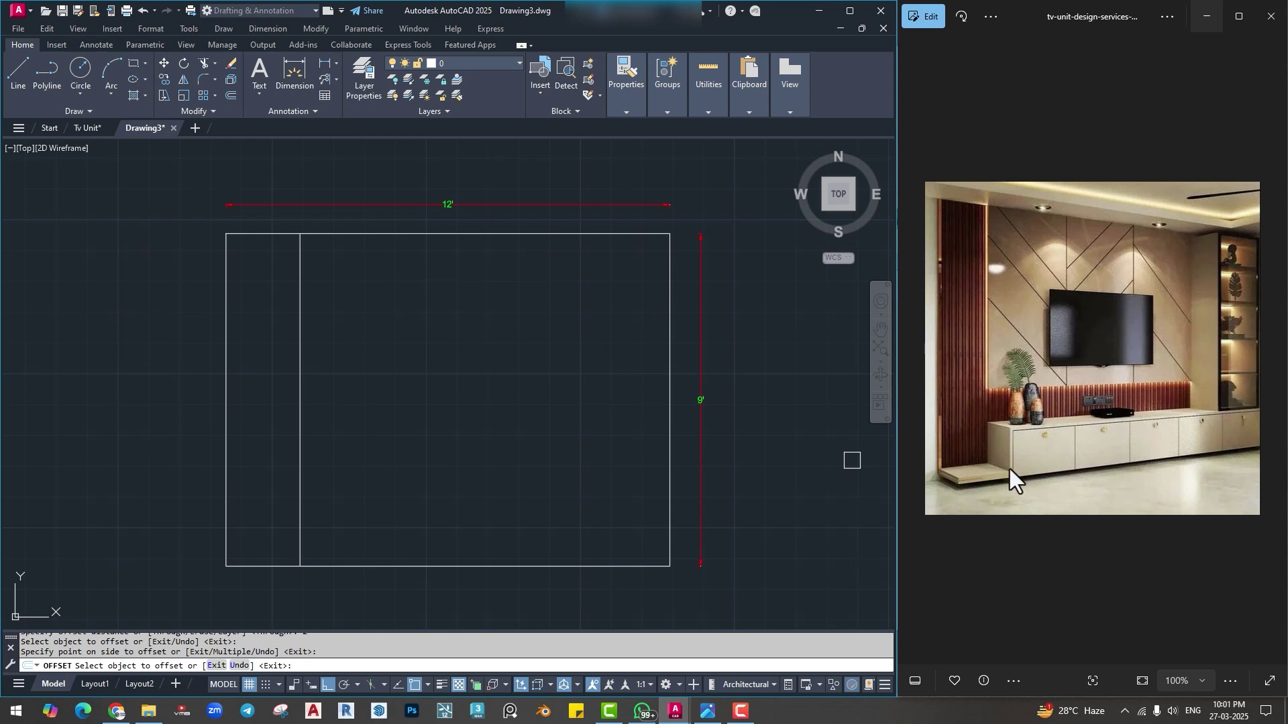
key(Escape)
middle_drag(670, 489, 655, 469)
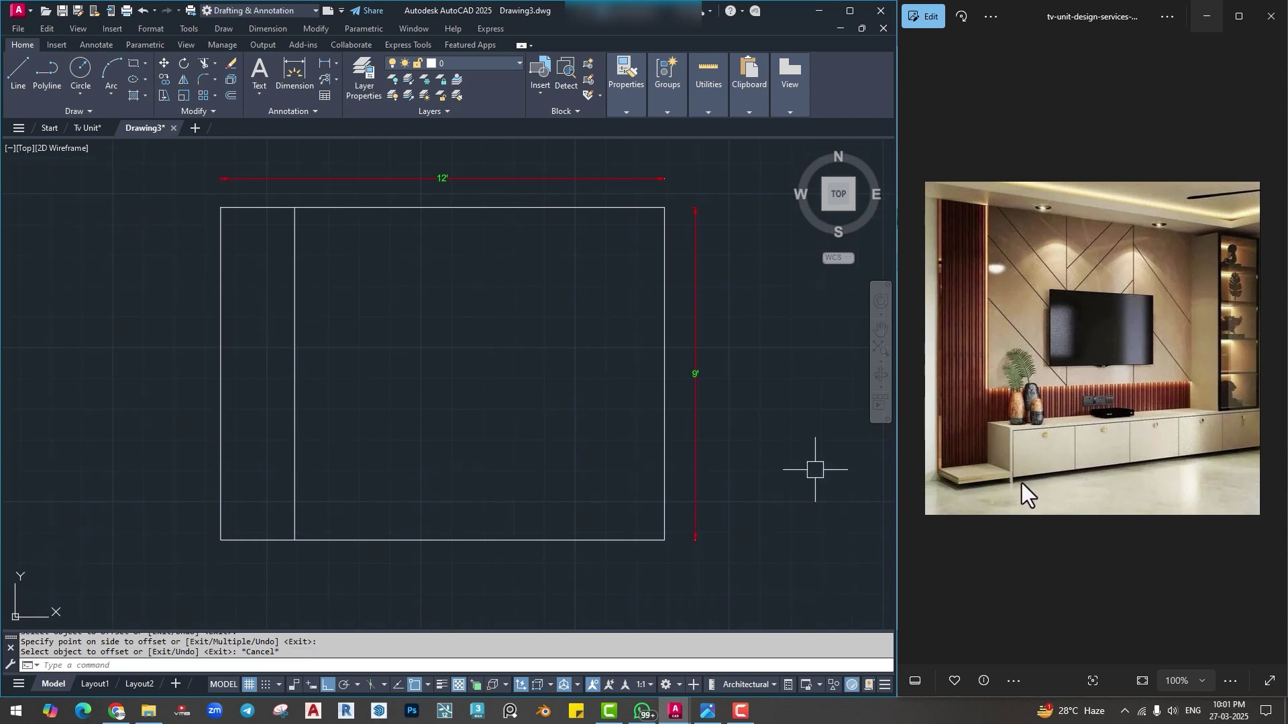
middle_drag(368, 520, 380, 497)
key(Escape)
key(Escape)
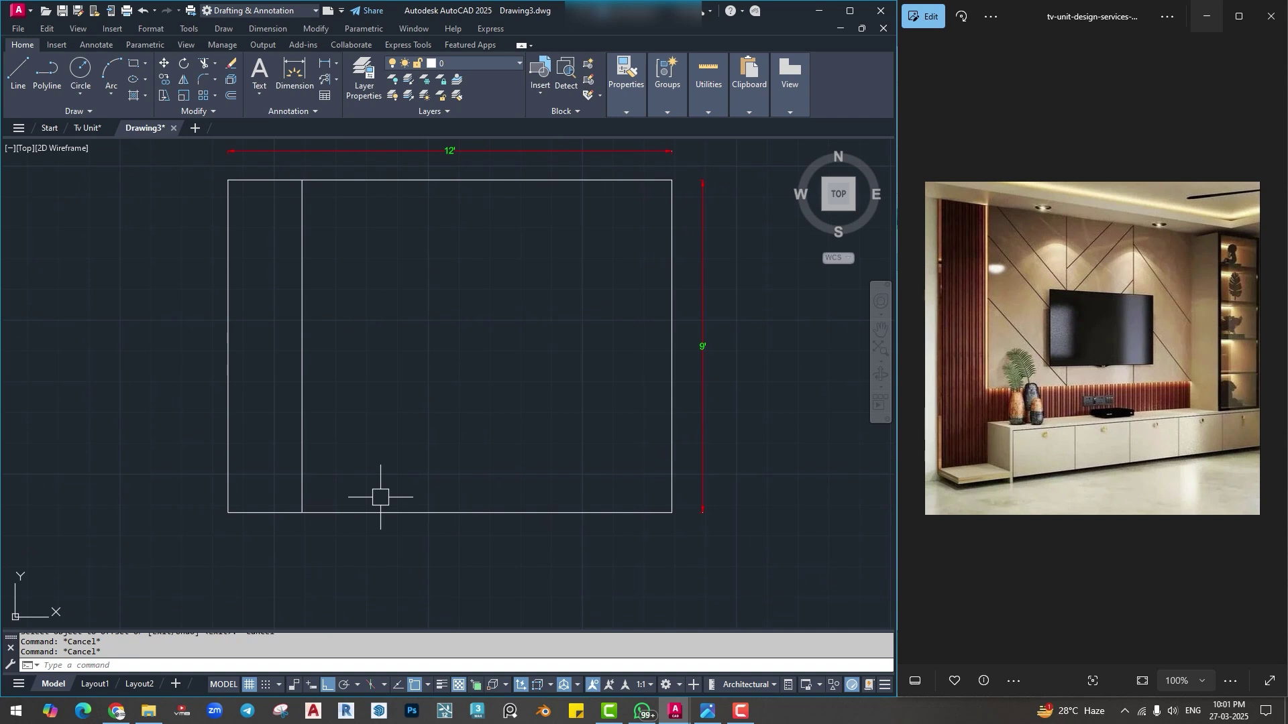
text(o)
key(Return)
text(2)
key(Return)
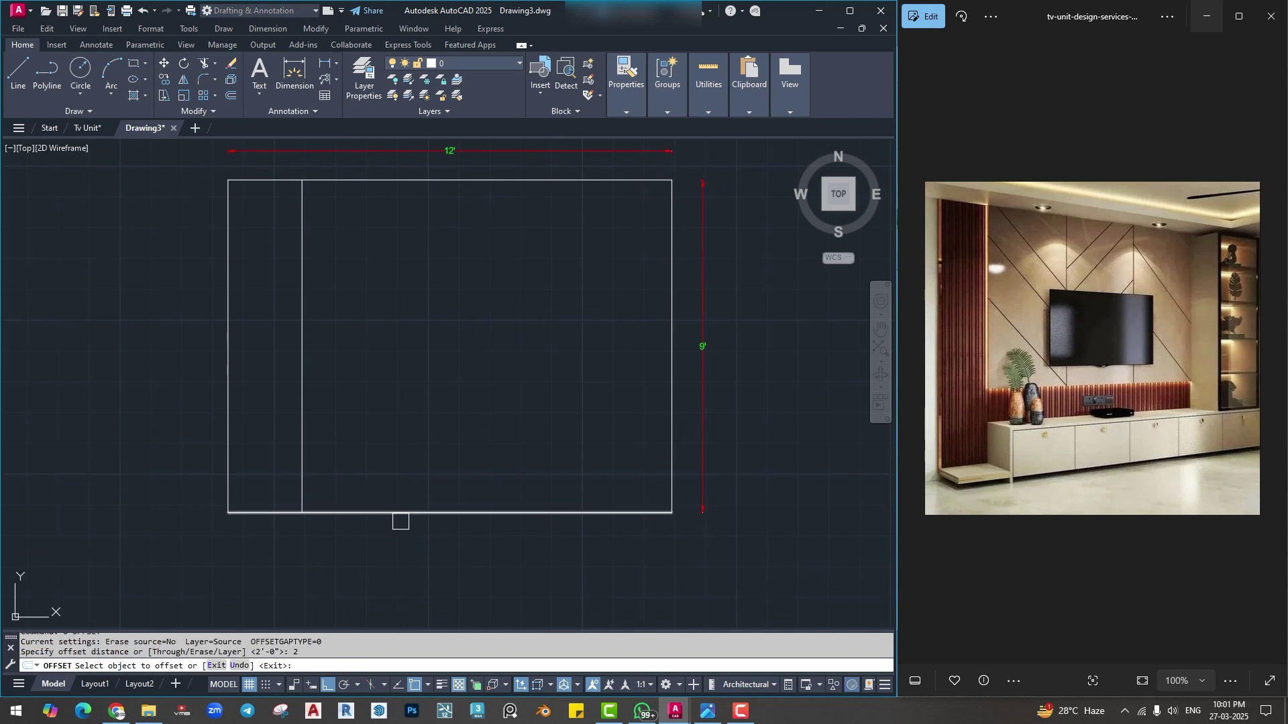
click(399, 514)
key(Escape)
Offset the outline's bottom edge 3" downward.
text(o)
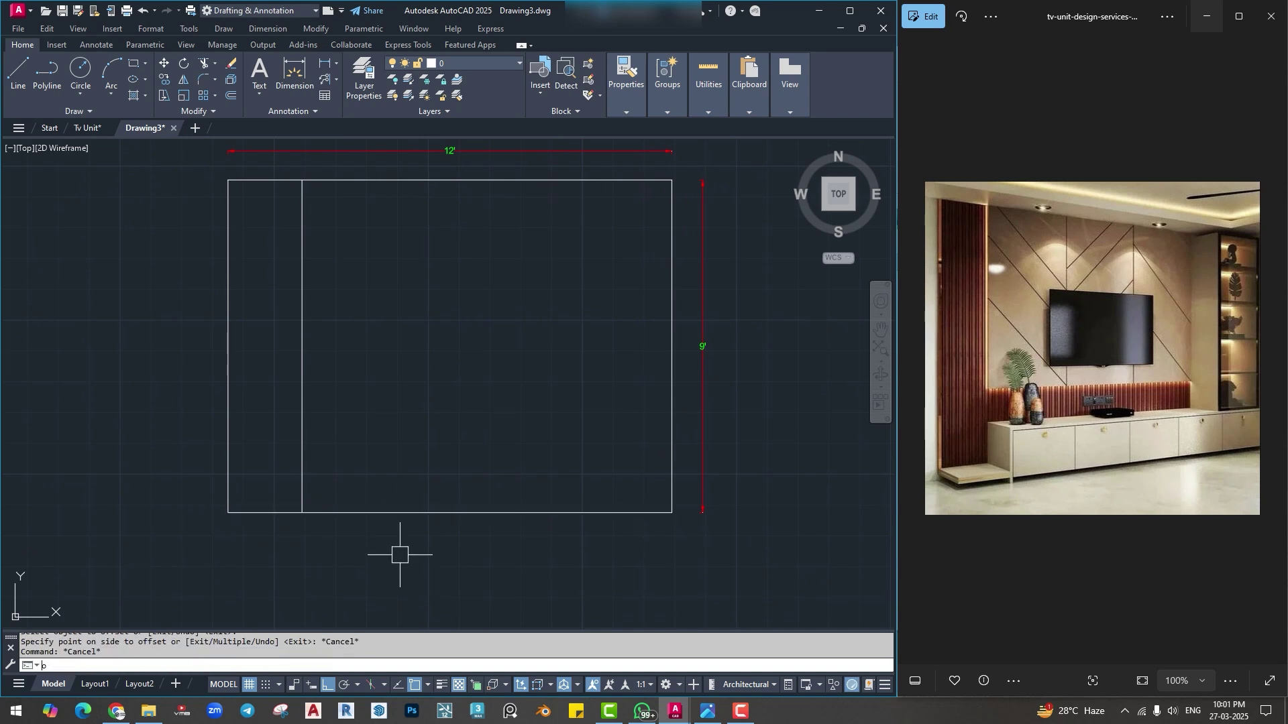
key(Return)
text(3)
key(Return)
click(384, 512)
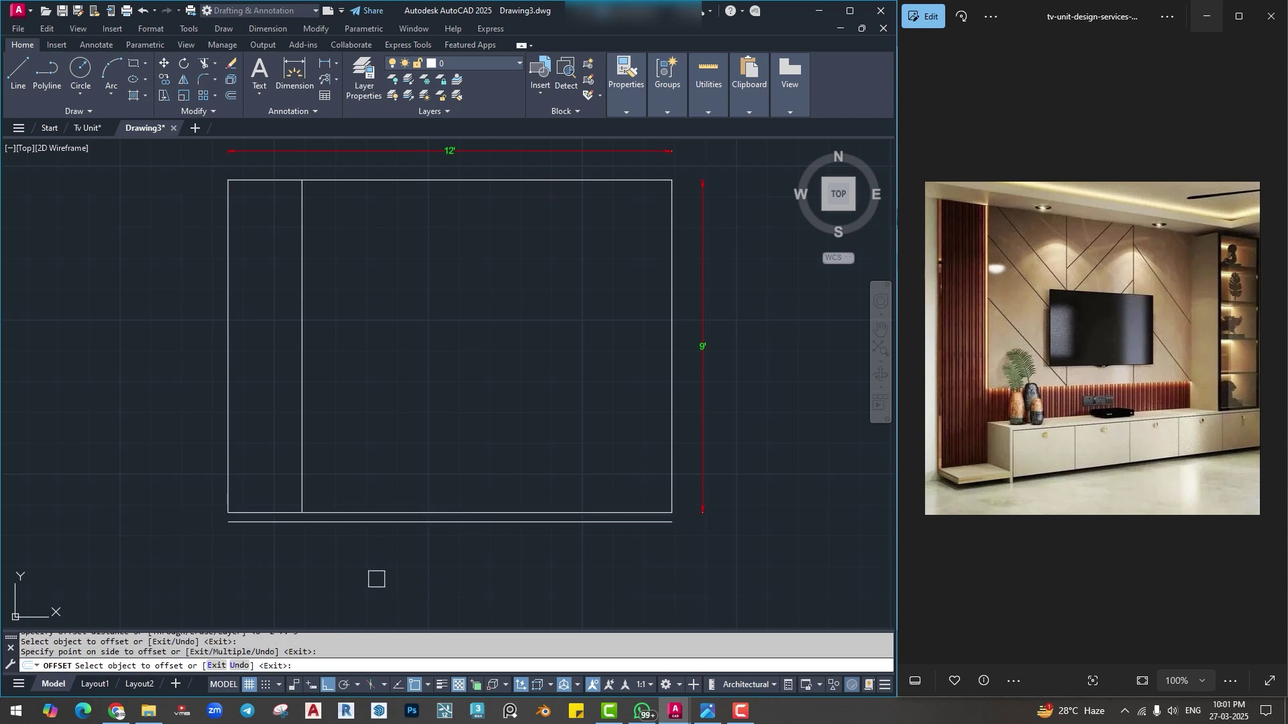
click(374, 577)
key(Escape)
Offset the outline's bottom edge 1'6" upward to form the top of the base cabinet.
middle_drag(363, 510, 363, 518)
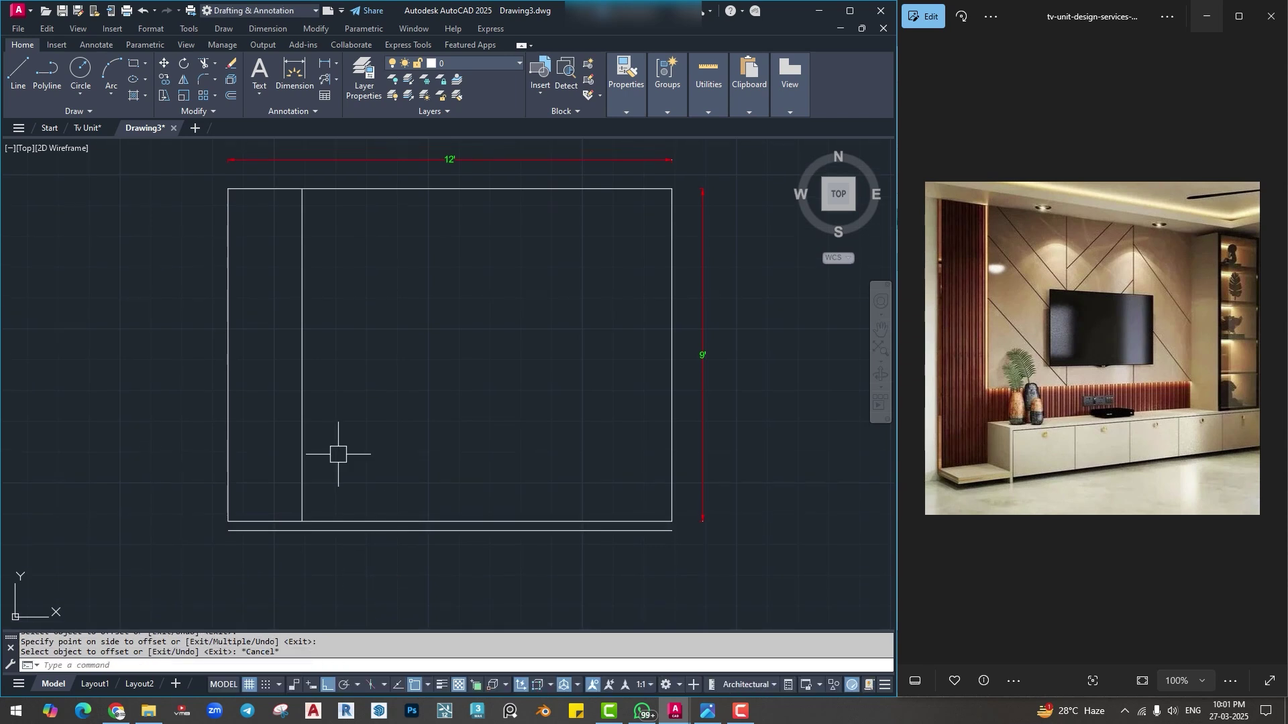
key(Escape)
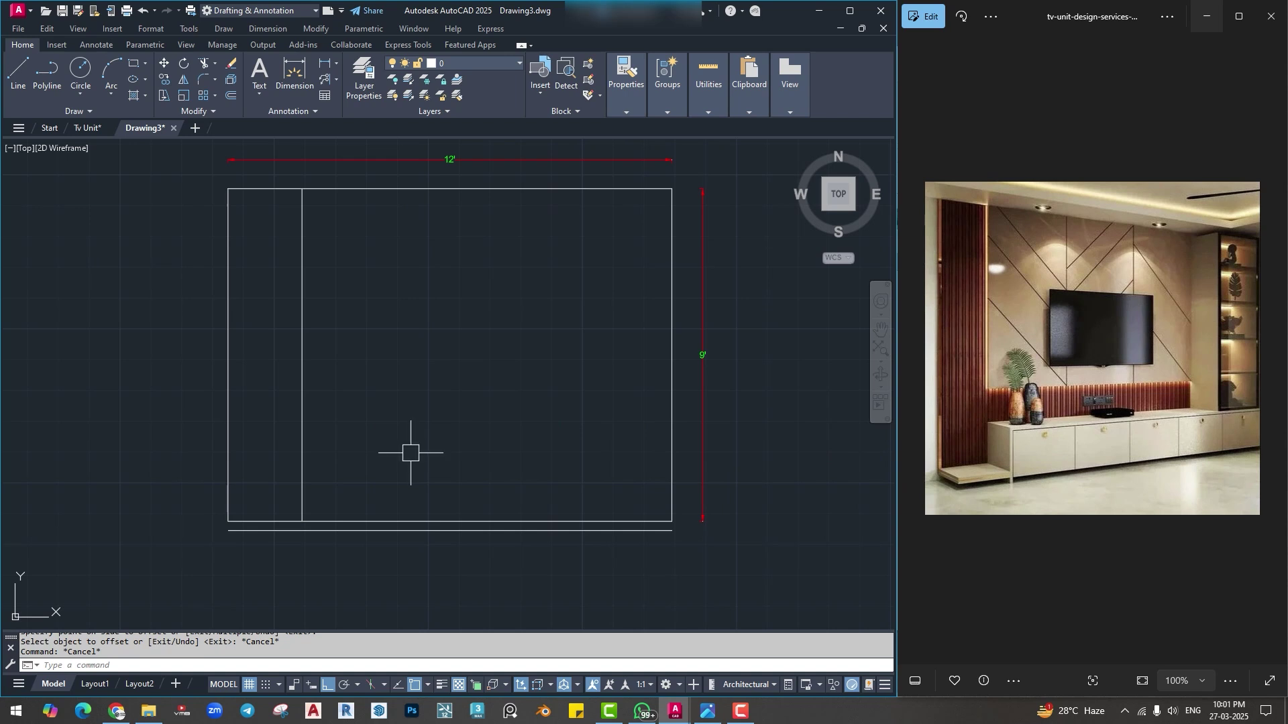
key(Escape)
key(Escape)
text(o)
key(Return)
text(1)
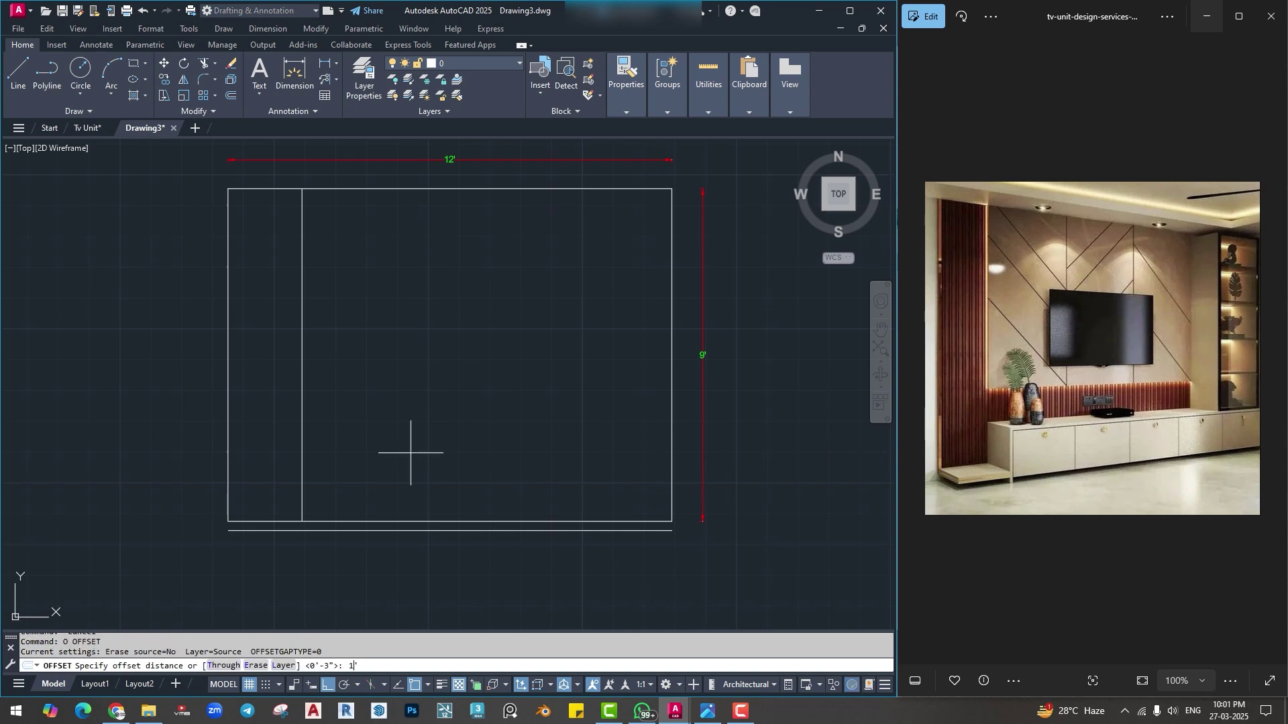
text('6)
key(Return)
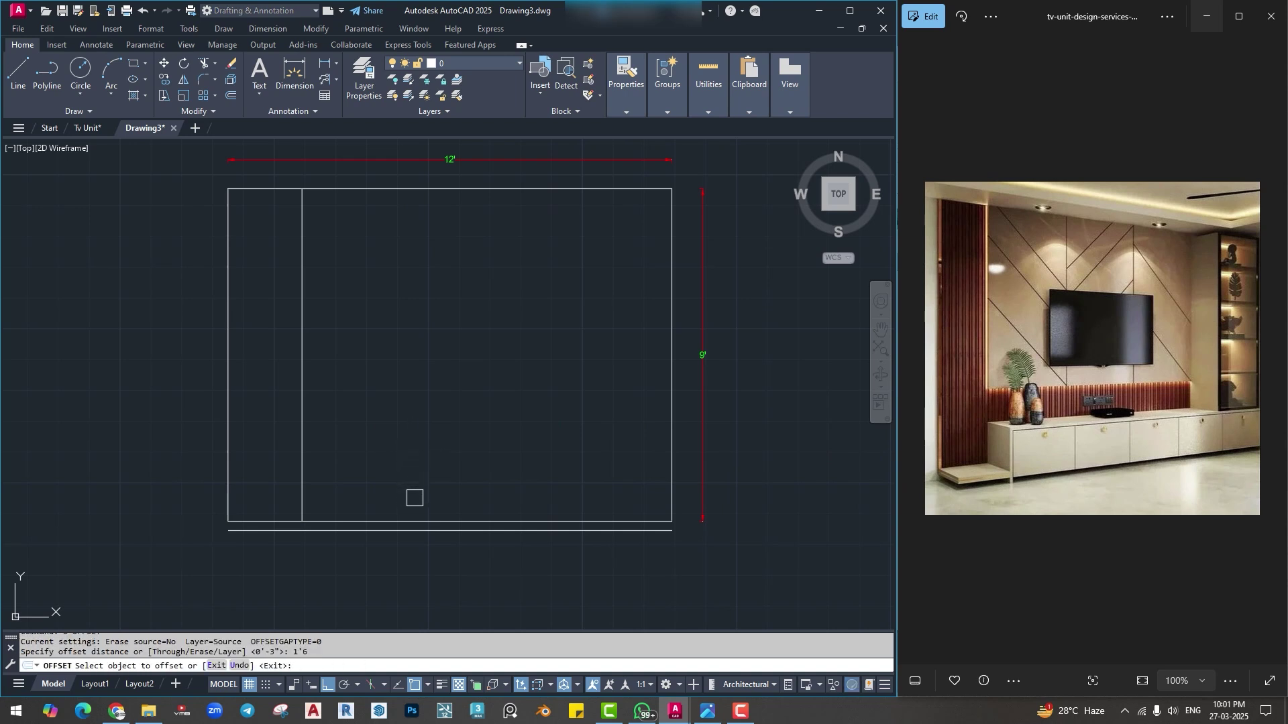
click(412, 521)
click(409, 426)
key(Escape)
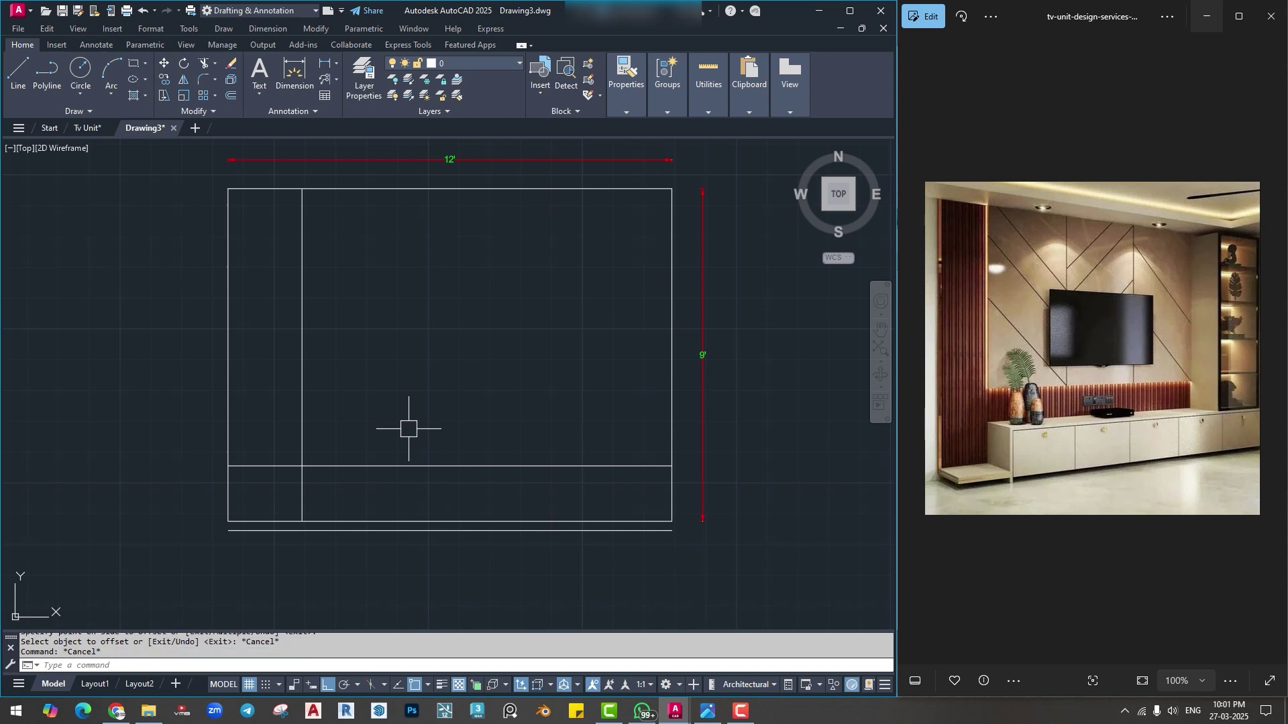
Fillet the inner vertical line and the cabinet's top line into a square upper-left corner.
text(f)
key(Return)
click(302, 486)
click(331, 466)
key(Escape)
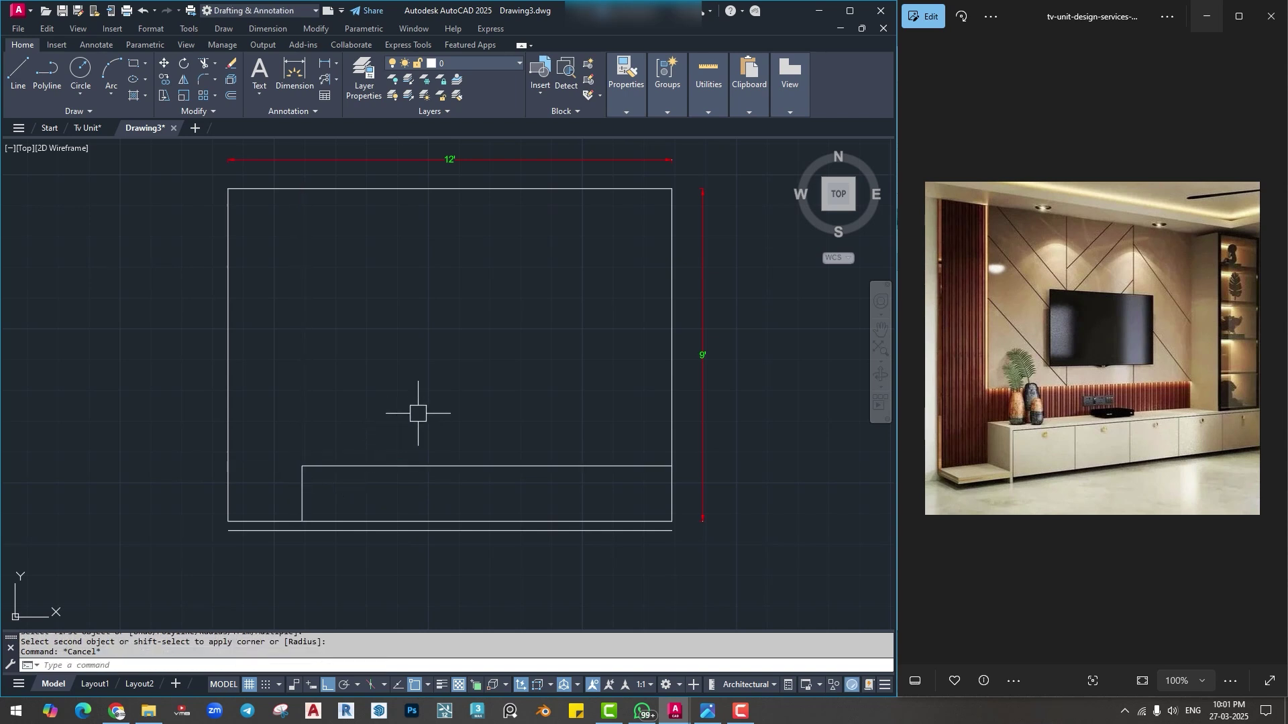
Offset the base cabinet's top and left lines 0.75" inward for the board thickness.
scroll(333, 501, up, 2)
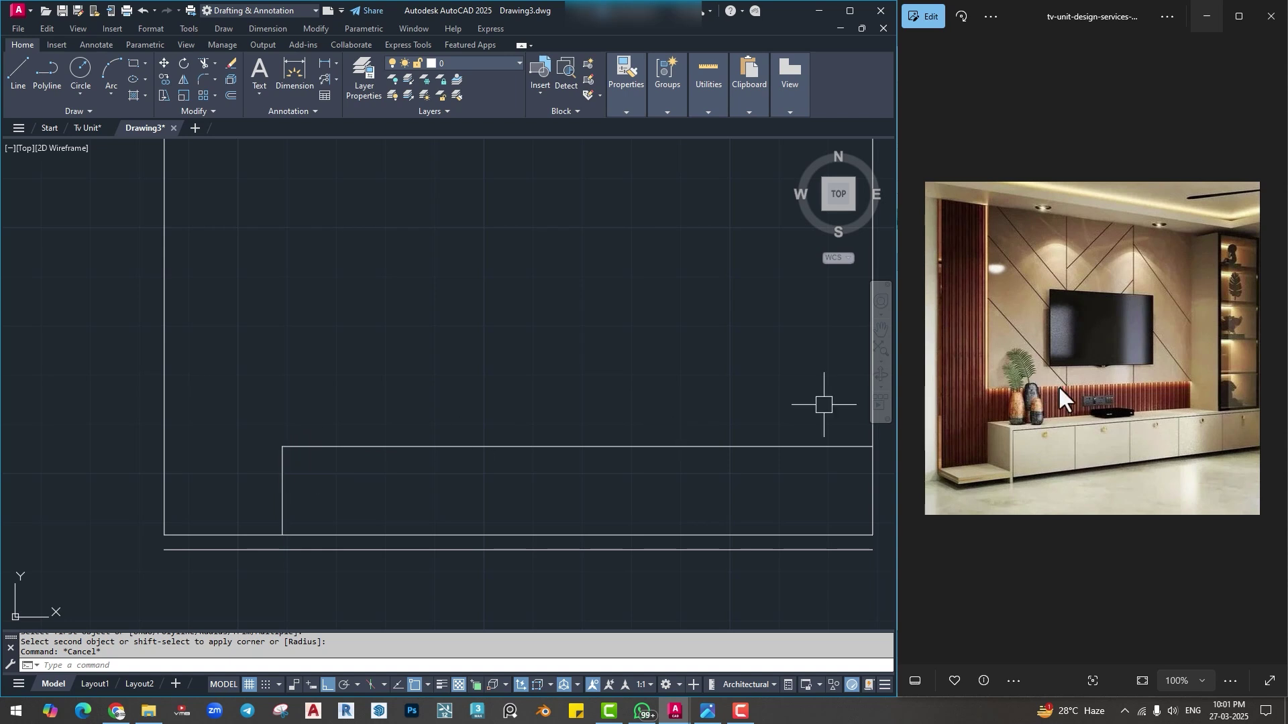
text(o)
key(Return)
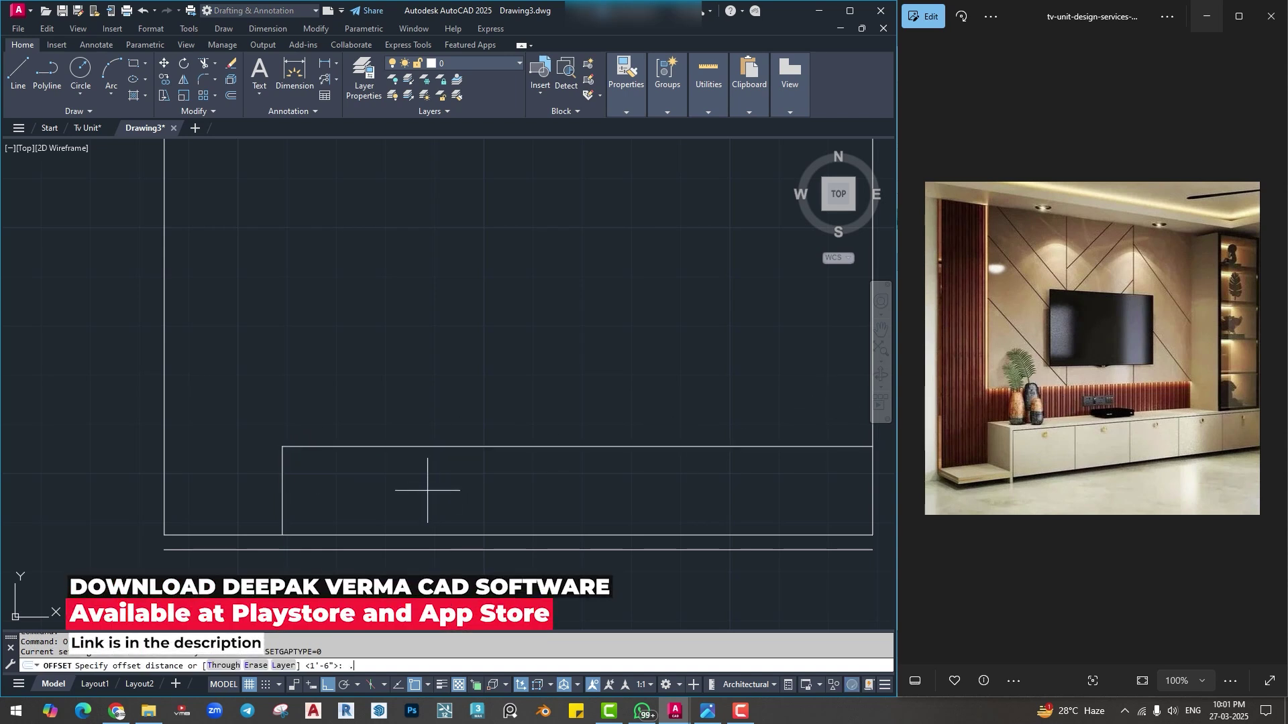
text(.75)
key(Return)
scroll(166, 425, up, 2)
click(367, 468)
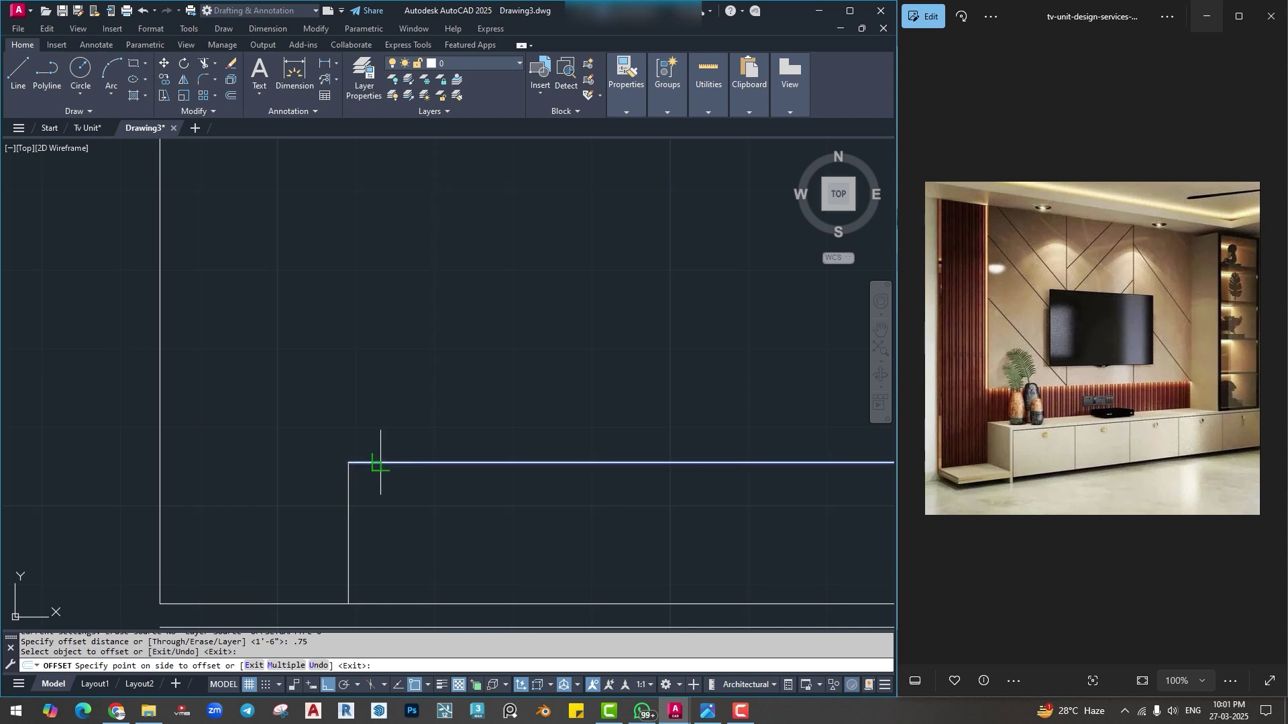
click(377, 460)
click(355, 510)
click(411, 503)
key(Escape)
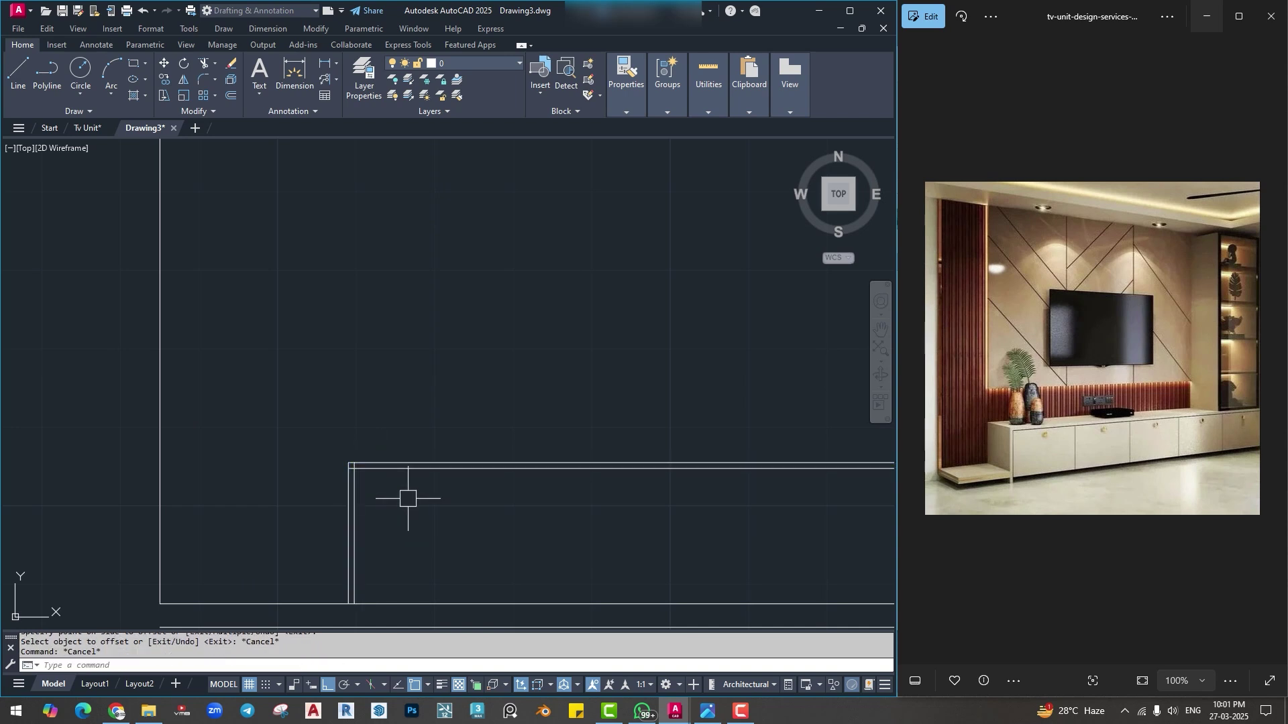
Fillet the two inner board lines into a square corner at the cabinet's upper left.
text(f)
key(Return)
scroll(362, 499, up, 4)
click(371, 425)
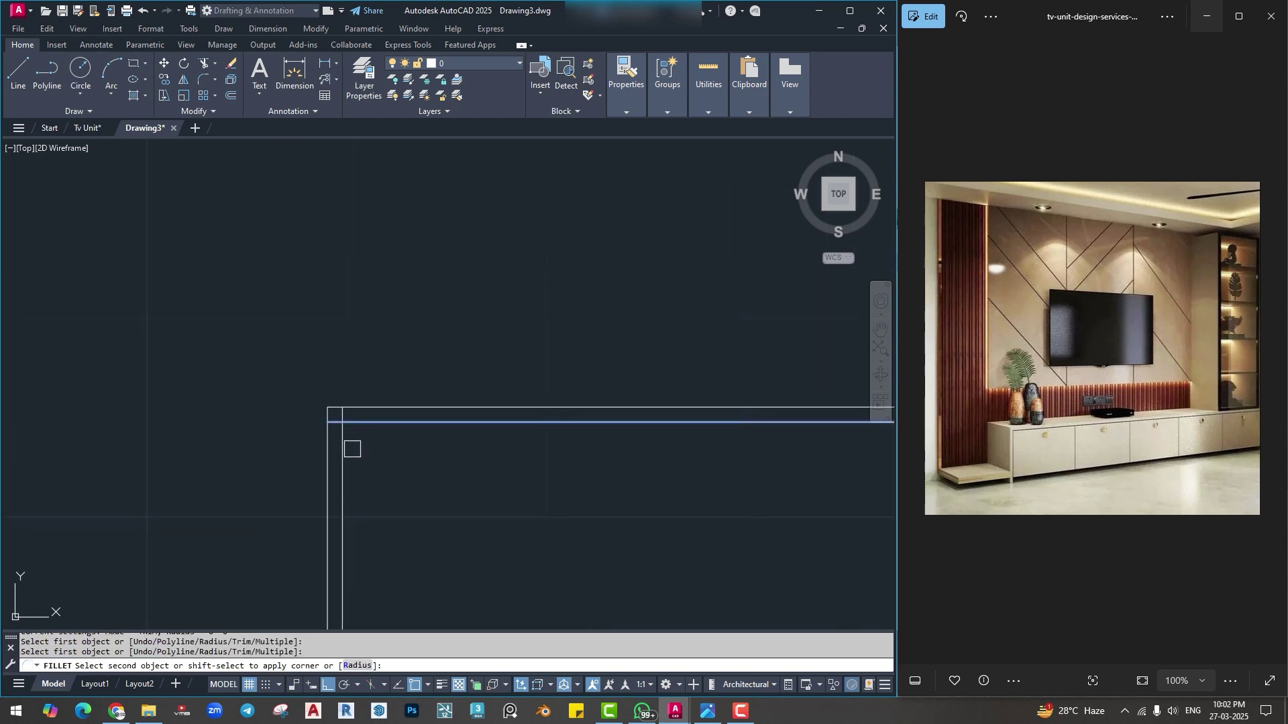
click(348, 453)
Divide the cabinet's inner top line into 5 equal segments.
scroll(402, 486, down, 2)
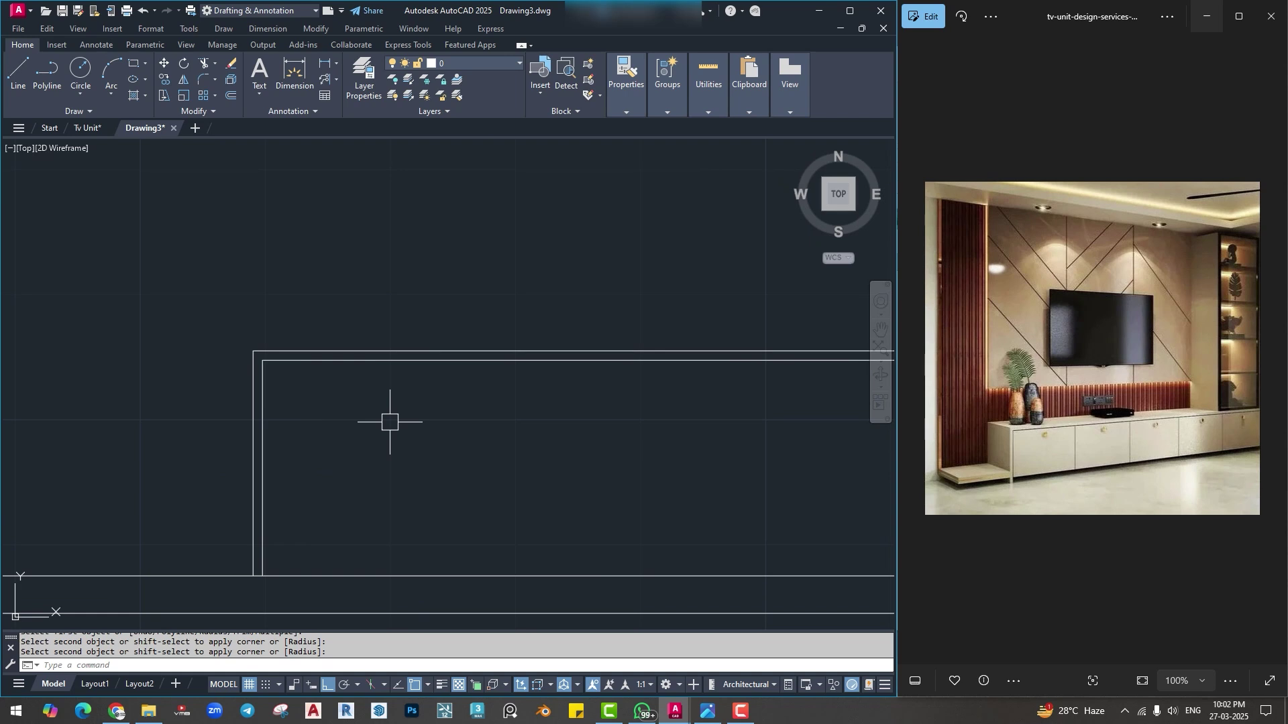
scroll(469, 449, down, 2)
middle_drag(516, 449, 295, 449)
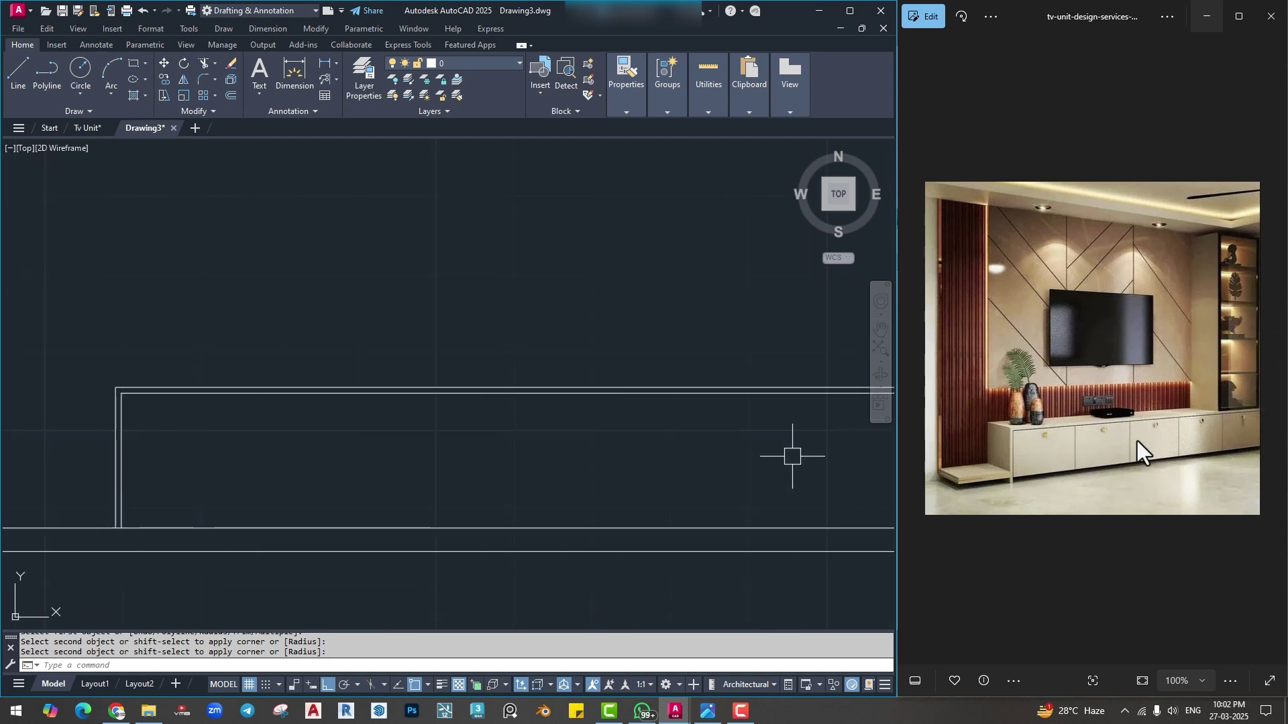
scroll(550, 442, down, 2)
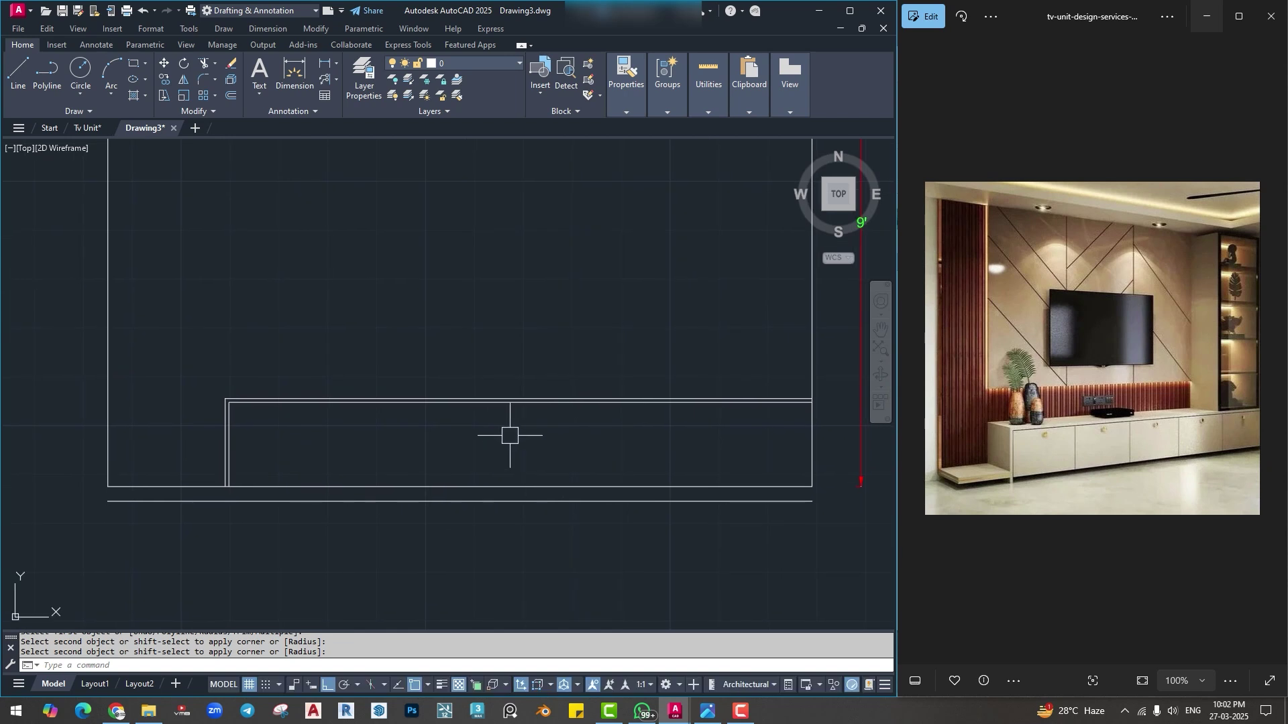
key(Escape)
key(Escape)
text(div)
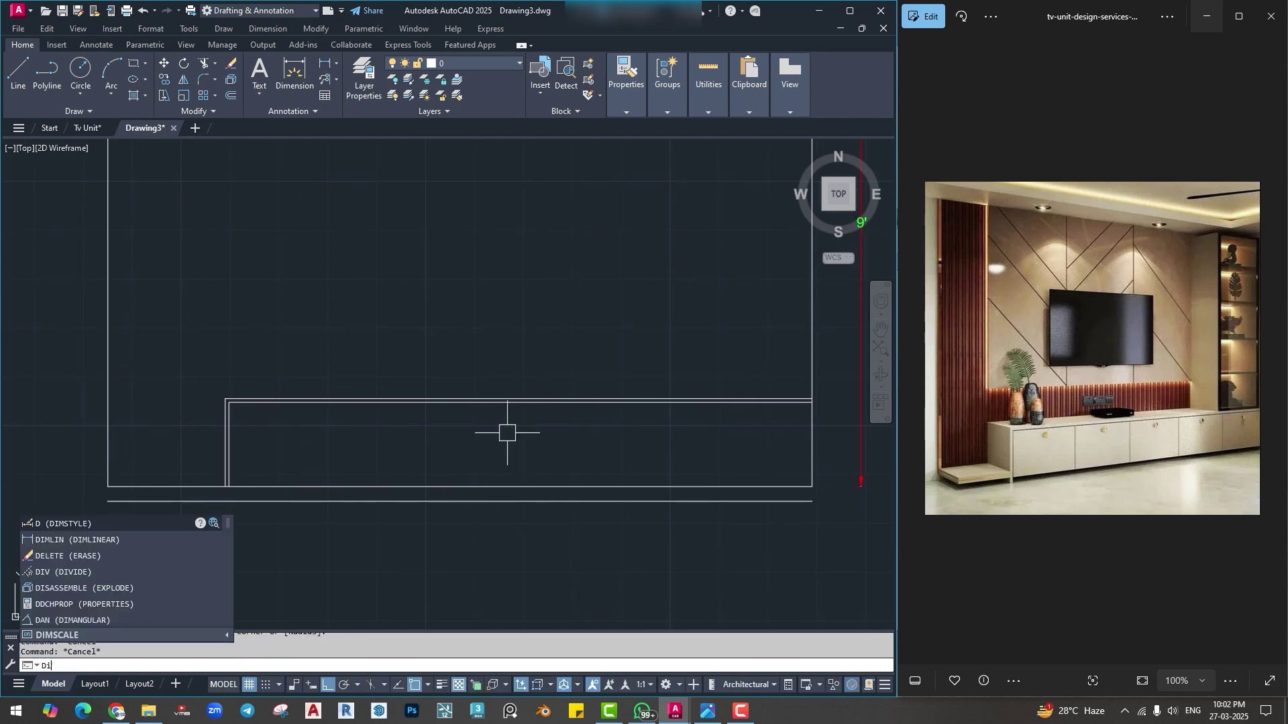
key(Return)
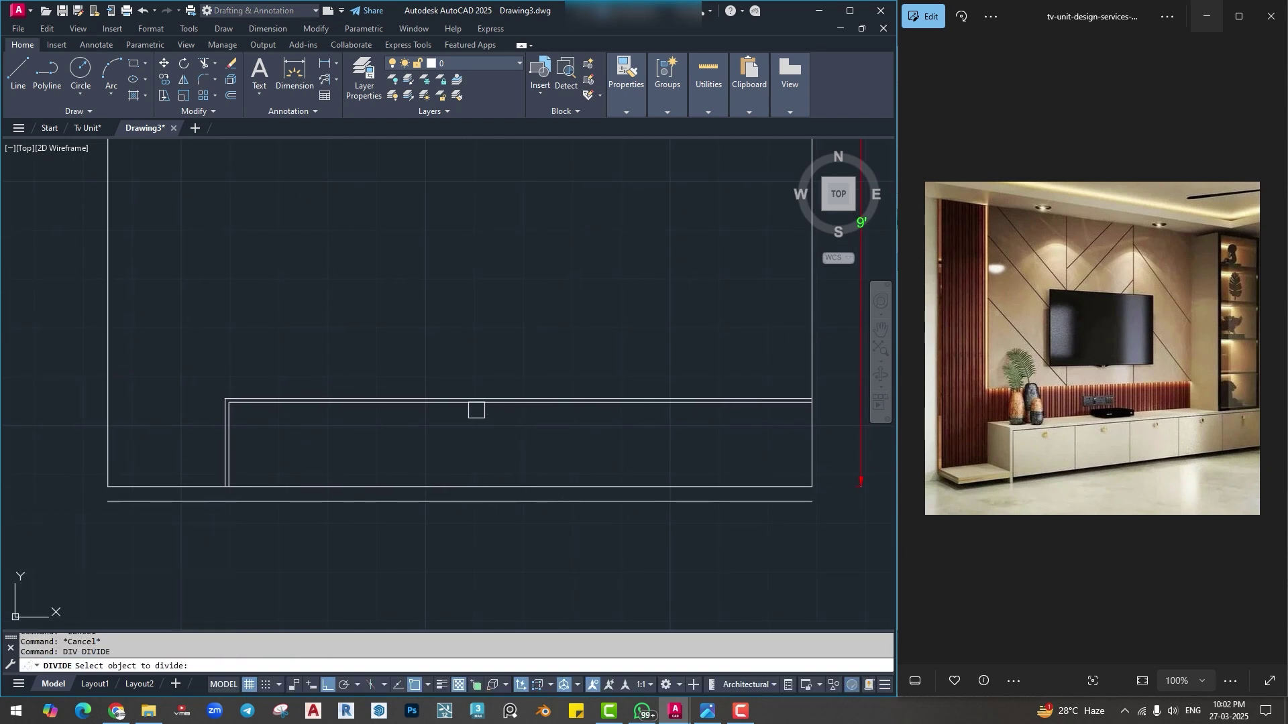
click(475, 406)
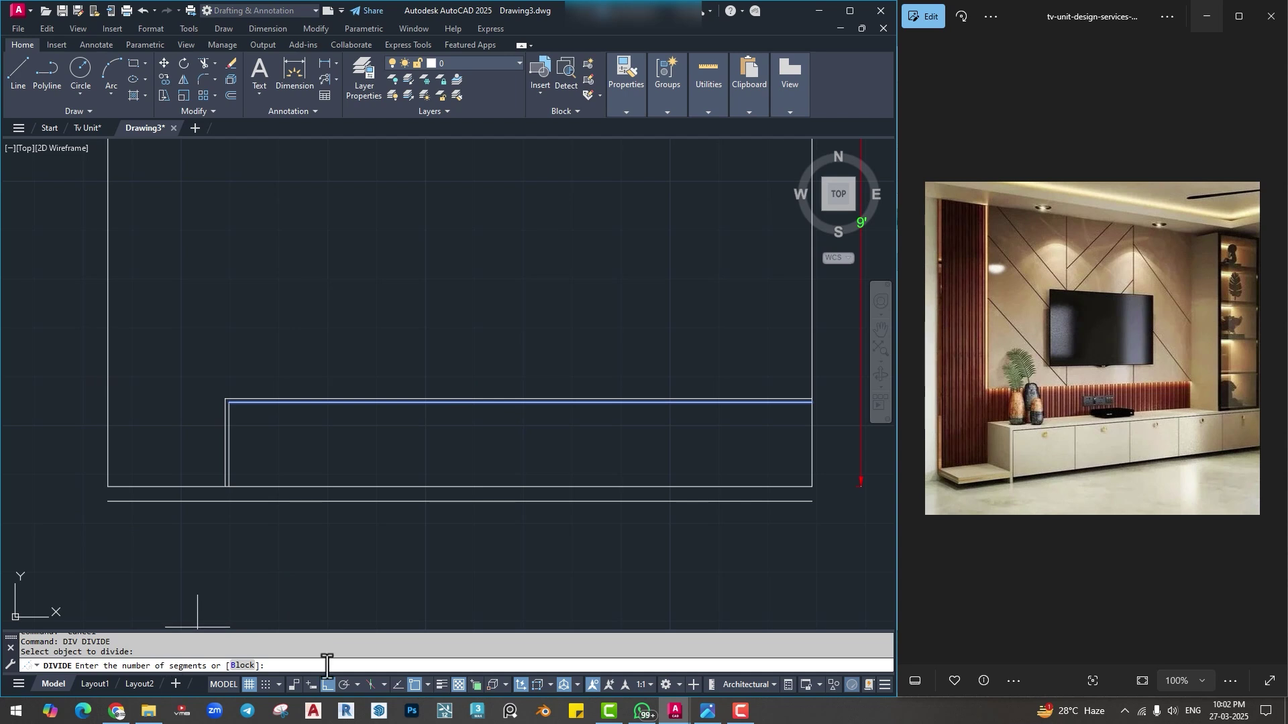
text(5)
key(Return)
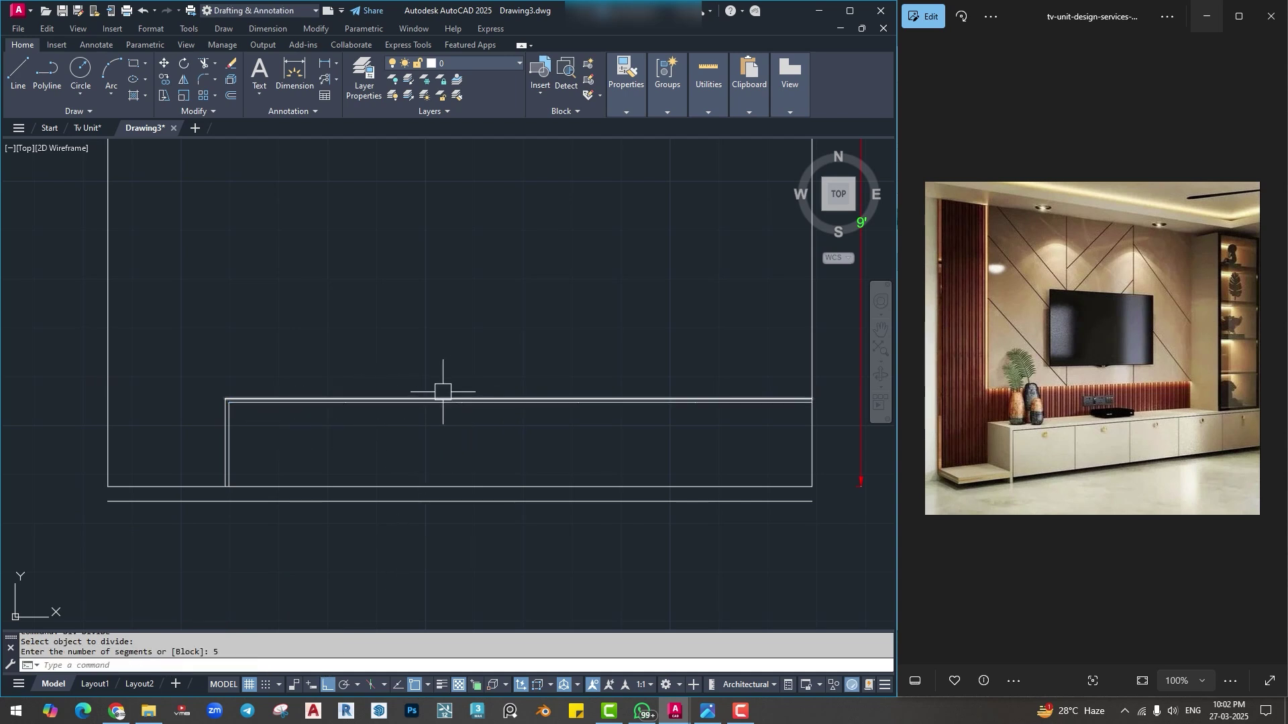
Set the point style to a circle with a centre dot.
click(147, 27)
click(172, 224)
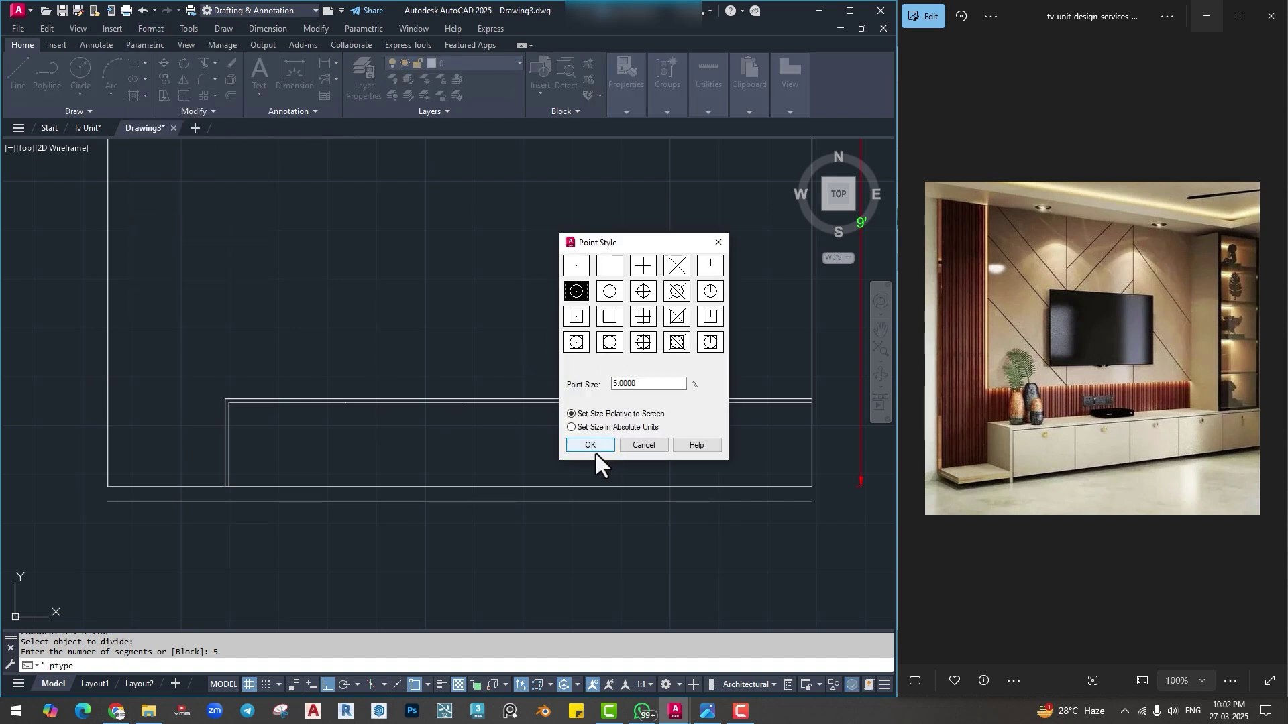
click(590, 446)
text(l)
key(Return)
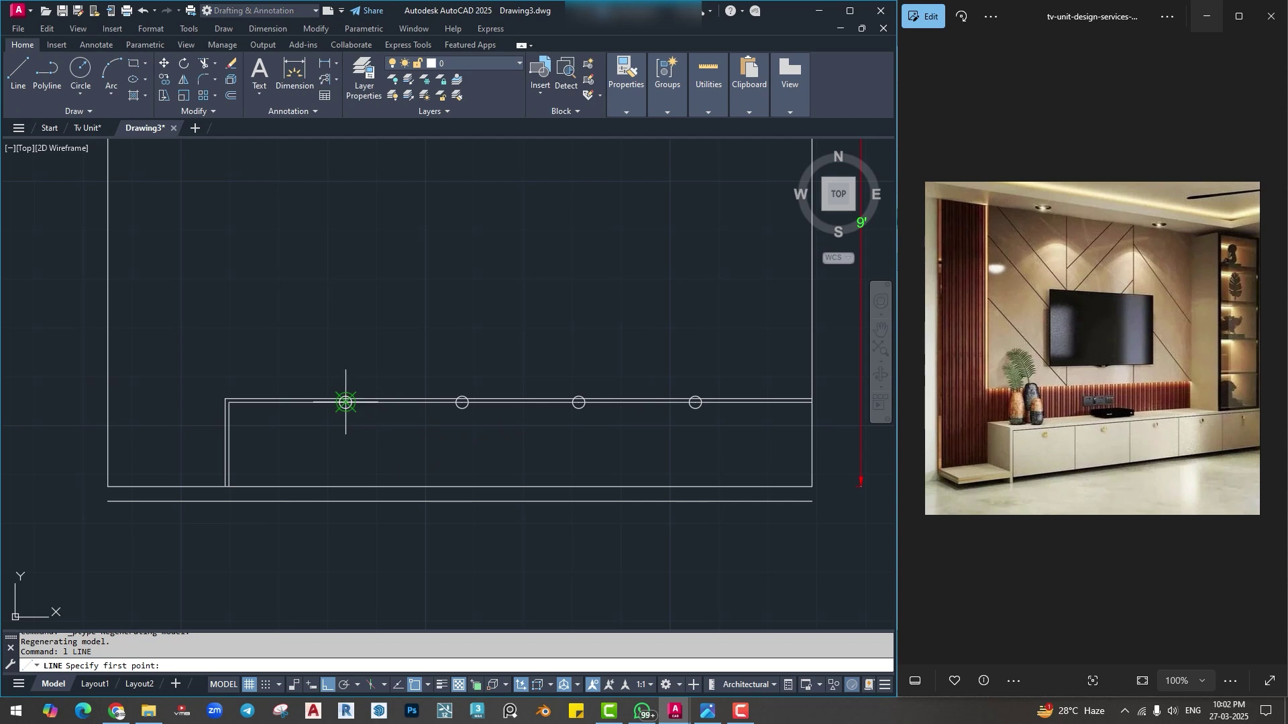
click(345, 403)
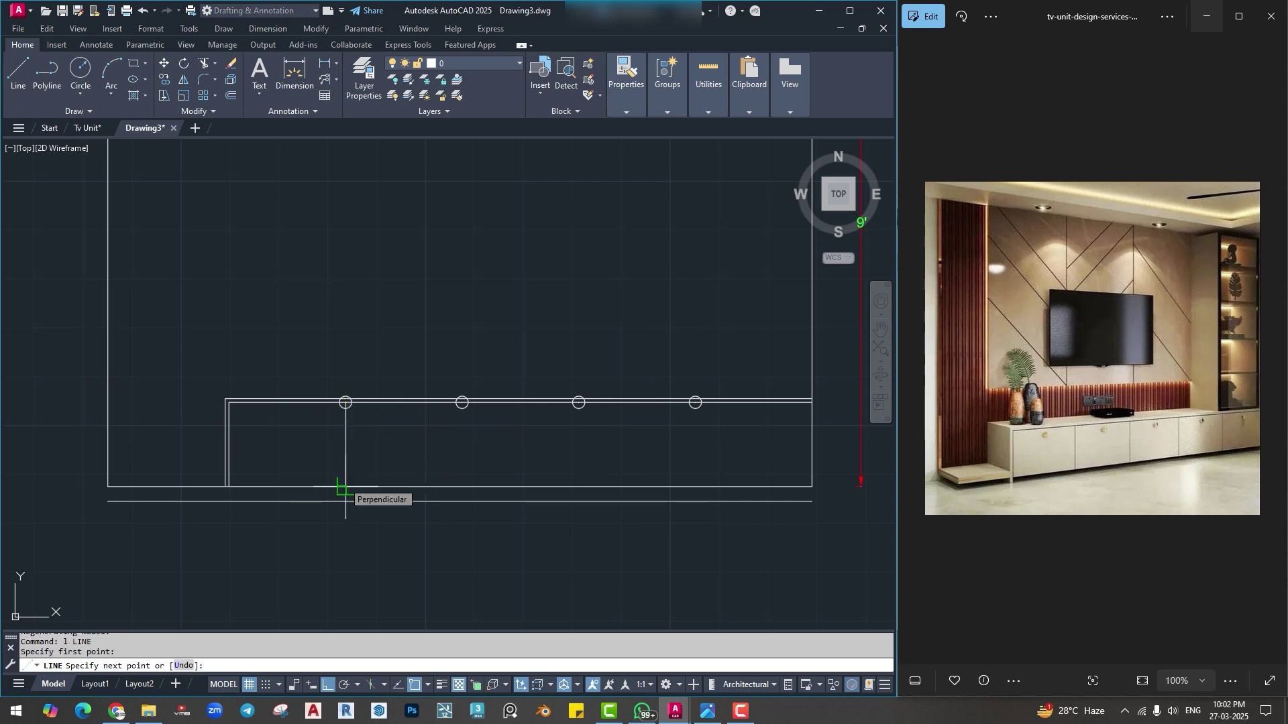
key(Escape)
Erase the four division points on the cabinet's inner top line.
scroll(312, 426, up, 2)
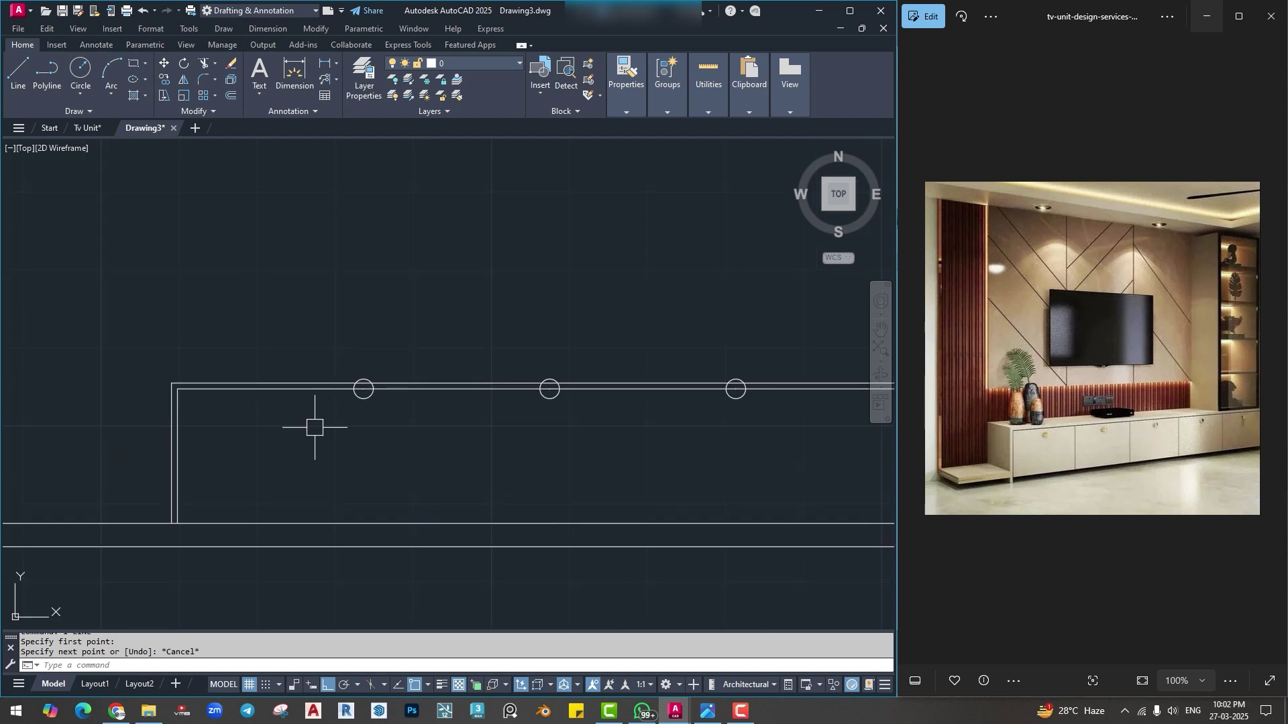
key(Escape)
key(Escape)
scroll(305, 311, down, 4)
click(300, 302)
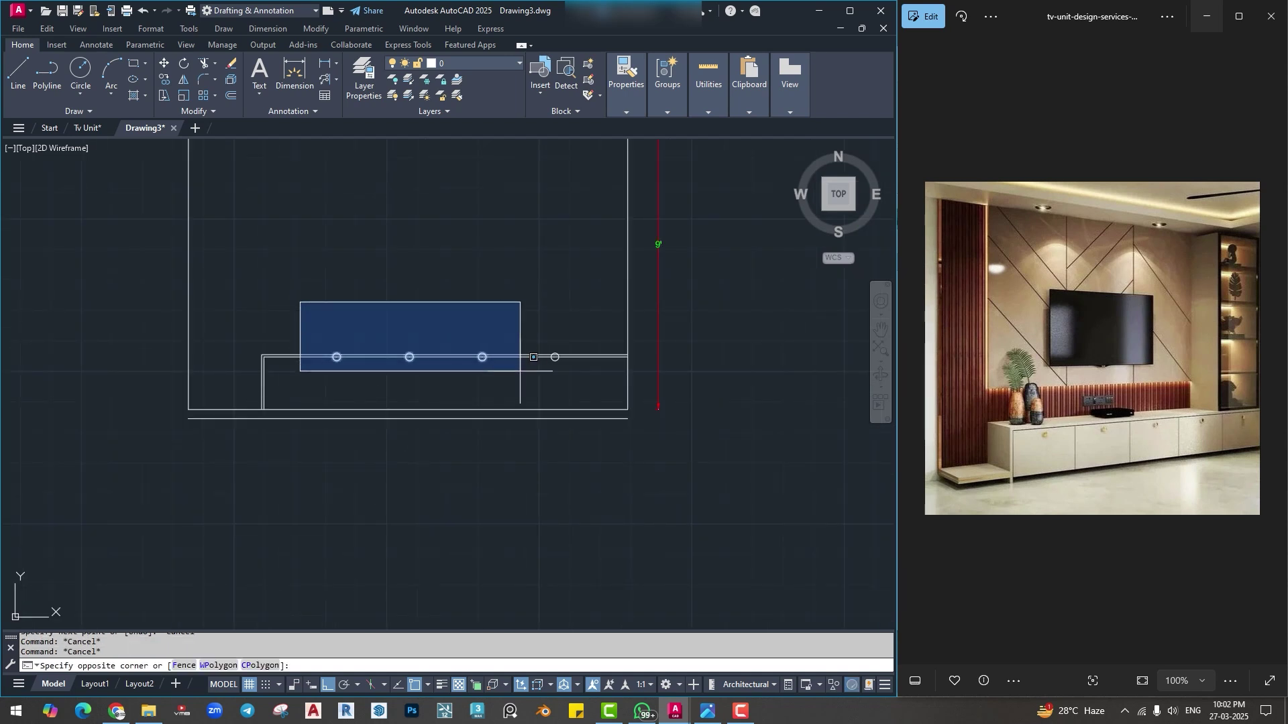
click(575, 406)
text(e)
key(Return)
Offset the cabinet's inner top and left board lines 1/2" further inward.
scroll(341, 361, up, 2)
scroll(275, 376, up, 2)
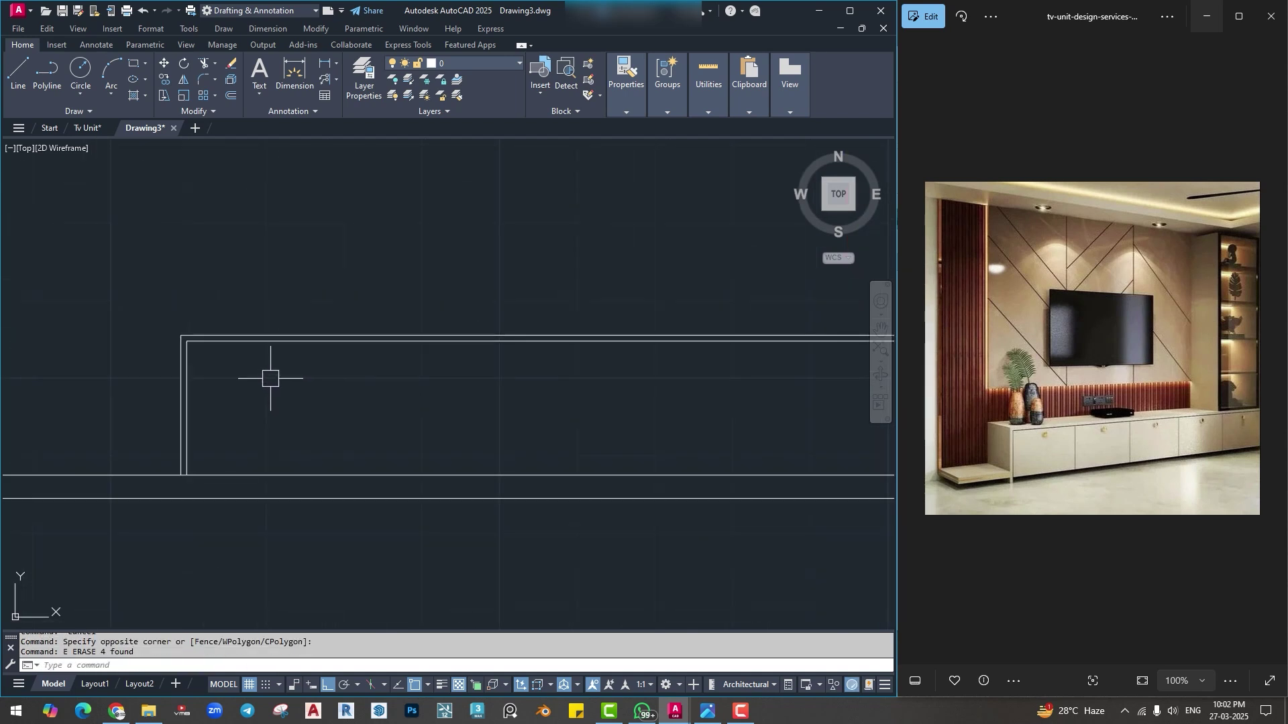
text(o)
key(Return)
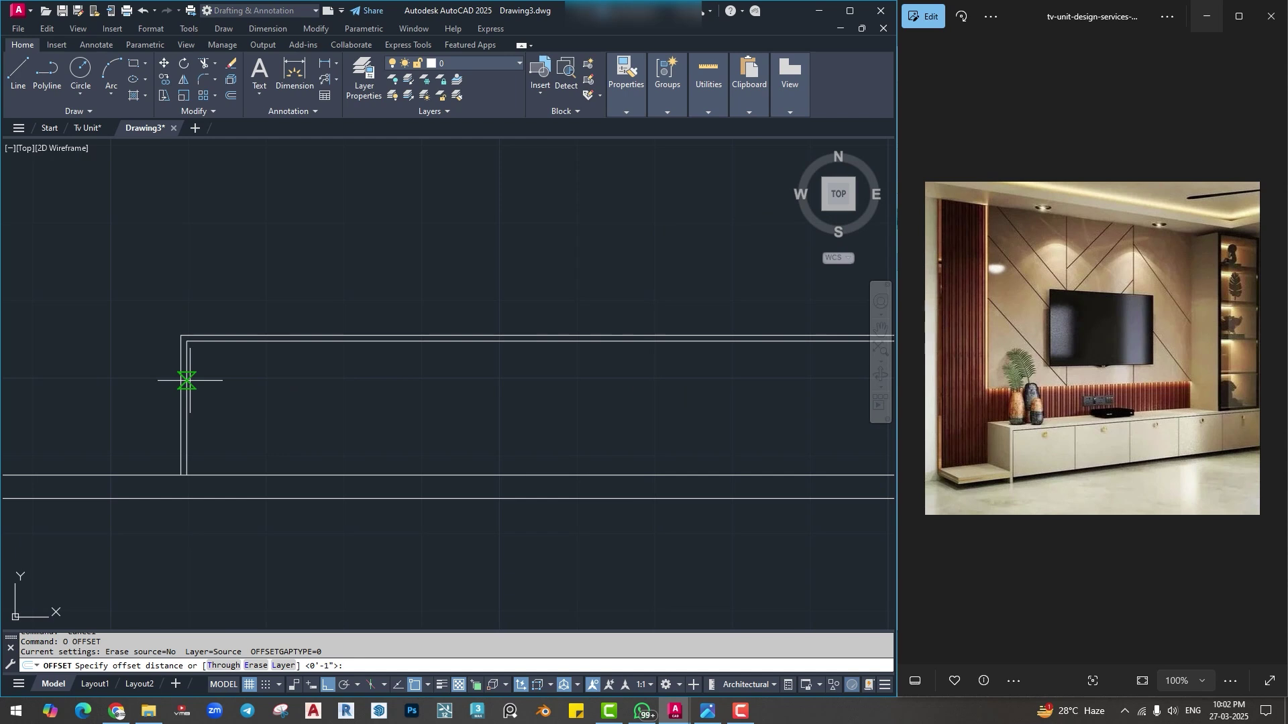
text(1/2)
key(Return)
click(221, 344)
click(232, 387)
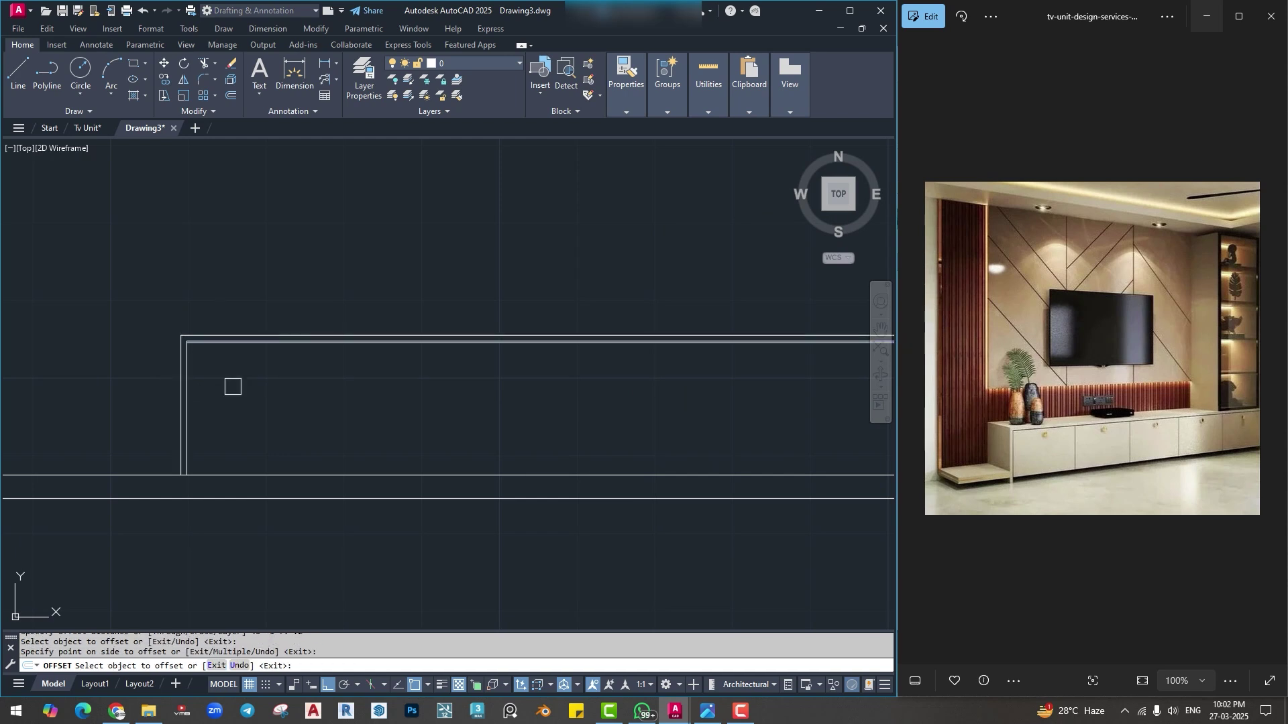
click(187, 372)
click(220, 369)
scroll(201, 359, up, 6)
key(Escape)
key(Escape)
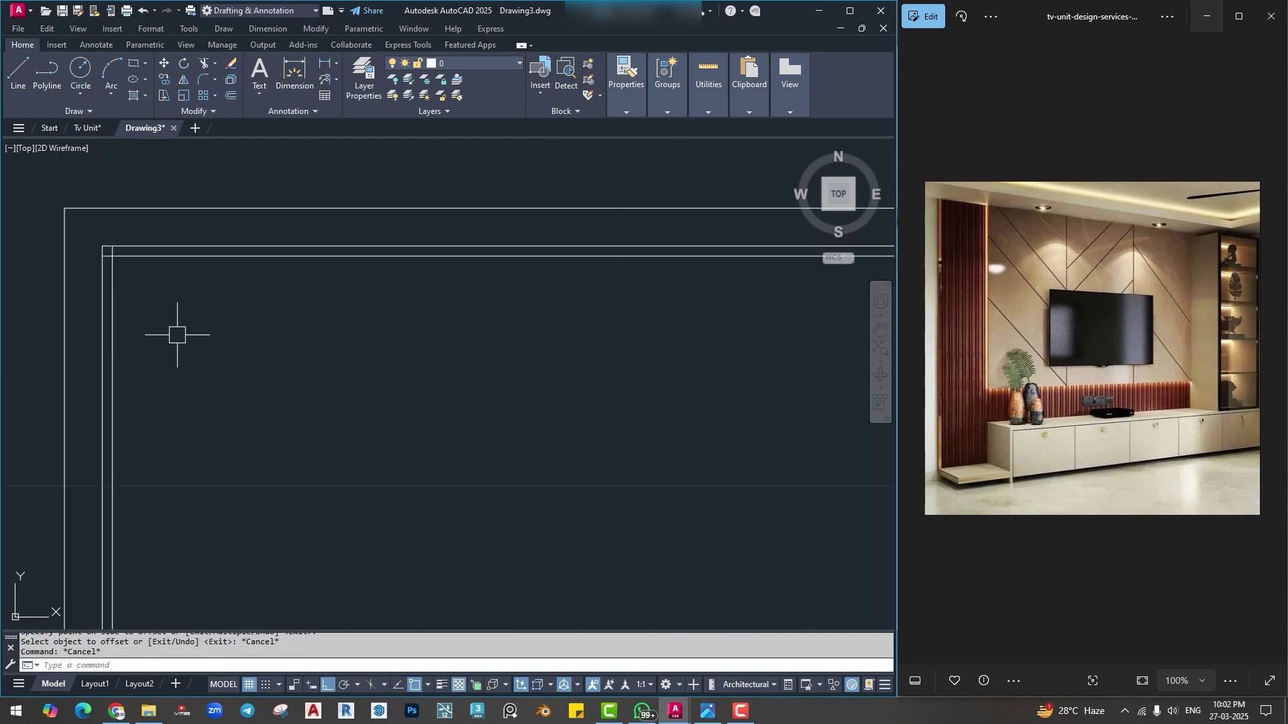
Fillet the two innermost cabinet lines into a square upper-left corner.
text(f)
key(Return)
click(112, 275)
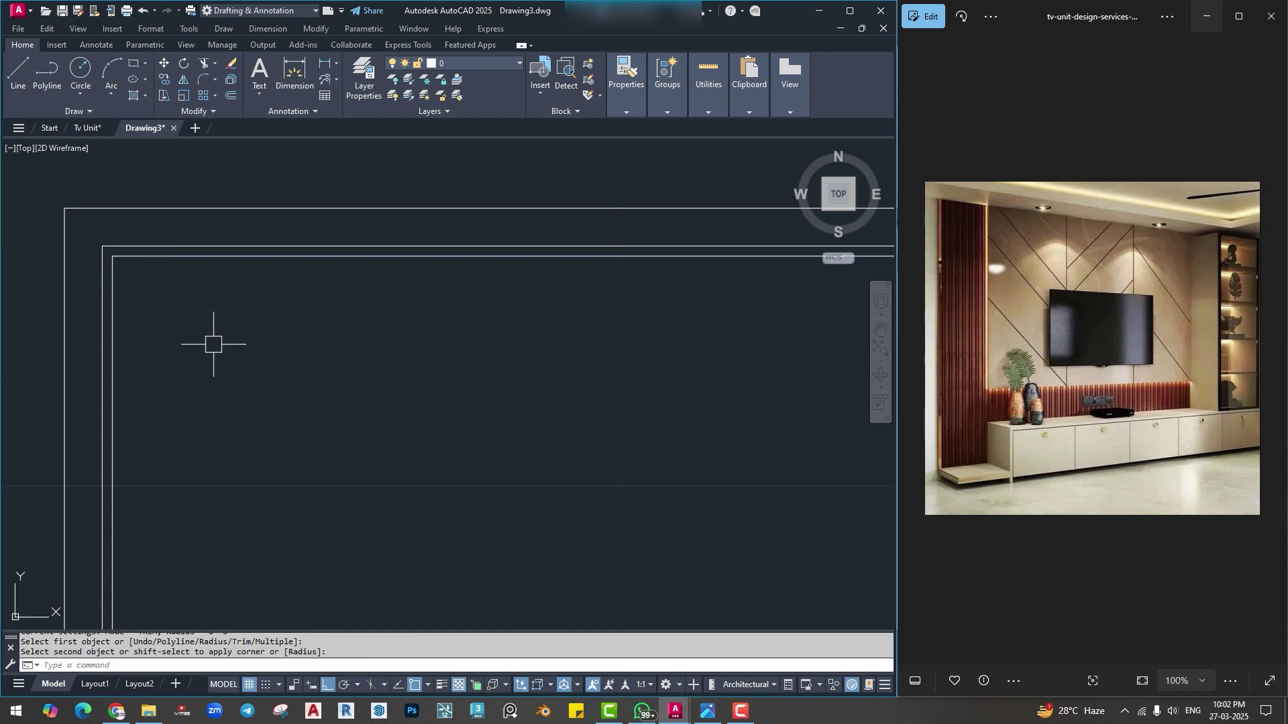
Examine the base cabinet's board and gap lines along its full length against the reference photo.
scroll(213, 344, down, 2)
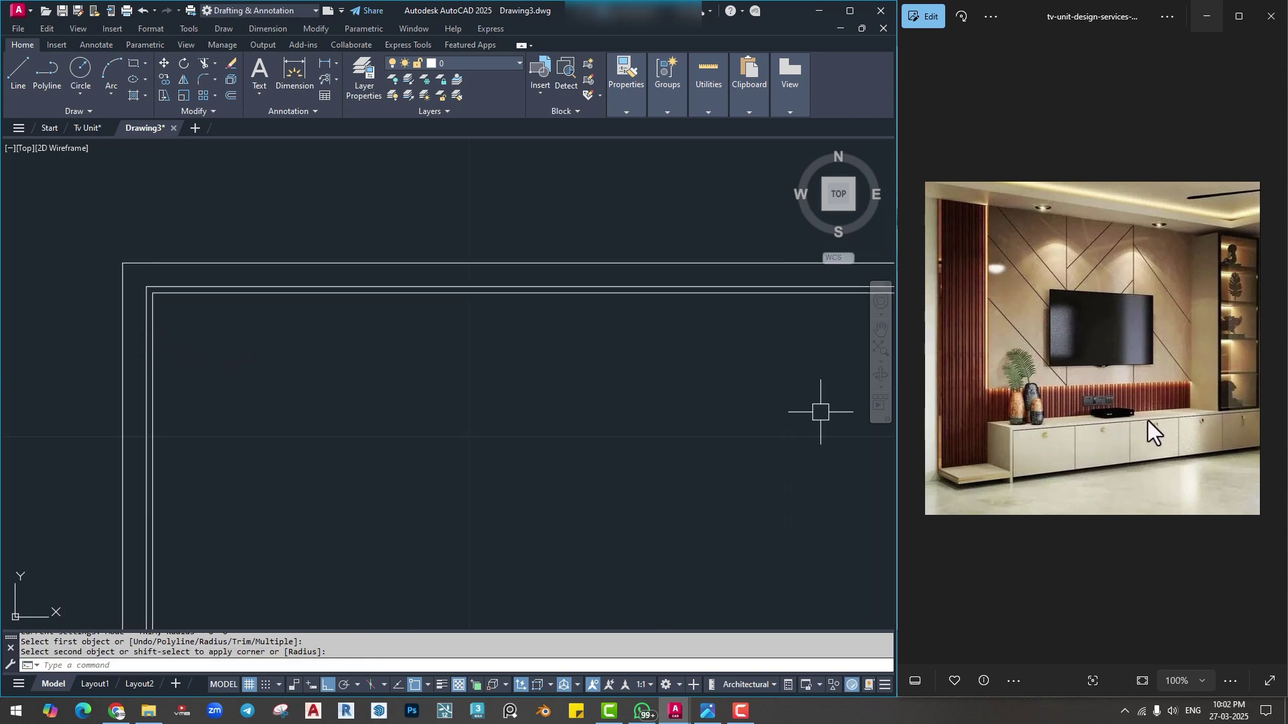
scroll(569, 390, down, 5)
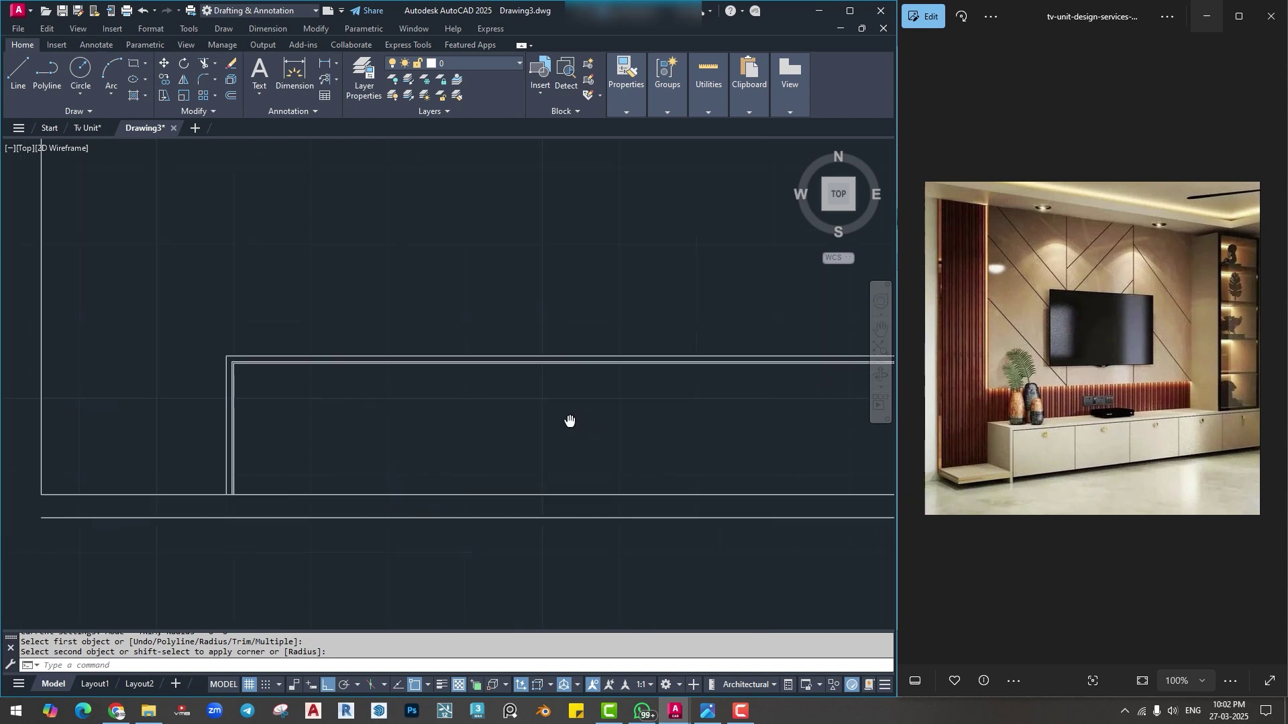
middle_drag(510, 419, 509, 471)
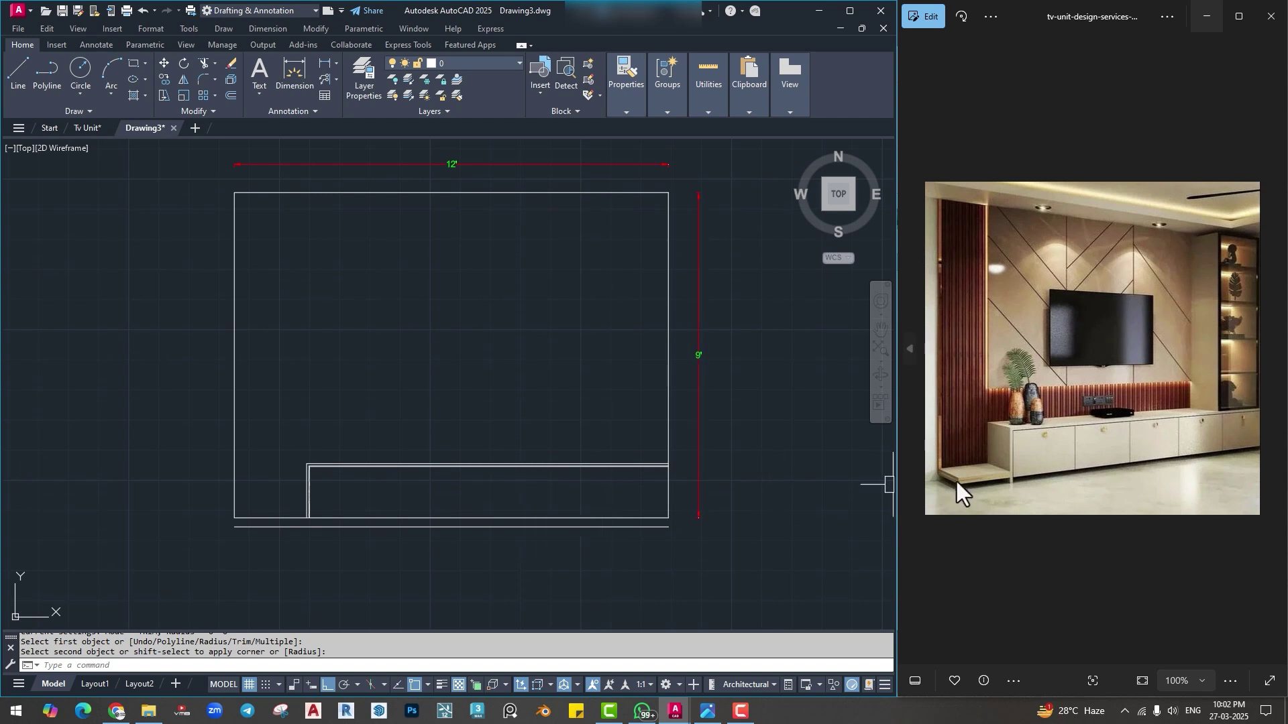
scroll(268, 489, up, 5)
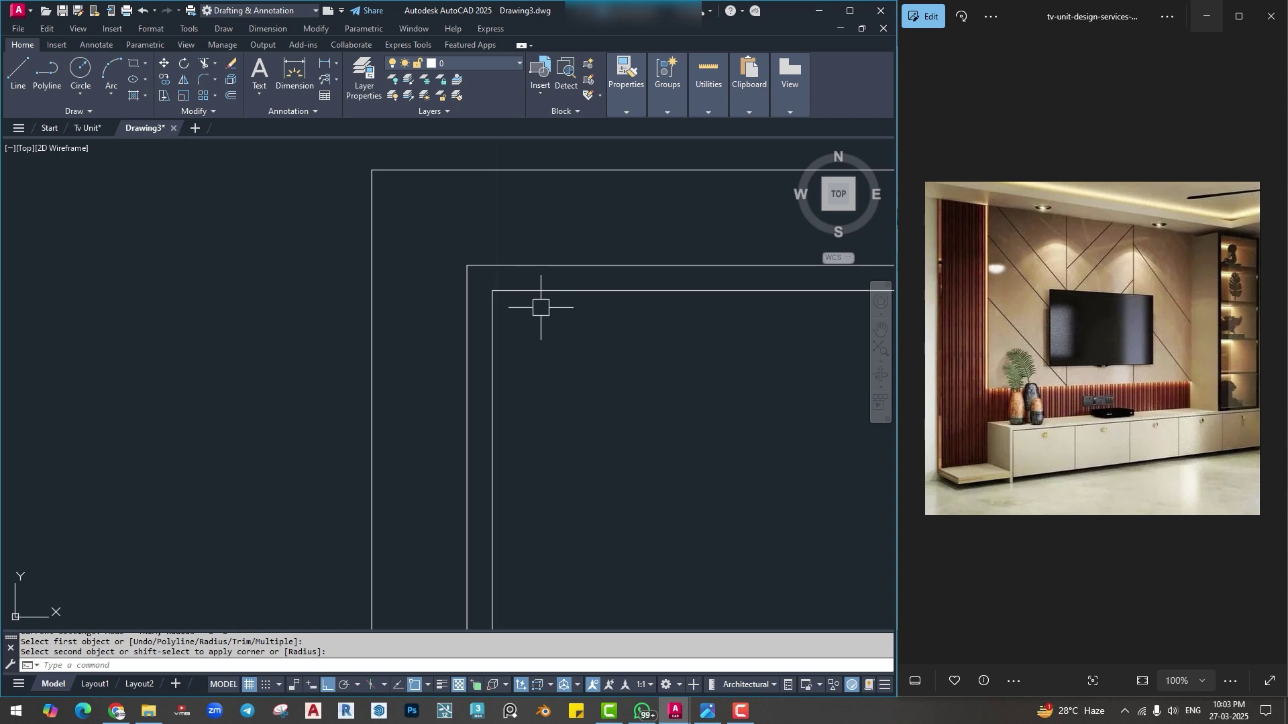
scroll(542, 314, down, 4)
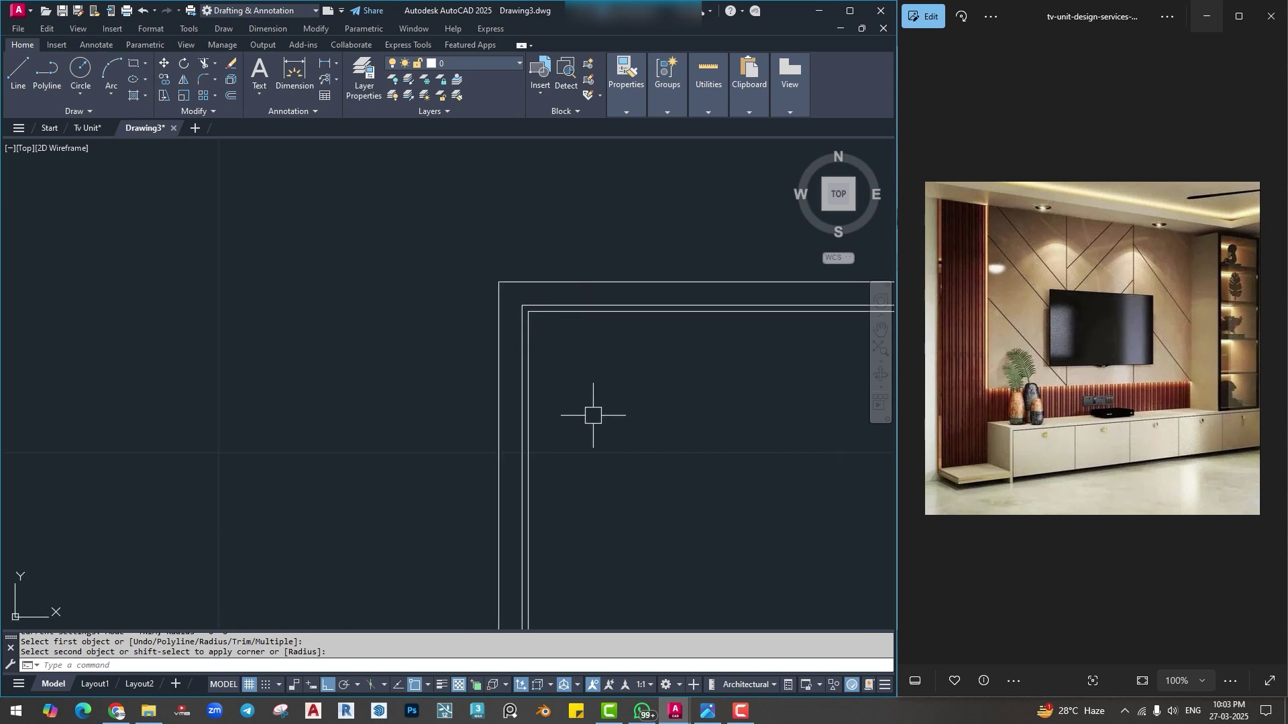
scroll(593, 414, down, 3)
middle_drag(694, 438, 339, 385)
scroll(339, 385, down, 3)
middle_drag(445, 405, 395, 414)
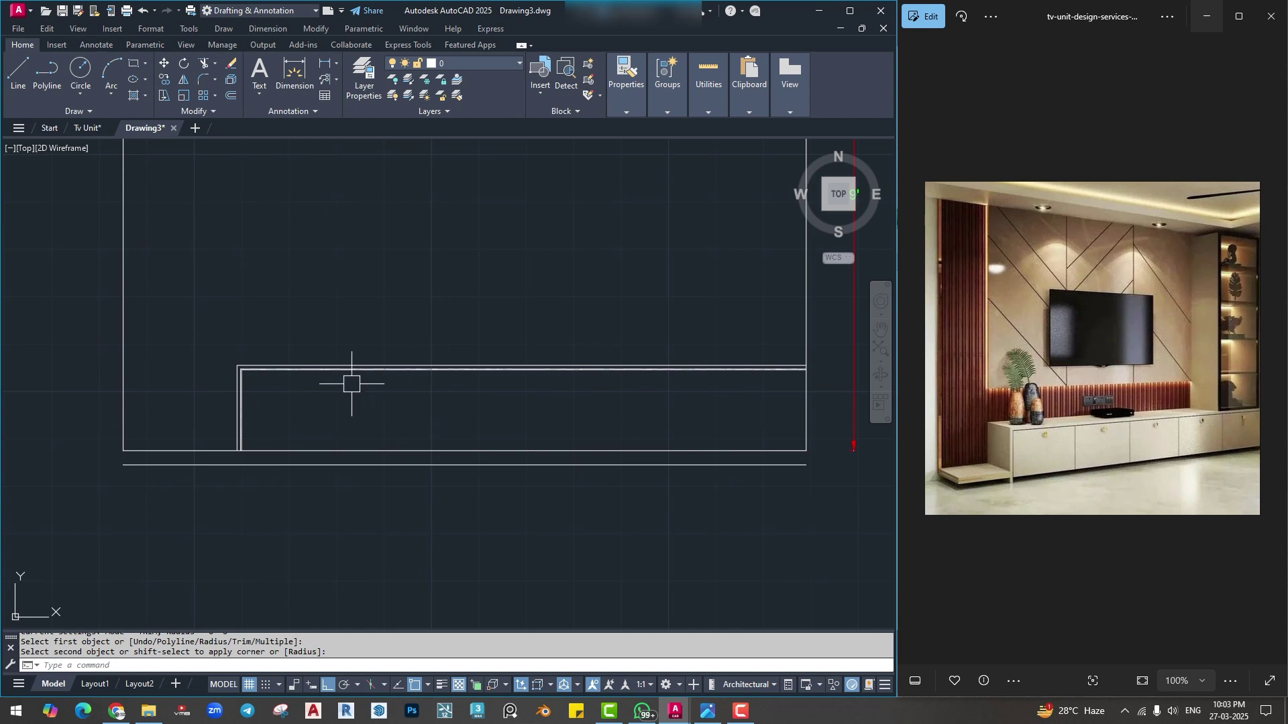
scroll(789, 385, up, 8)
scroll(790, 379, down, 4)
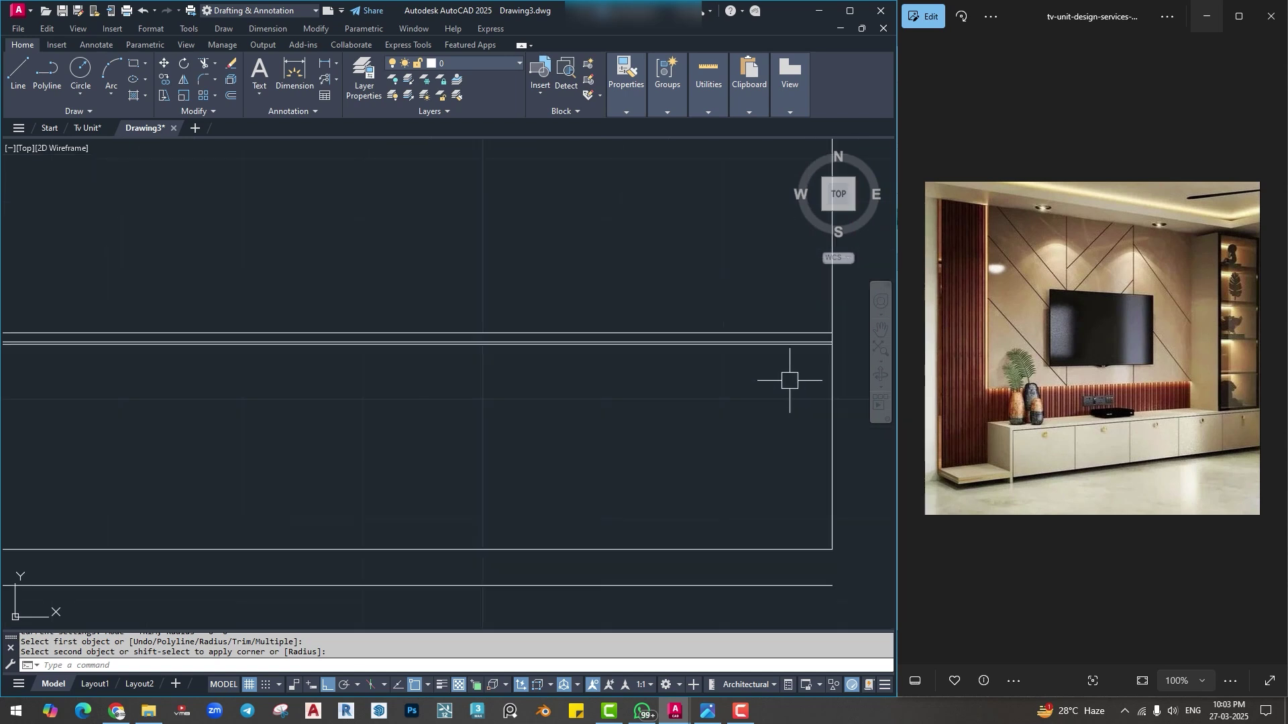
scroll(761, 380, down, 2)
scroll(760, 379, down, 3)
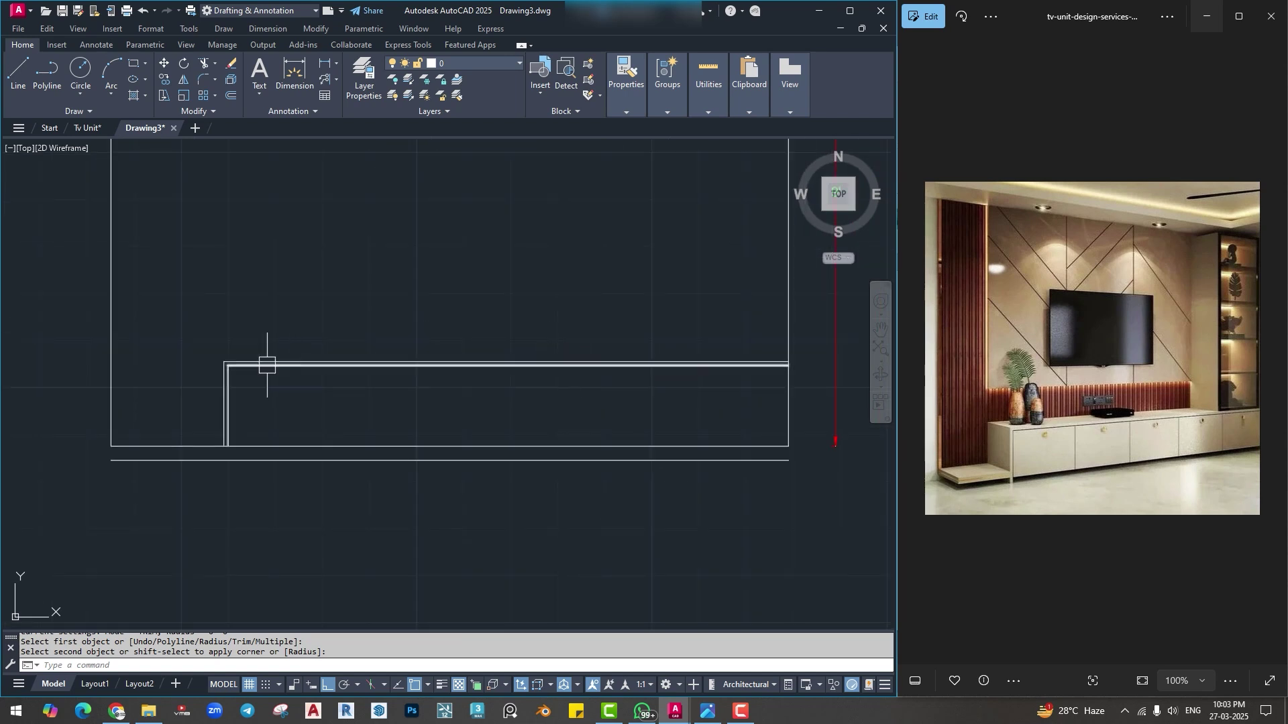
Divide the cabinet's innermost top line into 5 equal segments.
scroll(171, 336, up, 4)
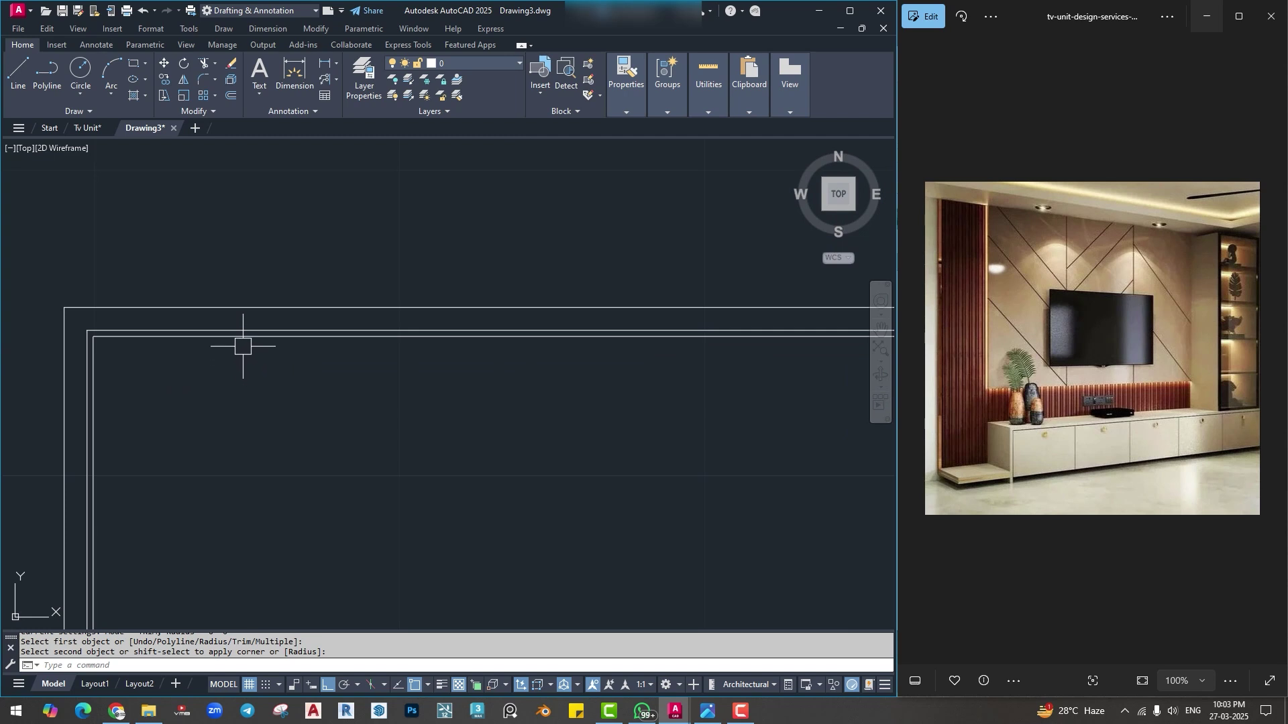
text(div)
key(Return)
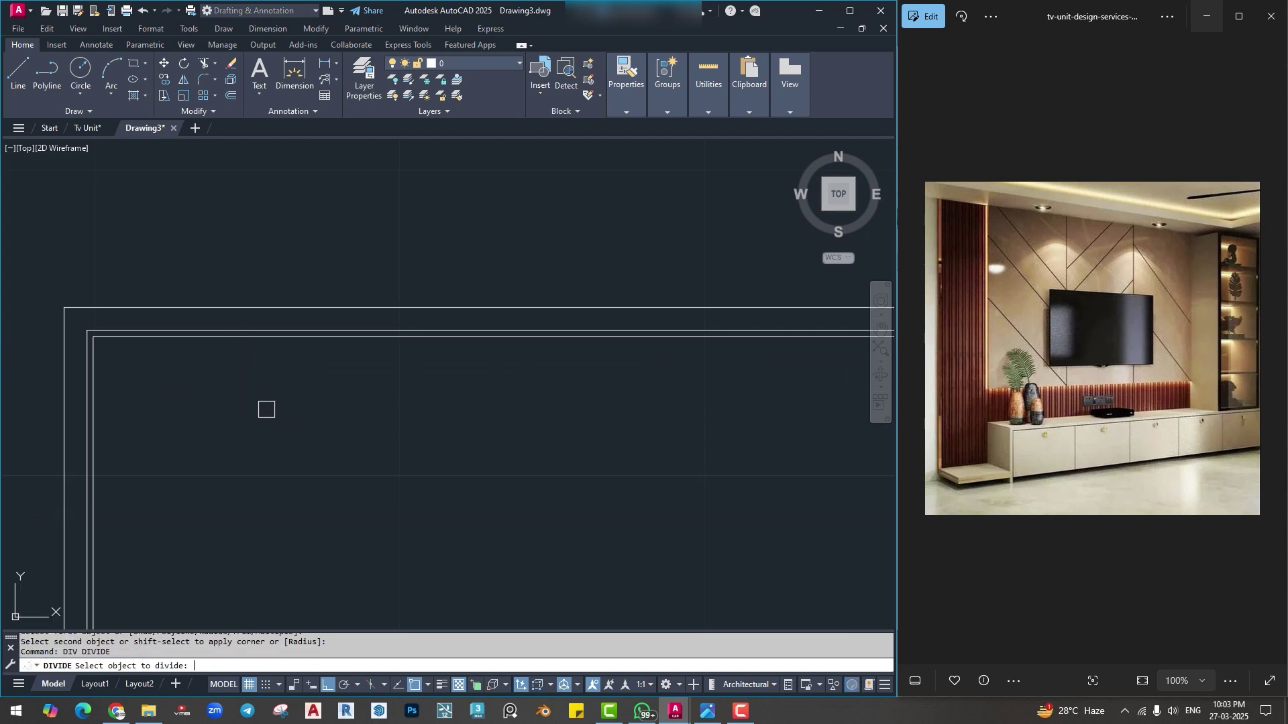
click(319, 337)
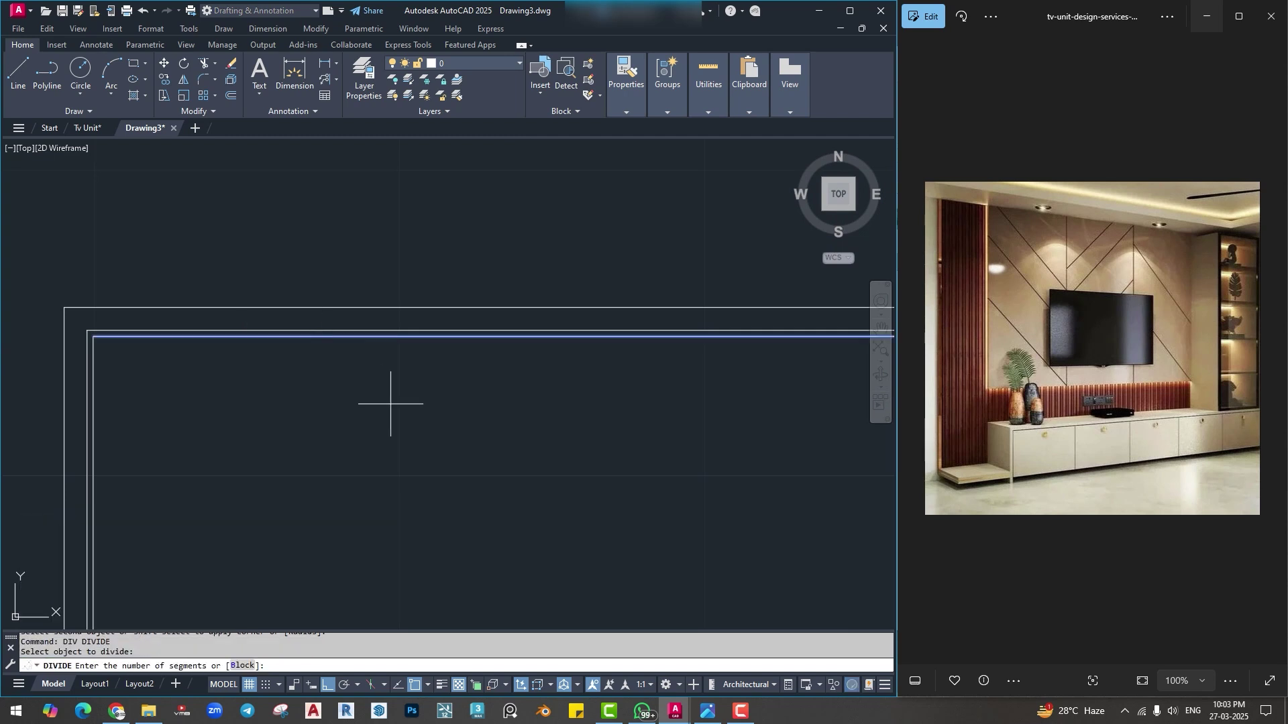
text(5)
key(Return)
Draw a vertical divider line from the first division point straight down to the cabinet's base line.
scroll(494, 411, down, 3)
text(l)
key(Return)
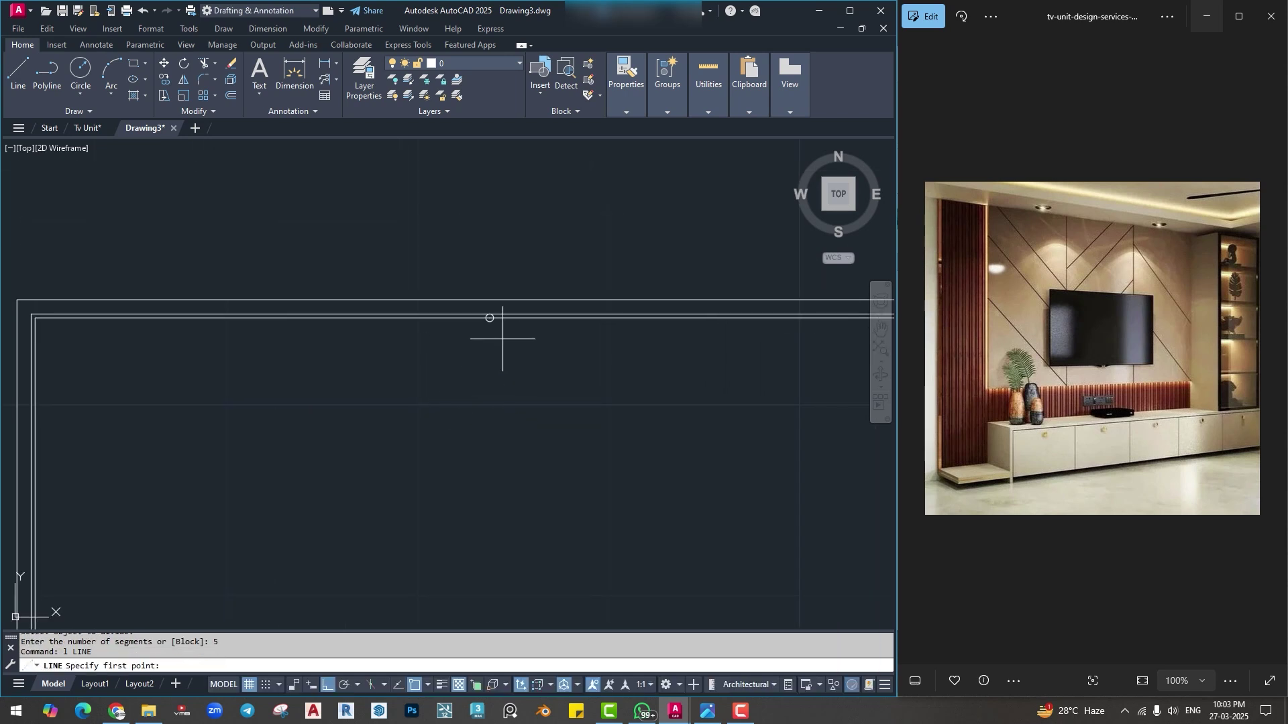
click(489, 318)
scroll(489, 494, down, 4)
scroll(488, 437, up, 2)
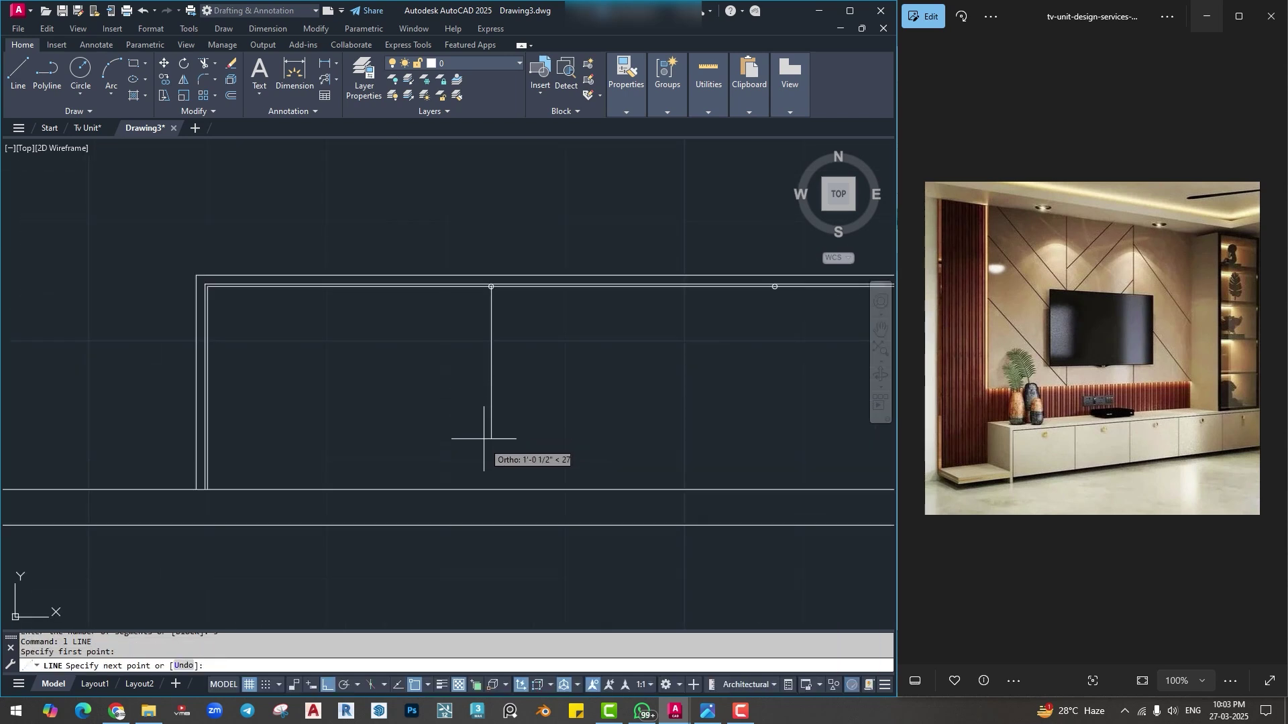
click(491, 489)
key(Escape)
Offset the divider rightward to the remaining division points, picking the width from the innermost left line to the first divider as the distance.
text(o)
key(Return)
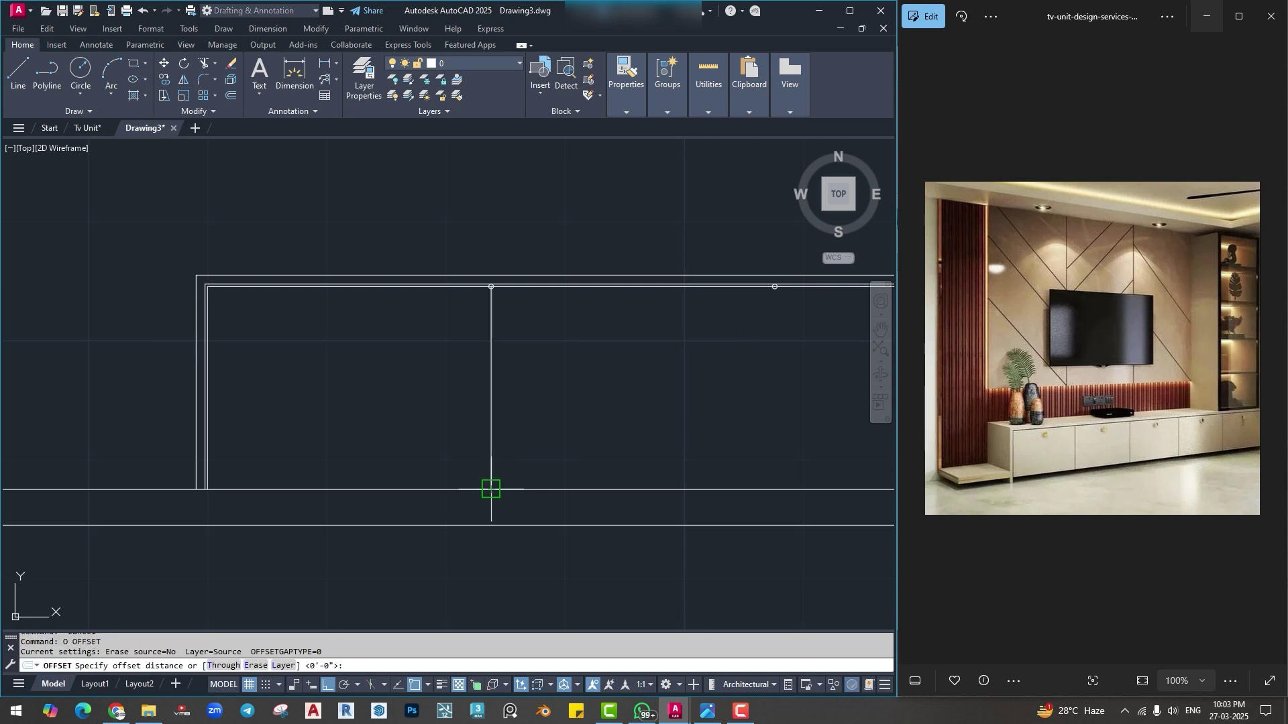
scroll(206, 491, up, 2)
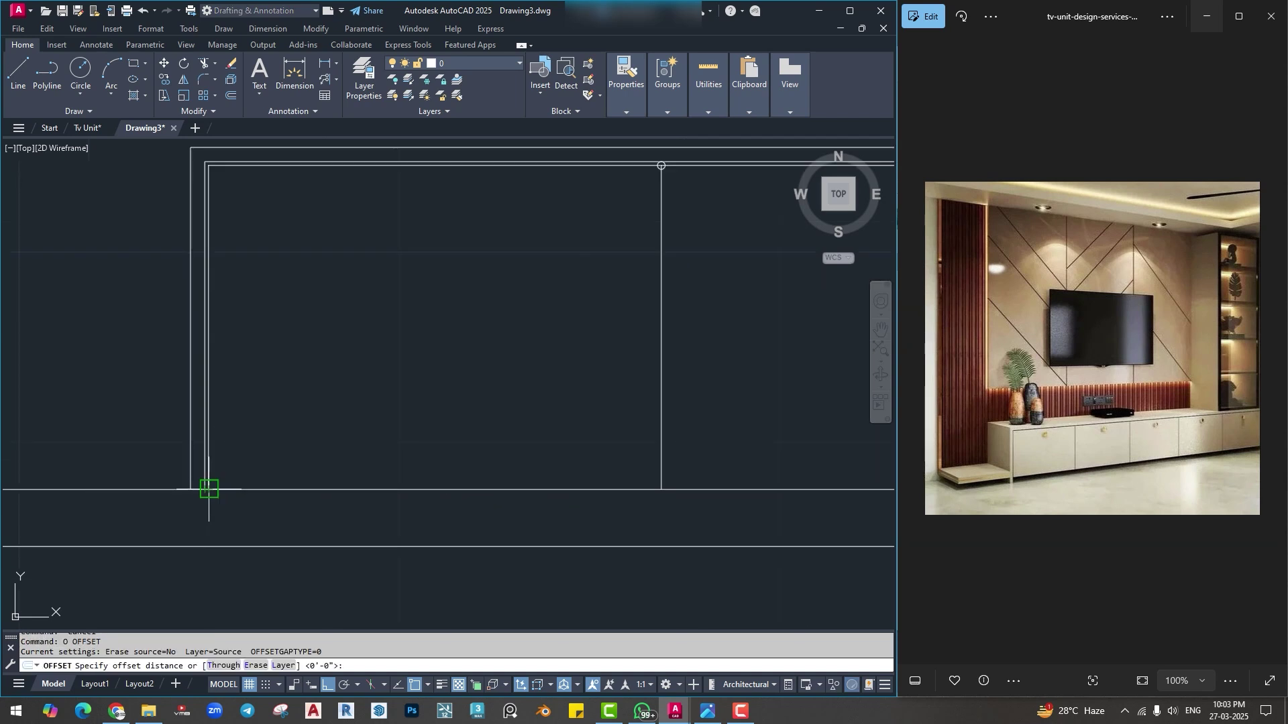
click(209, 489)
click(661, 490)
scroll(686, 401, down, 6)
middle_drag(687, 401, 465, 415)
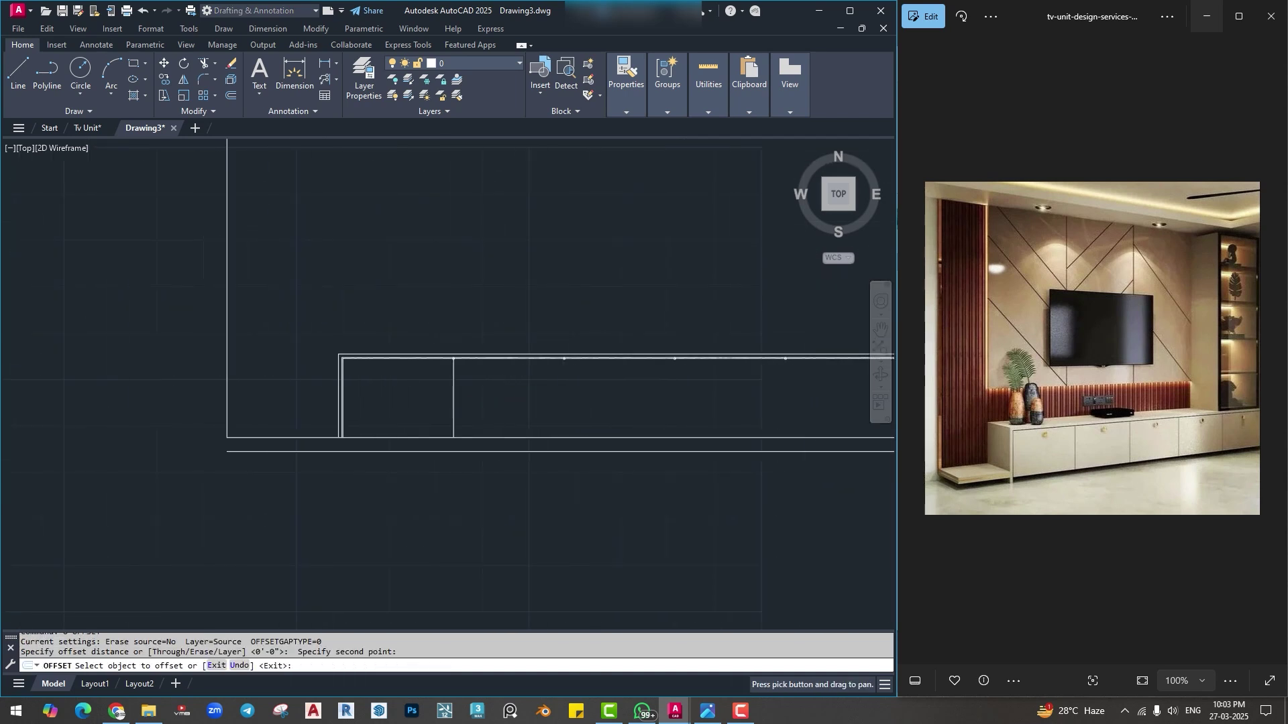
click(453, 397)
click(497, 399)
click(564, 402)
click(624, 396)
middle_drag(685, 412, 507, 417)
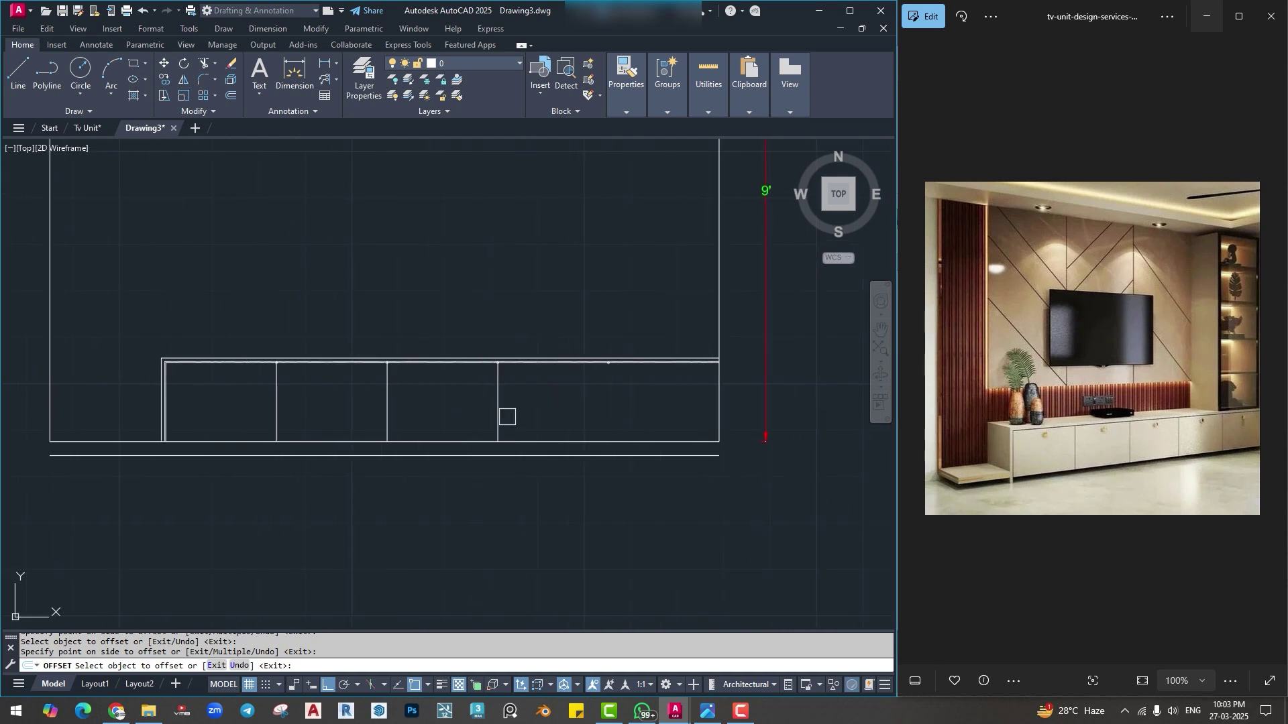
key(Escape)
Erase the four division points on the cabinet's innermost top line.
click(195, 303)
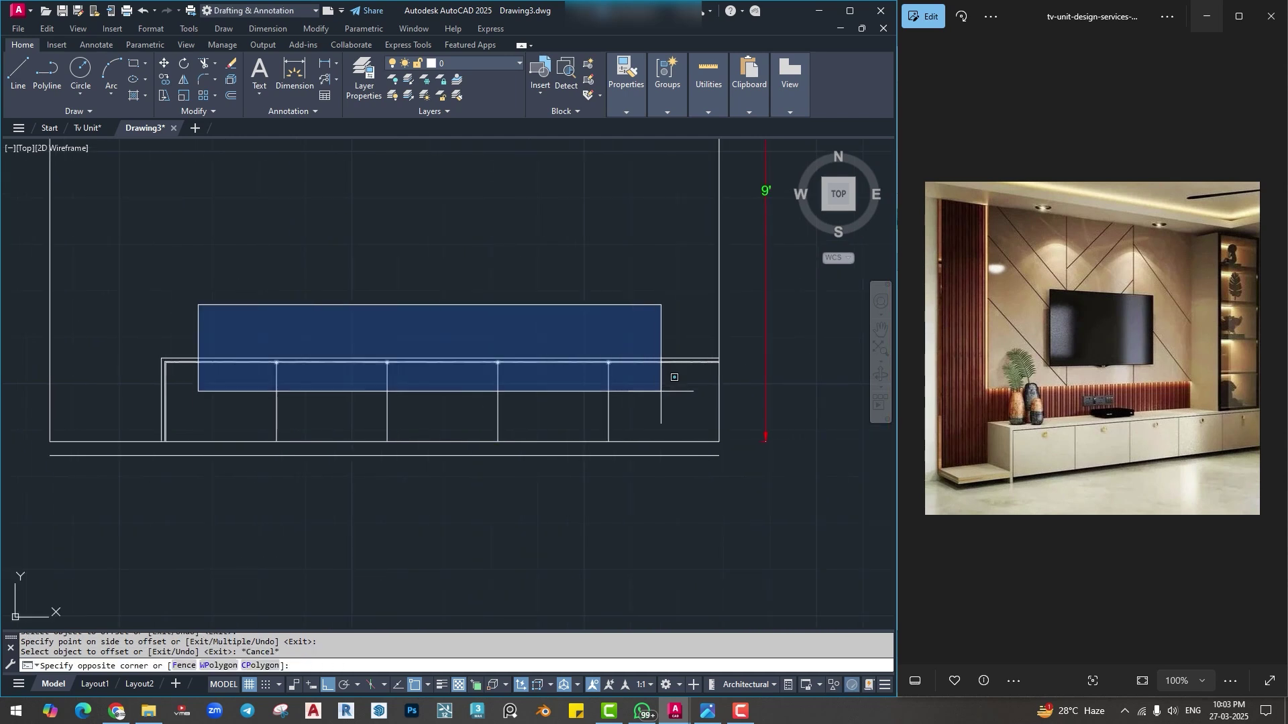
click(661, 389)
text(E)
key(Return)
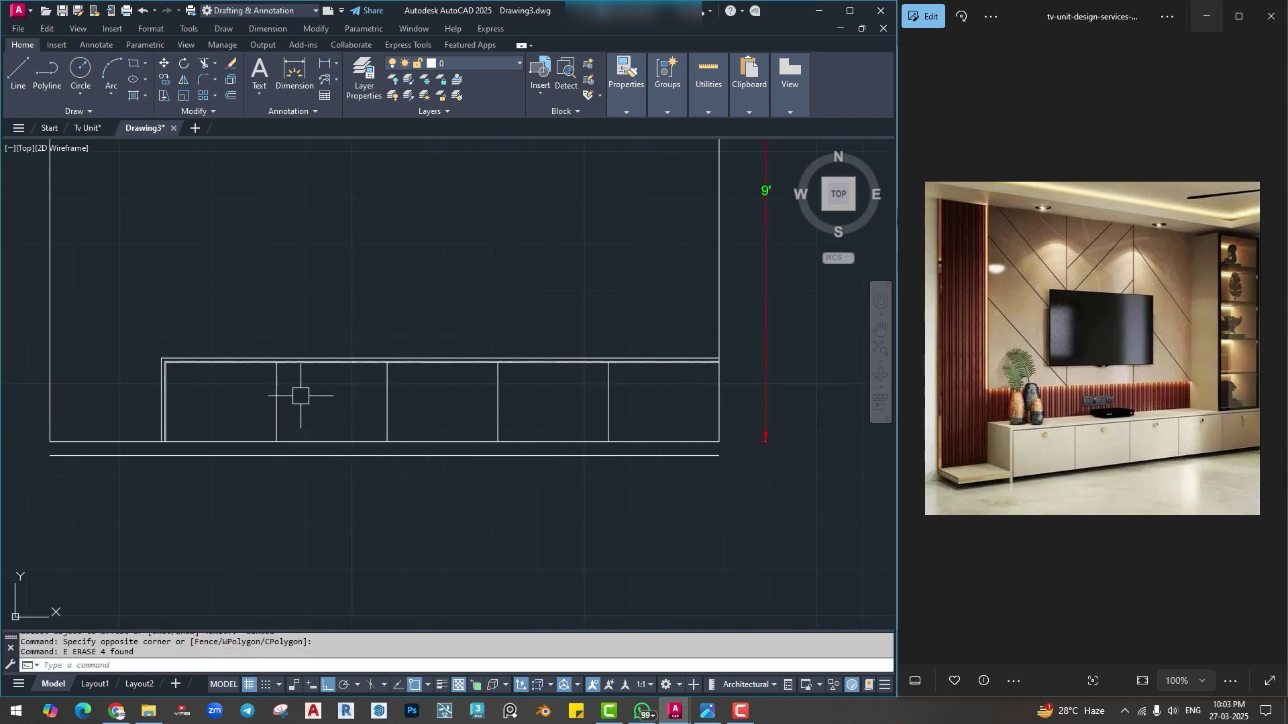
Offset the first two vertical dividers 0.2" to the left to form shutter gaps.
scroll(268, 375, up, 3)
scroll(394, 380, up, 2)
key(Escape)
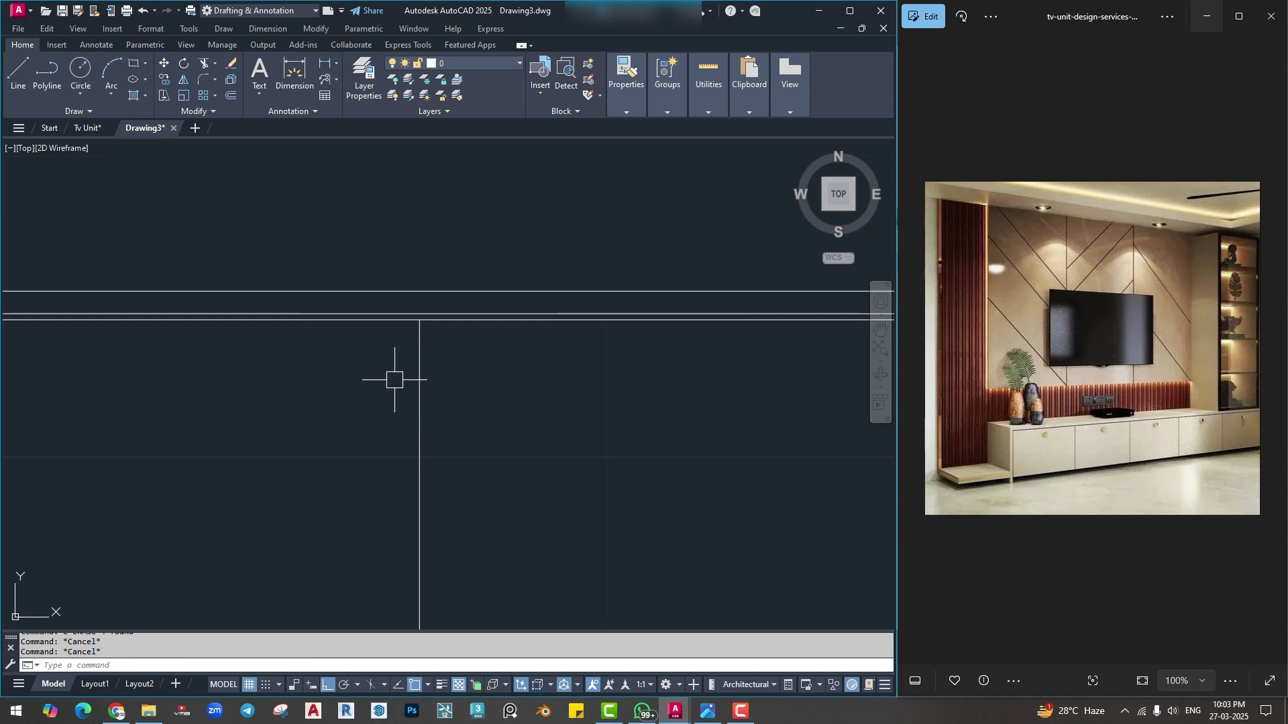
text(O)
key(Return)
text(.2)
key(Return)
click(426, 373)
click(345, 382)
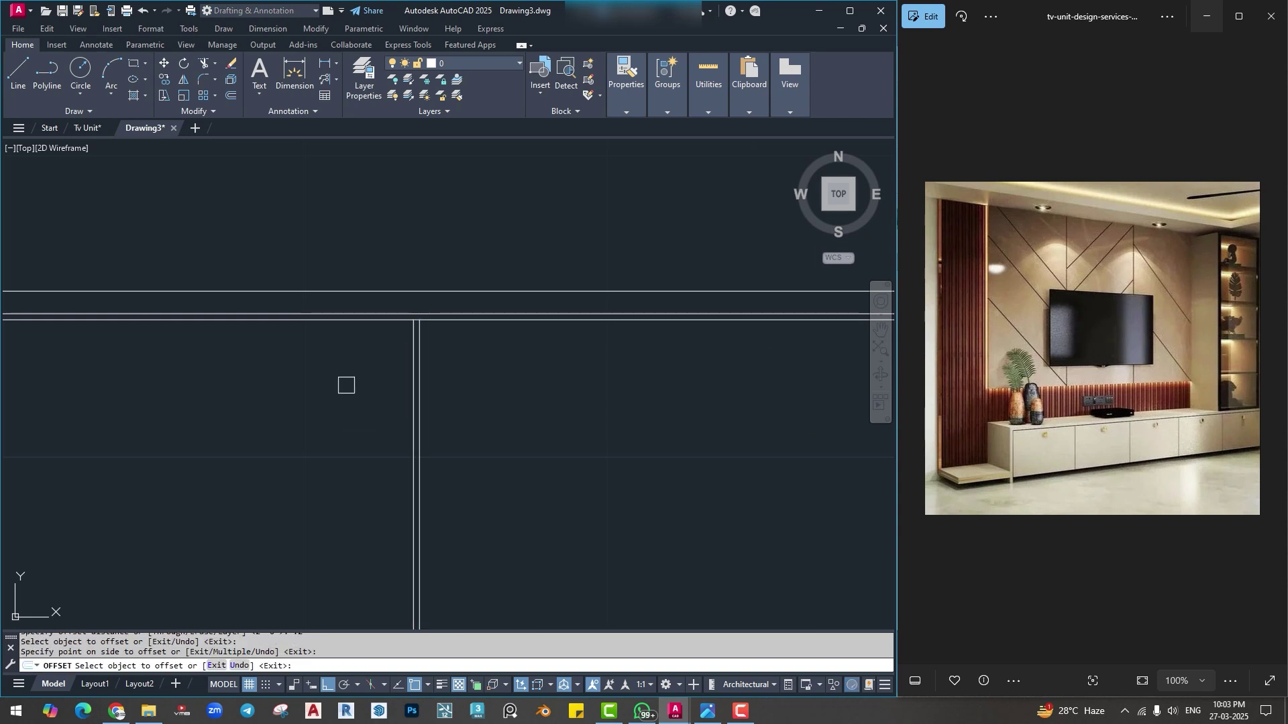
scroll(440, 394, down, 2)
click(438, 383)
click(374, 386)
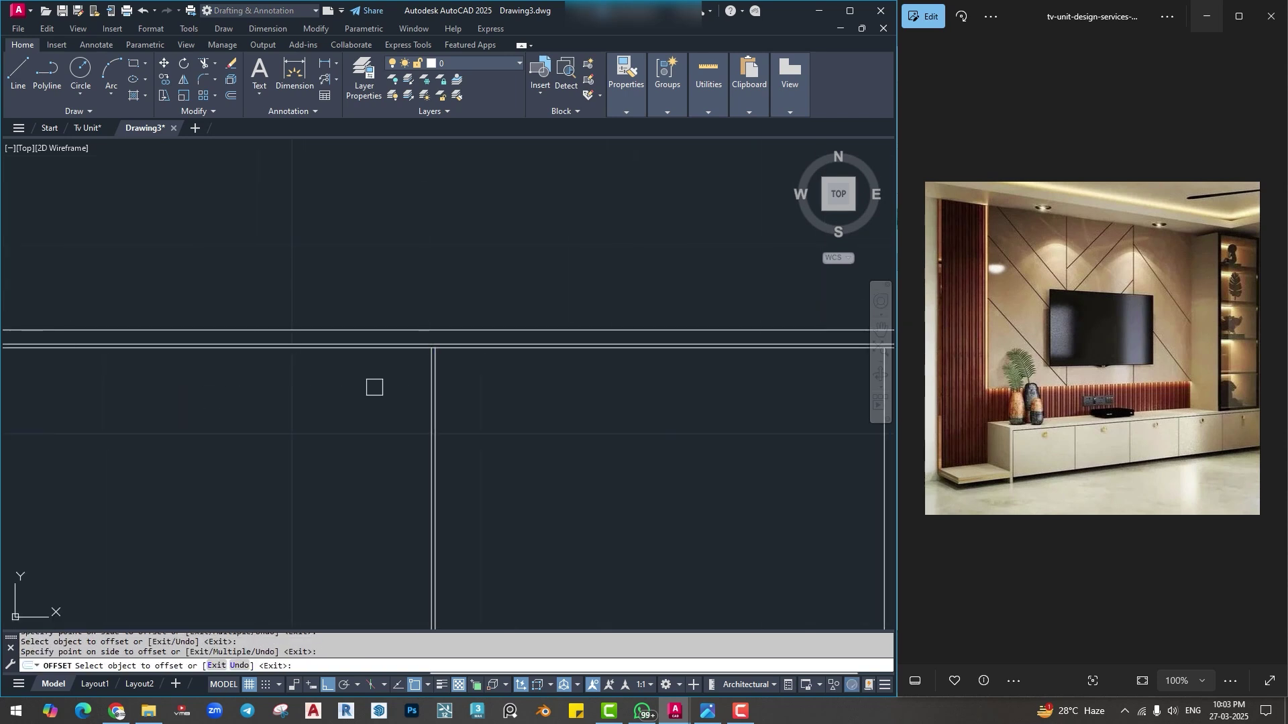
Offset the third and fourth vertical dividers 0.2" to the left to complete the shutter gaps.
middle_drag(761, 400, 236, 405)
click(363, 396)
click(323, 397)
middle_drag(738, 408, 419, 408)
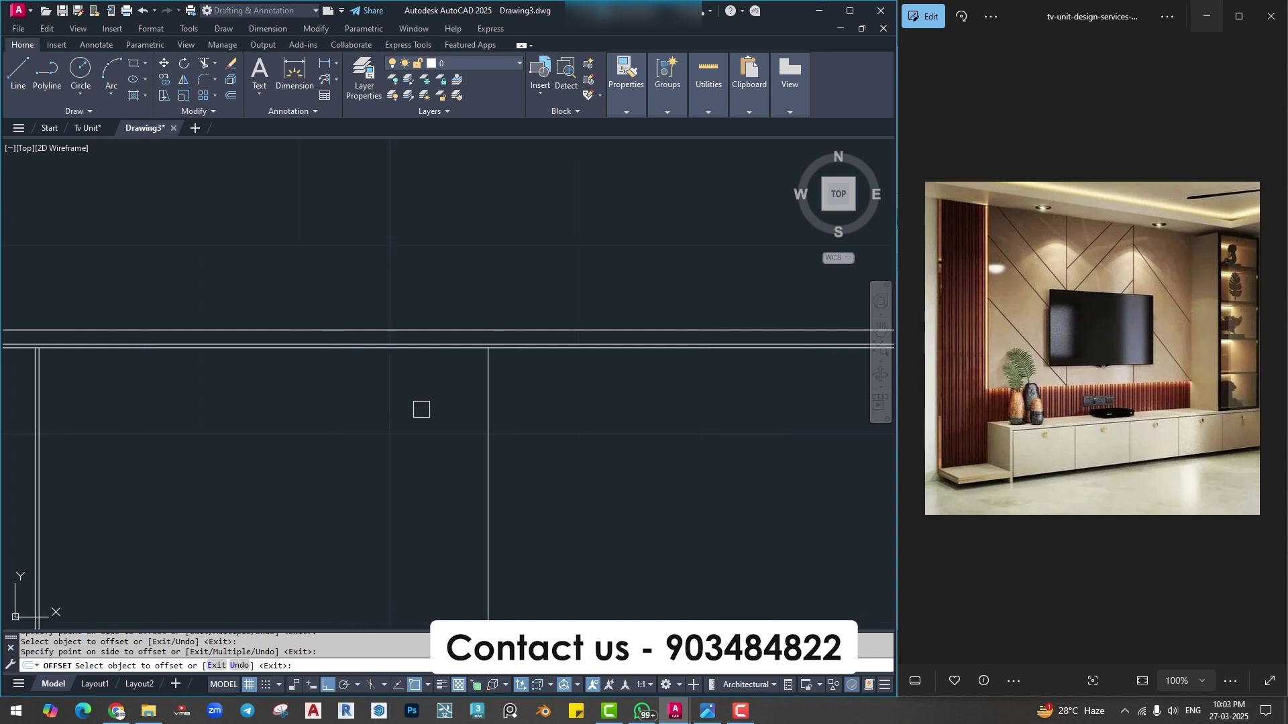
click(483, 396)
click(469, 399)
mouse_move(852, 420)
middle_down()
mouse_move(297, 429)
mouse_move(389, 399)
mouse_move(409, 437)
mouse_move(584, 387)
middle_up()
scroll(417, 419, down, 4)
middle_drag(359, 390, 671, 412)
middle_drag(212, 380, 342, 383)
scroll(342, 380, up, 5)
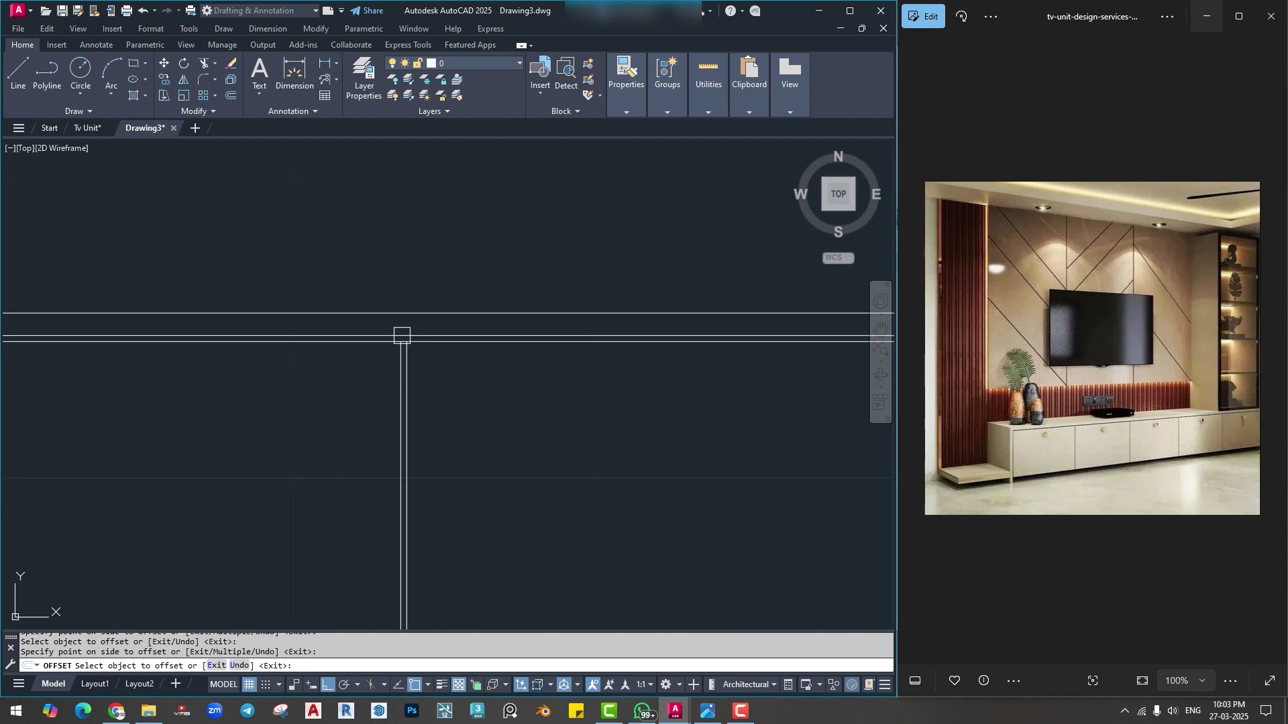
scroll(401, 336, up, 5)
scroll(402, 361, down, 10)
middle_drag(402, 410, 412, 490)
scroll(416, 499, up, 4)
key(Escape)
key(Escape)
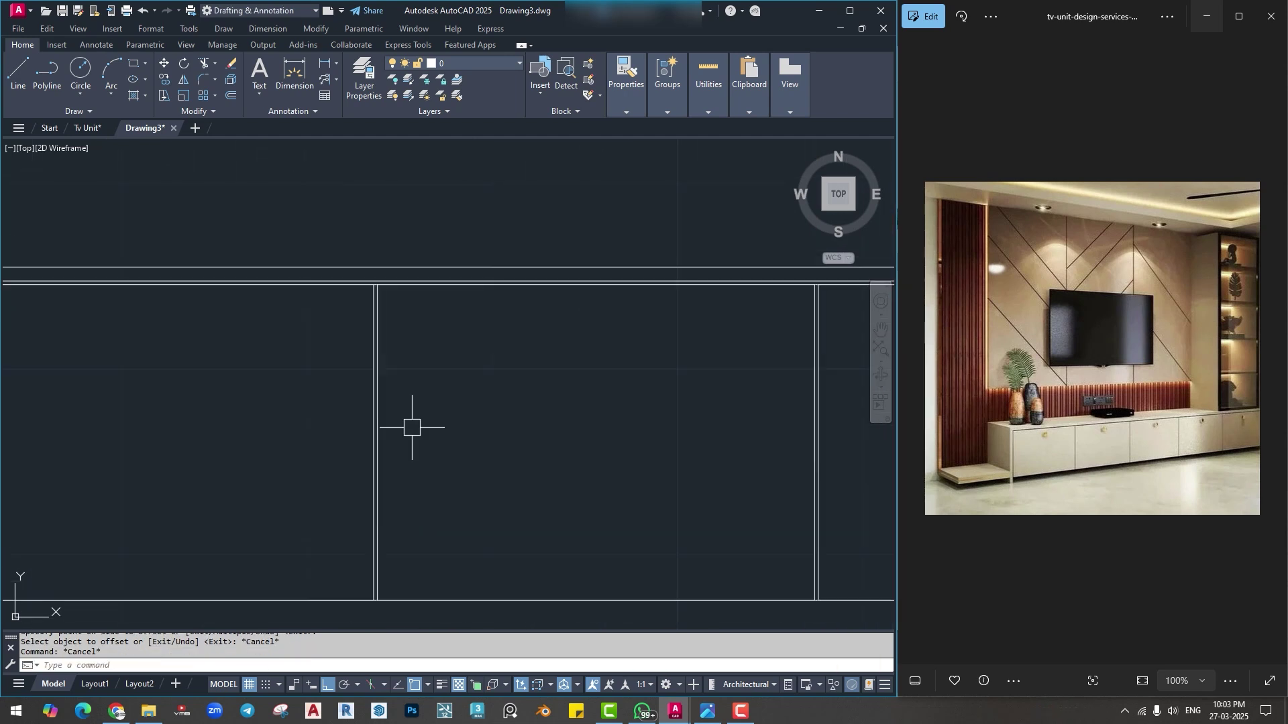
Trim the top and base line segments inside the gap of the first divider.
text(tr)
key(space)
scroll(383, 289, up, 8)
click(322, 254)
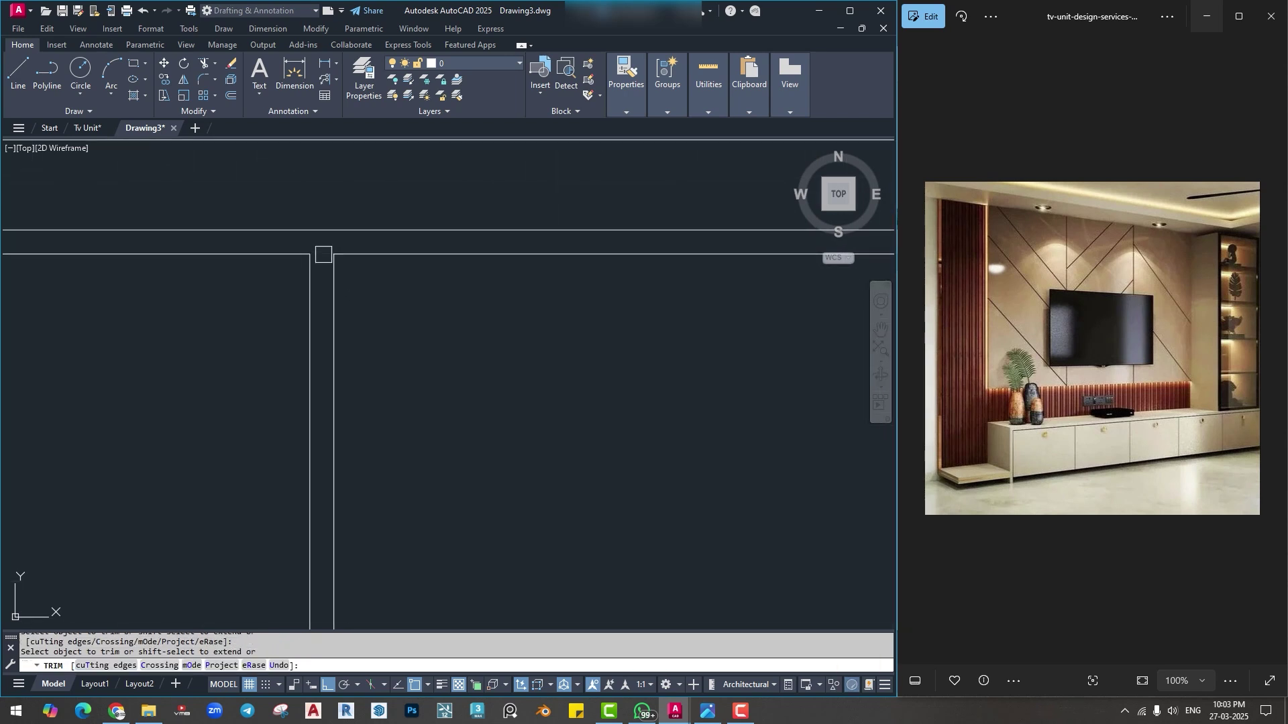
scroll(350, 354, down, 6)
middle_drag(372, 522, 389, 268)
middle_drag(365, 577, 364, 322)
scroll(355, 394, up, 7)
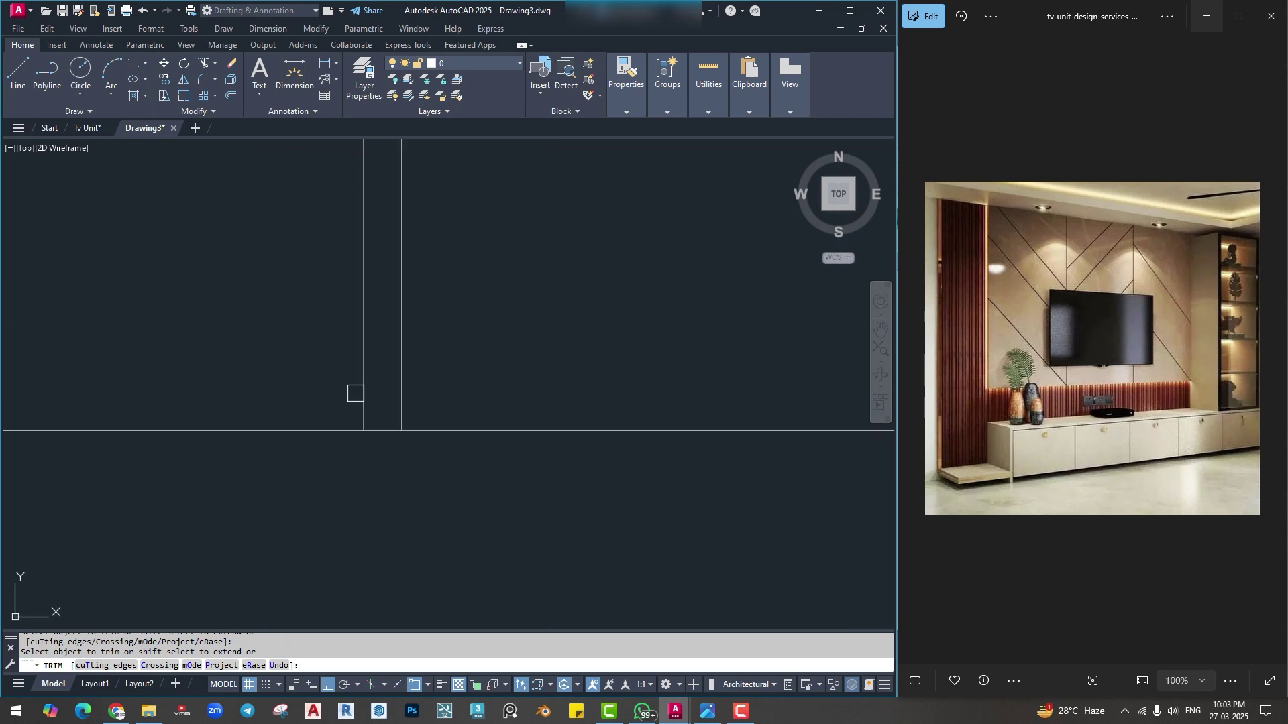
click(382, 424)
scroll(395, 433, down, 8)
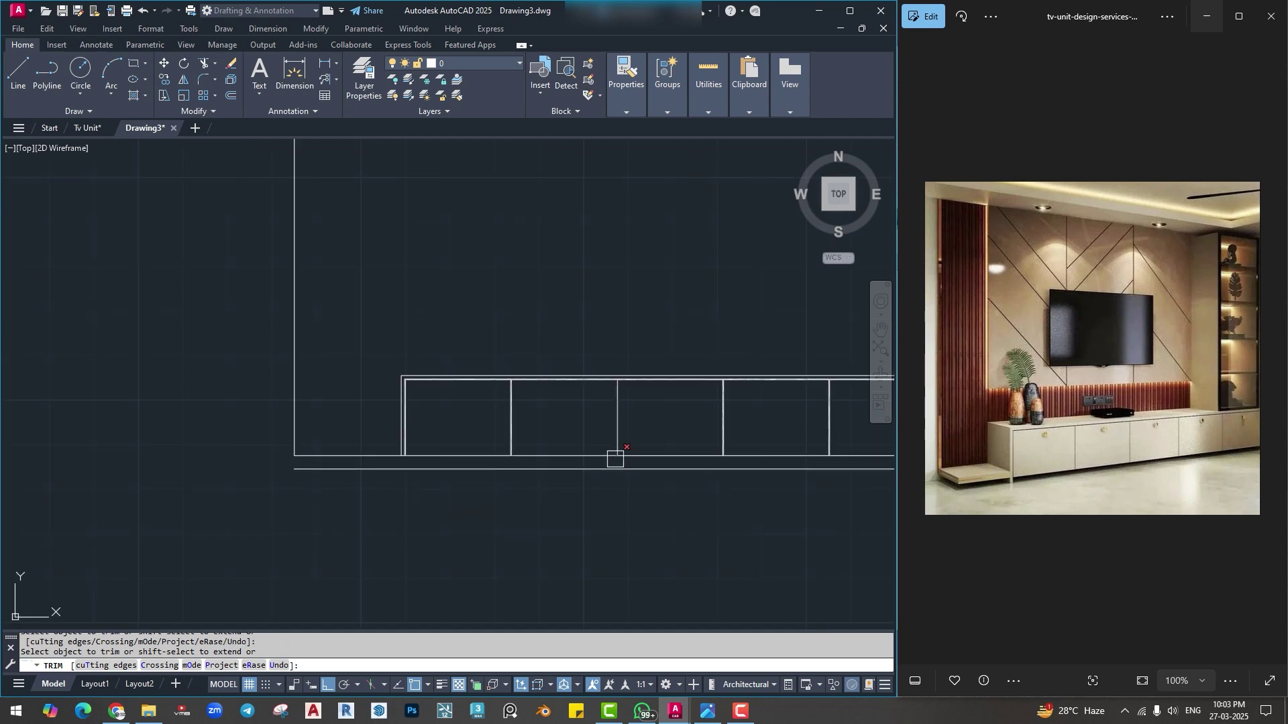
Trim the base and top line segments inside the gap of the second divider.
scroll(639, 444, up, 7)
scroll(640, 444, up, 6)
click(606, 437)
scroll(608, 390, down, 9)
middle_drag(608, 200, 606, 371)
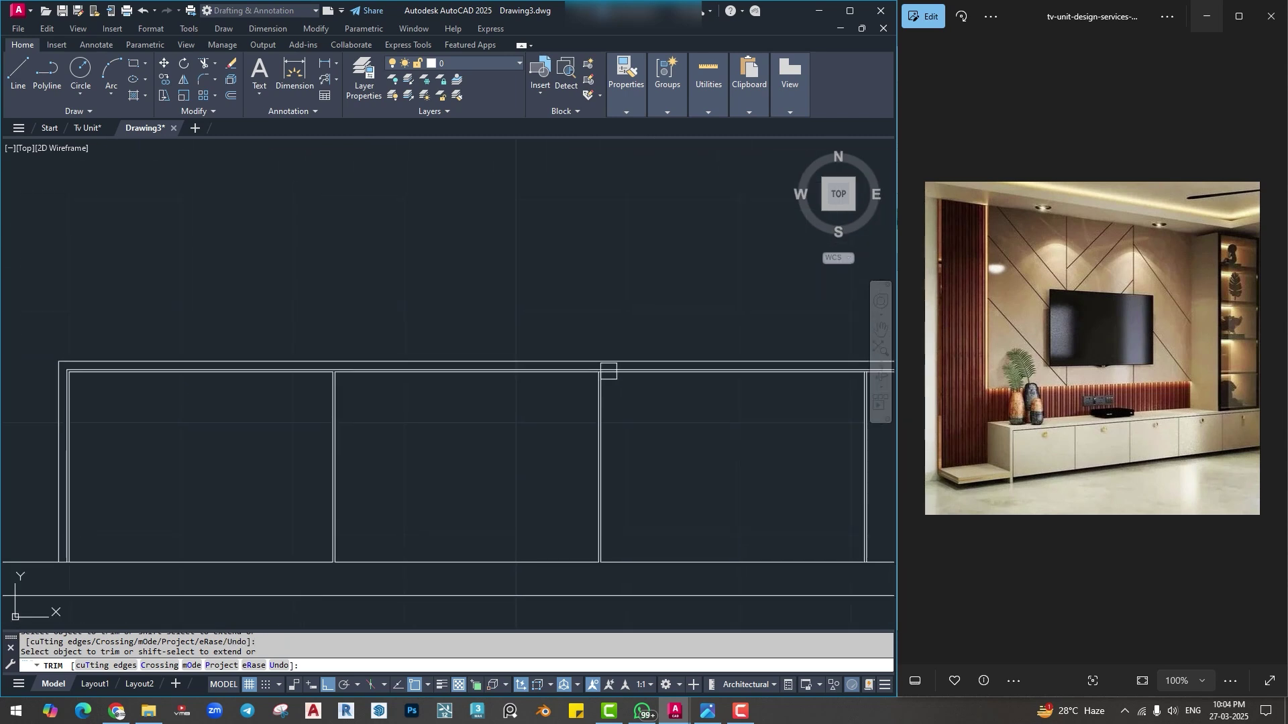
scroll(602, 356, up, 5)
scroll(596, 442, up, 6)
click(581, 531)
scroll(581, 532, down, 10)
Trim the top and base line segments inside the gap of the third divider.
middle_drag(674, 562, 179, 302)
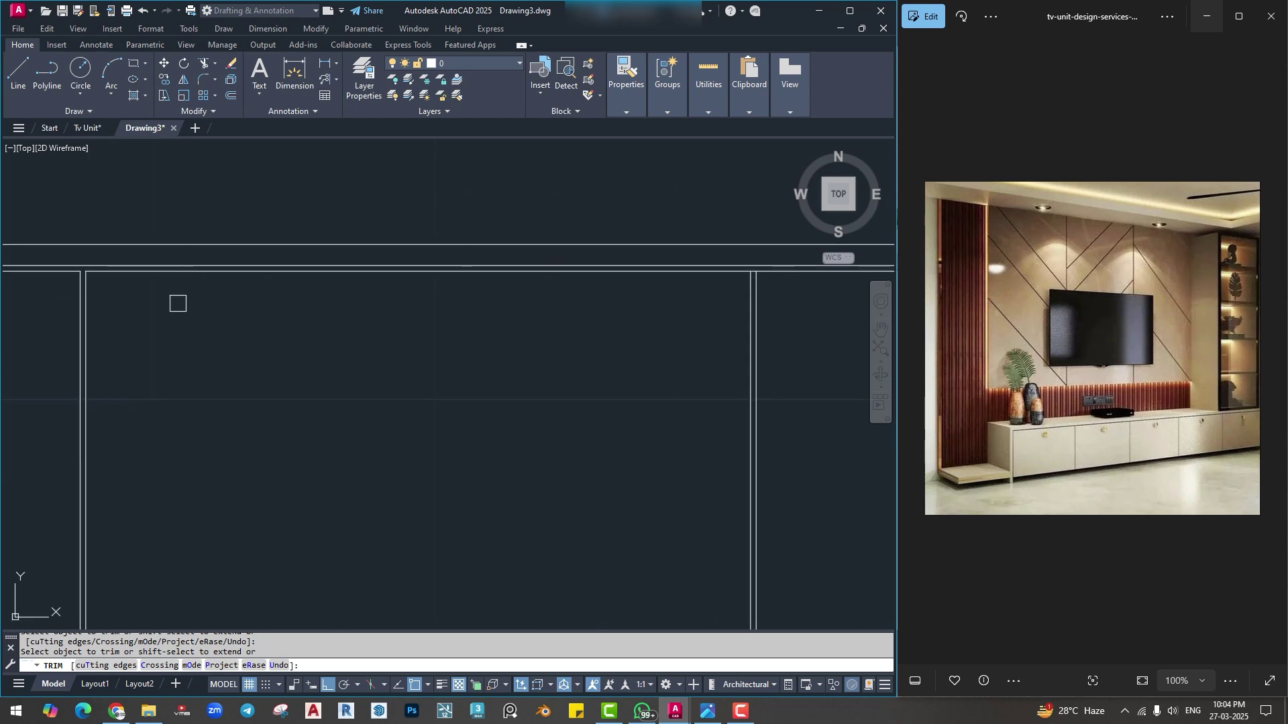
scroll(771, 268, up, 8)
click(652, 192)
scroll(657, 403, down, 8)
middle_drag(663, 597, 581, 329)
scroll(601, 228, up, 5)
scroll(537, 322, up, 5)
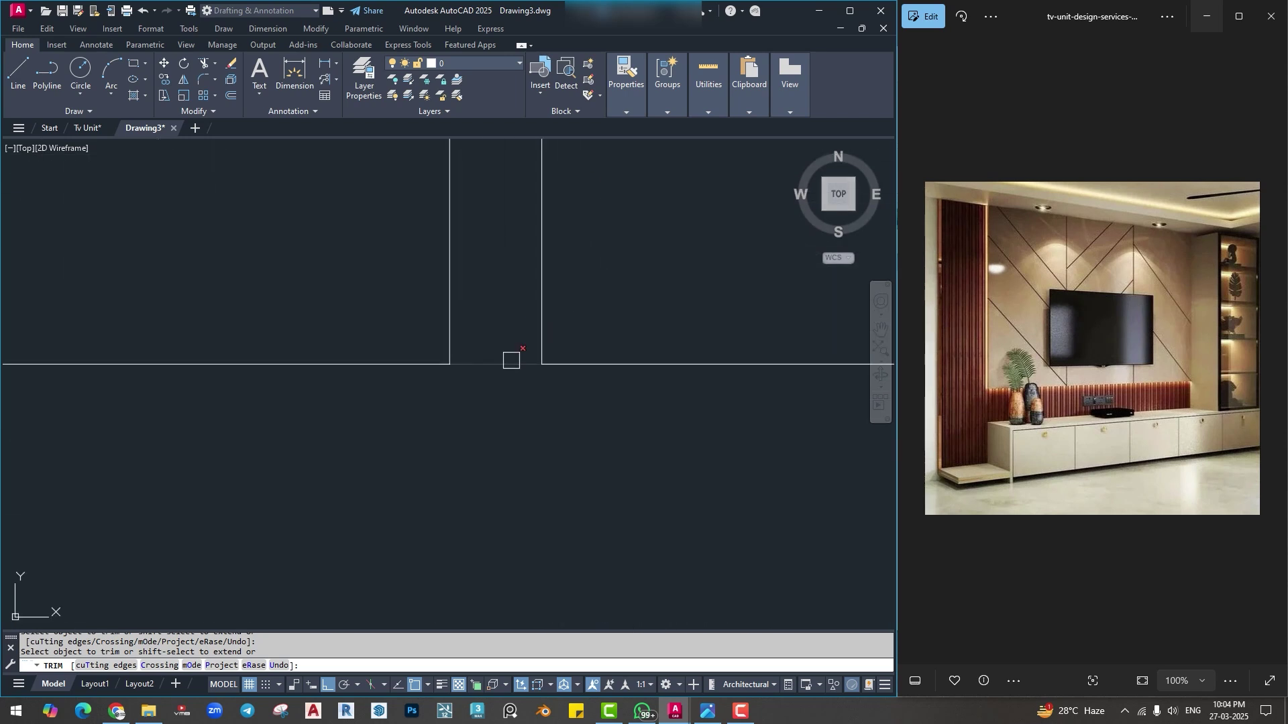
click(510, 364)
Trim the top and base line segments inside the gap of the fourth divider.
scroll(618, 356, down, 10)
scroll(629, 279, up, 10)
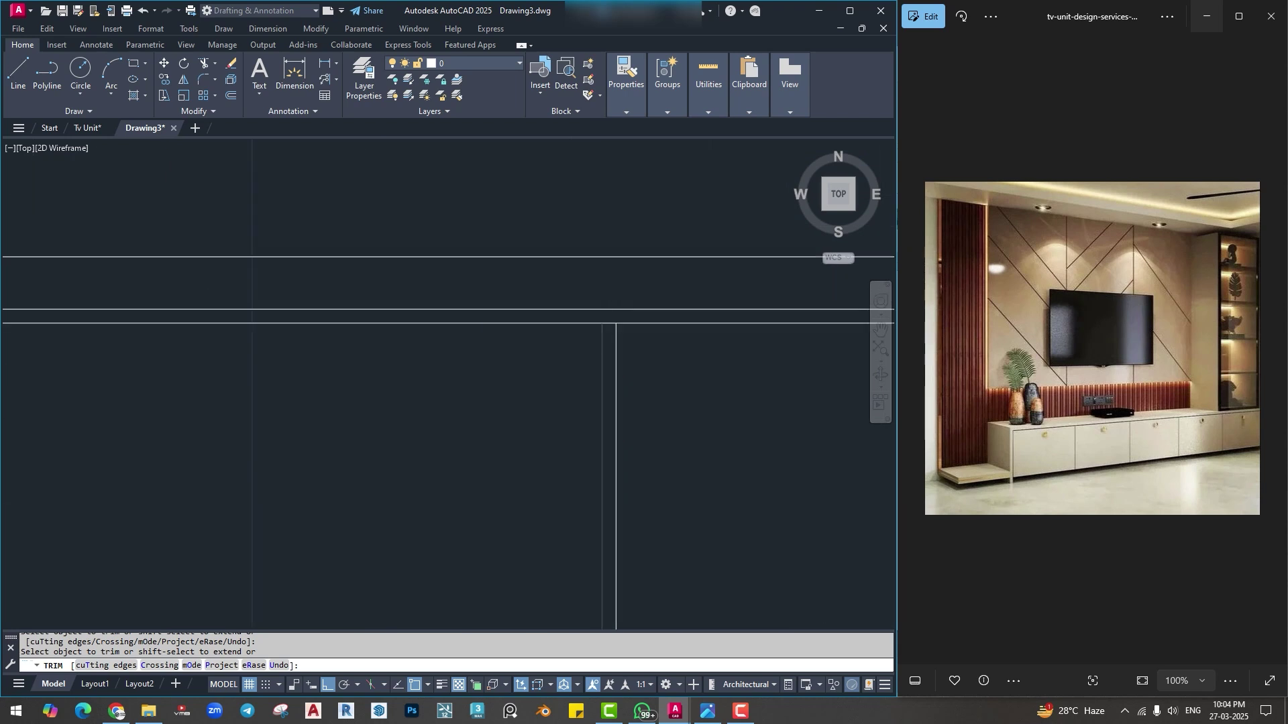
click(650, 250)
scroll(643, 321, down, 9)
middle_drag(656, 421, 620, 353)
scroll(584, 480, up, 8)
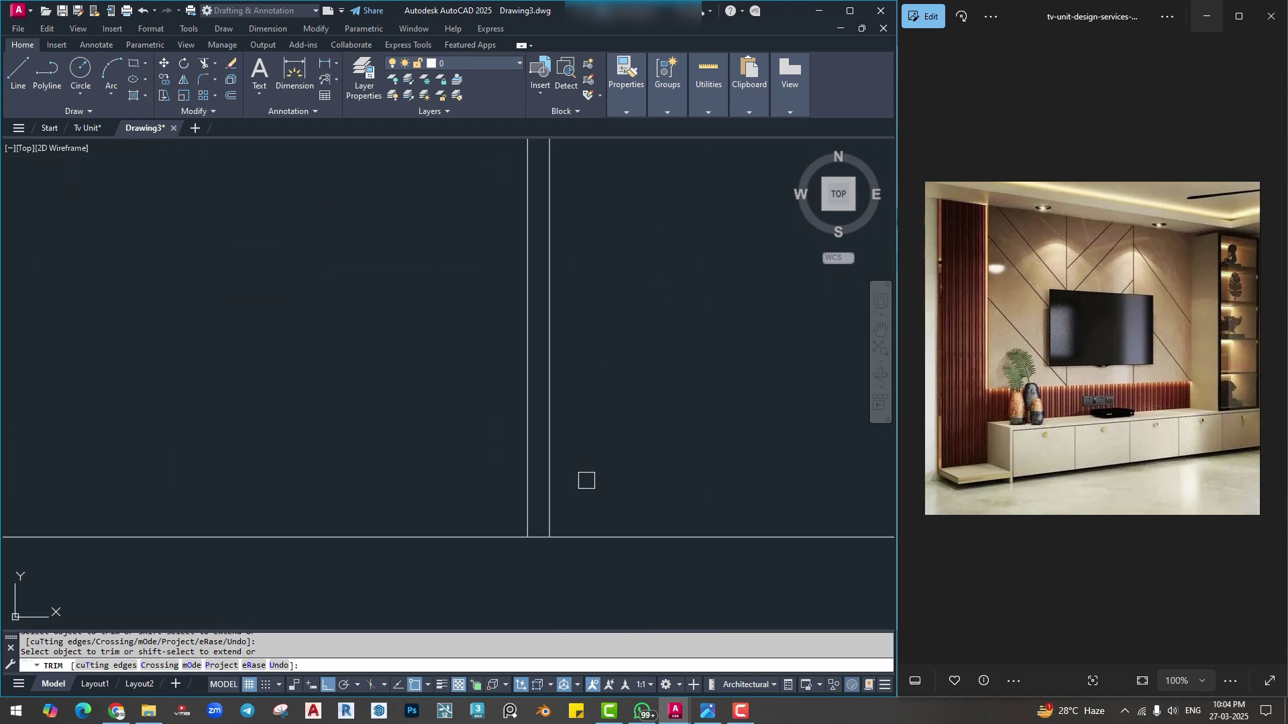
click(509, 594)
scroll(688, 466, down, 8)
scroll(460, 461, down, 4)
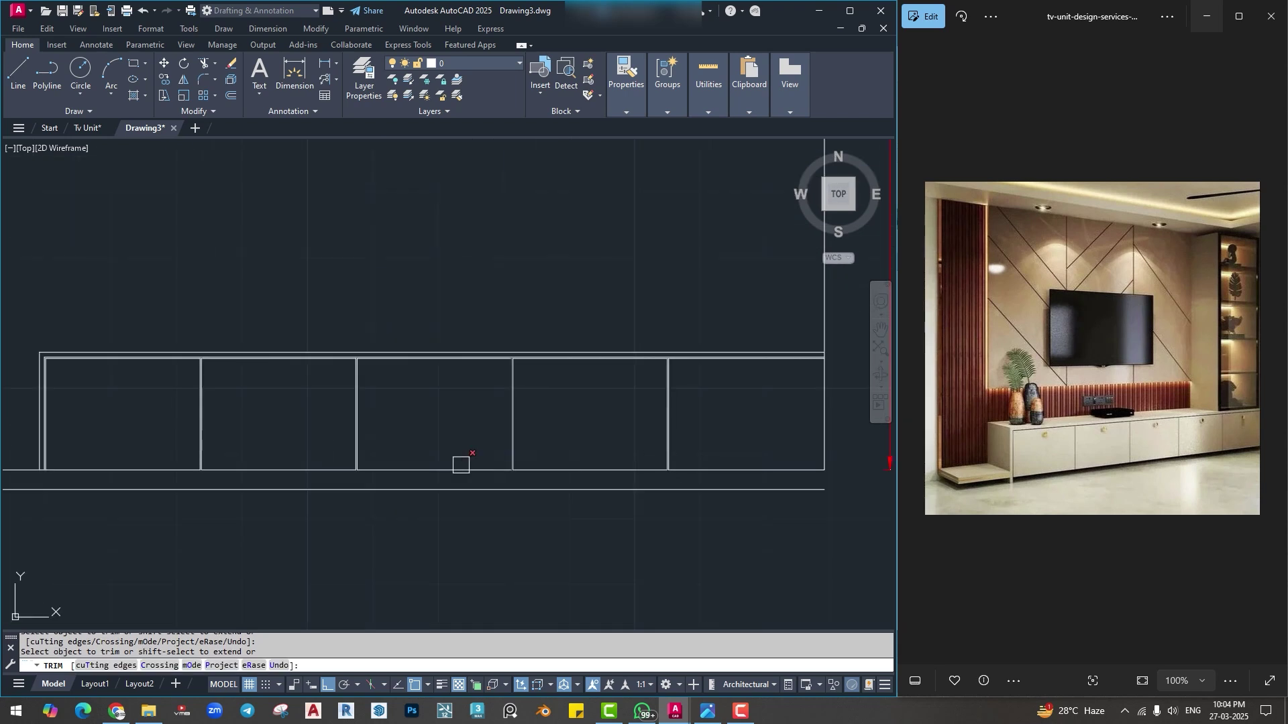
scroll(368, 417, up, 5)
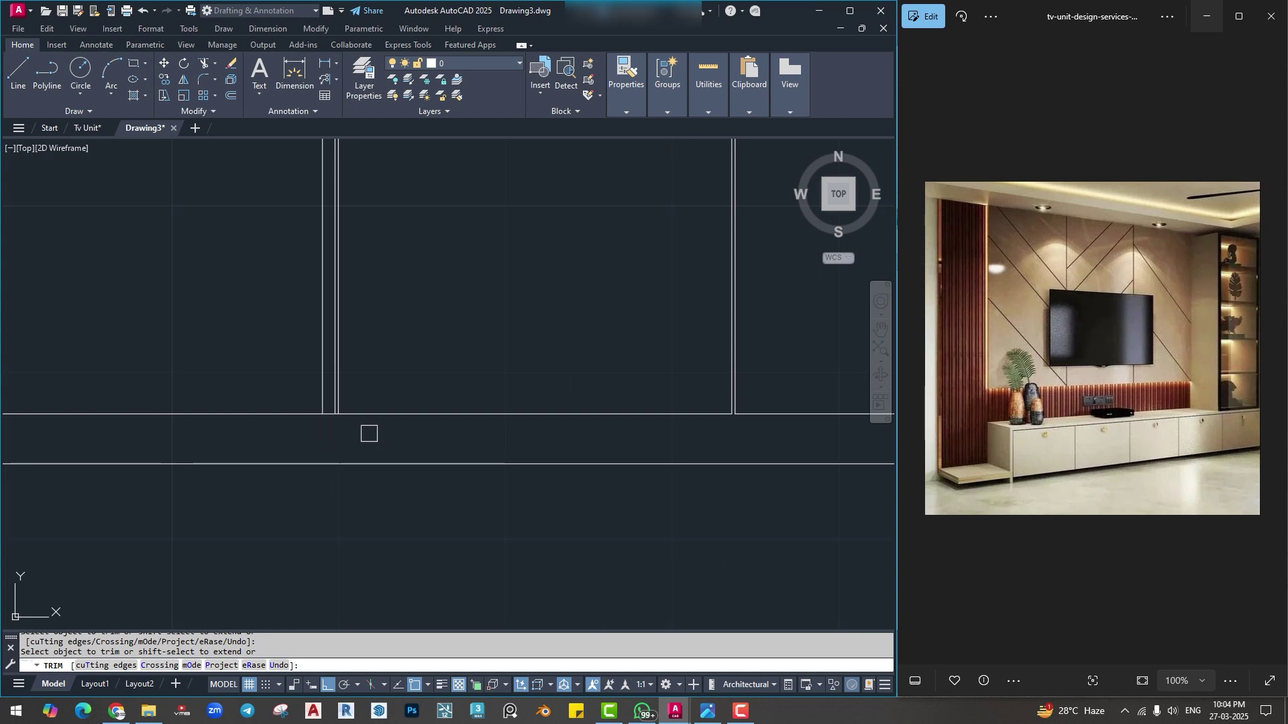
key(Escape)
text(e)
key(Return)
click(316, 391)
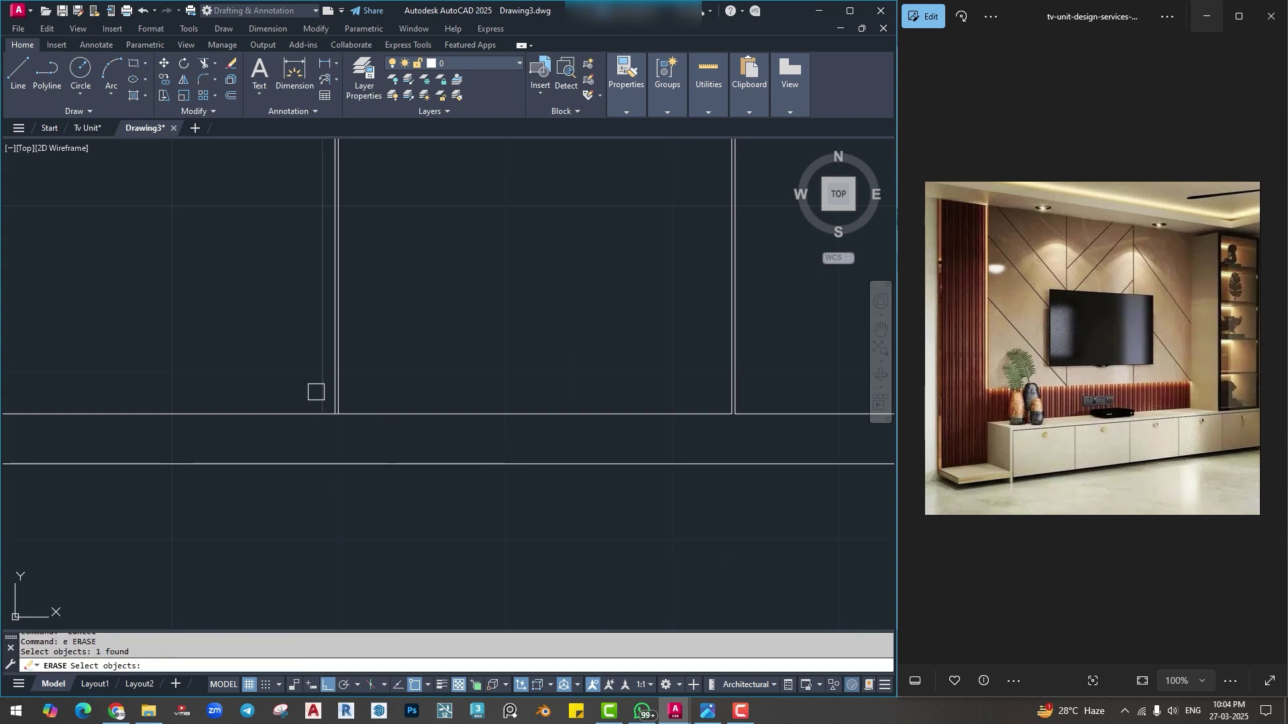
key(Escape)
key(Escape)
Extend both vertical lines of the base cabinet's left side panel down to the lower floor line.
text(ex)
key(Return)
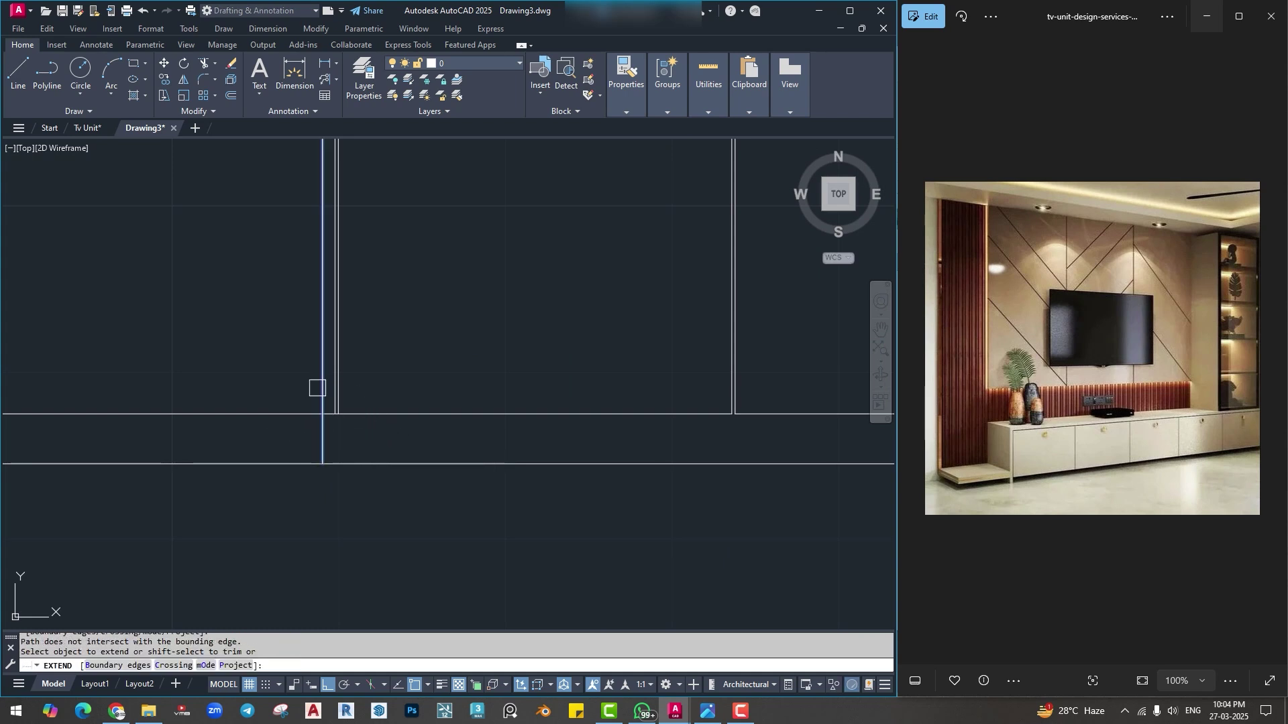
click(322, 391)
scroll(338, 396, up, 4)
key(Escape)
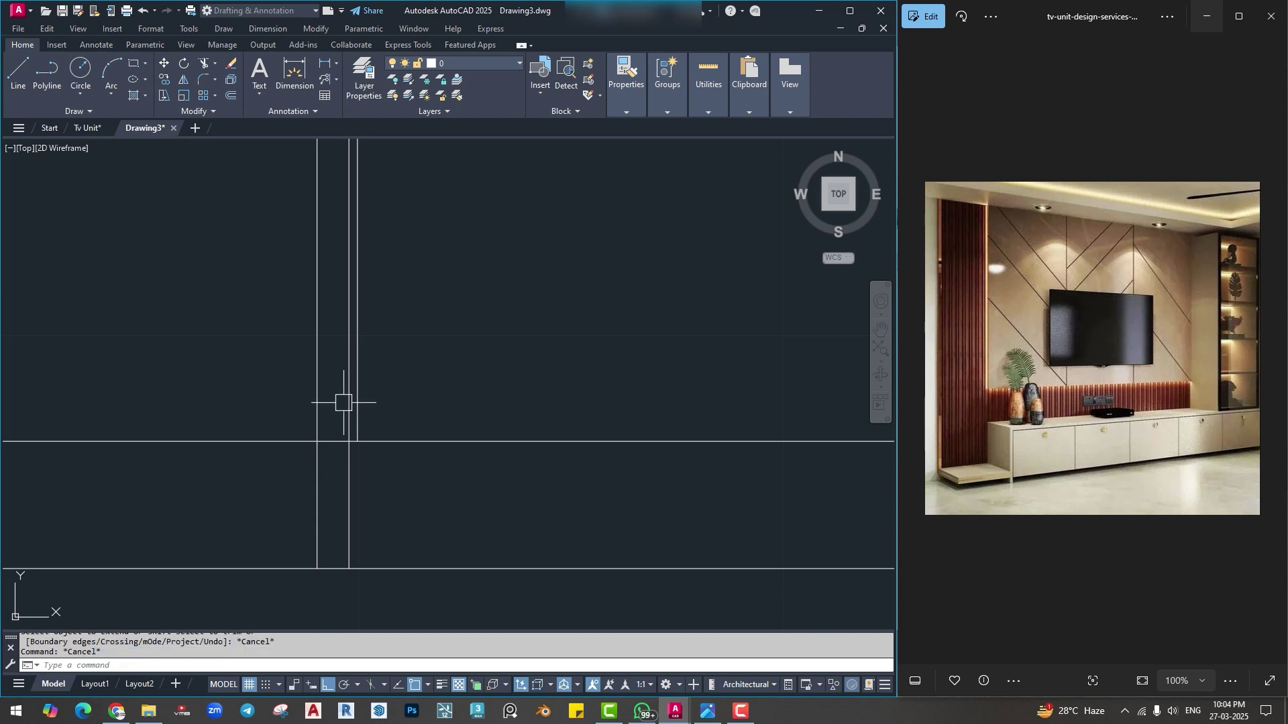
Trim the cabinet base line segment that crosses the left side panel.
text(tr)
key(Return)
click(337, 439)
scroll(337, 440, down, 4)
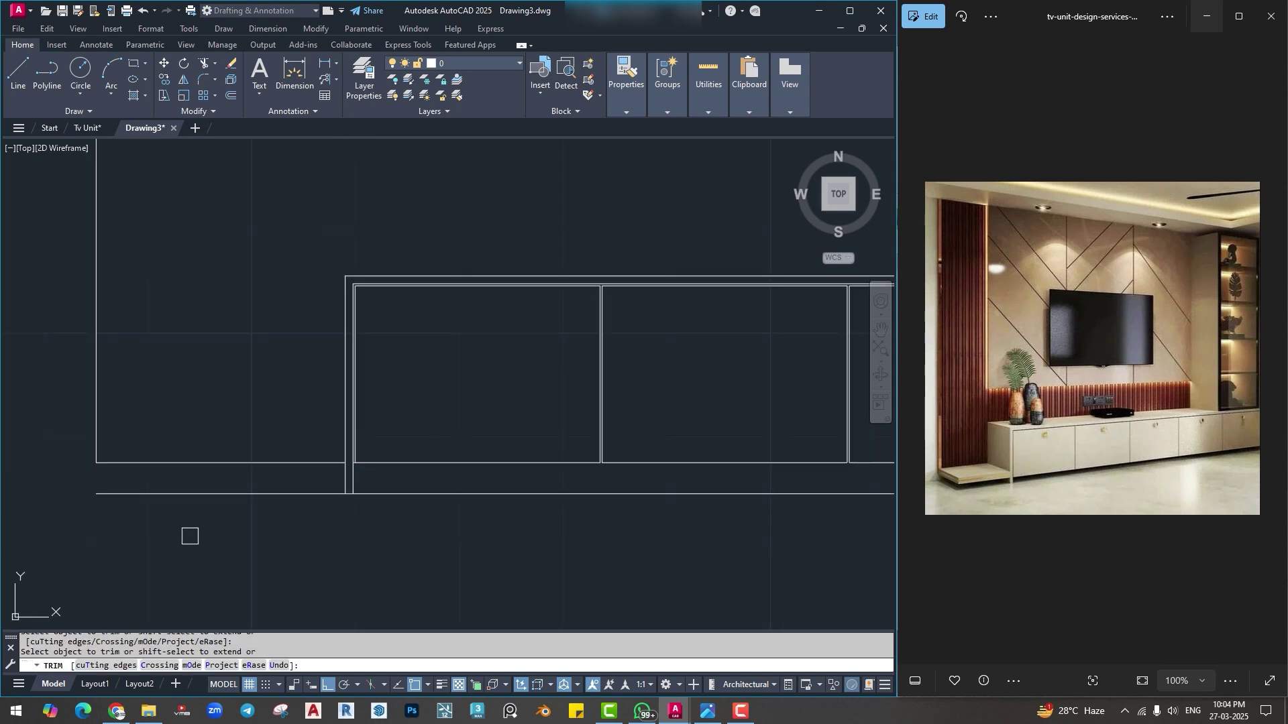
Offset the base line of the low ledge beside the cabinet upward twice by 0.75 inches.
middle_drag(110, 479, 138, 487)
key(Escape)
text(o)
key(Return)
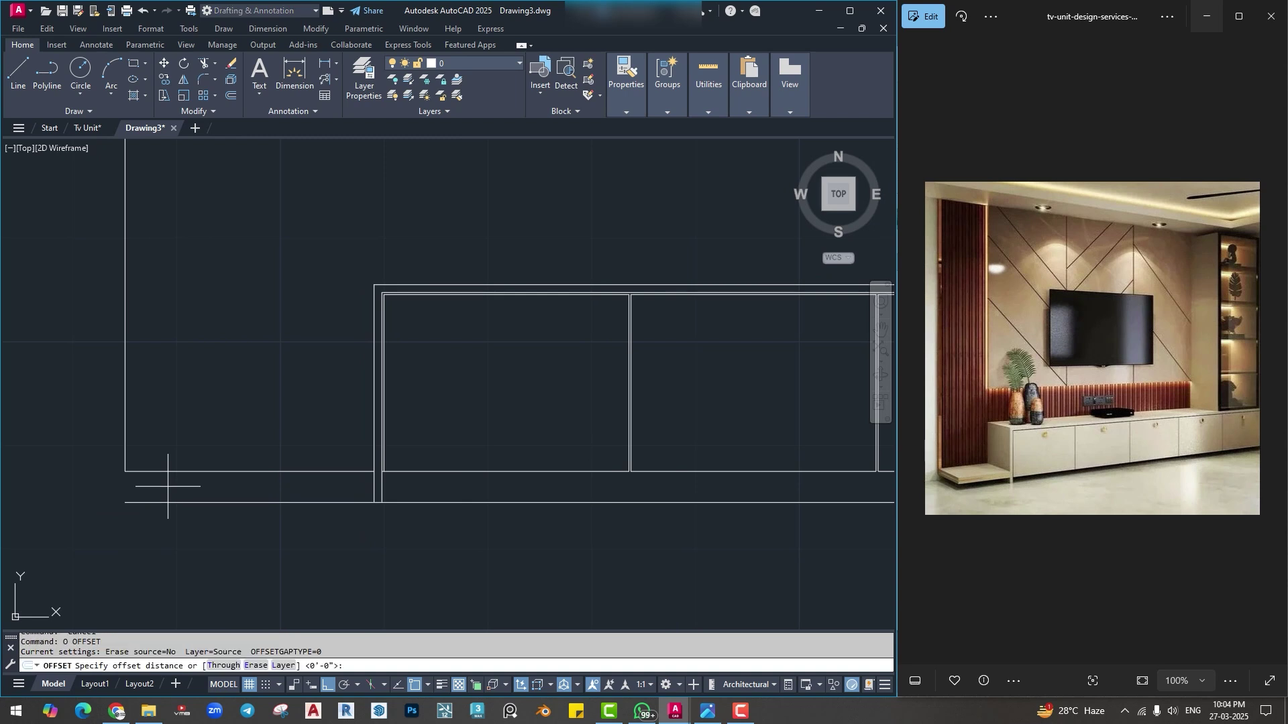
text(.75)
key(Return)
click(202, 472)
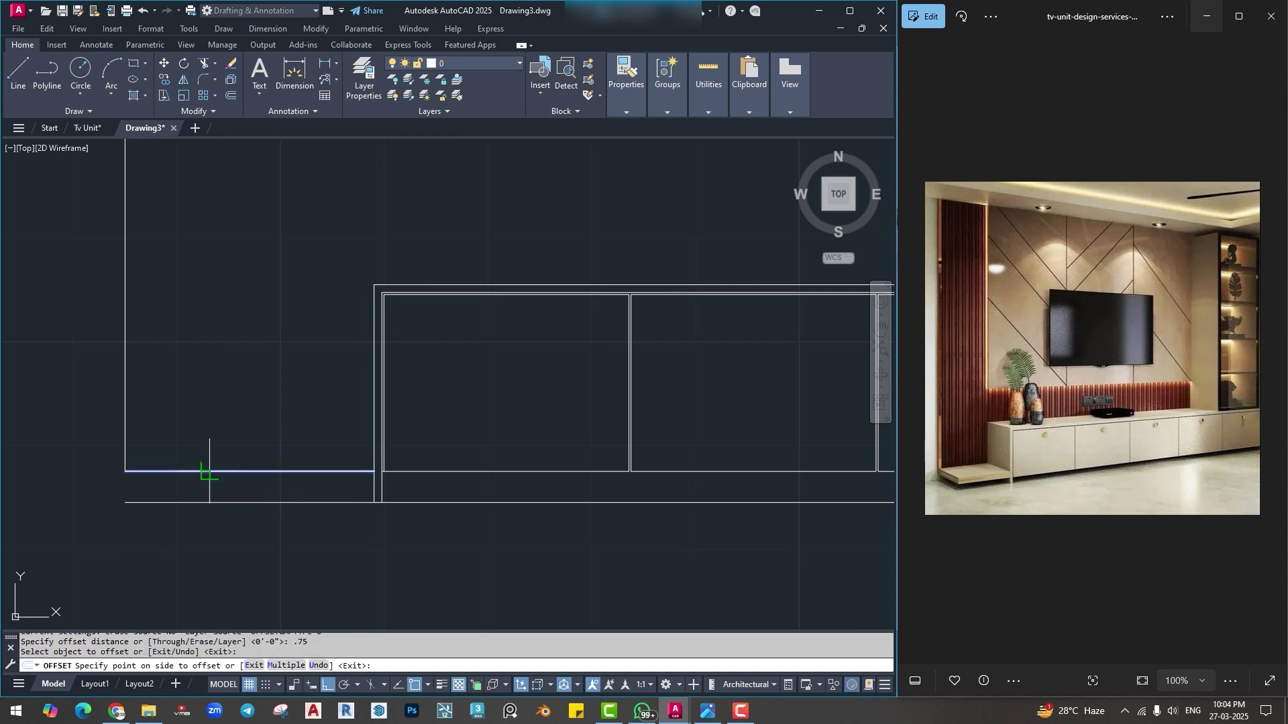
click(214, 439)
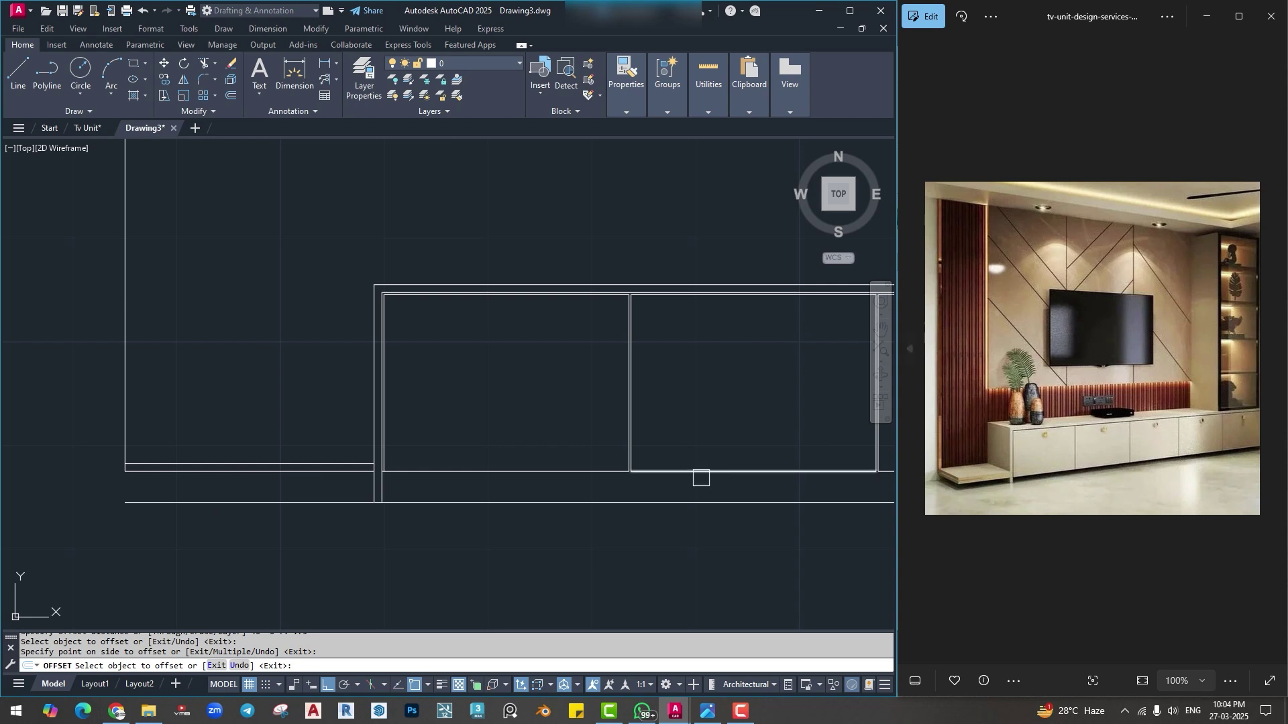
click(285, 464)
click(271, 427)
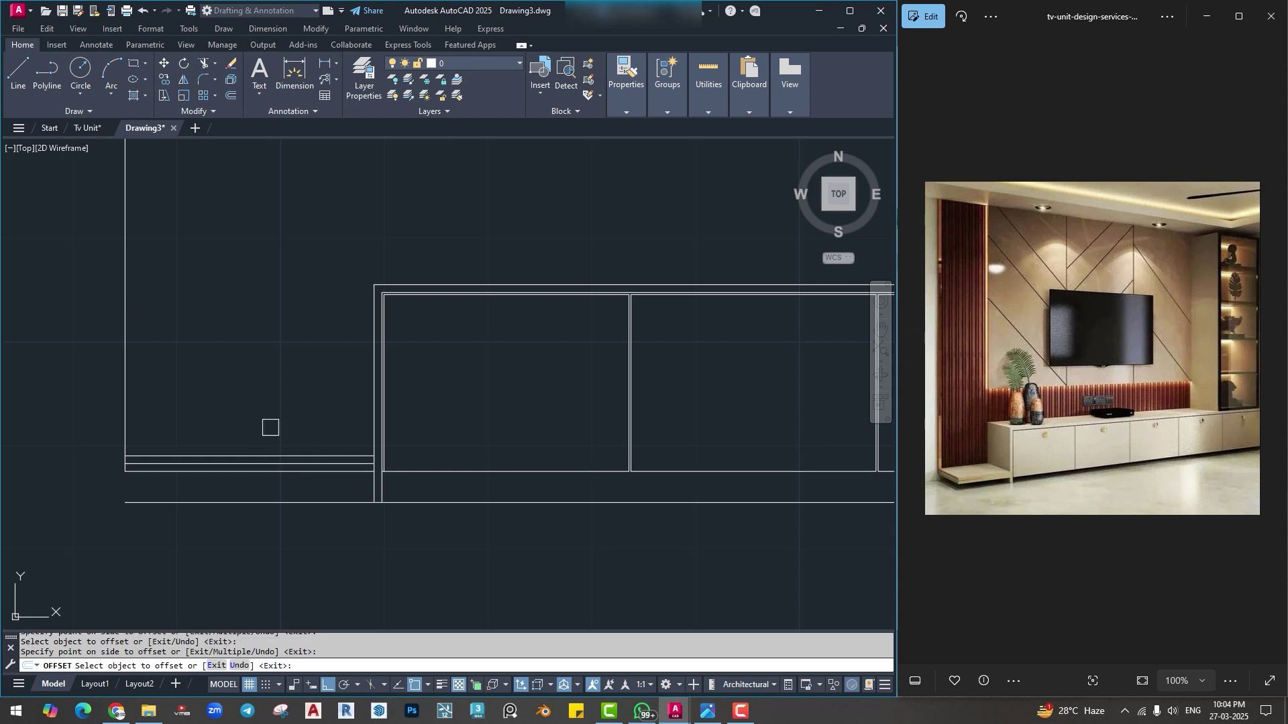
Trim the lower floor line on both sides of the left side panel, keeping only the panel's bottom edge.
key(Escape)
text(tr)
key(Return)
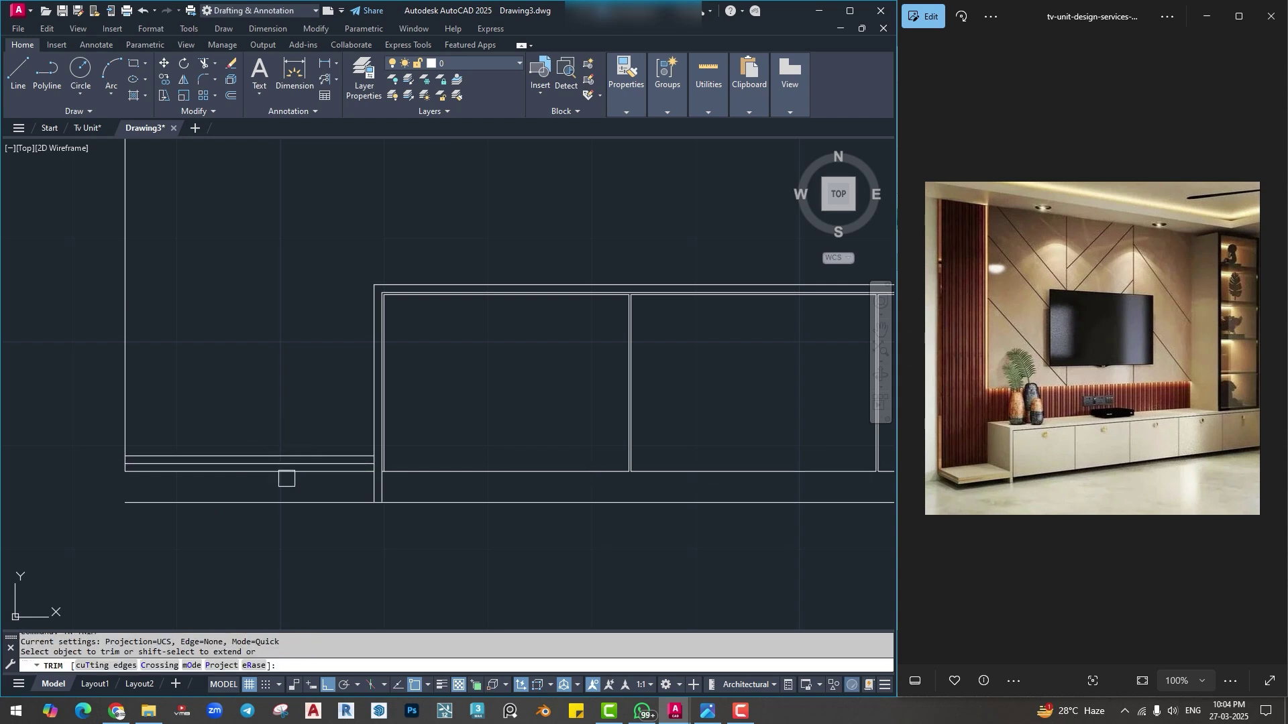
click(463, 508)
scroll(464, 508, down, 2)
middle_drag(743, 489, 311, 421)
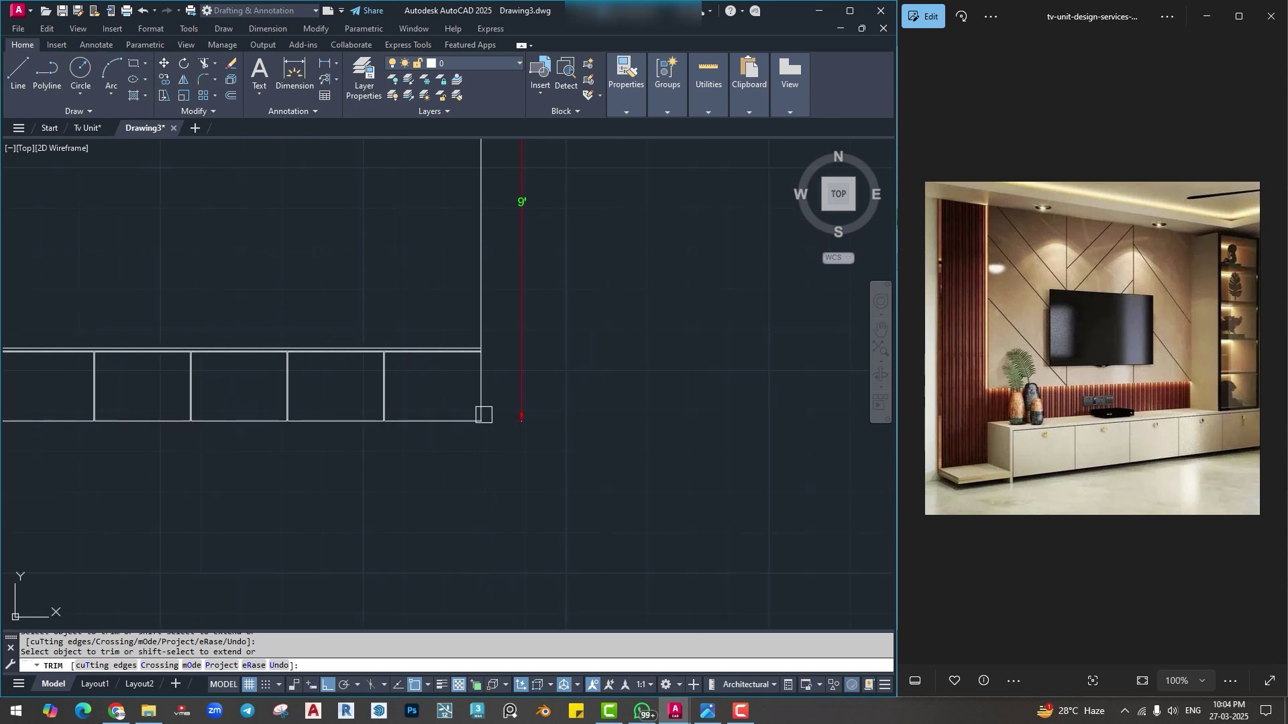
scroll(483, 415, up, 1)
middle_drag(474, 416, 558, 424)
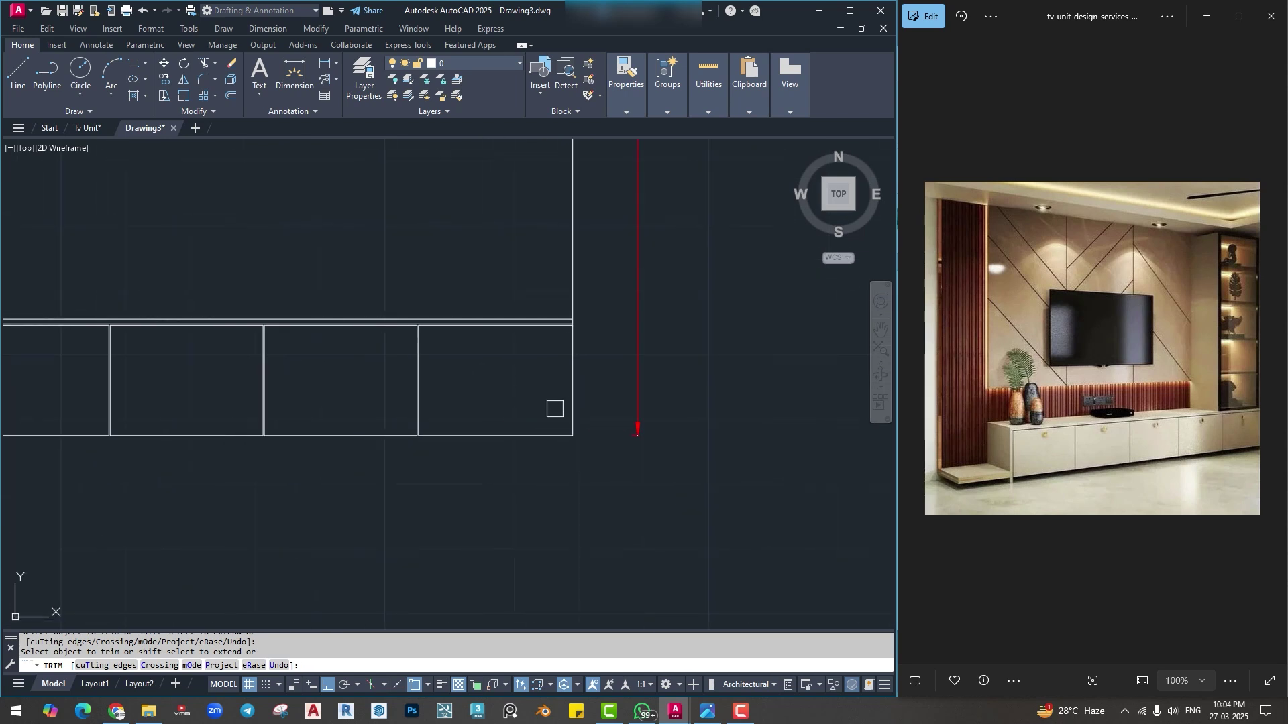
scroll(555, 409, down, 3)
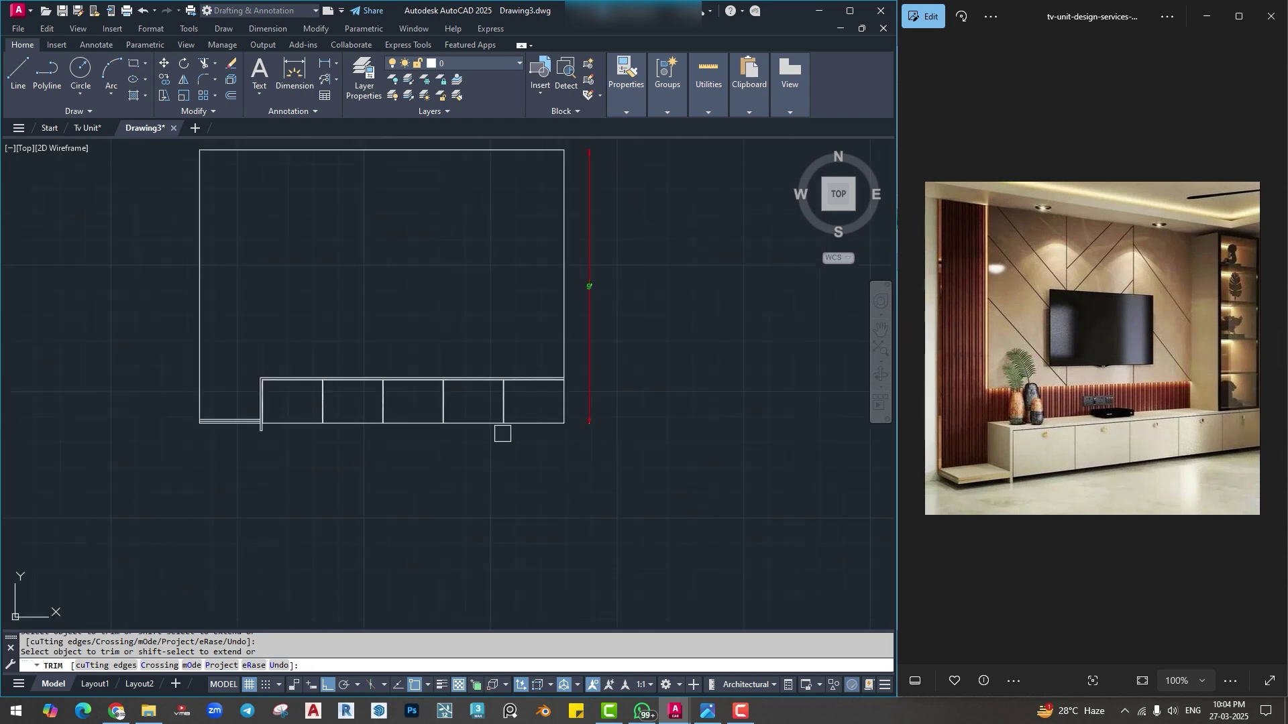
Offset the elevation's right vertical edge inward by 0.75 inches to form the right side panel.
scroll(556, 404, up, 3)
key(Escape)
text(o)
key(Return)
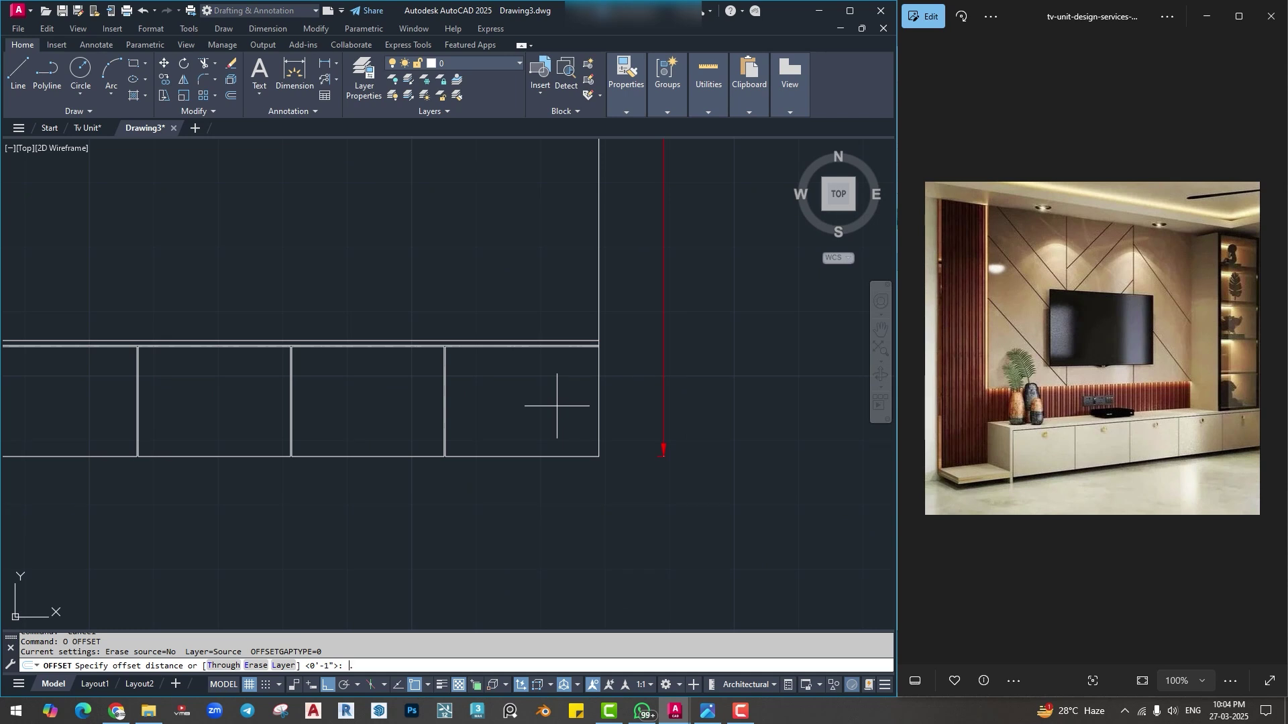
text(.75)
key(Return)
click(597, 402)
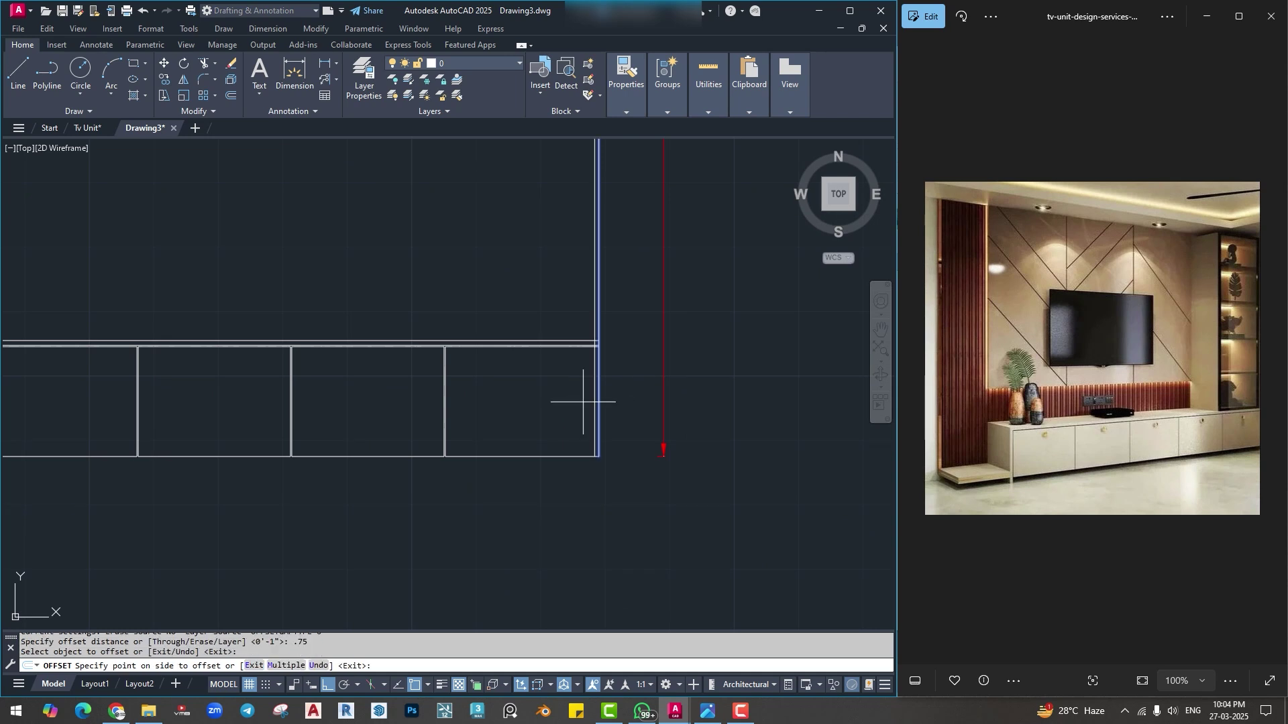
click(578, 403)
key(Escape)
key(Escape)
key(Escape)
scroll(510, 446, down, 2)
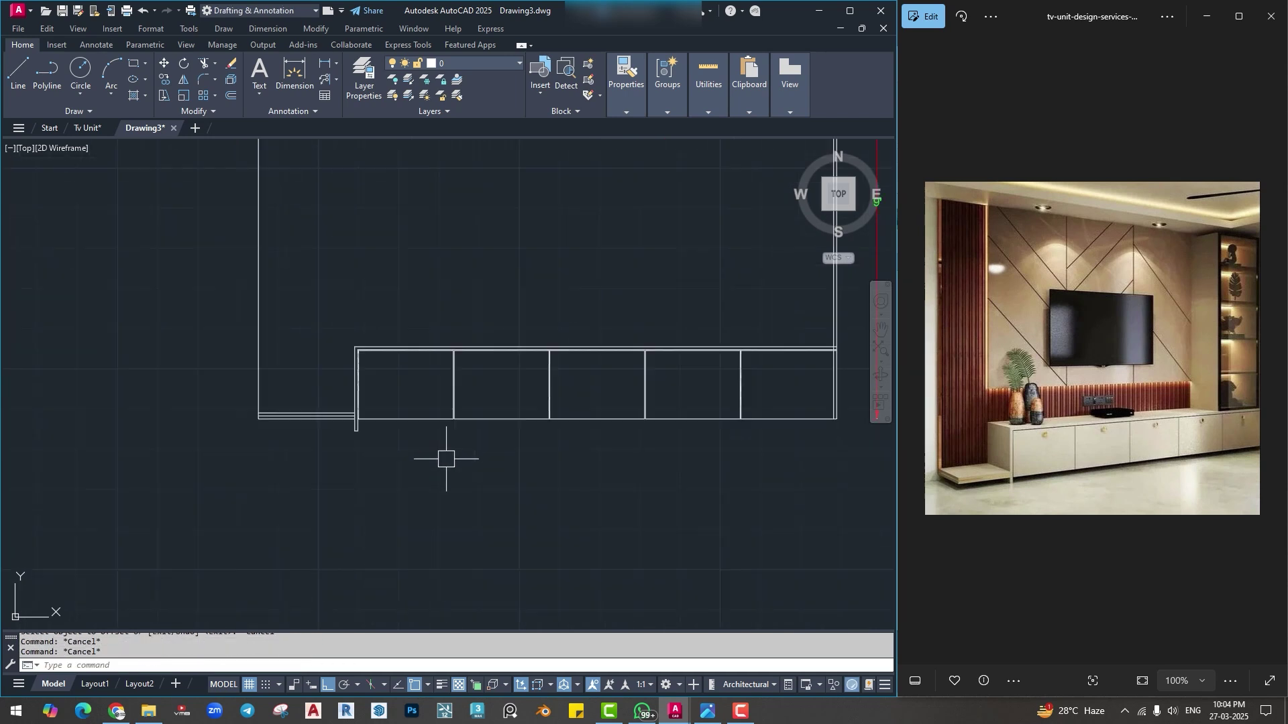
Draw a horizontal line from the left side panel's bottom corner to beyond the elevation's right edge.
scroll(446, 460, up, 2)
text(l)
key(Return)
click(305, 415)
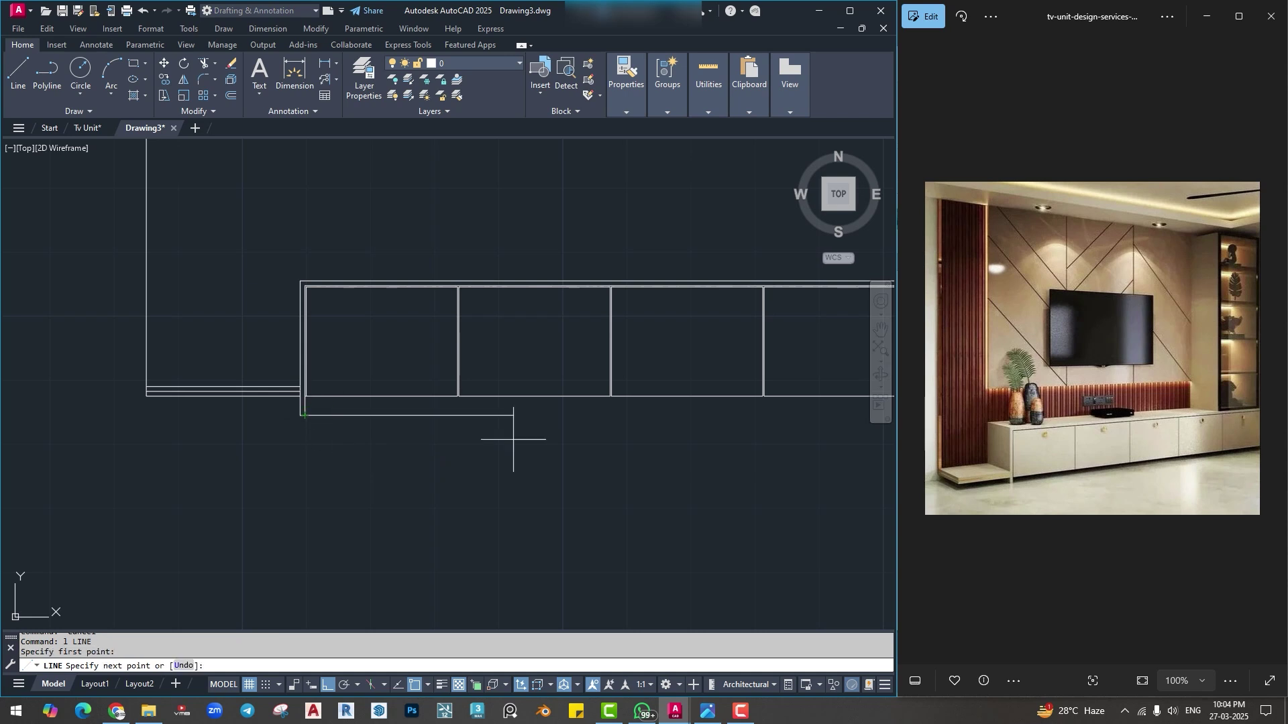
middle_drag(718, 440, 241, 506)
click(698, 490)
key(Escape)
key(Escape)
Extend both vertical lines of the right side panel down to the new lower horizontal line.
text(ex)
key(Return)
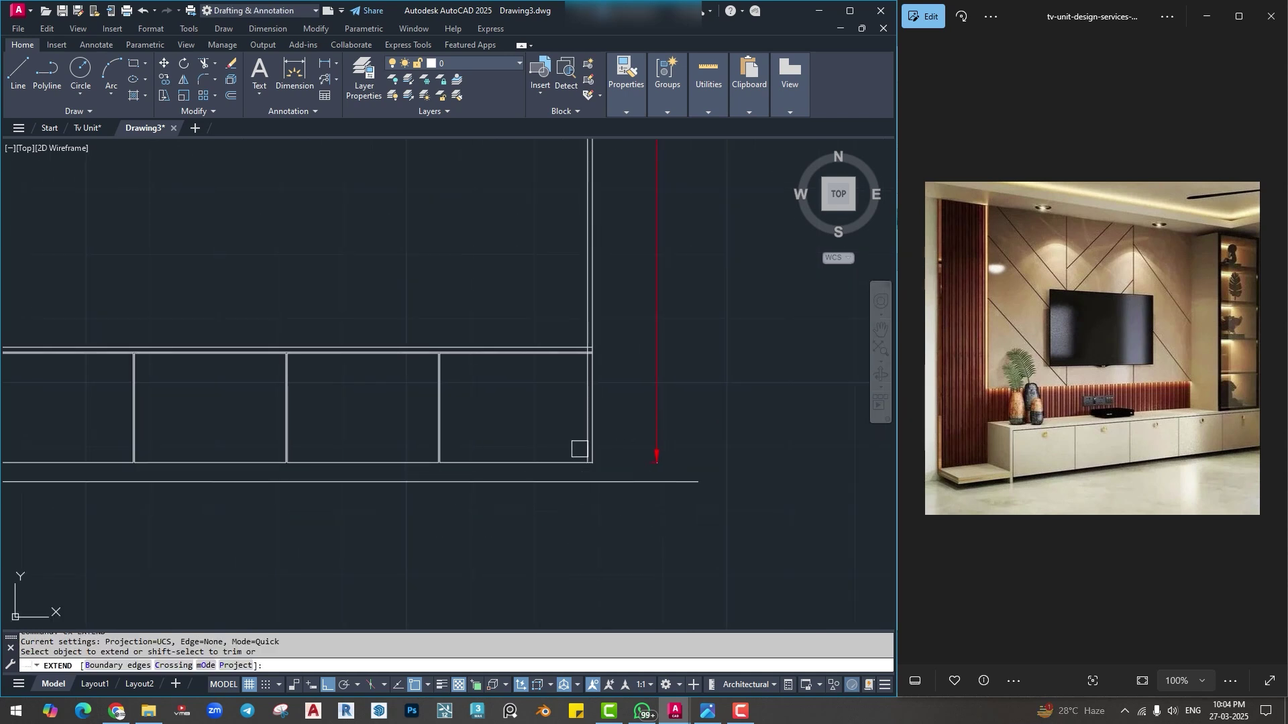
scroll(579, 448, up, 2)
click(590, 443)
click(603, 453)
key(Escape)
Trim the base line inside the right side panel and the lower horizontal line on both sides of it.
text(tr)
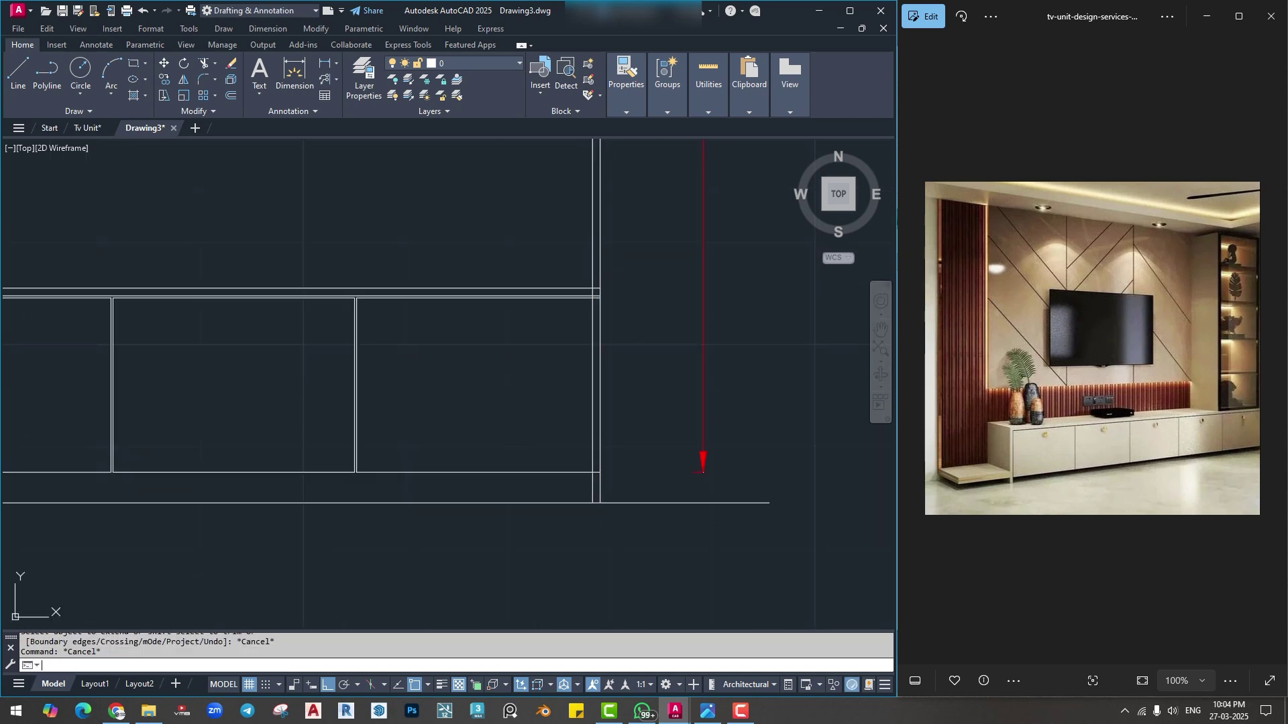
key(Return)
scroll(582, 468, up, 4)
click(623, 480)
scroll(620, 480, up, 3)
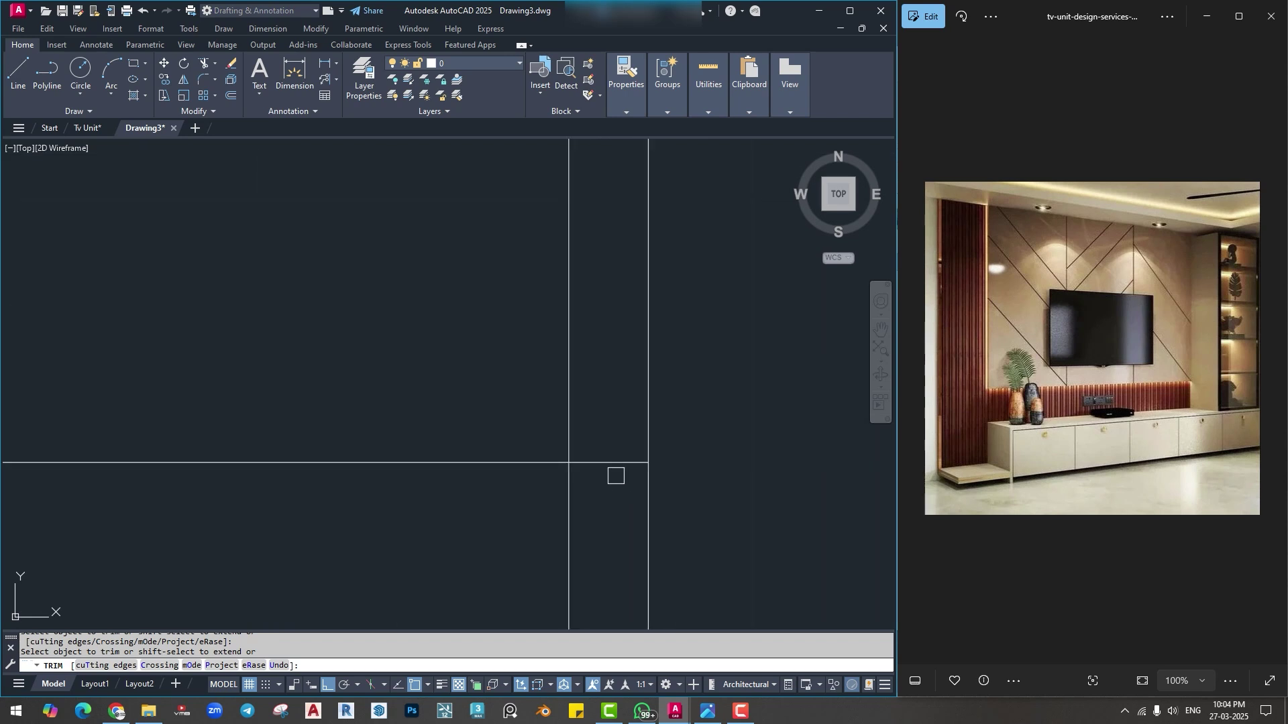
scroll(609, 459, down, 3)
click(632, 488)
click(629, 552)
click(558, 511)
click(551, 560)
scroll(550, 560, down, 2)
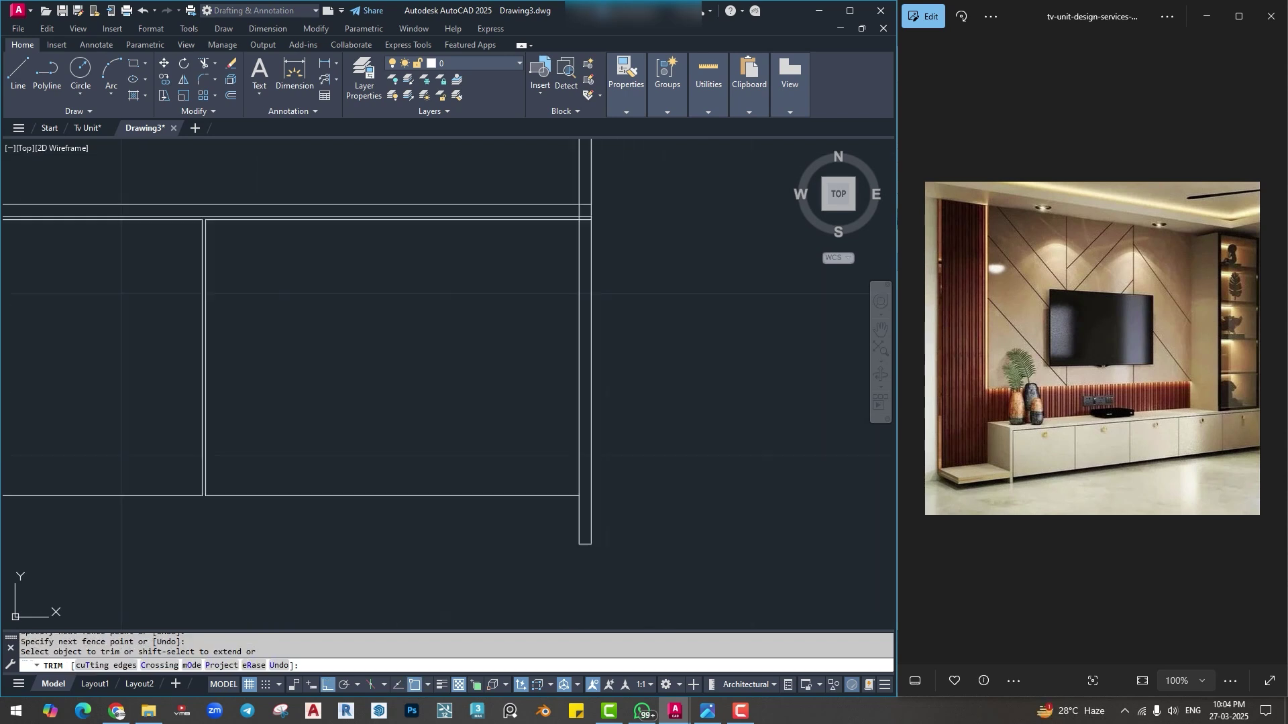
Trim the two shutter top lines inside the right side panel and the panel's inner line across the countertop thickness.
key(Escape)
key(Escape)
scroll(583, 373, up, 5)
middle_drag(583, 371, 686, 469)
scroll(685, 470, down, 2)
key(Escape)
key(Escape)
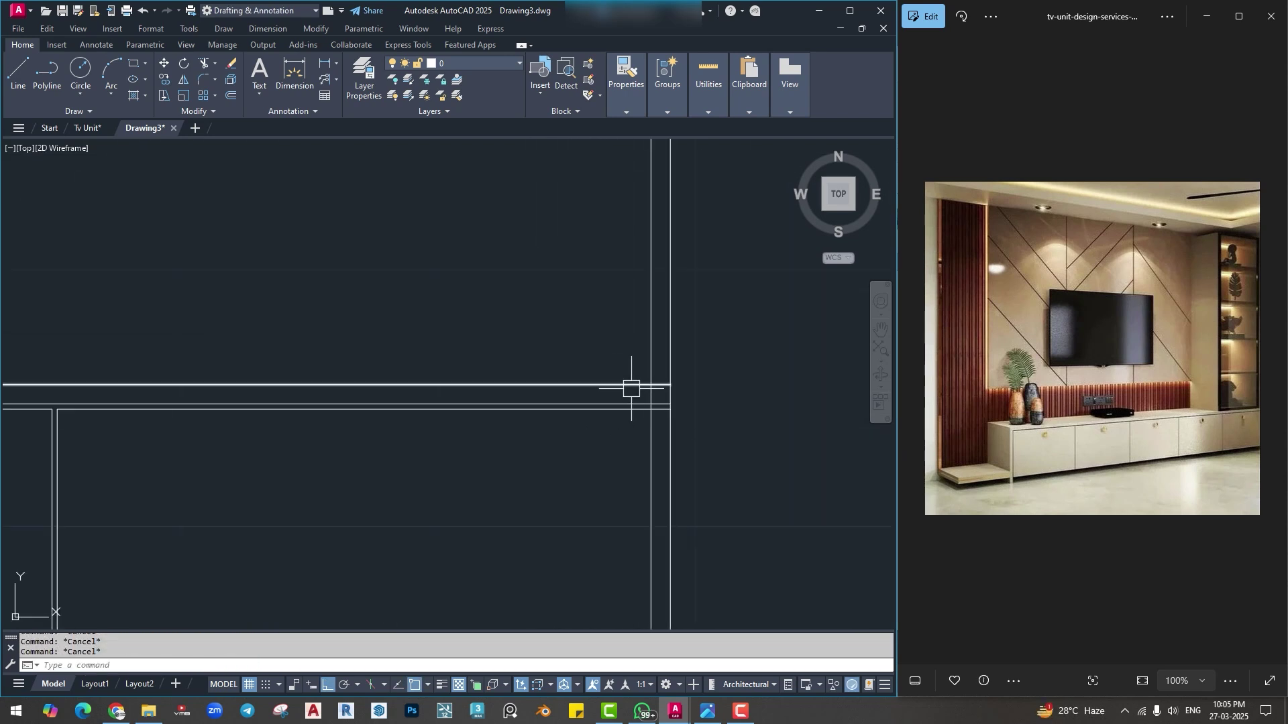
text(tr)
key(space)
scroll(662, 409, up, 3)
click(663, 410)
click(661, 397)
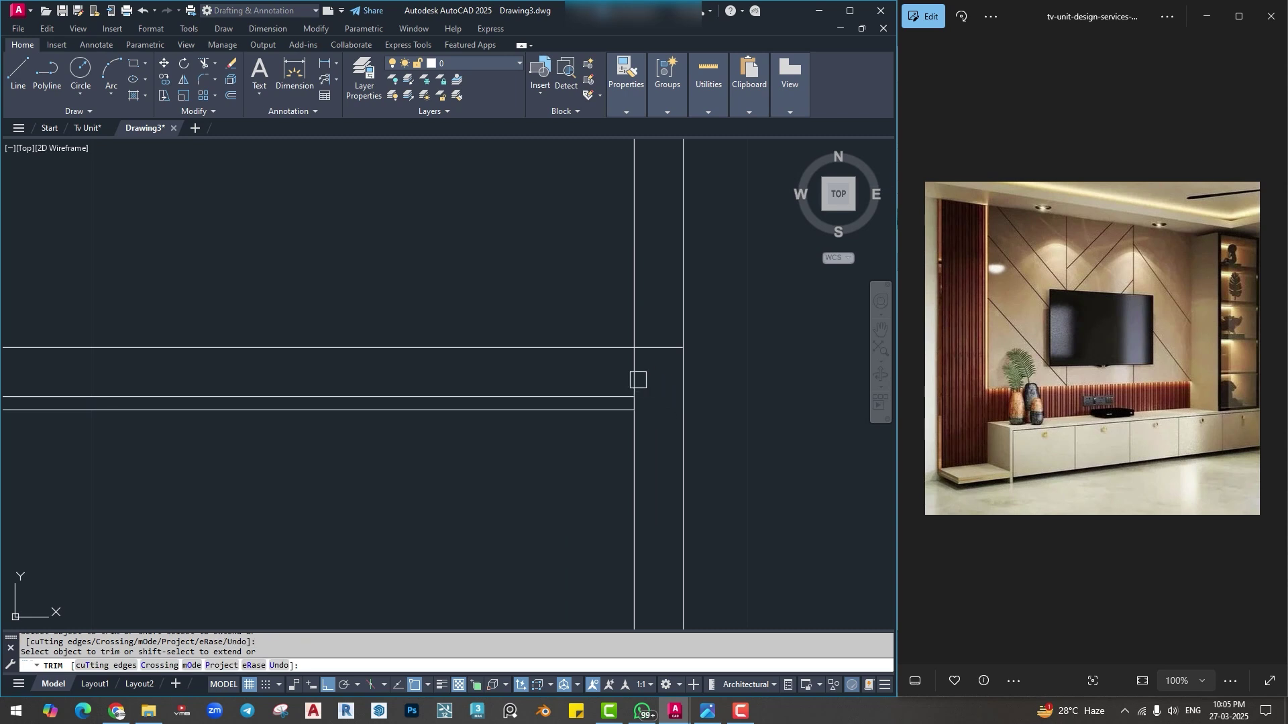
click(637, 380)
scroll(690, 391, down, 4)
scroll(745, 462, down, 1)
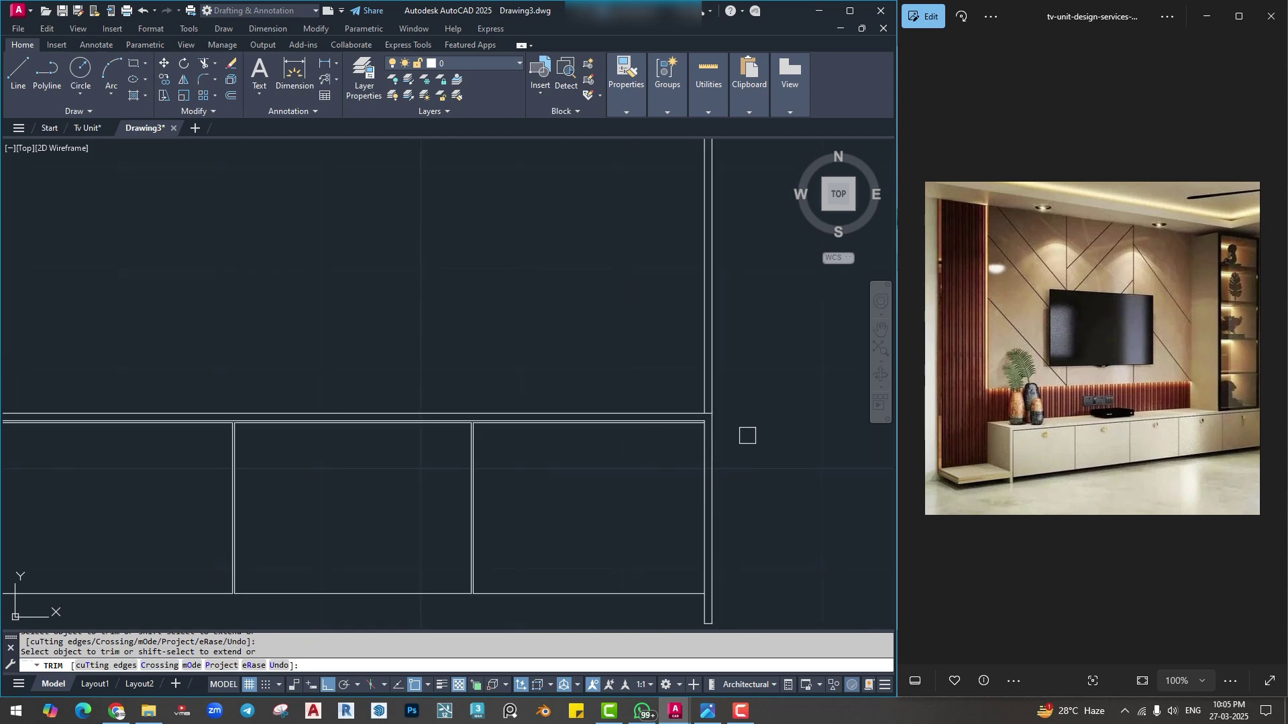
scroll(702, 429, up, 5)
Offset the right side panel's inner line 0.2 inches toward the last shutter as its gap line.
key(Escape)
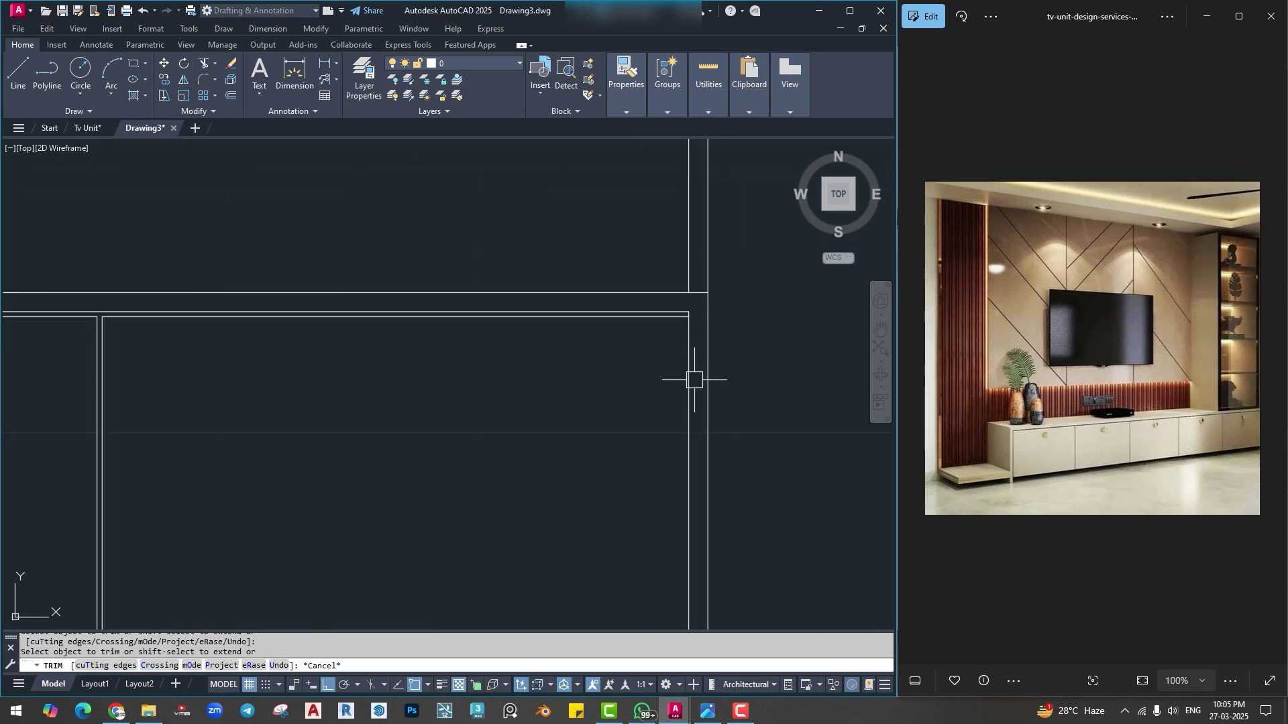
text(o)
key(space)
text(.2)
key(space)
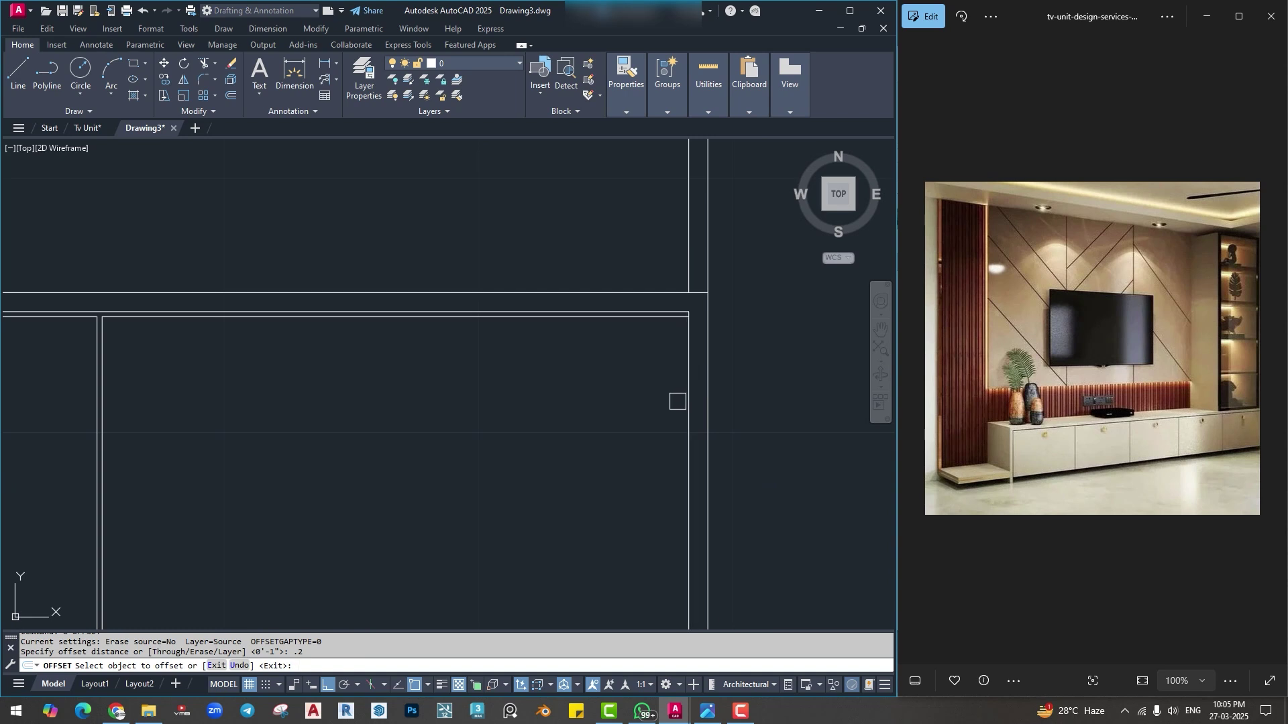
click(686, 401)
click(661, 411)
key(Escape)
Fillet the last shutter's top line and the new gap line into a sharp corner with zero radius.
text(f)
key(space)
scroll(679, 357, up, 2)
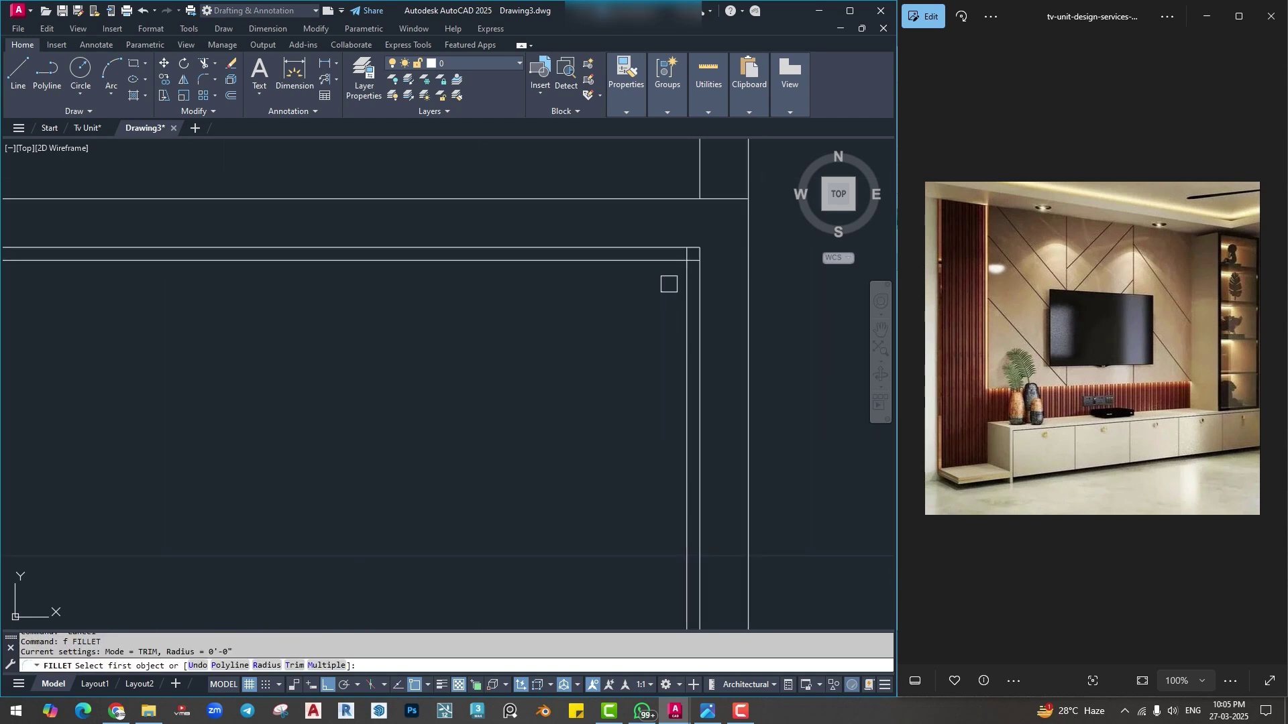
click(669, 269)
click(688, 289)
scroll(723, 372, down, 3)
middle_drag(717, 606, 704, 449)
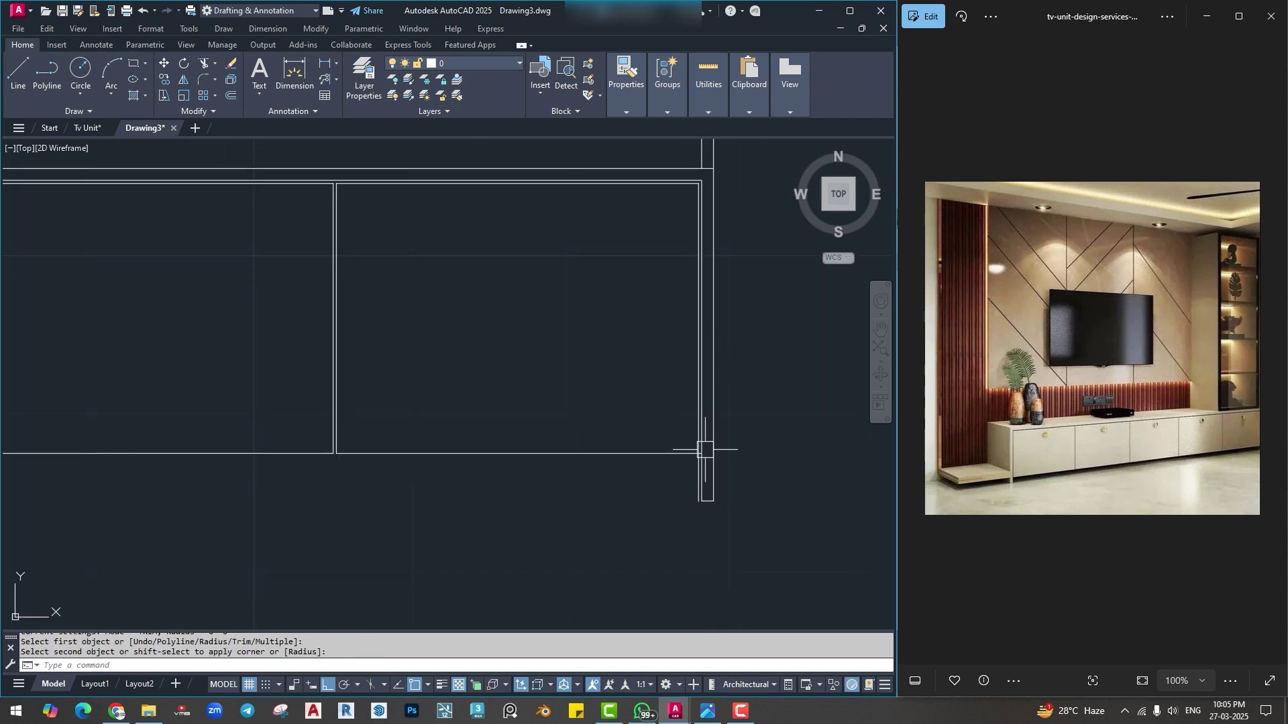
Trim the last shutter's gap line where it runs below the cabinet base line.
scroll(691, 472, up, 5)
key(Escape)
key(Escape)
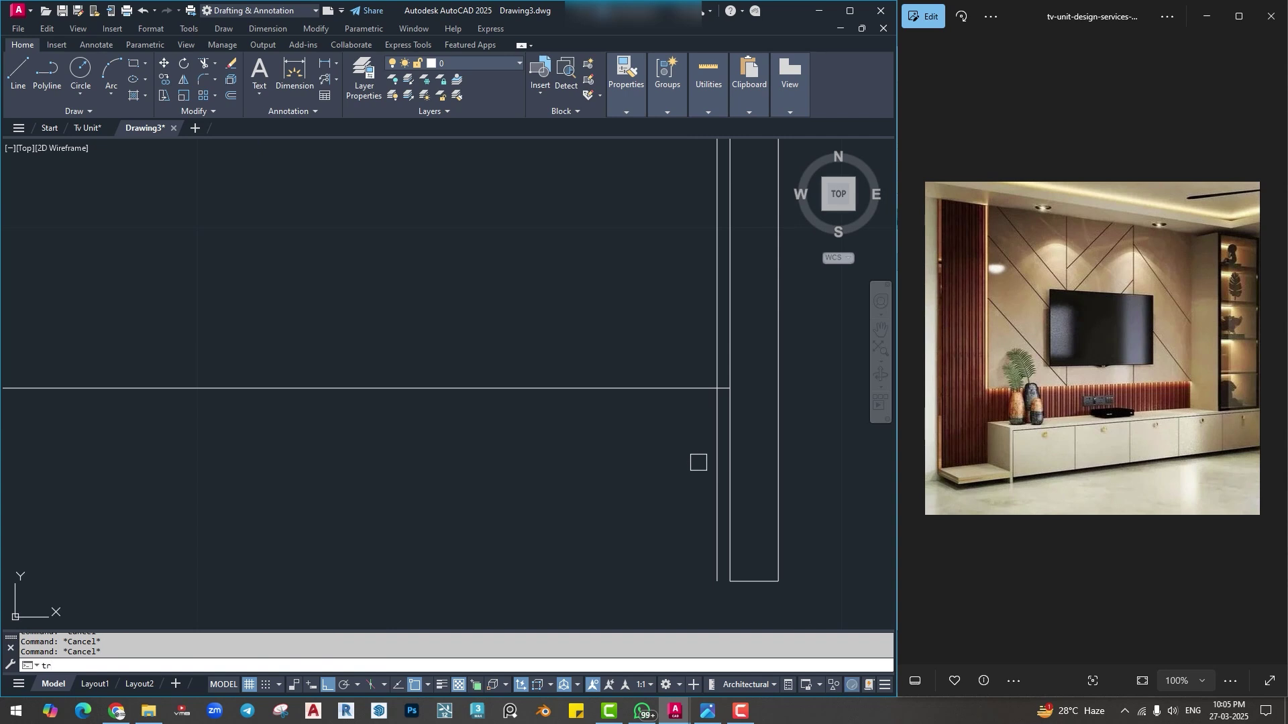
text(tr)
key(space)
scroll(761, 492, down, 3)
scroll(762, 488, up, 6)
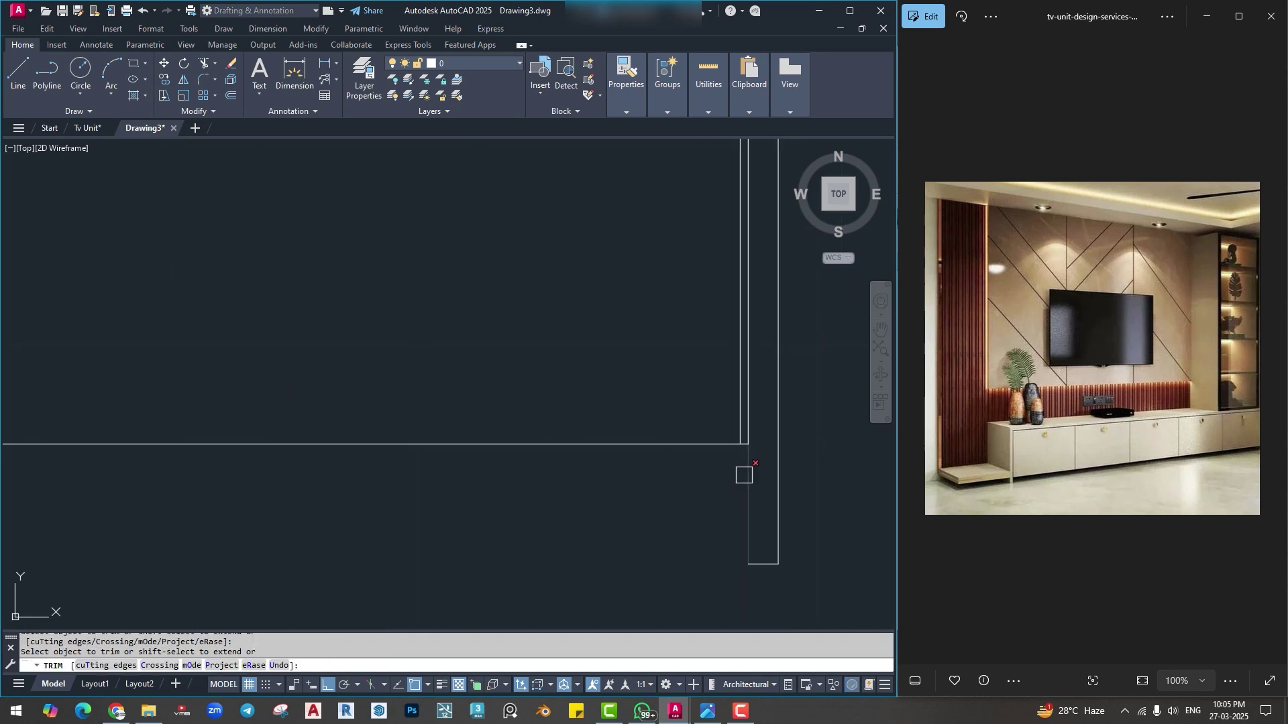
scroll(749, 460, down, 2)
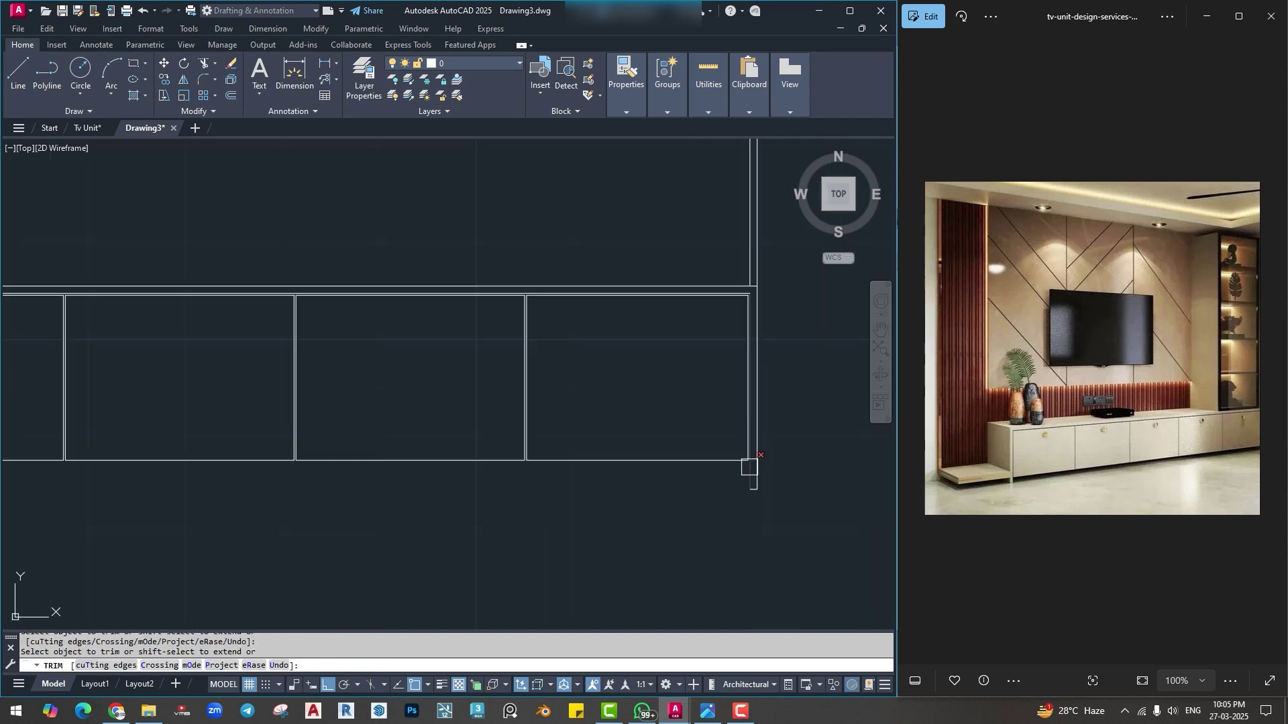
scroll(799, 501, down, 2)
key(Escape)
scroll(668, 479, up, 1)
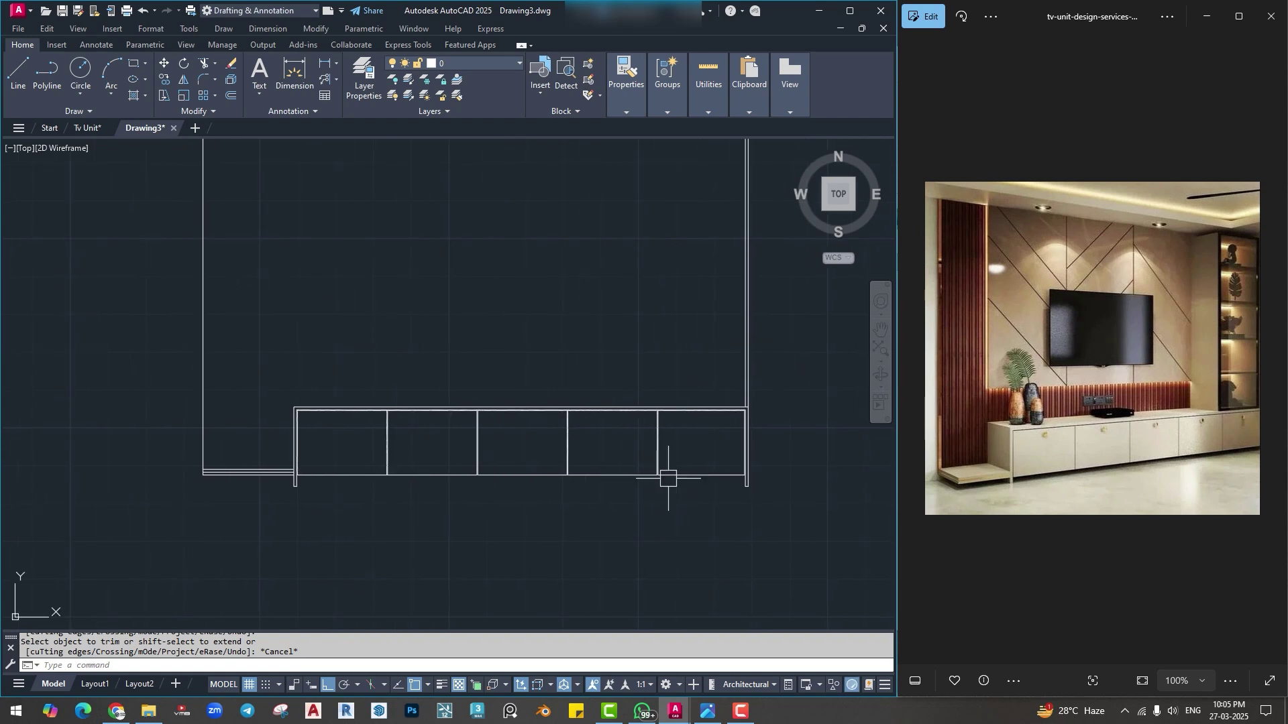
scroll(366, 422, up, 3)
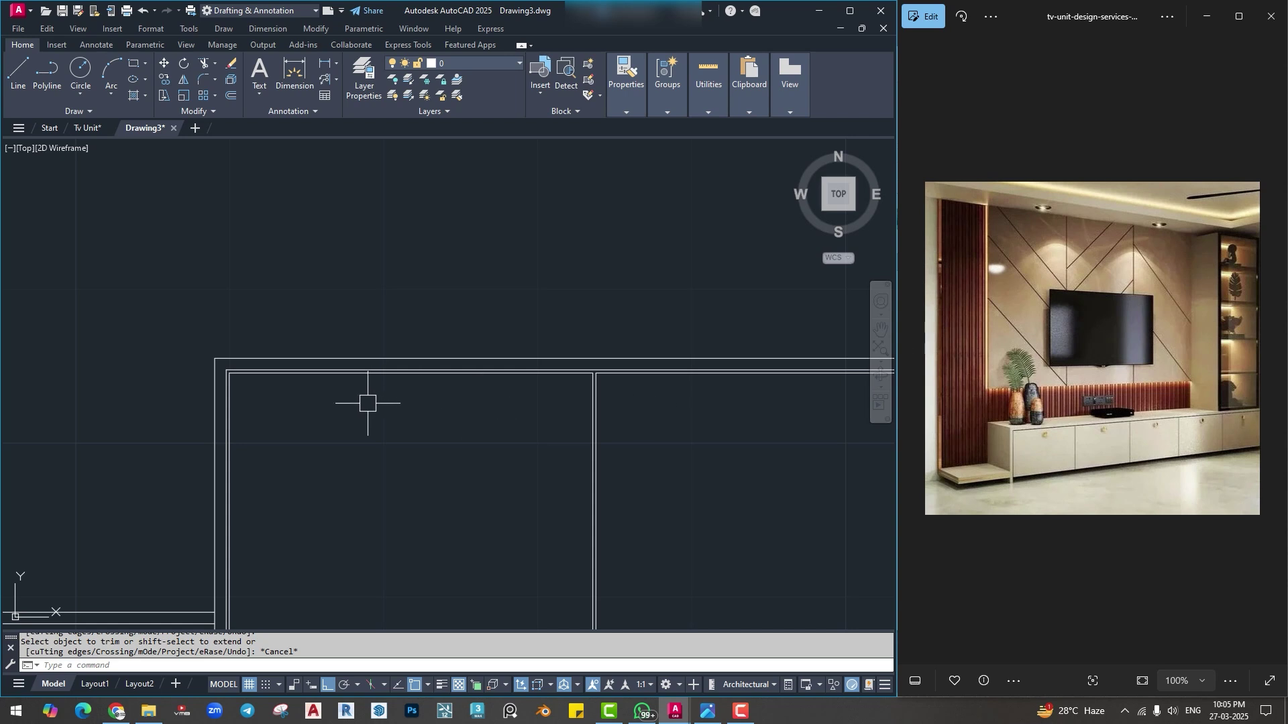
Draw a short vertical line down from the midpoint of the first shutter's top edge.
middle_drag(364, 400, 351, 385)
key(Escape)
key(Escape)
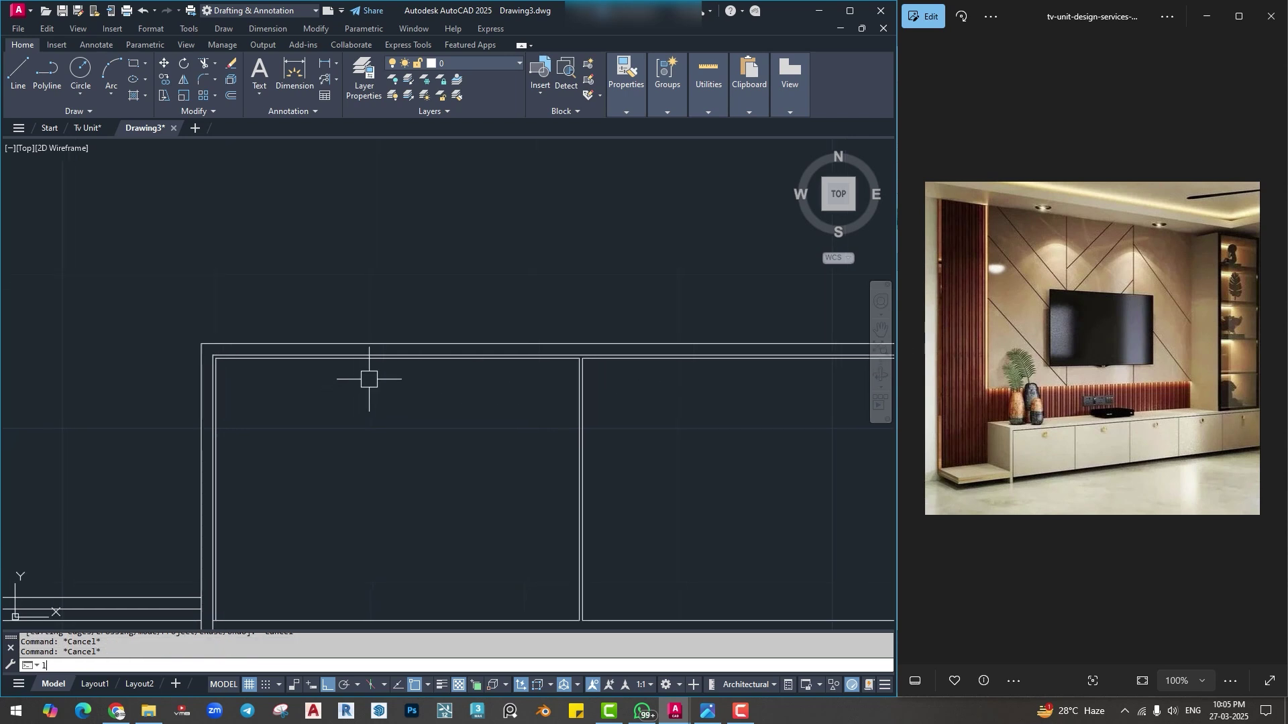
key(Return)
click(399, 361)
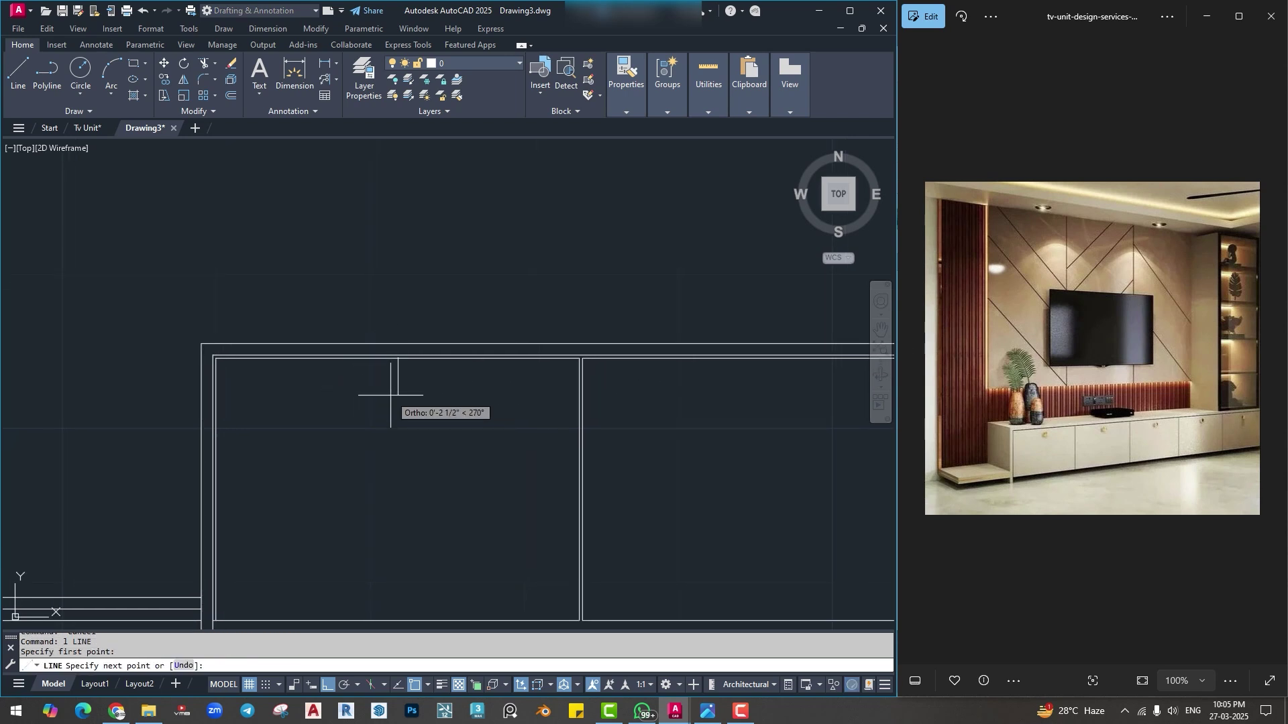
click(389, 427)
key(Escape)
key(Escape)
key(Escape)
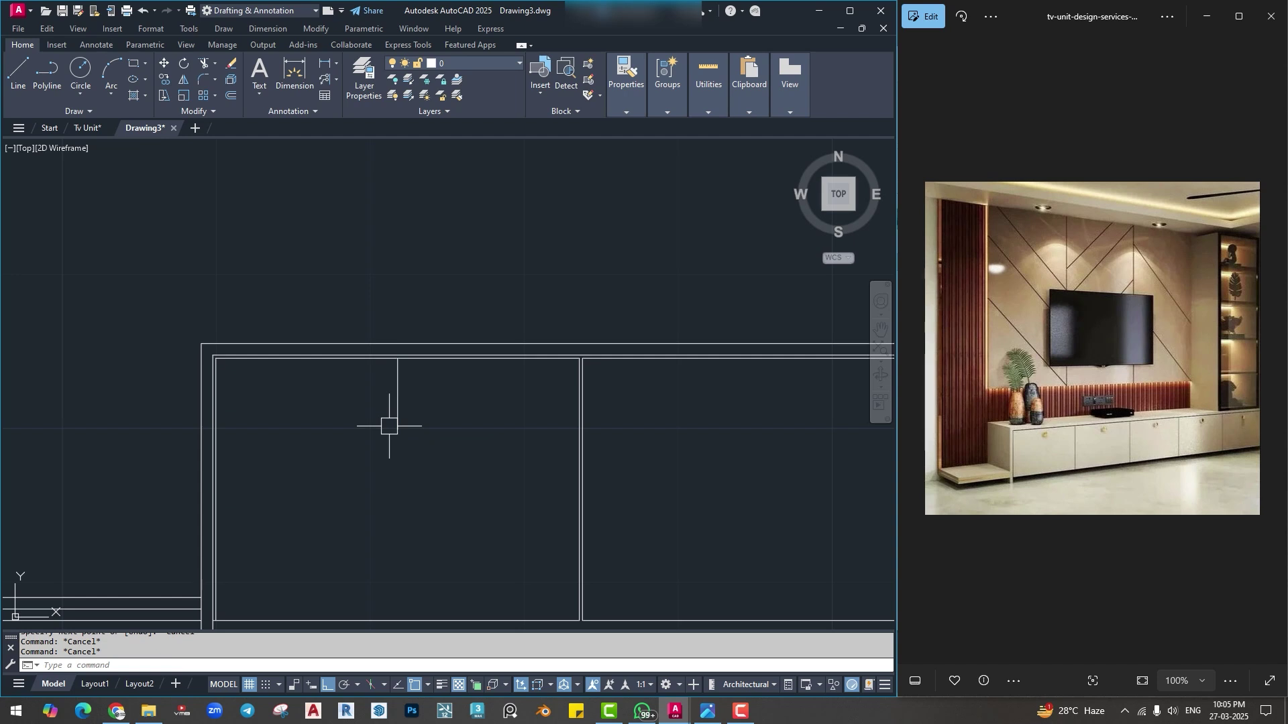
Offset the first shutter's top line 2 inches downward as the handle's upper edge.
key(Return)
text(2)
key(Return)
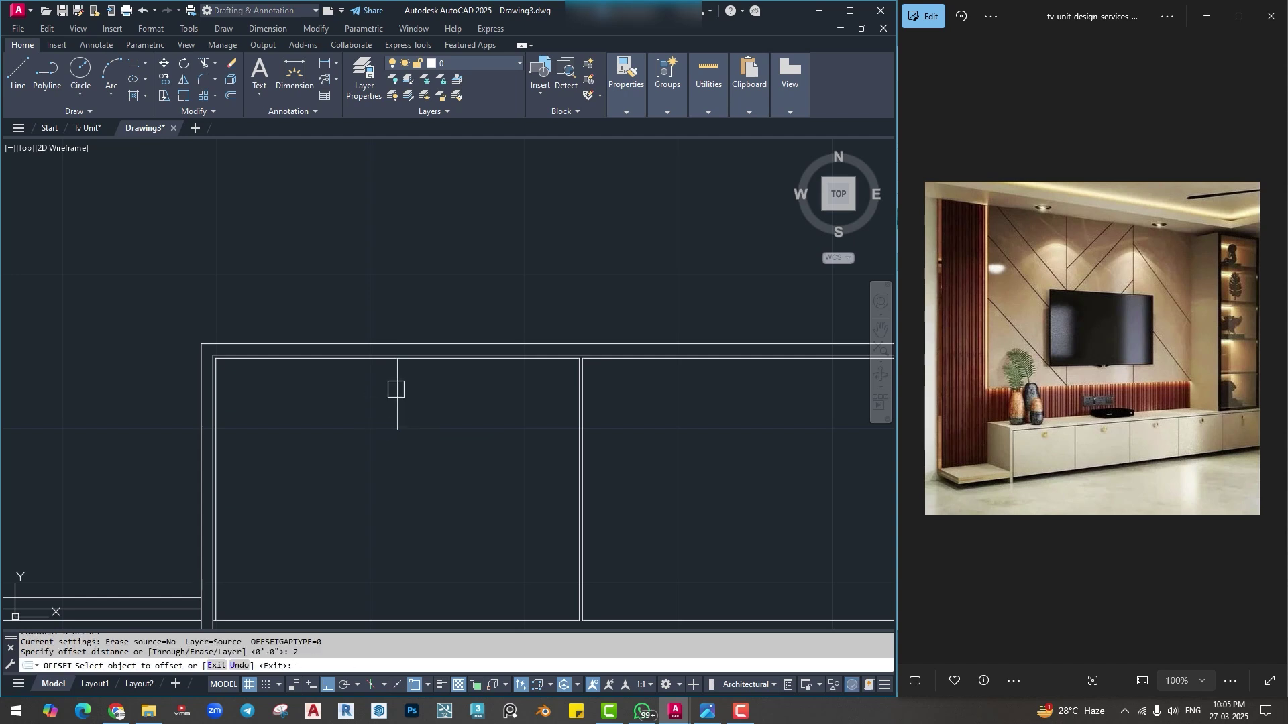
click(417, 359)
click(422, 411)
key(Escape)
key(Escape)
Offset the handle's upper edge line 0.75 inch downward to form its lower edge.
text(o)
key(Return)
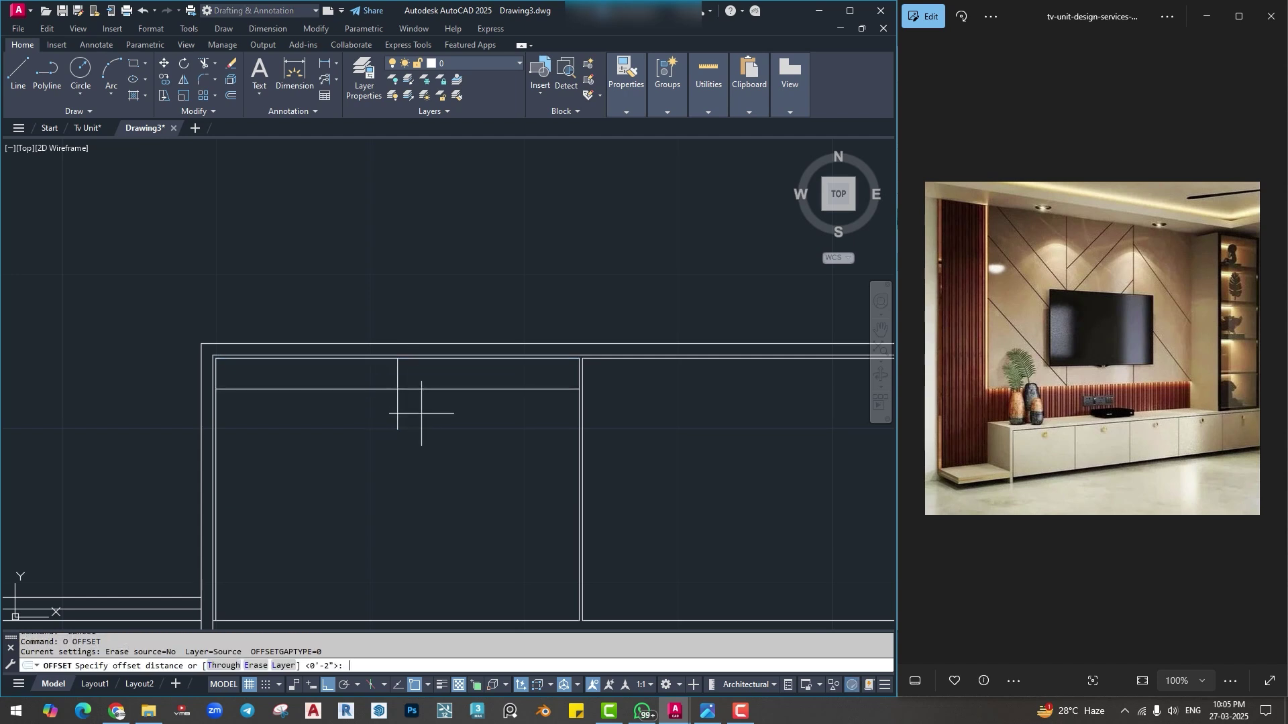
text(.75)
key(Return)
click(419, 390)
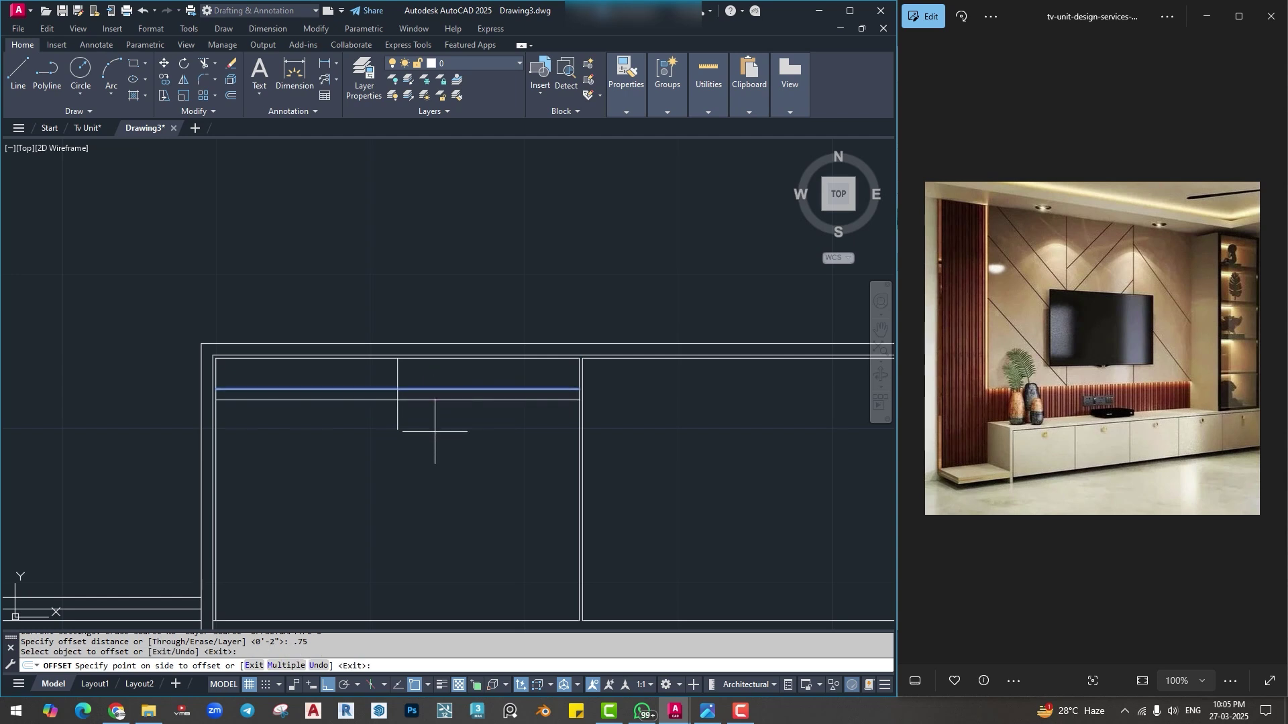
click(429, 423)
key(Escape)
key(Escape)
key(Escape)
Offset the short vertical centre line 2 inches to each side for the handle's ends.
text(o)
key(Return)
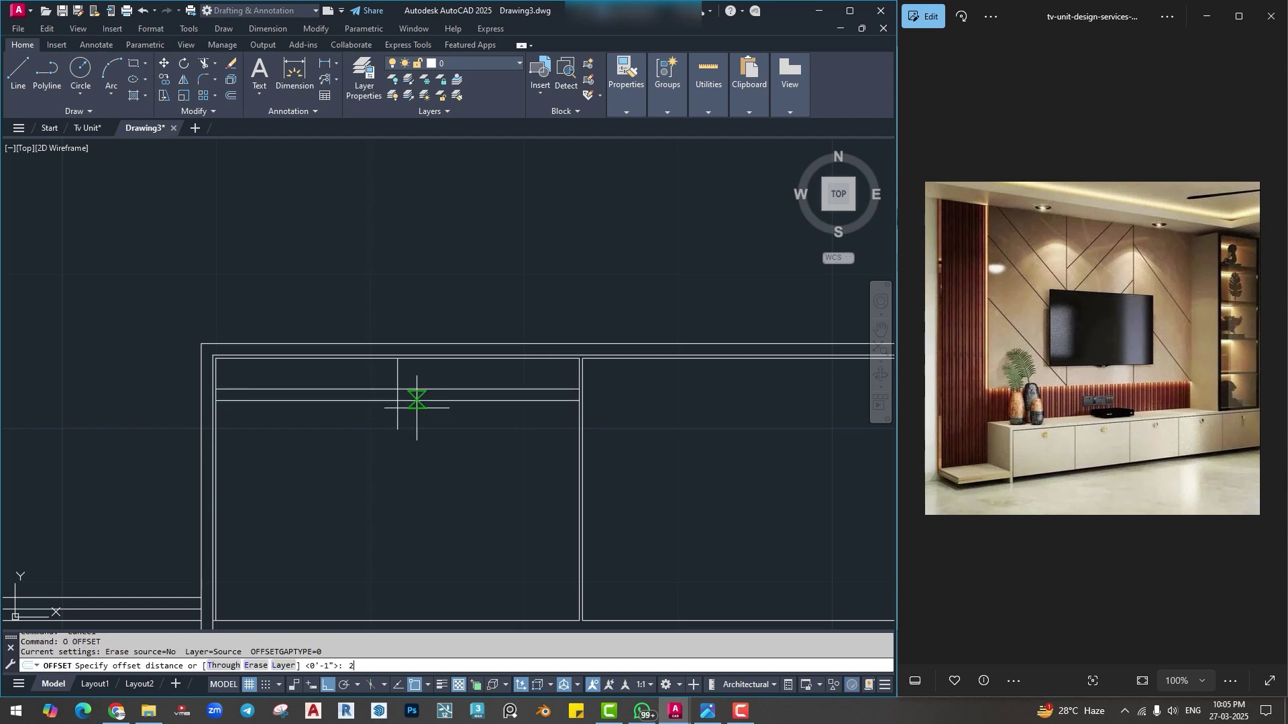
text(2)
key(Return)
scroll(403, 384, up, 2)
click(394, 383)
click(247, 371)
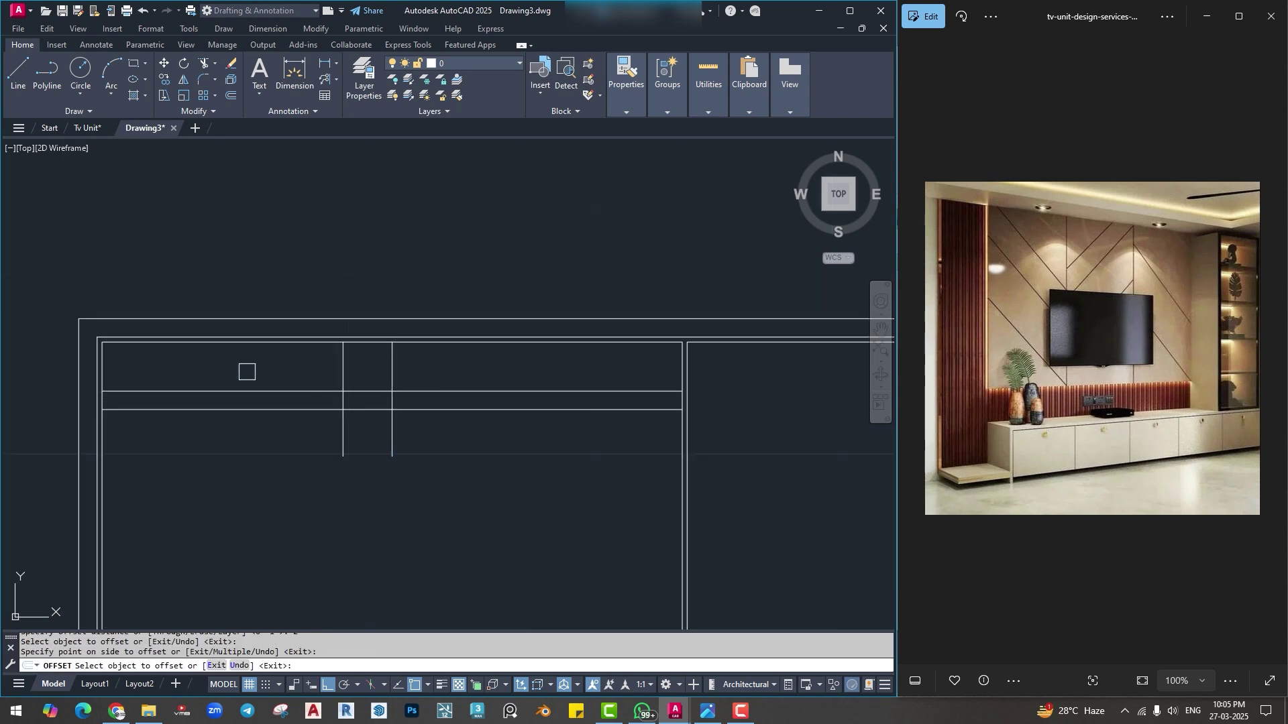
click(396, 375)
click(476, 369)
key(Escape)
key(Escape)
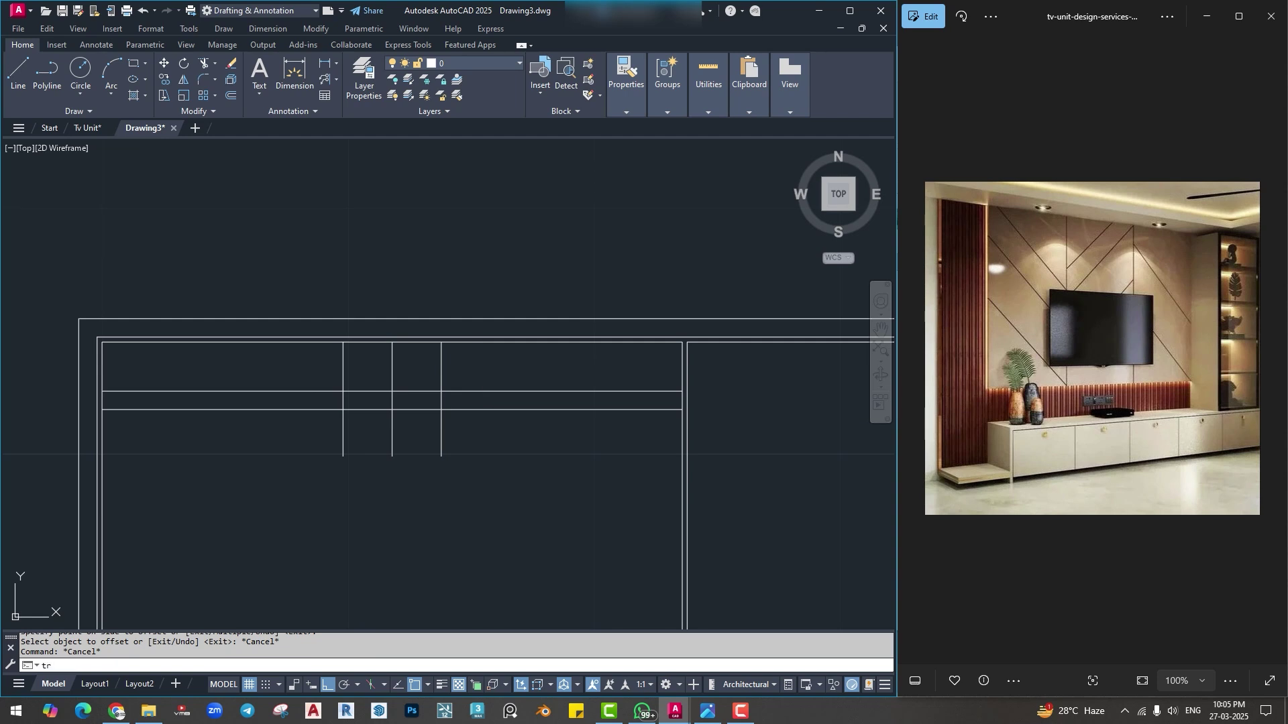
Trim the excess lines around the handle so only its small rectangle and centre segment remain.
key(Return)
click(484, 365)
drag(493, 386, 494, 375)
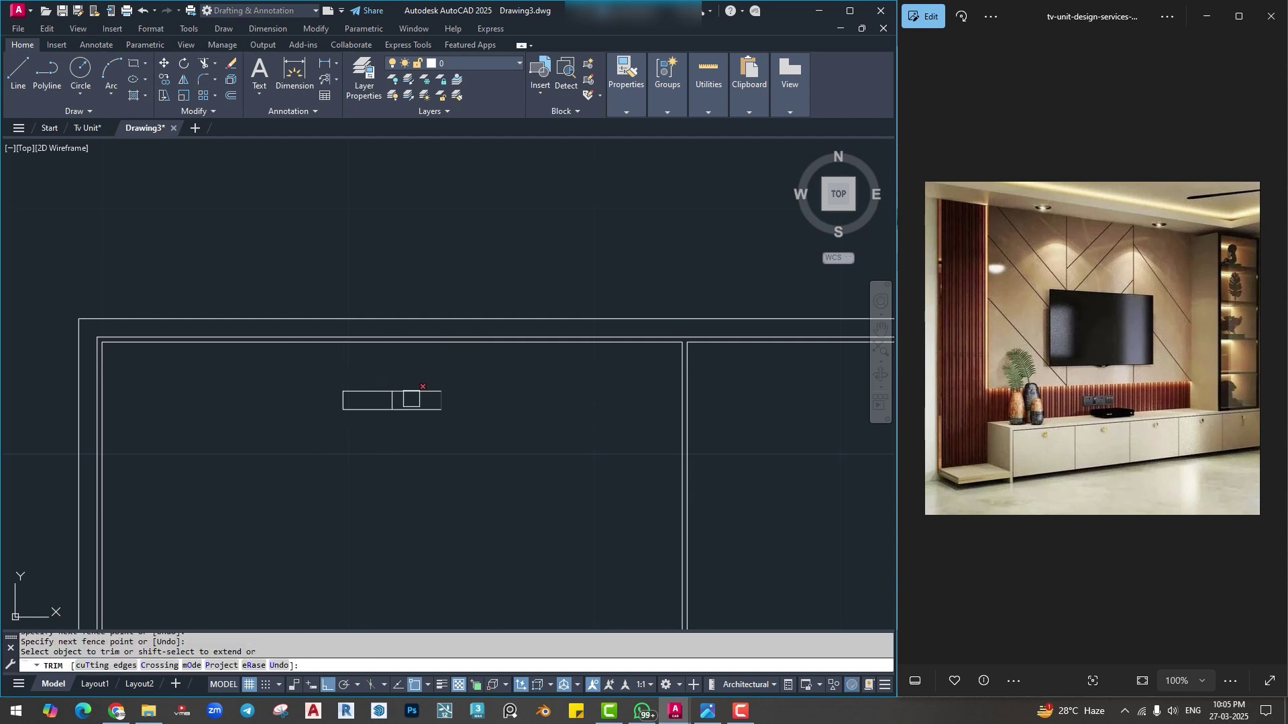
key(Escape)
Erase the leftover centre line segment inside the handle rectangle.
scroll(398, 397, up, 6)
click(372, 411)
text(e)
key(Return)
scroll(372, 410, down, 6)
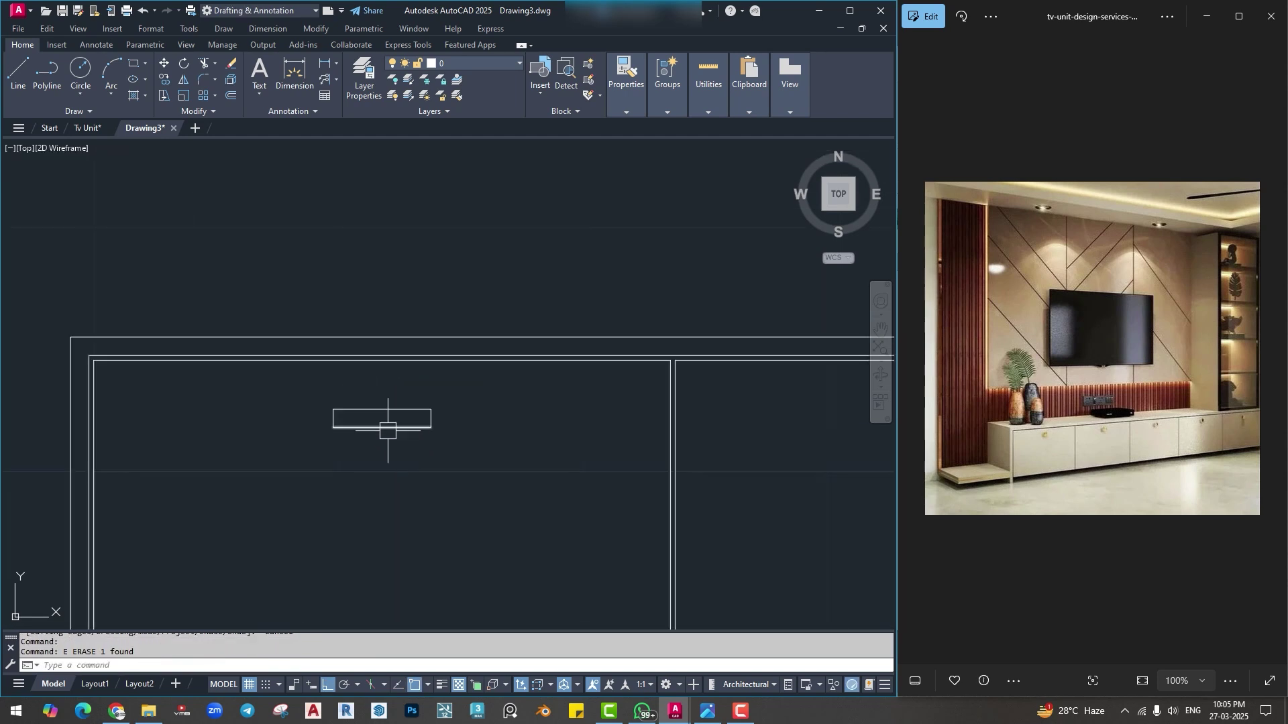
key(Escape)
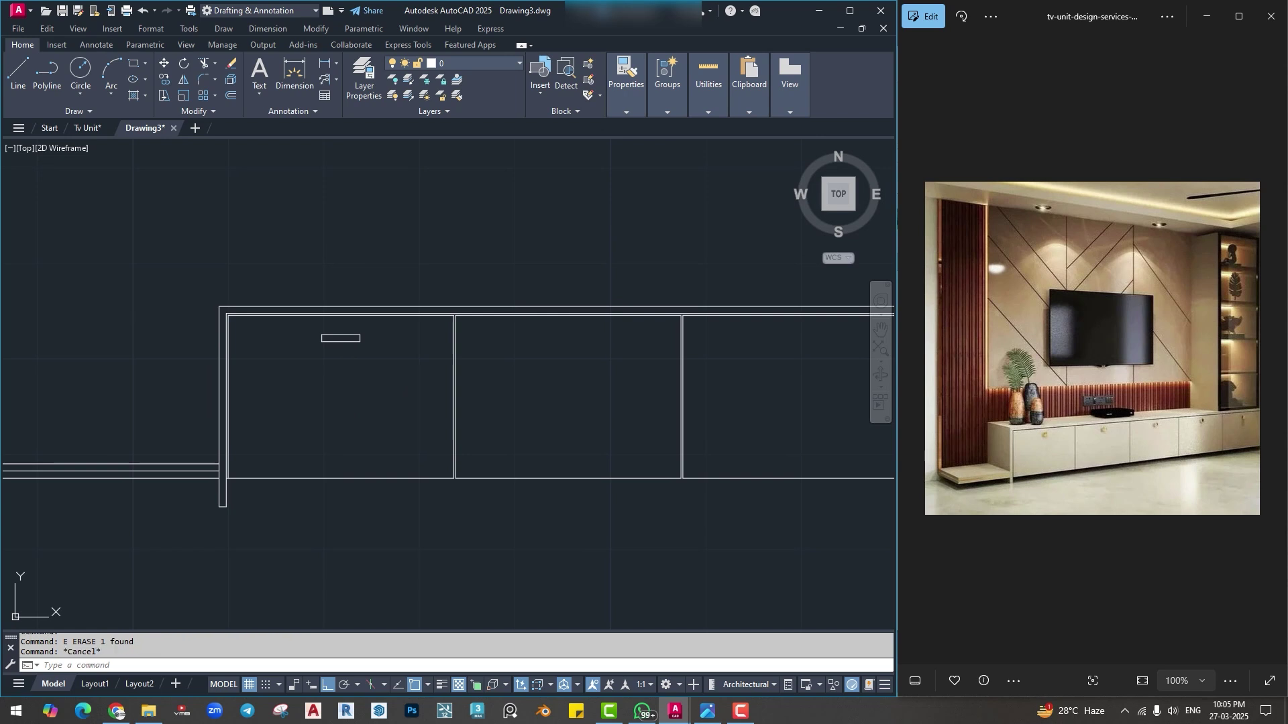
Hatch the inside of the first shutter's handle rectangle with the SOLID pattern.
text(h)
key(Return)
scroll(344, 339, up, 4)
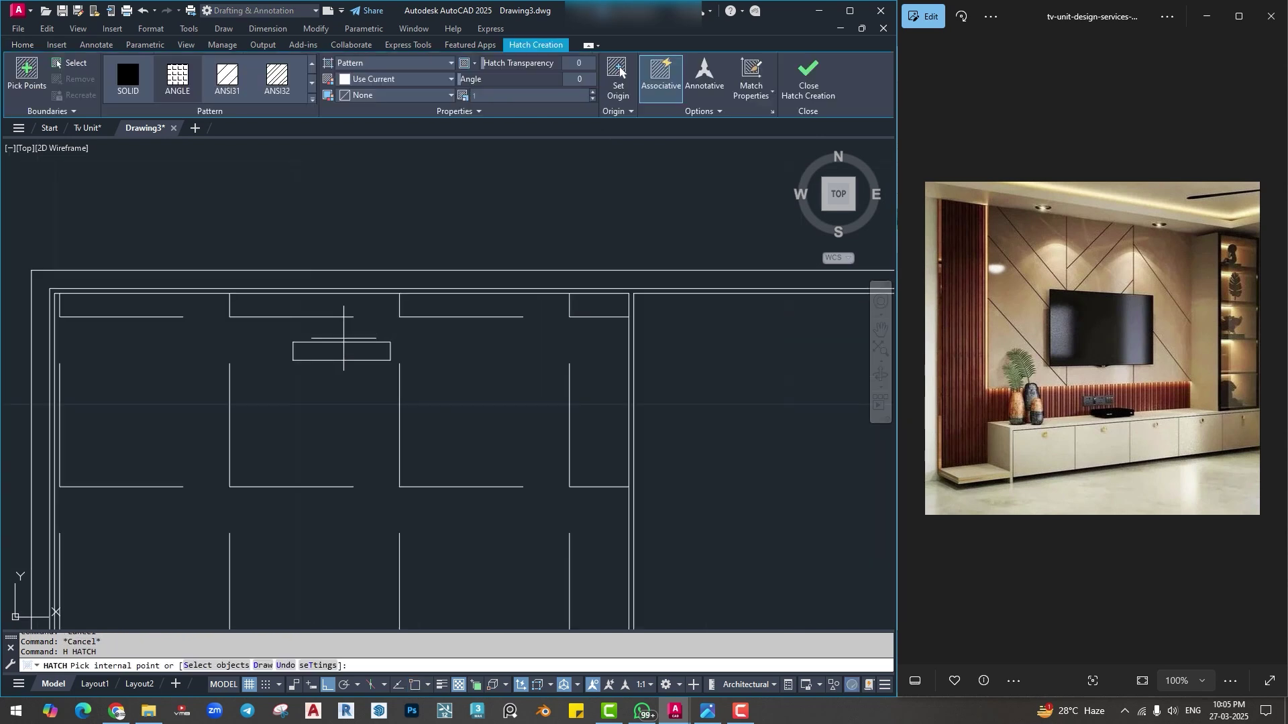
click(344, 351)
click(110, 78)
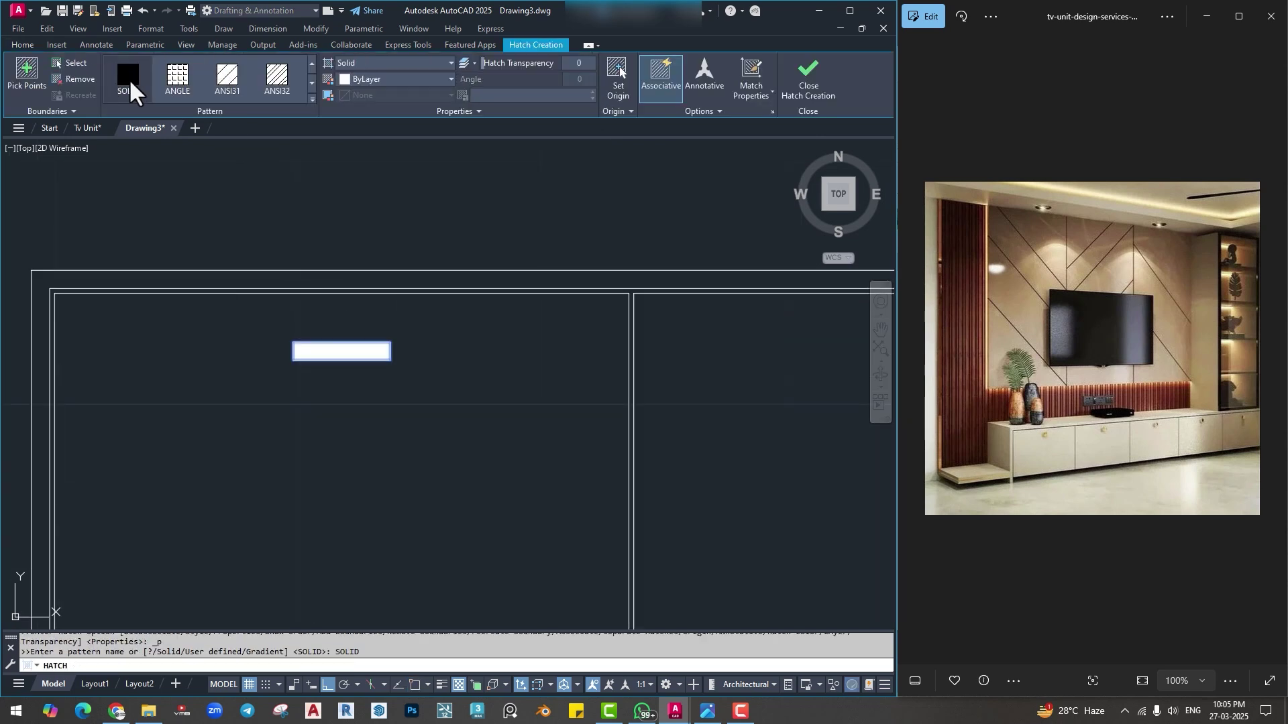
key(Return)
scroll(377, 387, down, 2)
middle_drag(377, 387, 384, 337)
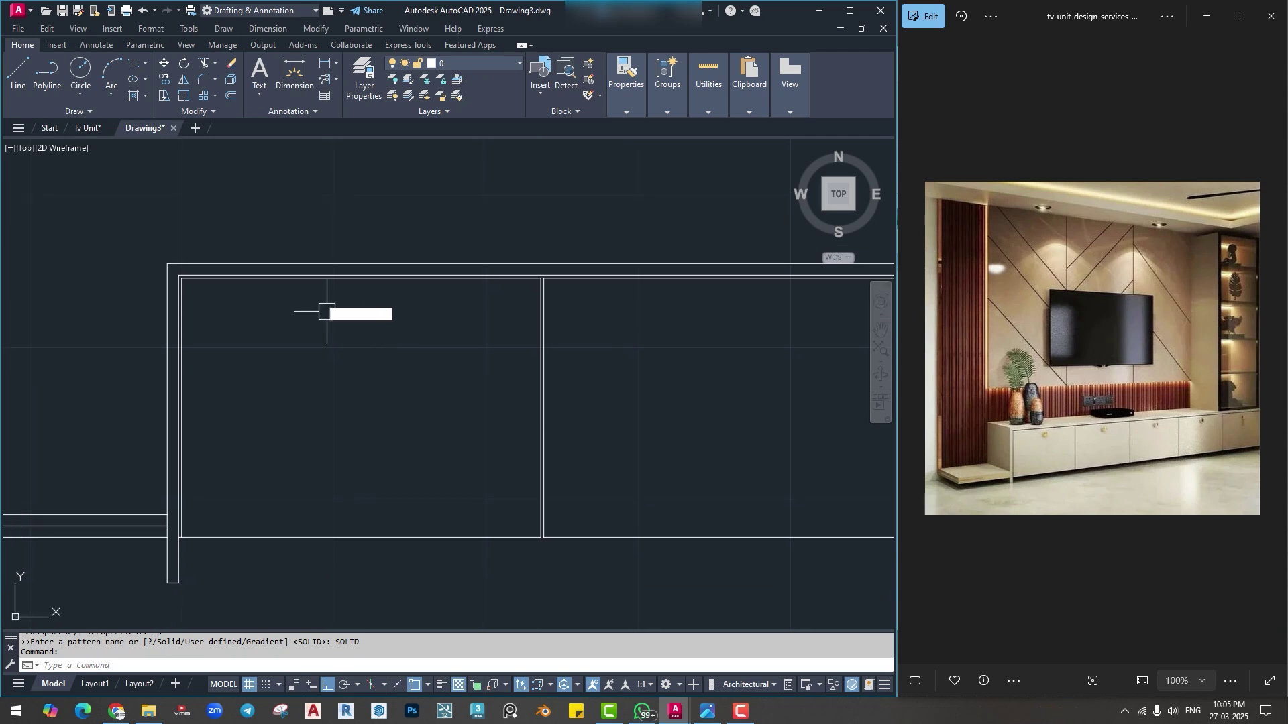
Copy the filled handle from the midpoint of the first shutter's top edge to that of the second shutter.
click(320, 290)
click(404, 338)
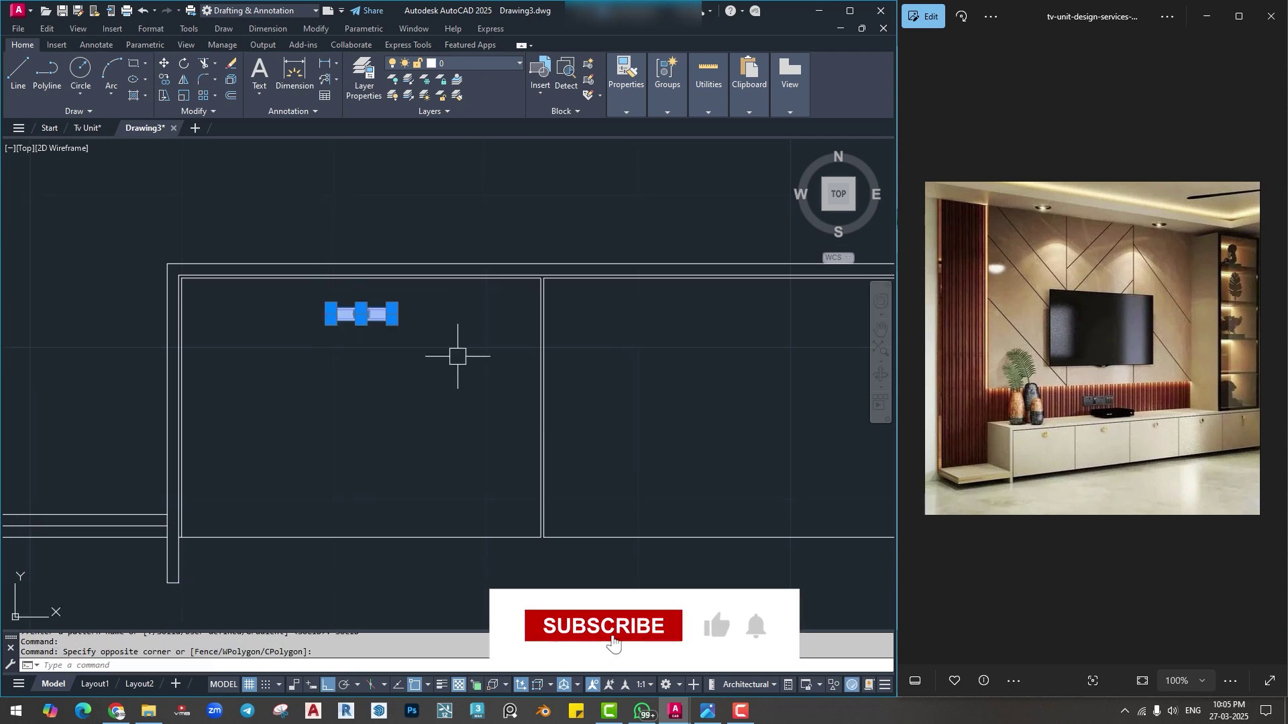
text(co)
key(Return)
scroll(349, 275, up, 2)
scroll(349, 276, up, 2)
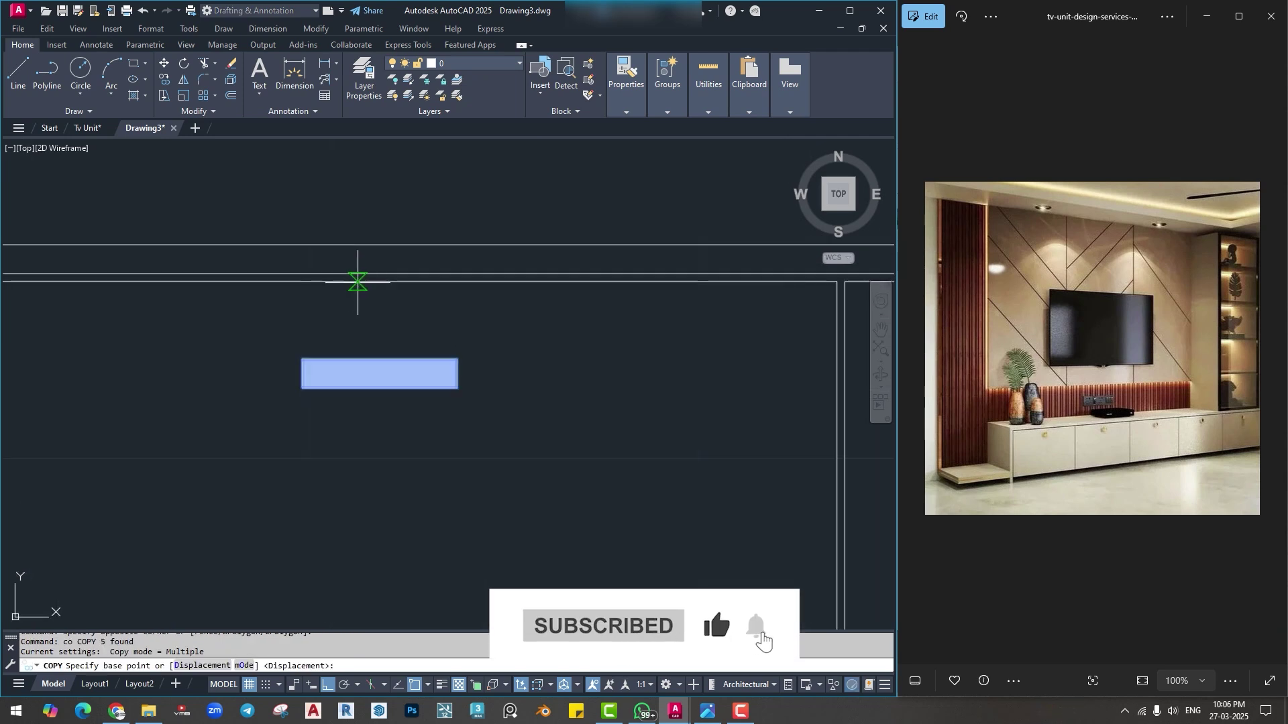
click(380, 281)
scroll(503, 328, down, 6)
middle_drag(678, 331, 280, 331)
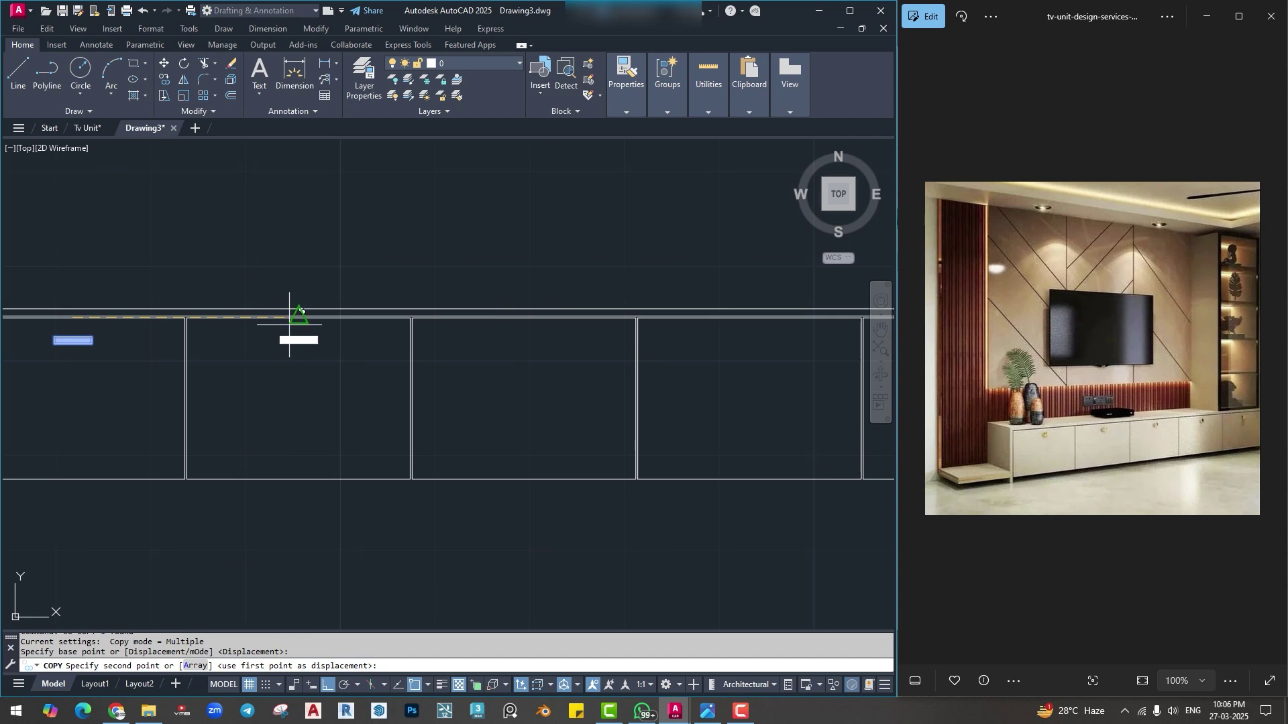
click(299, 317)
Place further handle copies at the top edge midpoints of the remaining shutters, undoing the misplaced copy.
middle_drag(536, 303, 486, 304)
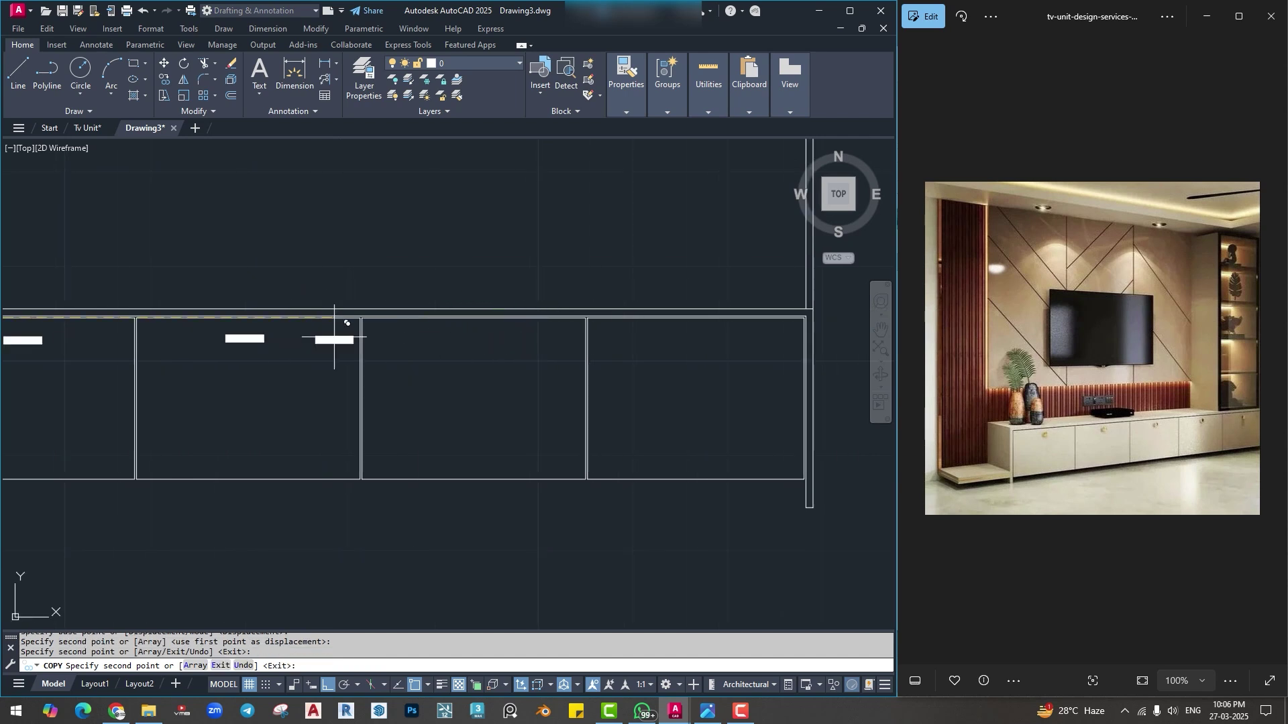
click(485, 315)
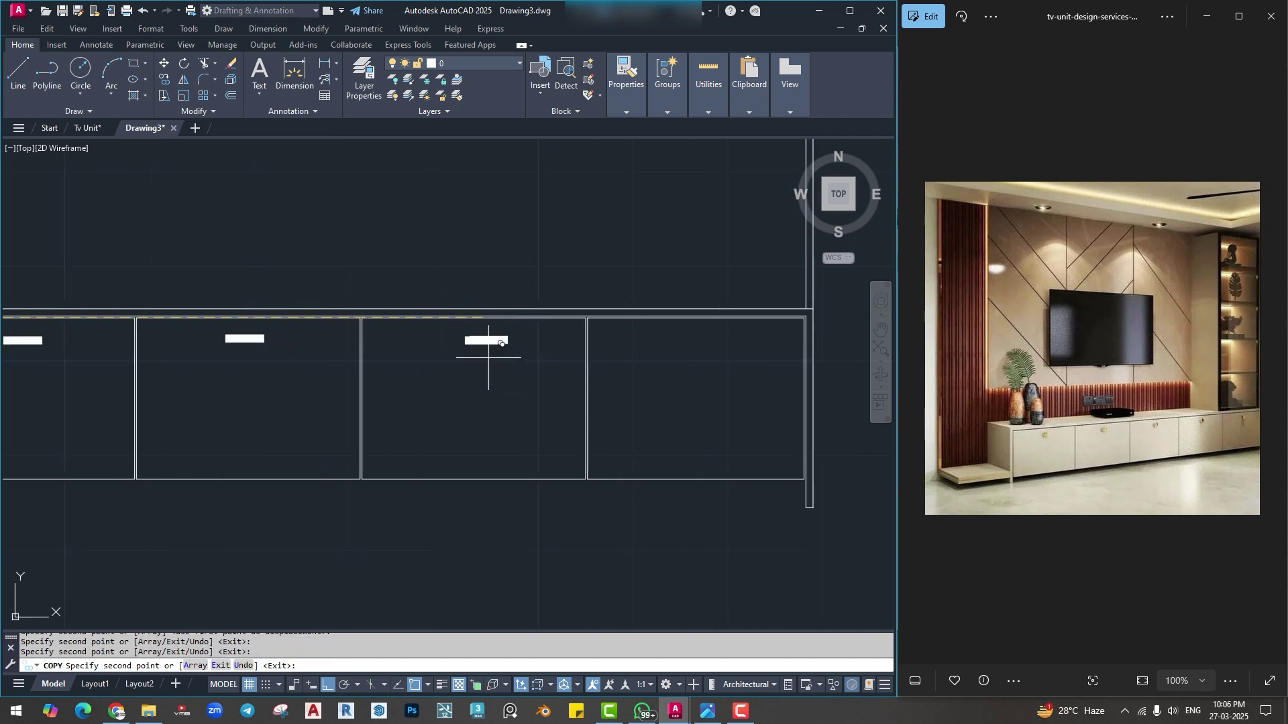
key(ctrl+z)
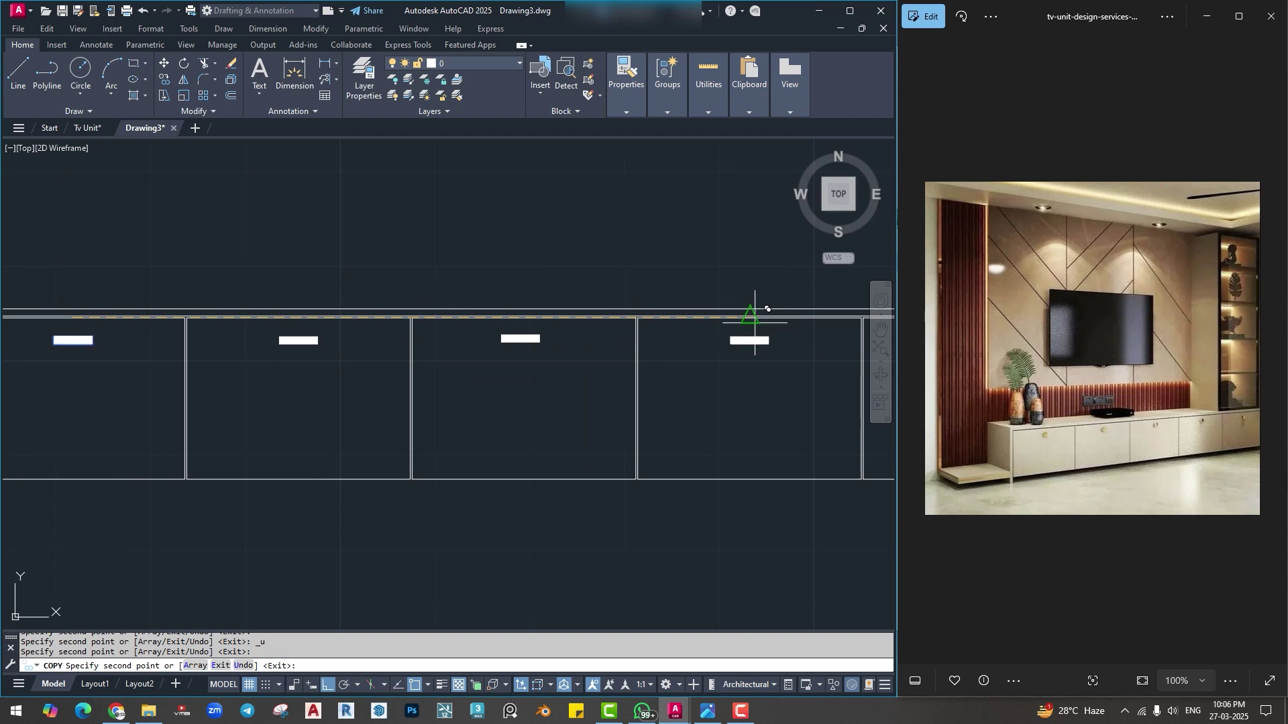
middle_drag(714, 325, 377, 326)
click(636, 319)
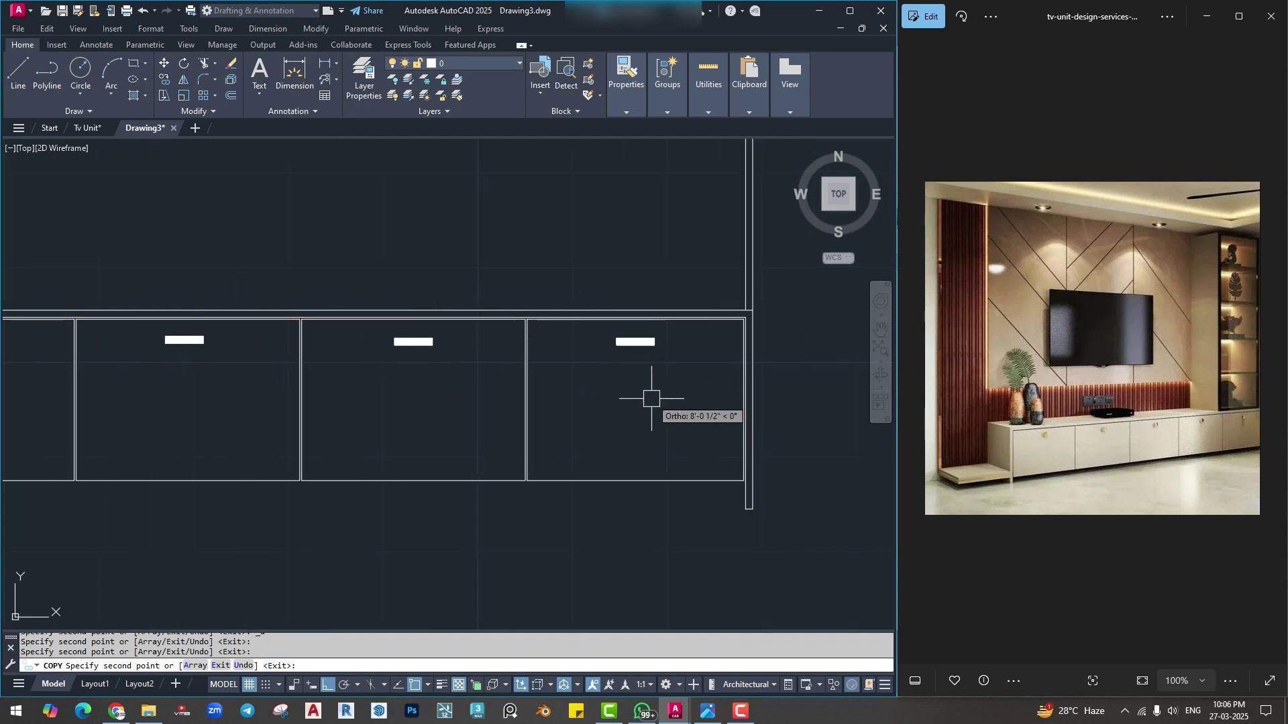
key(Escape)
Offset the left edge of the elevation outline 2' inward to mark the tall fluted panel's width.
scroll(550, 402, down, 4)
middle_drag(206, 424, 296, 425)
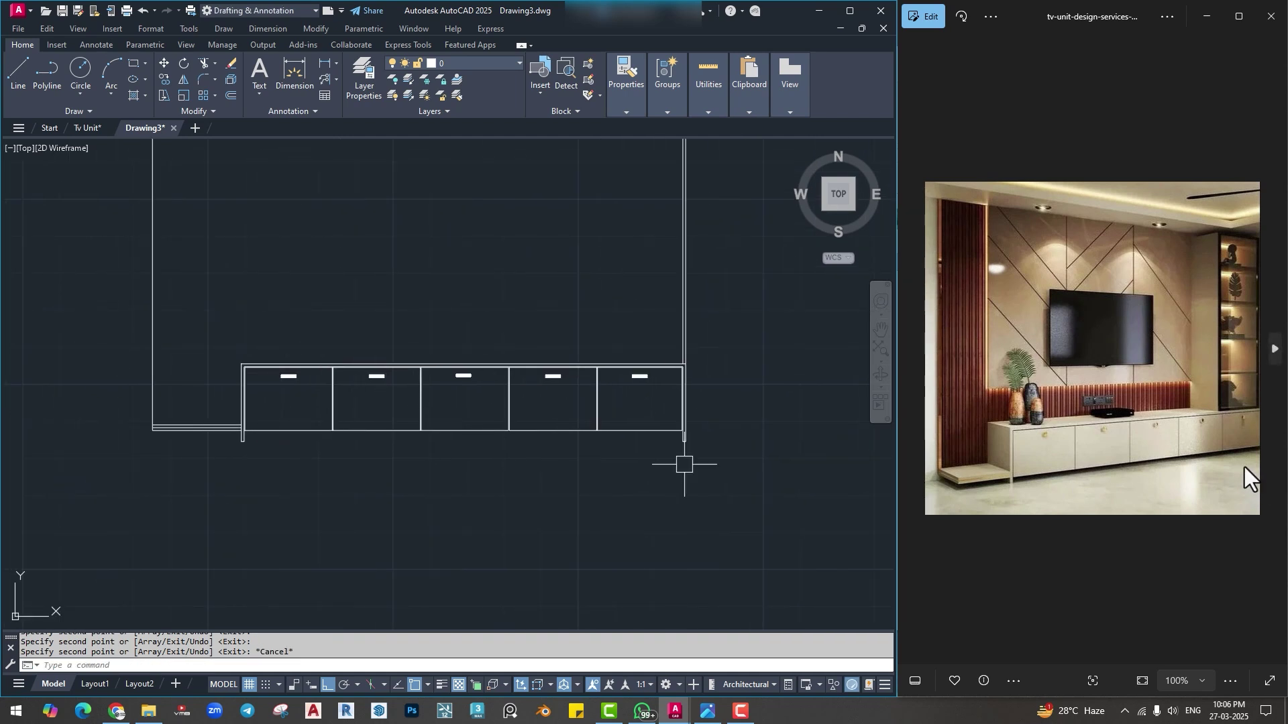
middle_drag(236, 381, 235, 428)
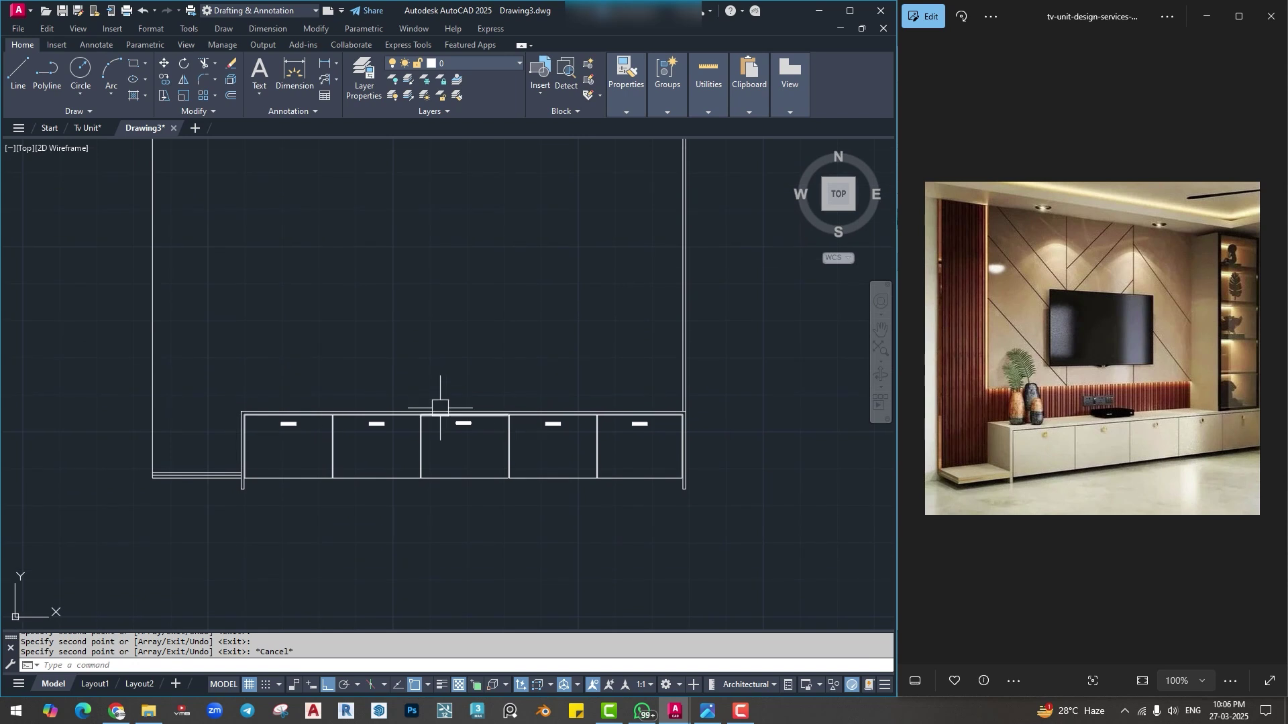
middle_drag(300, 326, 359, 465)
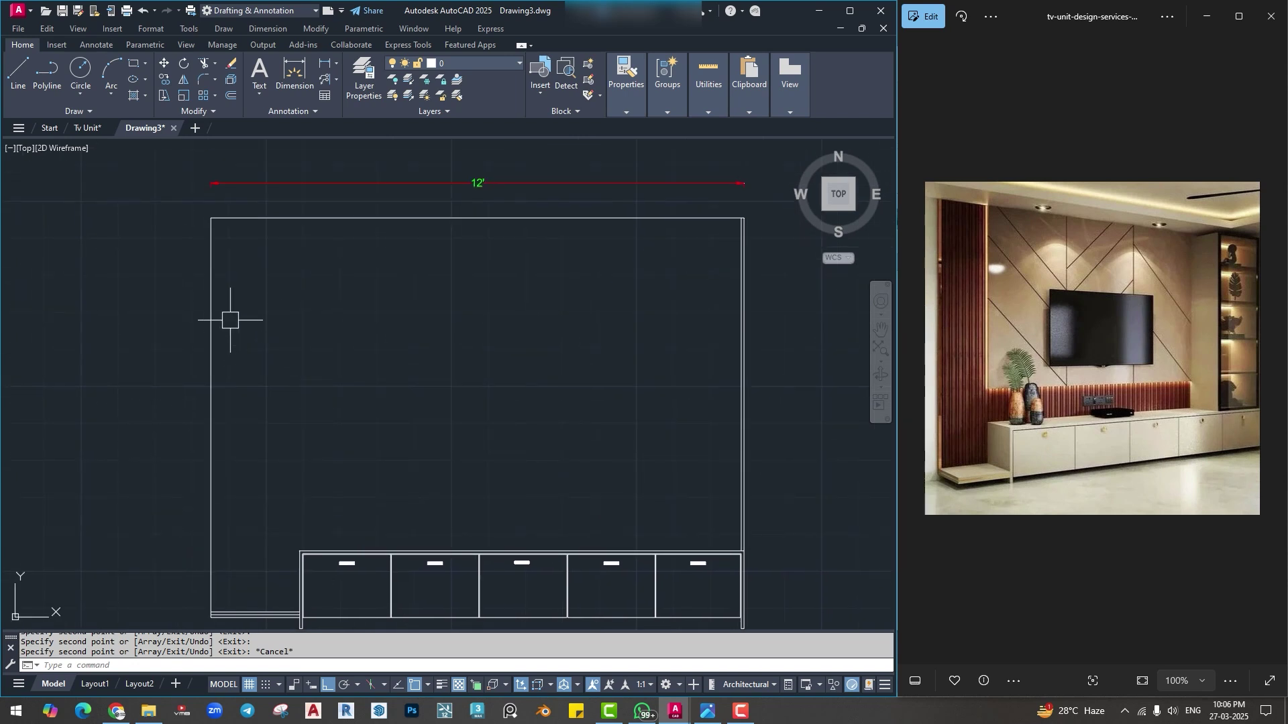
middle_drag(527, 385, 506, 351)
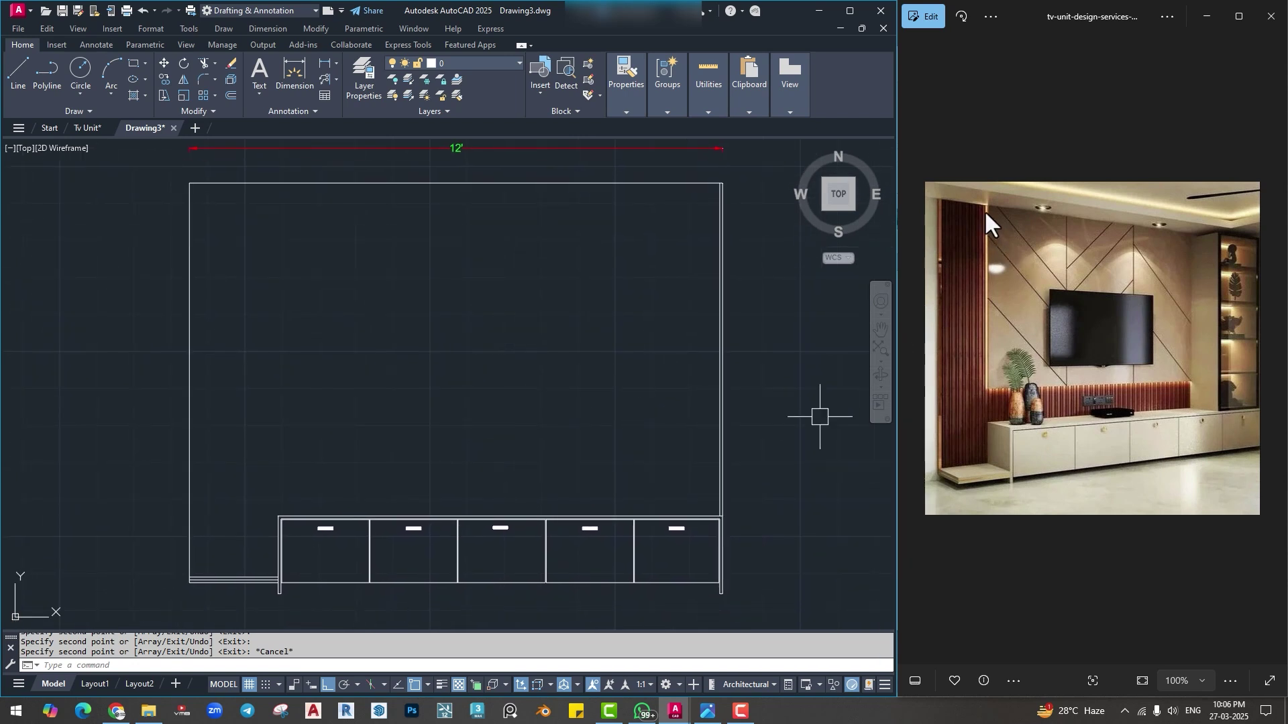
key(Escape)
key(Escape)
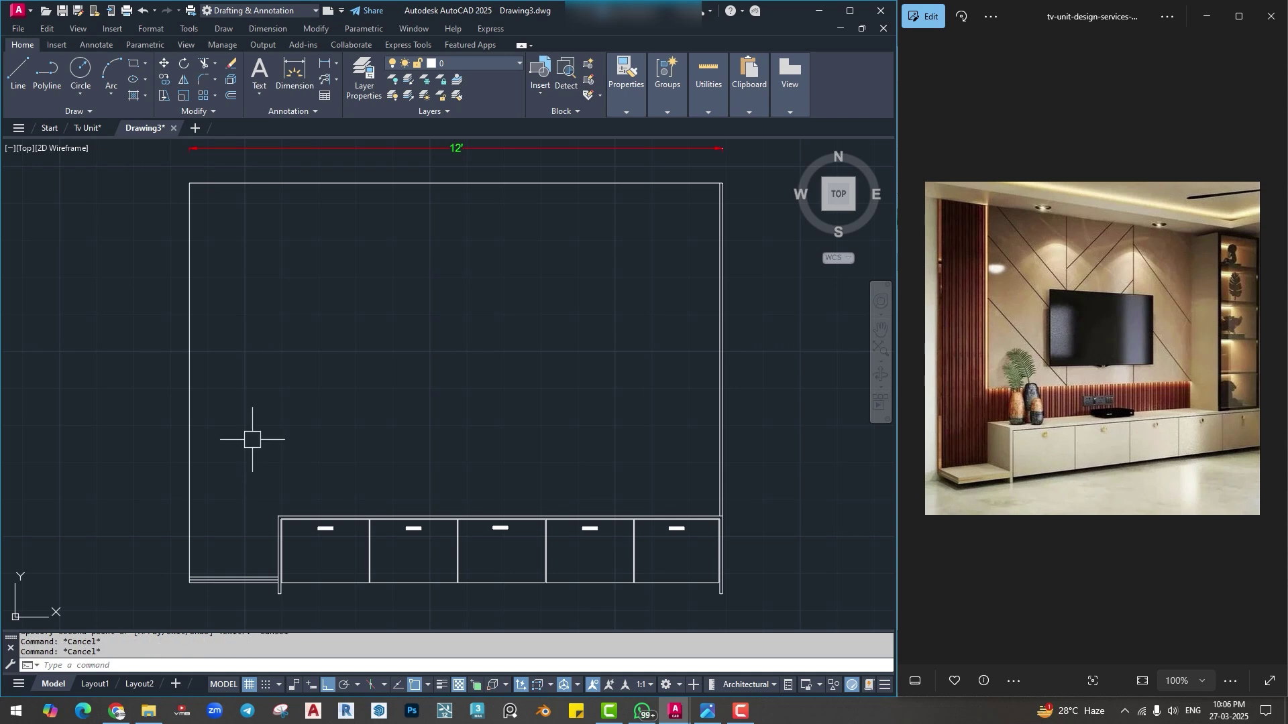
text(o)
key(Return)
text(2)
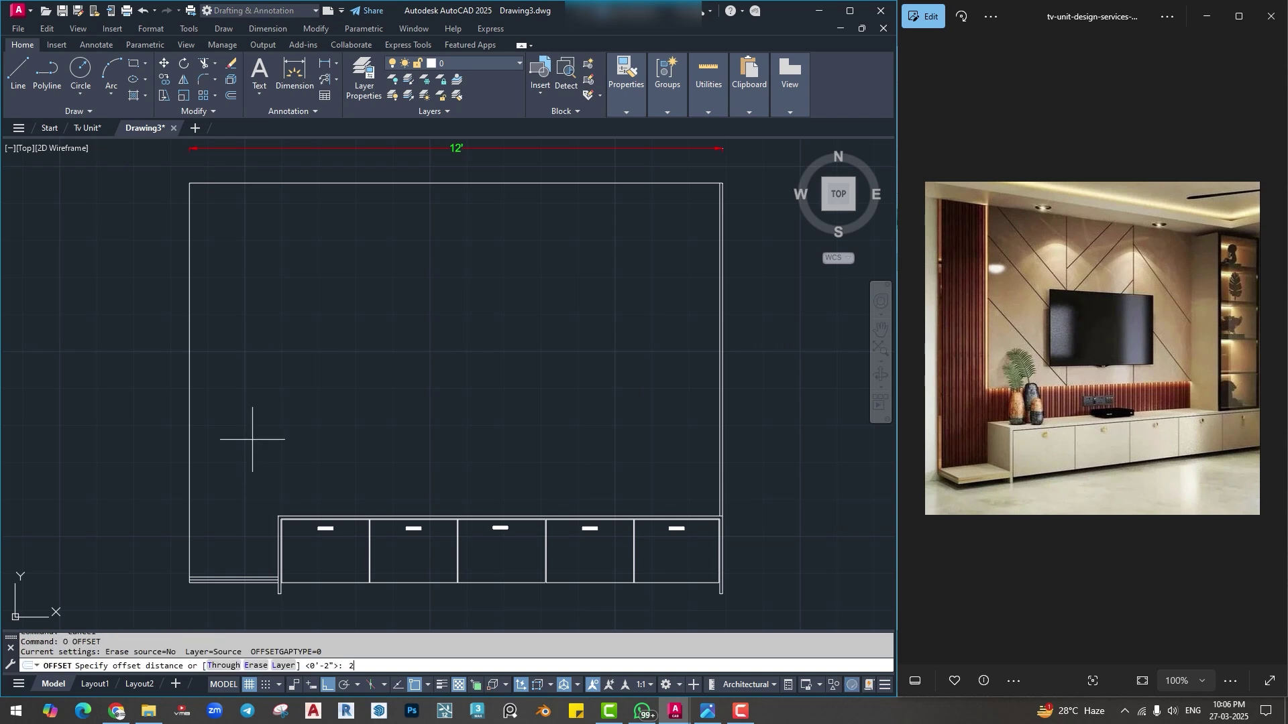
text(')
key(Return)
click(188, 334)
click(368, 365)
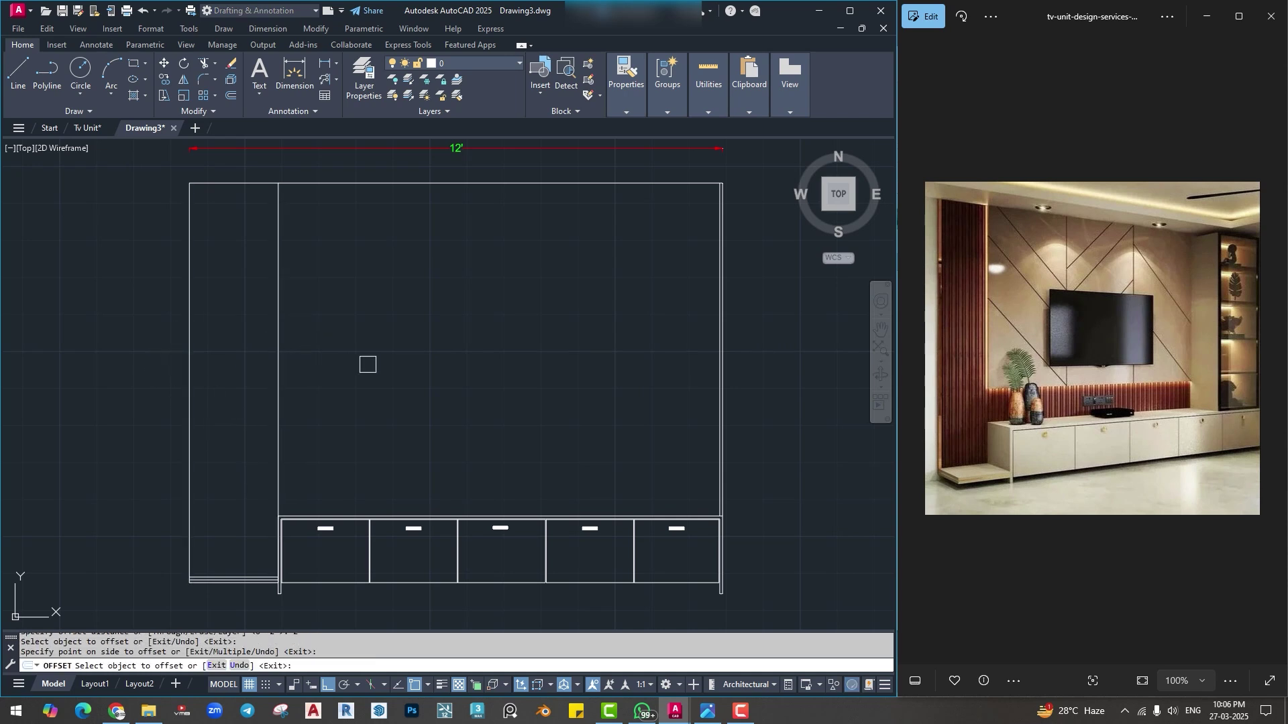
key(Escape)
key(Escape)
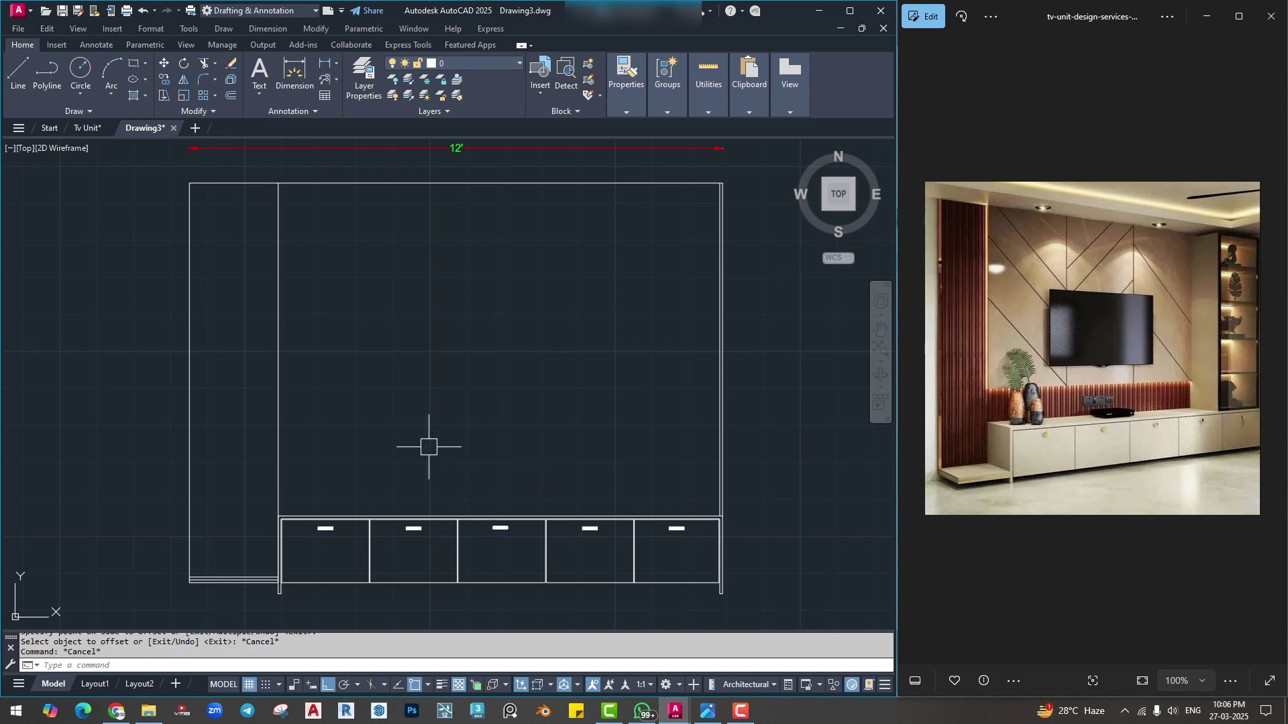
Offset the base cabinet's top line 1' upward to mark the low fluted band.
text(o)
key(Return)
text(1)
key(Return)
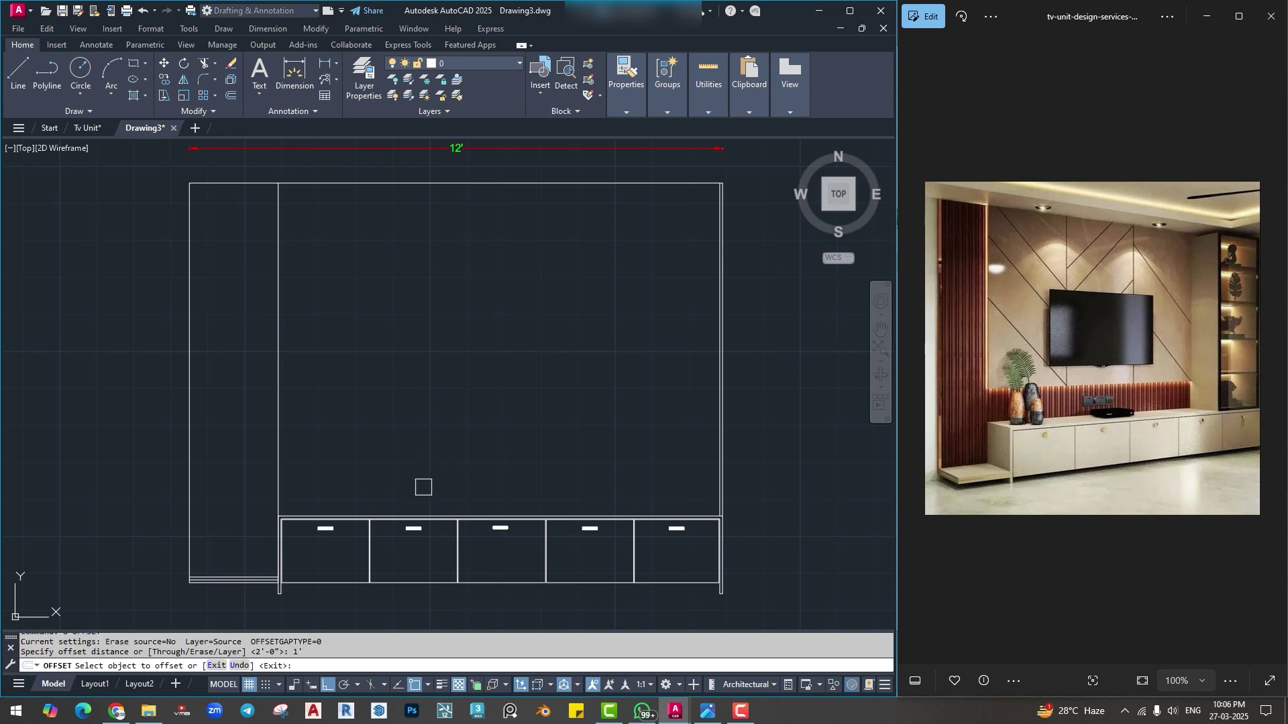
click(424, 515)
click(425, 436)
key(Escape)
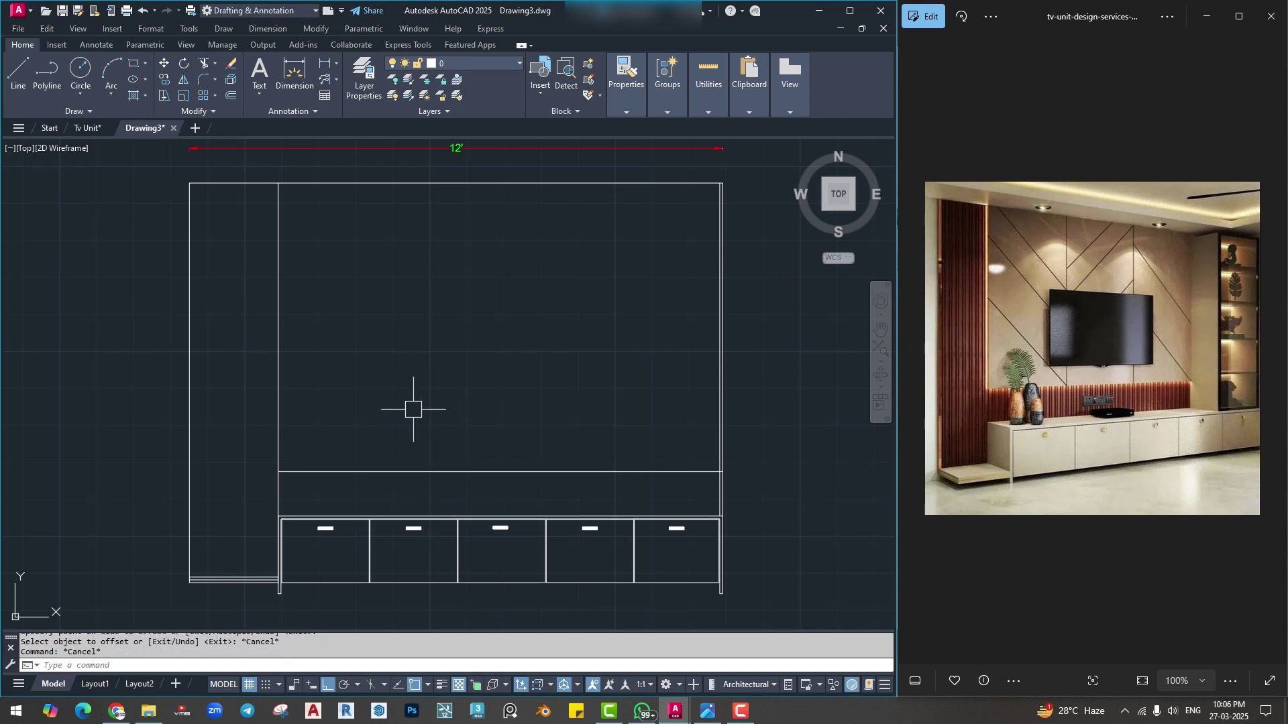
Fillet the tall panel's vertical line and the low band's top line into a sharp corner.
text(f)
key(Return)
click(271, 409)
key(Escape)
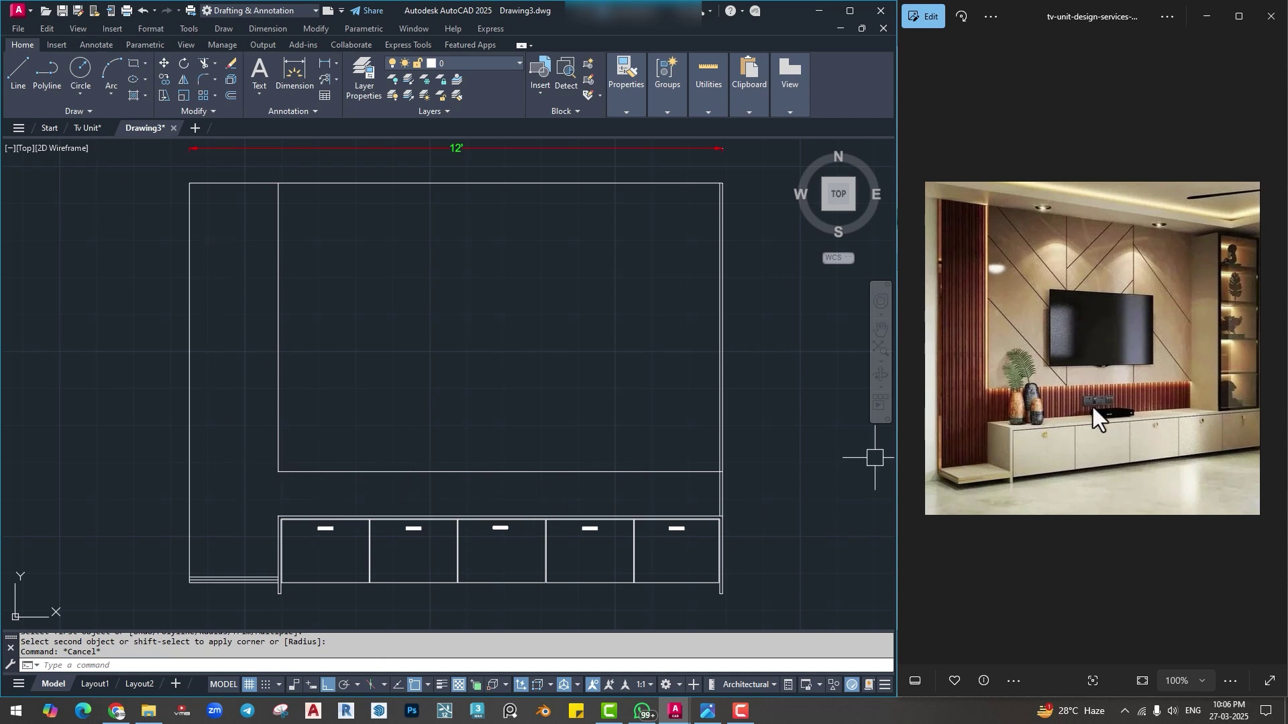
Offset the left edge of the elevation outline 1 inch inward as the first flute line.
scroll(214, 306, up, 2)
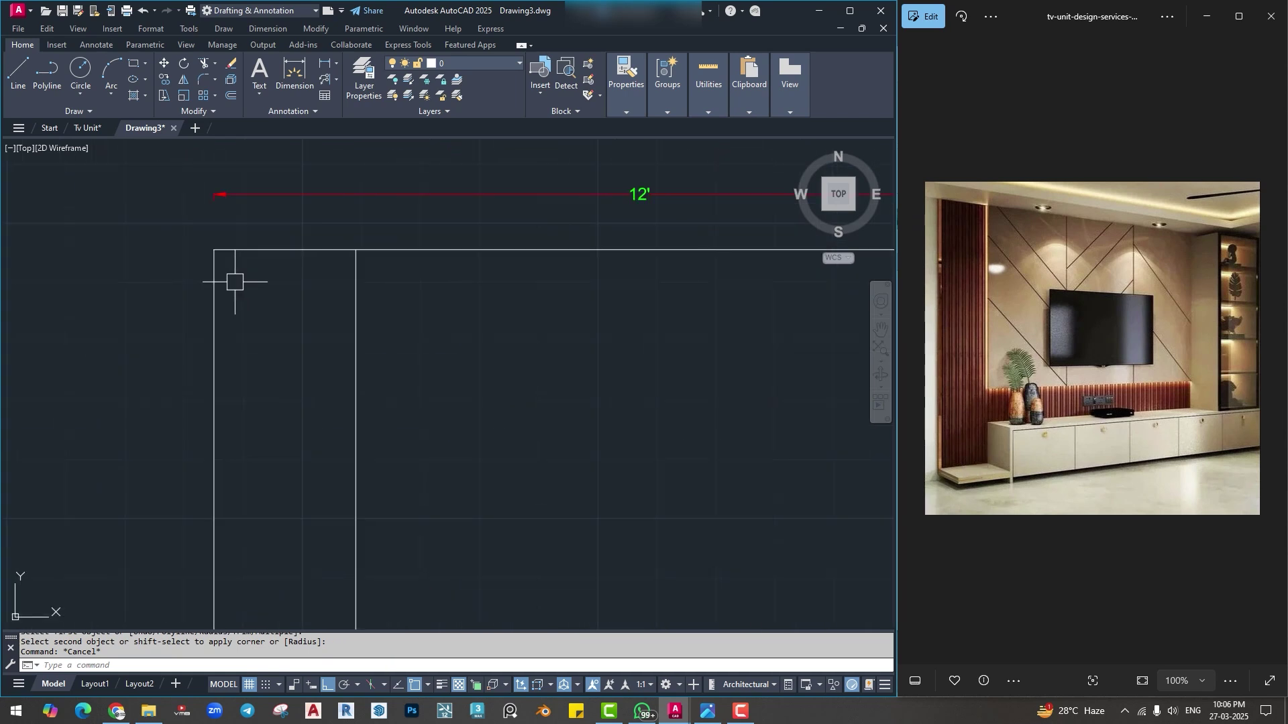
text(o)
key(Return)
key(Return)
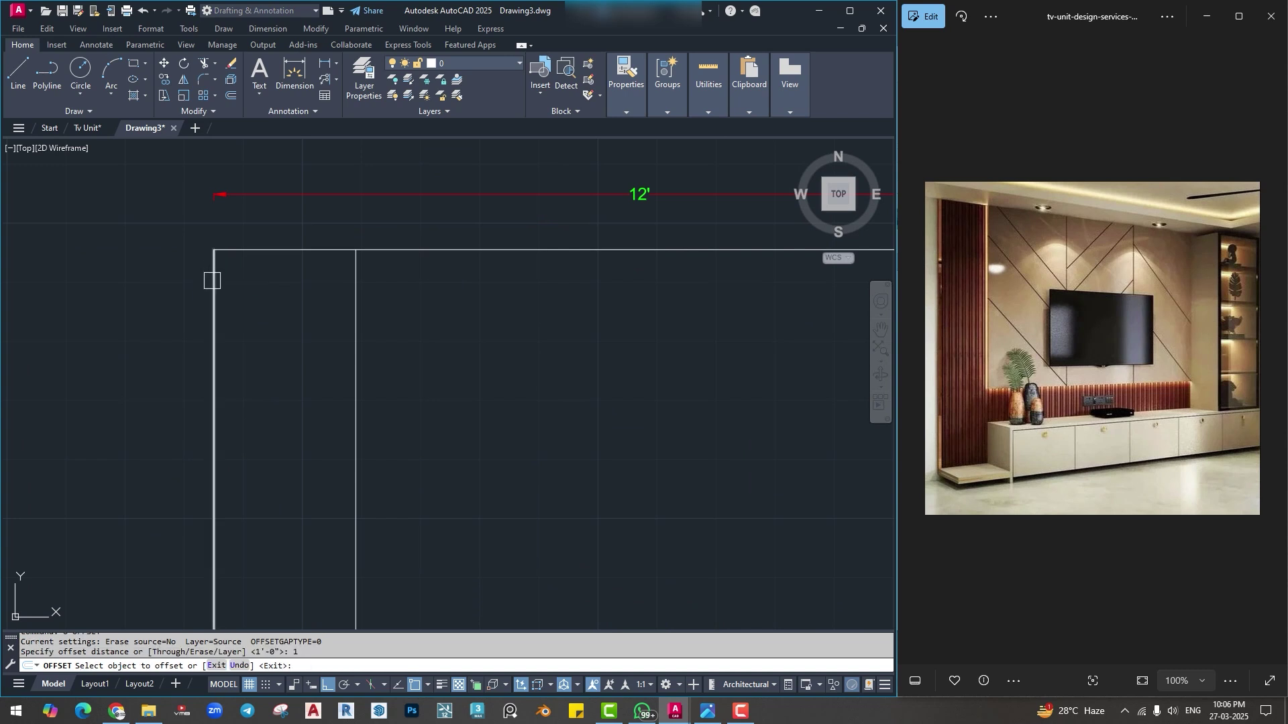
click(213, 279)
click(260, 304)
key(Escape)
key(Escape)
key(Escape)
Offset the first flute line 2 inches further into the tall panel.
text(o)
key(Return)
text(2)
key(Return)
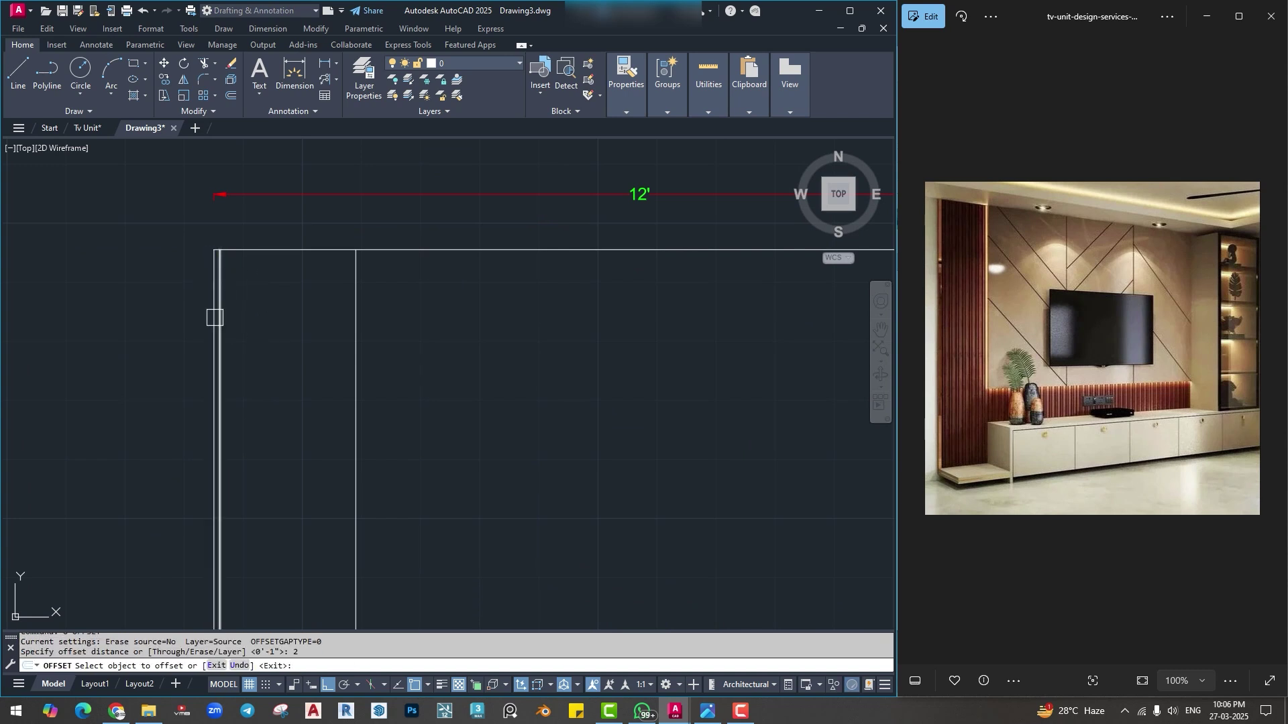
click(220, 306)
click(275, 305)
key(Escape)
Start copying the tall panel's two flute lines, taking the elevation outline's upper-left corner as the base point.
scroll(222, 267, up, 2)
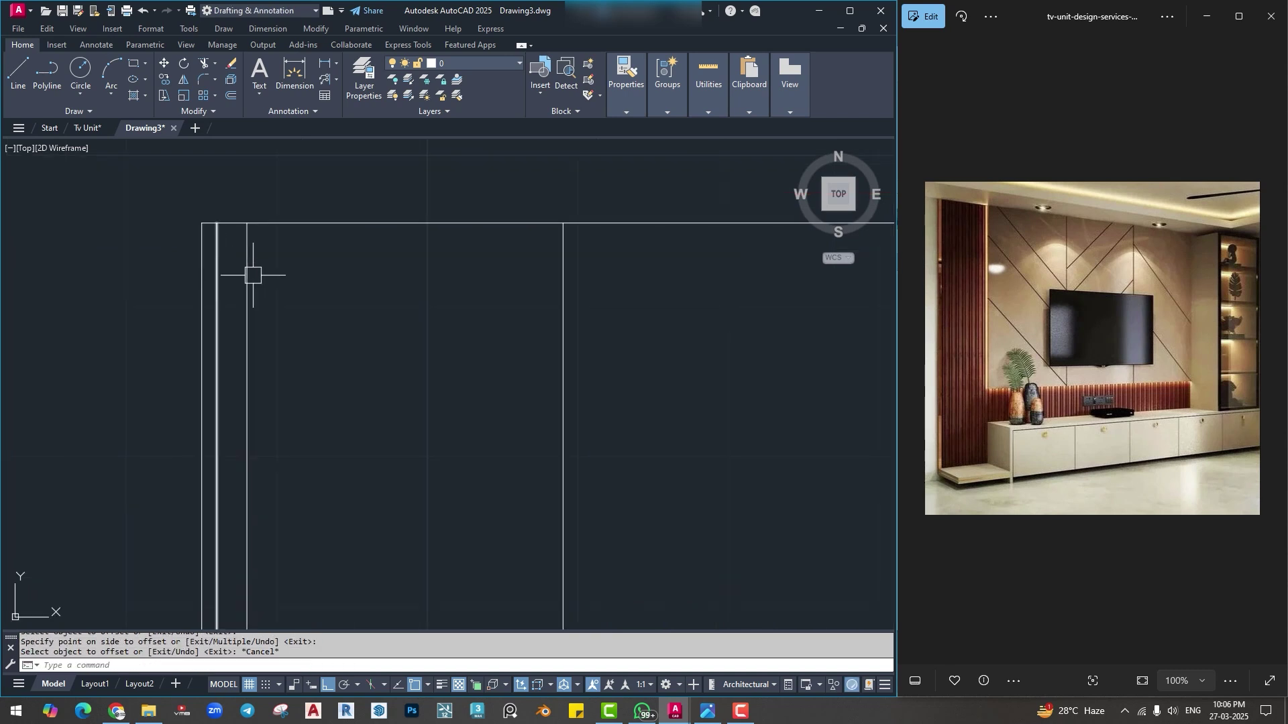
click(216, 281)
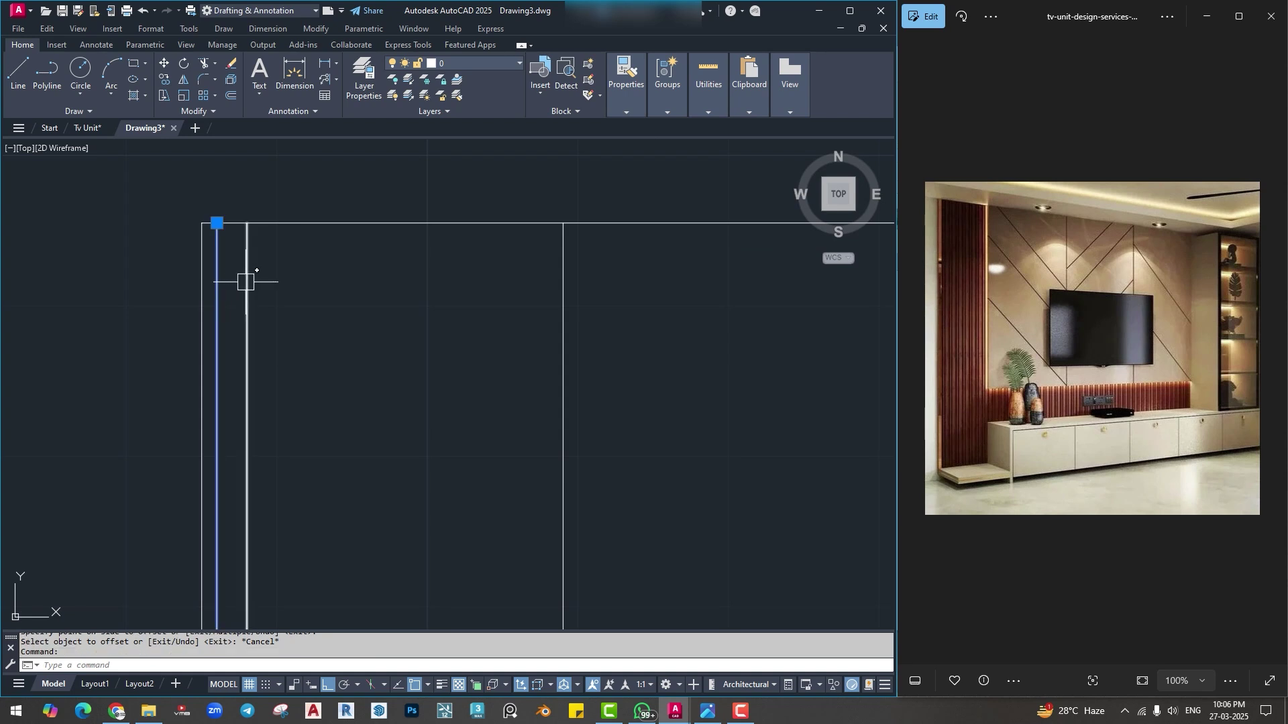
click(246, 282)
key(Return)
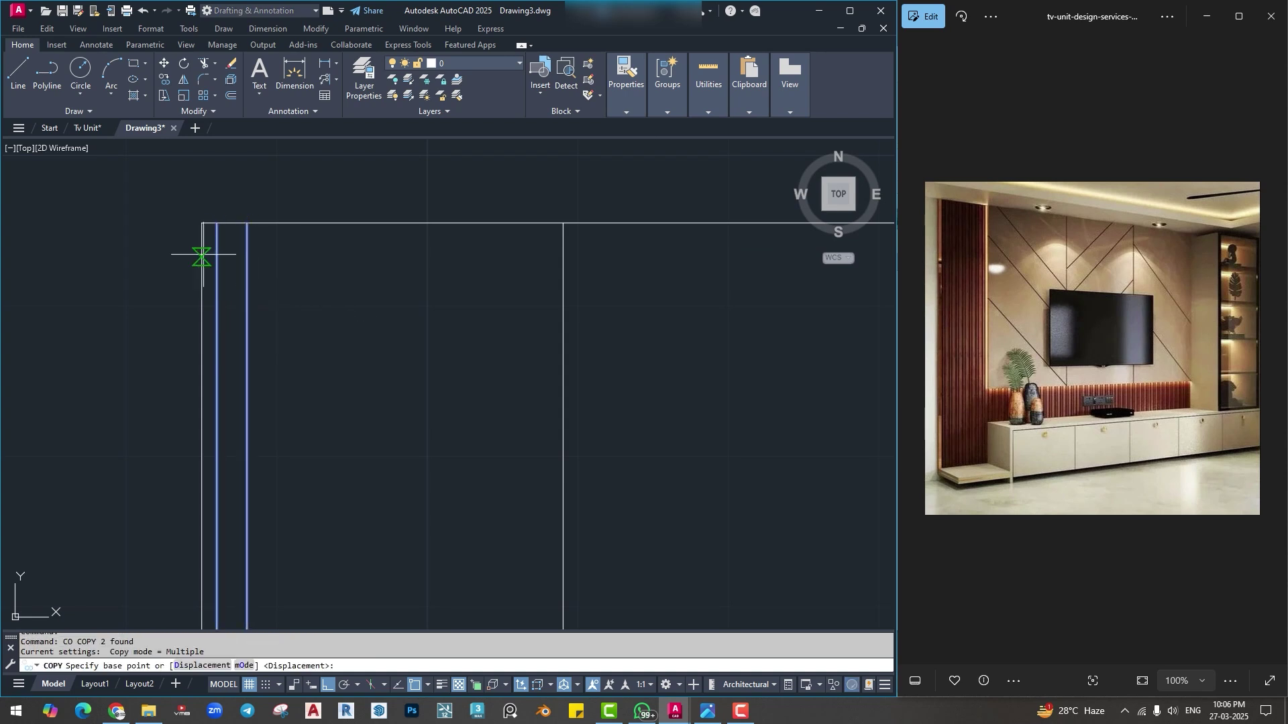
click(202, 222)
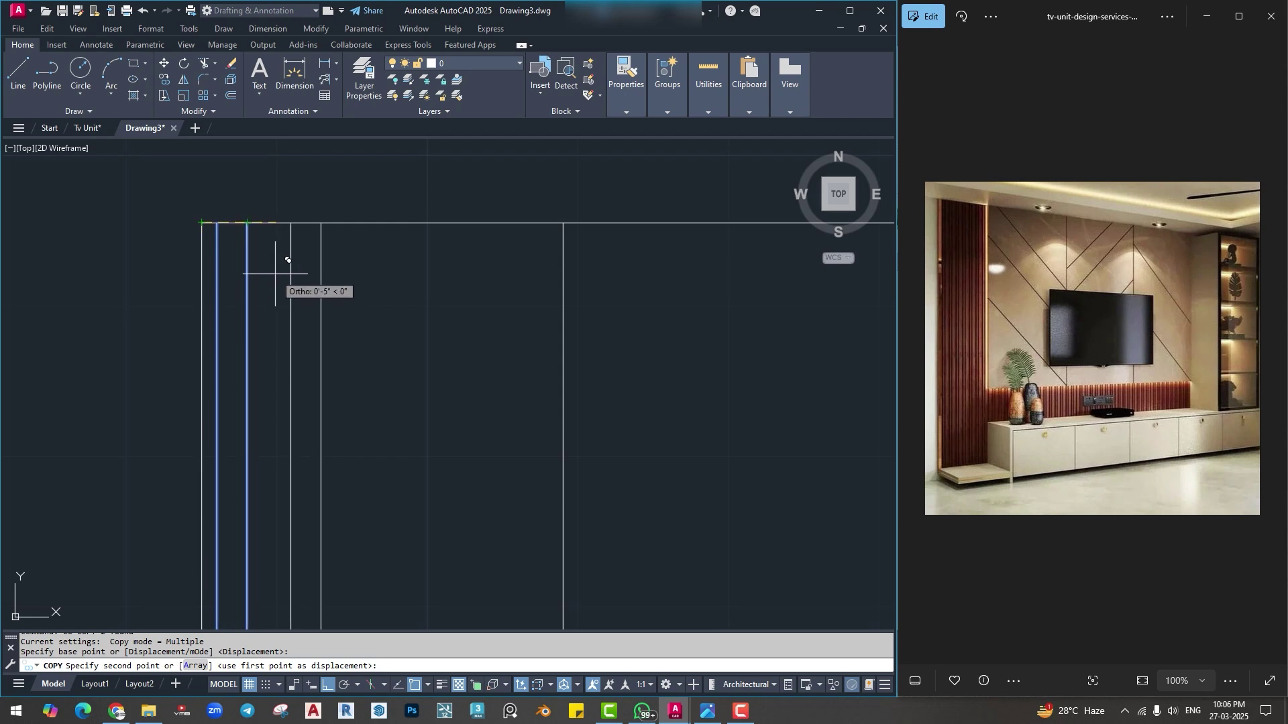
Try to array the two flute lines as 5 items with 8 inch spacing, and undo the array.
text(a)
key(Return)
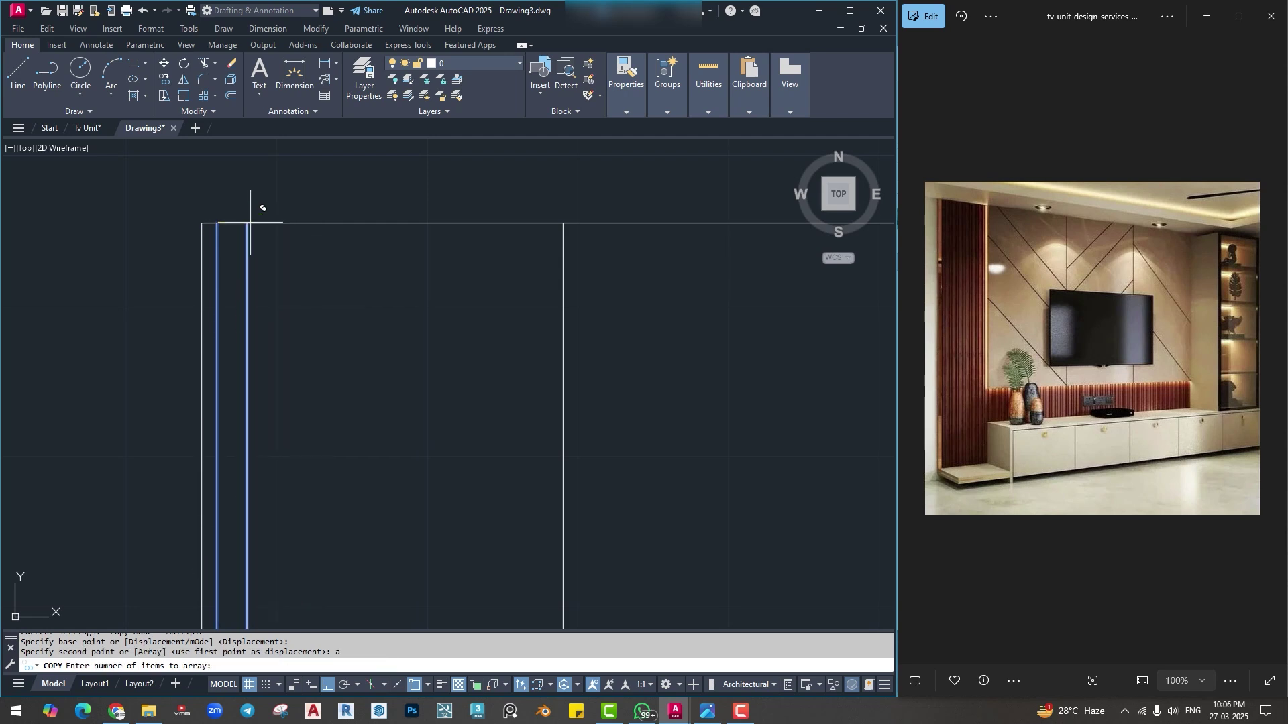
text(5)
key(Return)
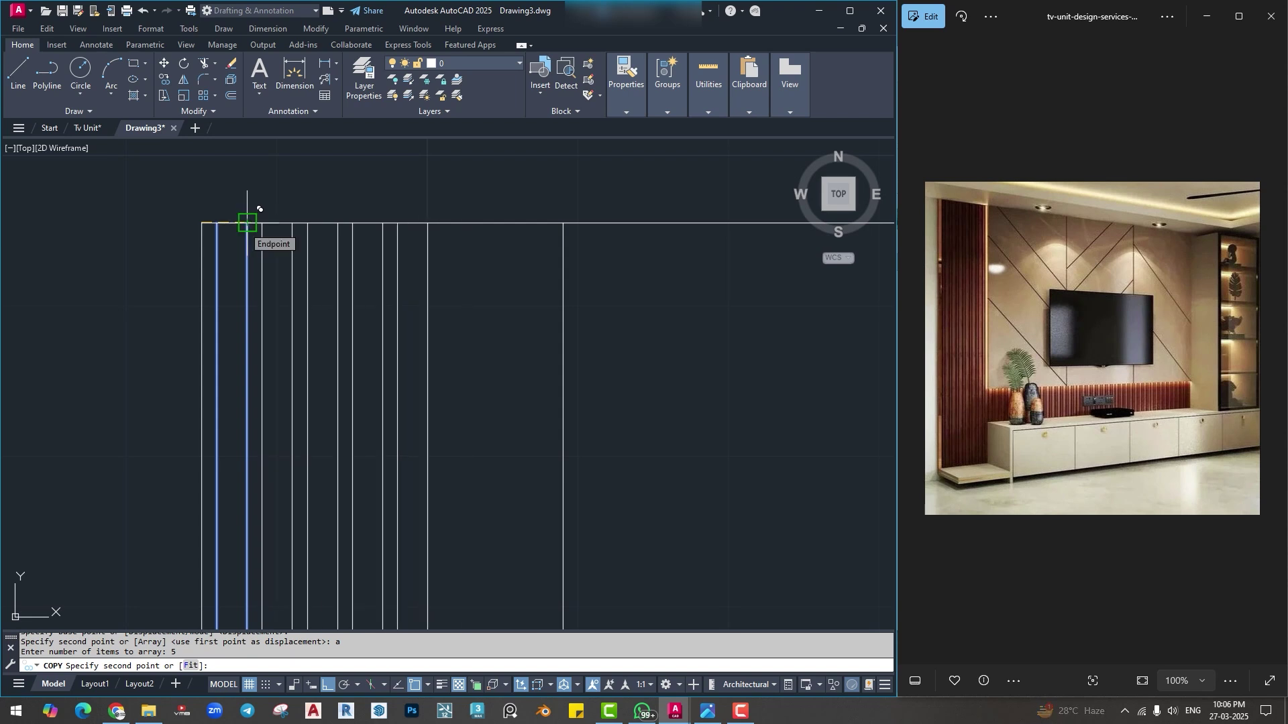
text(8)
key(Return)
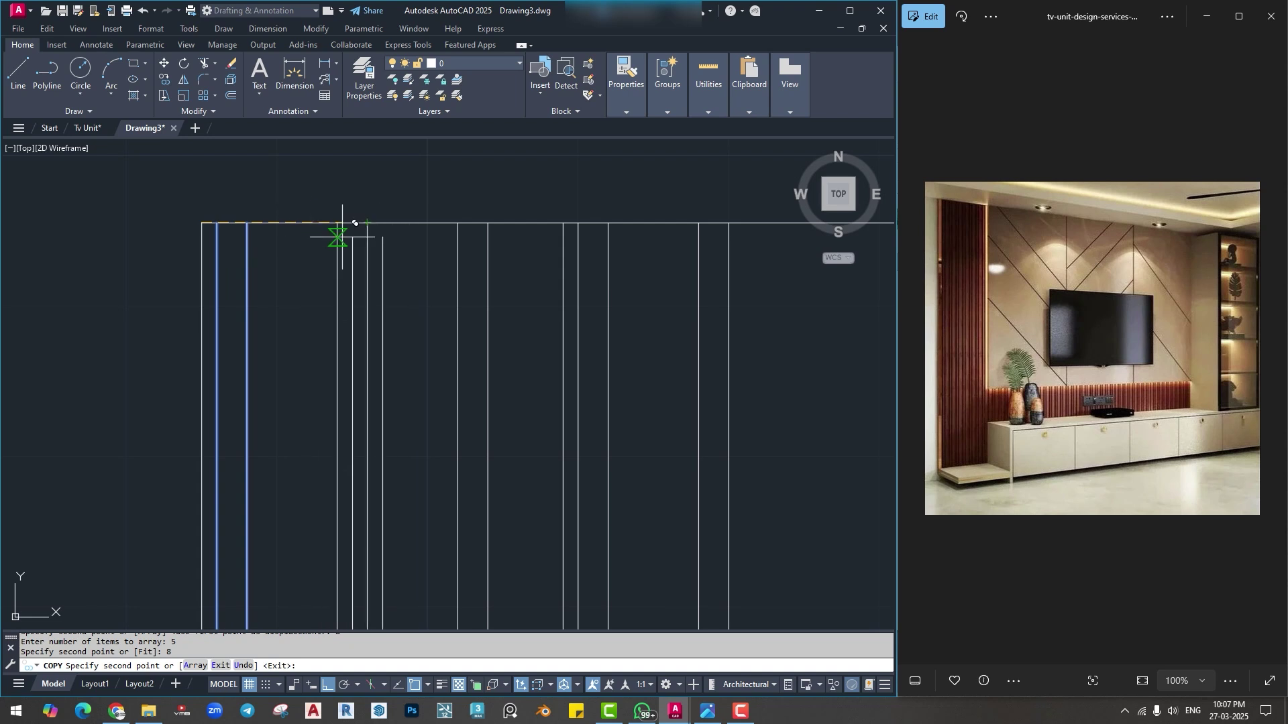
scroll(386, 266, down, 3)
key(ctrl+z)
scroll(385, 266, up, 2)
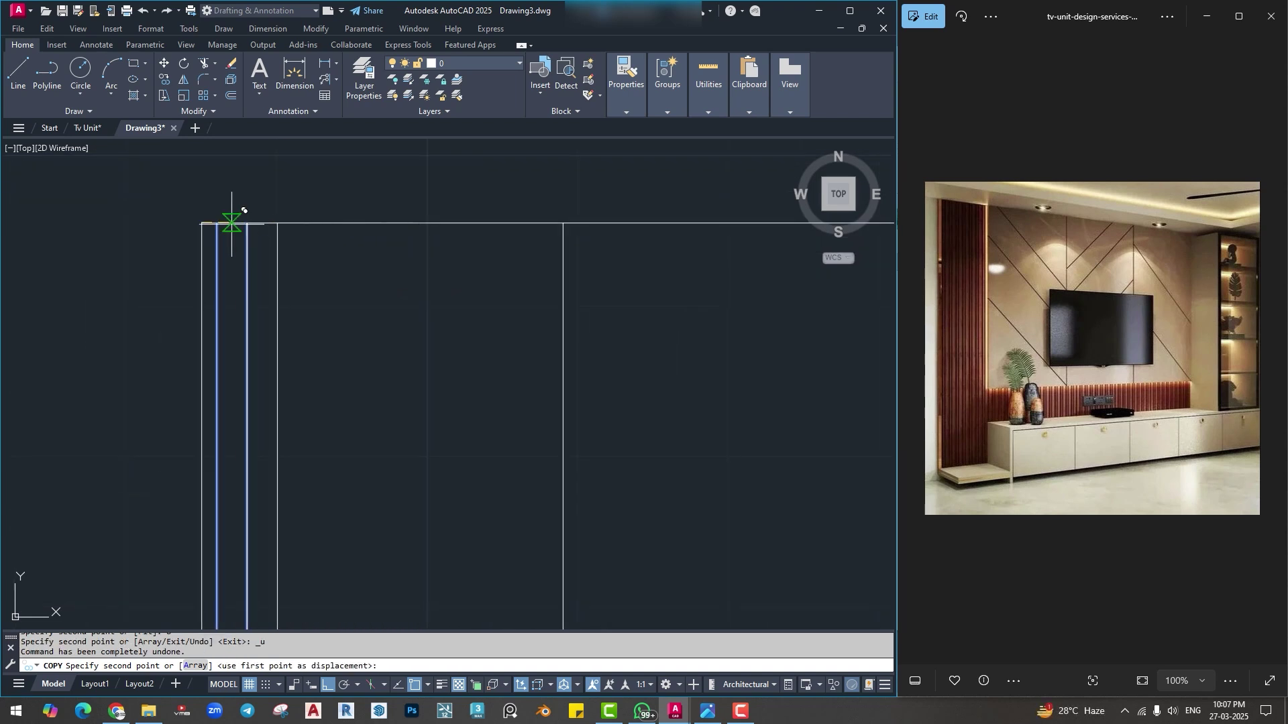
Array the two flute lines as 8 items across the tall panel, using the second flute line's top end as the spacing point.
text(a)
key(Return)
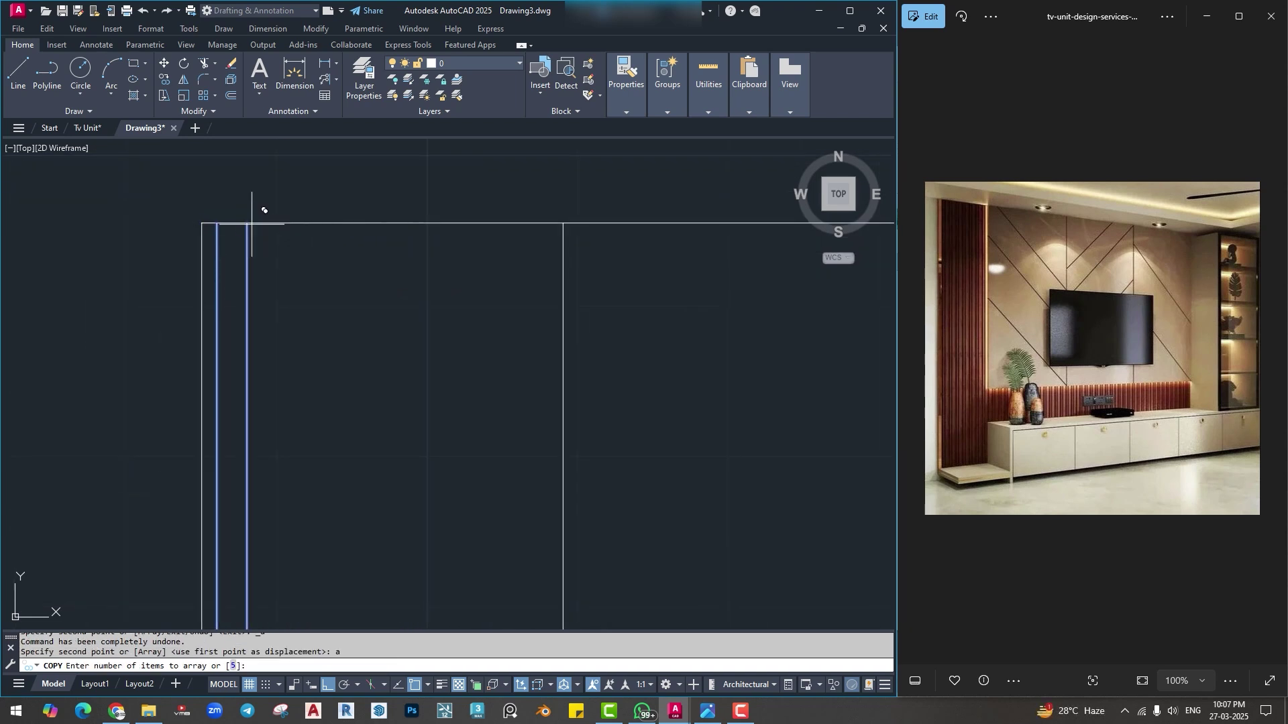
text(8)
key(Return)
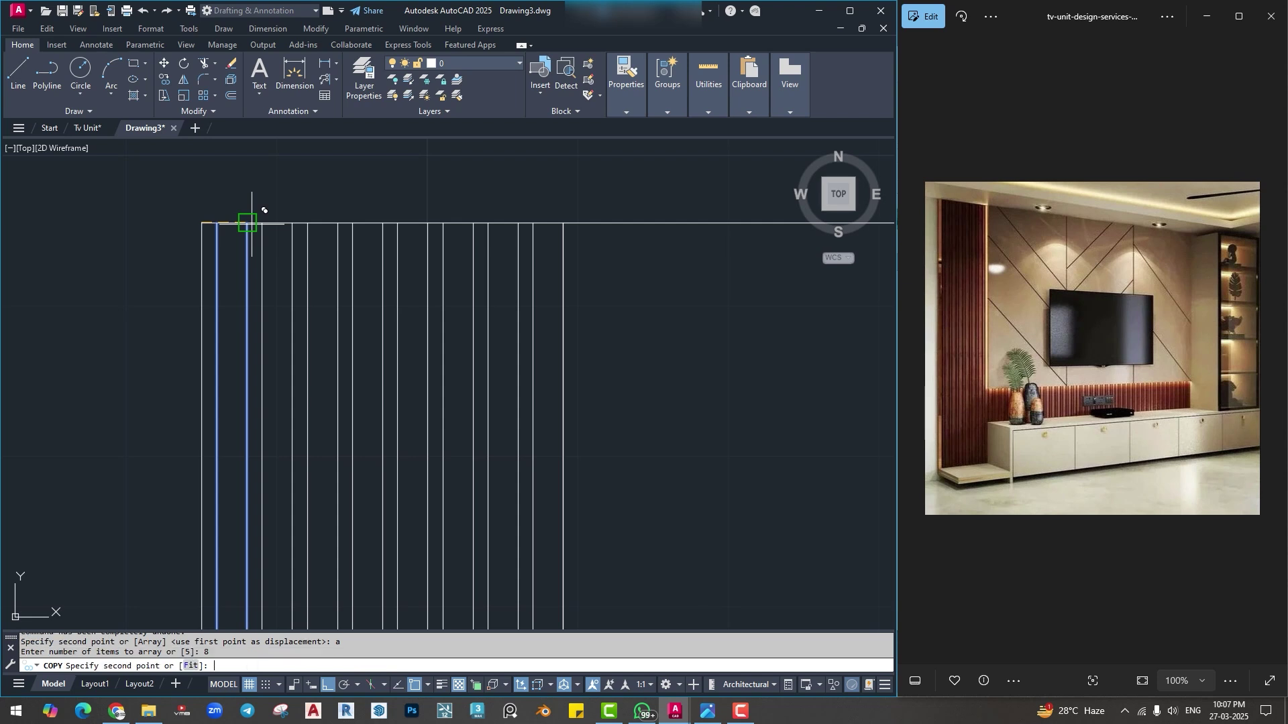
click(247, 223)
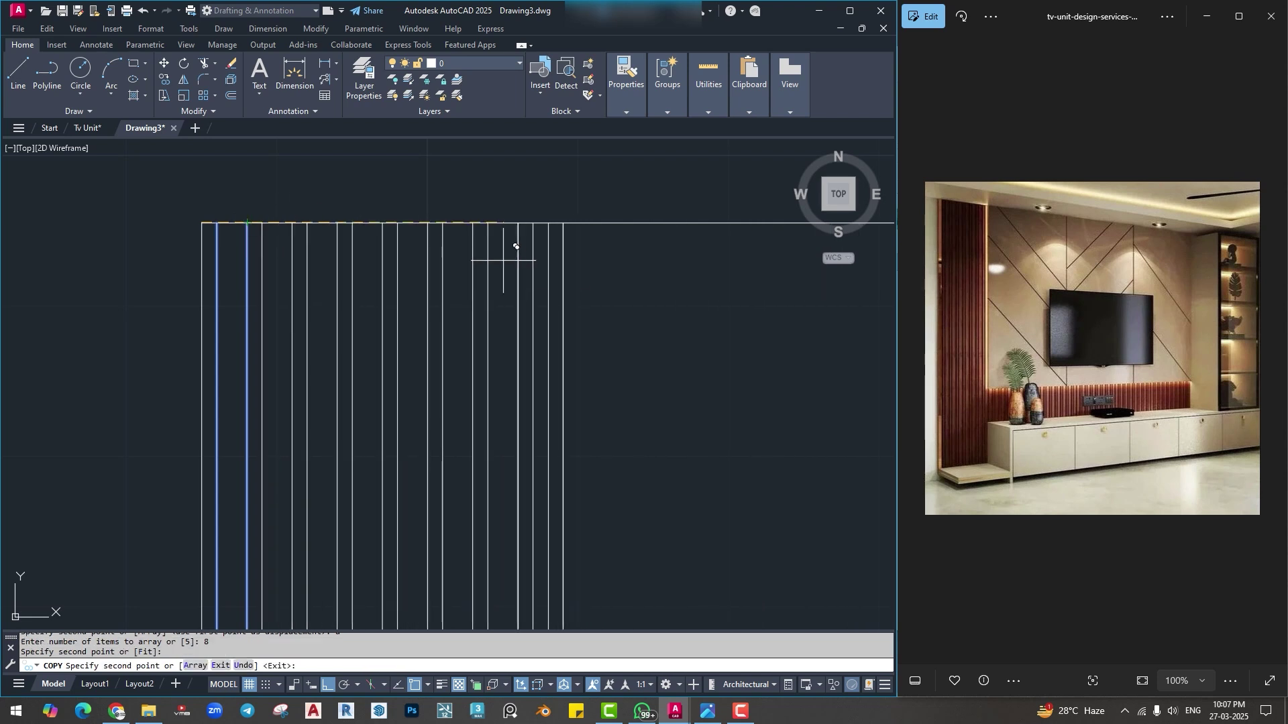
key(Escape)
Try to offset the tall panel's inner vertical line 1 inch toward the low fluted band, and undo the offset.
scroll(511, 272, down, 2)
middle_drag(549, 374, 478, 194)
middle_drag(509, 521, 508, 268)
middle_drag(494, 526, 494, 484)
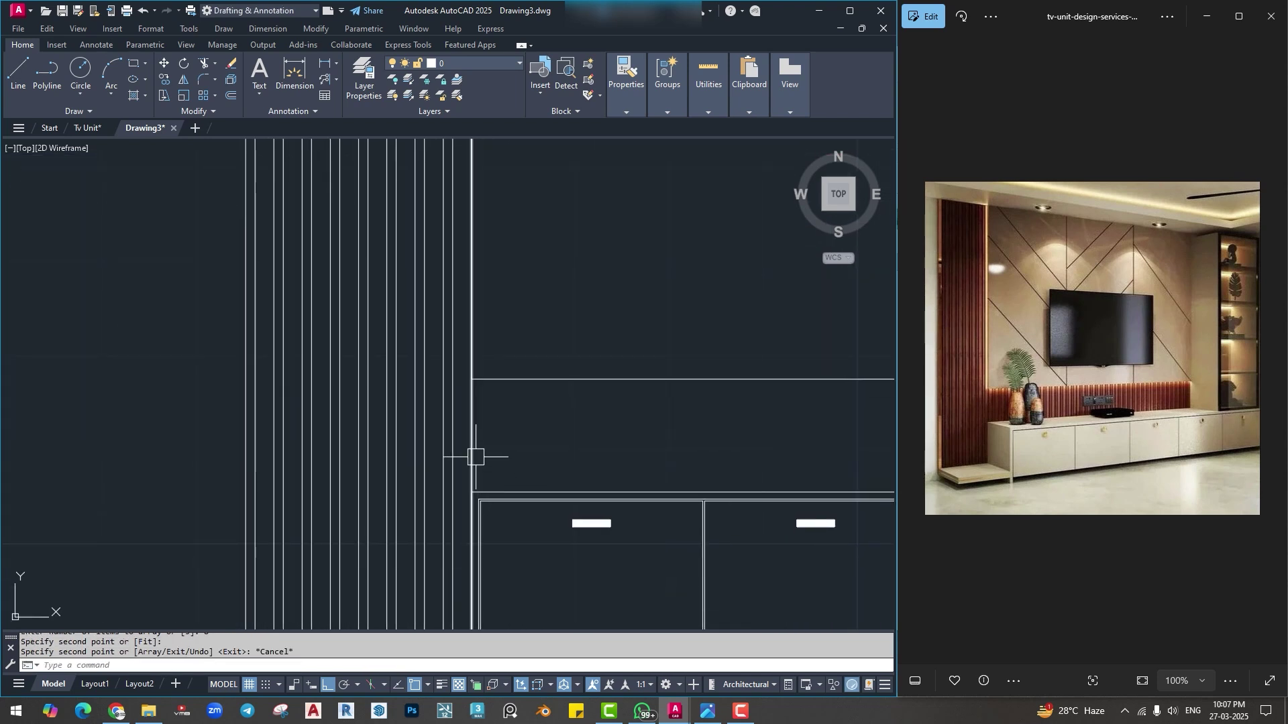
key(Escape)
key(Escape)
key(Escape)
text(o)
key(Return)
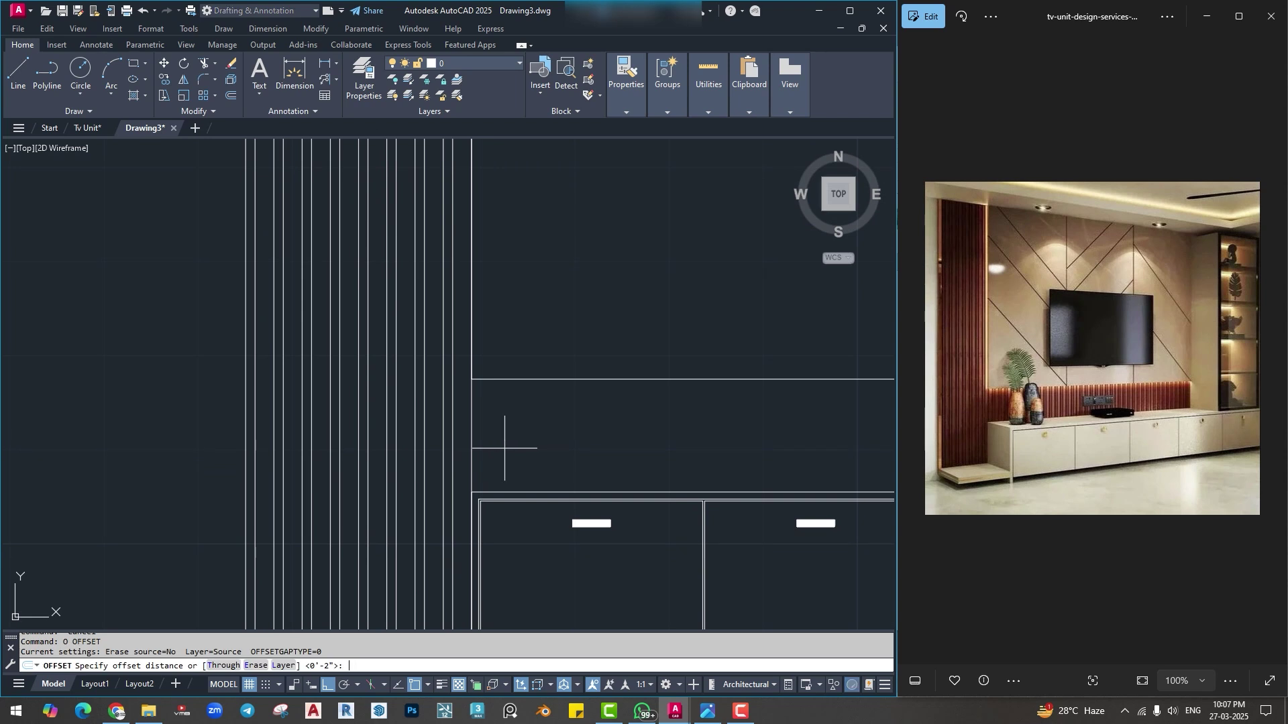
text(1)
key(Return)
click(472, 439)
click(522, 430)
key(Escape)
key(Escape)
key(Escape)
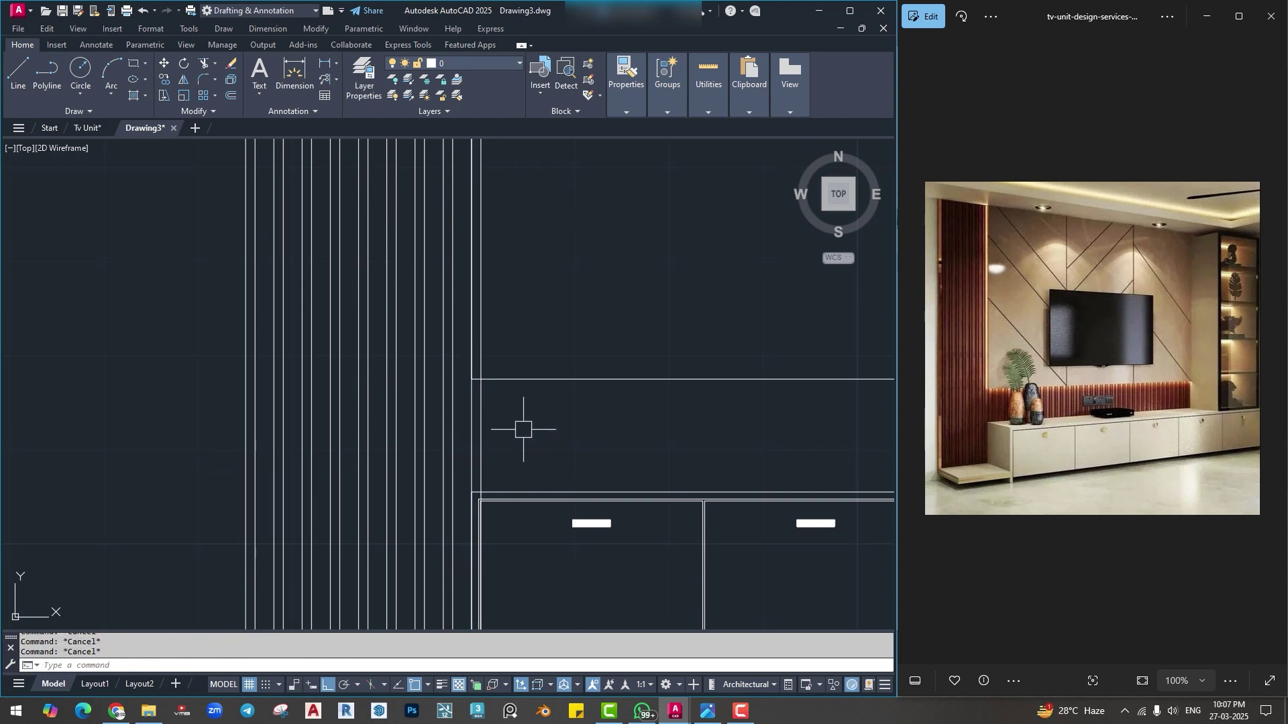
key(ctrl+z)
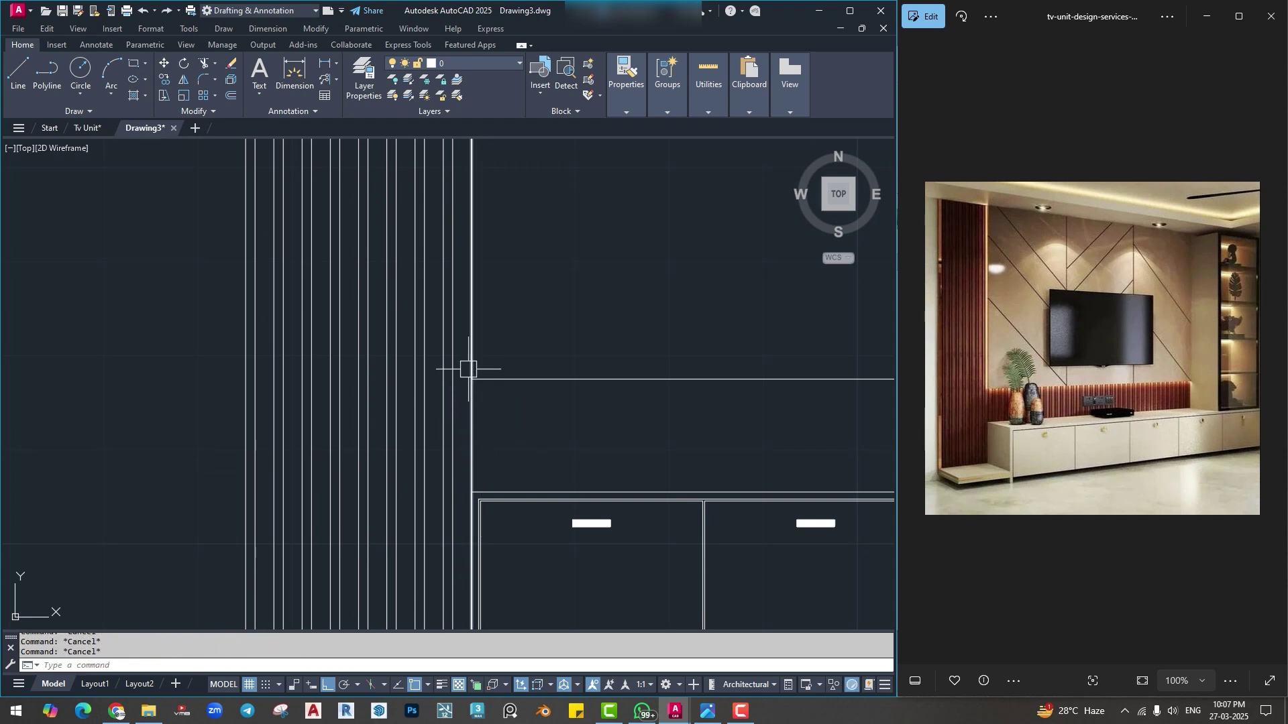
Trim the overlapping vertical line at the tall panel's inner edge so that a segment spans just the low band's height.
text(tr)
key(Return)
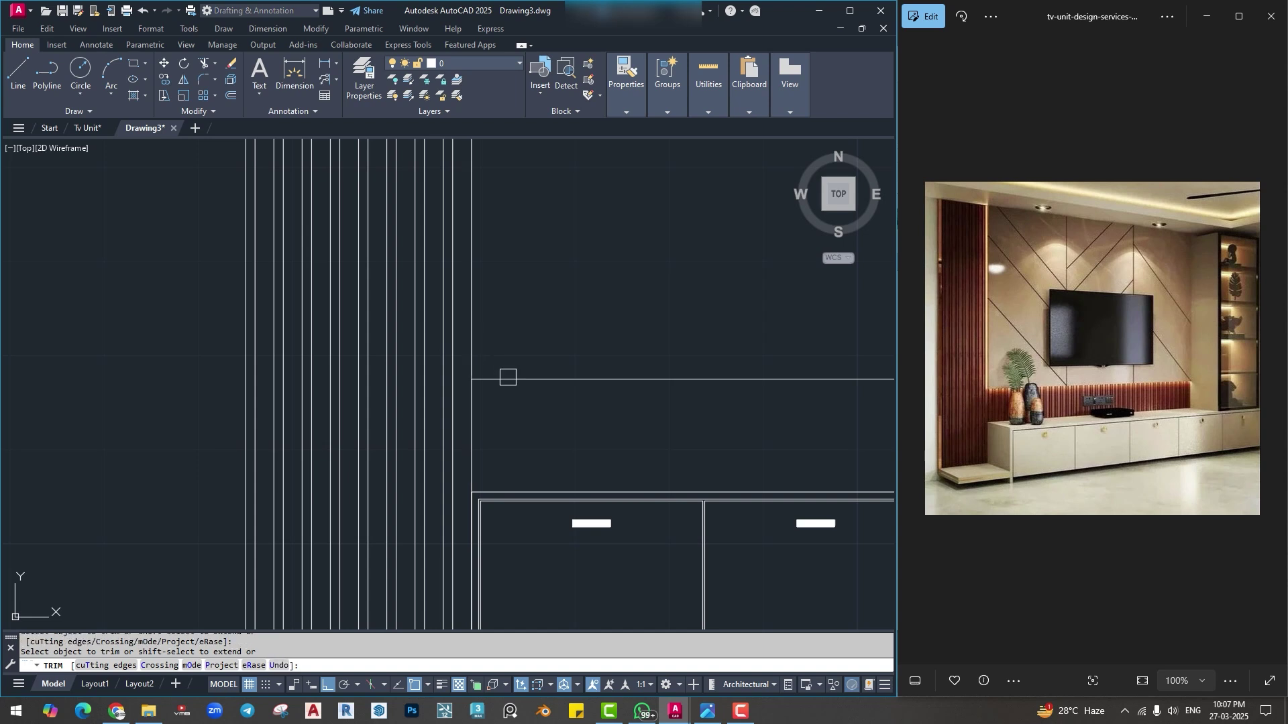
scroll(506, 451, up, 4)
key(Escape)
click(479, 340)
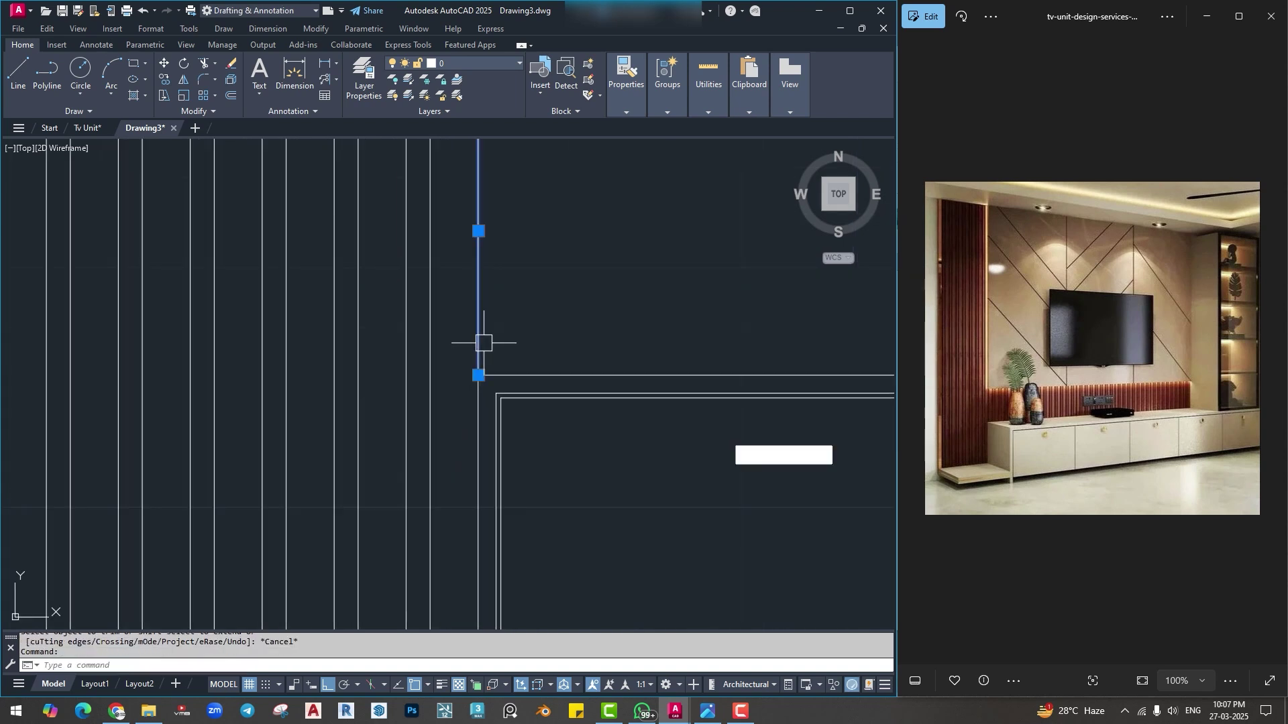
middle_drag(551, 290, 549, 423)
key(Escape)
Offset the low band's left edge 1 inch inward as its first flute line.
text(o)
key(Return)
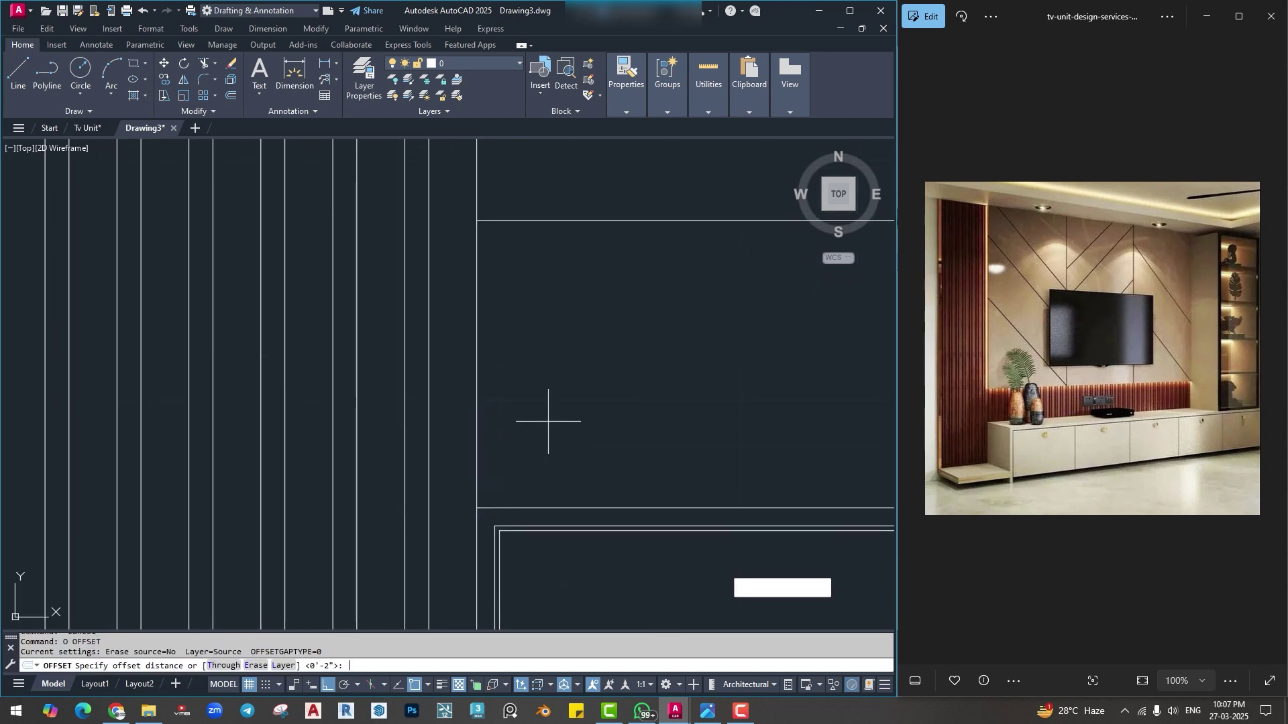
text(1)
key(Return)
click(471, 356)
click(540, 356)
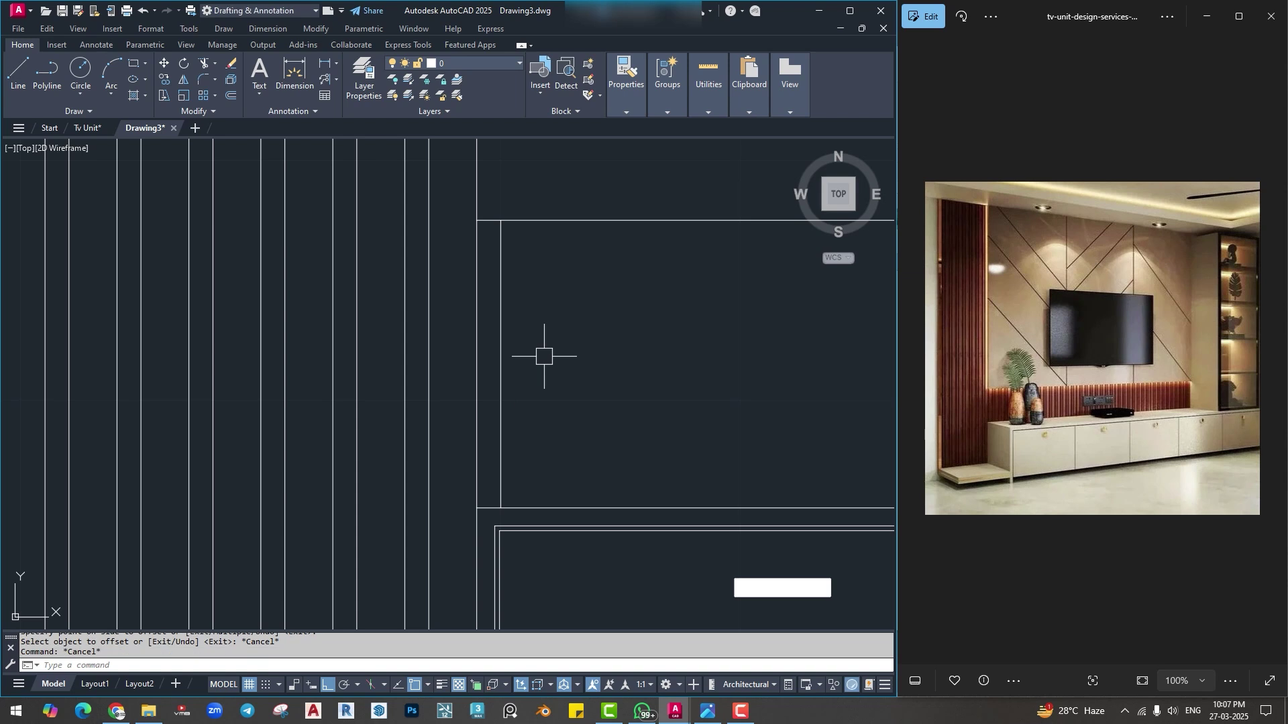
key(Return)
Offset the low band's first flute line 2 inches further into the band.
text(o)
key(Return)
text(2)
key(Return)
click(506, 359)
click(577, 362)
scroll(480, 414, down, 2)
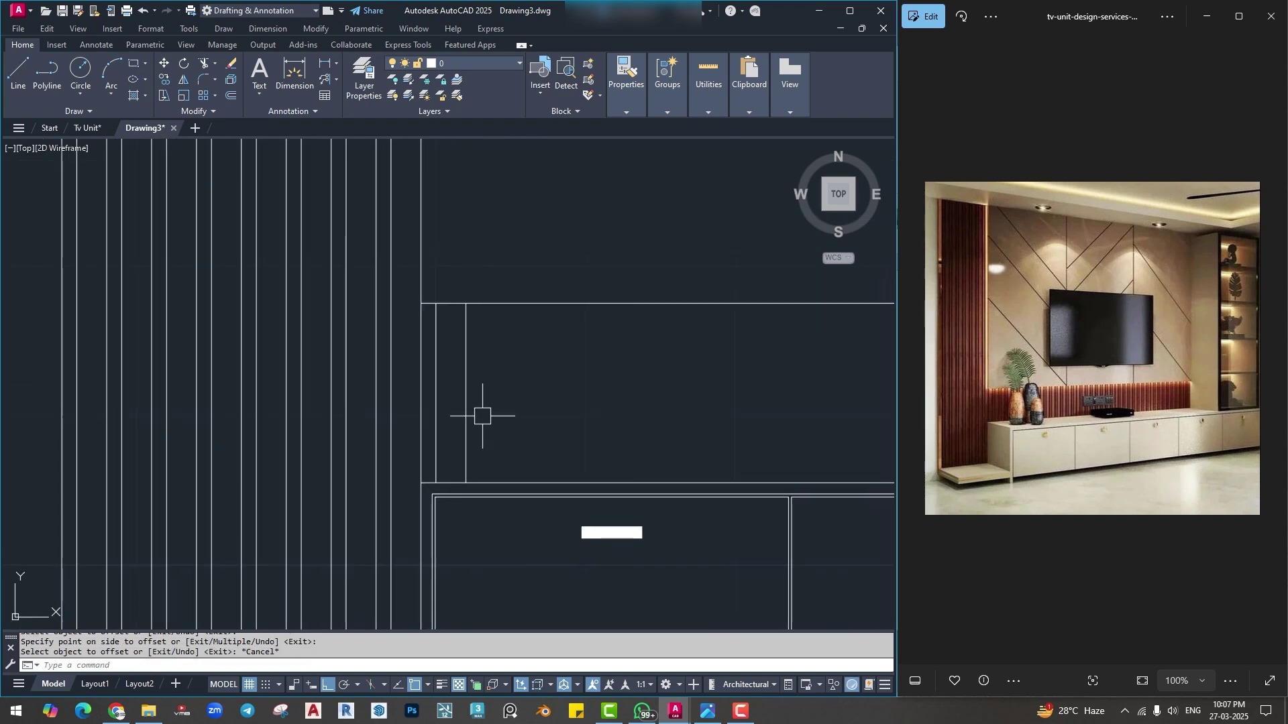
key(Escape)
key(Escape)
text(co)
key(Return)
click(445, 356)
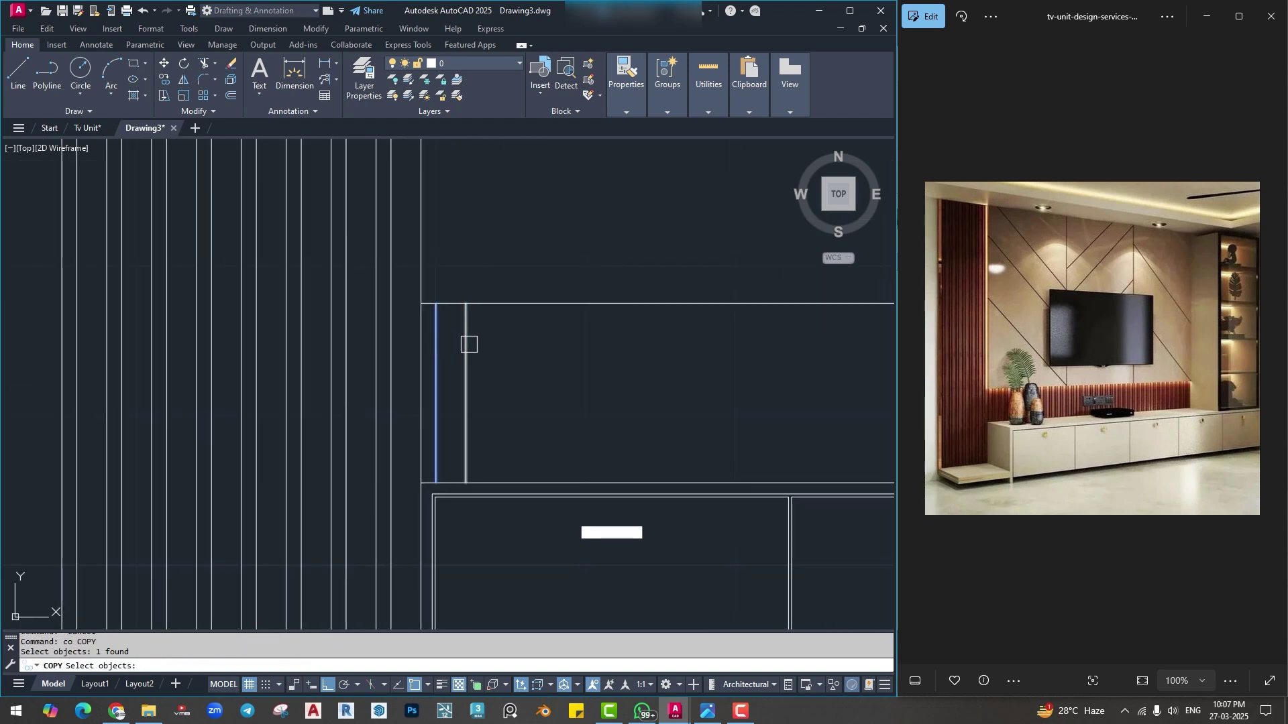
click(469, 342)
key(Return)
click(421, 303)
scroll(469, 290, down, 3)
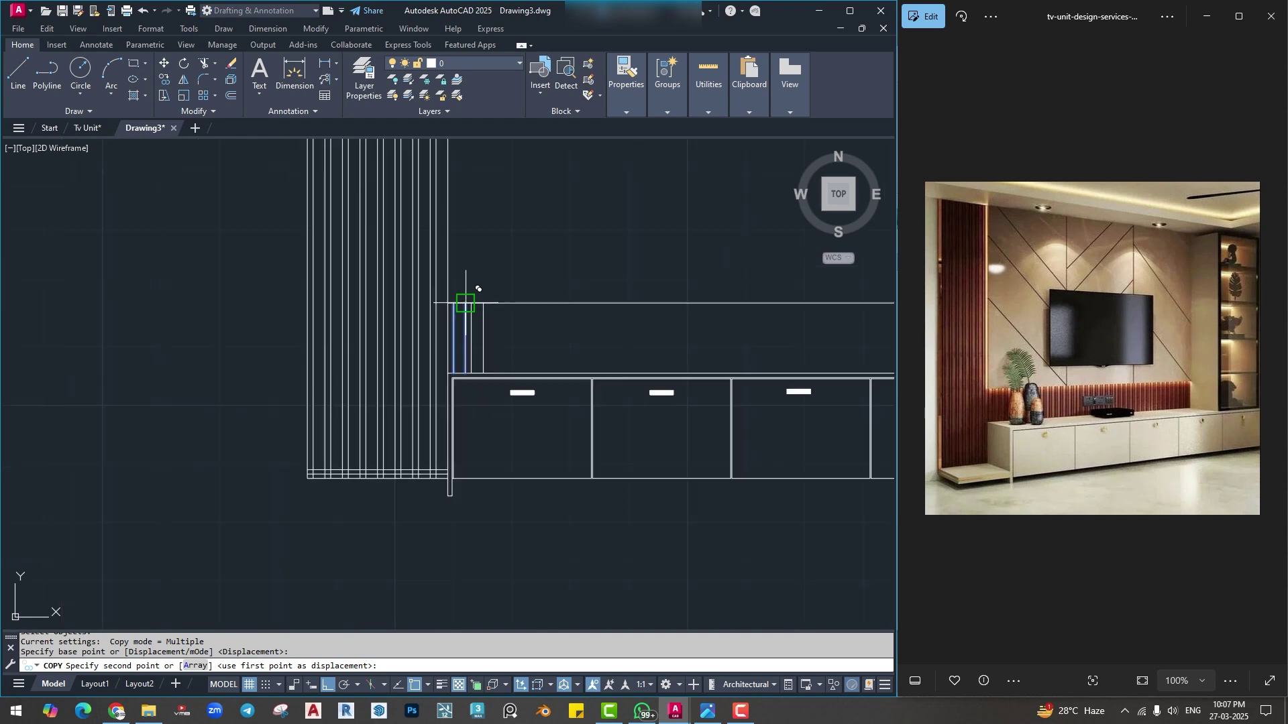
scroll(268, 362, down, 1)
scroll(245, 345, up, 3)
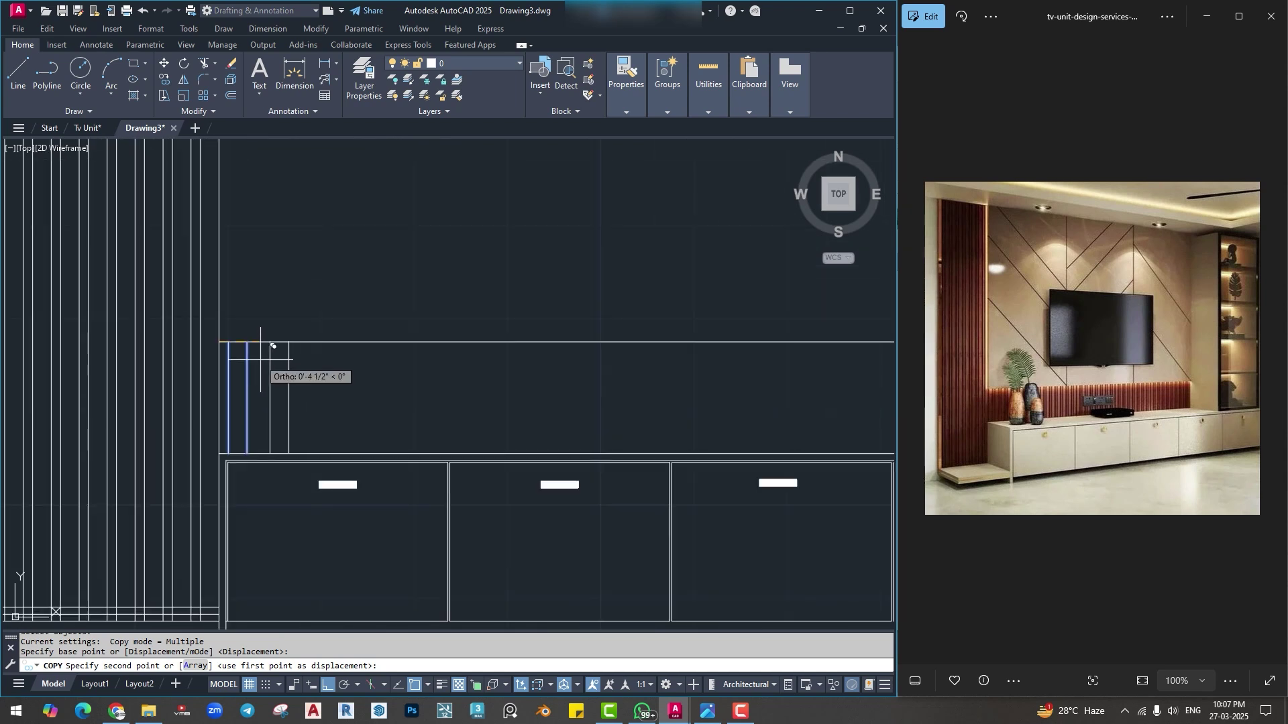
text(a)
key(Return)
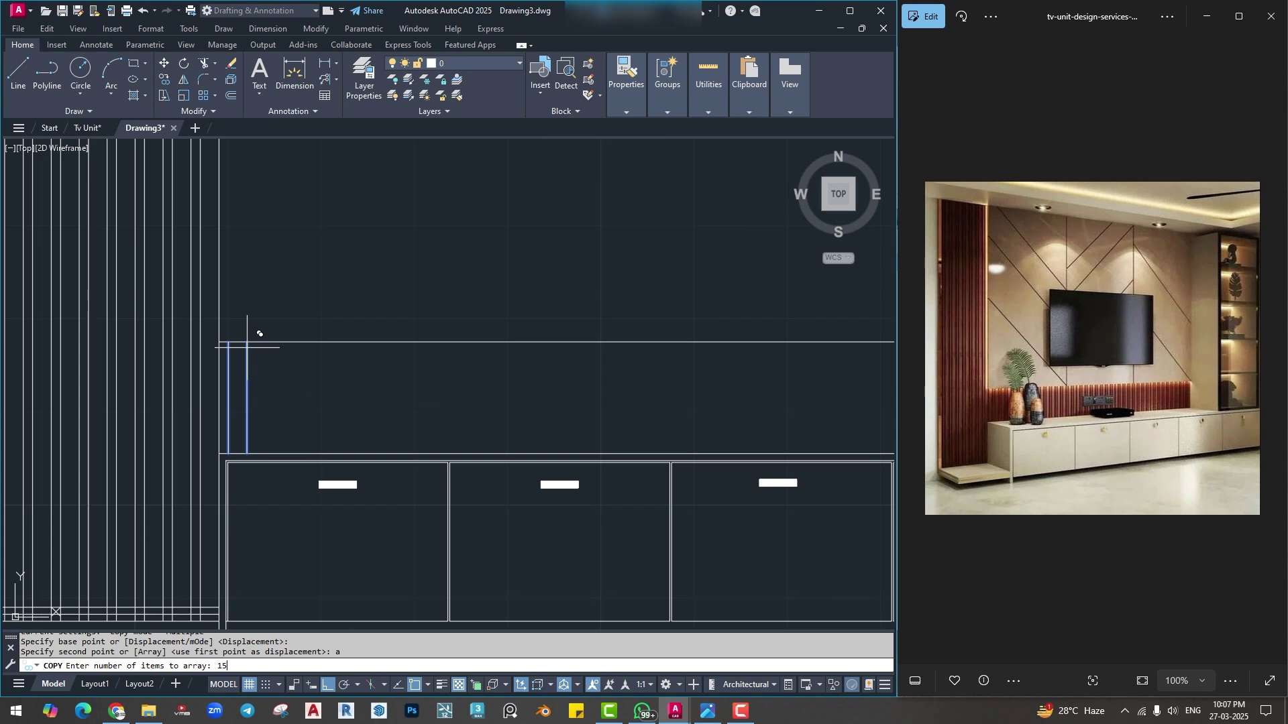
key(Return)
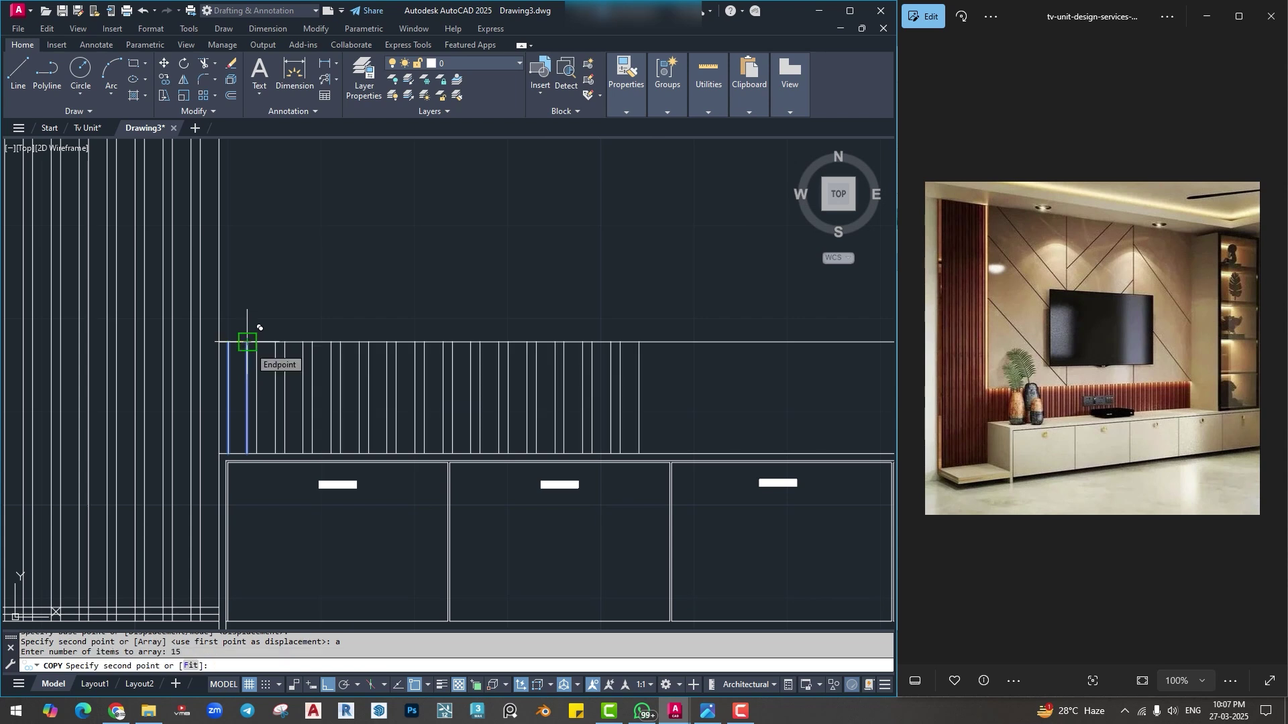
key(Escape)
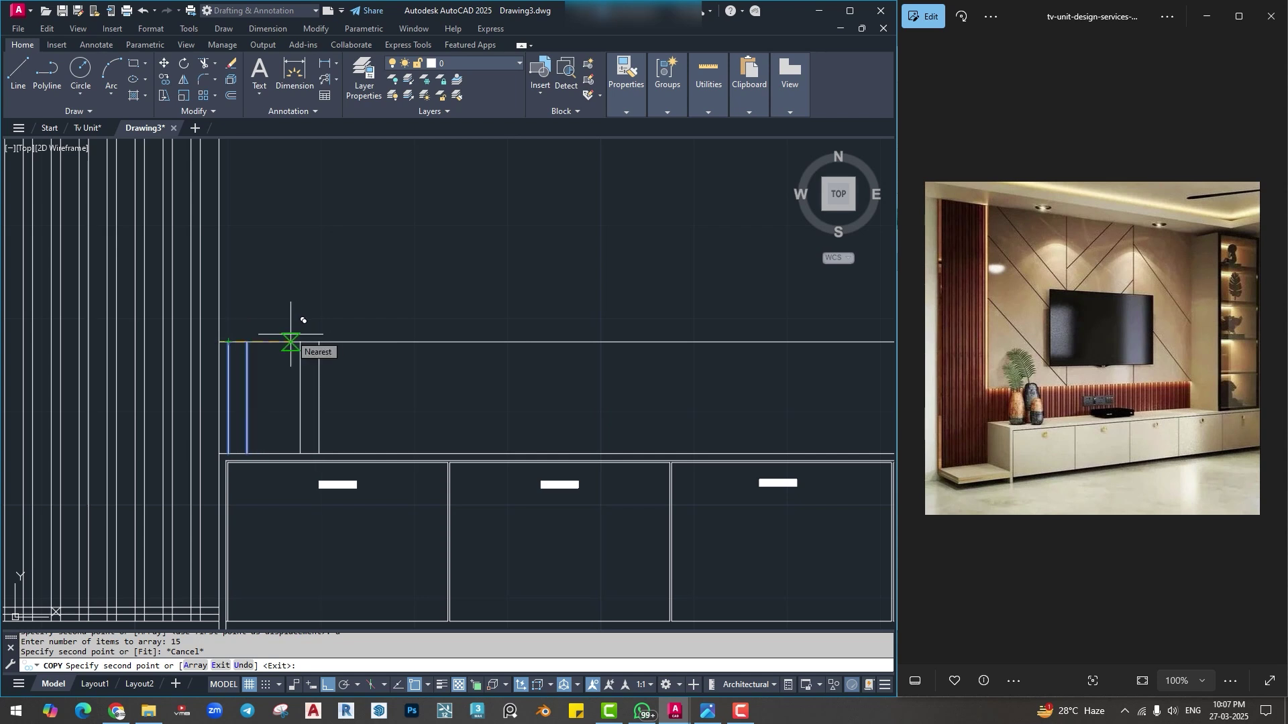
key(Escape)
key(Escape)
key(Escape)
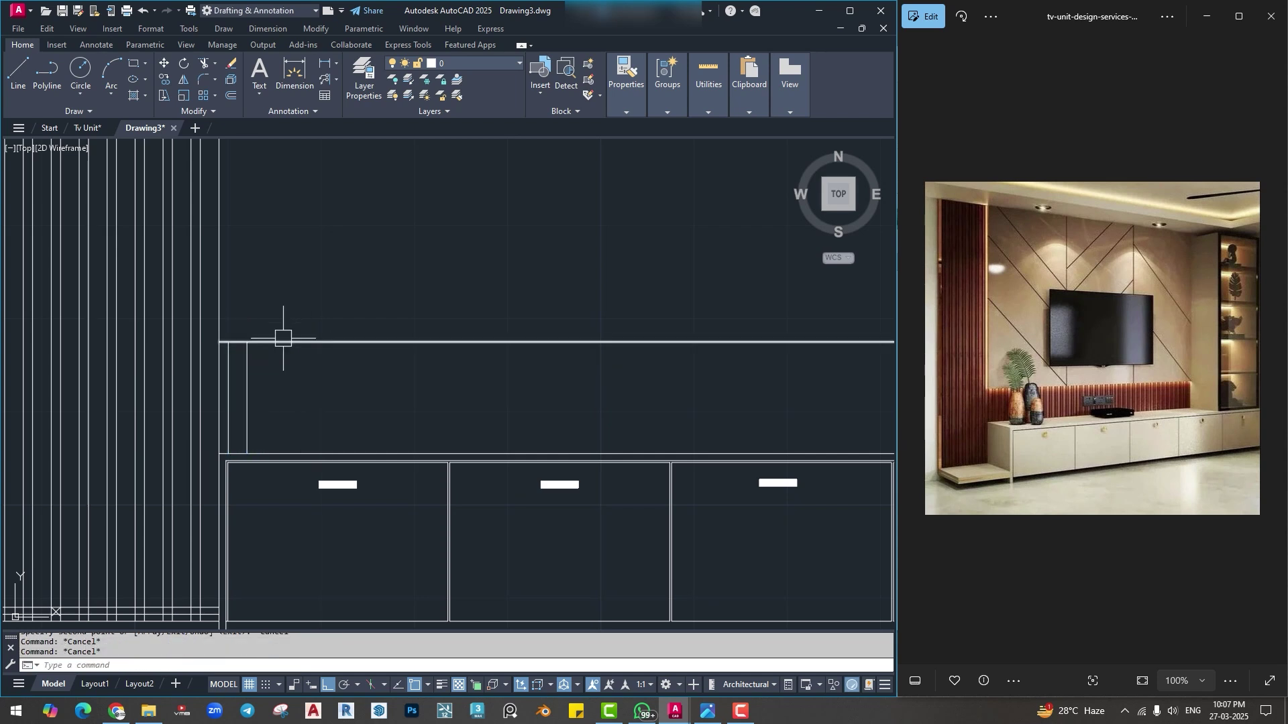
Copy the low band's two flute lines from the band's upper-left corner to the second flute line's top end.
text(co)
key(Return)
click(247, 384)
click(228, 384)
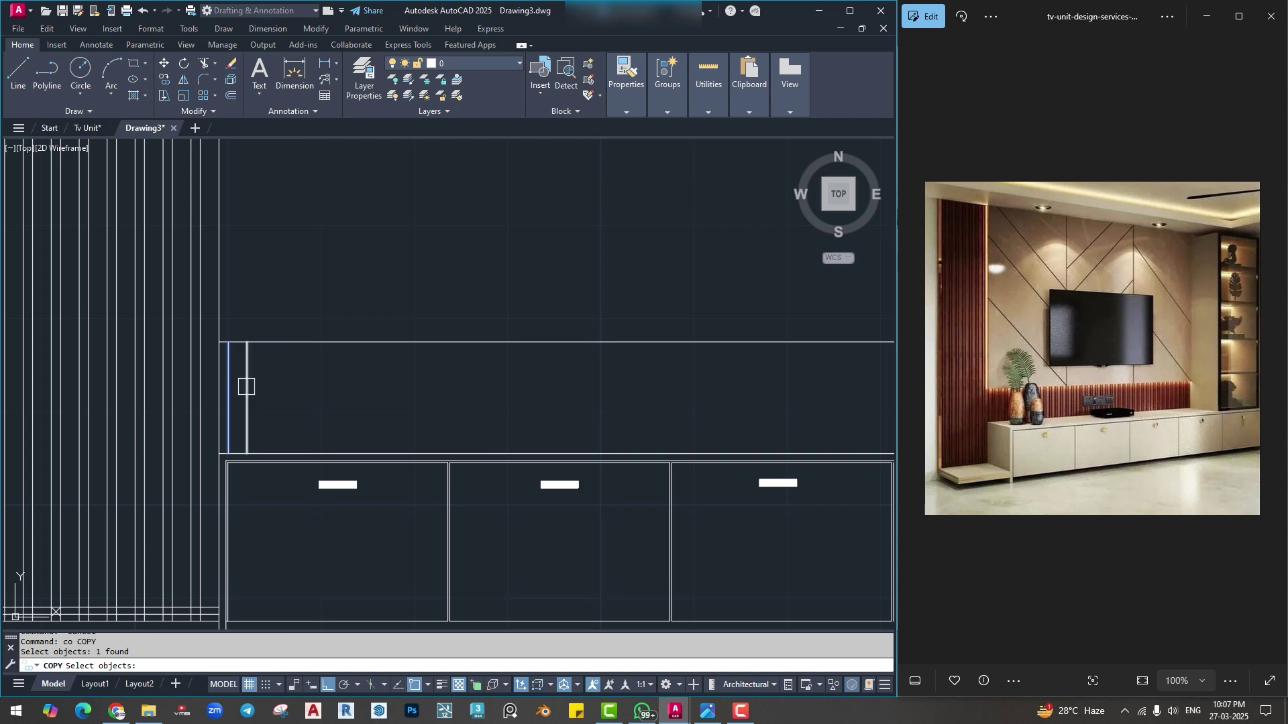
key(Return)
click(220, 342)
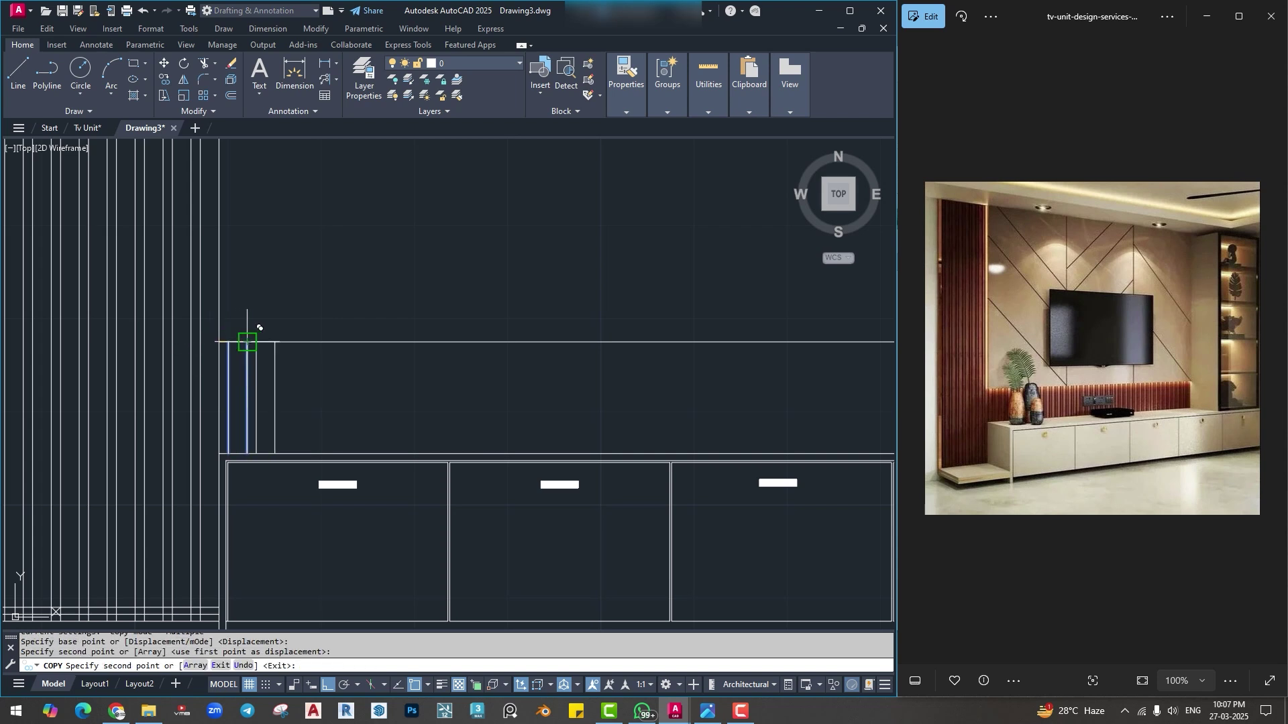
Array the flute pair as 25 items along the low band, using the second flute line's top end as the spacing point.
text(a)
key(Return)
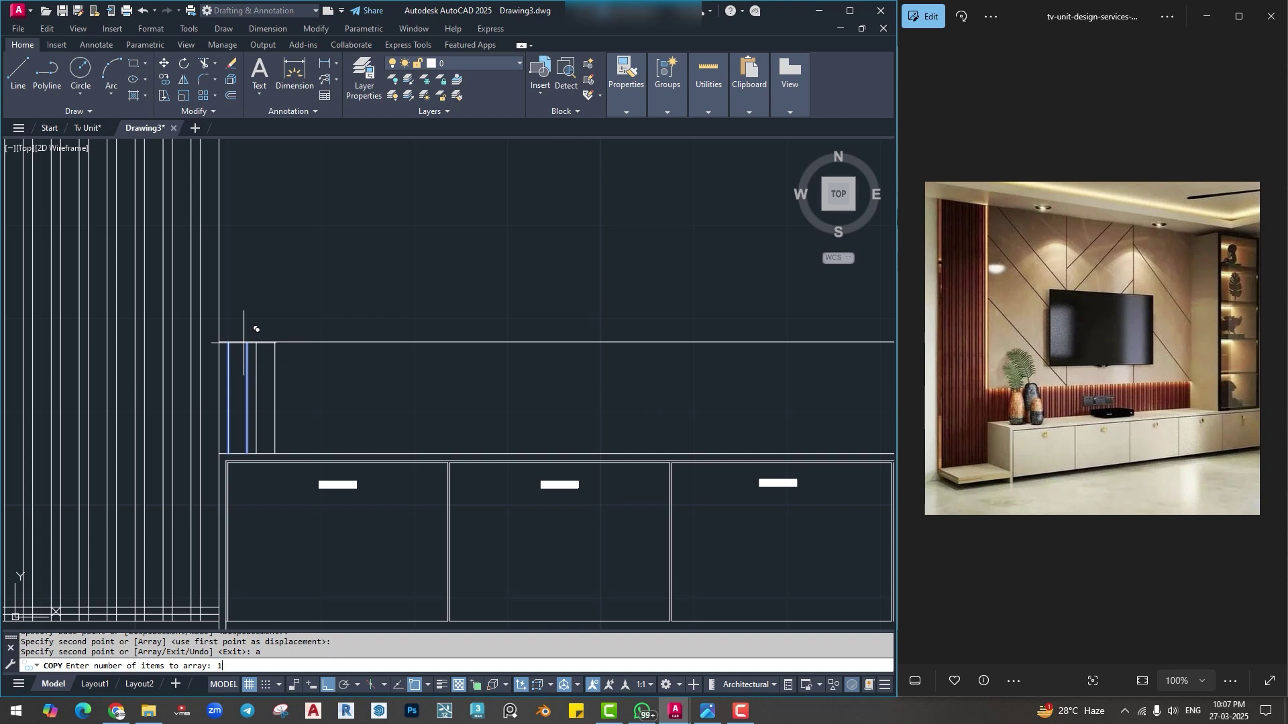
text(25)
key(Return)
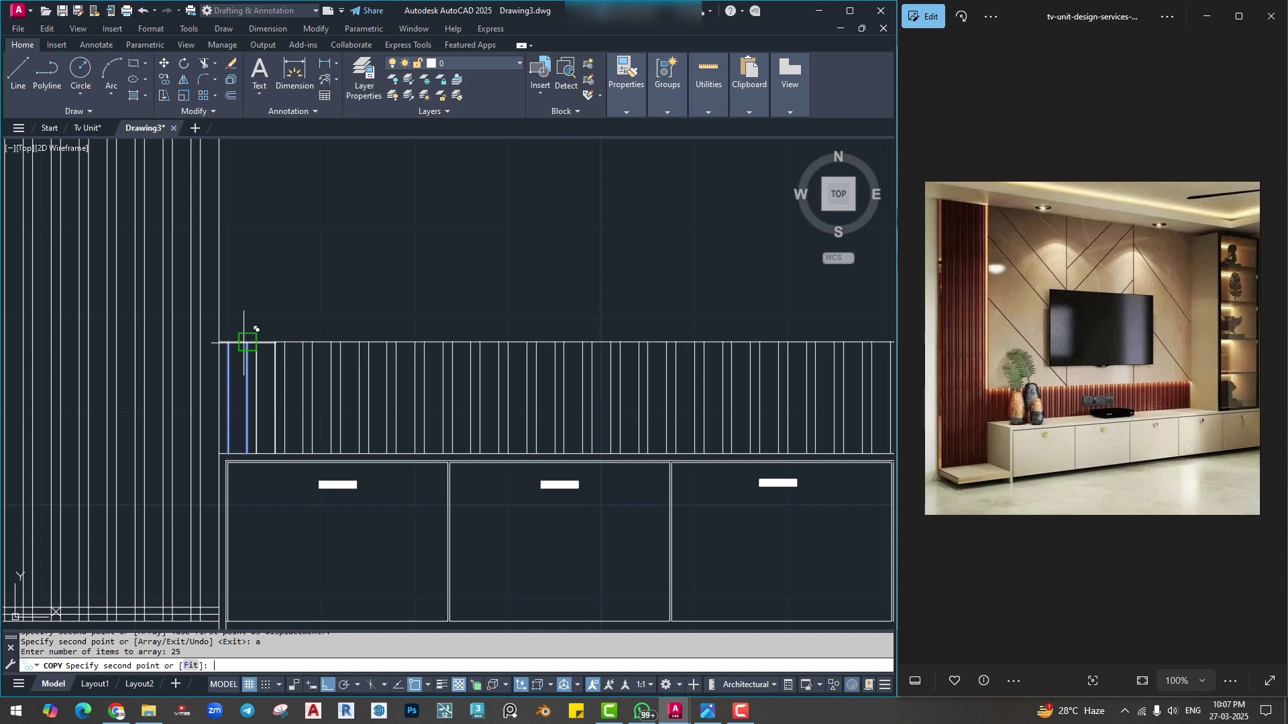
scroll(255, 330, down, 3)
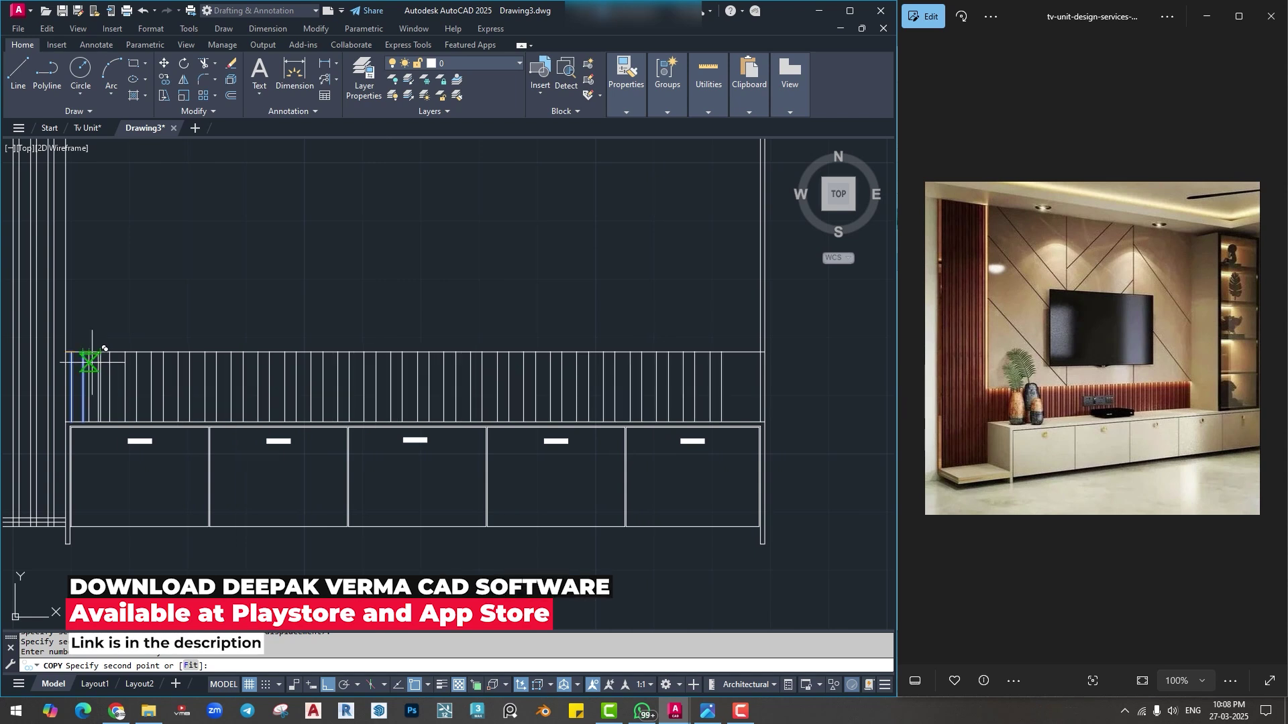
click(89, 352)
scroll(90, 348, up, 4)
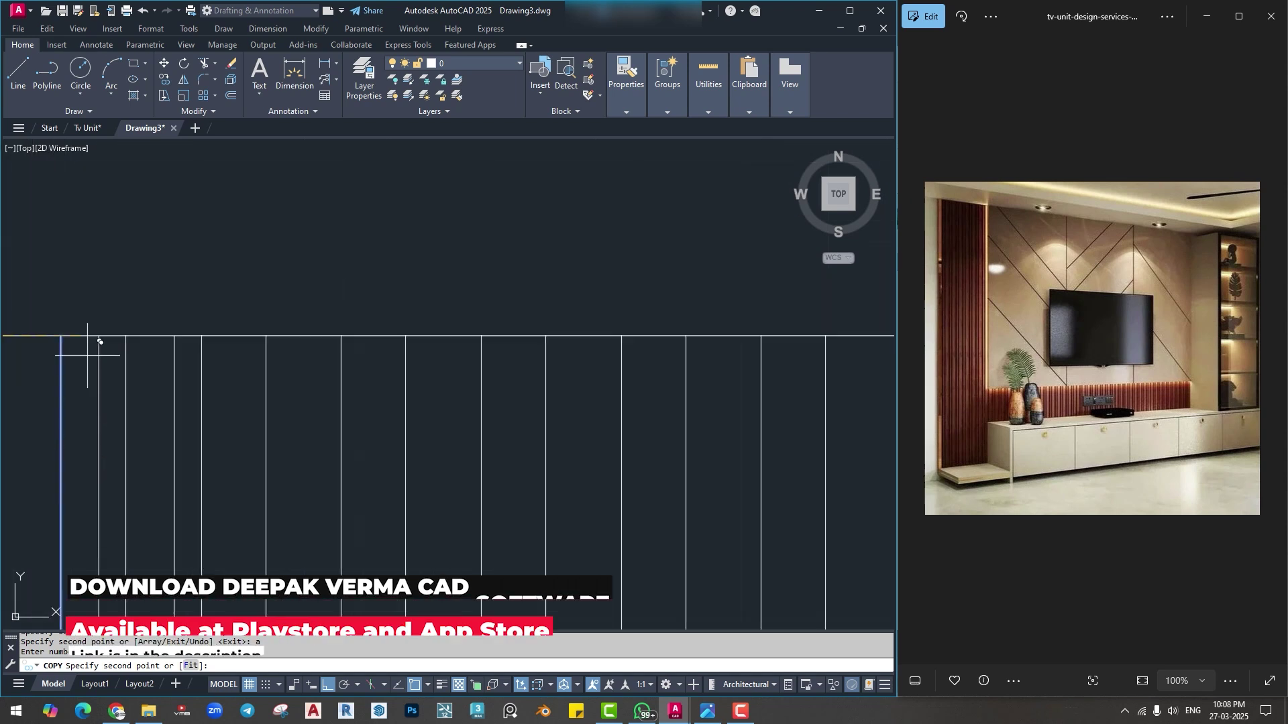
scroll(546, 454, down, 5)
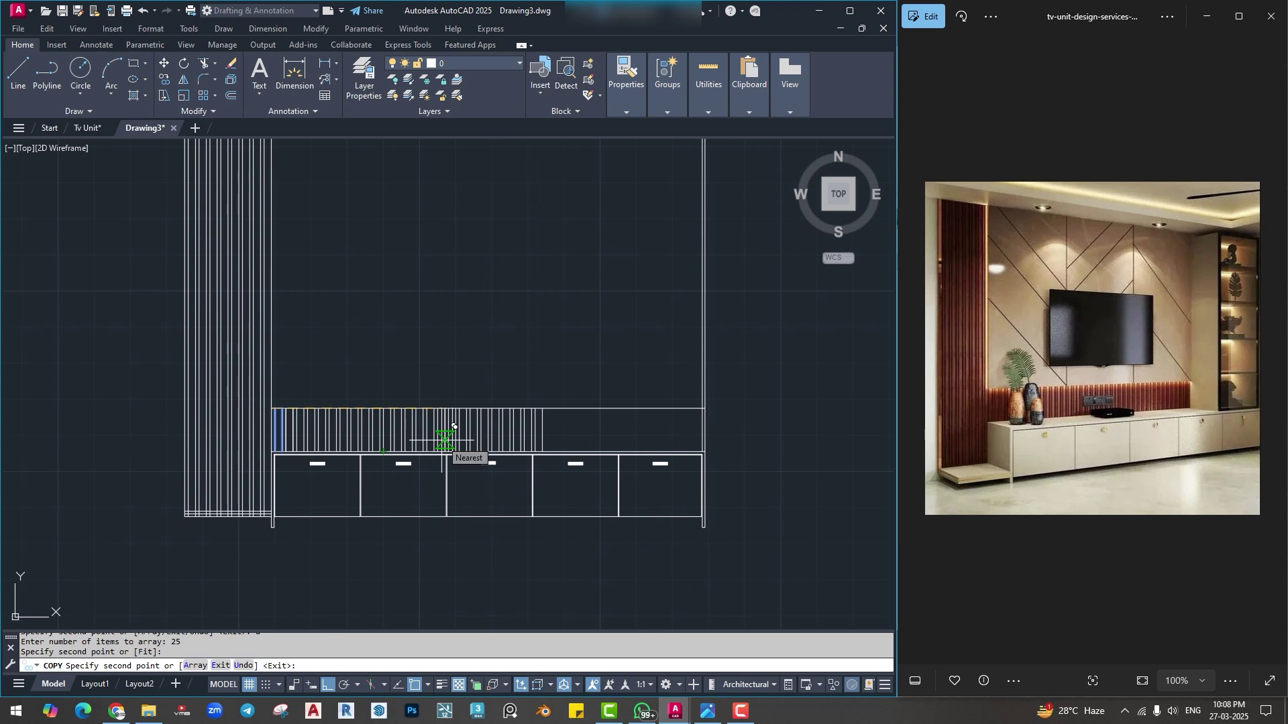
text(a)
key(Return)
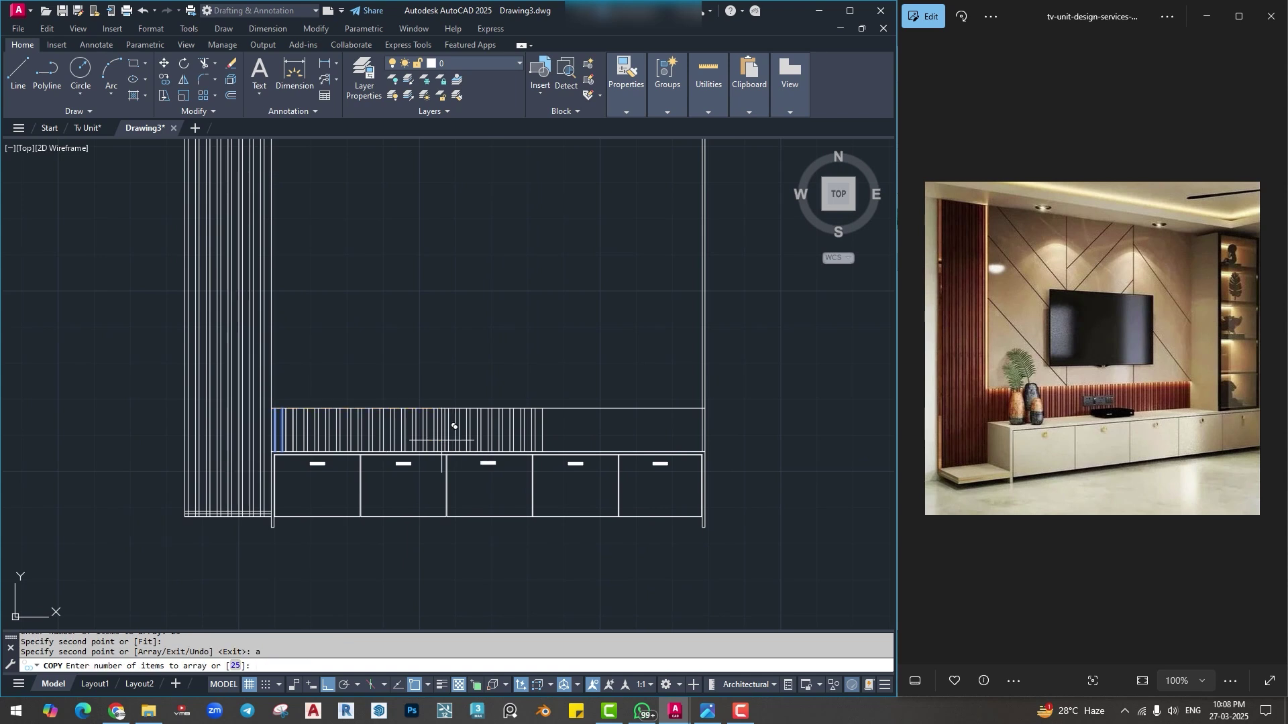
text(10)
key(Return)
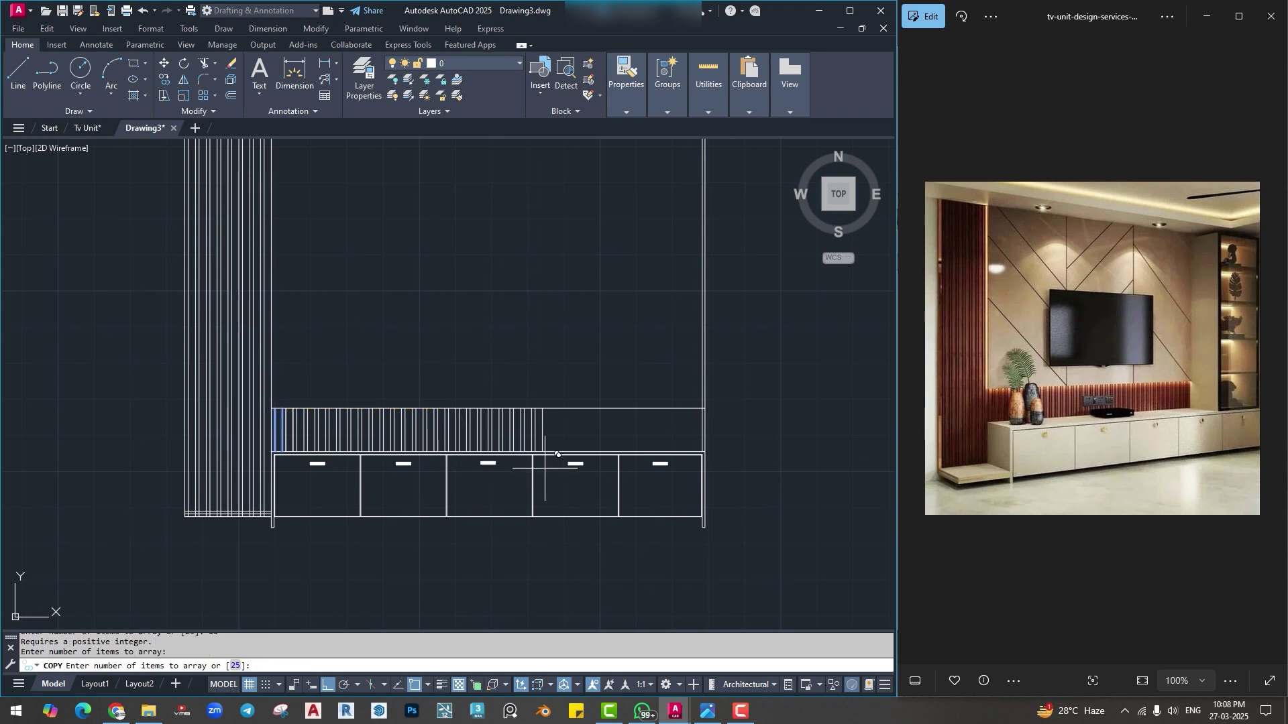
key(Escape)
key(Escape)
Copy the low band's last flute pair as a 10-item array continuing right, spaced from the preceding line's top end to the last line's top end.
scroll(535, 431, up, 6)
scroll(353, 454, down, 2)
mouse_move(458, 419)
middle_down()
mouse_move(353, 454)
mouse_move(308, 414)
middle_up()
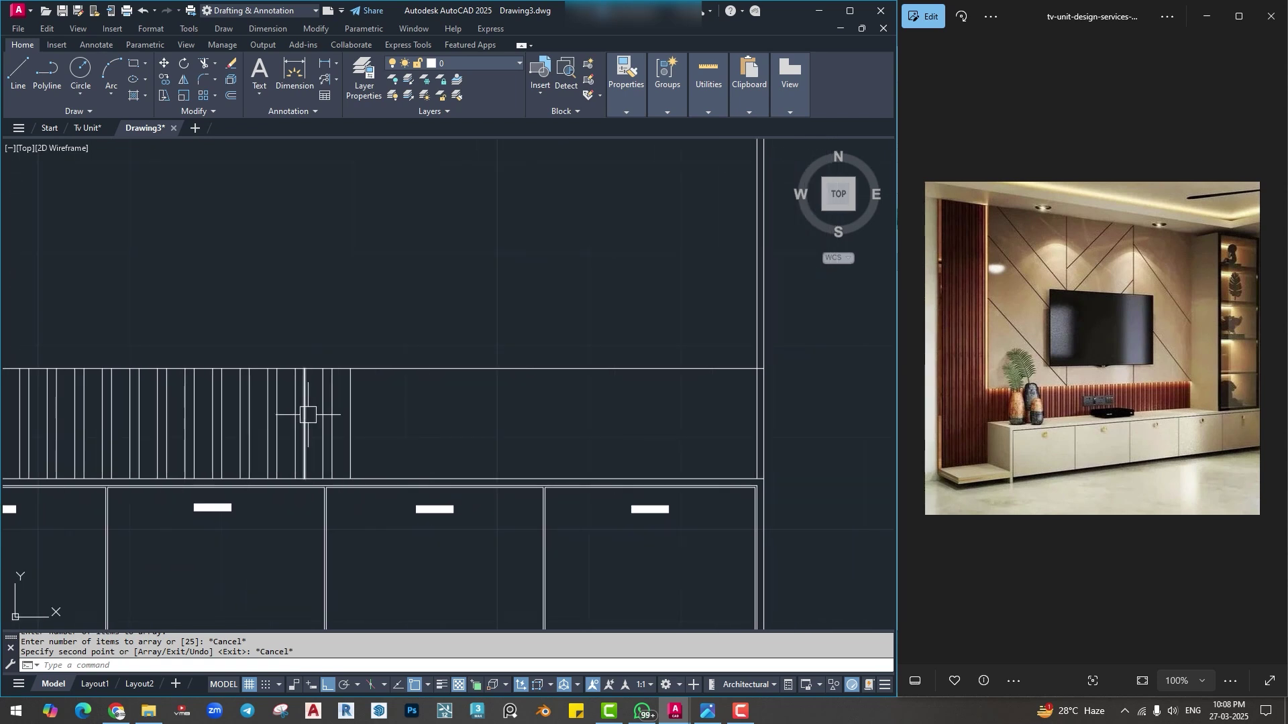
key(Escape)
text(co)
key(Return)
click(333, 405)
click(351, 400)
key(Return)
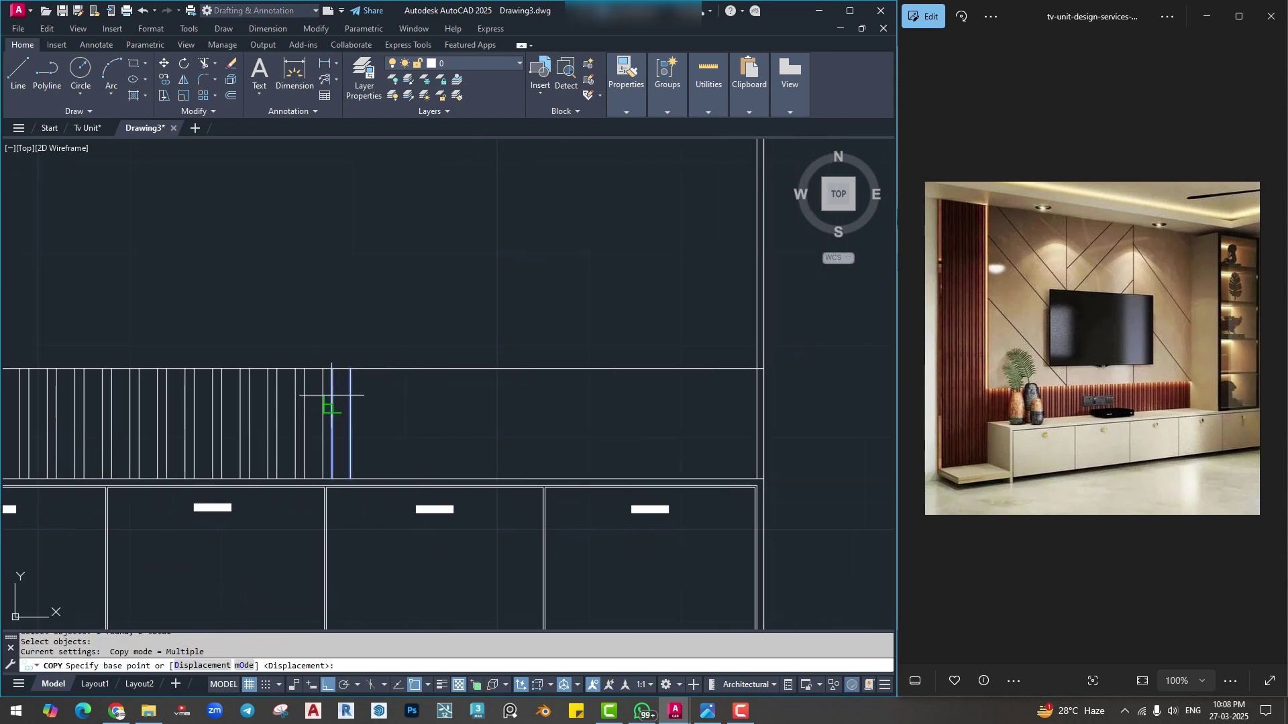
click(322, 368)
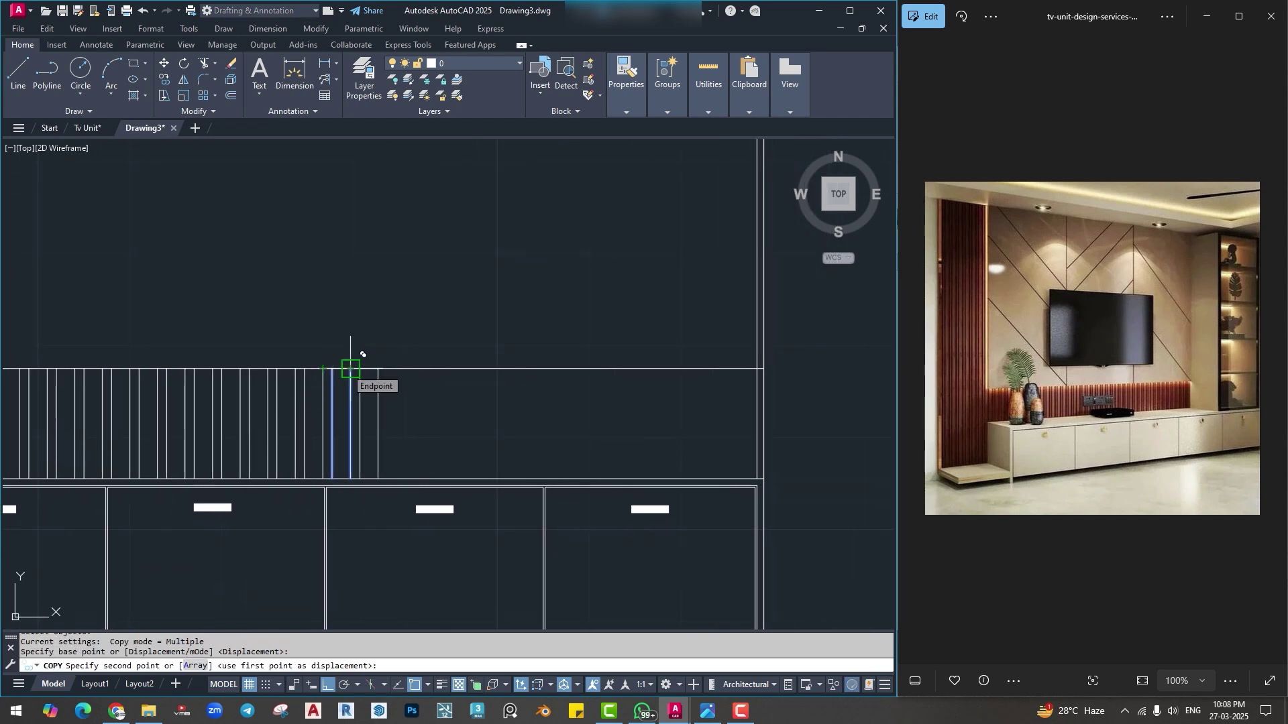
text(a)
key(Return)
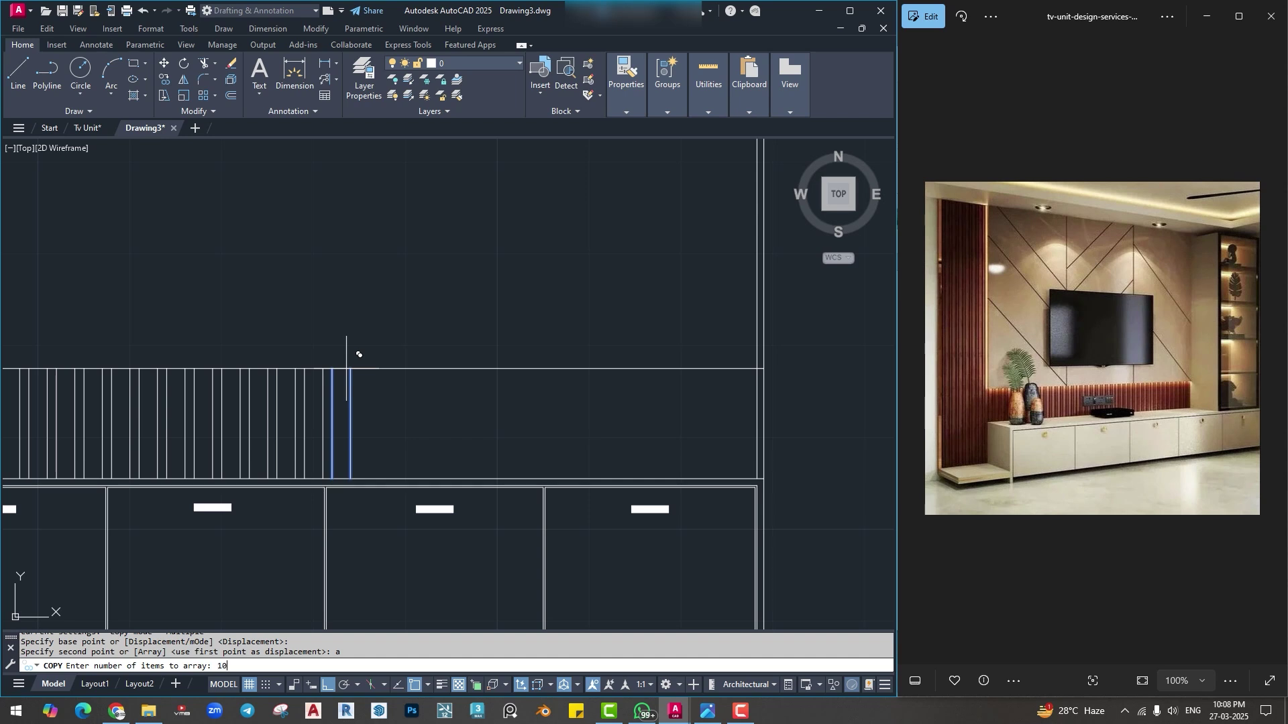
text(10)
key(Return)
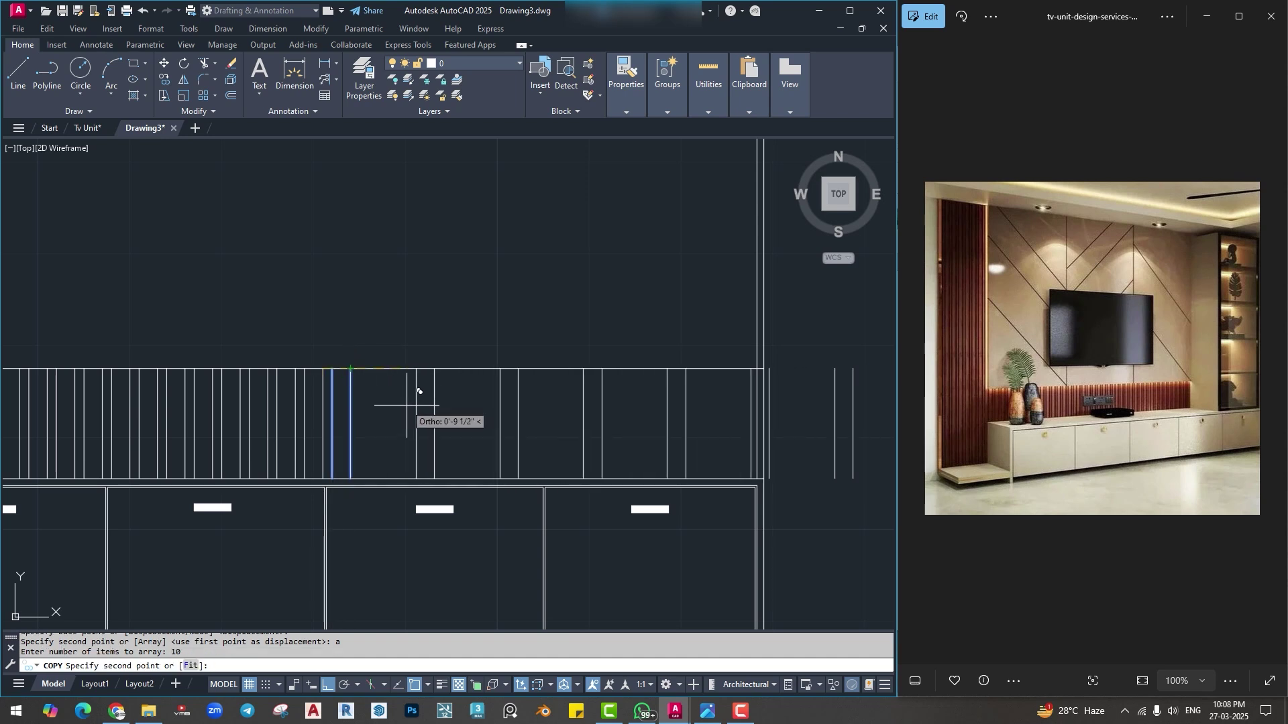
key(Escape)
key(Escape)
key(Escape)
key(Escape)
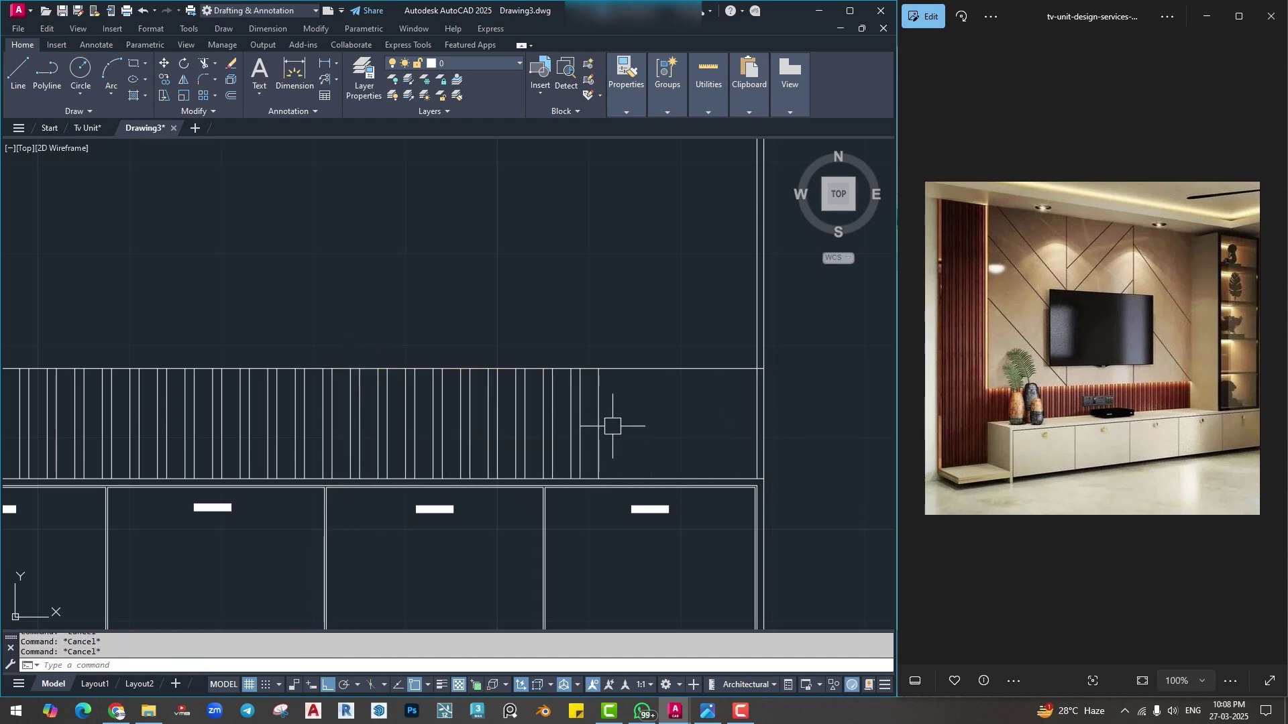
Copy the last flute pair repeatedly at the same spacing until the flutes reach the low band's right edge.
text(co)
key(Return)
click(602, 419)
click(577, 410)
key(Return)
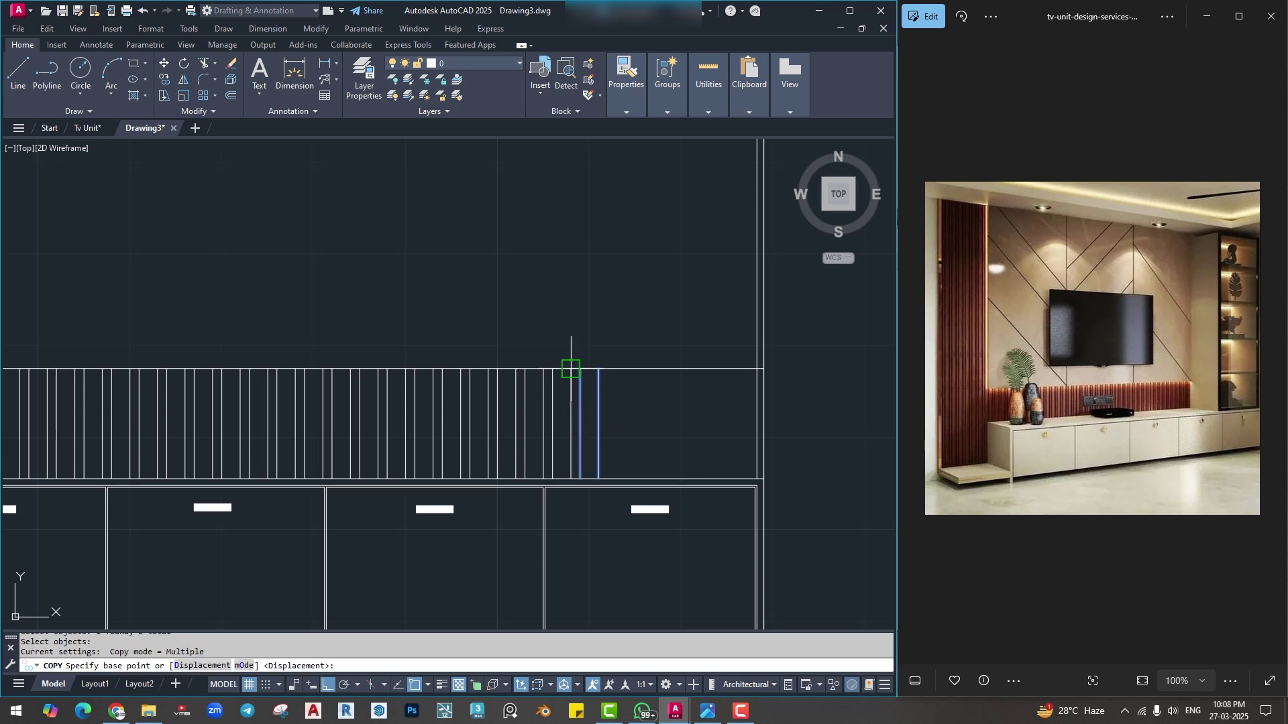
click(570, 368)
click(598, 368)
click(625, 368)
click(653, 368)
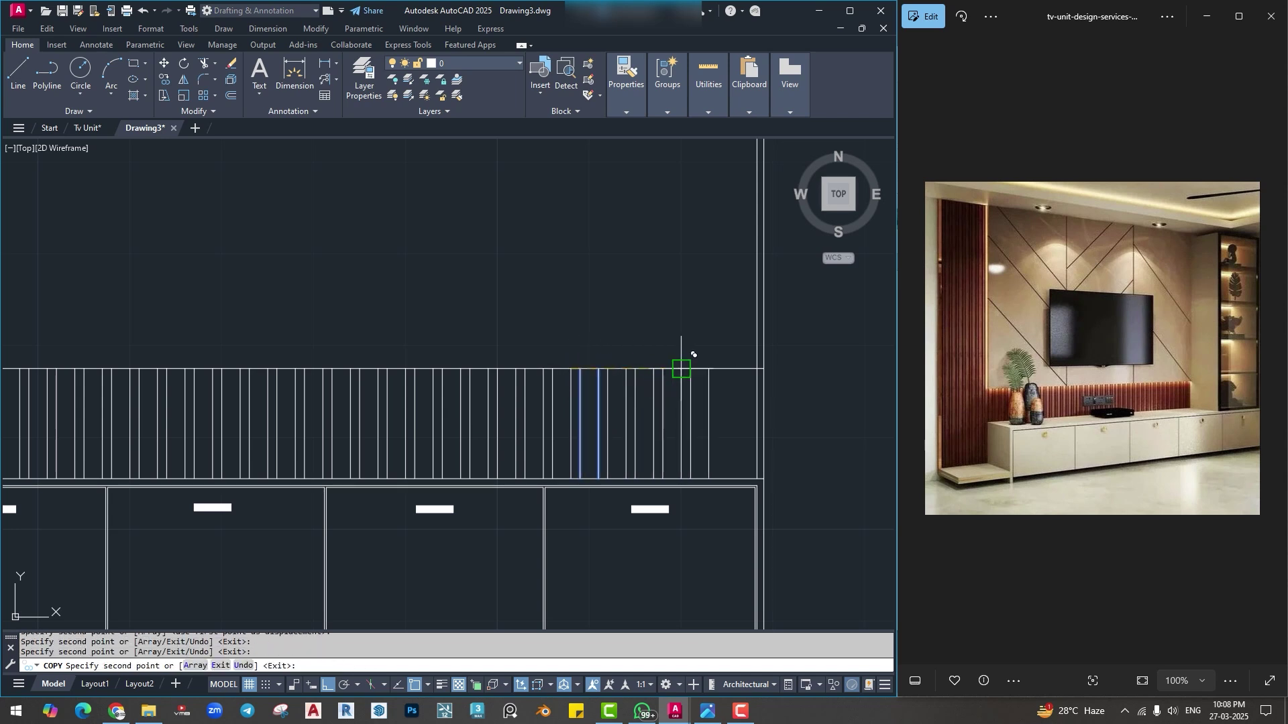
click(681, 368)
click(709, 368)
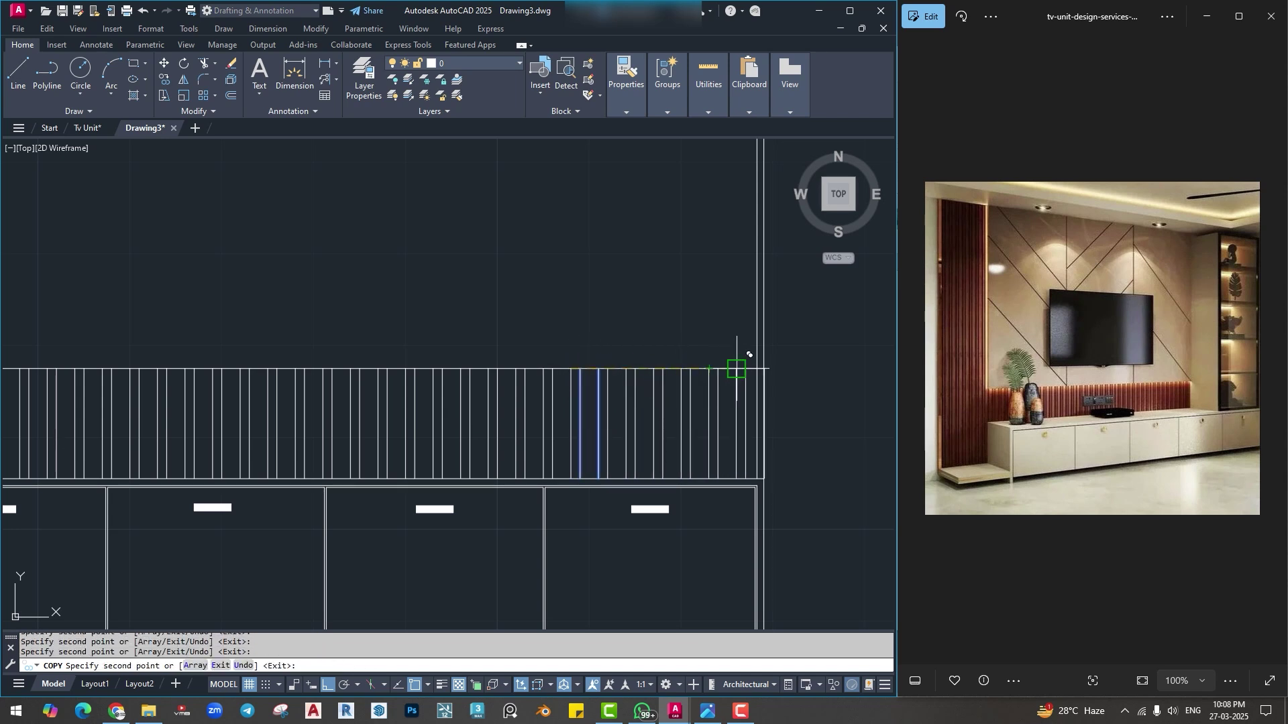
key(Escape)
Erase the extra flute line overlapping the low band's right edge.
click(762, 397)
text(e)
key(Return)
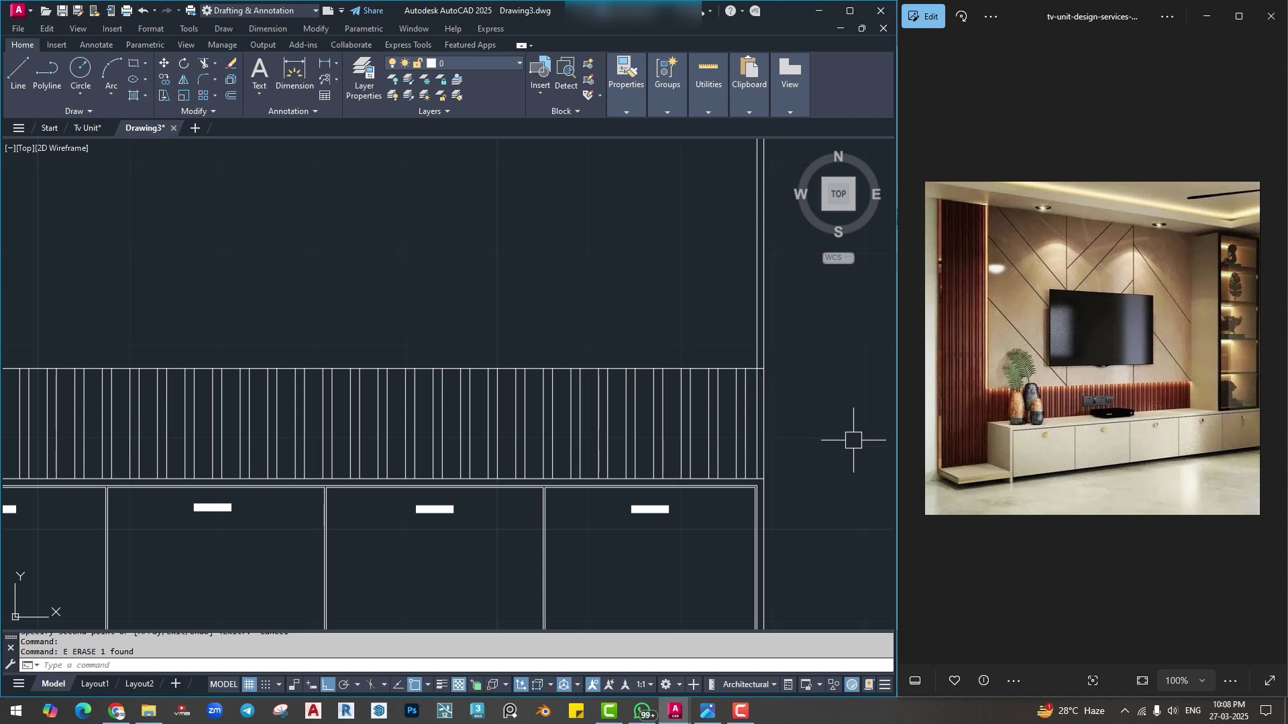
scroll(849, 437, down, 2)
scroll(831, 451, up, 2)
key(Escape)
key(Escape)
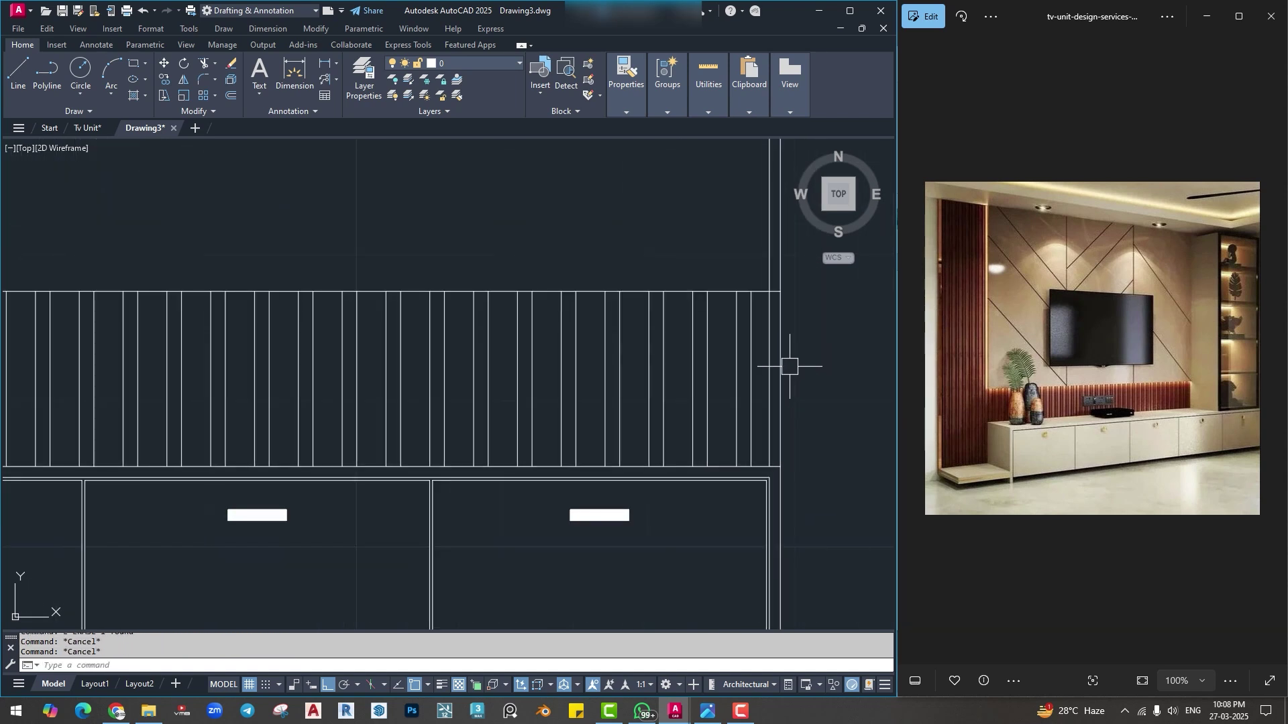
Trim the right side panel's inner vertical line where it crosses the fluted low band.
scroll(789, 367, down, 2)
scroll(785, 366, up, 2)
text(tr)
key(Return)
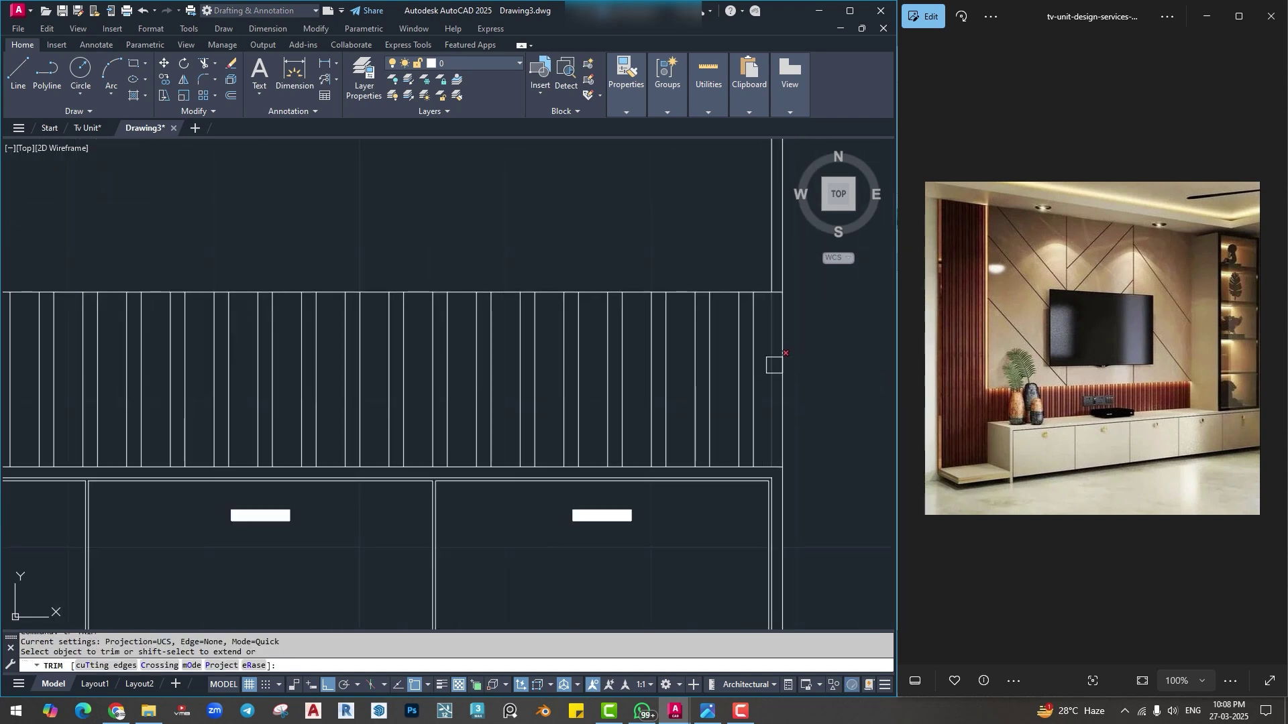
click(773, 364)
scroll(837, 406, down, 4)
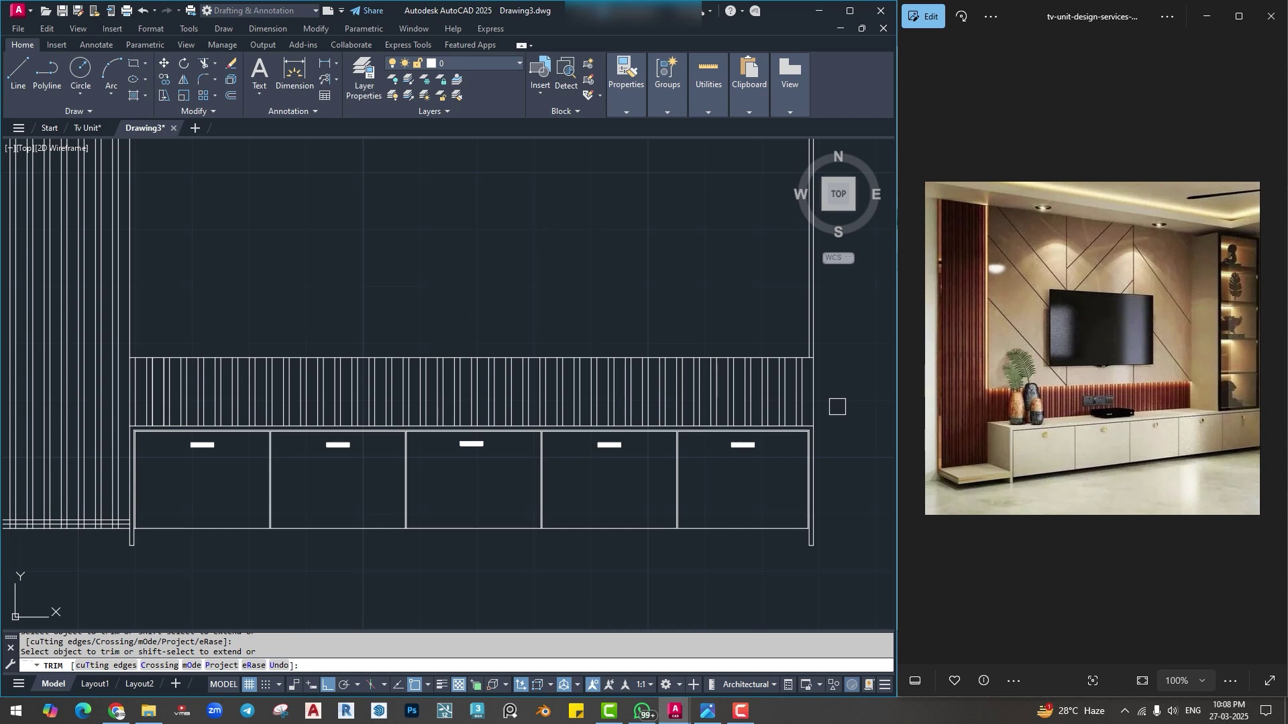
middle_drag(832, 404, 786, 473)
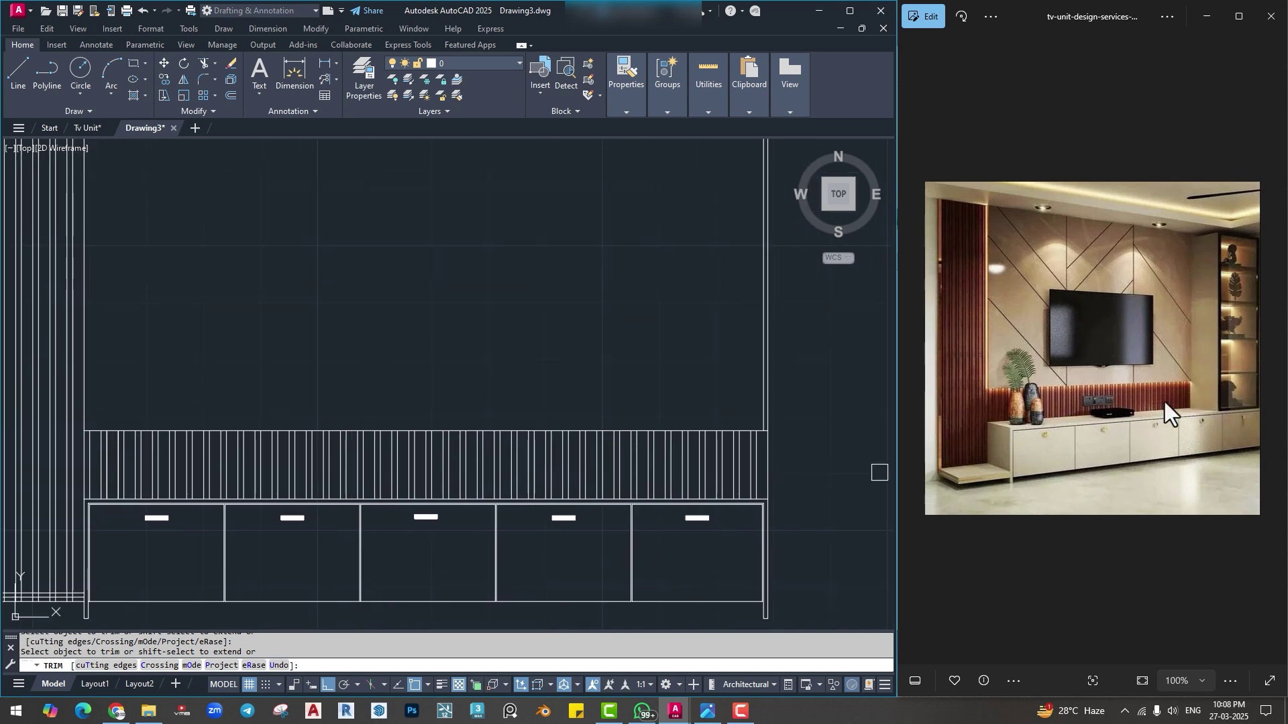
scroll(664, 469, down, 3)
scroll(705, 430, up, 3)
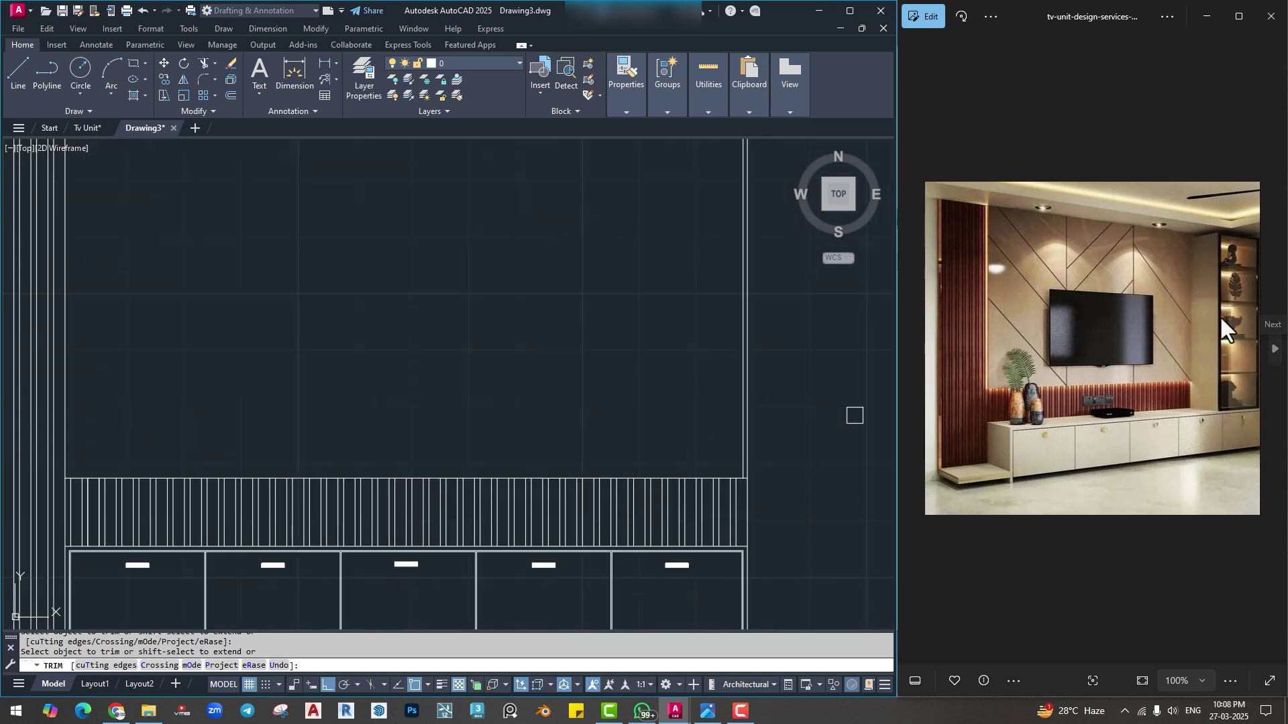
key(Escape)
key(Escape)
key(Escape)
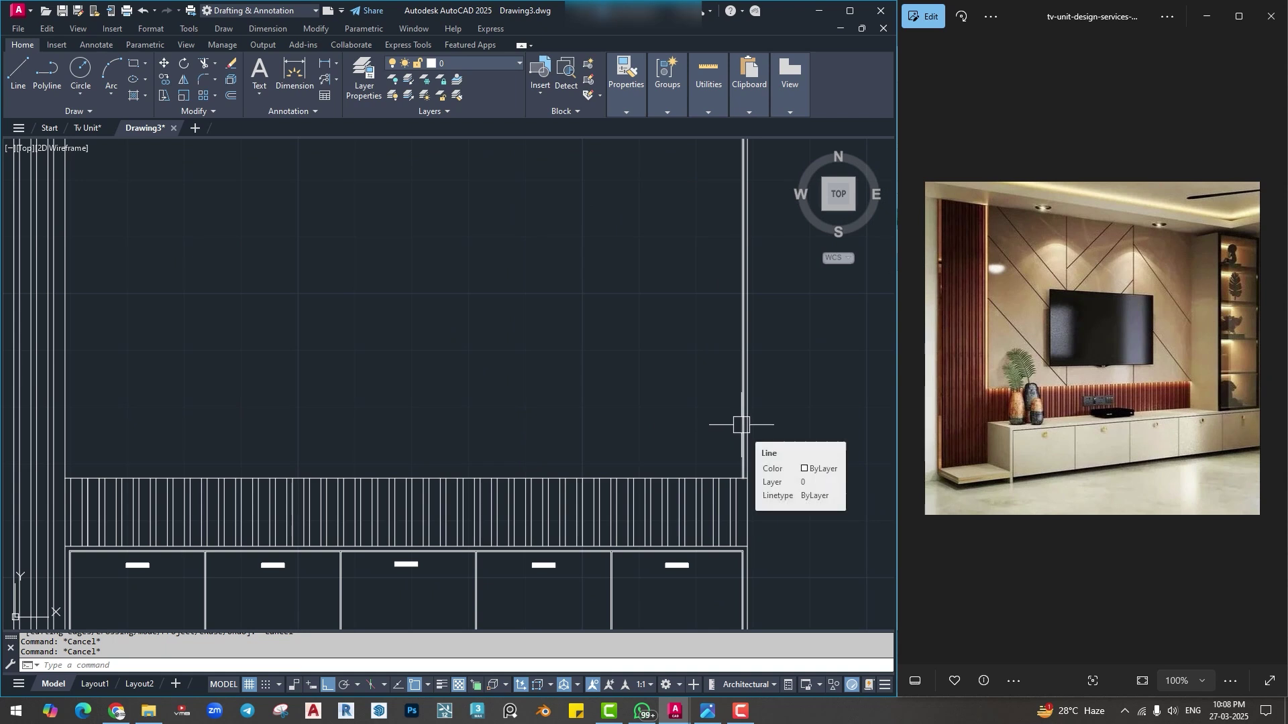
Offset the right side panel's inner vertical line 2' inward to locate the display shelf's left side.
text(o)
key(Return)
text(2')
key(Return)
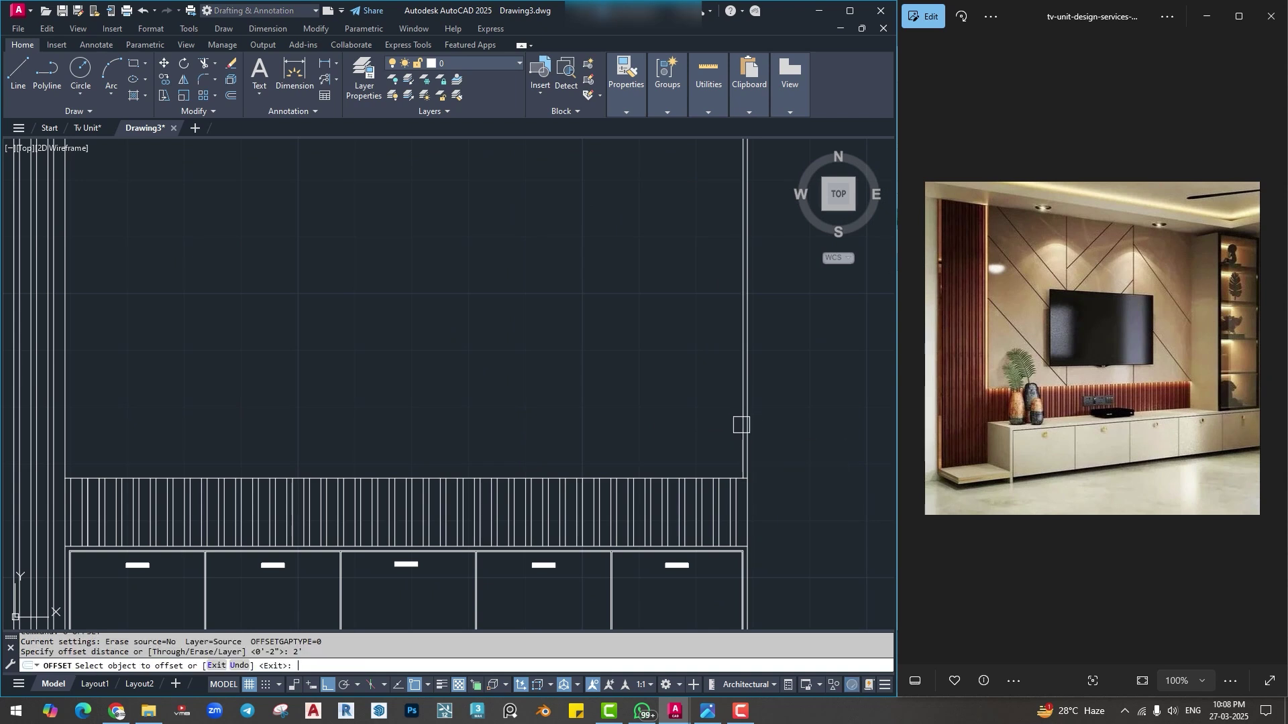
click(743, 409)
click(592, 408)
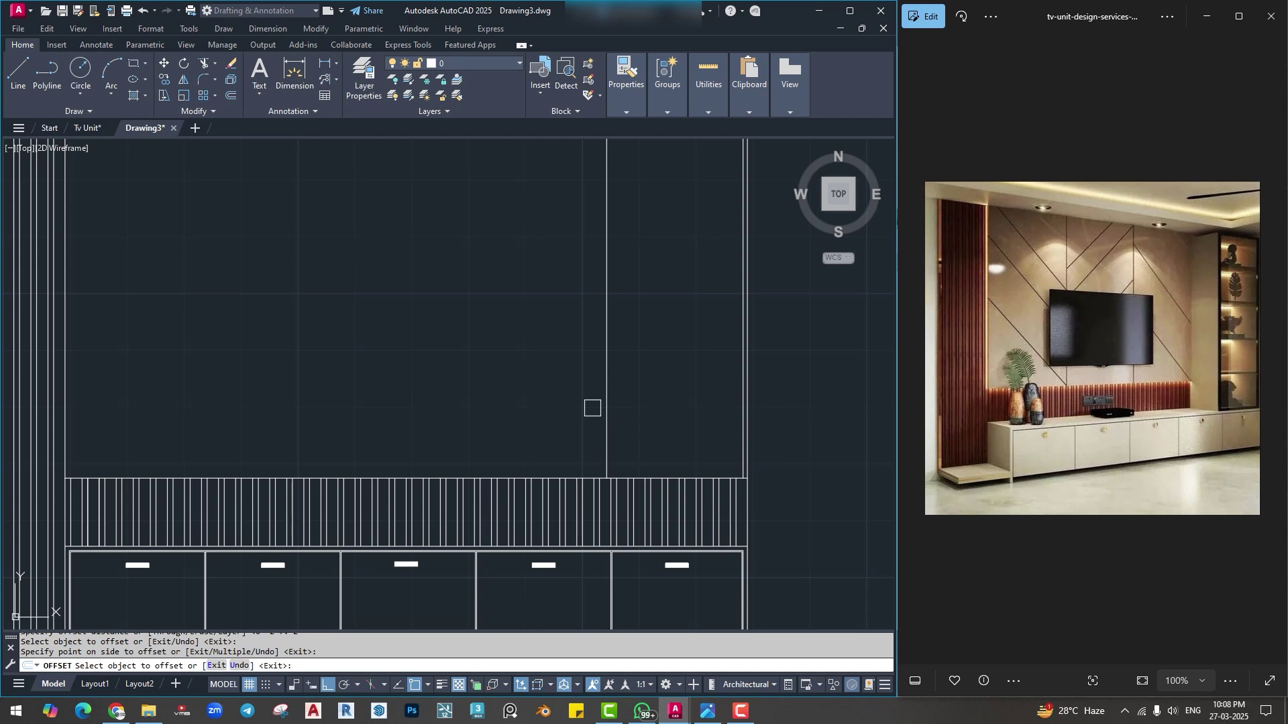
key(Escape)
Offset the new shelf-side line 0.7 inch further left to give the upright its thickness.
text(o)
key(Return)
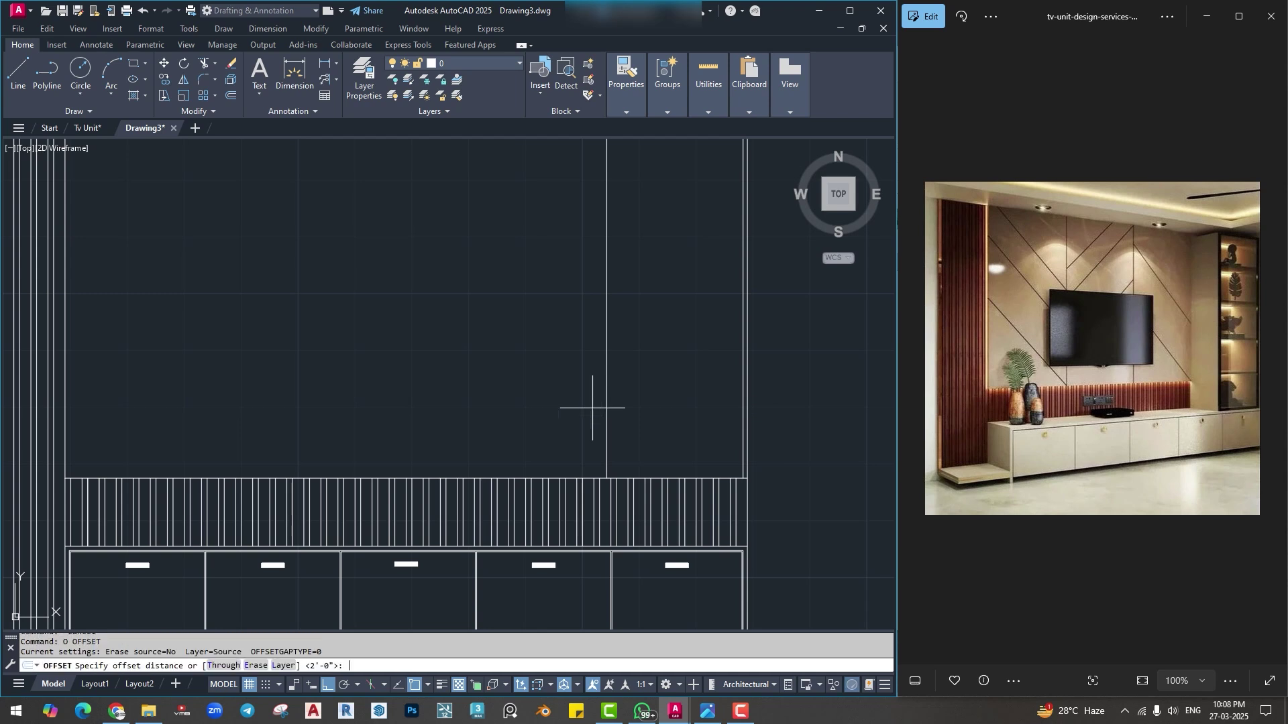
text(.7)
key(Return)
click(602, 405)
click(561, 405)
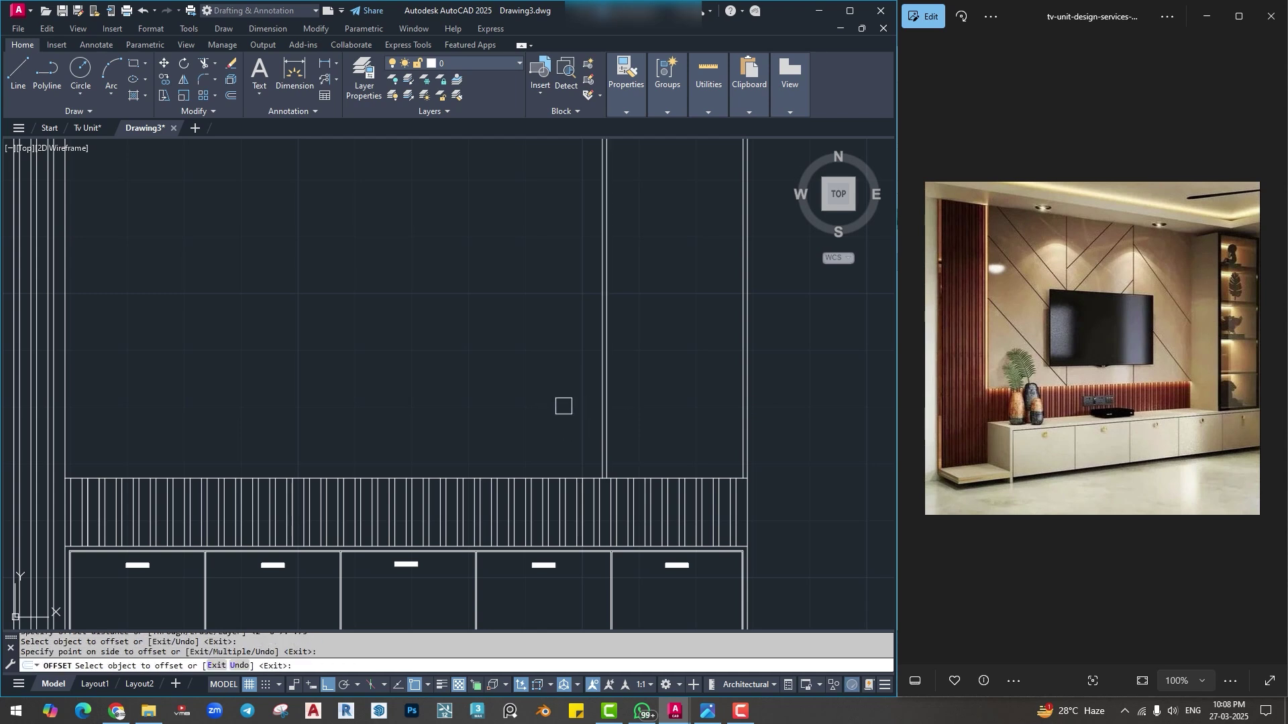
key(Escape)
key(Escape)
key(Escape)
Extend both lines of the new upright down through the fluted band to its bottom edge.
scroll(666, 499, up, 3)
text(ex)
key(Return)
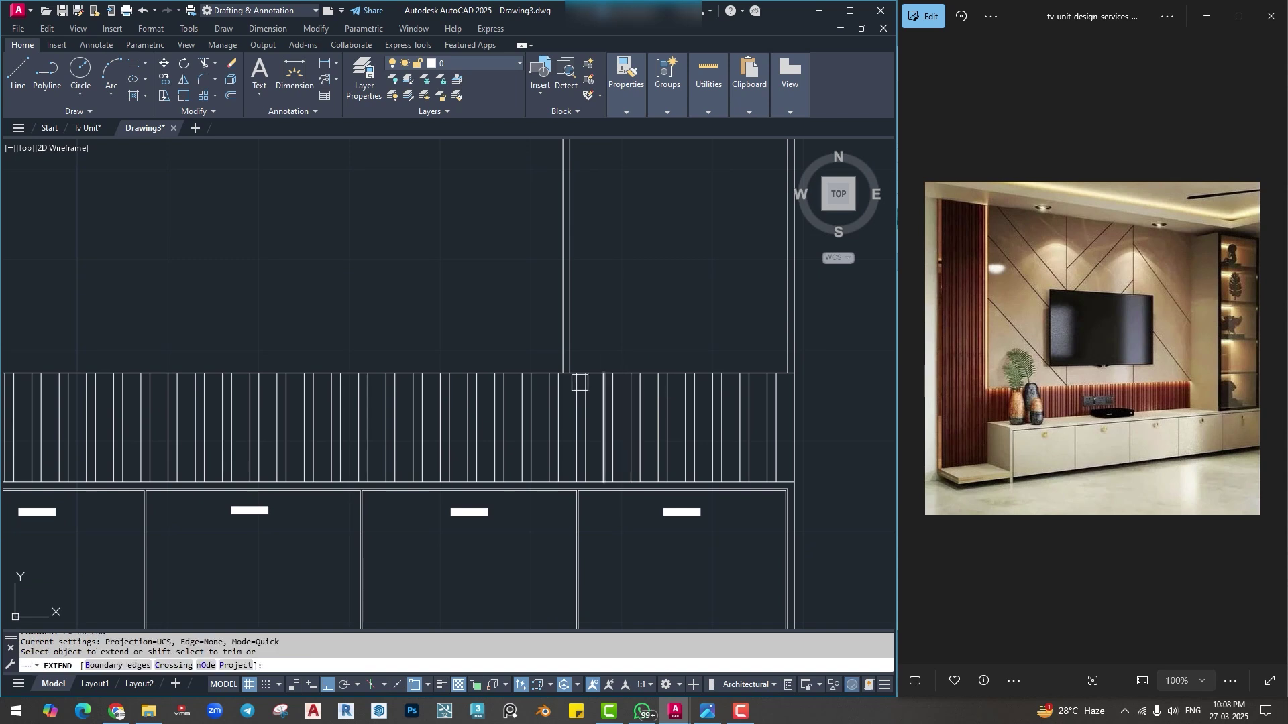
scroll(574, 377, up, 3)
click(537, 323)
middle_drag(536, 338, 520, 185)
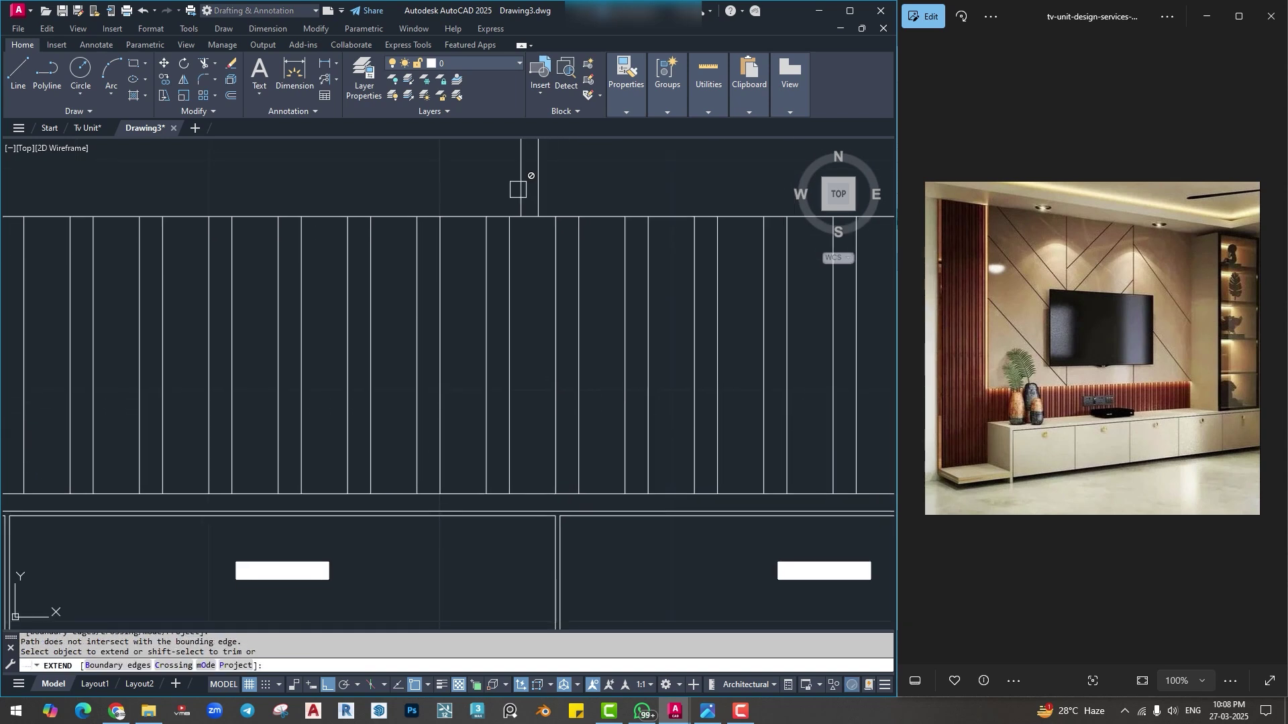
key(Escape)
key(Escape)
Erase all flute lines between the new upright and the right side panel.
click(559, 260)
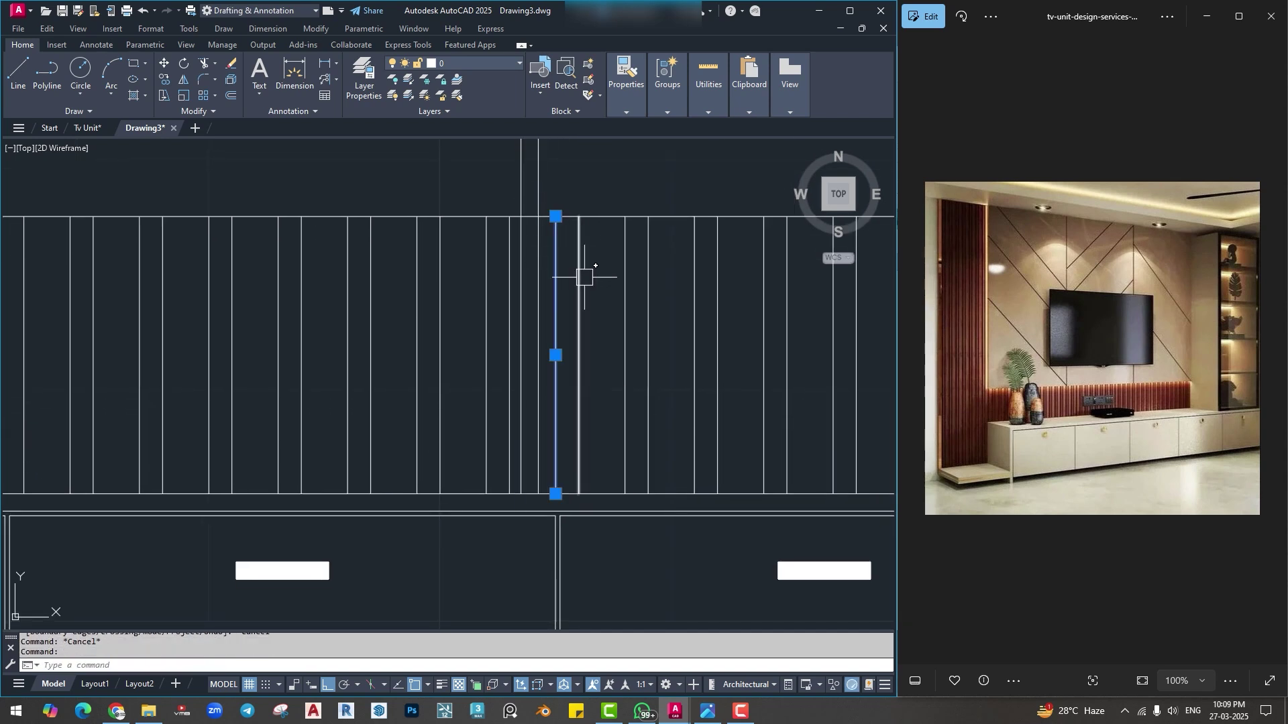
click(580, 275)
text(e)
key(Return)
scroll(592, 324, down, 3)
middle_drag(716, 333, 563, 336)
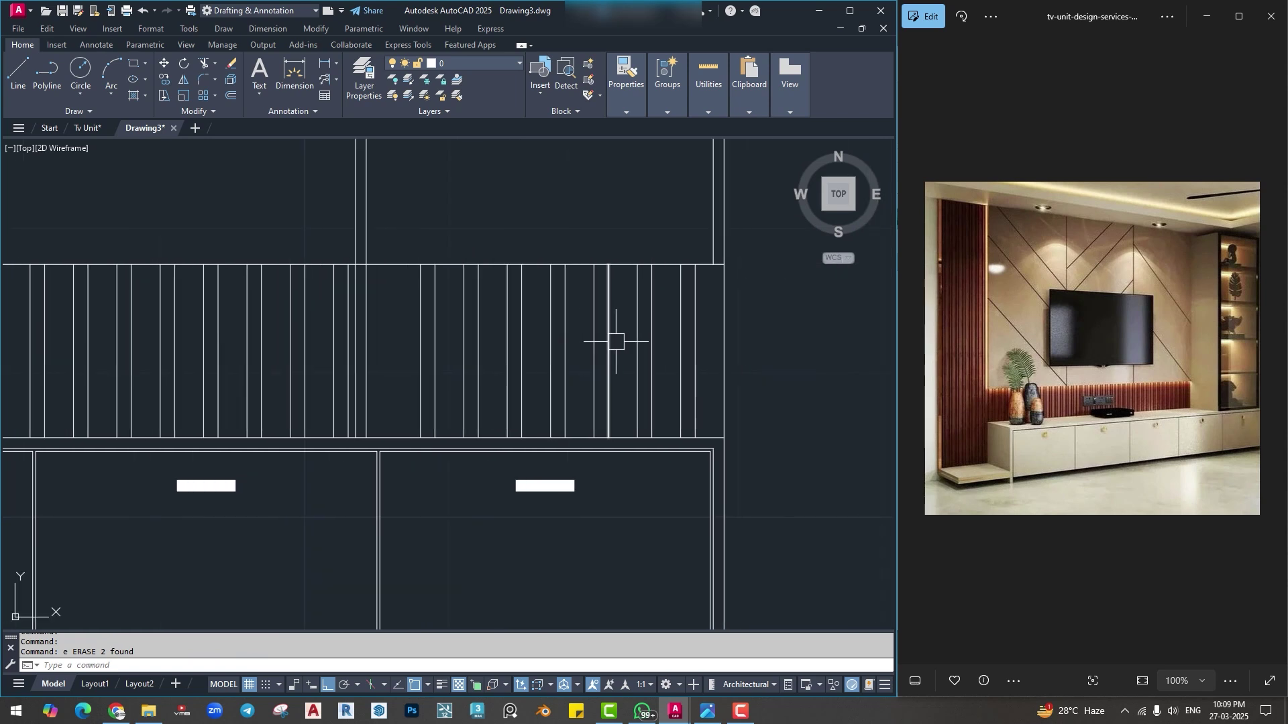
click(713, 331)
click(408, 371)
text(e)
key(Return)
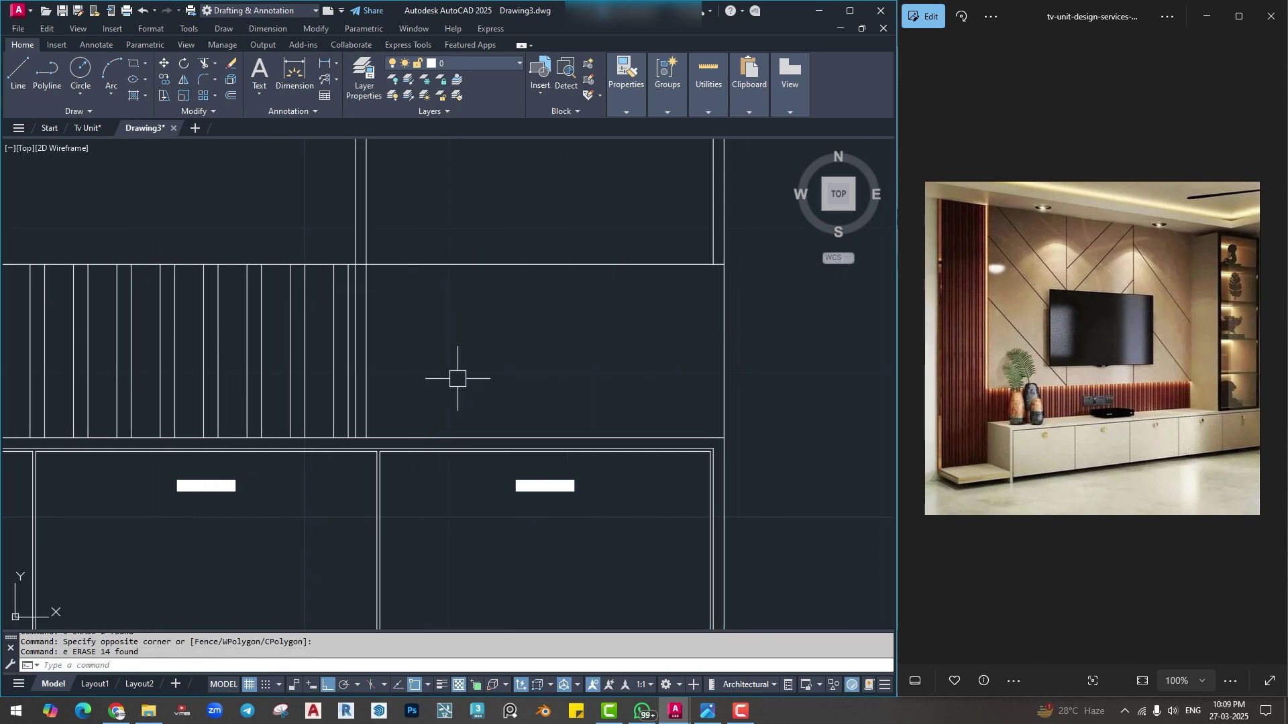
scroll(454, 373, down, 2)
key(Escape)
key(Escape)
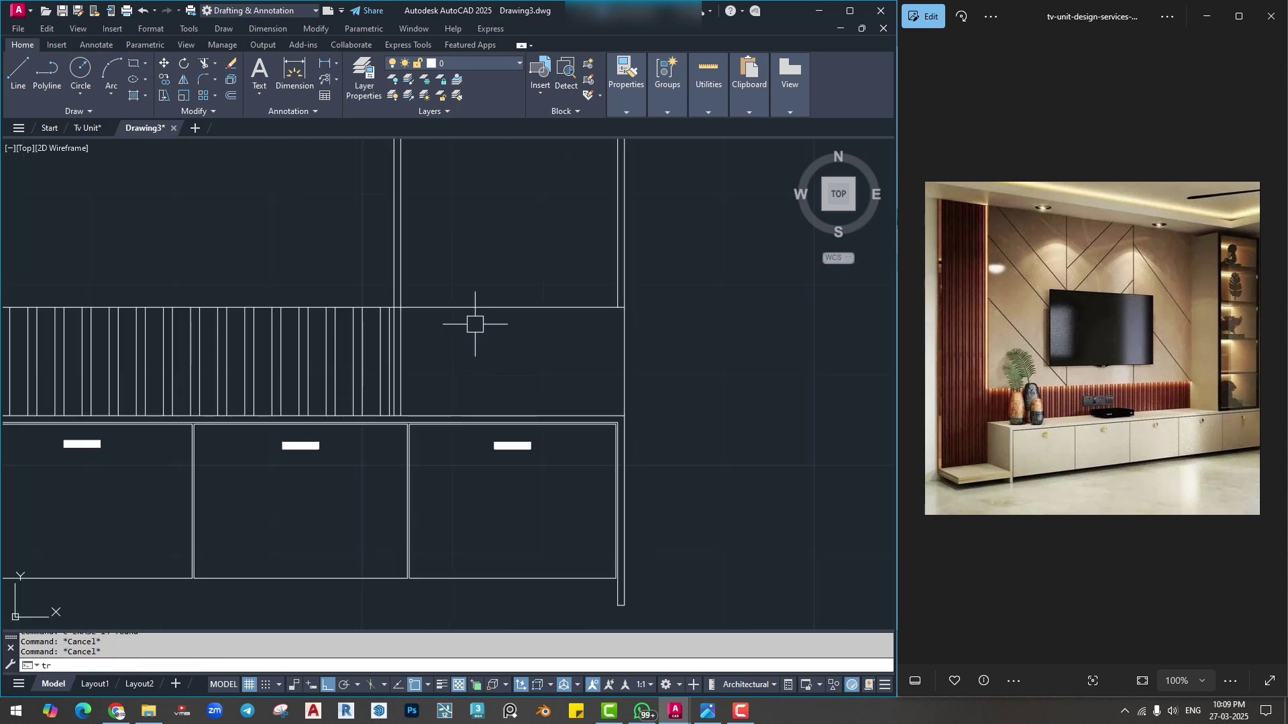
Trim the low band's top line between the new upright and the right side panel.
text(tr)
key(Return)
key(Escape)
Extend the right side panel's inner vertical line down to the drawer cabinet's top.
text(ex)
key(Return)
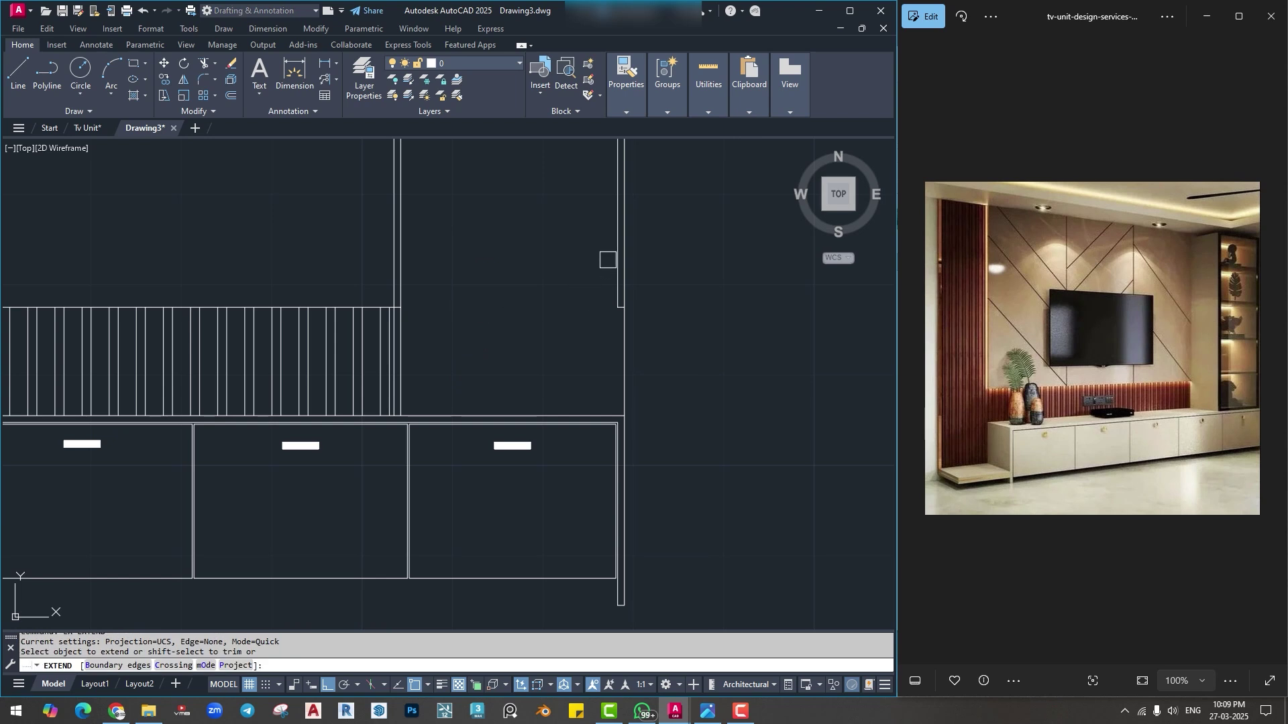
Erase the short horizontal line closing the gap between the tall cabinet's two outer side lines.
key(Escape)
scroll(613, 324, up, 3)
click(600, 260)
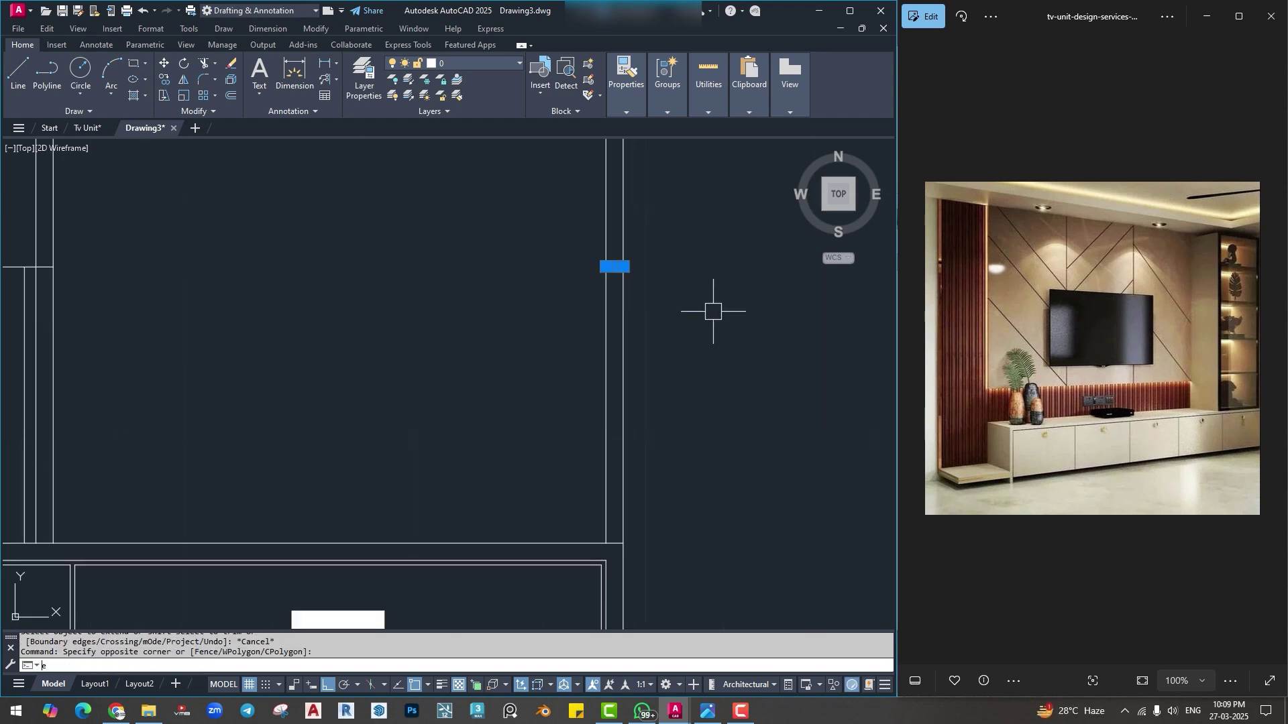
scroll(419, 417, down, 3)
key(Escape)
key(Escape)
Draw a horizontal line along the base unit's top, between the inner side lines of the tall cabinet.
text(l)
key(Return)
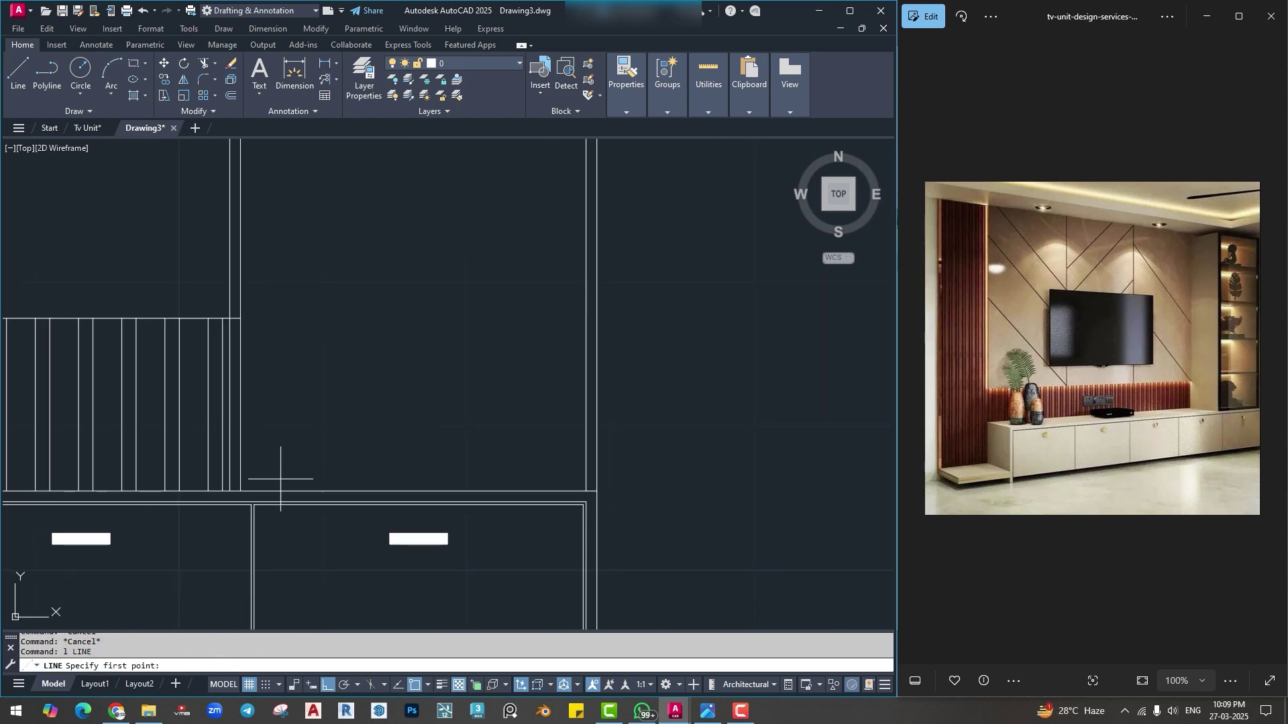
click(240, 491)
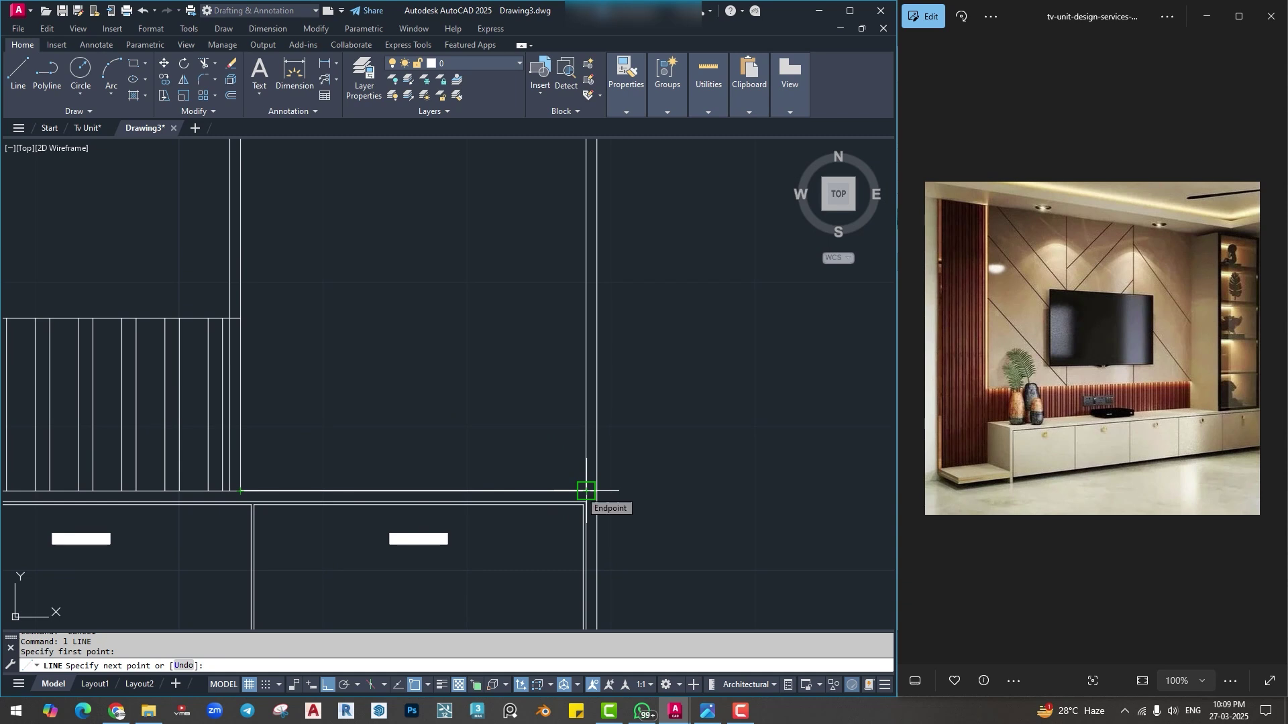
click(586, 491)
key(Escape)
Offset the tall cabinet's bottom line upward by 0.75 inch.
text(o)
key(Return)
text(.)
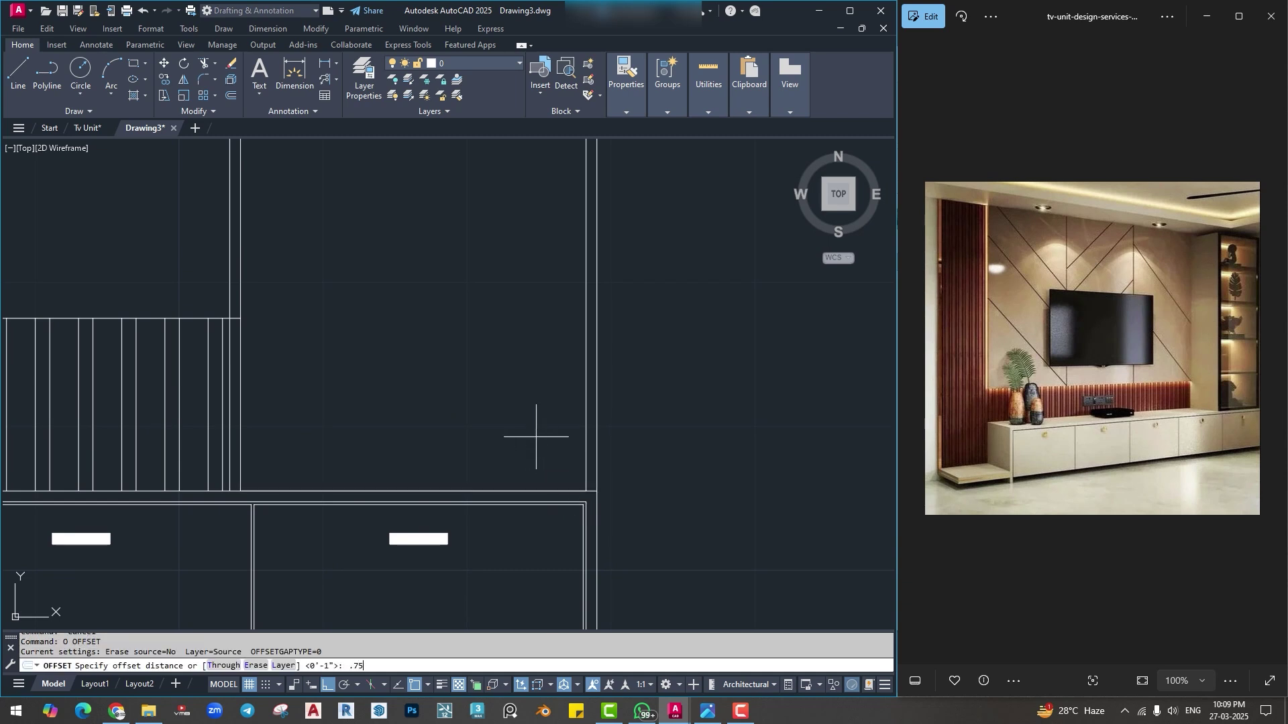
text(75)
key(Return)
click(549, 491)
click(536, 433)
key(Escape)
key(Escape)
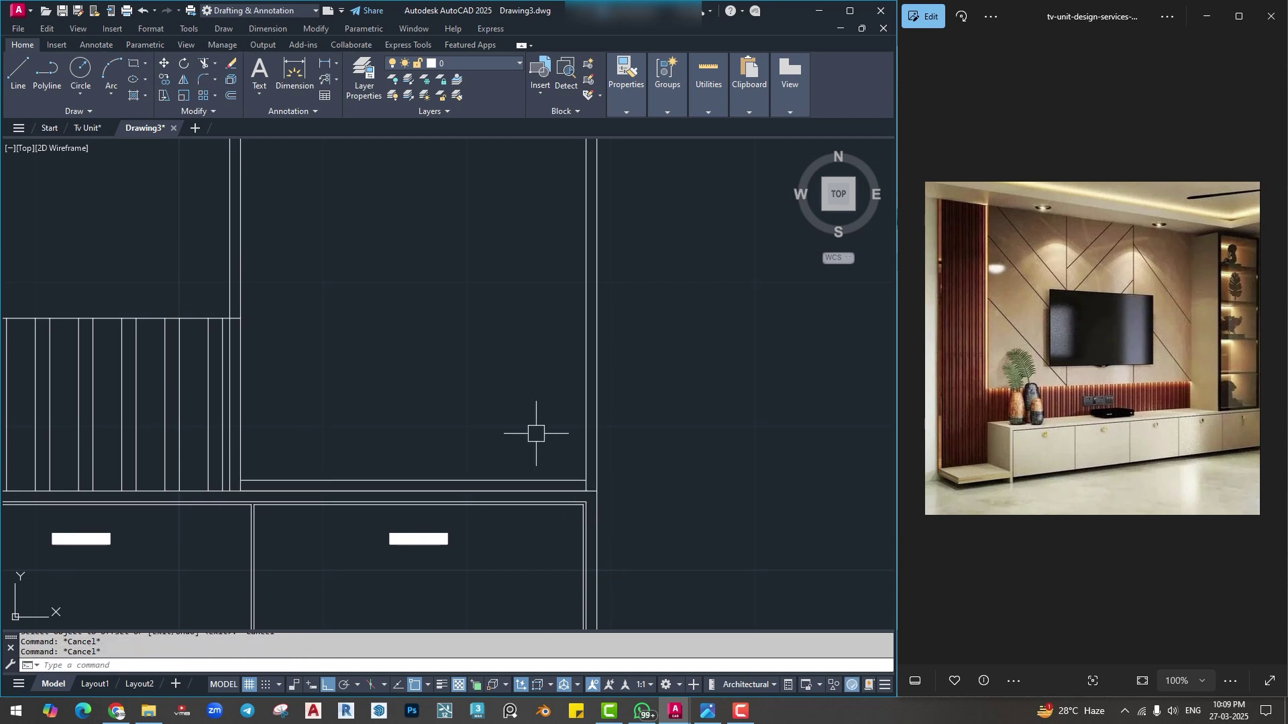
Fillet the offset bottom line with the inner line of the tall cabinet's side panel beside the fluted strip.
text(t)
key(Return)
key(Escape)
key(Escape)
text(f)
key(Return)
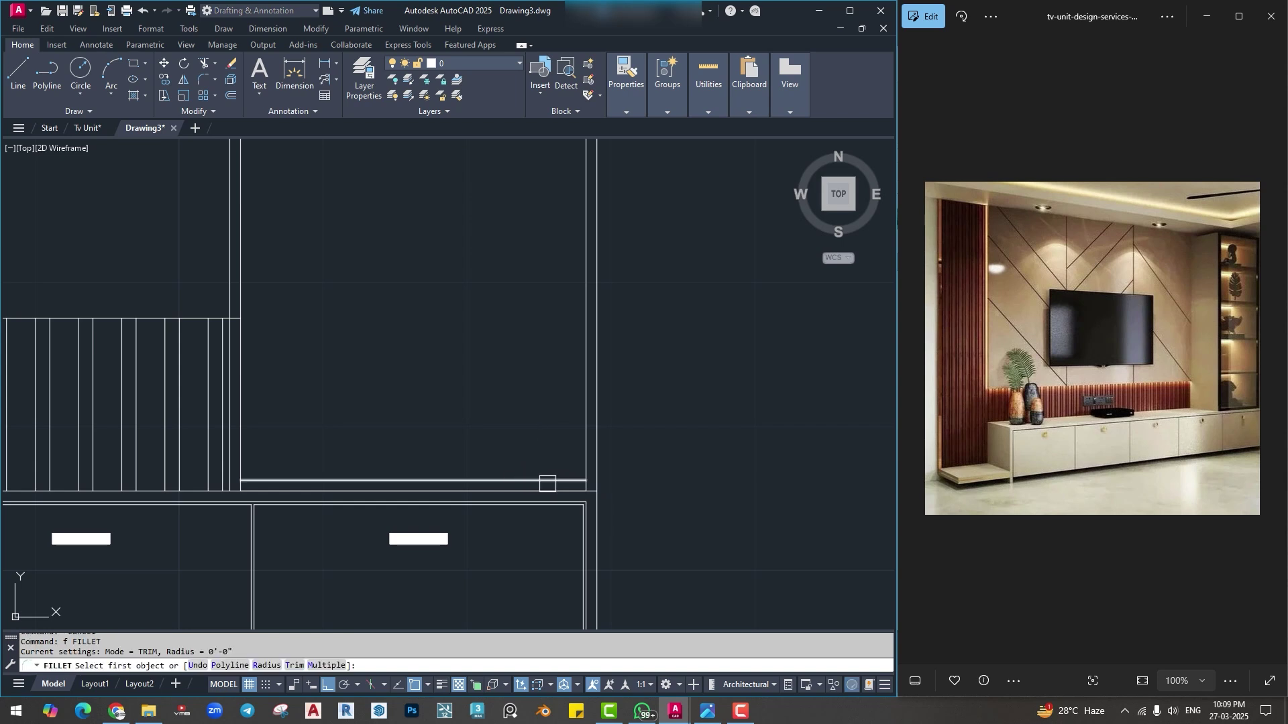
click(555, 479)
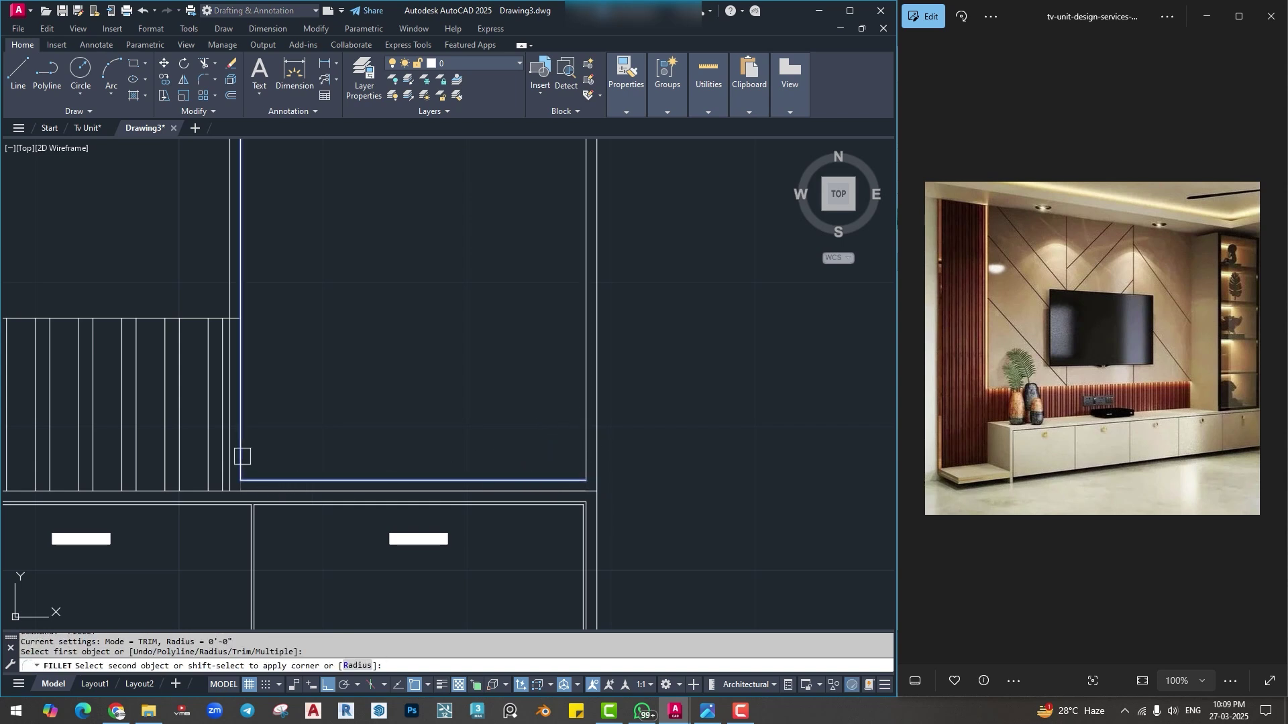
click(241, 455)
Trim the fluted strip's top line where it runs into the tall cabinet's side panel.
text(tr)
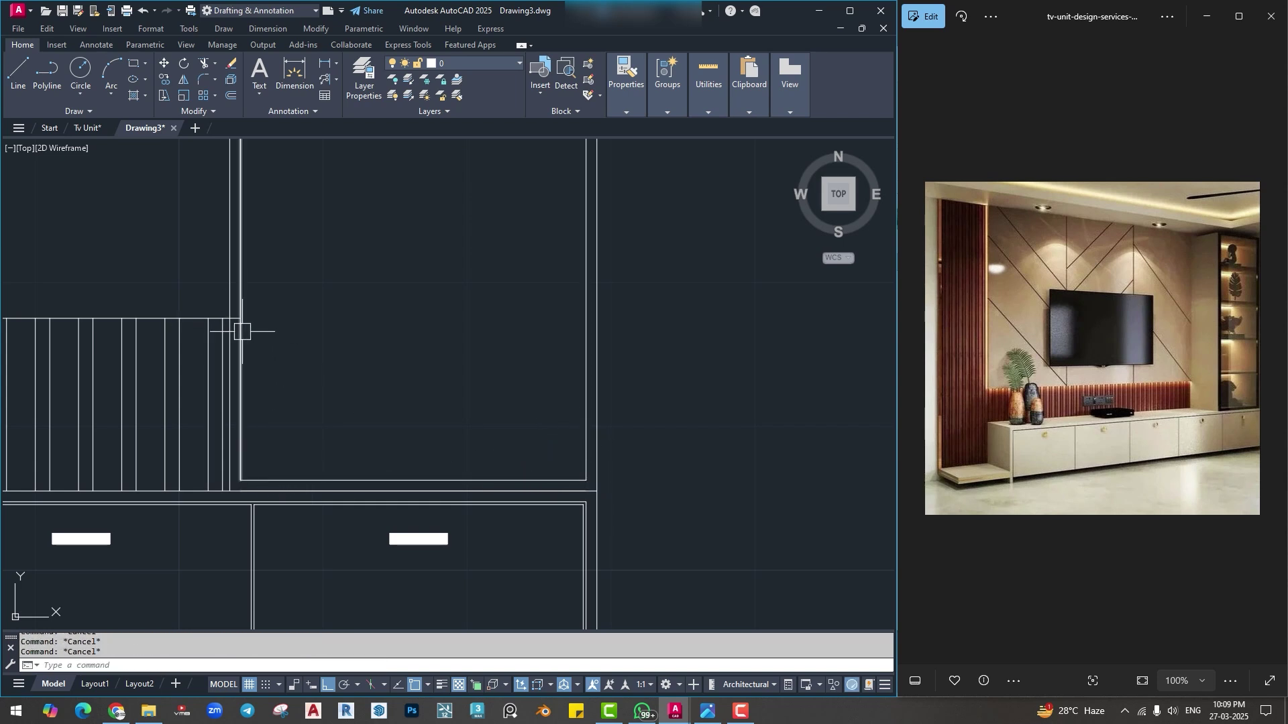
key(Return)
scroll(218, 322, up, 4)
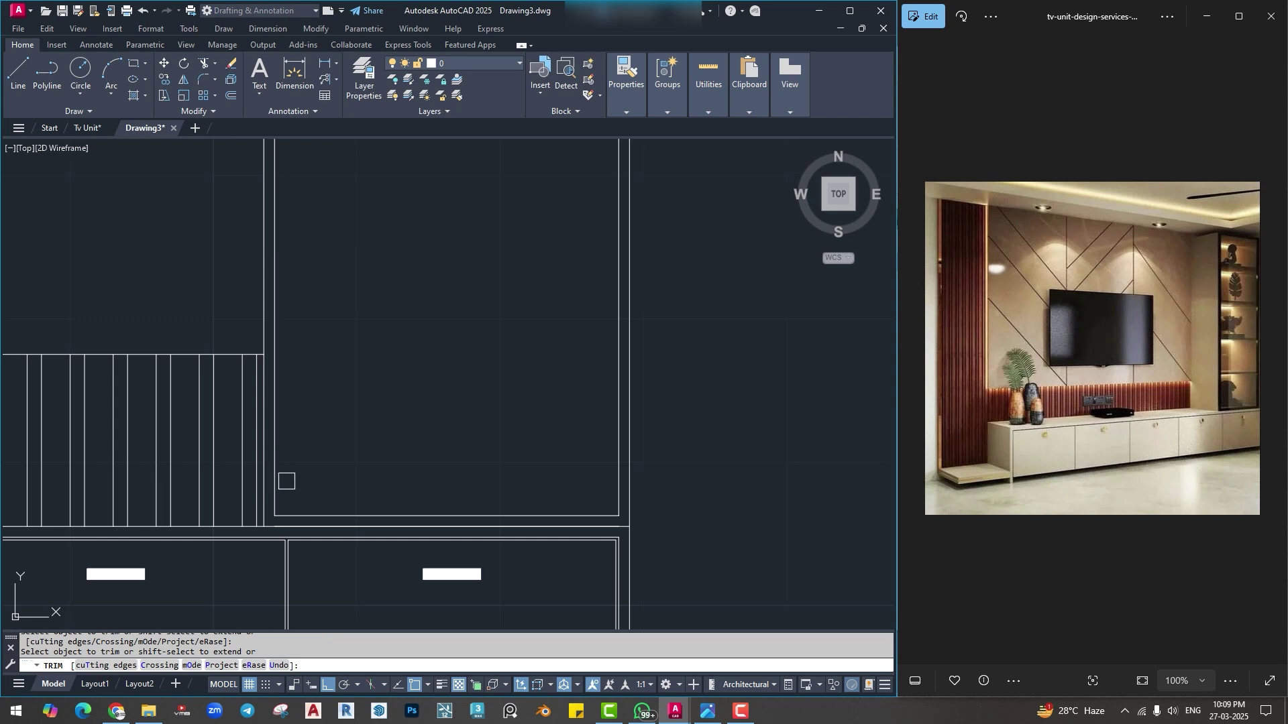
scroll(449, 440, down, 4)
middle_drag(466, 405, 466, 607)
middle_drag(459, 413, 456, 517)
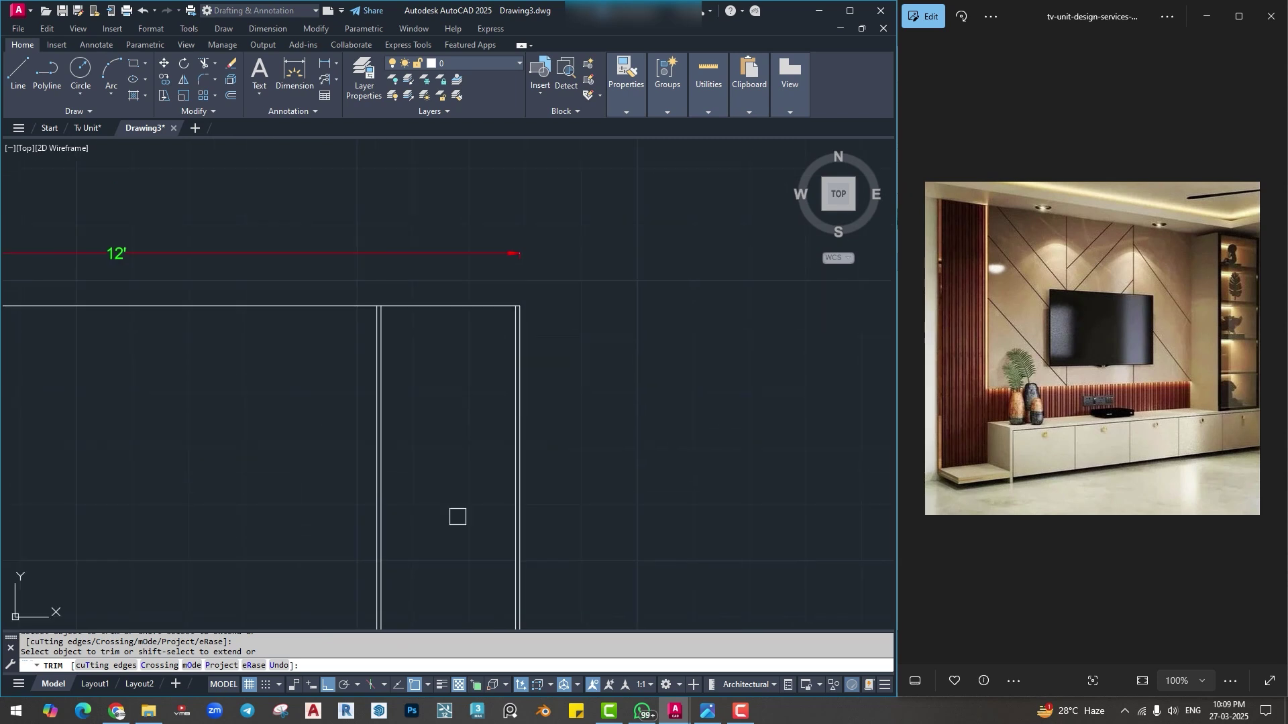
scroll(454, 302, up, 2)
key(Escape)
key(Escape)
key(Escape)
Offset the unit's top edge line downward by 0.75 inch.
text(o)
key(Return)
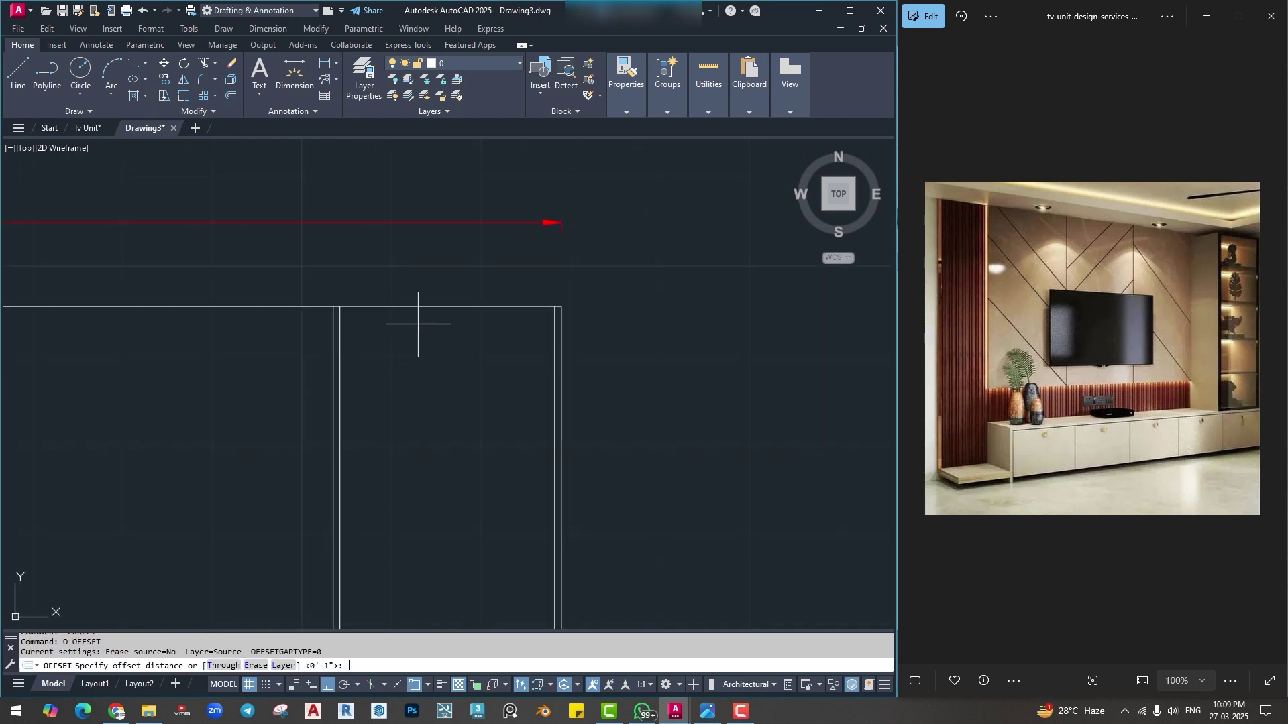
text(.75)
key(Return)
click(416, 308)
click(420, 360)
key(Escape)
Fillet the offset top line with the tall cabinet's inner side lines to form square inner corners.
text(f)
key(Return)
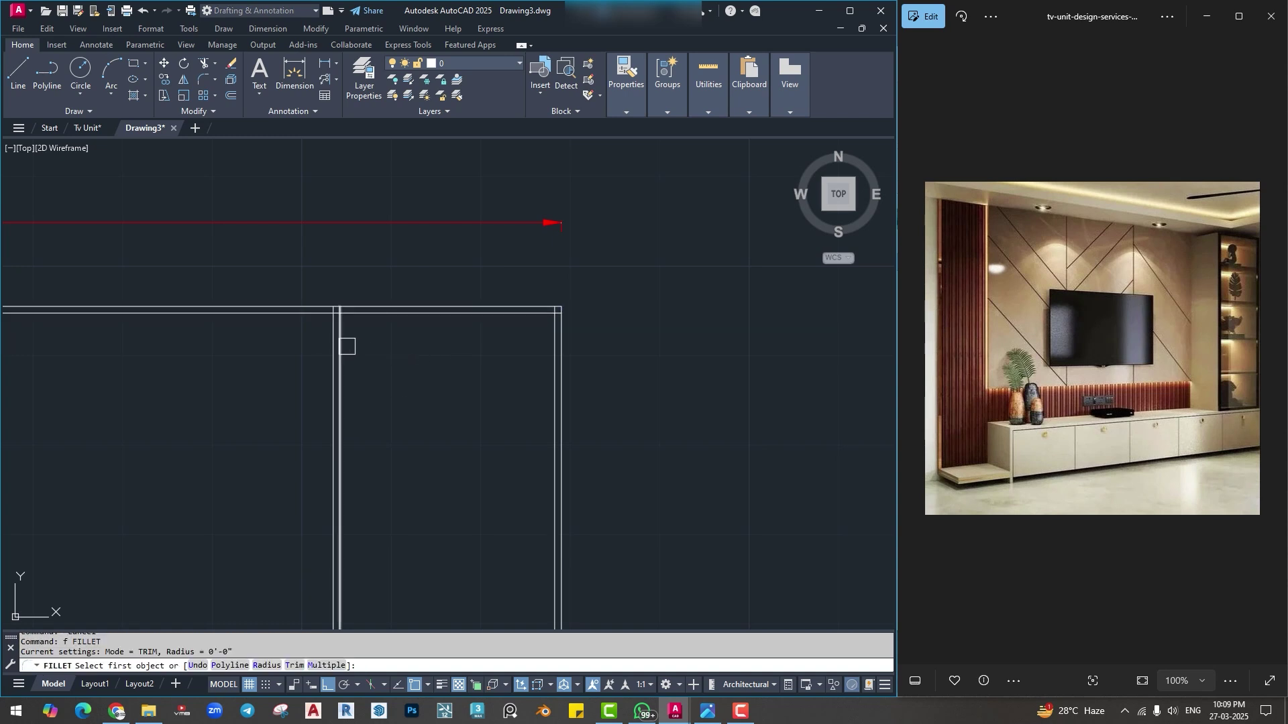
click(346, 341)
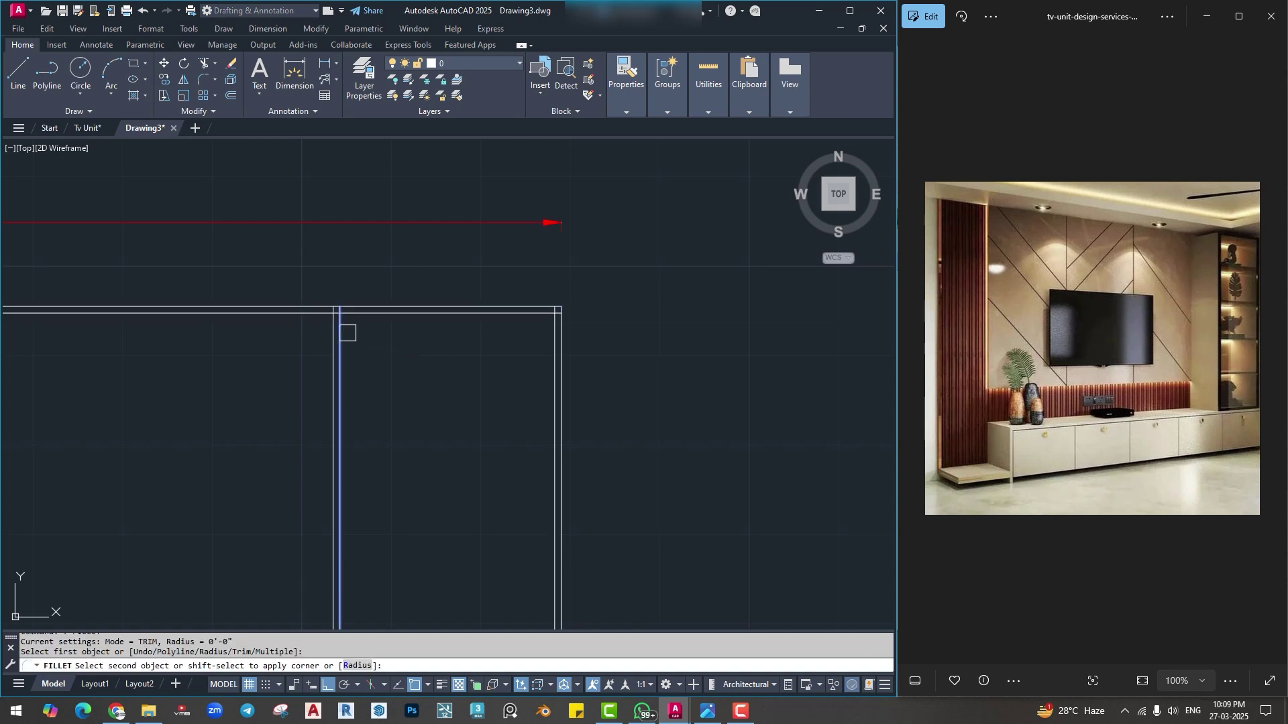
click(548, 335)
scroll(537, 474, down, 5)
scroll(572, 359, up, 5)
middle_drag(528, 393, 481, 365)
key(Escape)
scroll(481, 401, down, 2)
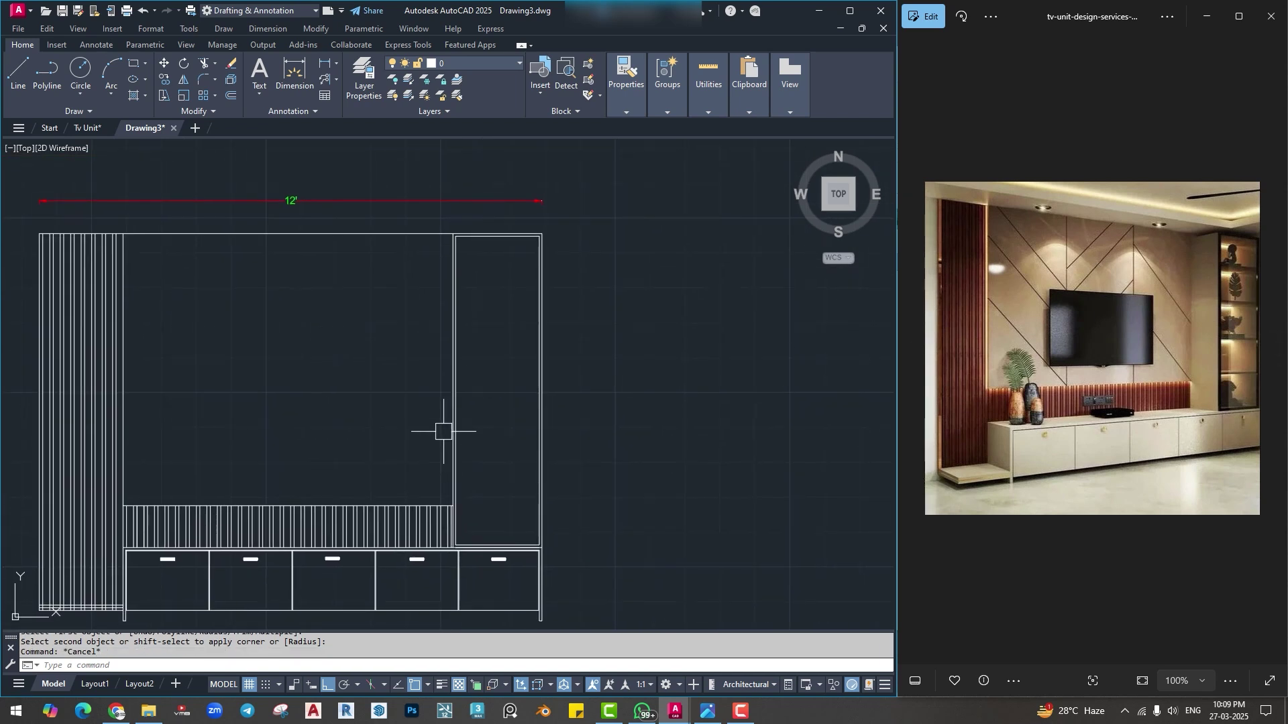
Divide the inner line of the tall cabinet's side panel nearest the TV area into 5 equal segments.
text(di)
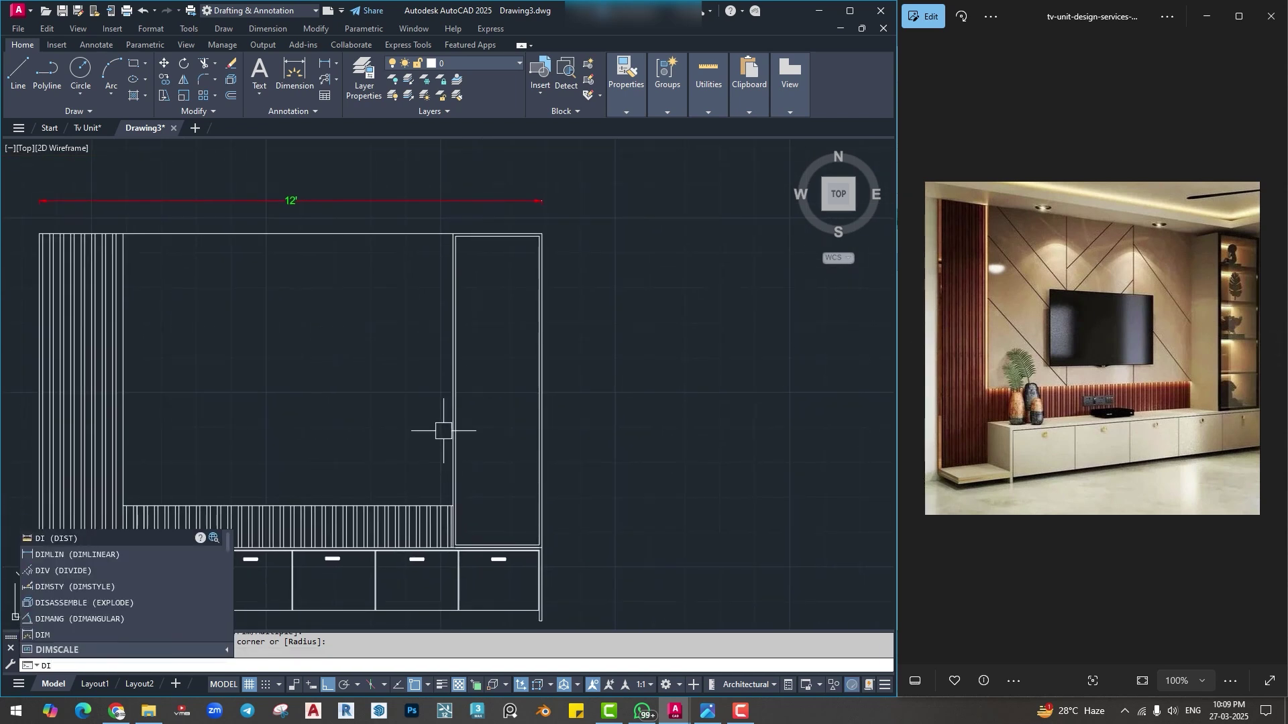
text(v)
key(Return)
scroll(443, 430, up, 5)
click(477, 346)
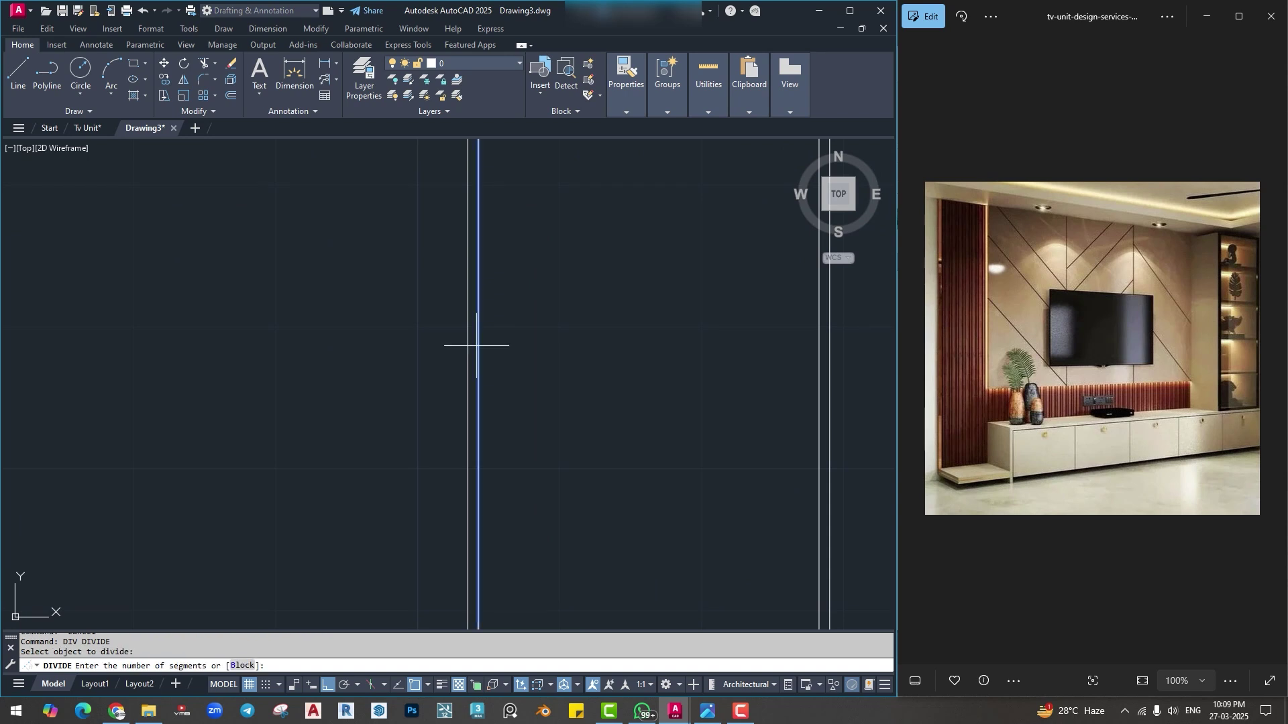
scroll(539, 346, down, 5)
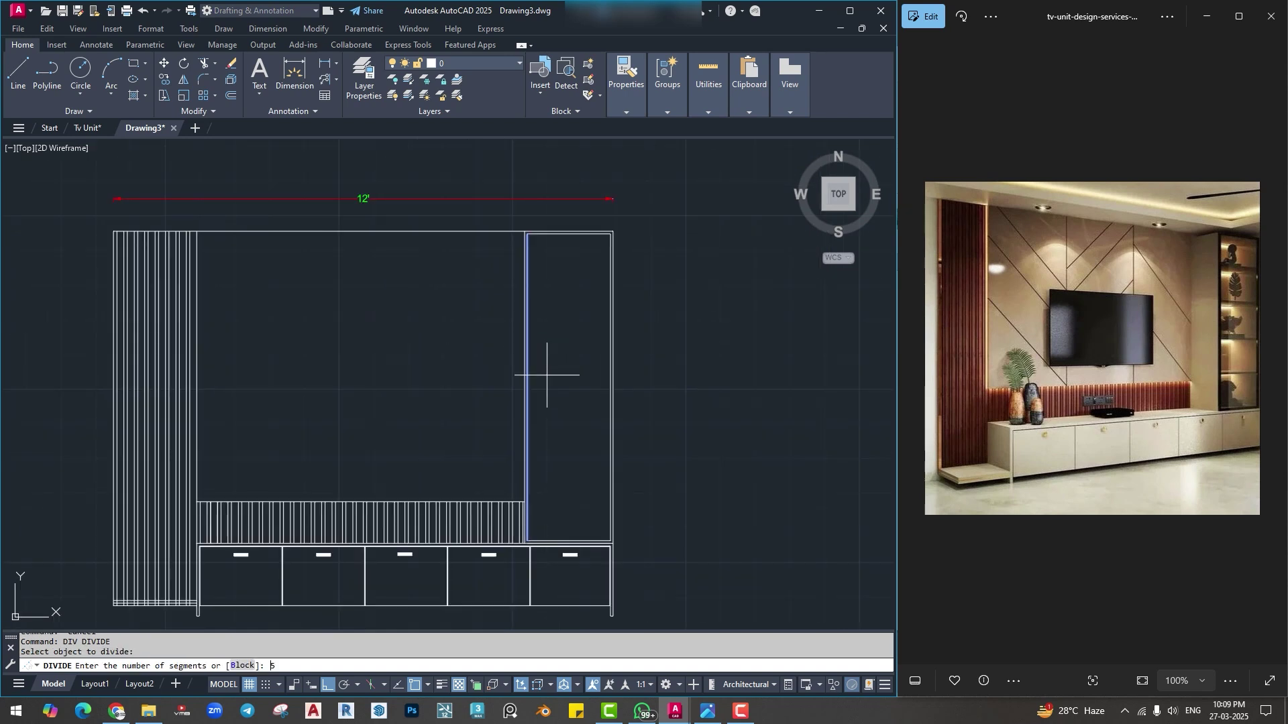
text(5)
key(Return)
Draw a horizontal shelf line from the topmost division point to the opposite inner side line of the tall cabinet.
key(Escape)
key(Escape)
key(Return)
scroll(547, 375, up, 5)
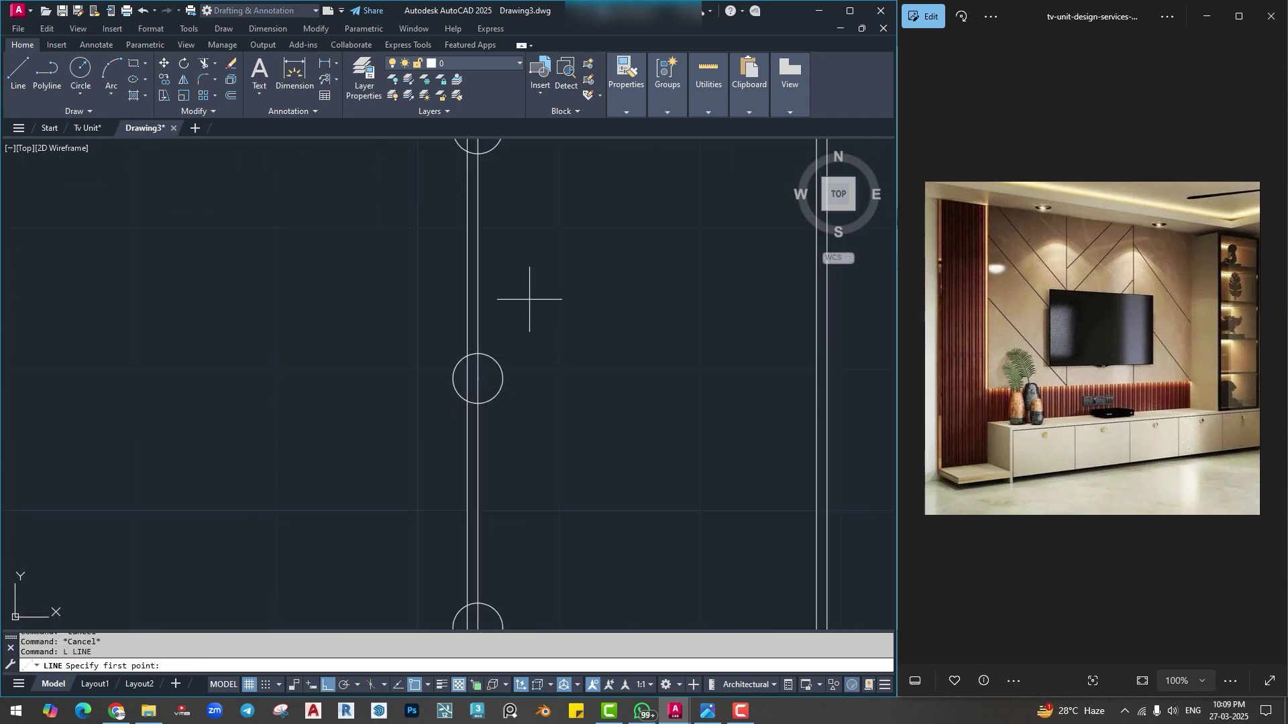
click(441, 292)
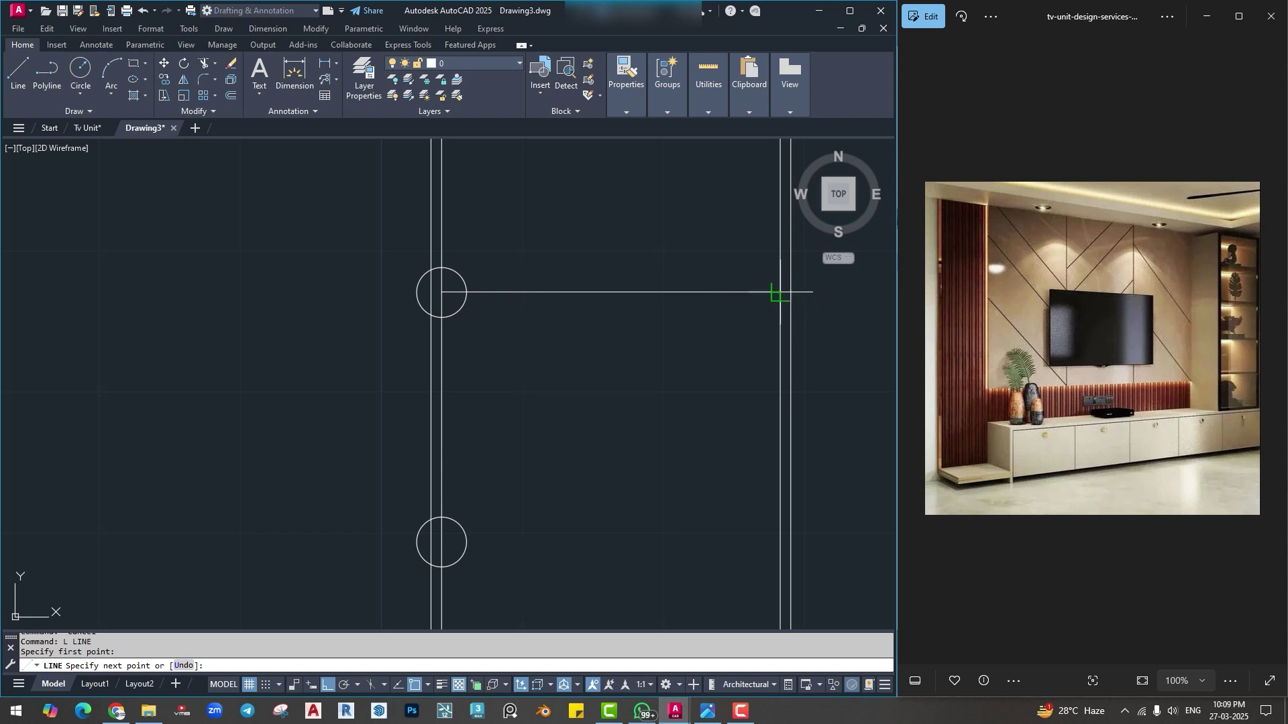
click(781, 292)
scroll(664, 368, down, 2)
middle_drag(664, 368, 568, 387)
key(Escape)
Offset the shelf line downward to make three more shelves, using the distance picked between the inner top line and the first shelf.
text(o)
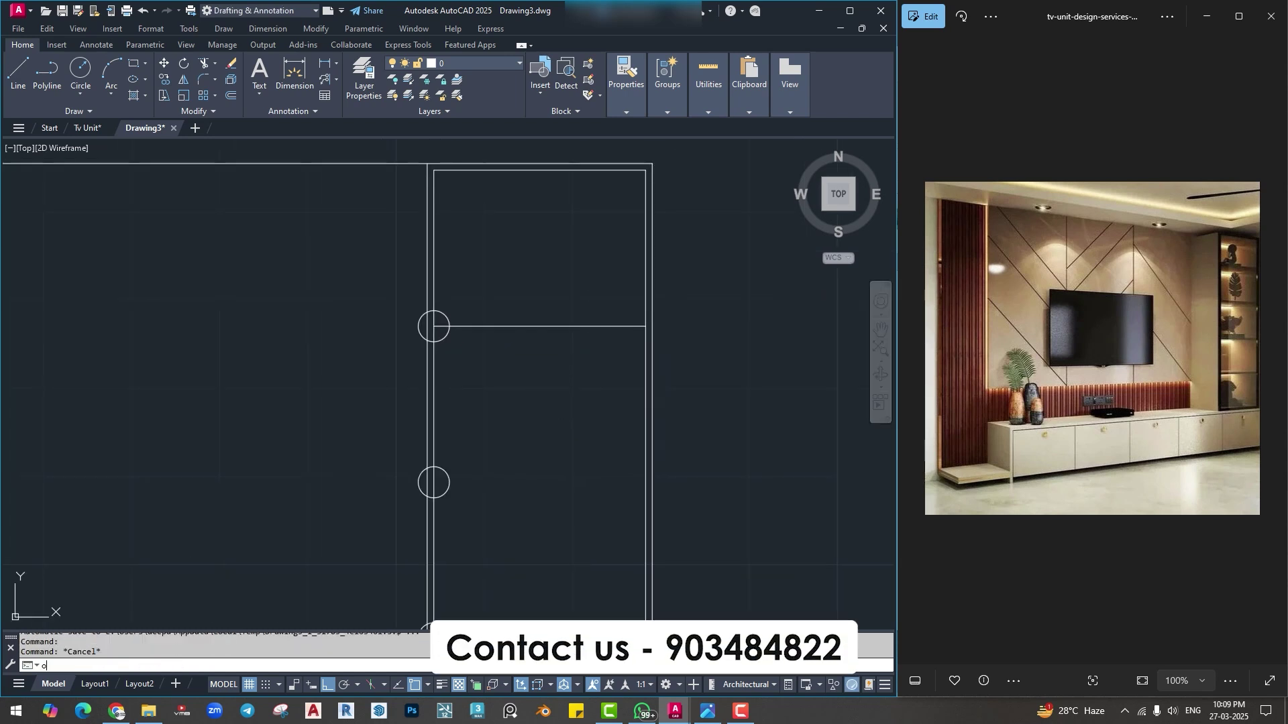
key(Return)
click(616, 171)
click(604, 326)
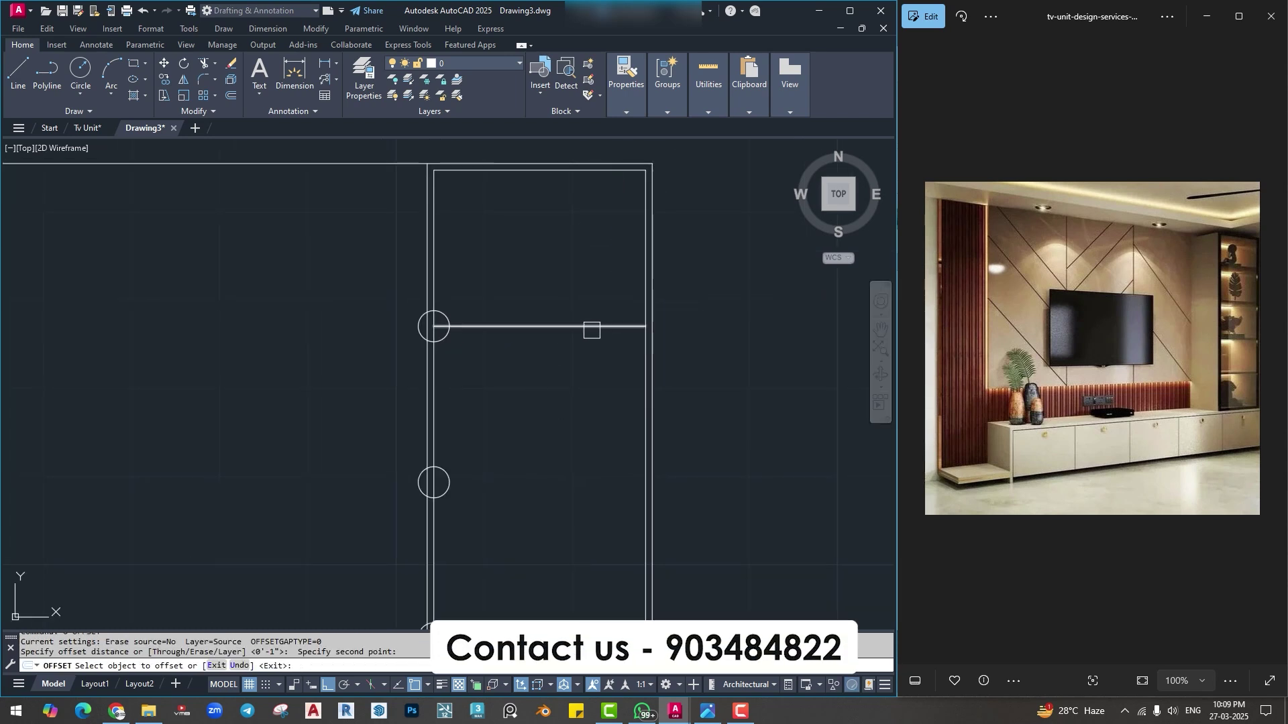
click(591, 329)
scroll(578, 479, down, 2)
middle_drag(580, 485, 512, 312)
click(504, 322)
click(503, 307)
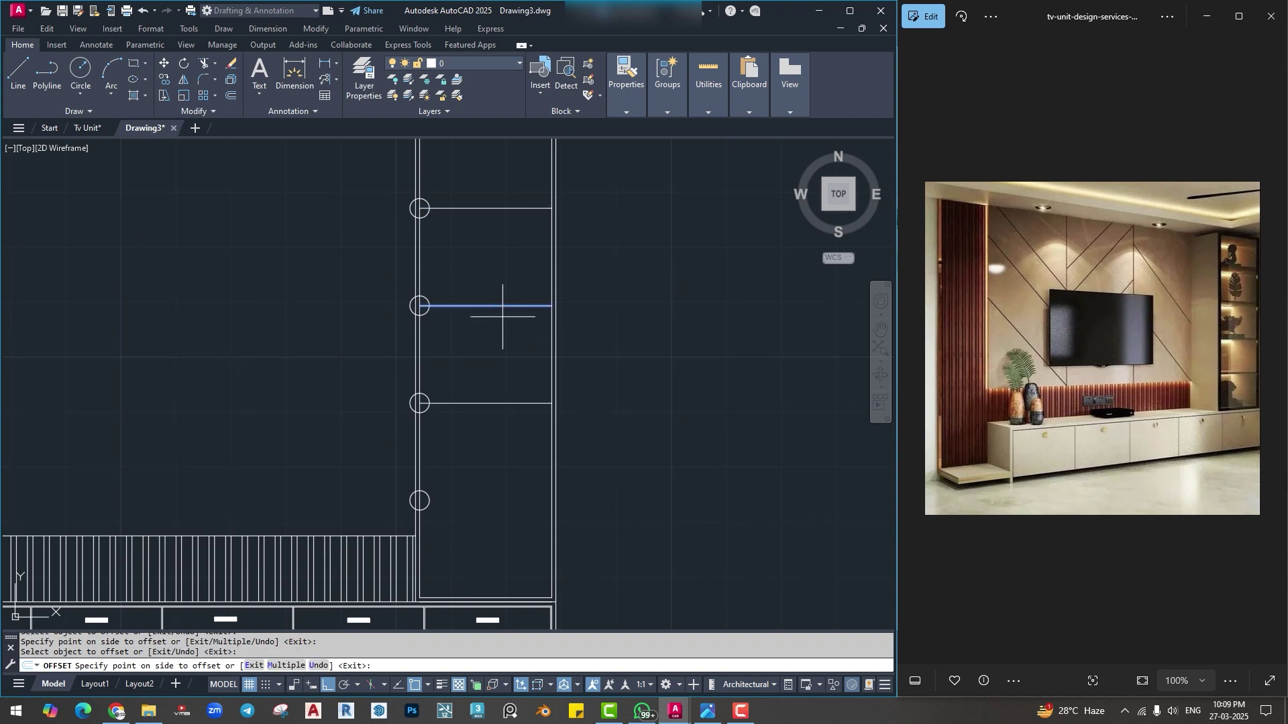
click(499, 366)
click(493, 404)
click(485, 471)
key(Escape)
Erase the four circular division markers along the tall cabinet's side panel.
click(373, 174)
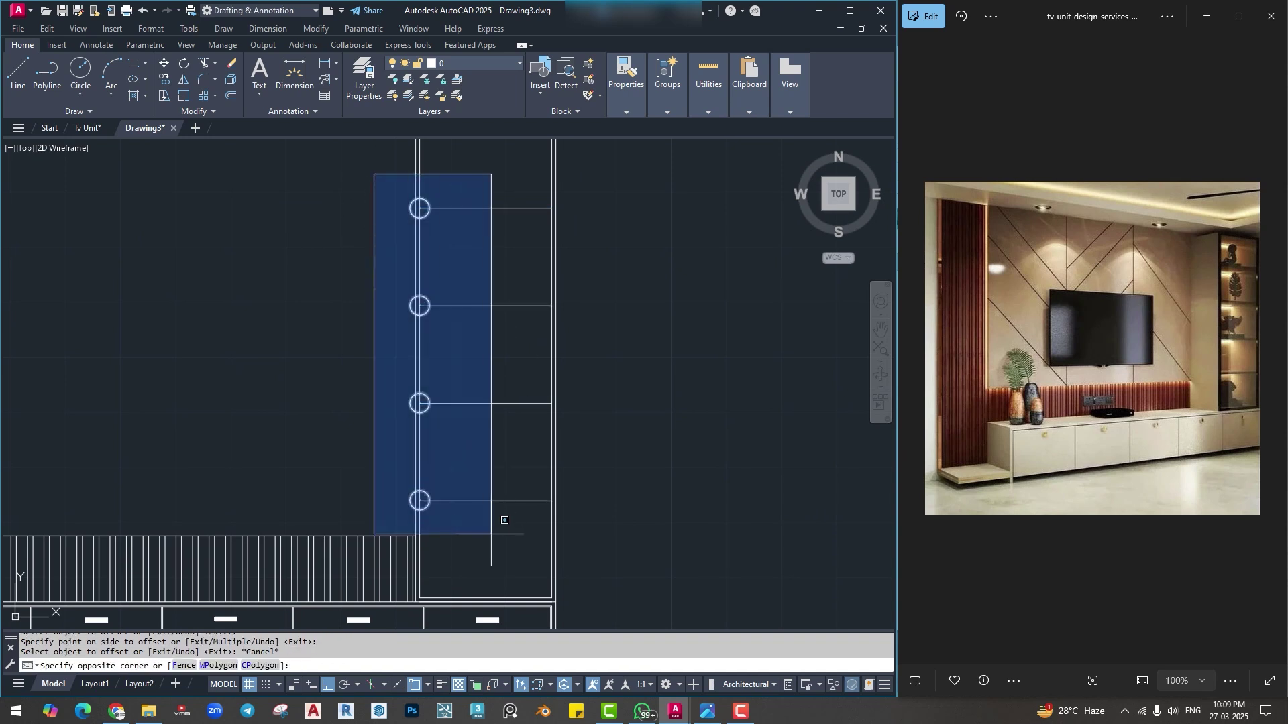
click(508, 529)
text(e)
key(Return)
key(Escape)
key(Escape)
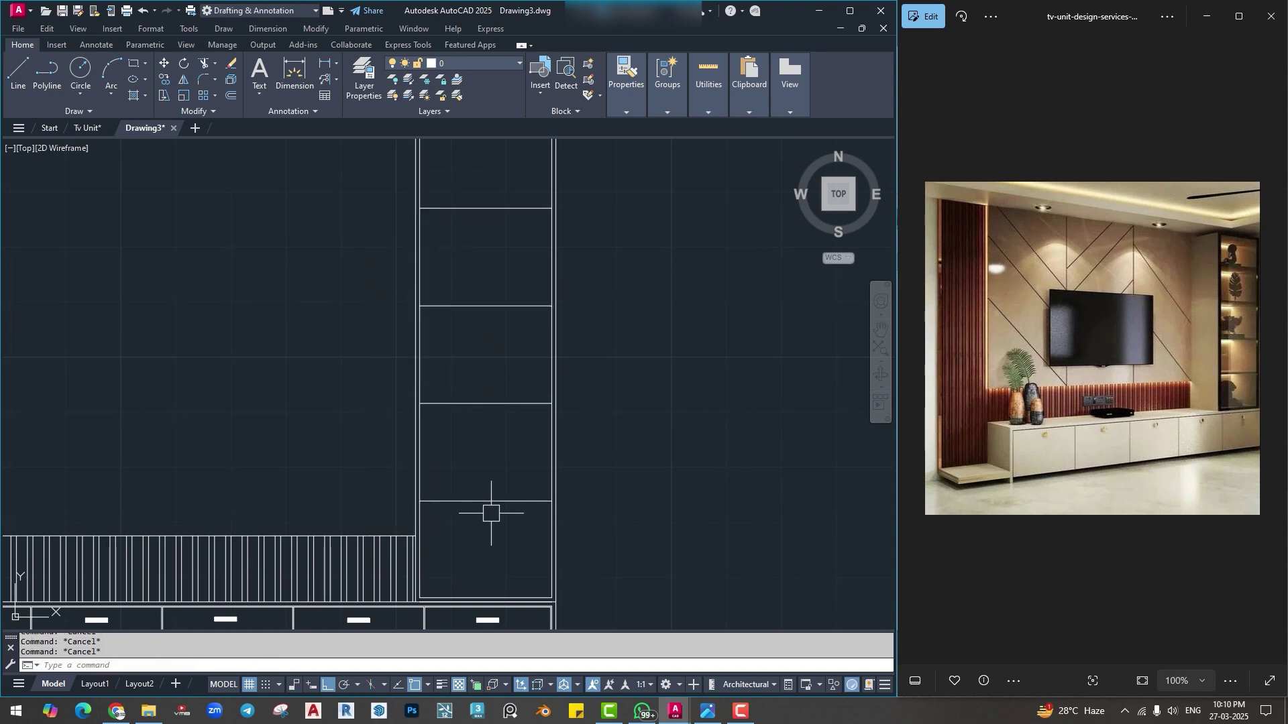
Offset each of the four shelf lines upward by 0.75 inch to give the shelves thickness.
text(o)
key(Return)
text(.75)
key(Return)
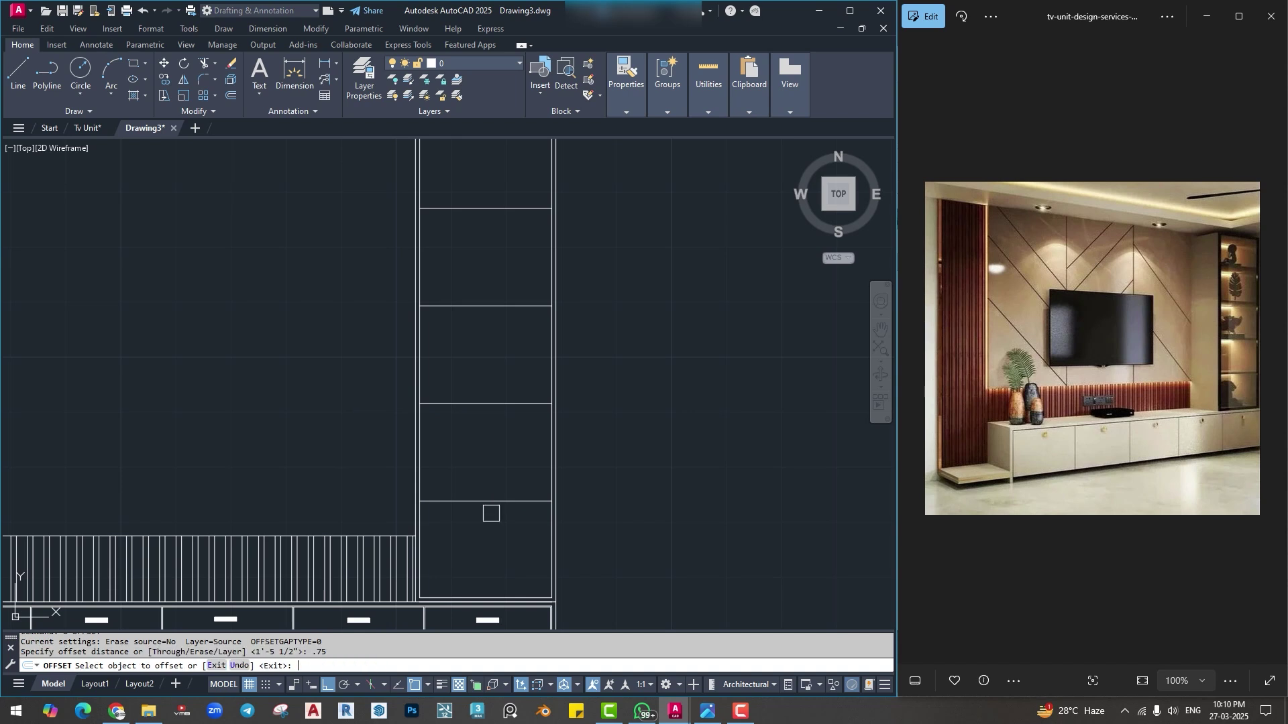
click(494, 208)
click(495, 201)
click(503, 306)
click(503, 284)
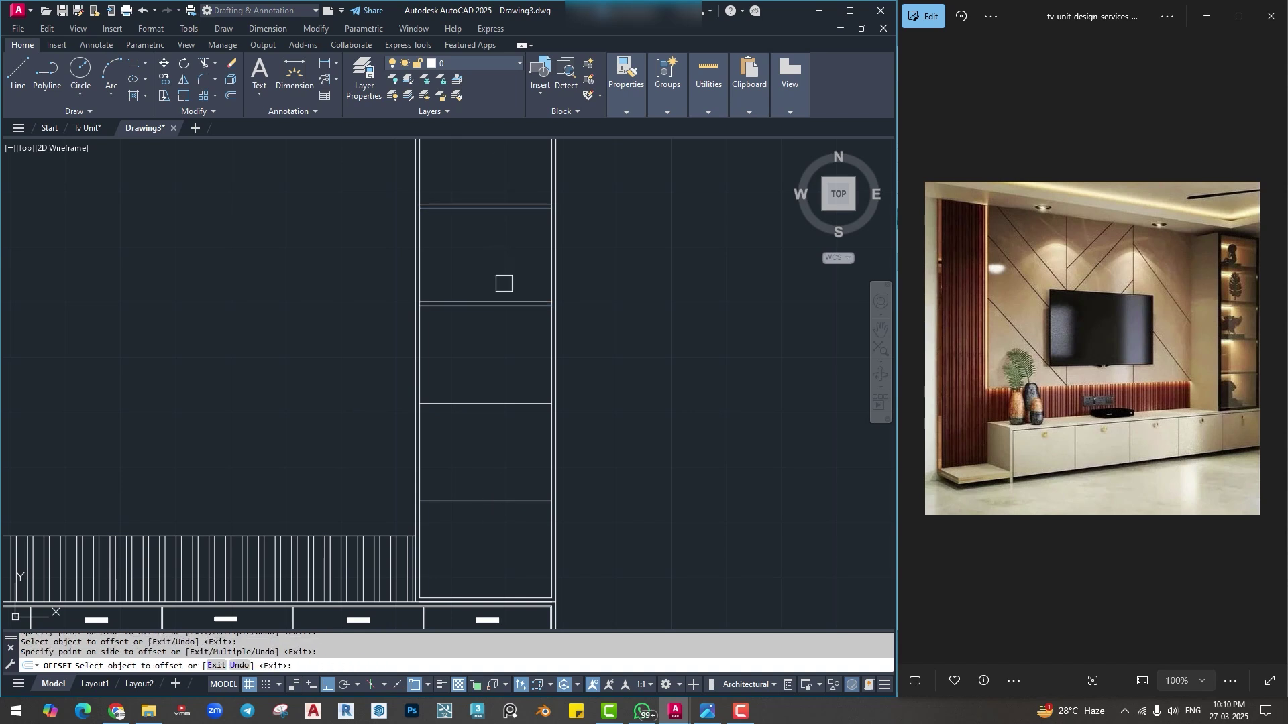
click(511, 405)
click(511, 393)
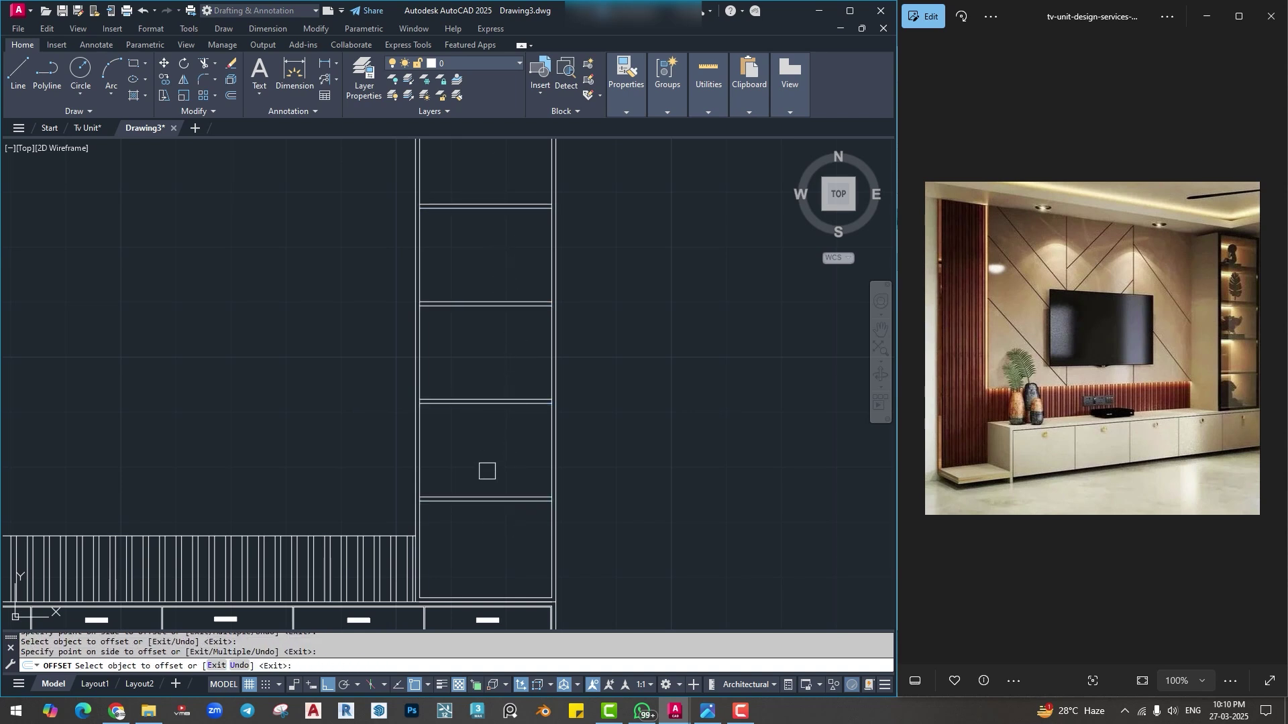
key(Escape)
key(Escape)
Start a hatch and pick the base unit's top-and-side frame and the tall cabinet's outer frame as its areas.
scroll(513, 463, down, 3)
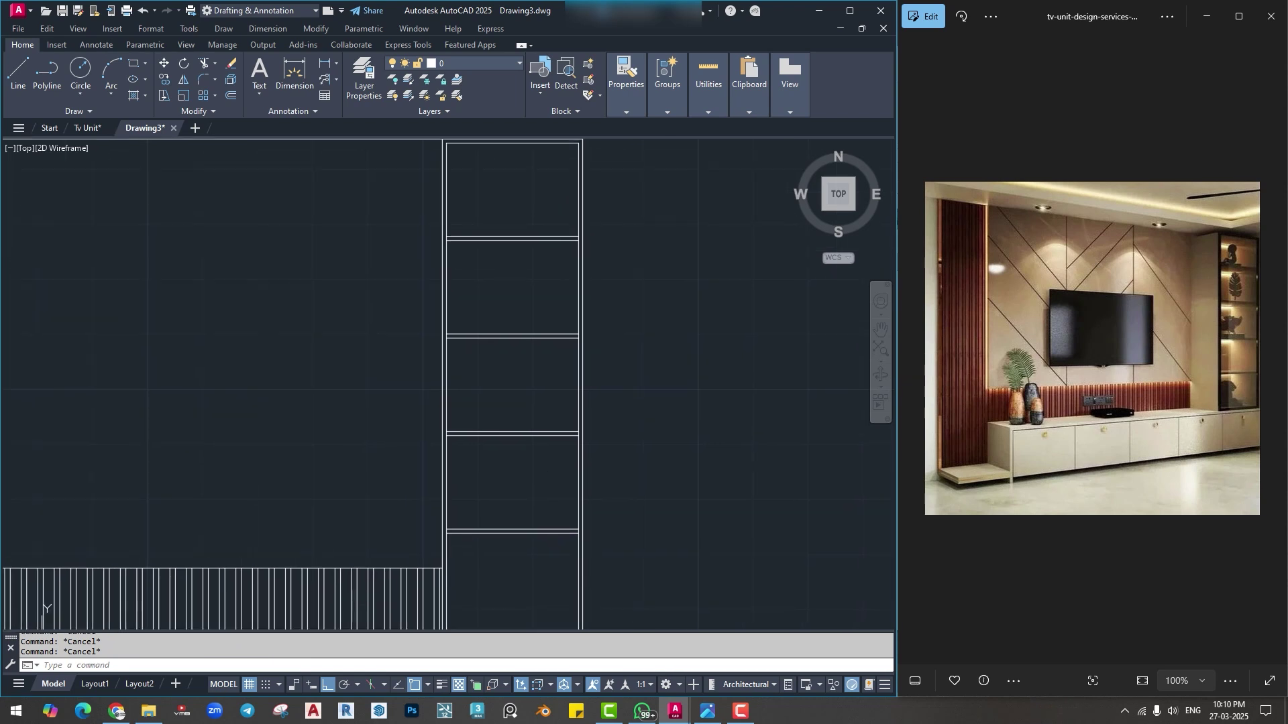
middle_drag(513, 462, 585, 413)
scroll(662, 470, up, 5)
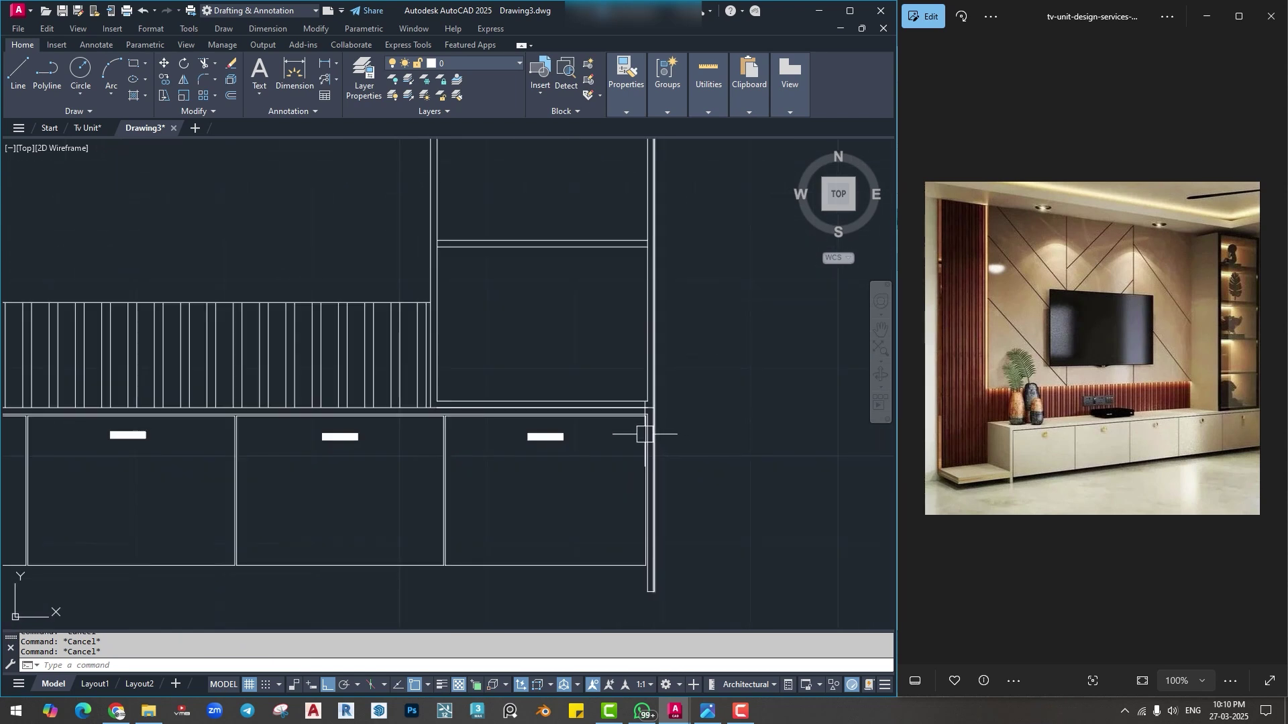
scroll(596, 438, down, 2)
middle_drag(555, 454, 661, 462)
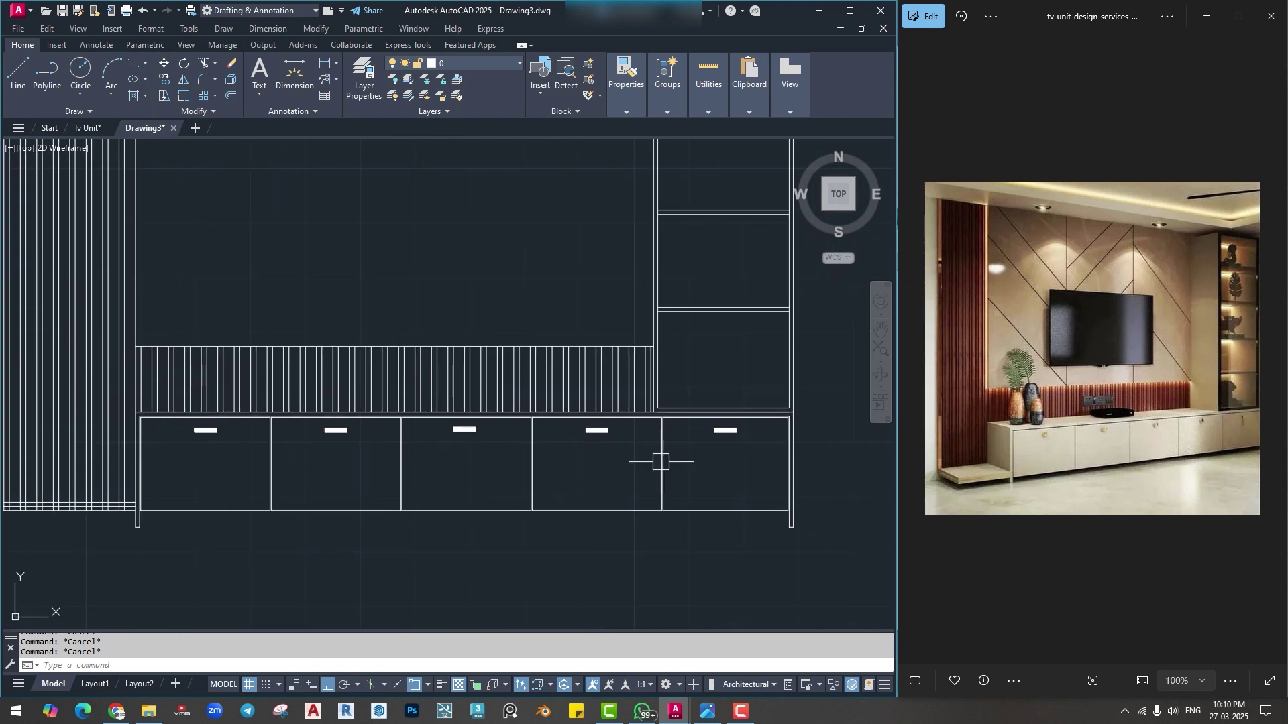
text(h)
key(Return)
click(528, 415)
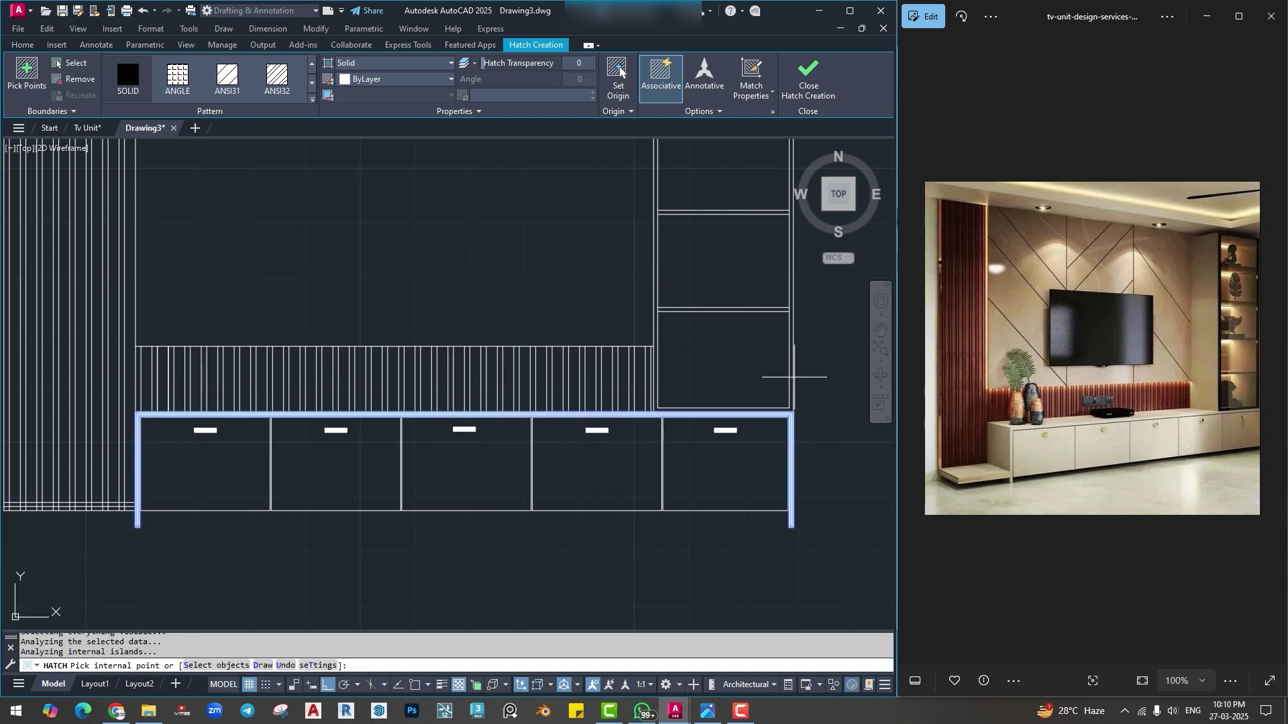
middle_drag(791, 375, 723, 508)
scroll(723, 508, down, 2)
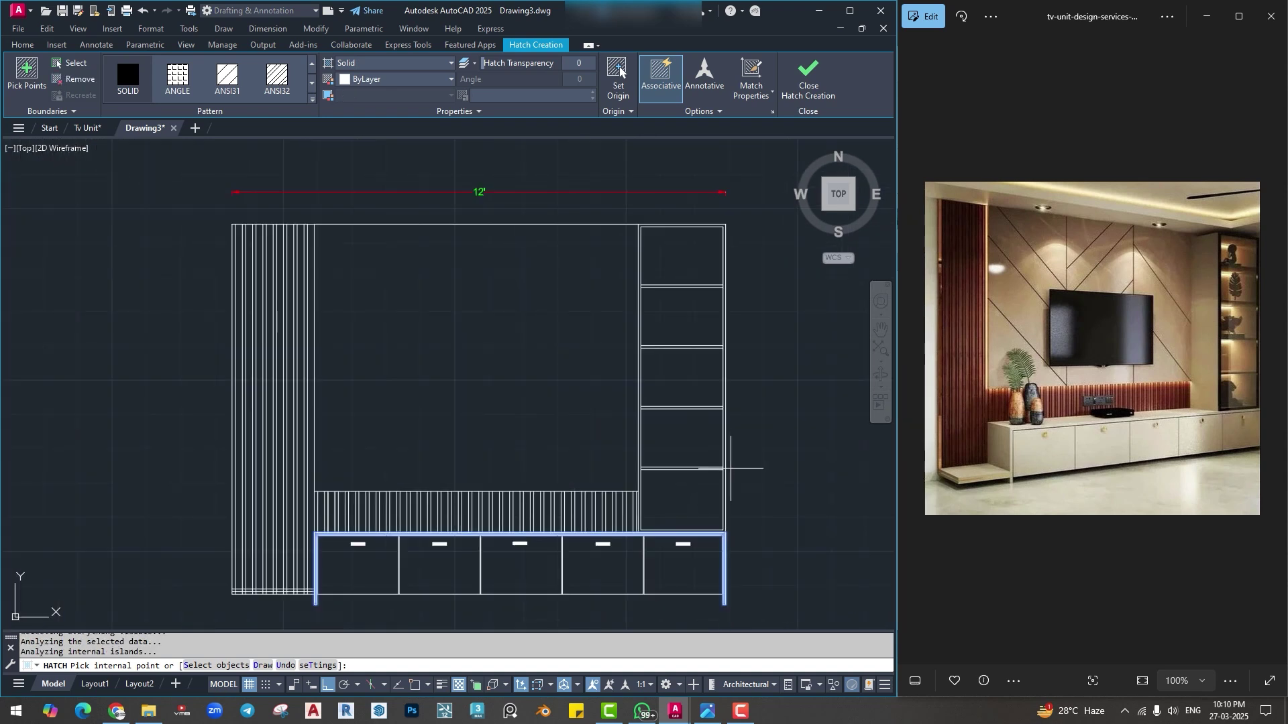
click(726, 447)
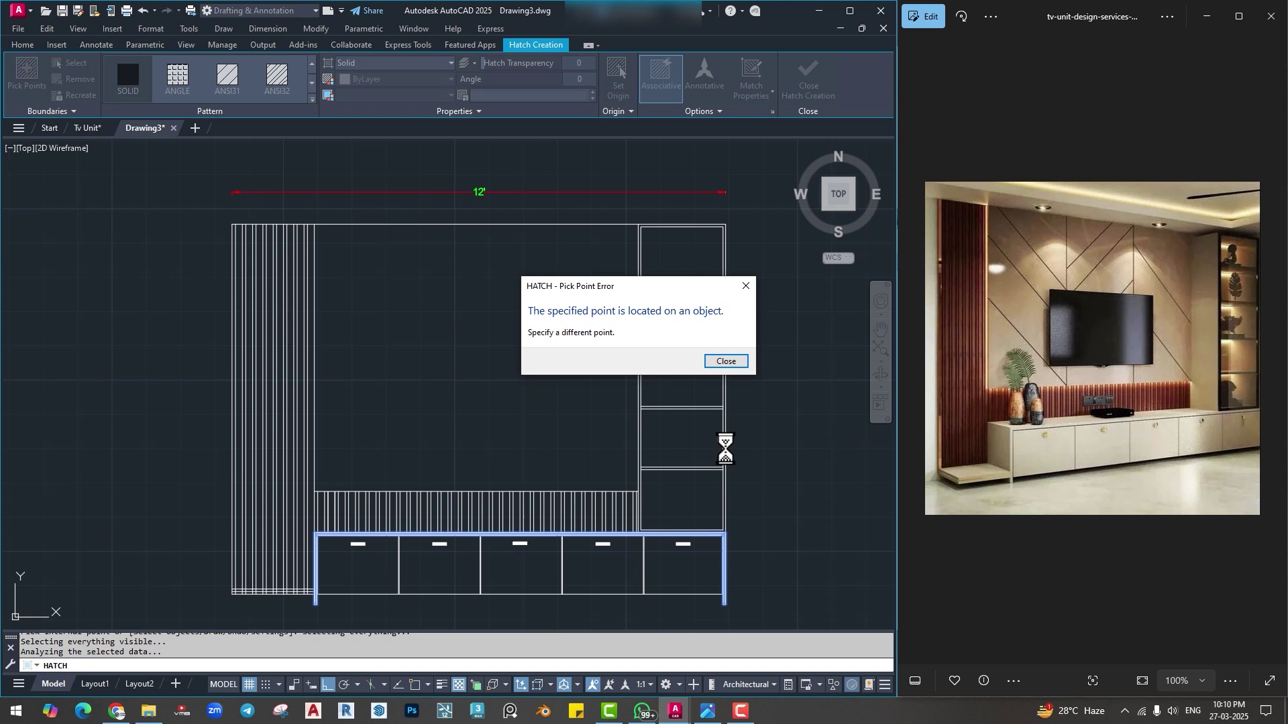
click(727, 362)
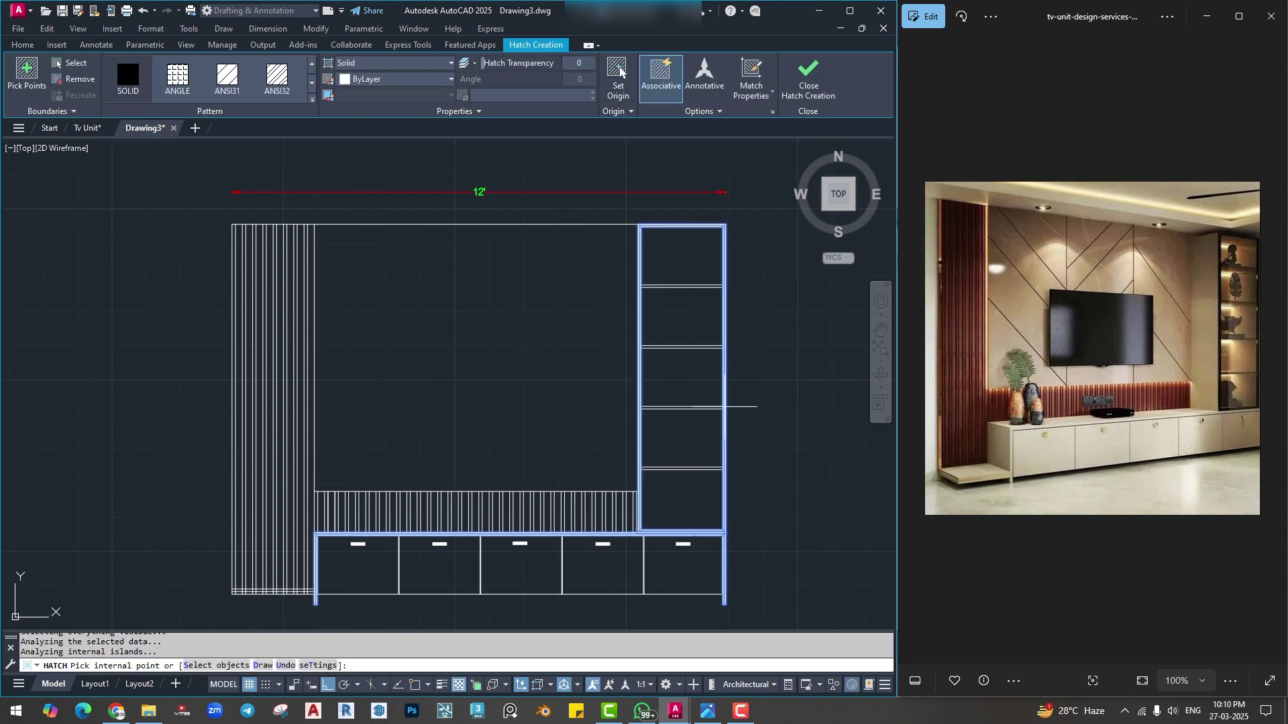
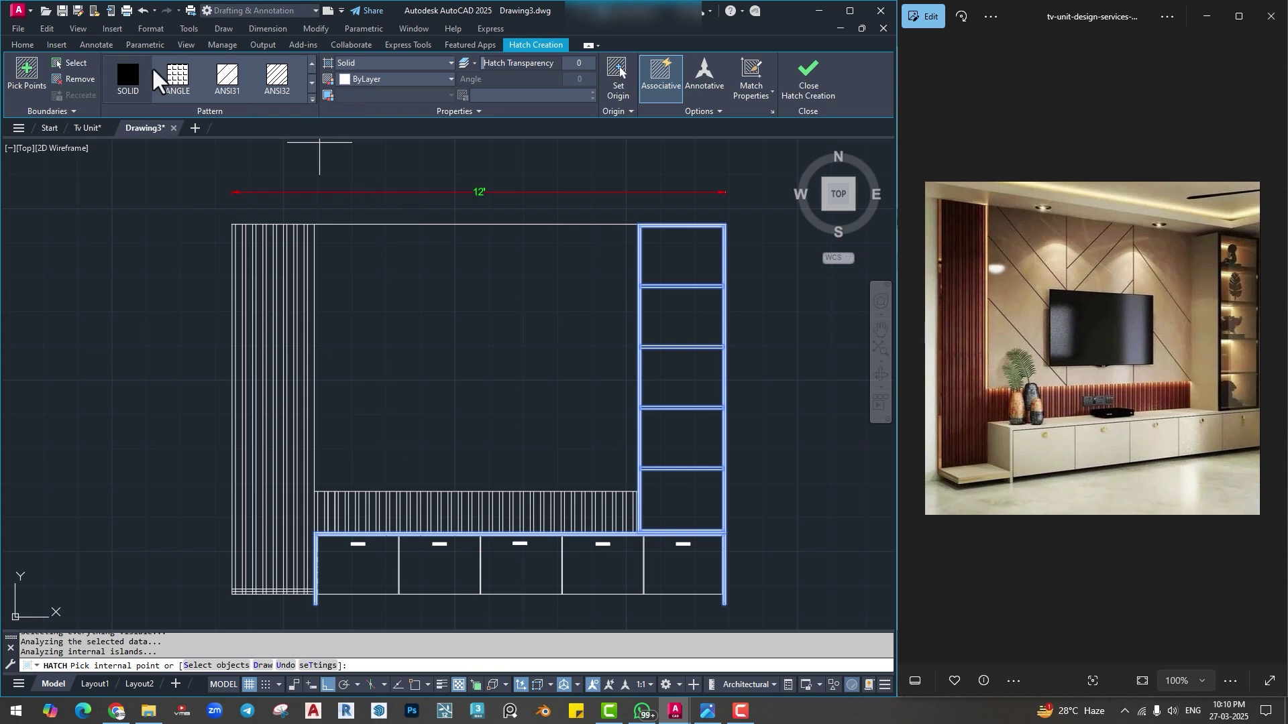
Give the frame hatch the Solid pattern in orange 242,103,34 and finish it.
click(141, 75)
click(363, 64)
click(362, 78)
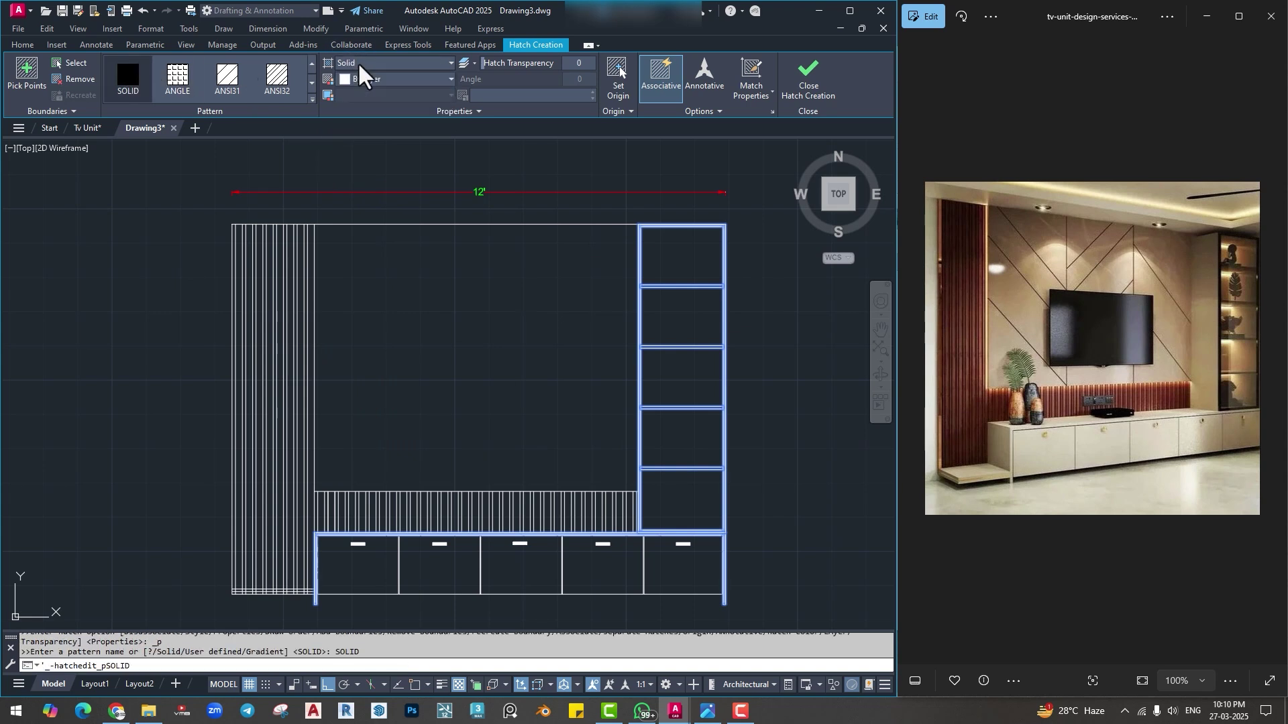
click(362, 79)
click(371, 139)
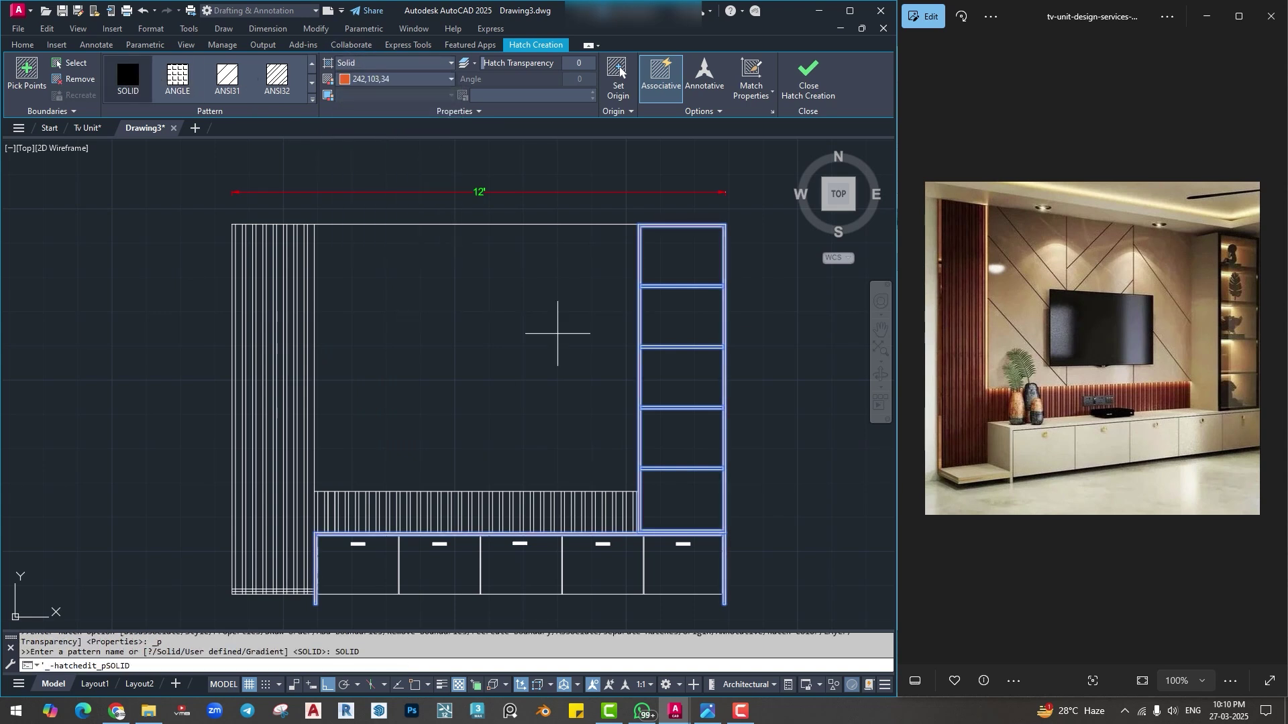
key(Return)
Hatch the tall cabinet's four shelf thicknesses with the same solid orange 242,103,34.
scroll(692, 527, up, 5)
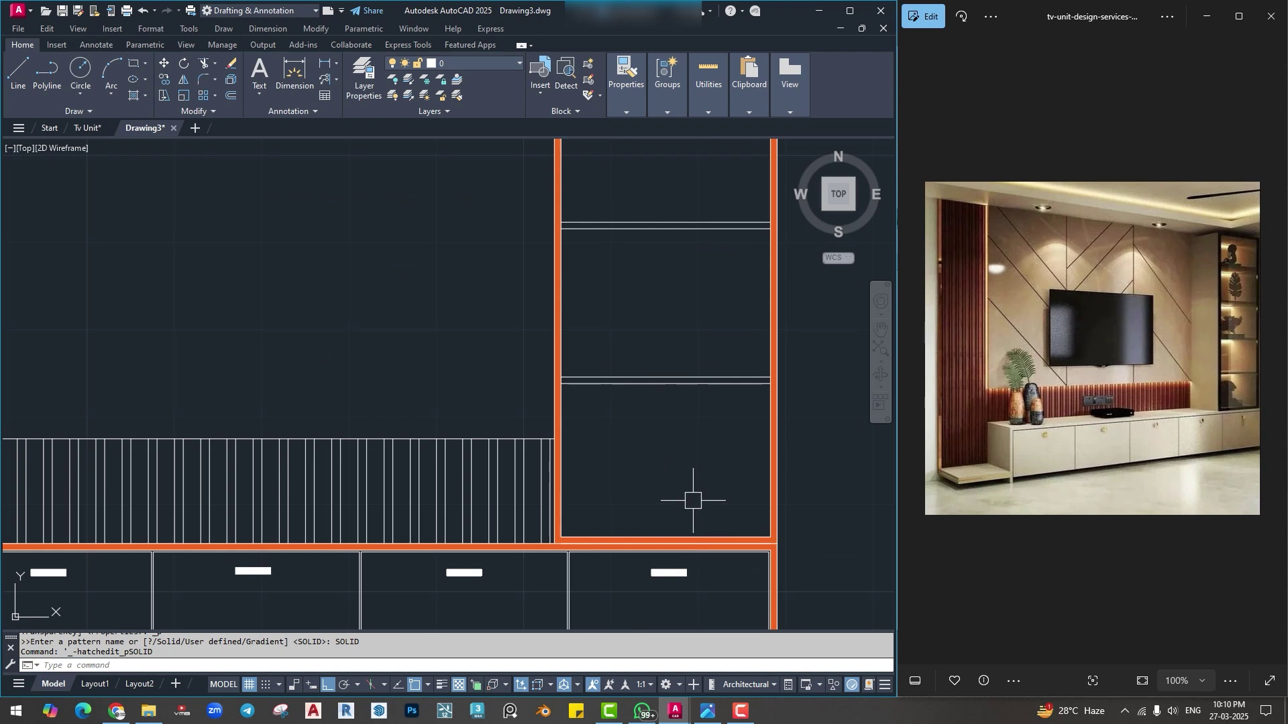
middle_drag(693, 500, 585, 534)
text(h)
key(Return)
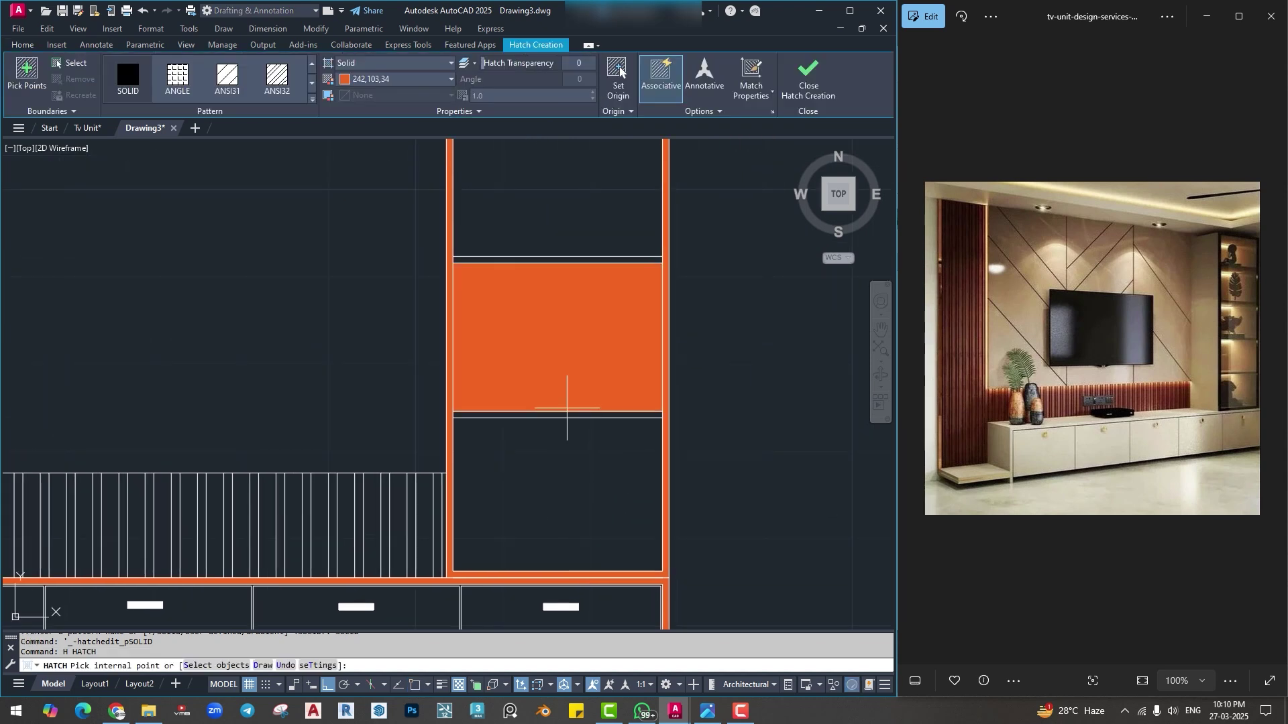
middle_drag(550, 310, 550, 427)
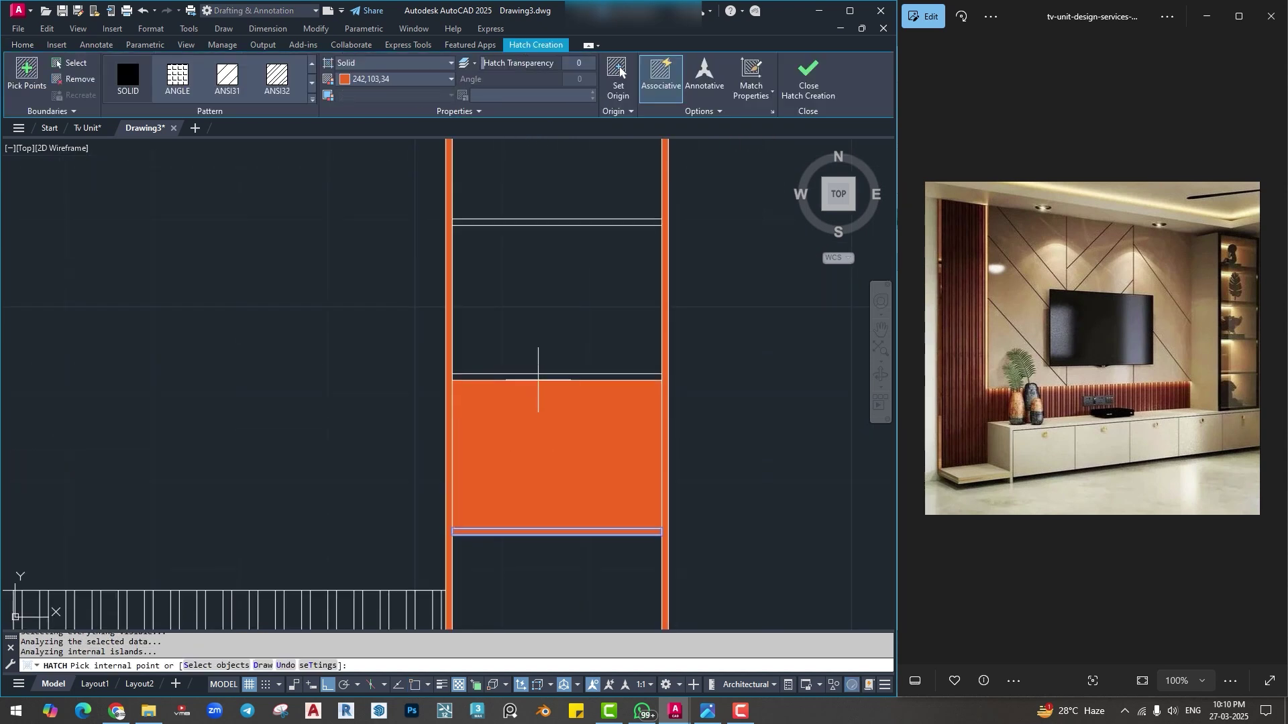
click(537, 376)
middle_drag(548, 255, 555, 424)
click(556, 390)
mouse_move(555, 326)
middle_down()
mouse_move(560, 451)
mouse_move(671, 327)
middle_up()
key(Return)
scroll(579, 373, down, 2)
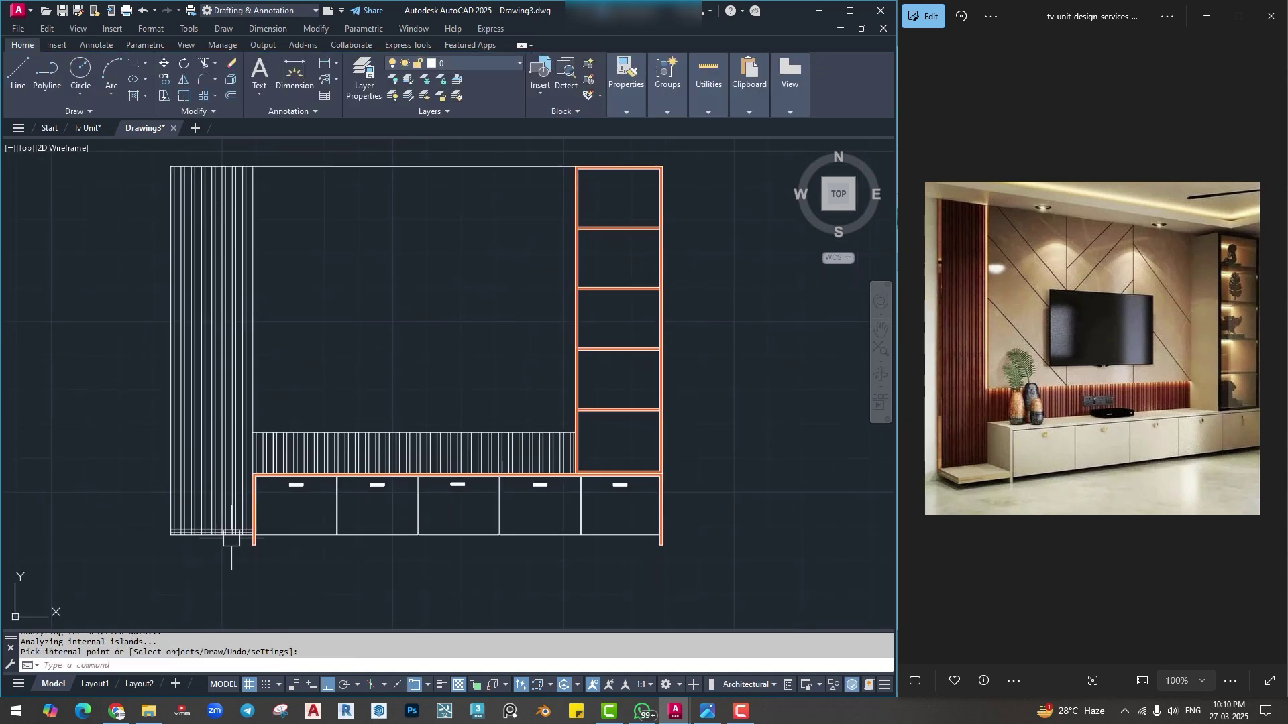
Trim the vertical slat lines out of both horizontal strips at the foot of the tall fluted panel.
scroll(231, 536, up, 5)
key(Escape)
key(Escape)
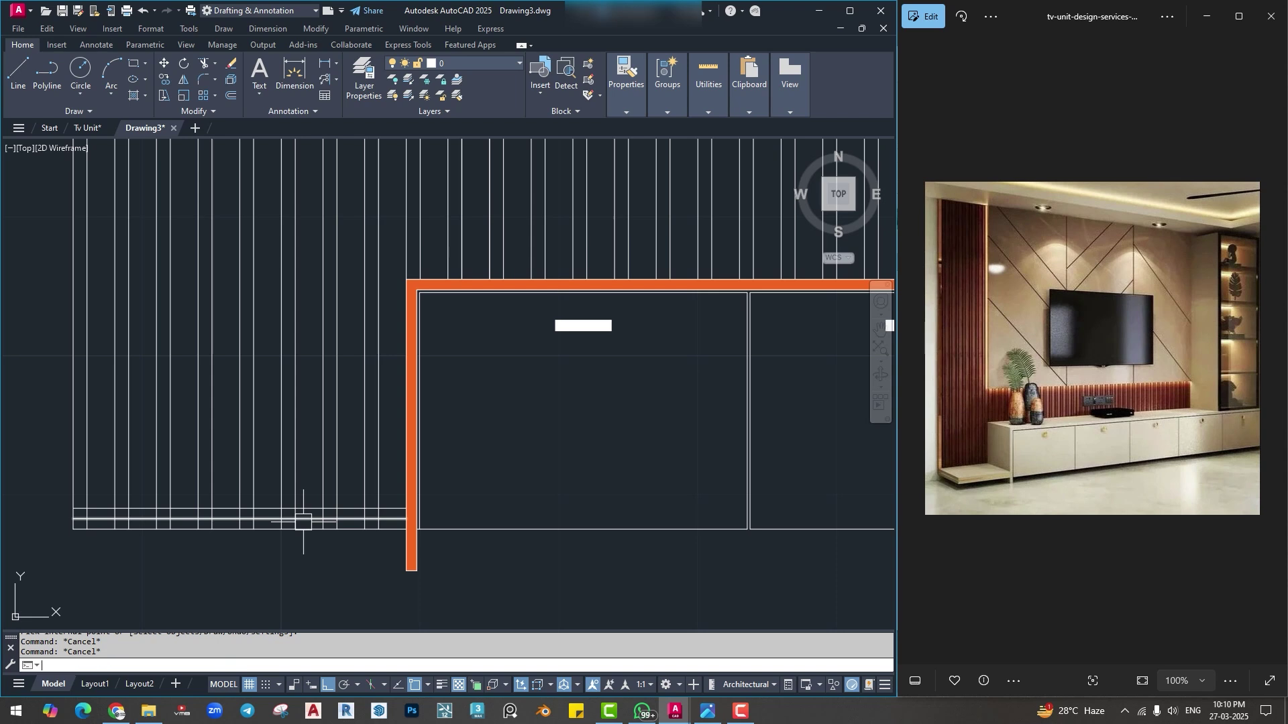
text(tr)
key(Return)
scroll(391, 521, up, 6)
middle_drag(382, 512, 469, 512)
drag(466, 489, 170, 484)
drag(456, 530, 179, 524)
middle_drag(157, 525, 835, 529)
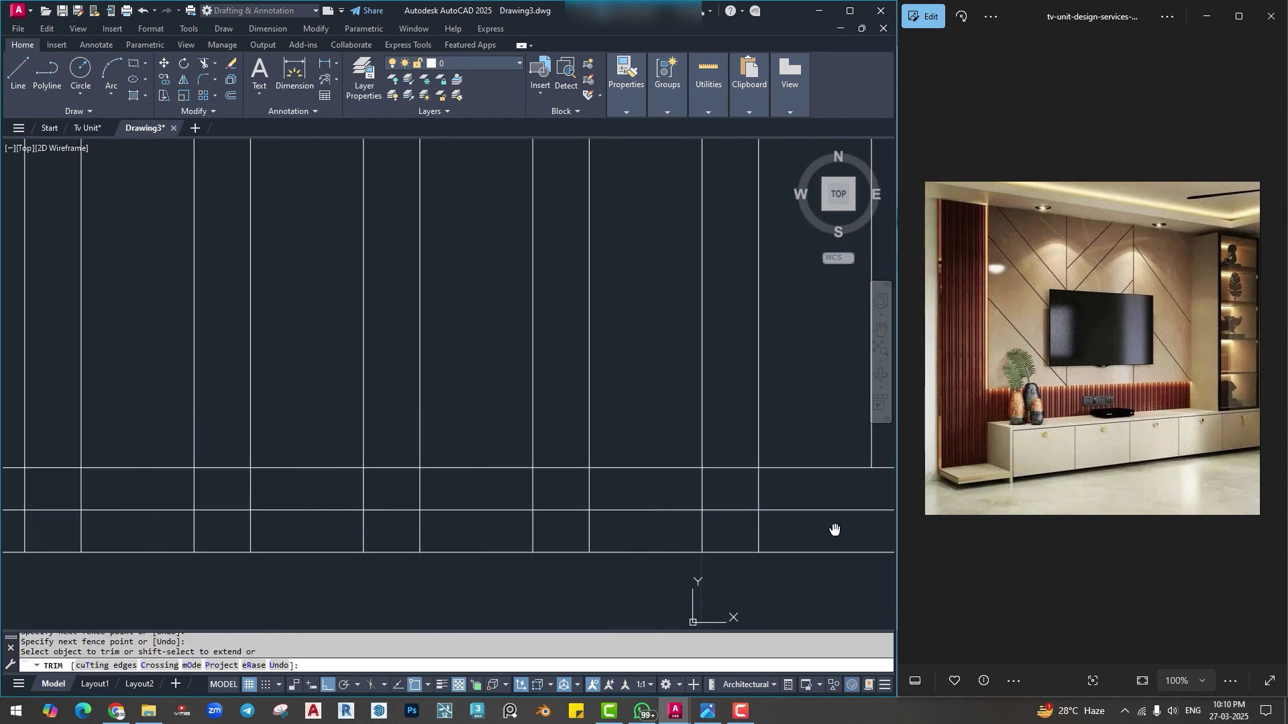
drag(813, 489, 115, 487)
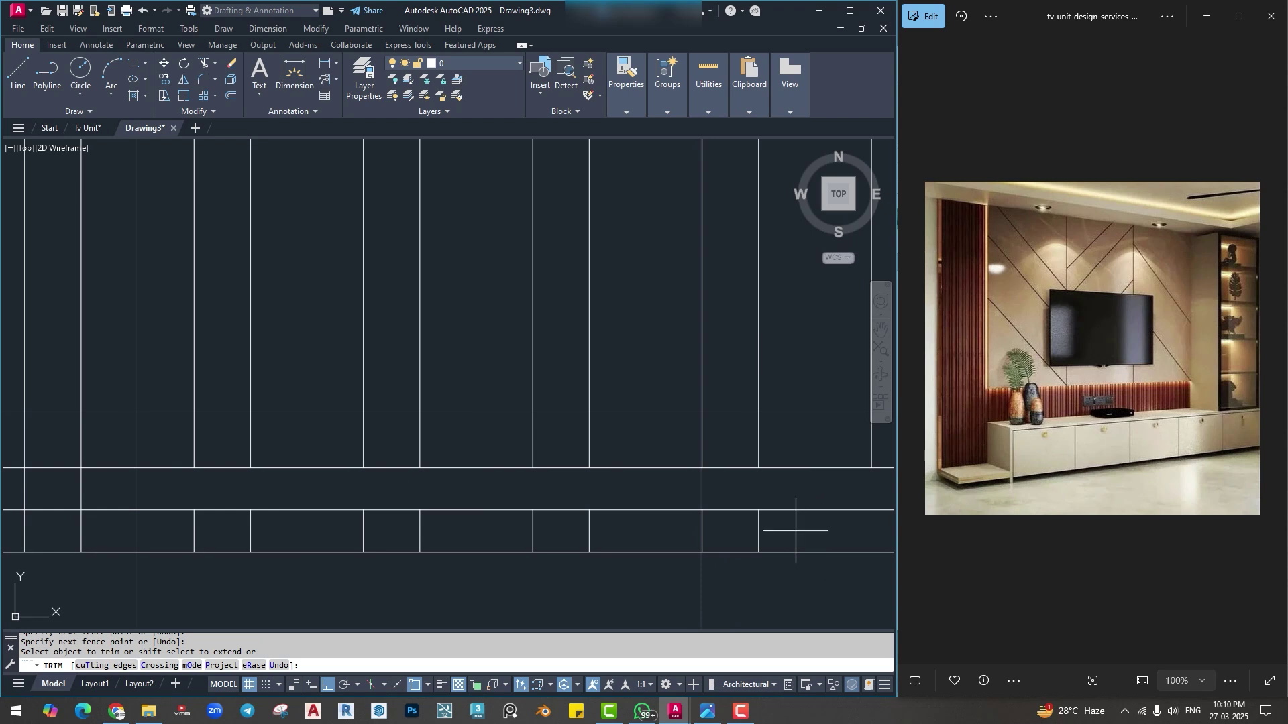
drag(795, 531, 208, 536)
middle_drag(143, 520, 836, 537)
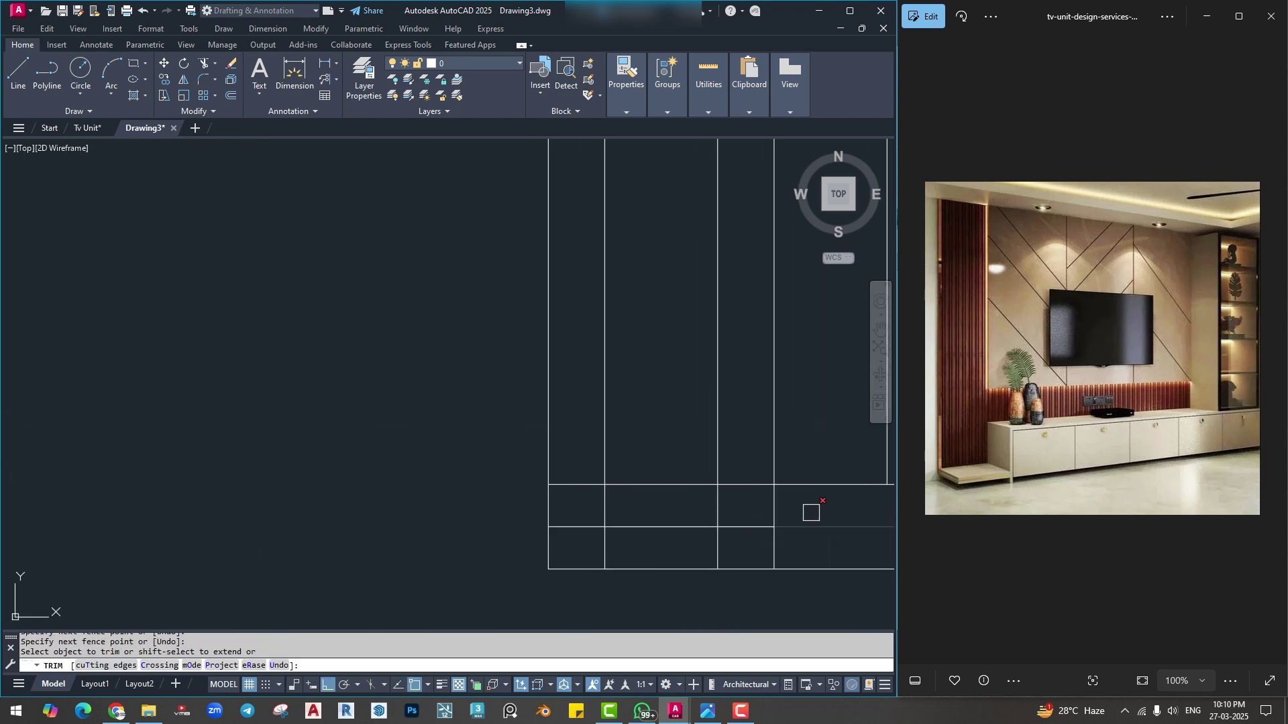
drag(815, 507, 570, 500)
drag(830, 549, 580, 548)
scroll(633, 561, down, 10)
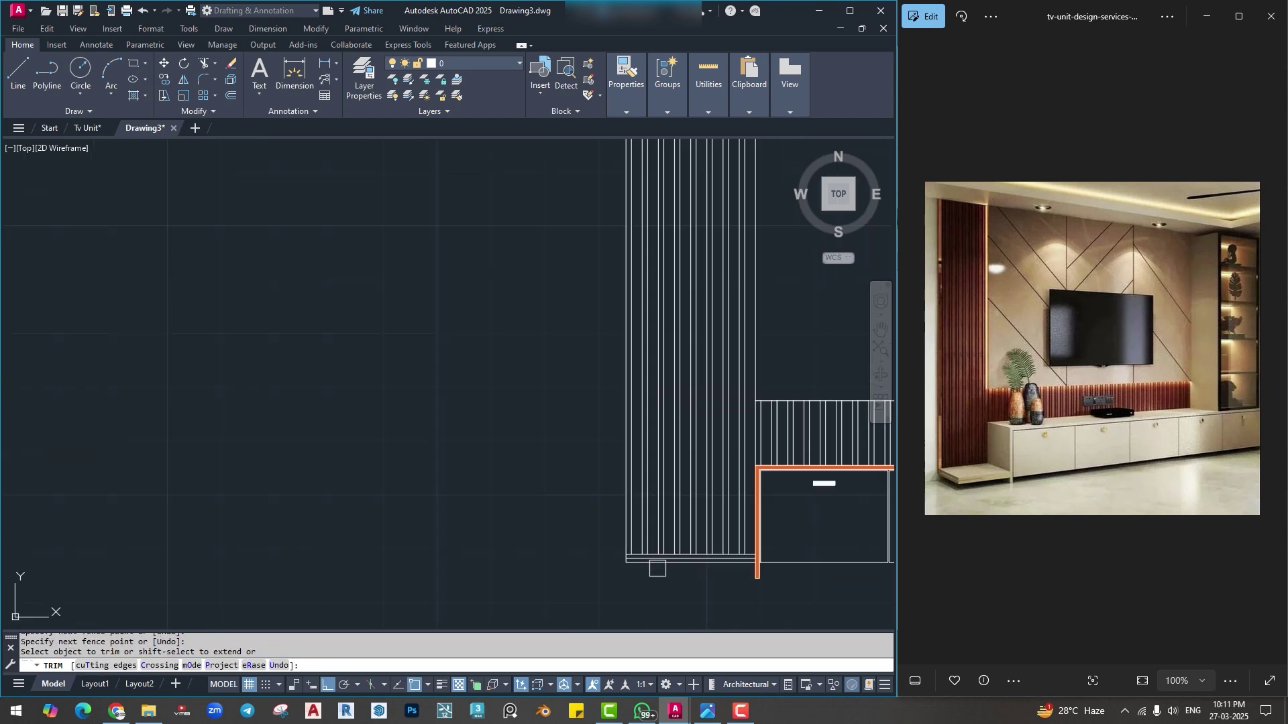
middle_drag(648, 307, 546, 414)
key(Escape)
Start a solid hatch and pick every wide slat of the tall fluted panel, leaving the narrow gaps empty.
scroll(600, 334, up, 4)
scroll(545, 331, down, 5)
middle_drag(546, 330, 454, 310)
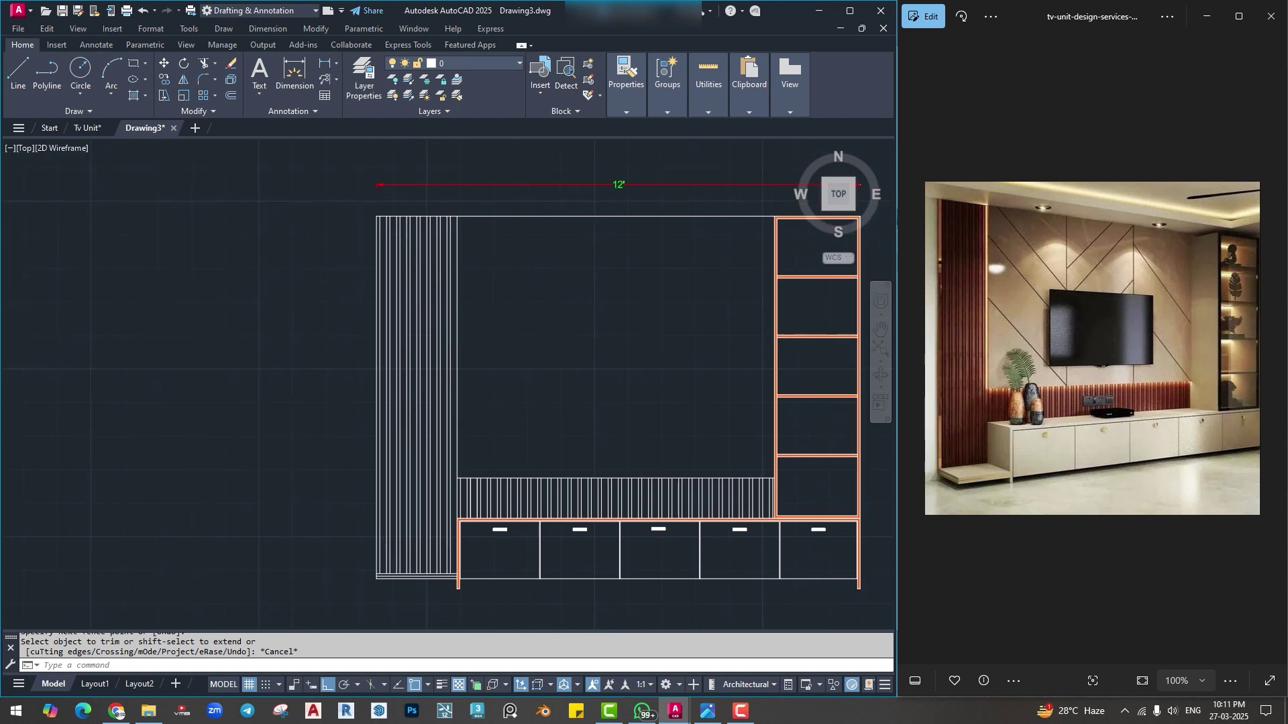
text(h)
key(Return)
click(392, 232)
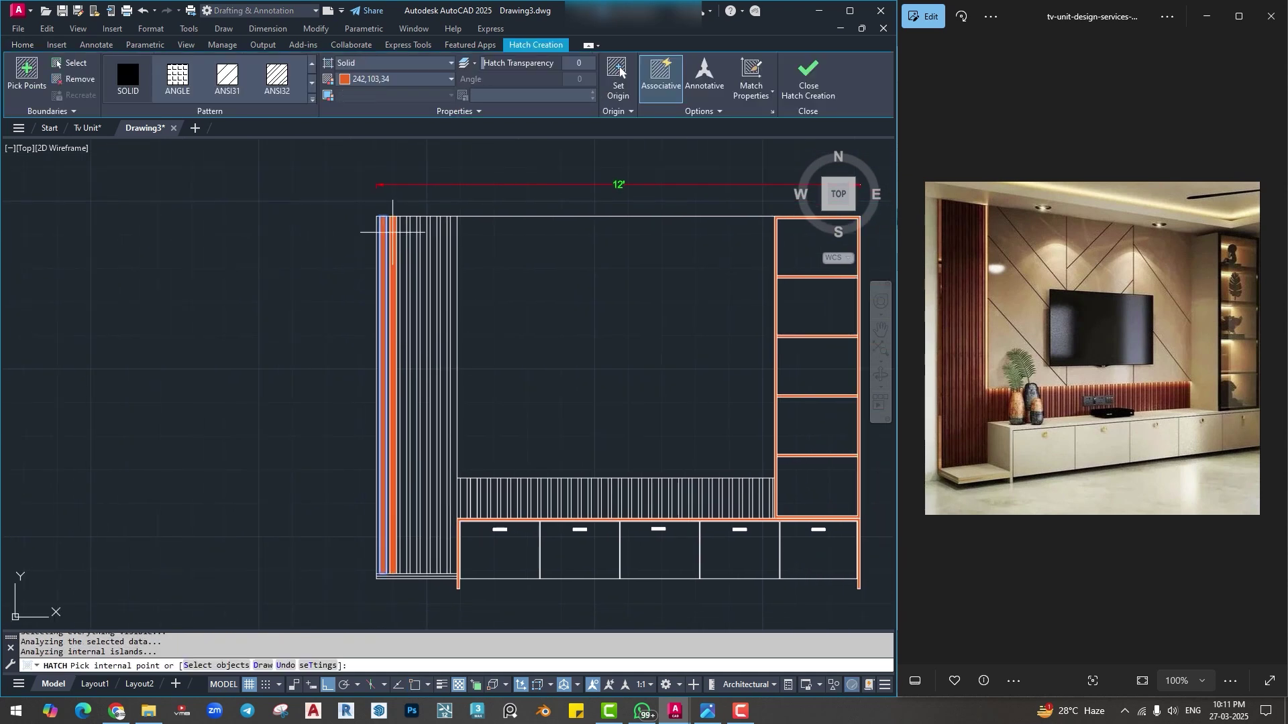
click(403, 232)
click(414, 233)
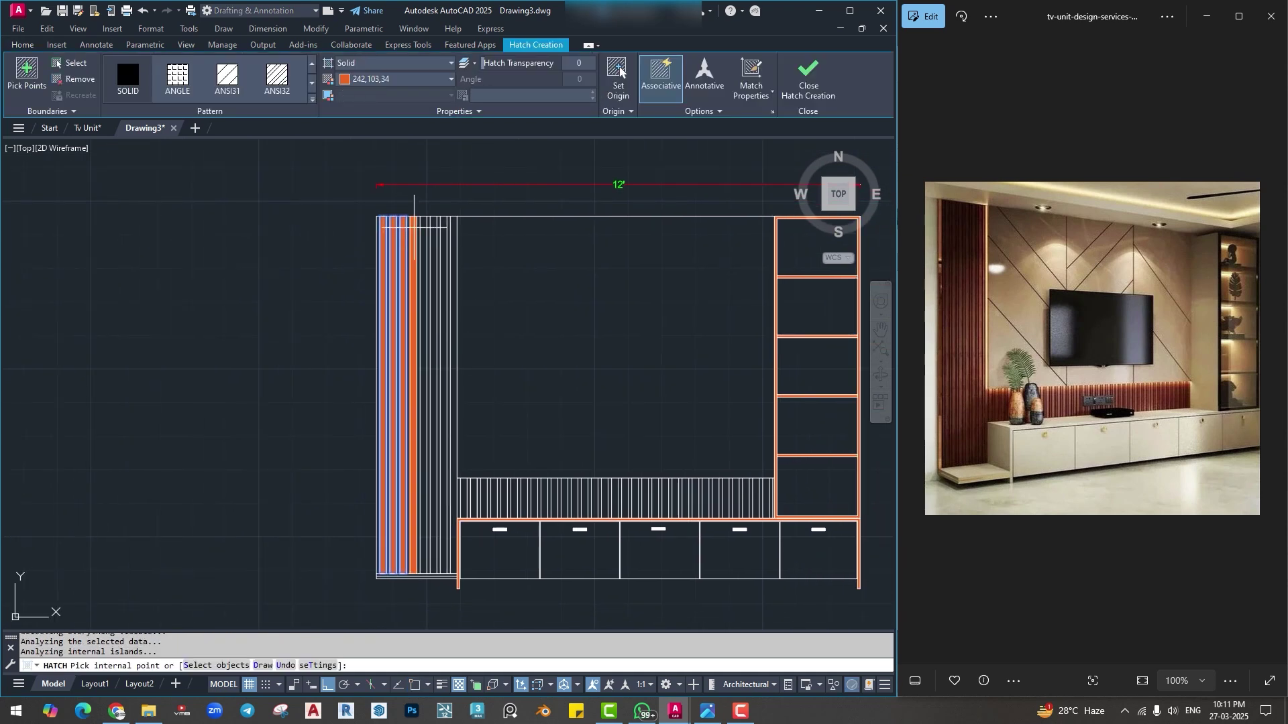
click(423, 233)
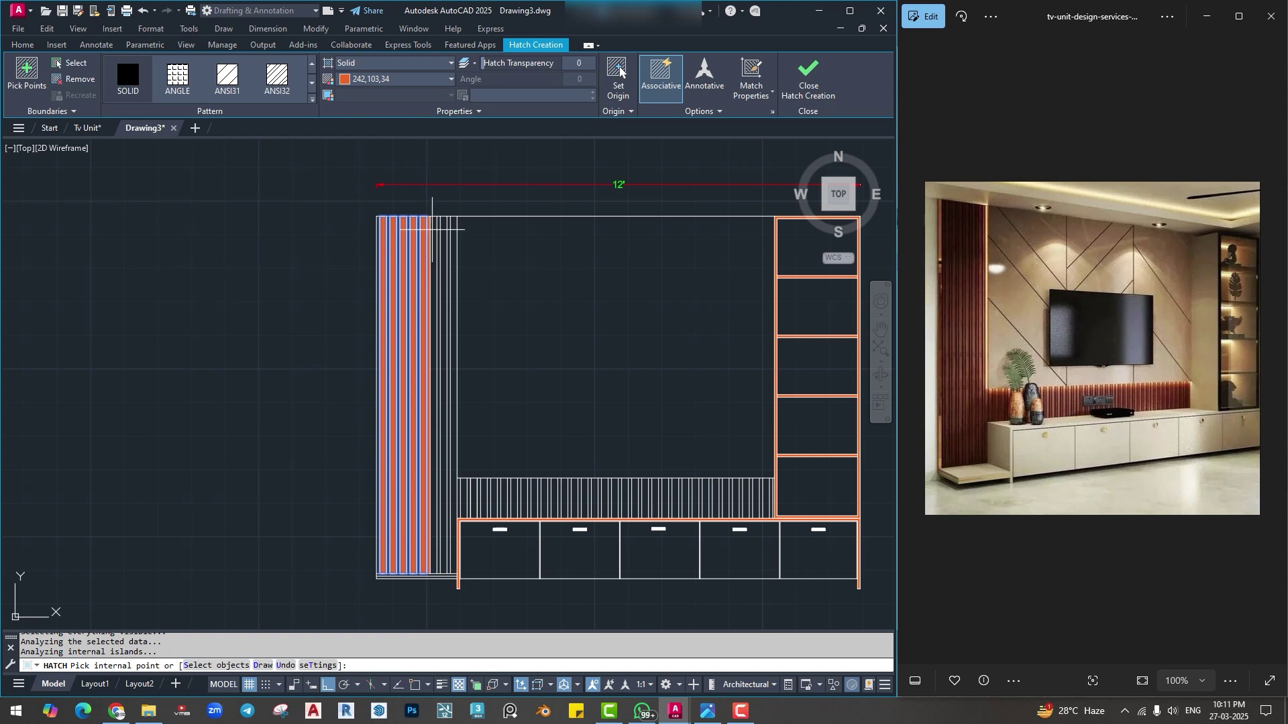
click(434, 233)
click(443, 227)
click(454, 236)
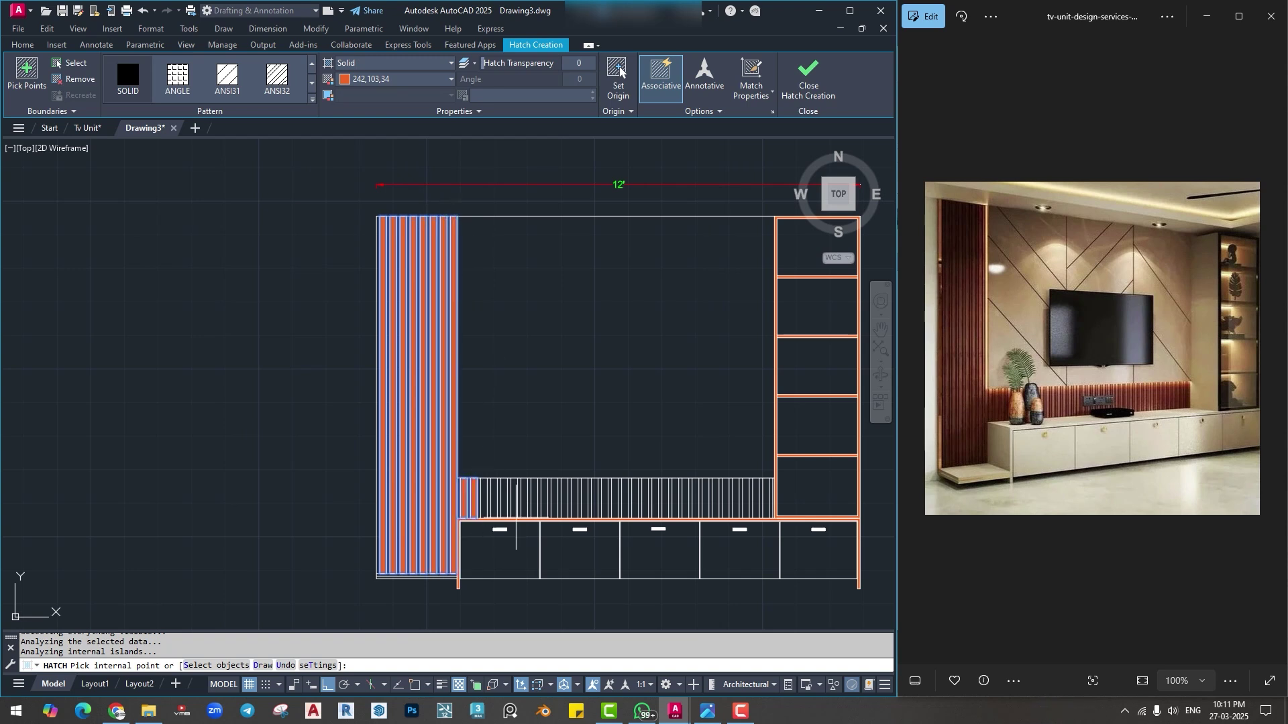
Add all the wide slats of the low fluted panel above the drawers to the hatch, including the narrow end strip beside the tall cabinet.
scroll(540, 540, up, 5)
click(303, 356)
click(344, 355)
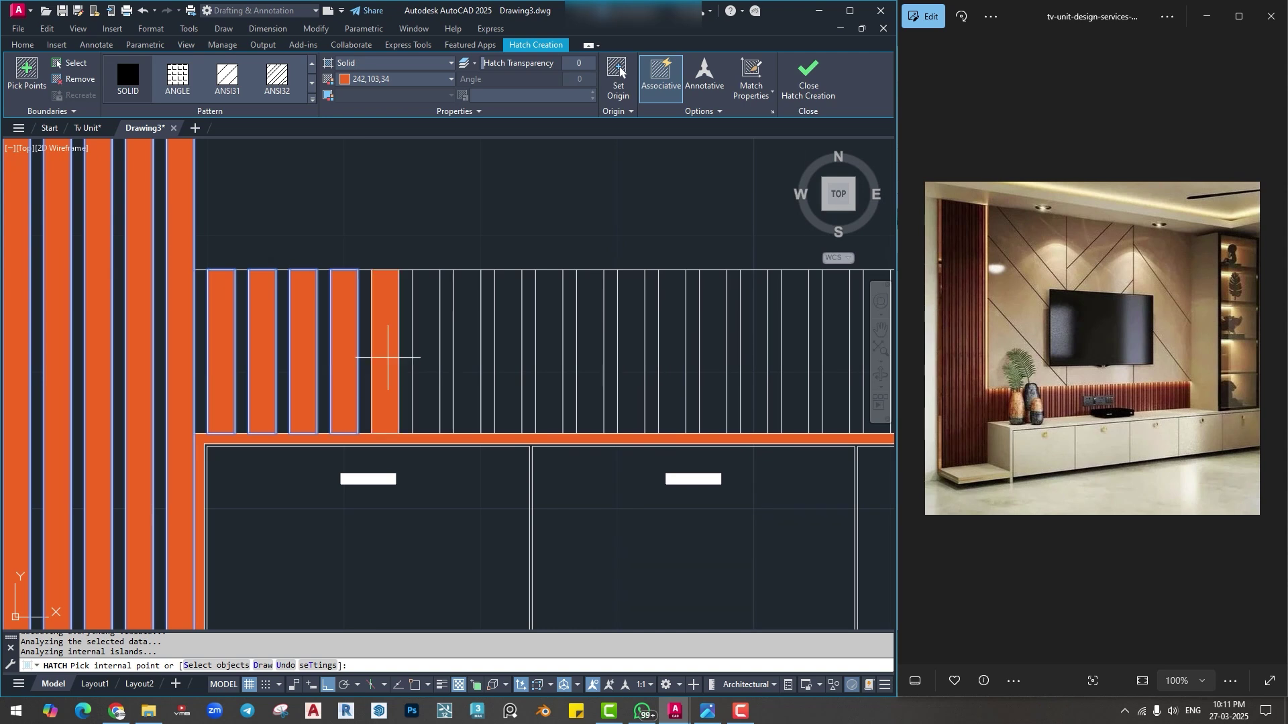
click(388, 358)
click(426, 359)
click(466, 357)
click(507, 352)
click(549, 348)
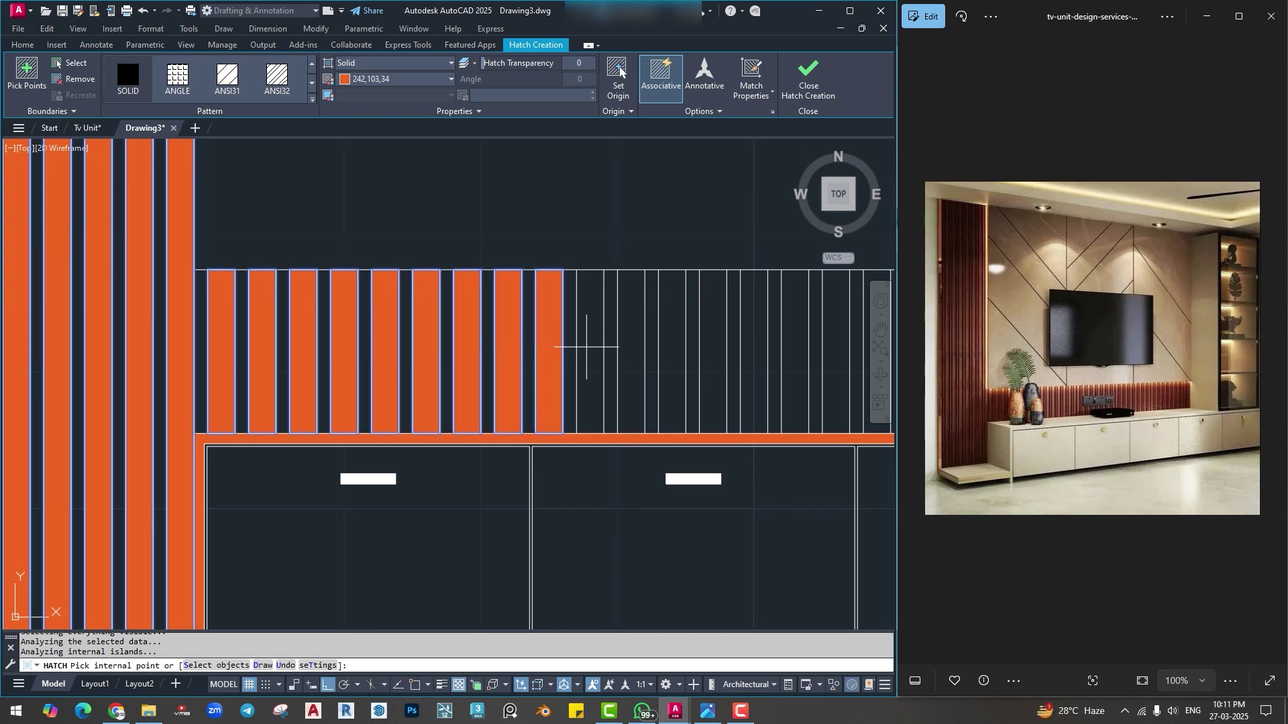
click(588, 347)
middle_drag(651, 367, 286, 377)
click(271, 376)
click(313, 358)
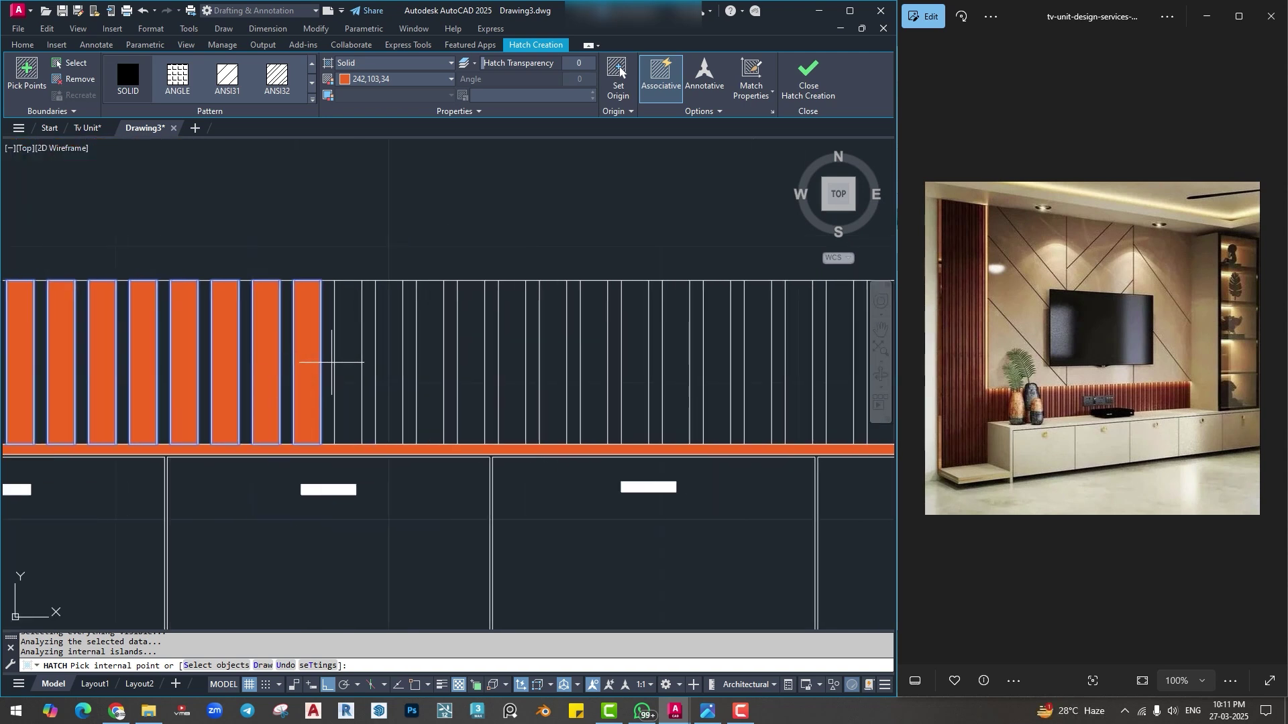
click(348, 361)
click(389, 360)
click(430, 360)
click(471, 360)
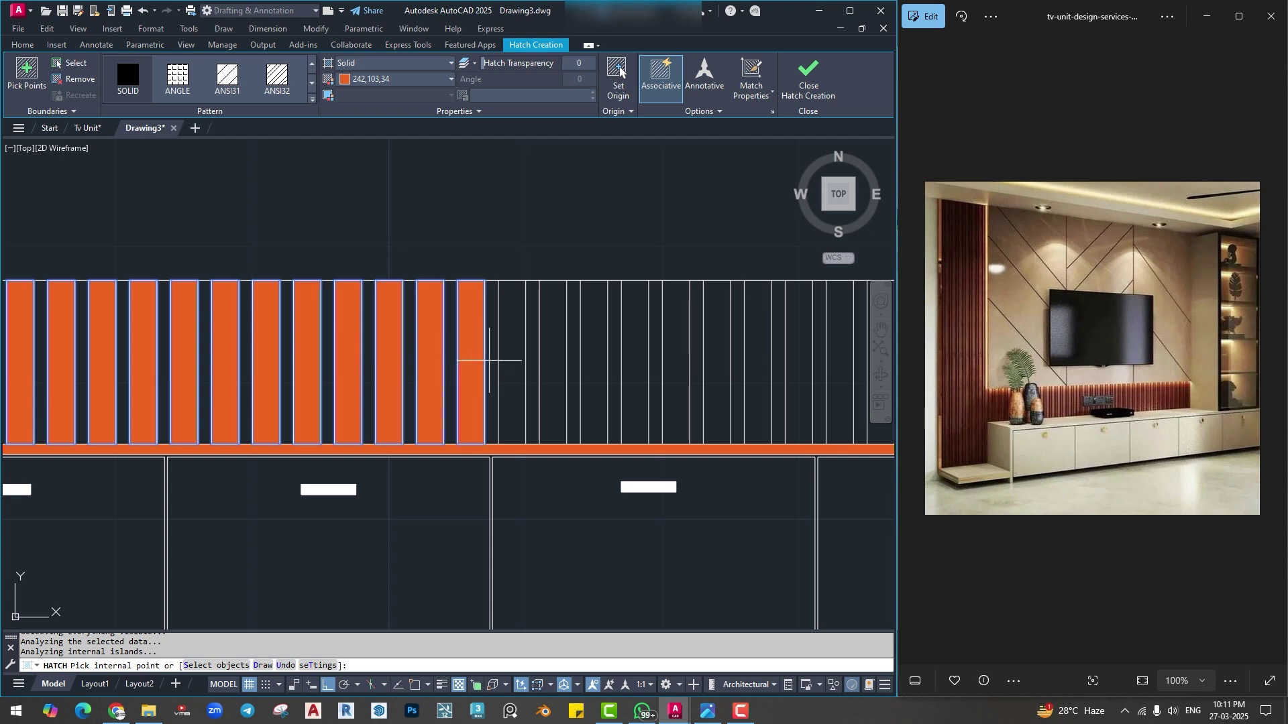
click(512, 359)
click(553, 355)
click(594, 359)
click(634, 362)
middle_drag(609, 381, 280, 381)
click(348, 368)
click(389, 368)
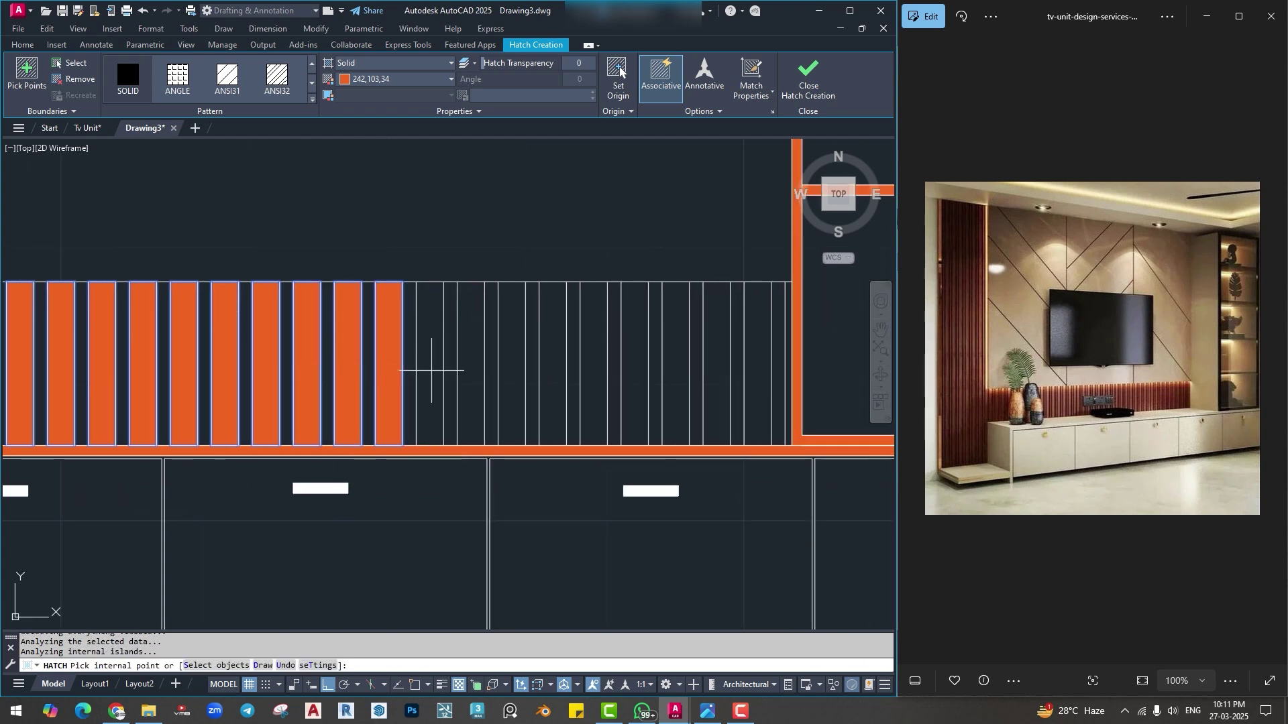
click(430, 369)
click(470, 367)
click(511, 366)
click(553, 365)
click(594, 363)
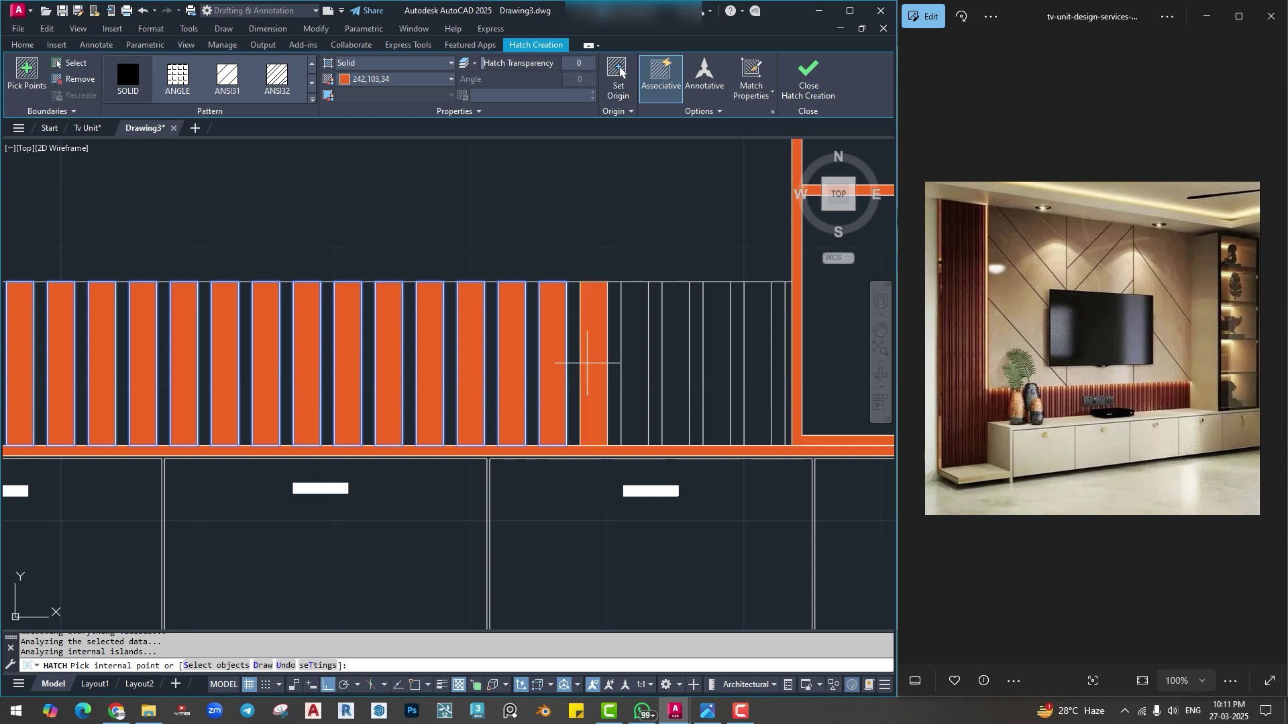
click(634, 363)
click(675, 362)
click(716, 361)
click(753, 360)
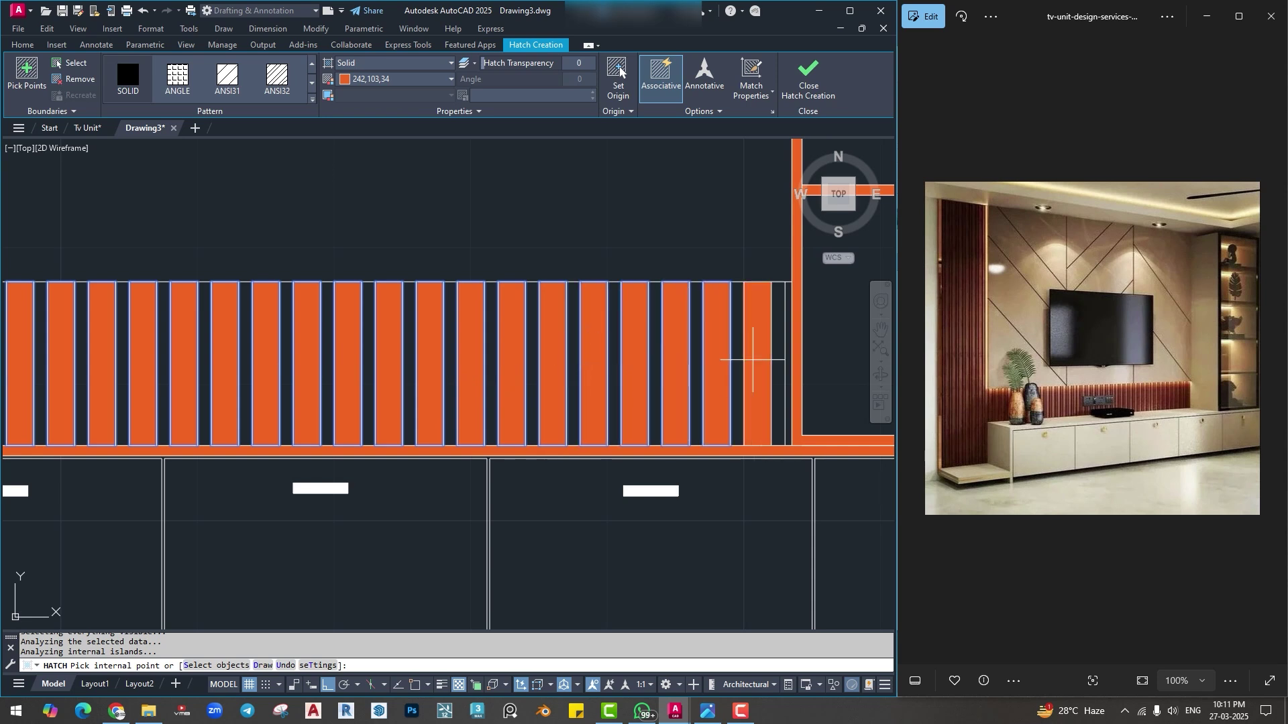
click(788, 347)
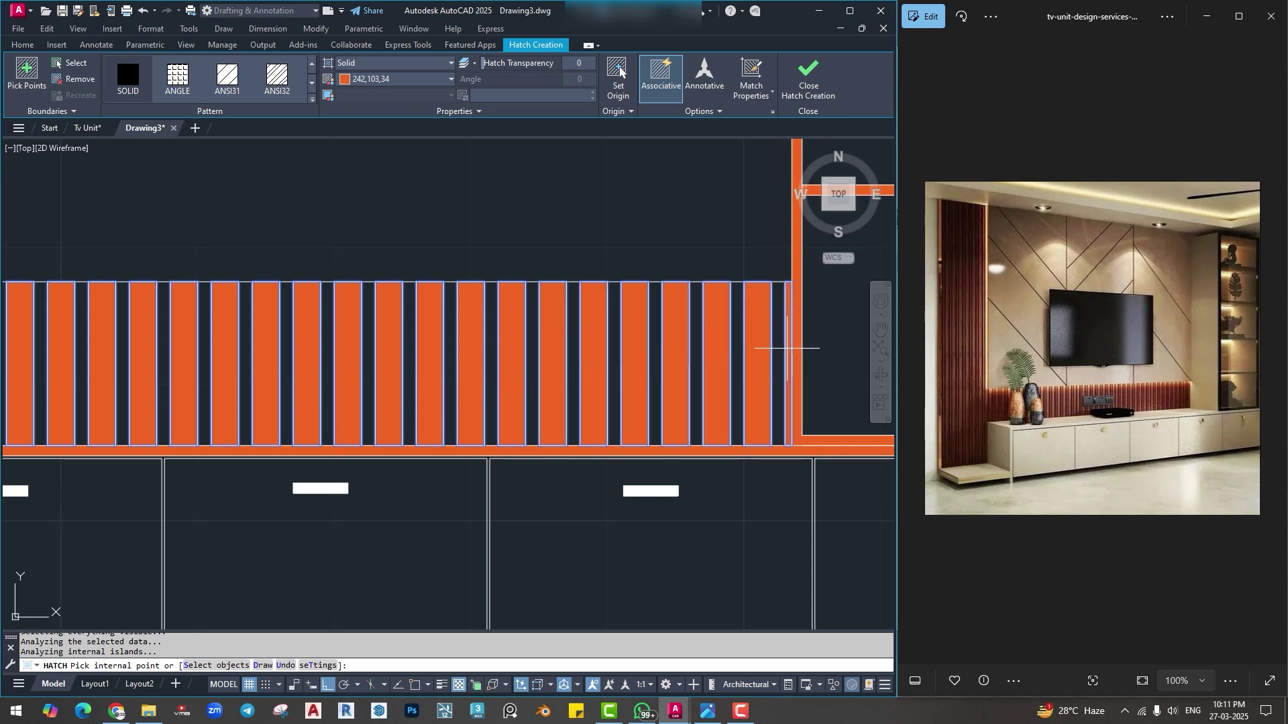
Change the slat hatch's color to the first reddish-brown recent color and finish the hatch.
click(376, 80)
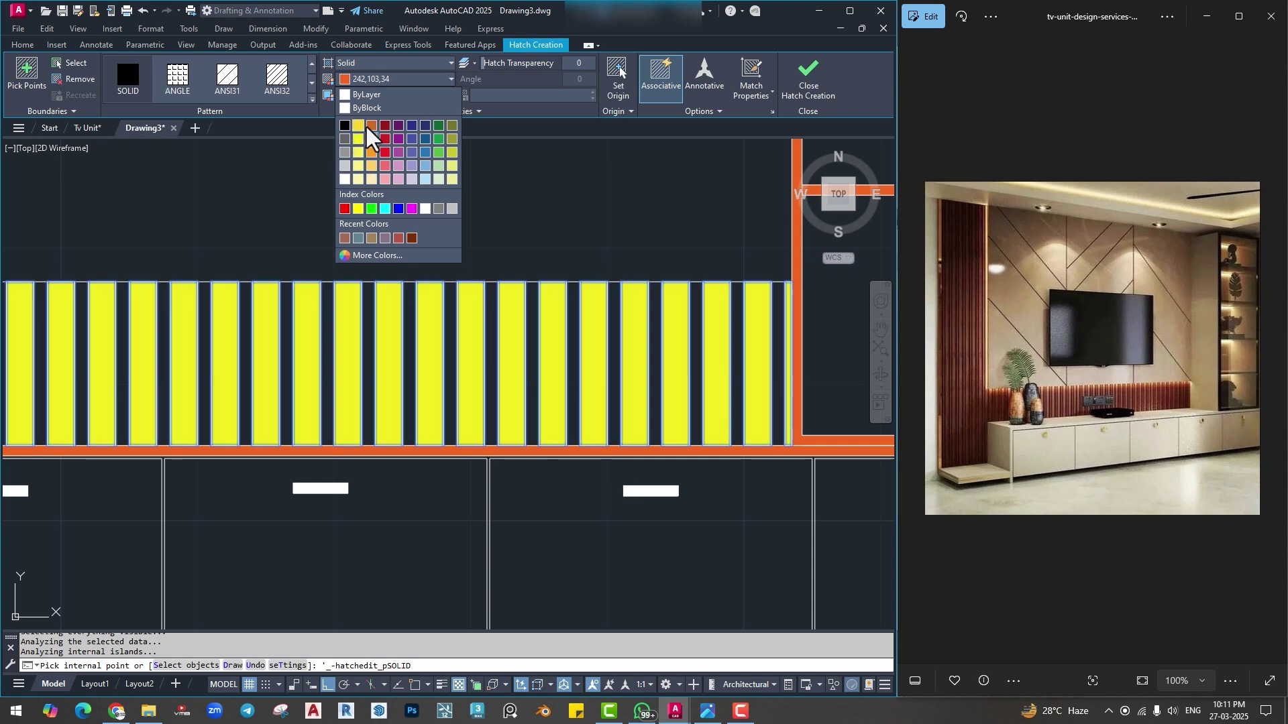
click(345, 239)
scroll(469, 335, down, 4)
key(Return)
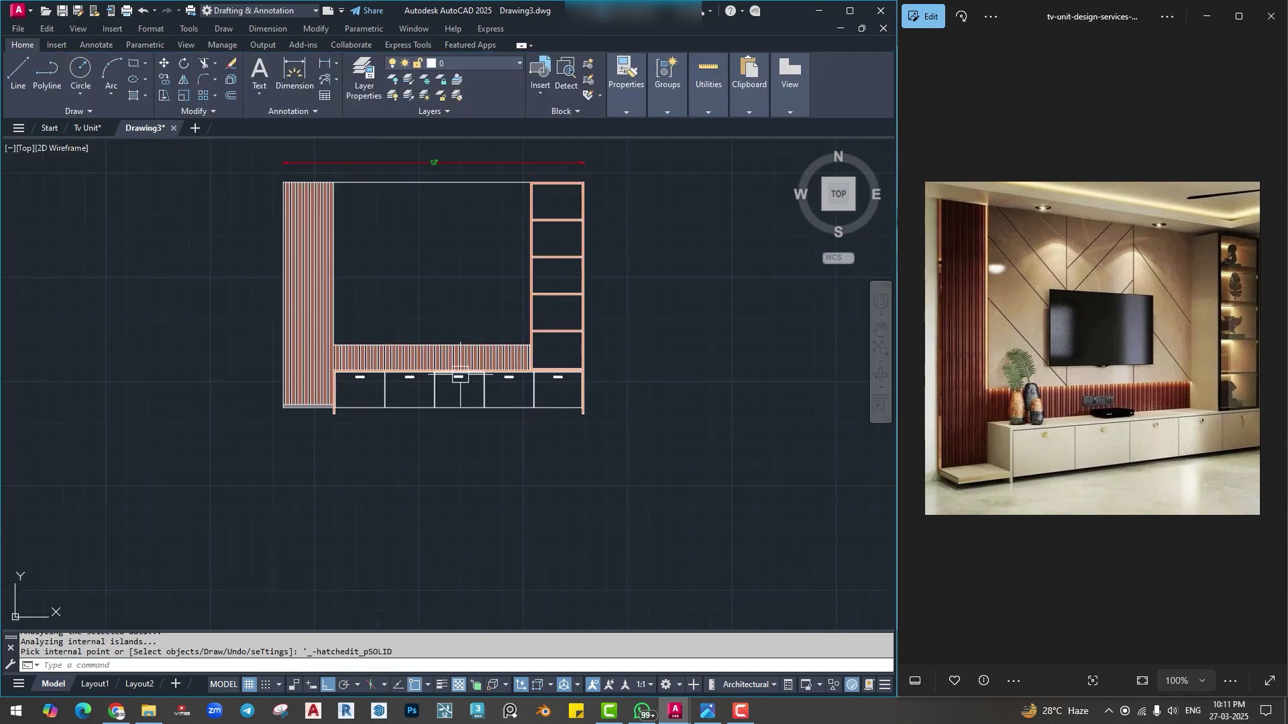
scroll(472, 467, up, 2)
middle_drag(471, 468, 482, 491)
middle_drag(360, 389, 441, 439)
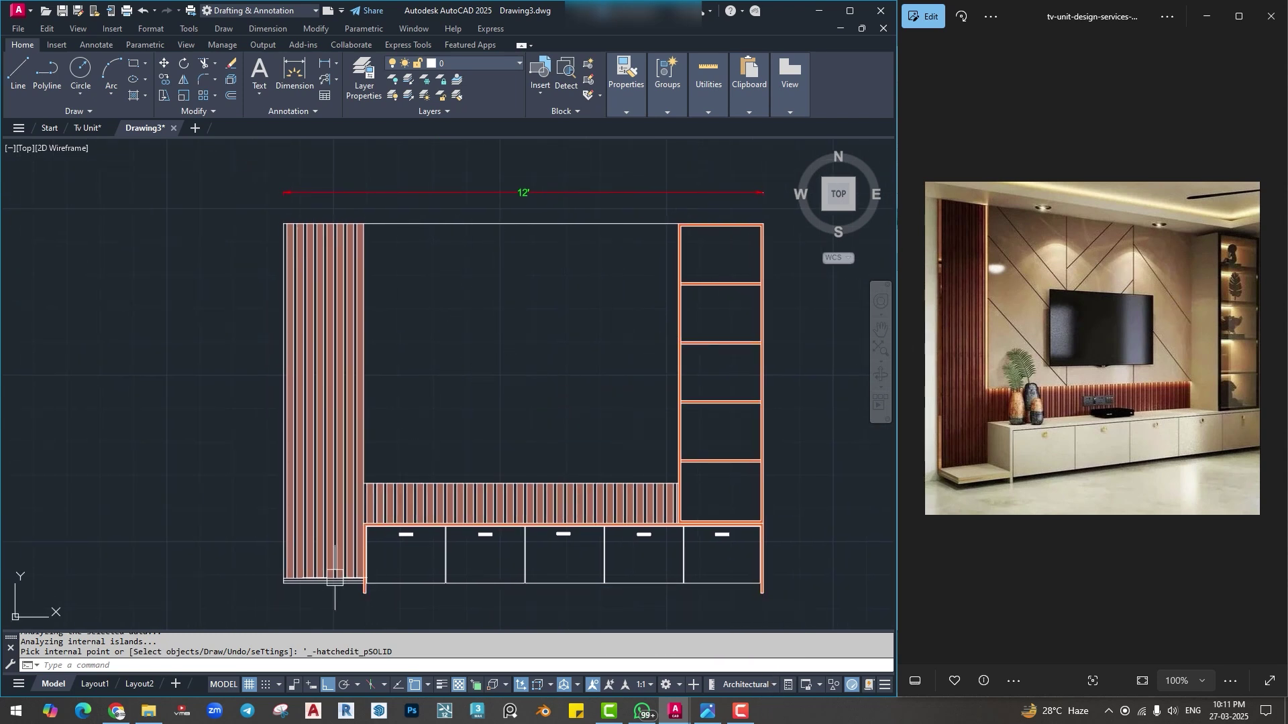
Fill both horizontal strips at the foot of the tall fluted panel with a solid hatch in color 242,103,34.
scroll(335, 566, up, 5)
scroll(468, 509, down, 2)
key(Escape)
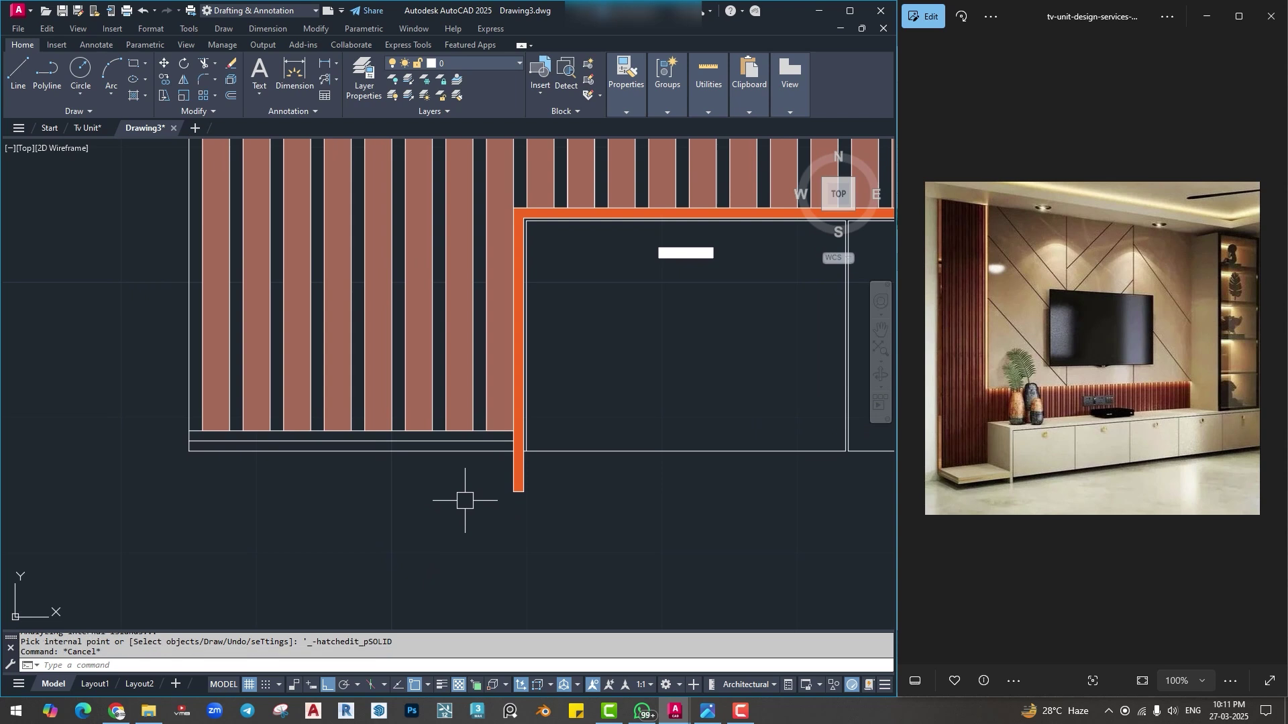
text(h)
key(Return)
click(427, 439)
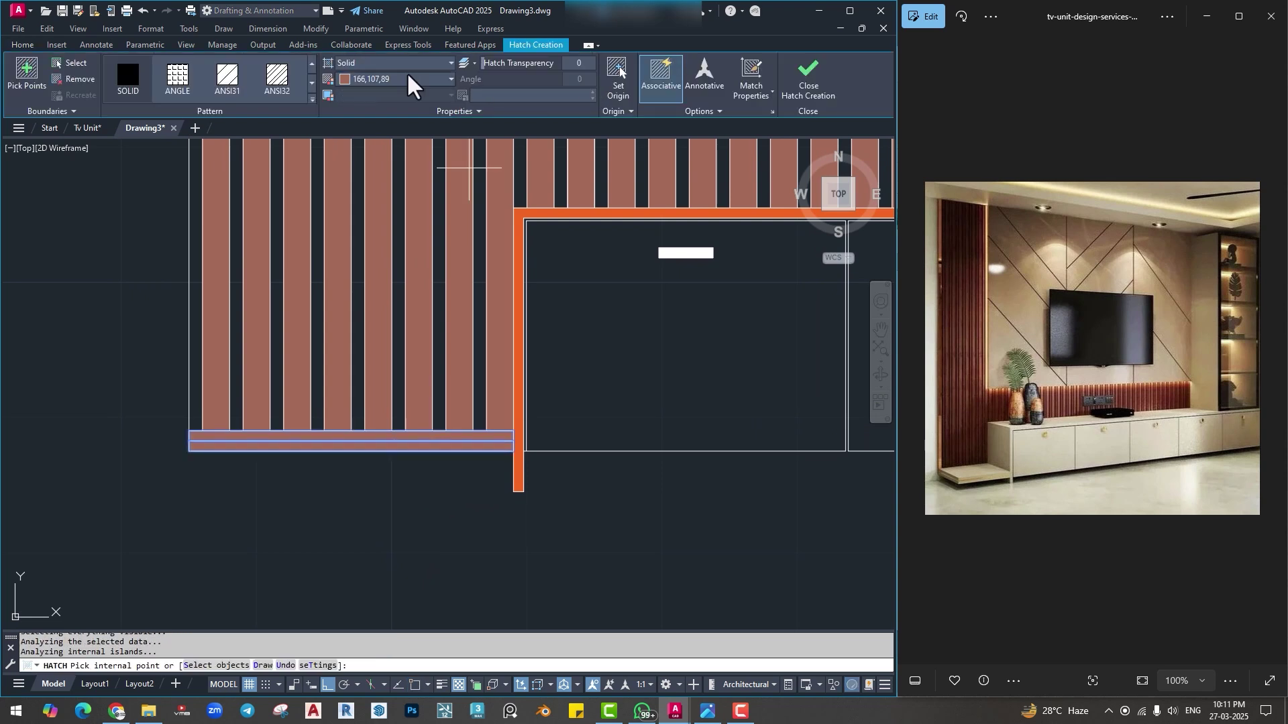
click(370, 81)
click(373, 151)
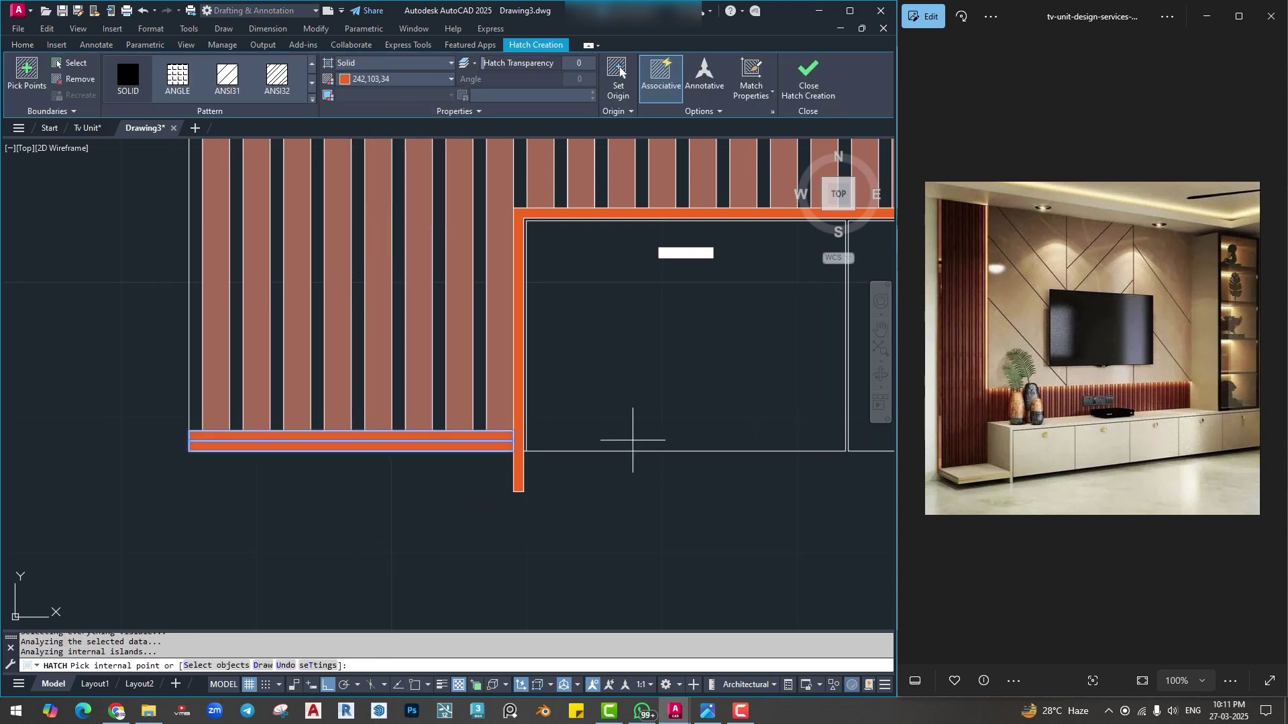
key(Return)
Trim the short line stub between the orange leg beside the tall fluted panel and the first drawer front.
scroll(619, 440, down, 1)
middle_drag(686, 465, 552, 492)
scroll(424, 497, up, 3)
key(Escape)
key(Escape)
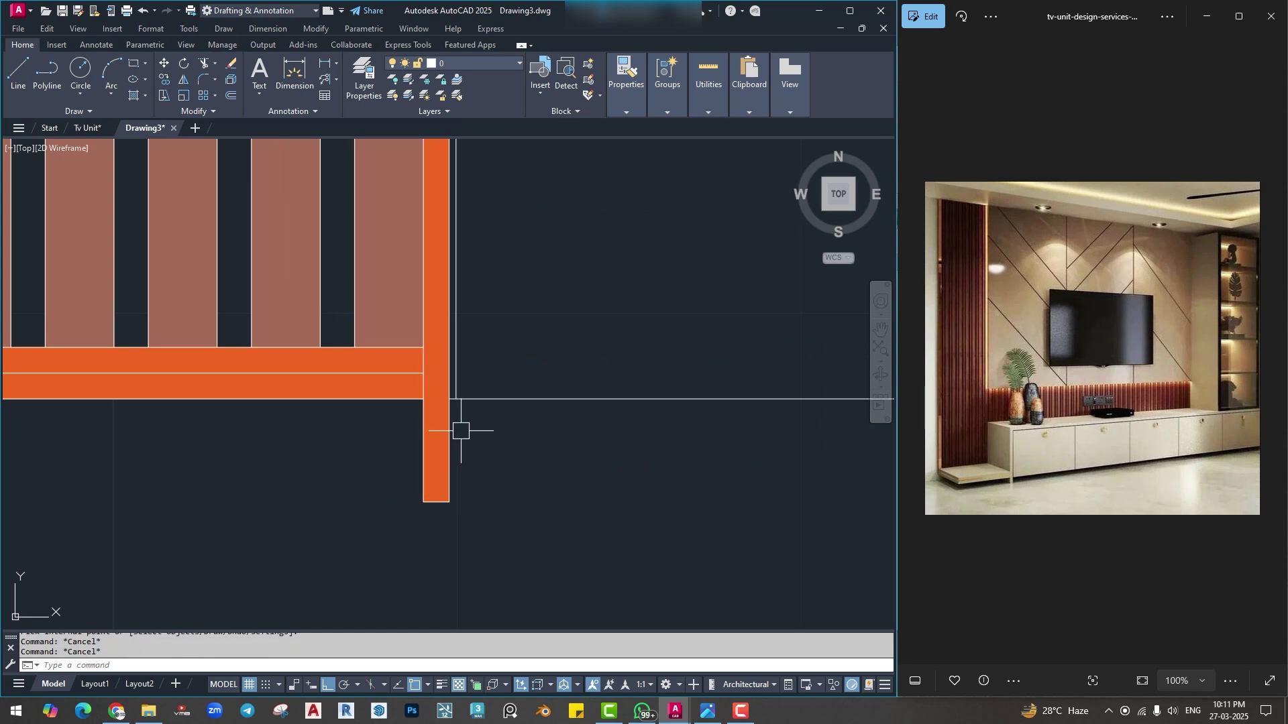
text(tr)
key(Return)
scroll(460, 426, up, 1)
scroll(461, 423, up, 2)
click(434, 327)
scroll(523, 457, down, 7)
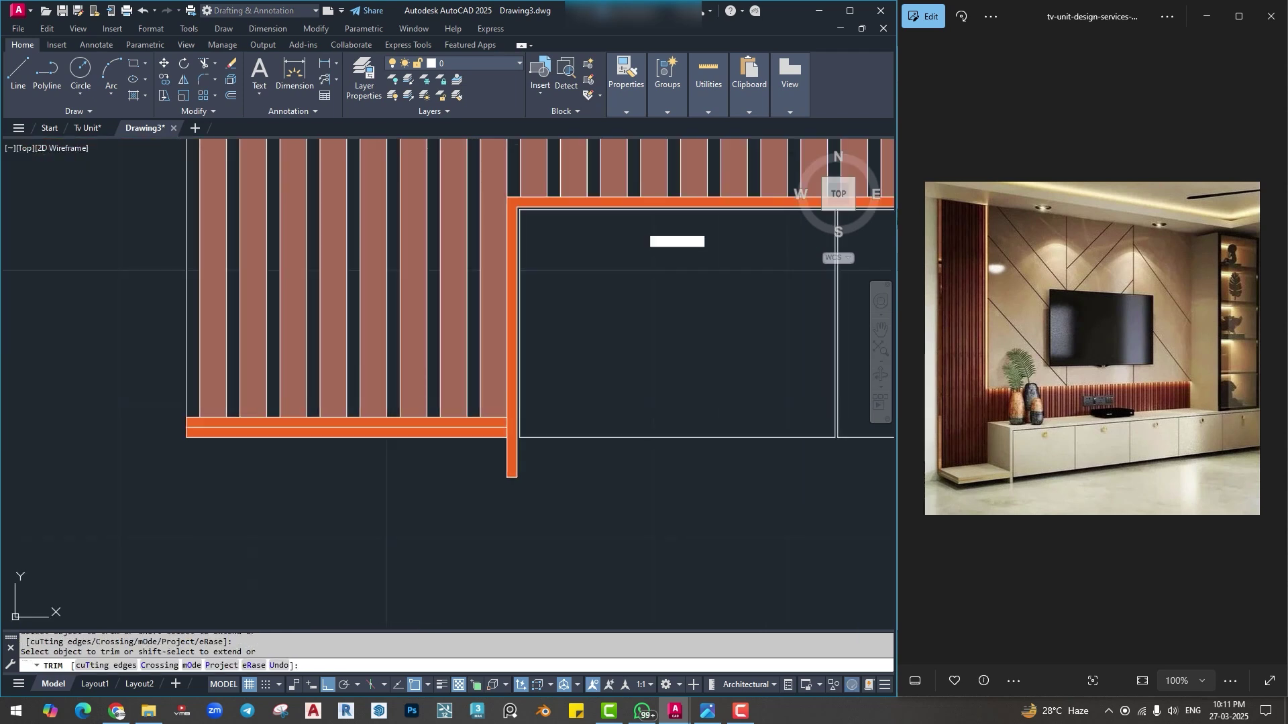
middle_drag(630, 479, 342, 479)
scroll(688, 484, up, 4)
scroll(727, 460, down, 6)
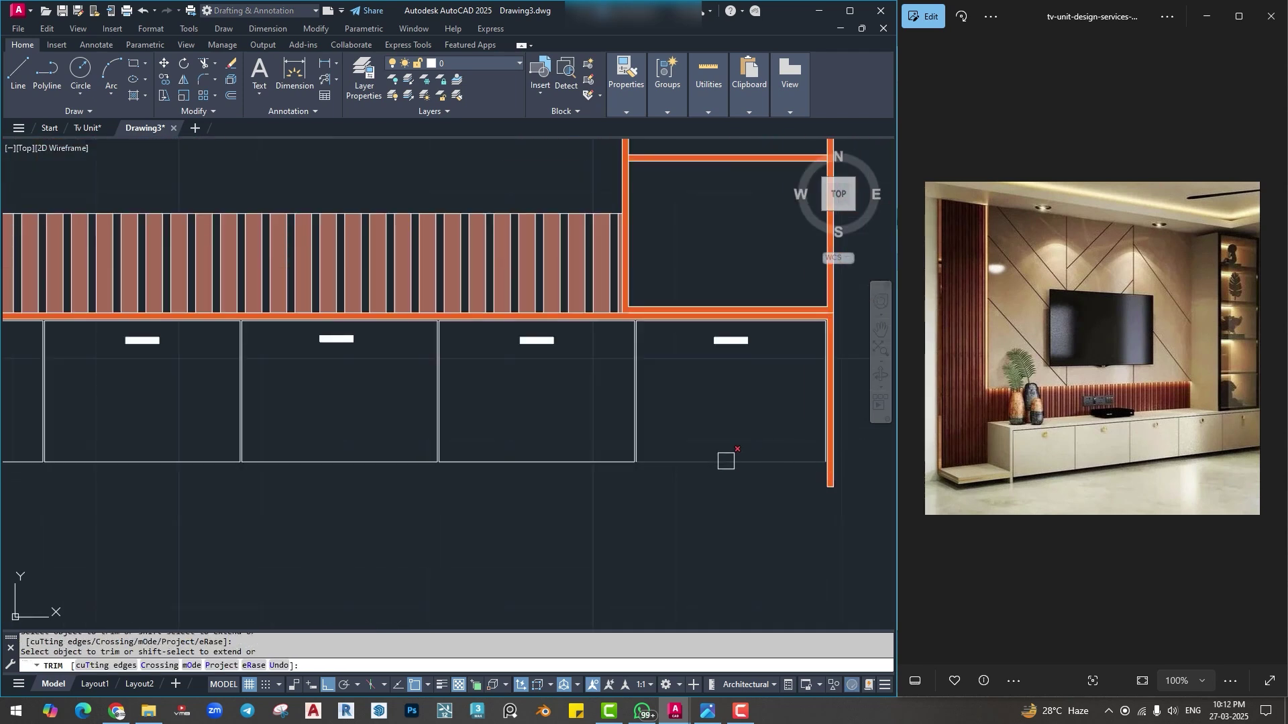
middle_drag(678, 362, 634, 436)
middle_drag(629, 393, 593, 509)
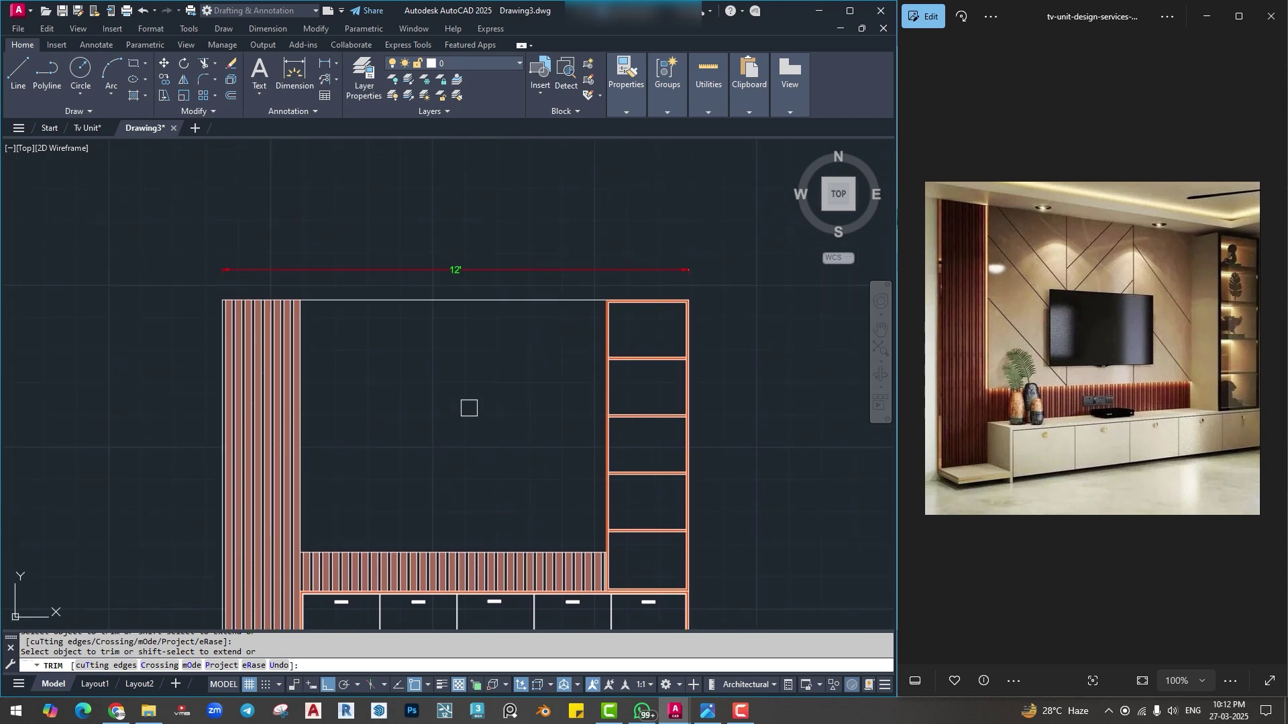
key(Escape)
Draw a line along the top edge from the tall fluted panel's inner corner to the shelf cabinet's near corner.
middle_drag(376, 392, 449, 356)
key(Escape)
text(l)
key(Return)
scroll(431, 301, up, 2)
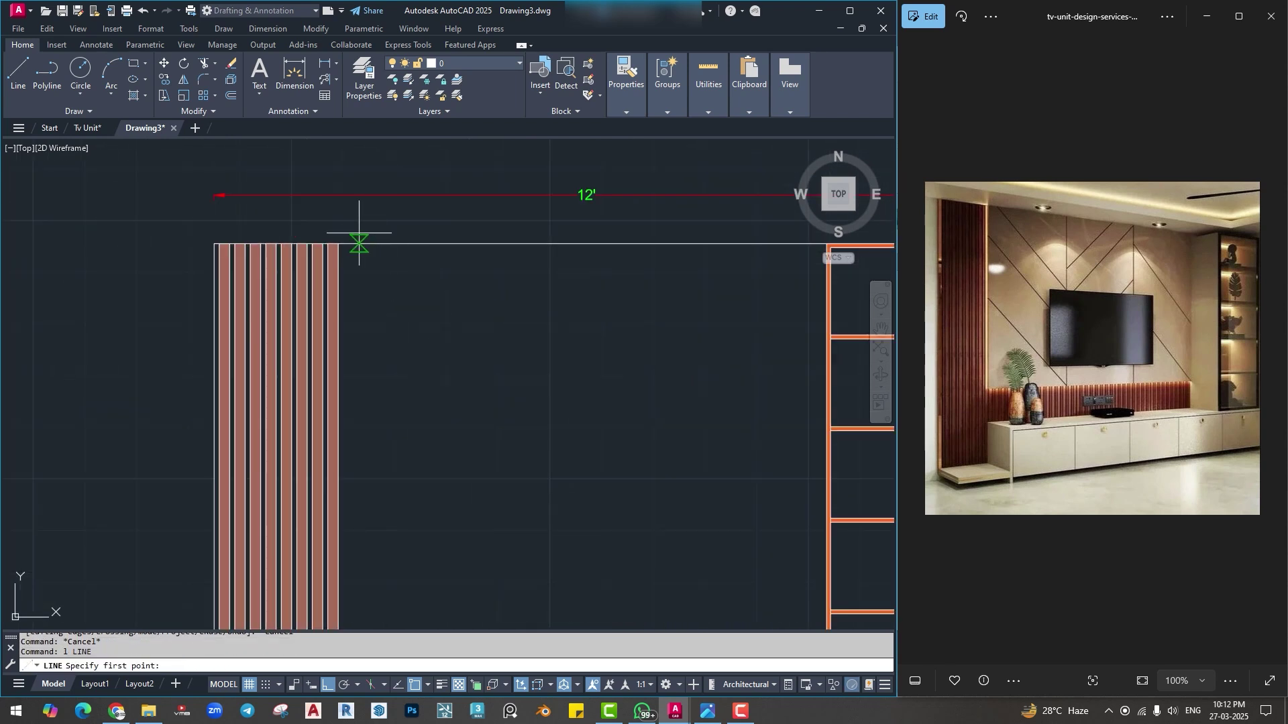
click(339, 244)
middle_drag(823, 247, 606, 303)
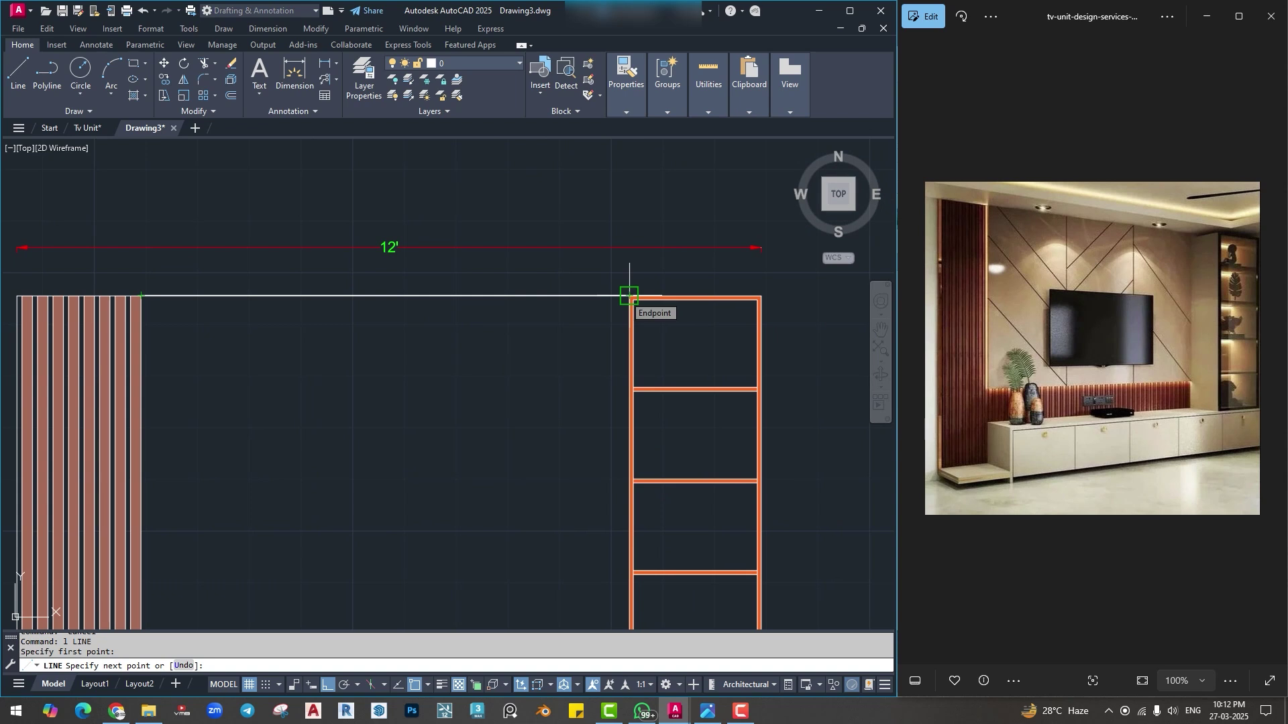
click(628, 295)
scroll(420, 376, down, 2)
key(Escape)
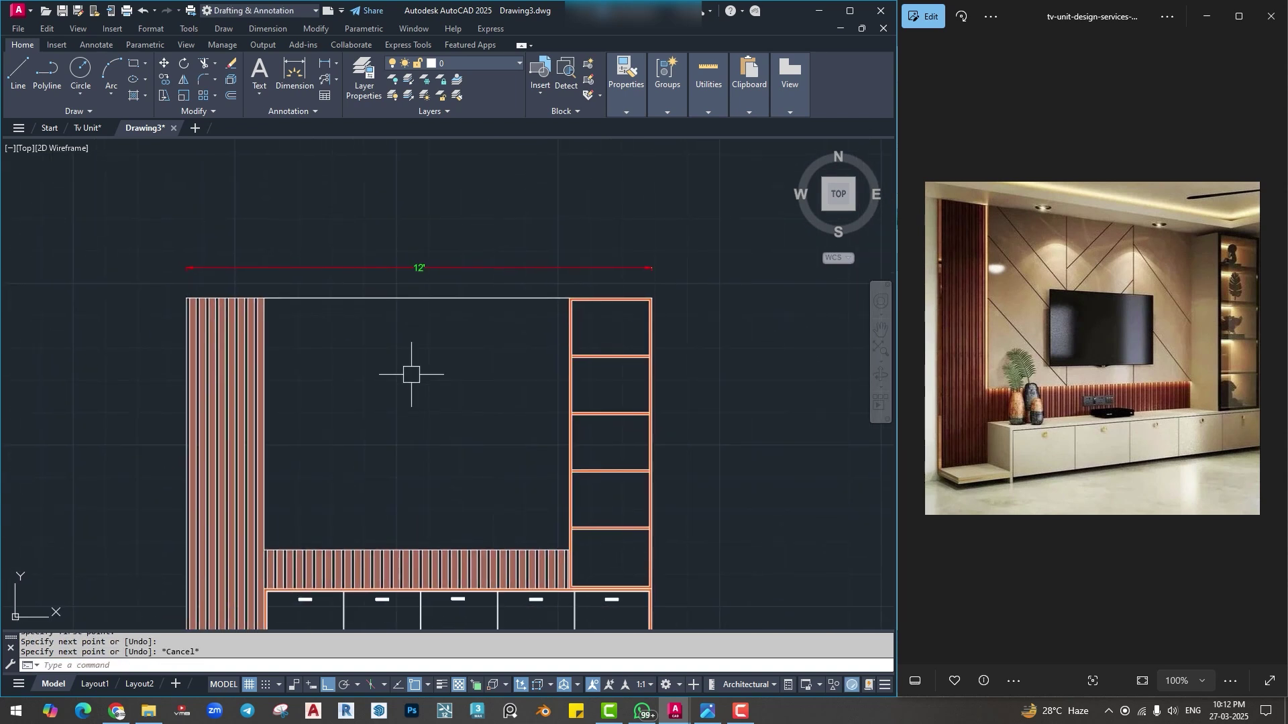
Divide the new top line between the fluted panel and the shelf cabinet into 3 equal segments.
text(l)
key(Return)
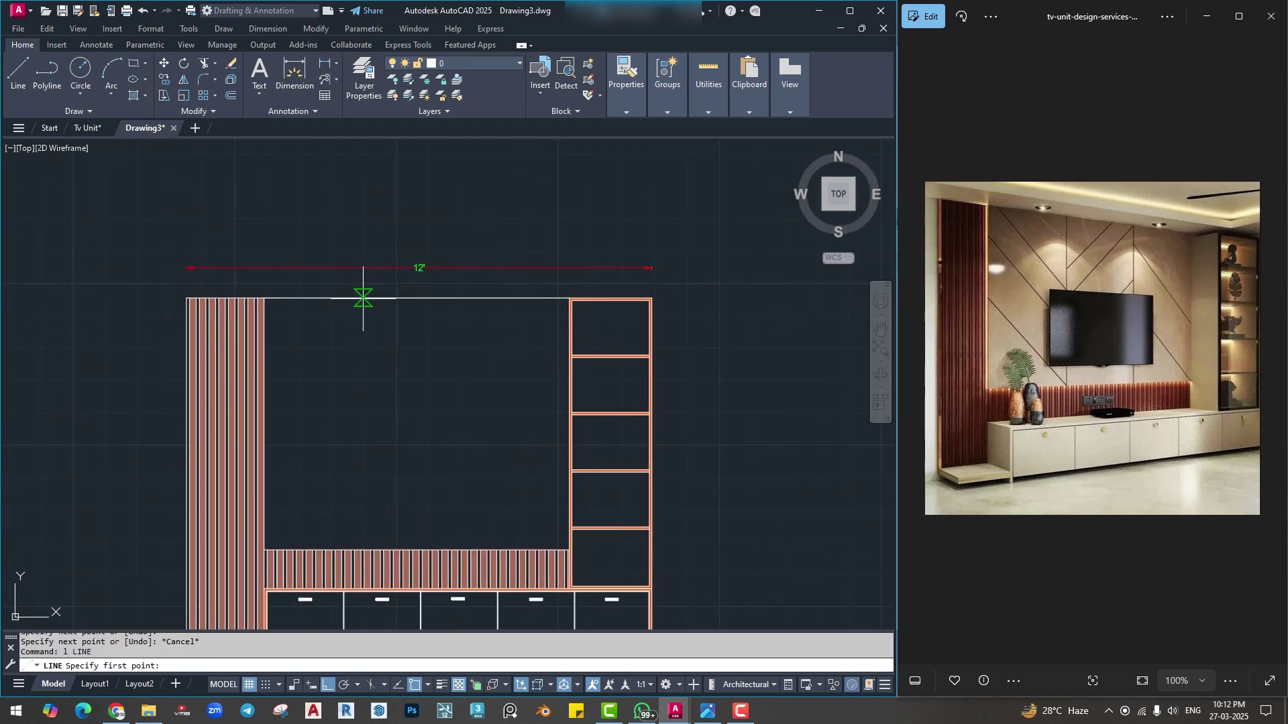
key(Escape)
click(379, 299)
text(di)
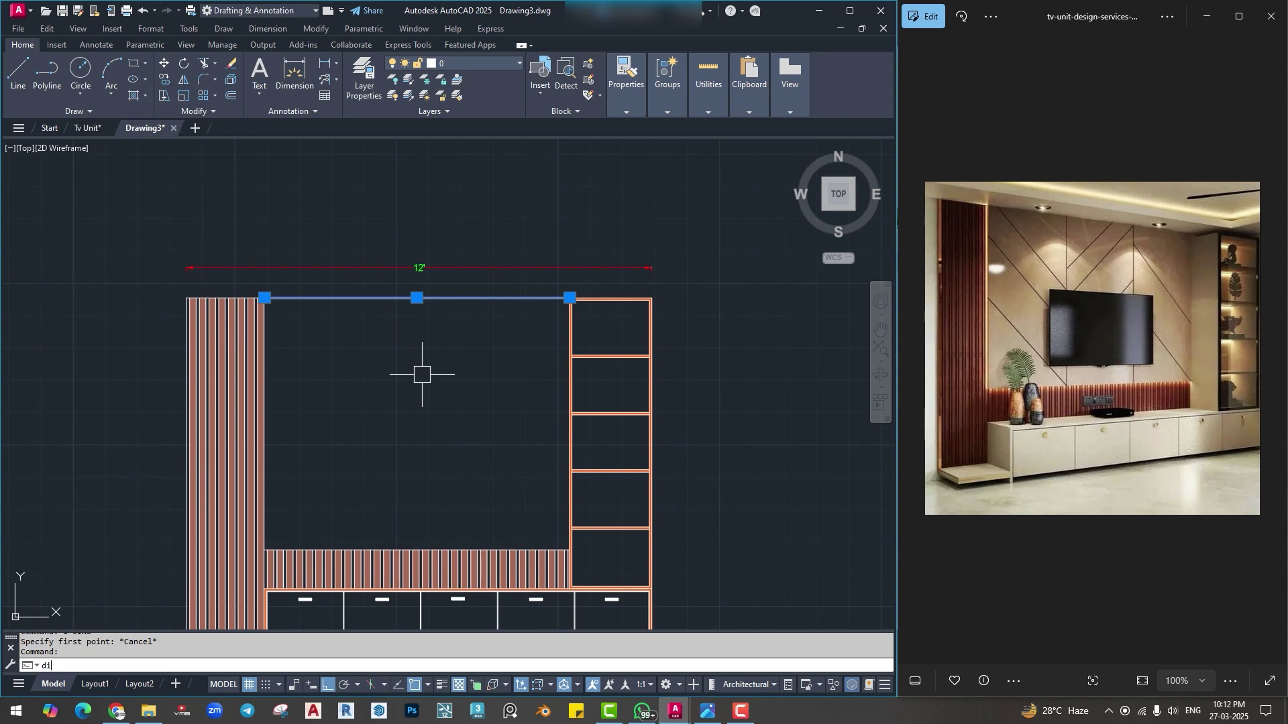
text(v)
key(Return)
text(3)
key(Return)
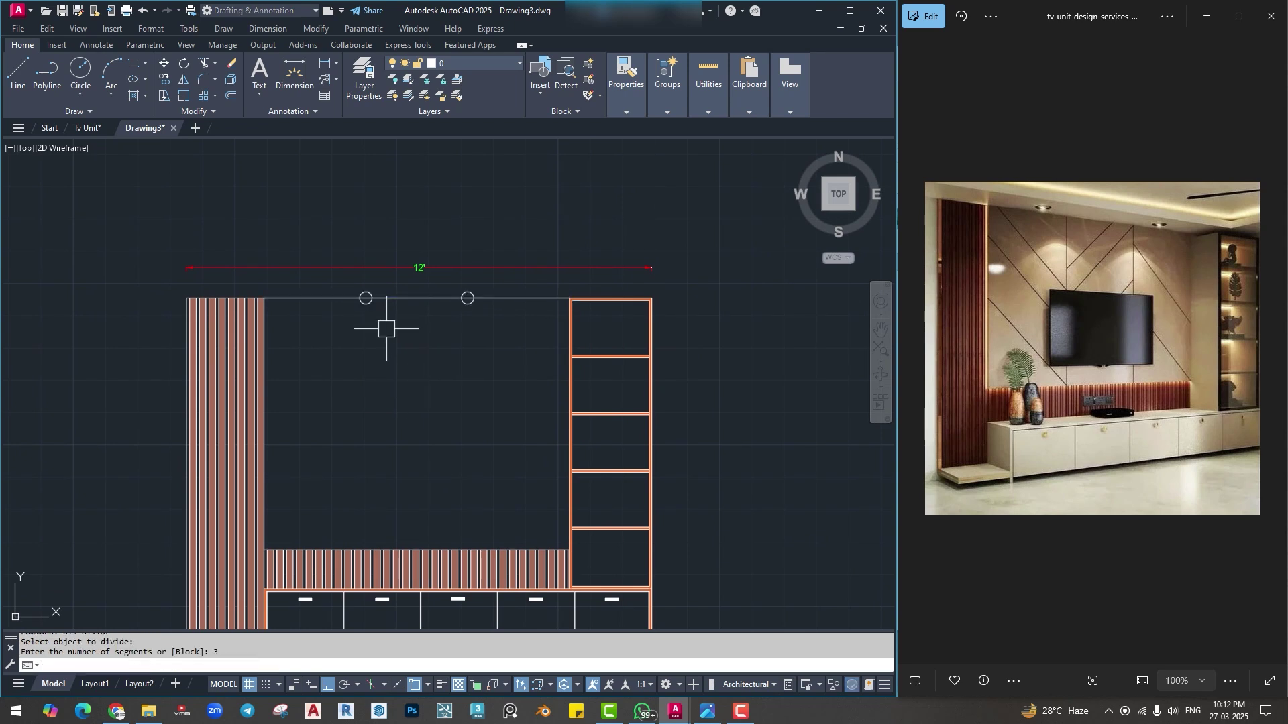
Draw a vertical line straight down from each of the two division points on the top line.
text(l)
key(Return)
click(366, 298)
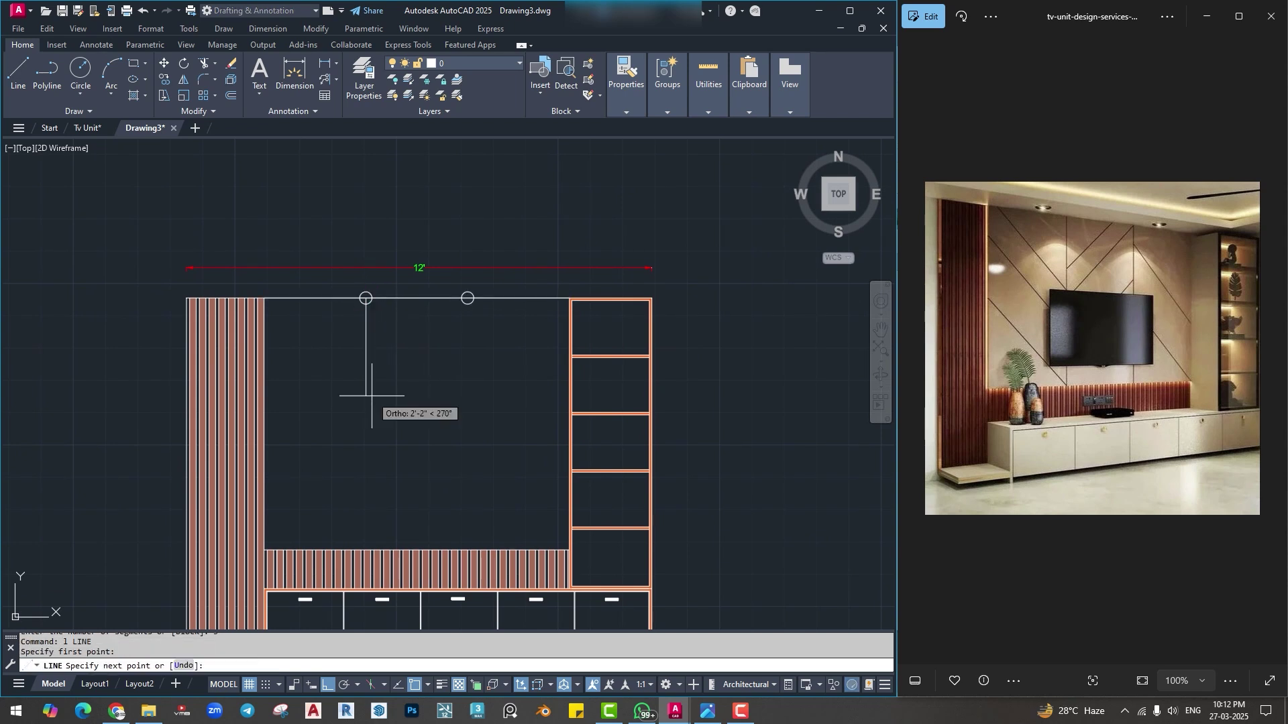
click(367, 530)
key(Escape)
key(Return)
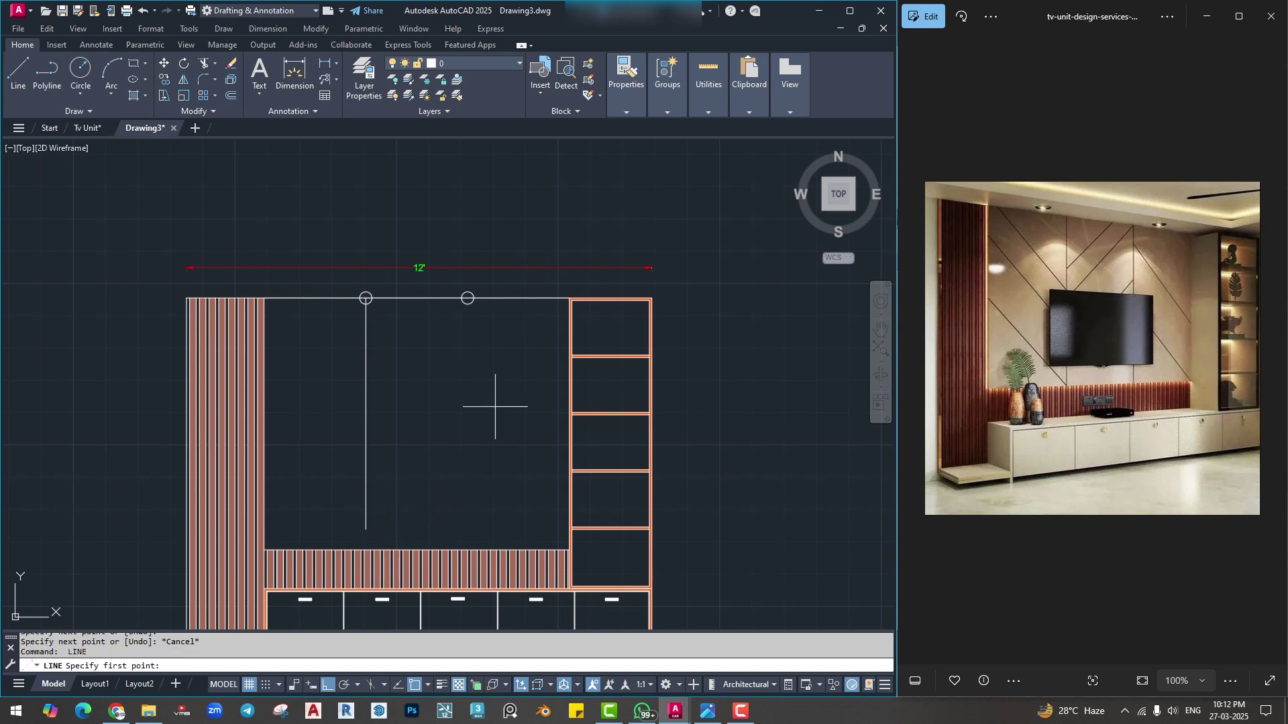
click(468, 298)
click(467, 406)
key(Escape)
key(Escape)
key(Escape)
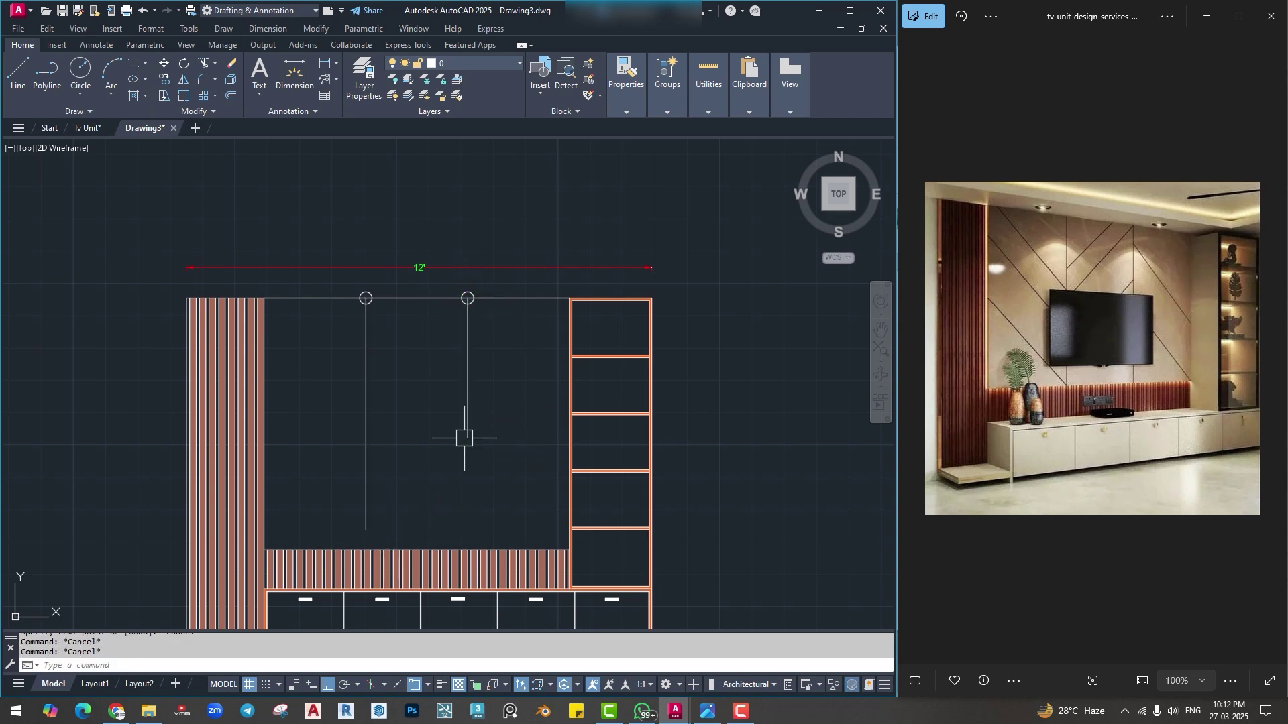
Extend both vertical lines down to the top of the low fluted panel and erase the two division point markers.
text(ex)
key(Return)
click(365, 446)
click(467, 411)
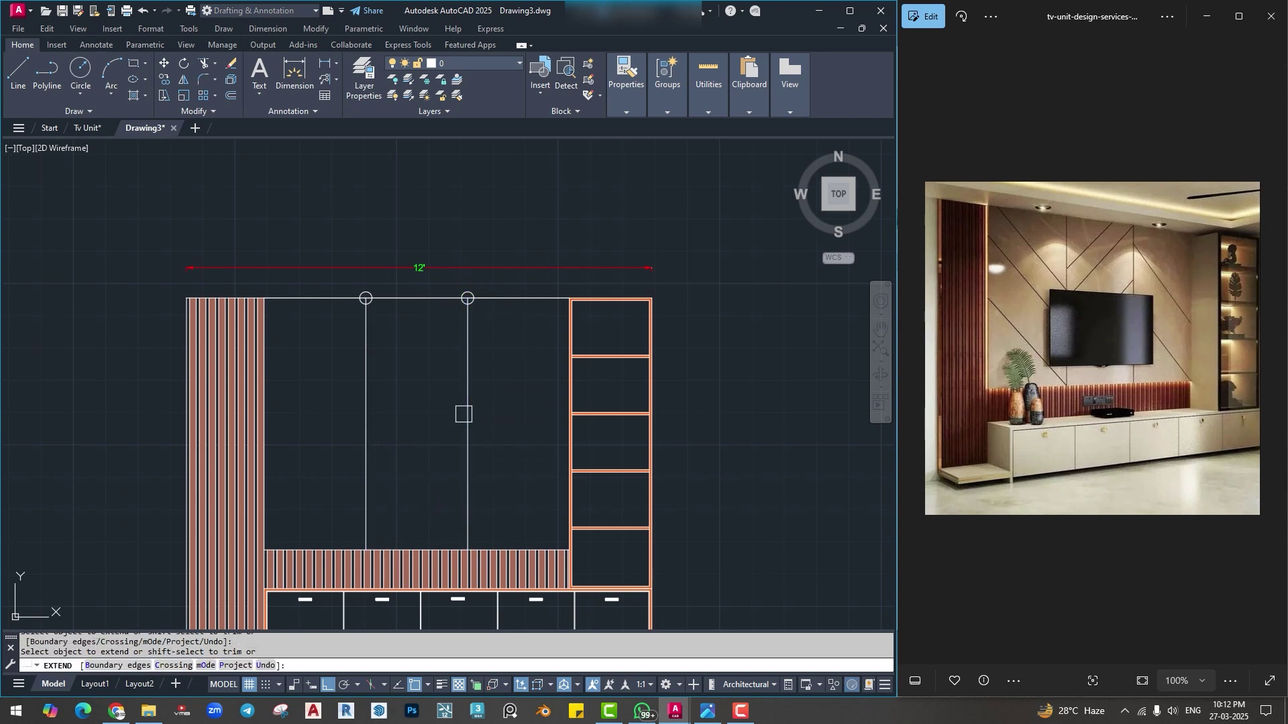
key(Escape)
click(344, 278)
click(489, 345)
text(e)
key(Return)
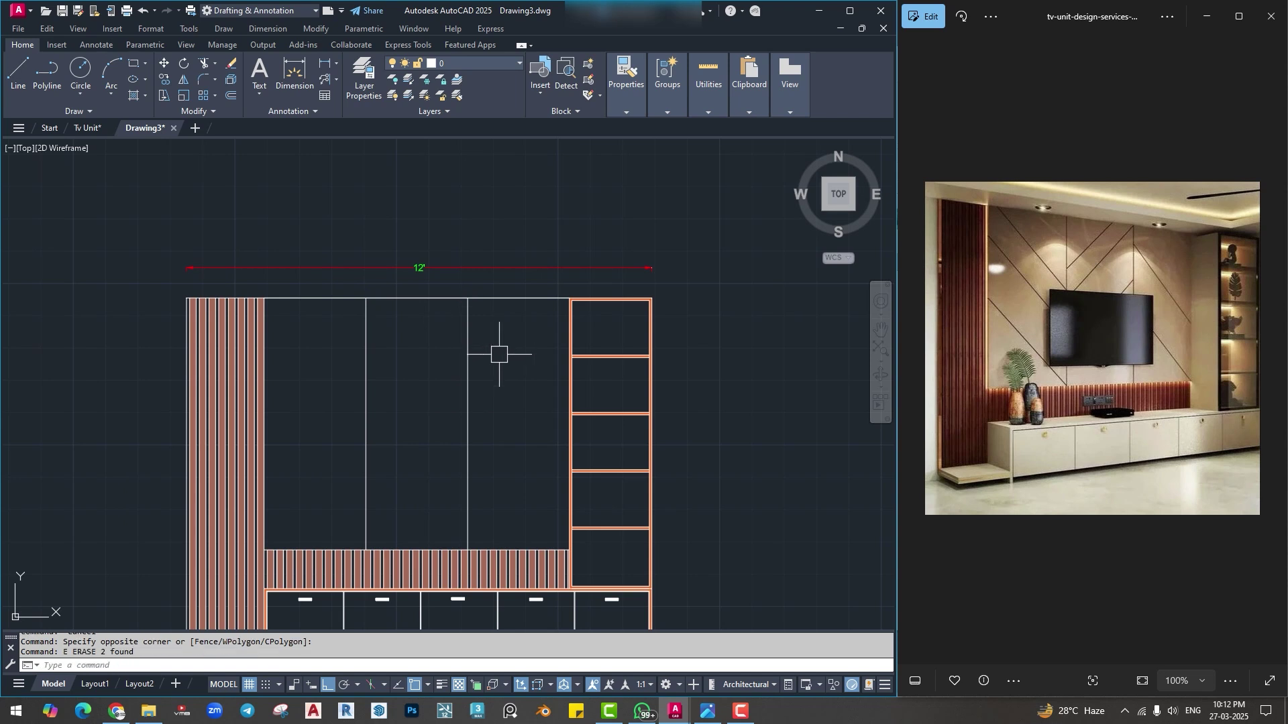
With Ortho off, draw a diagonal line from the first bay's top edge down to the first vertical divider.
key(Escape)
text(l)
key(Return)
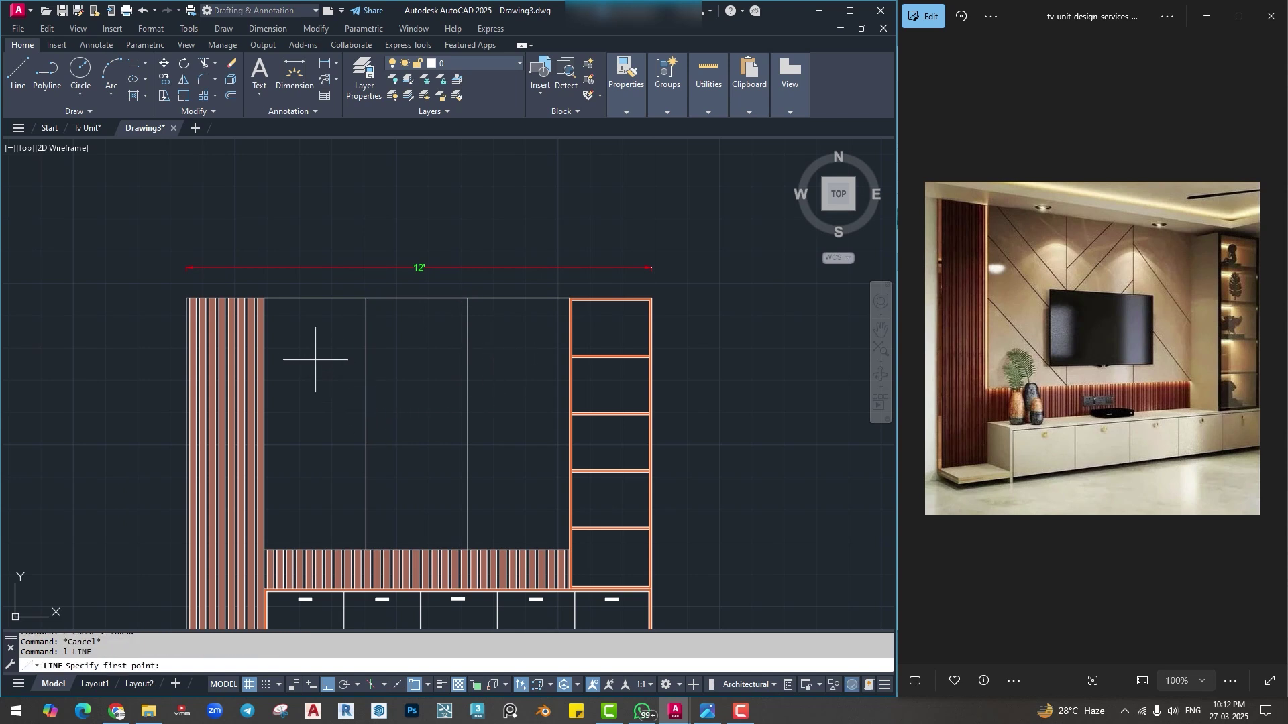
click(294, 300)
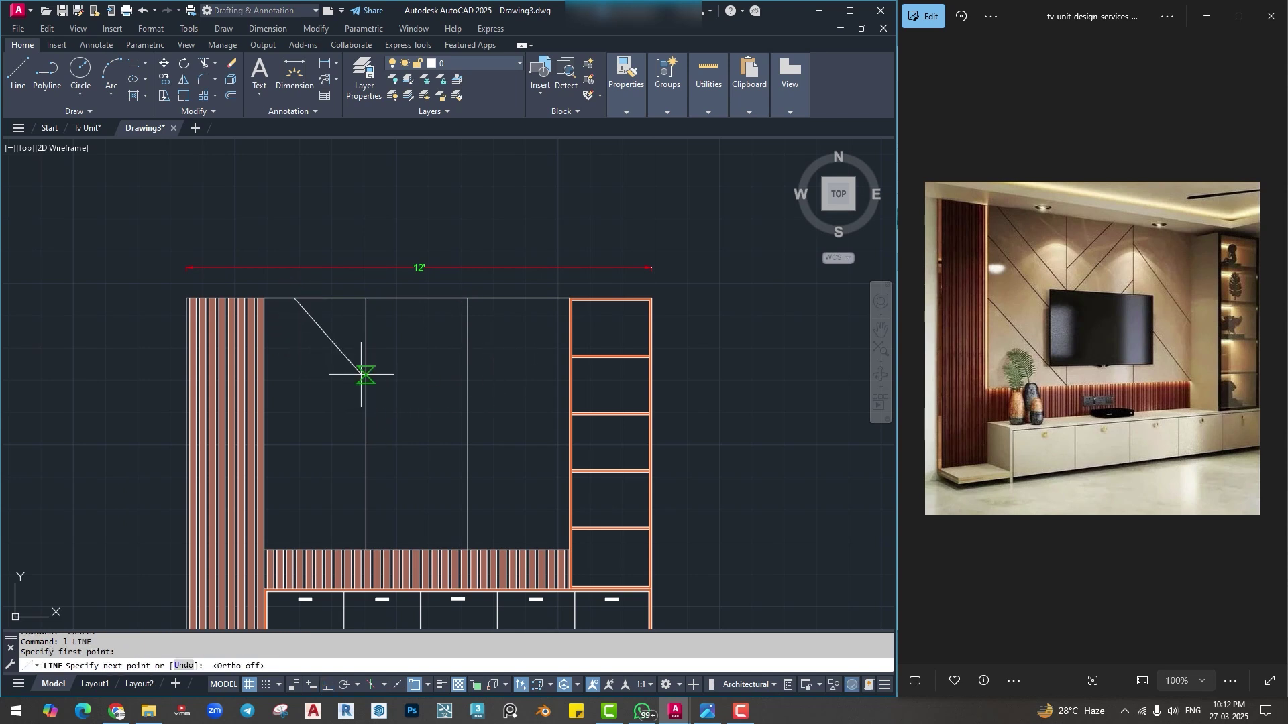
click(364, 380)
key(Escape)
key(Escape)
key(Escape)
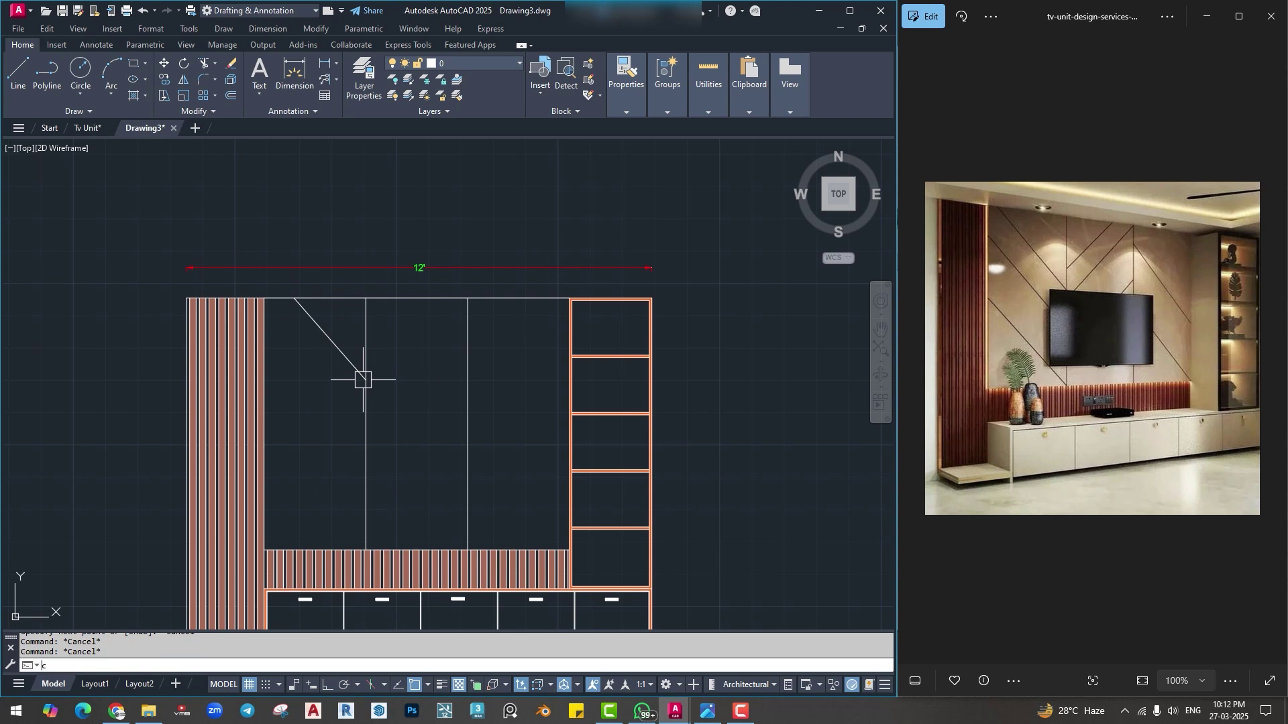
Copy the diagonal line twice down the first divider, once a short way below and once at the divider's lower end.
text(co)
key(Return)
click(354, 375)
key(Return)
click(365, 379)
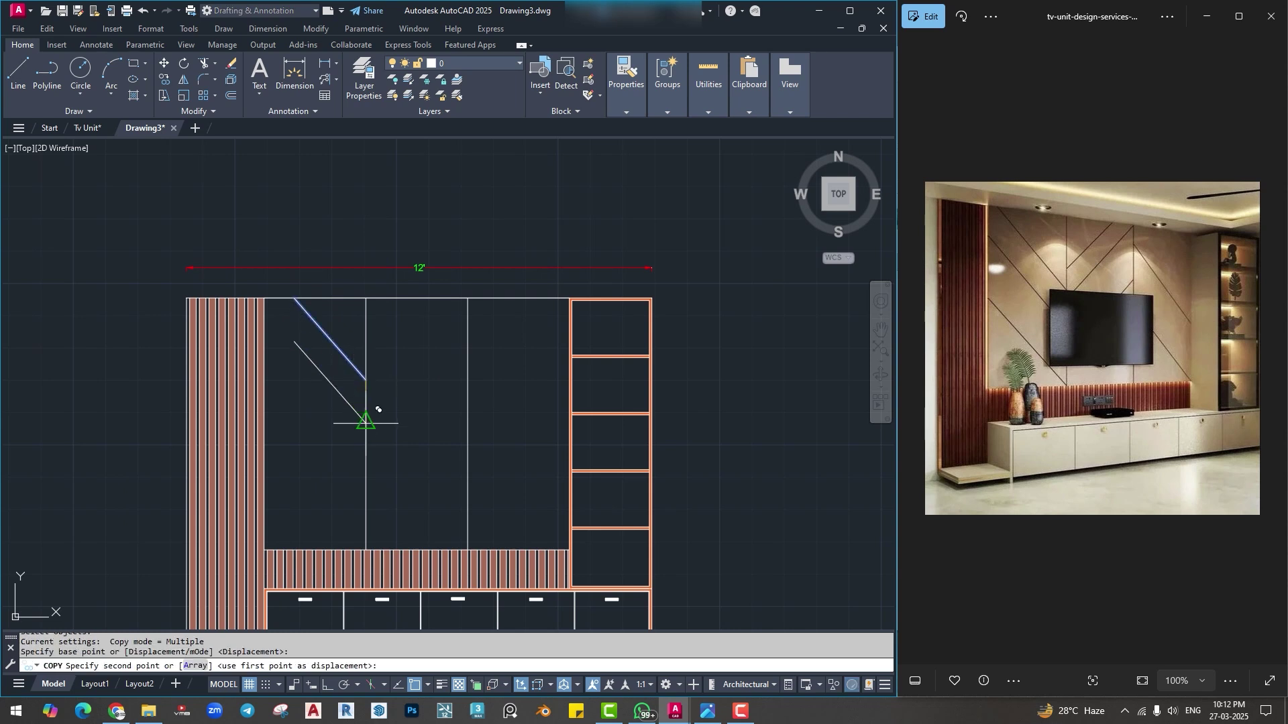
click(366, 423)
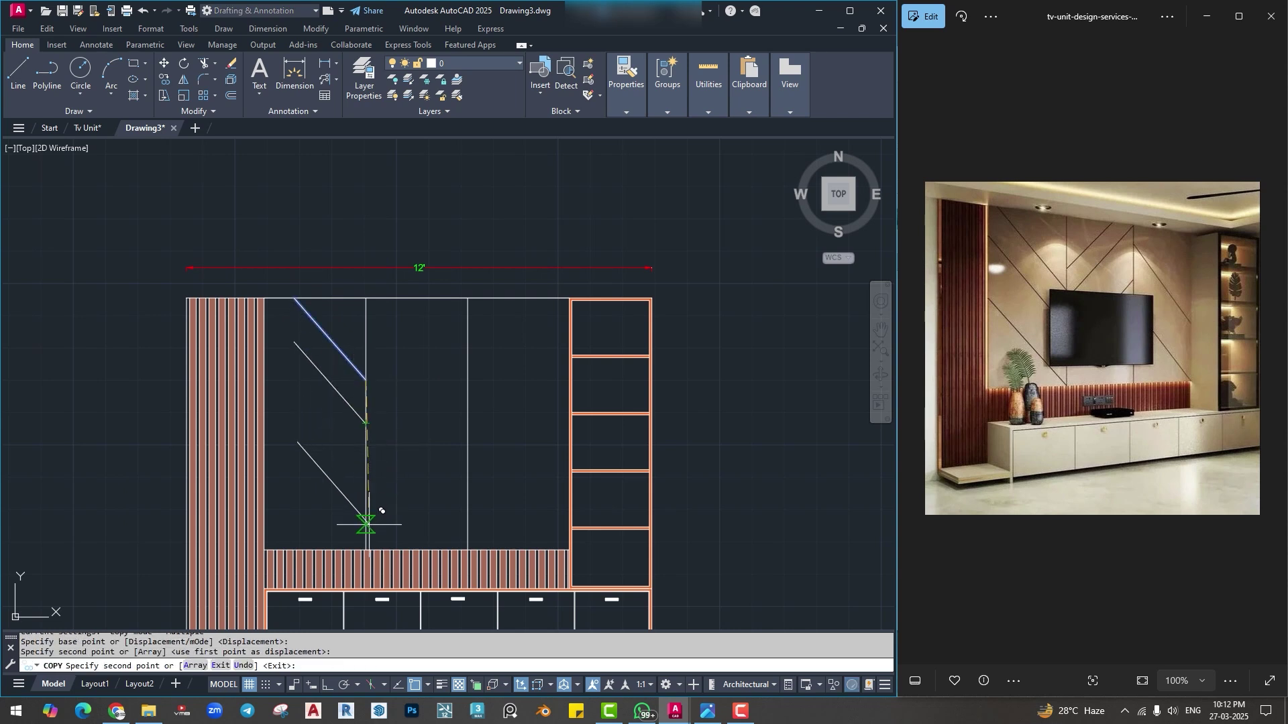
scroll(358, 547, up, 5)
scroll(375, 536, up, 1)
click(405, 558)
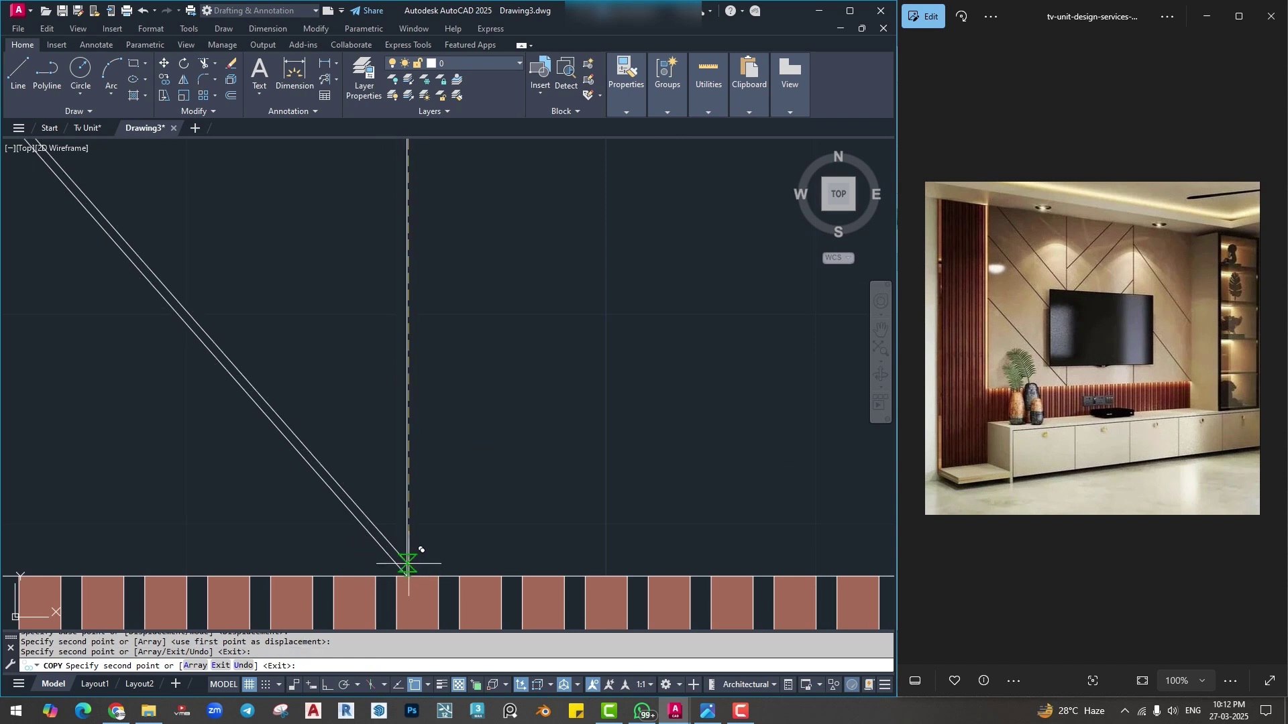
scroll(413, 510, down, 4)
key(Escape)
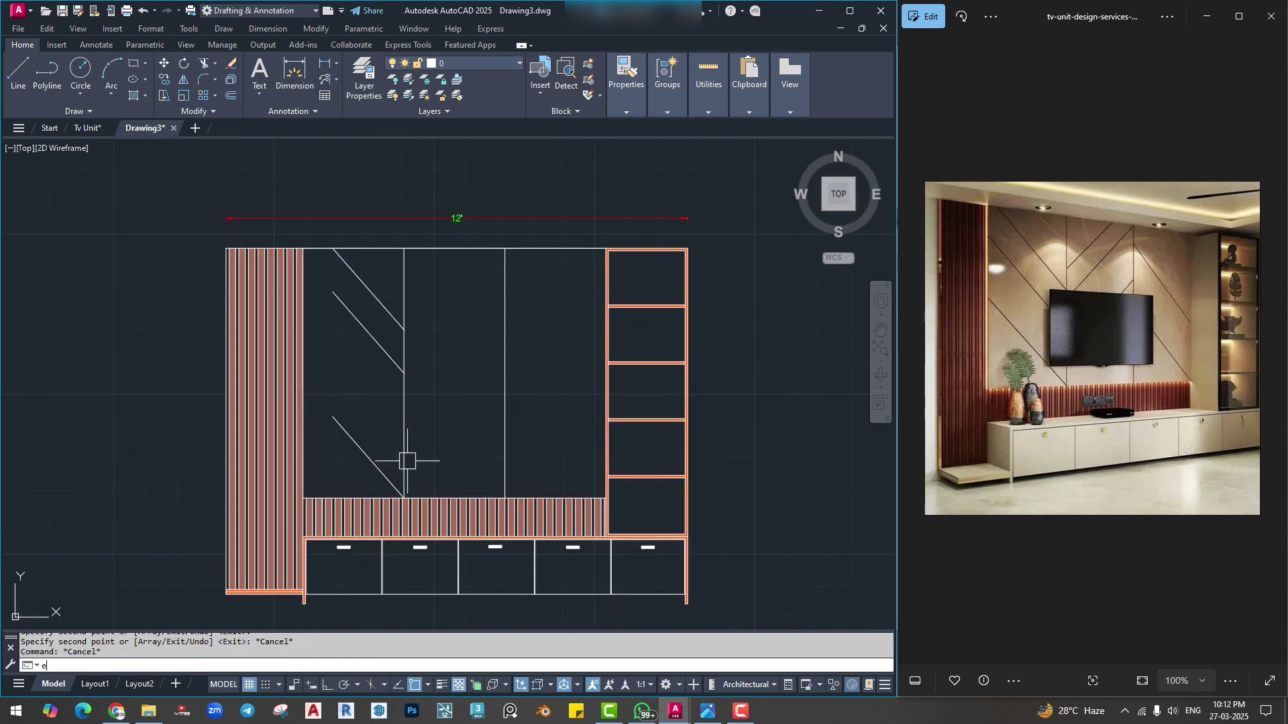
Extend the two copied diagonals up to the edge of the tall fluted panel.
text(e)
key(Return)
click(356, 327)
click(354, 442)
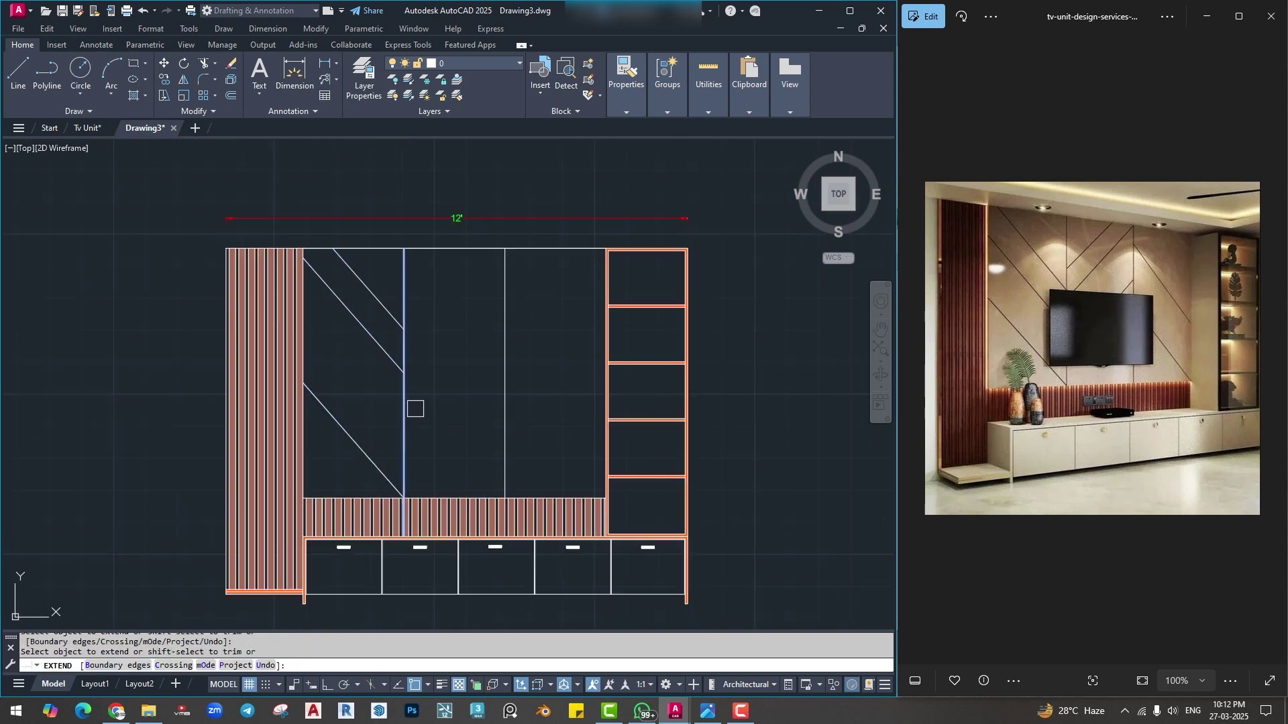
key(Escape)
middle_drag(421, 405, 416, 404)
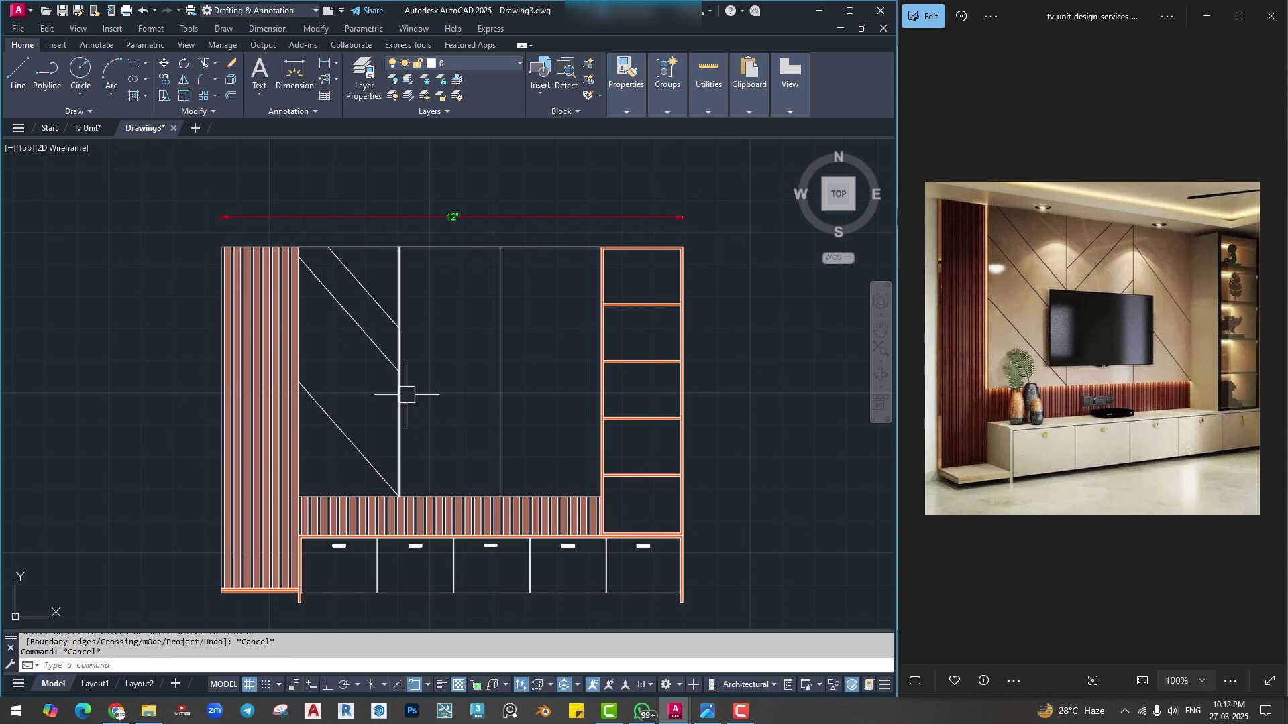
Mirror the three diagonals across the first vertical divider into the middle bay, keeping the originals.
text(i)
key(space)
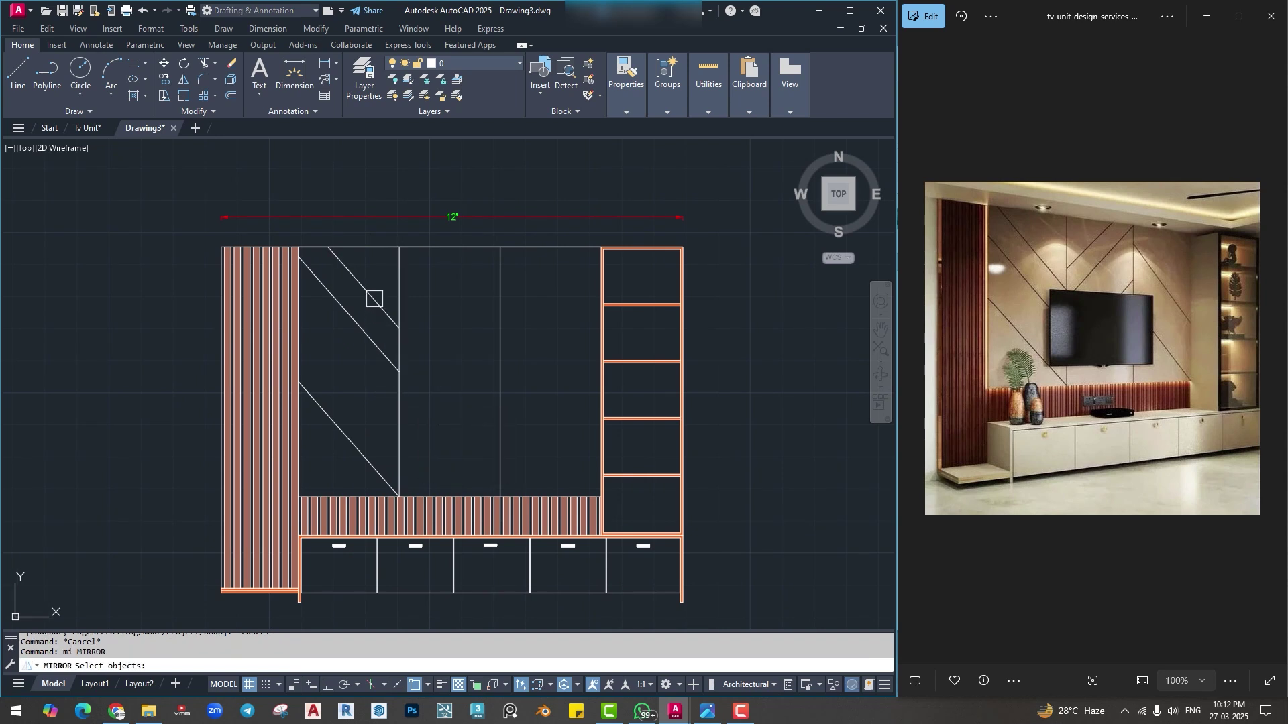
click(373, 299)
click(370, 339)
click(365, 457)
key(space)
click(397, 373)
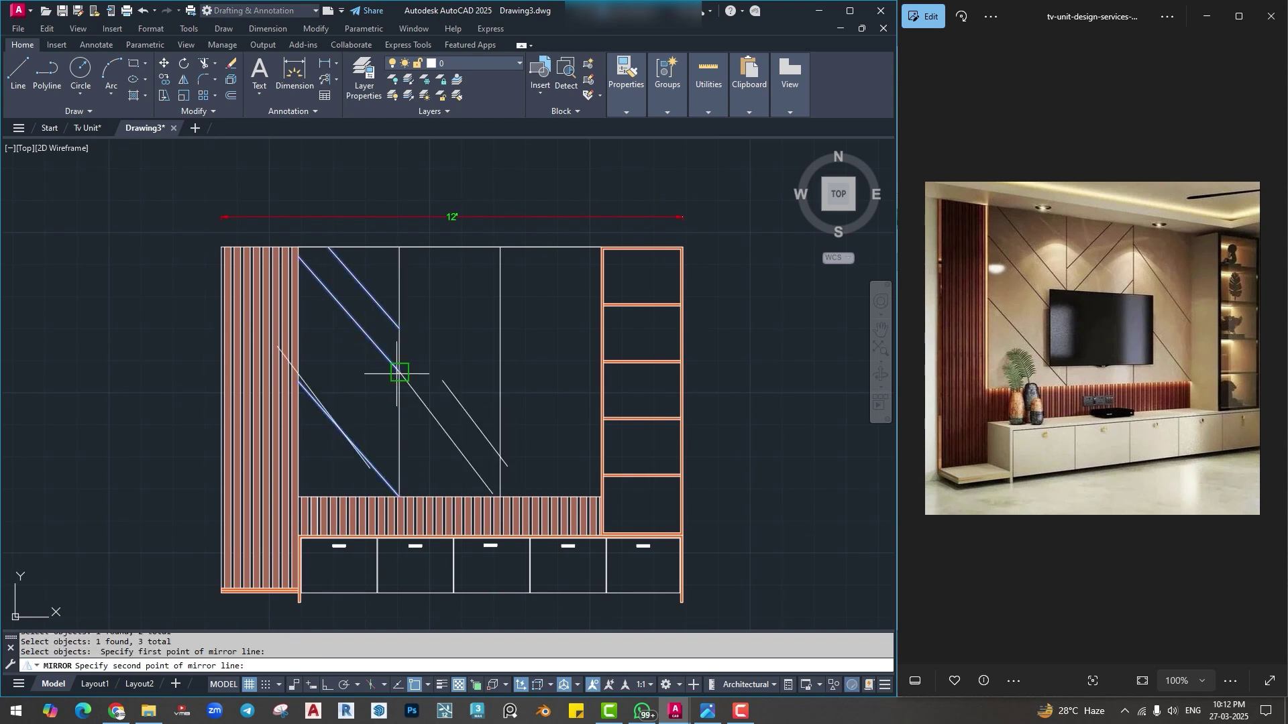
click(399, 408)
key(Escape)
key(Escape)
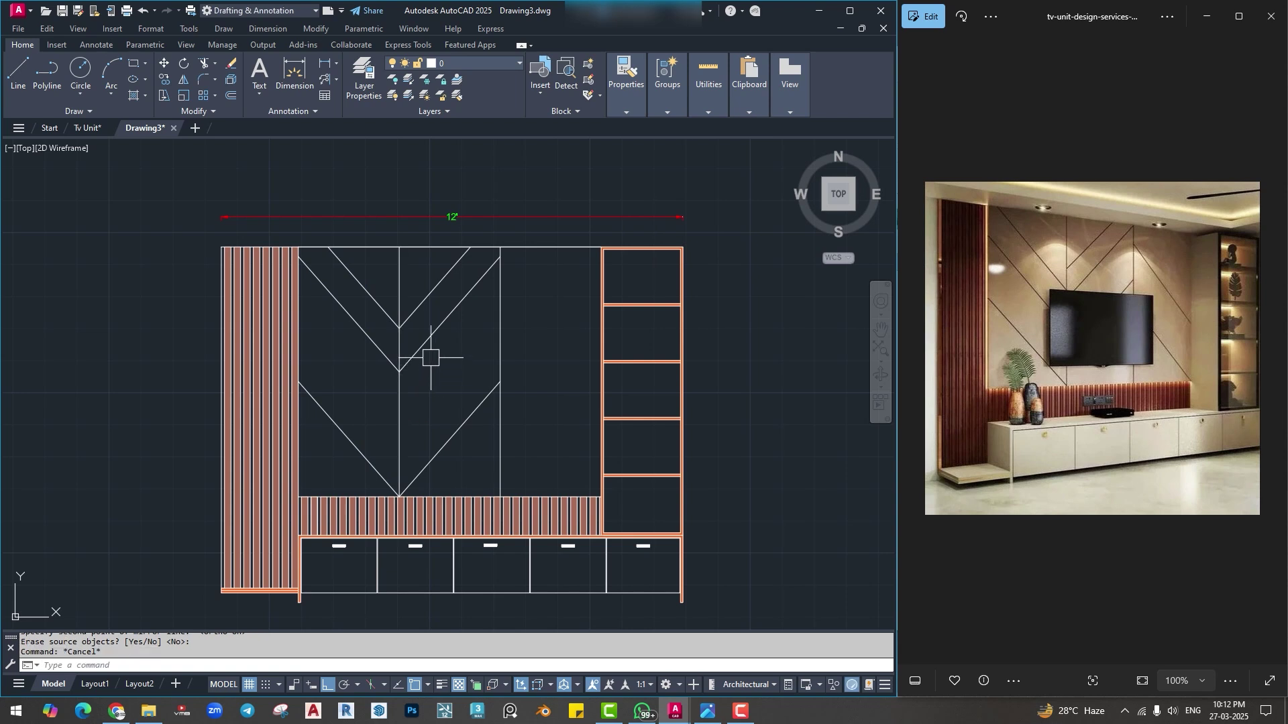
Move the three mirrored diagonals a short way up along the first divider so they are staggered against the originals.
middle_drag(426, 354, 446, 414)
text(m)
key(space)
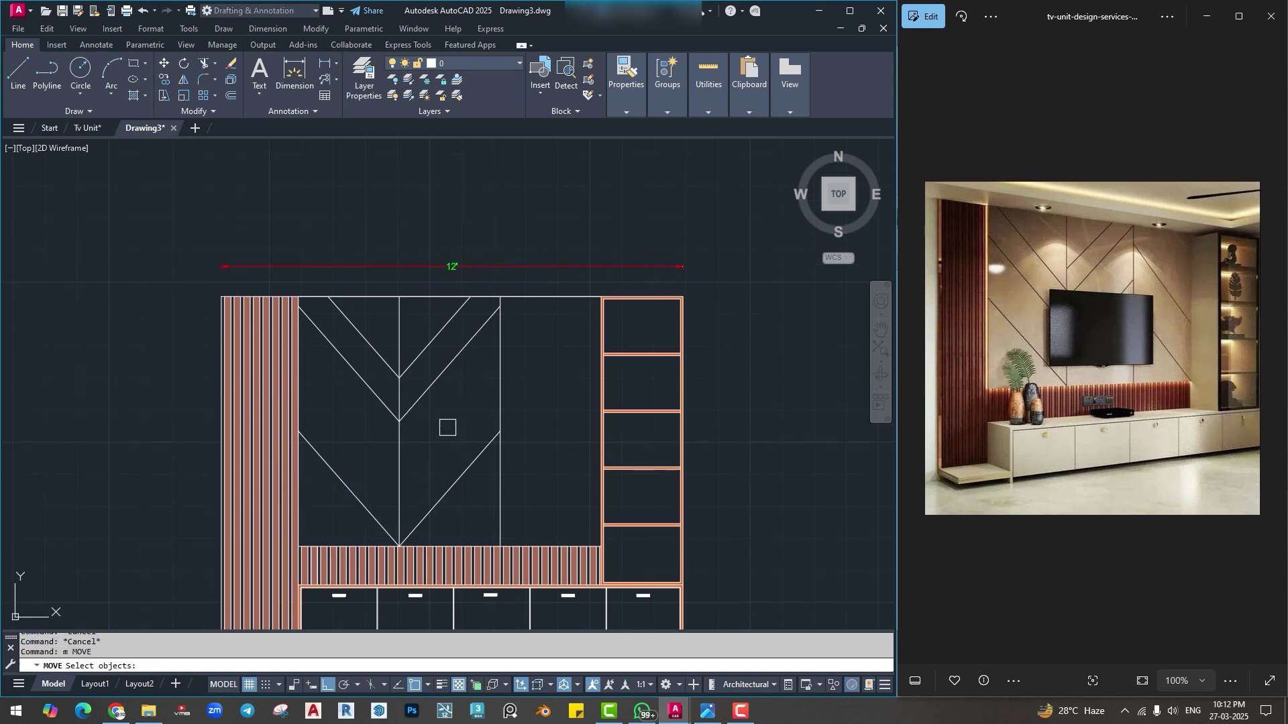
click(463, 472)
click(440, 374)
click(422, 349)
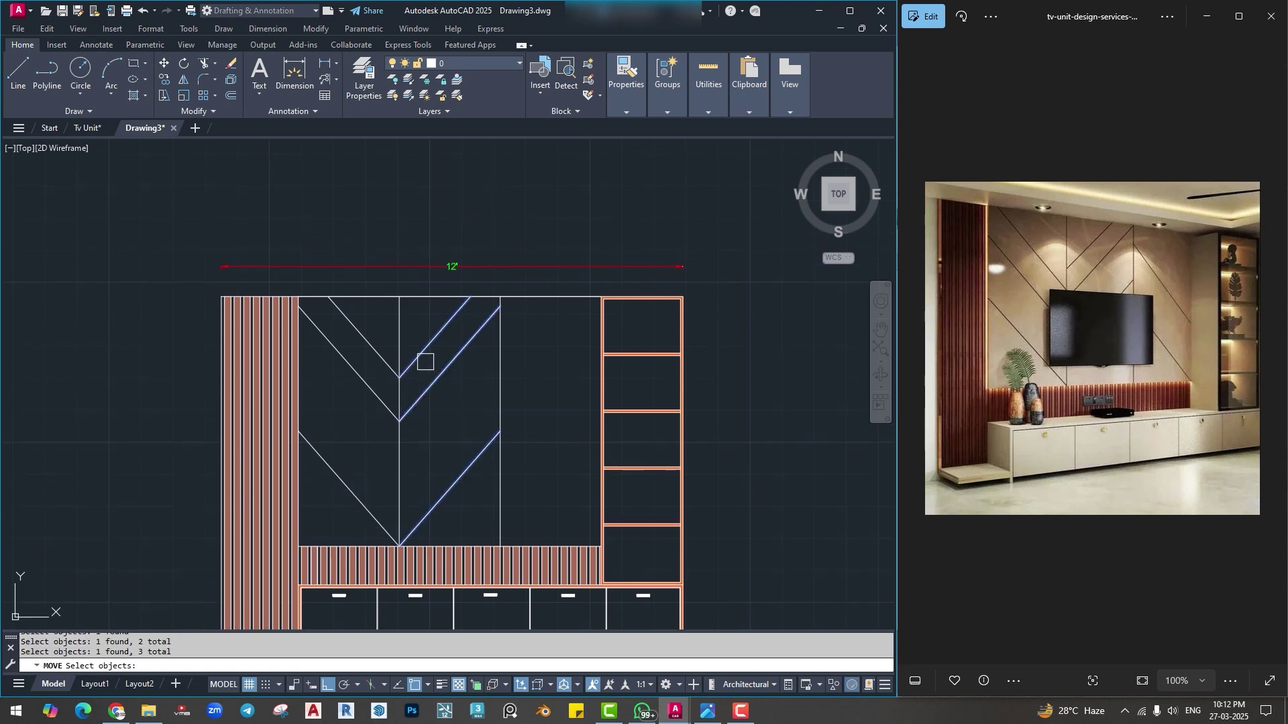
key(space)
click(399, 437)
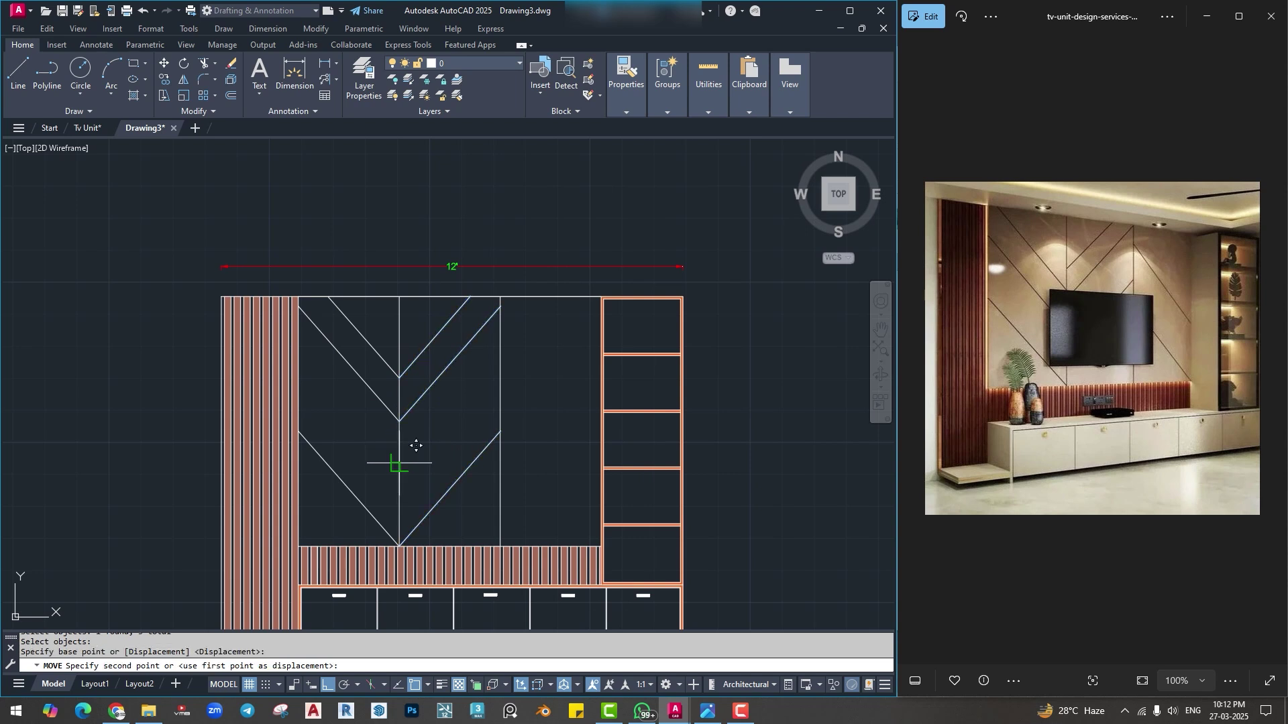
click(396, 421)
key(Escape)
key(Escape)
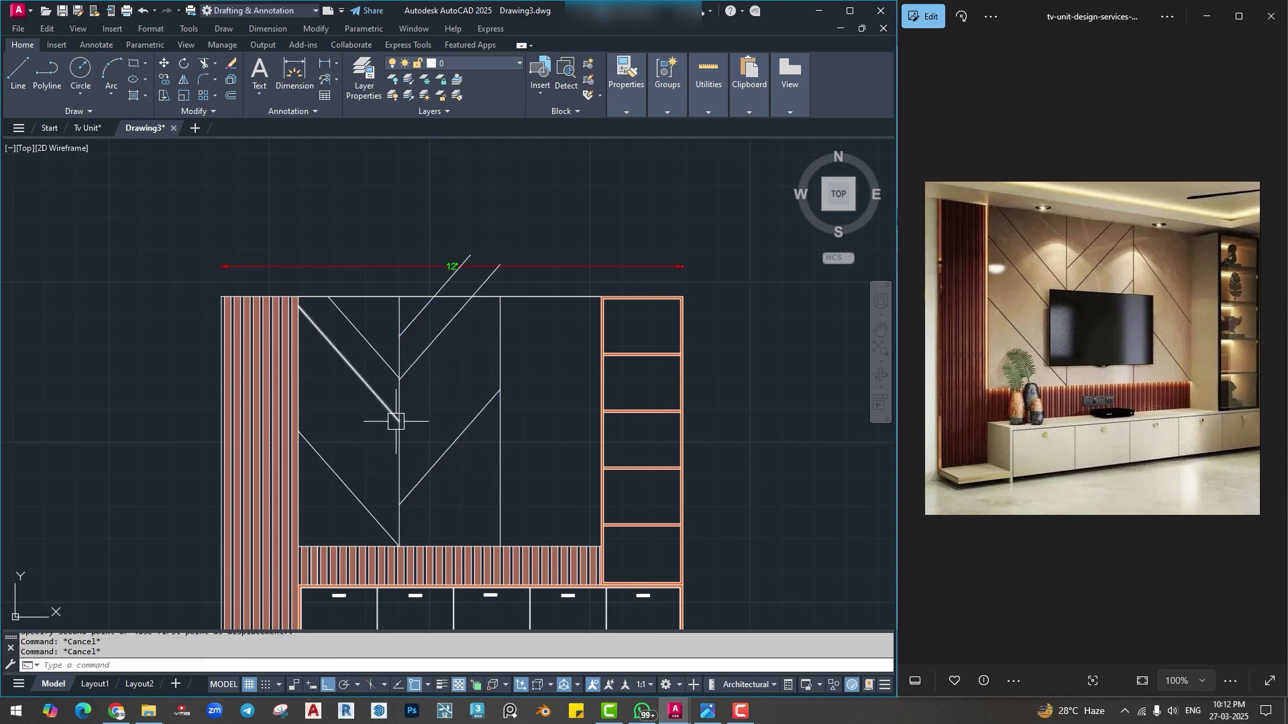
text(ex)
key(space)
click(452, 273)
scroll(462, 271, up, 4)
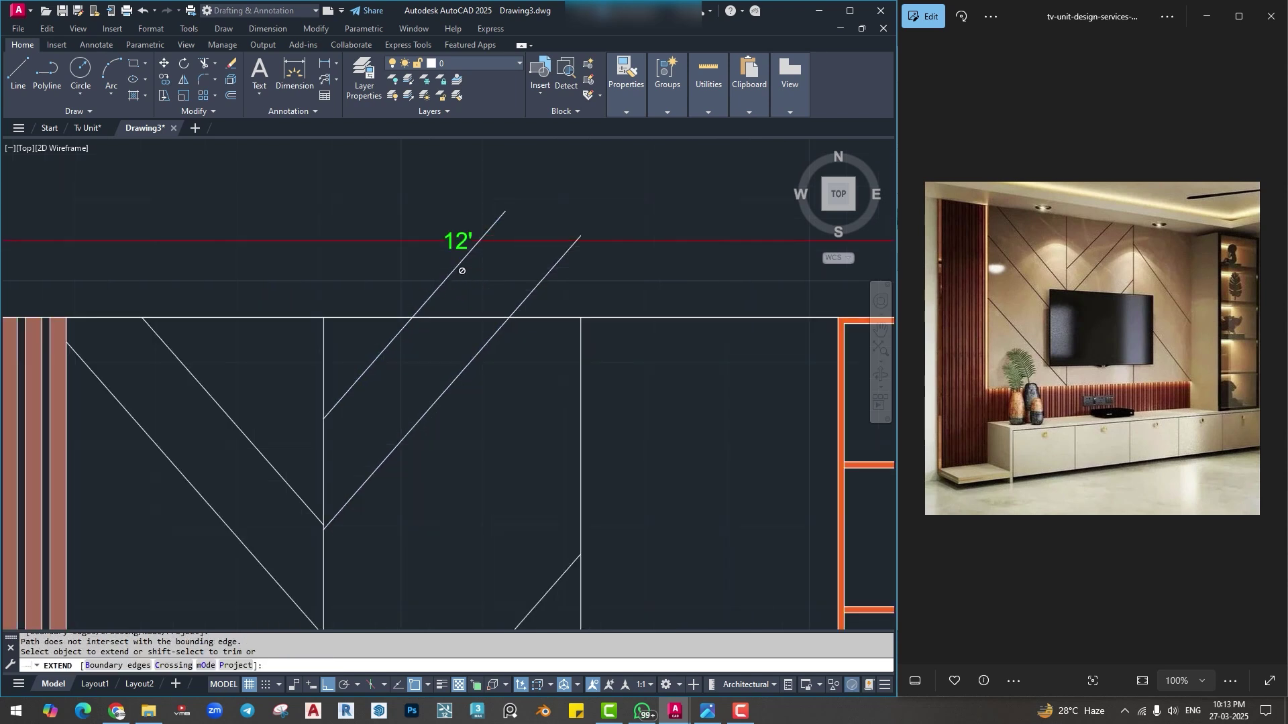
key(Escape)
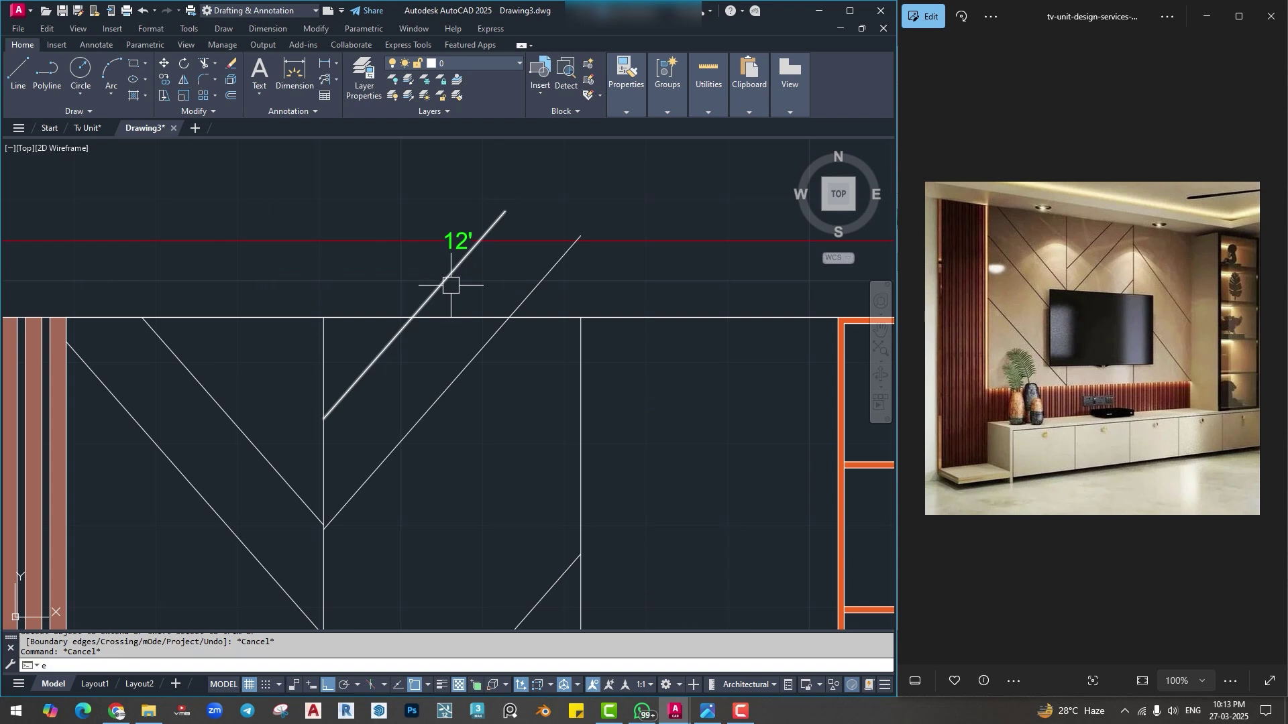
key(Escape)
Trim the two middle-bay diagonals where they project above the wall panel's top edge.
text(tr)
key(space)
click(443, 279)
drag(538, 304, 531, 295)
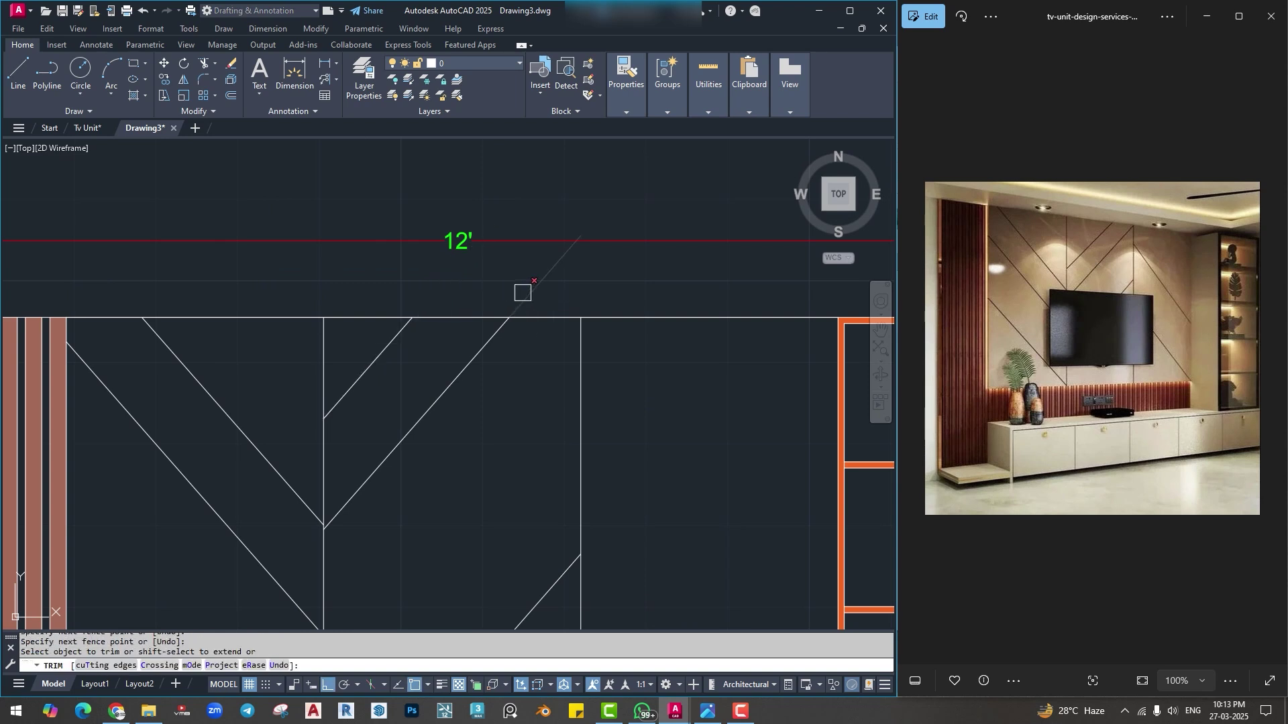
click(519, 302)
middle_drag(502, 439, 451, 211)
scroll(479, 387, down, 4)
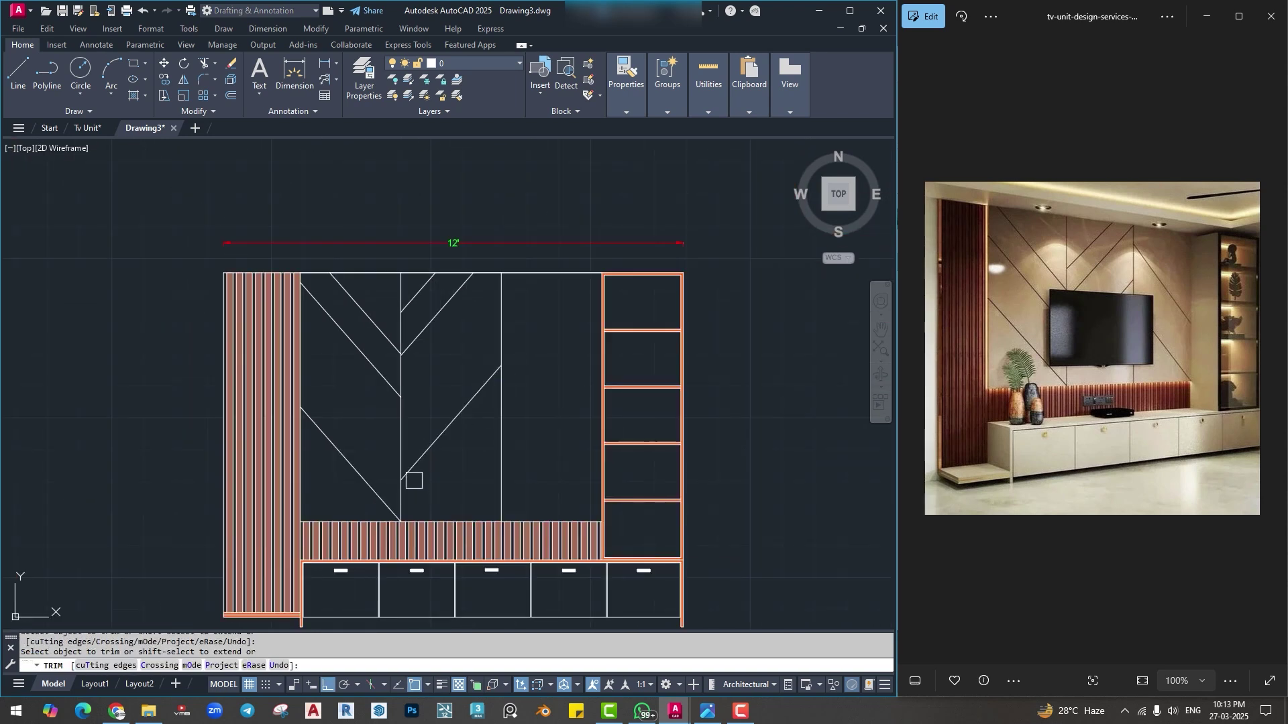
scroll(419, 477, up, 2)
scroll(530, 346, down, 2)
middle_drag(506, 451, 466, 400)
key(Escape)
key(Escape)
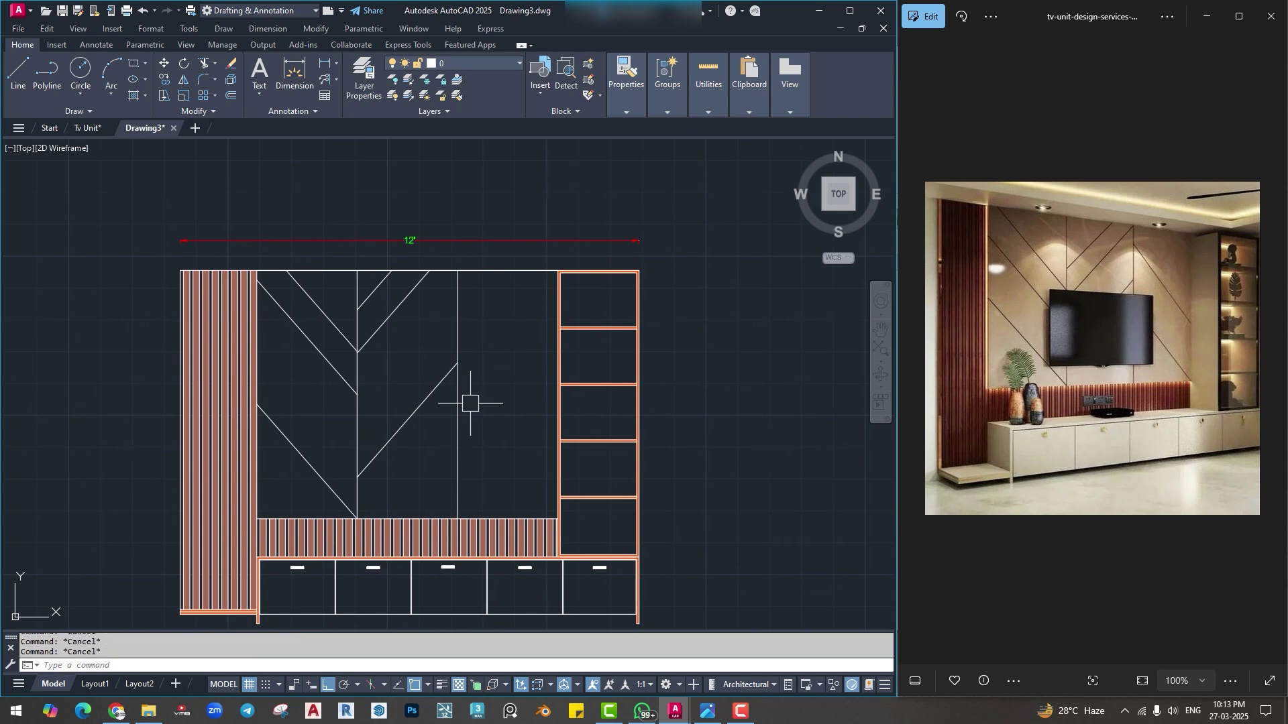
Mirror the middle bay's lowest diagonal across the second vertical divider into the third bay, keeping the original.
text(mi)
key(space)
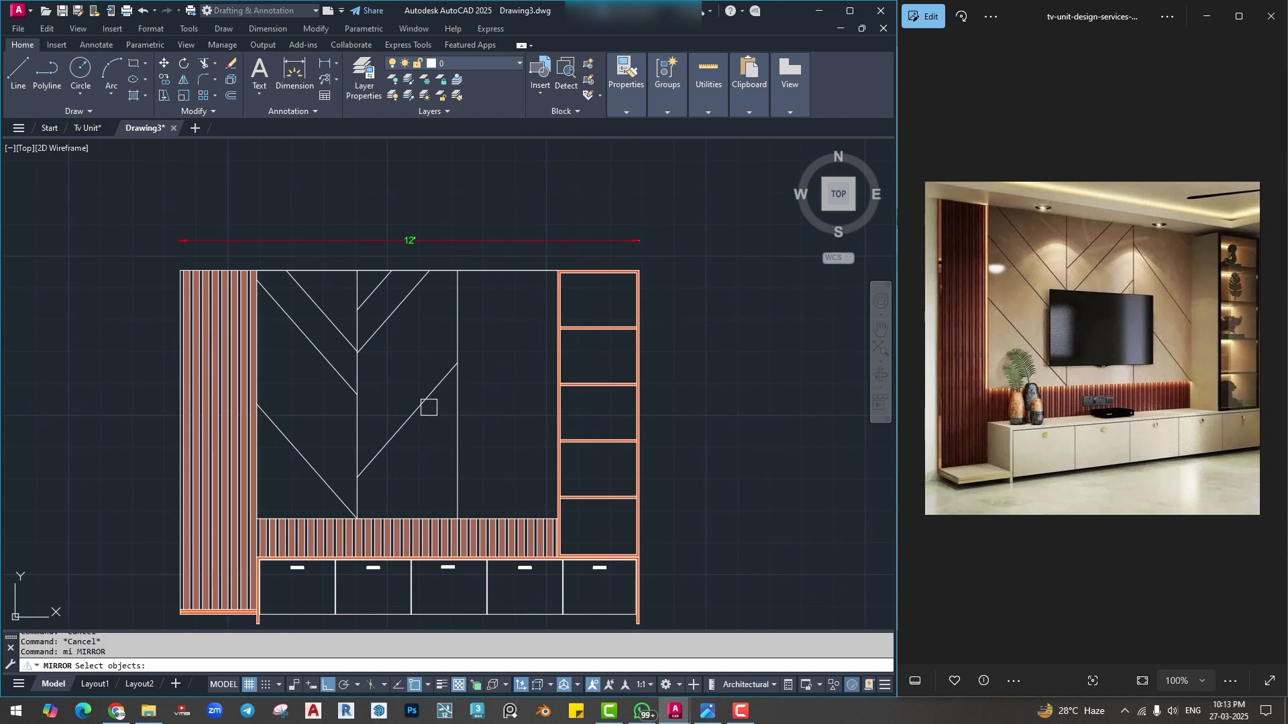
click(422, 406)
key(space)
click(456, 403)
click(457, 441)
key(space)
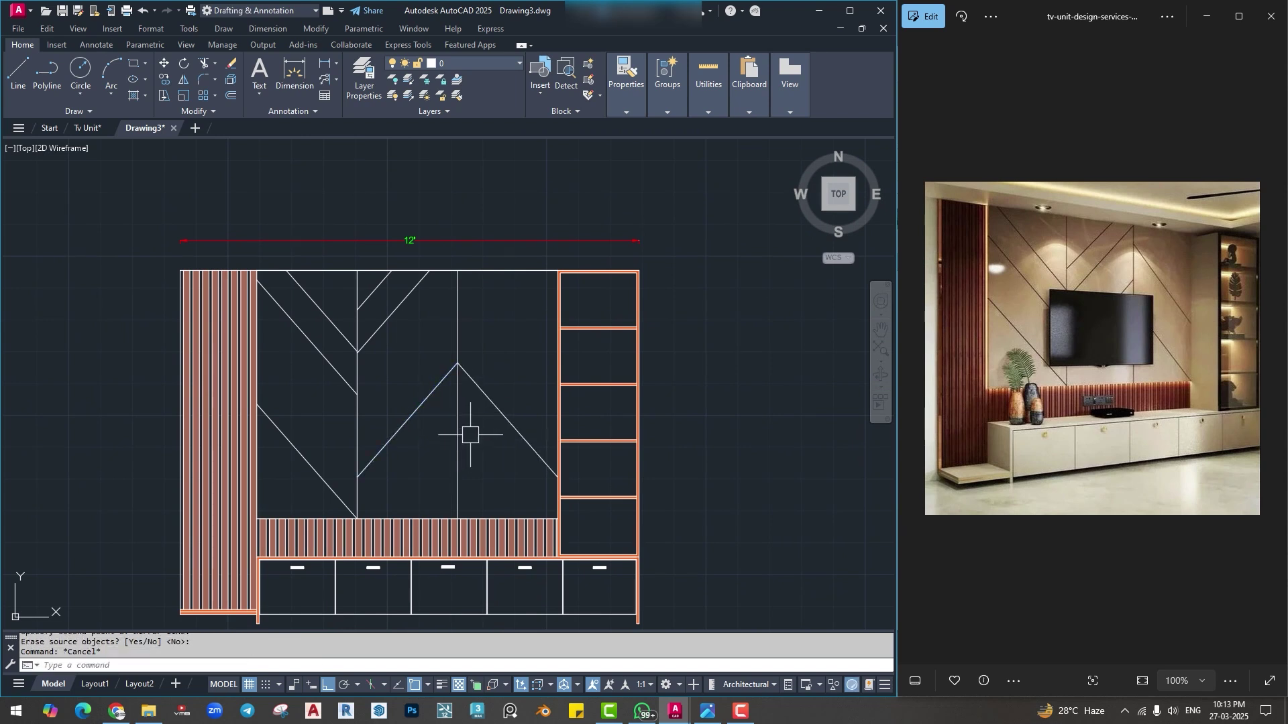
key(Escape)
key(Escape)
Move the mirrored third-bay diagonal straight down about 9 inches so it is staggered against the middle bay's diagonal.
click(502, 413)
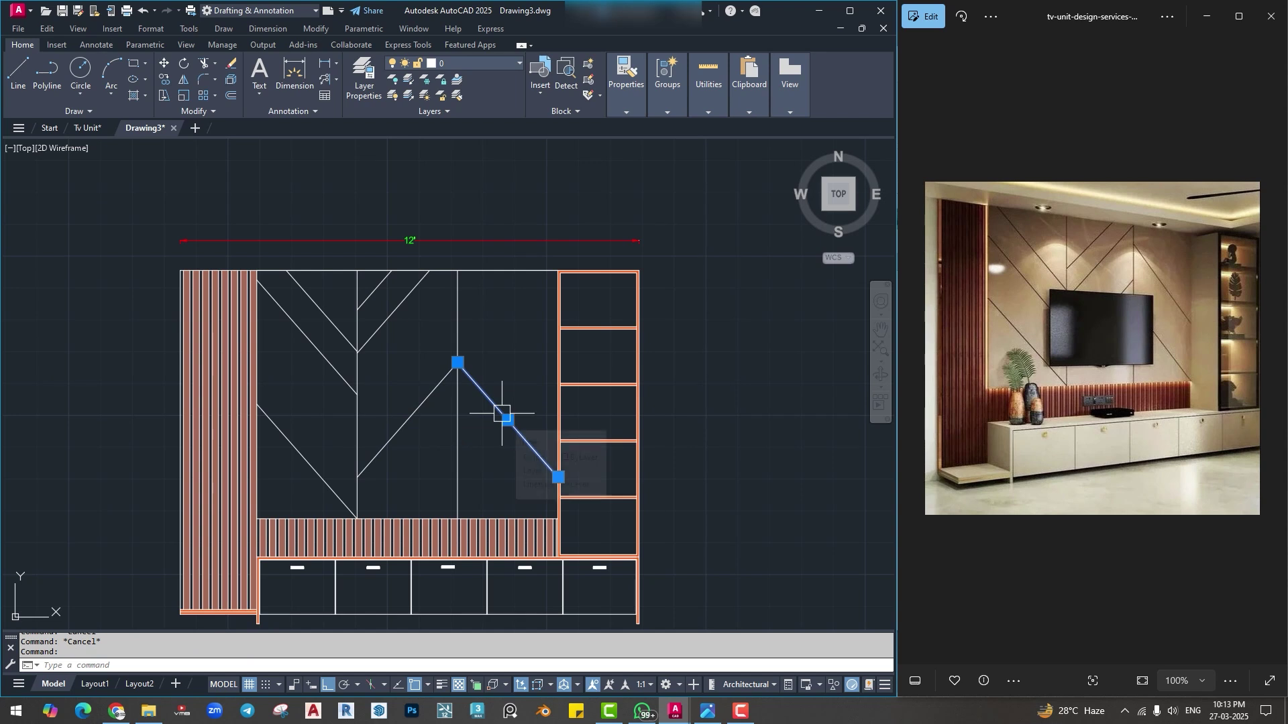
text(m)
key(space)
click(501, 414)
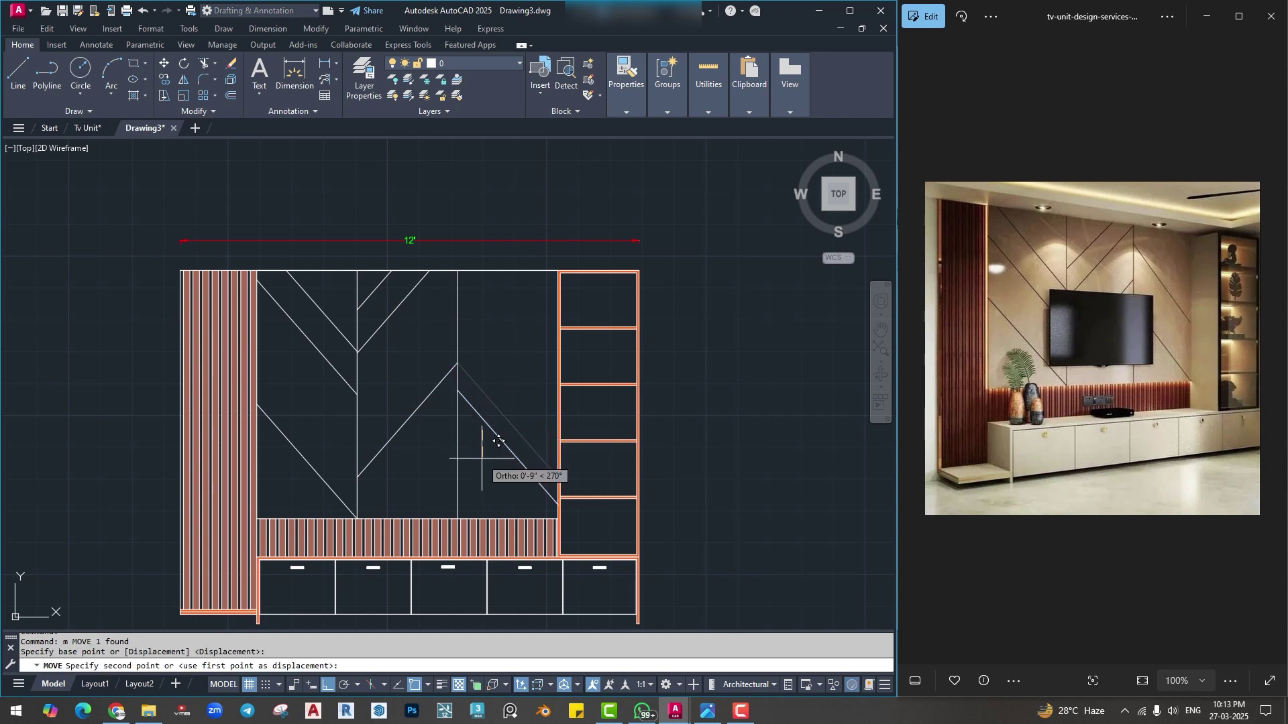
click(481, 442)
key(Escape)
key(Escape)
Copy the third-bay diagonal straight up along the second divider to add a parallel groove above it.
text(cp)
key(space)
click(489, 429)
key(space)
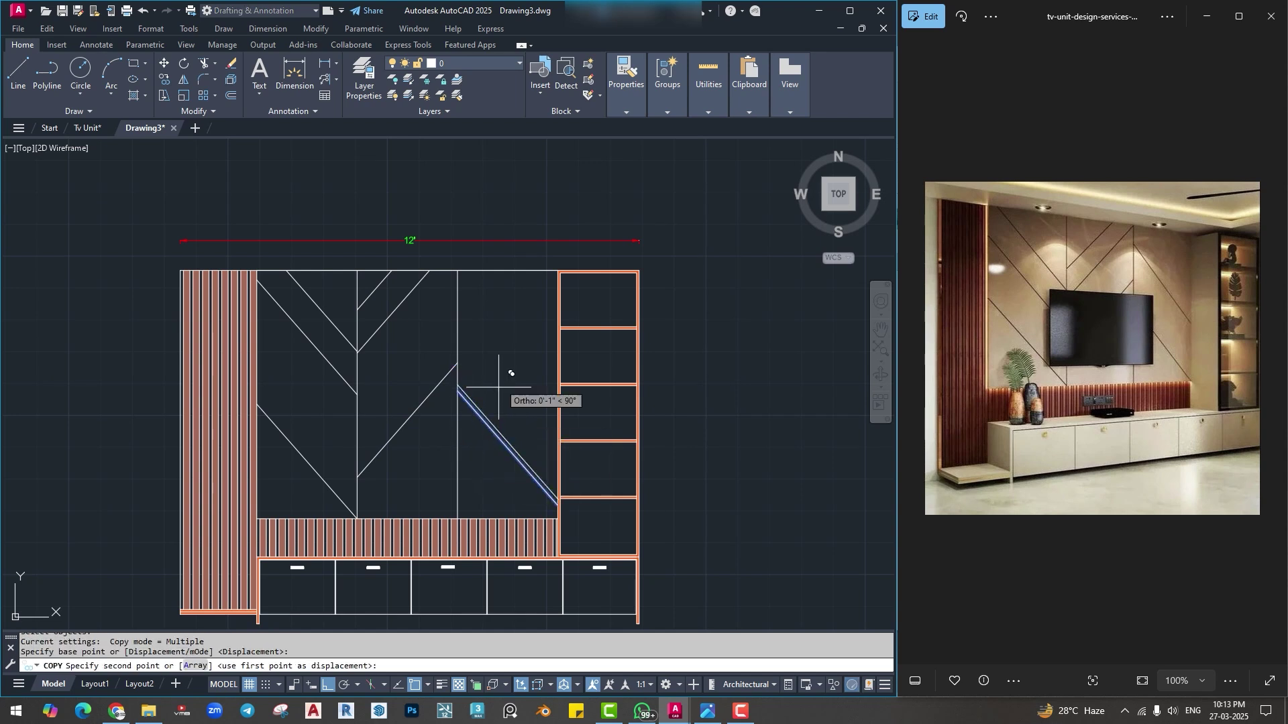
click(499, 393)
key(Escape)
scroll(509, 335, down, 2)
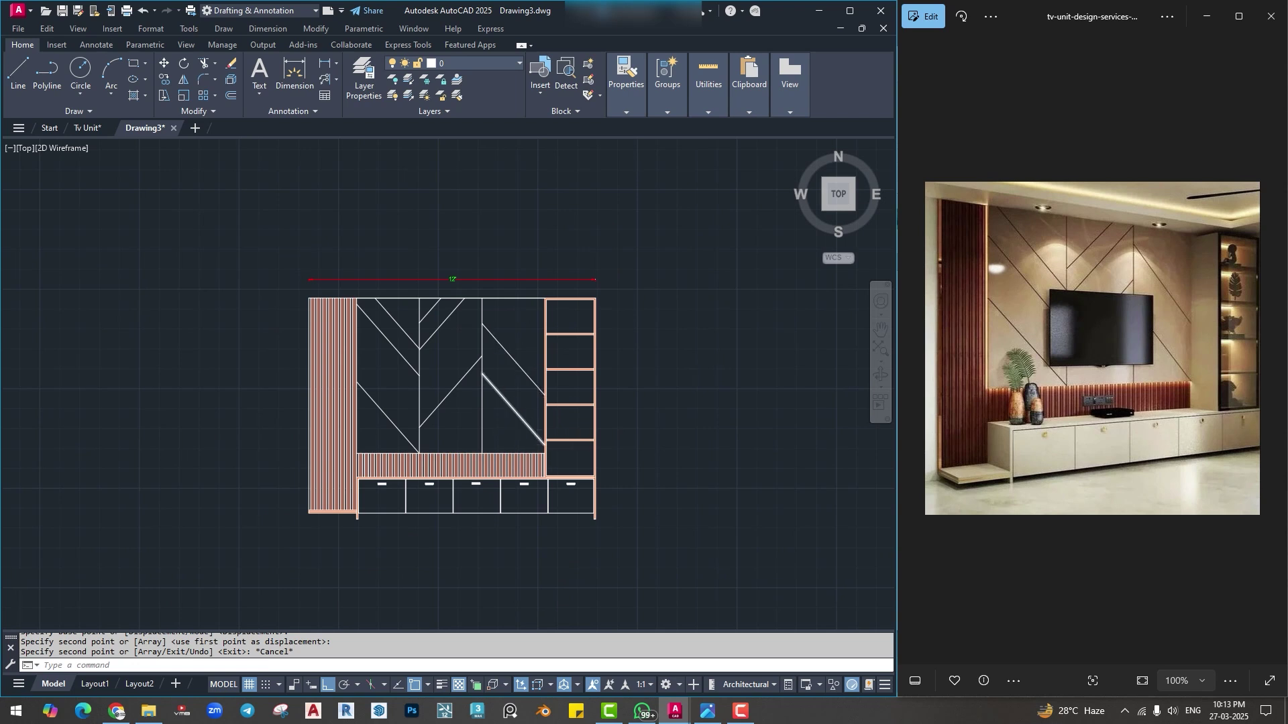
scroll(517, 362, up, 2)
middle_drag(432, 427, 443, 431)
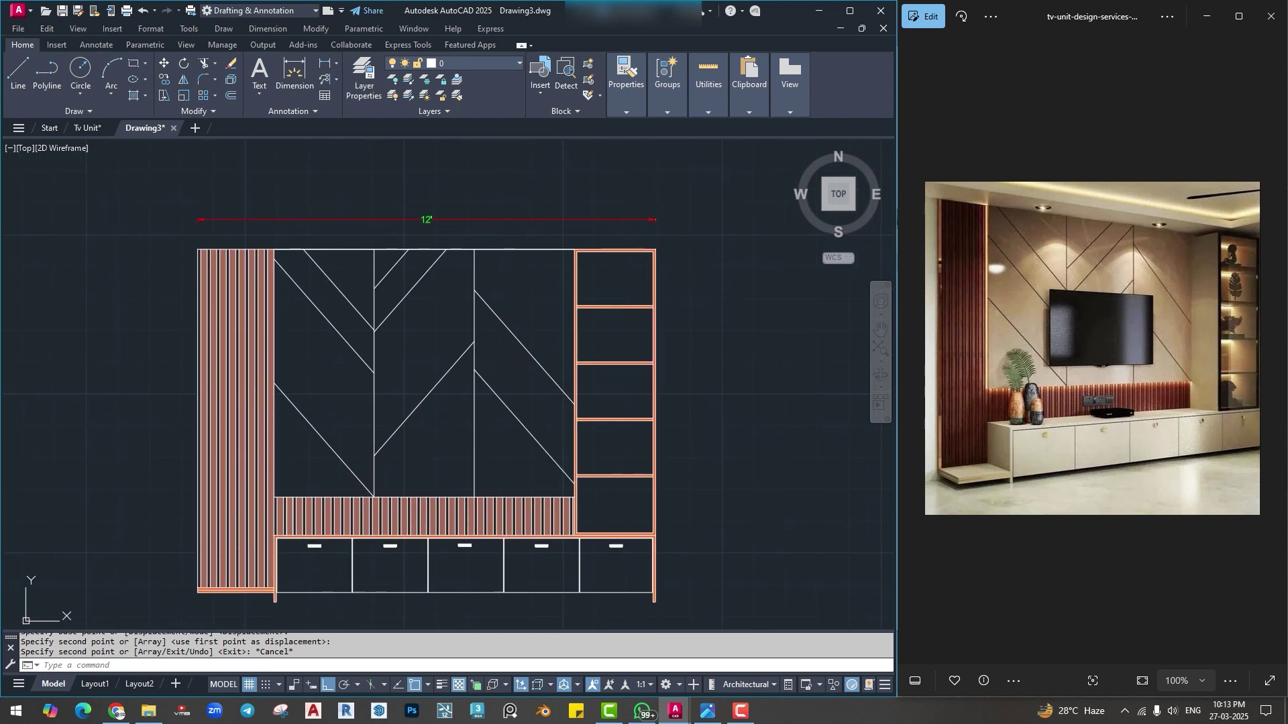
key(Escape)
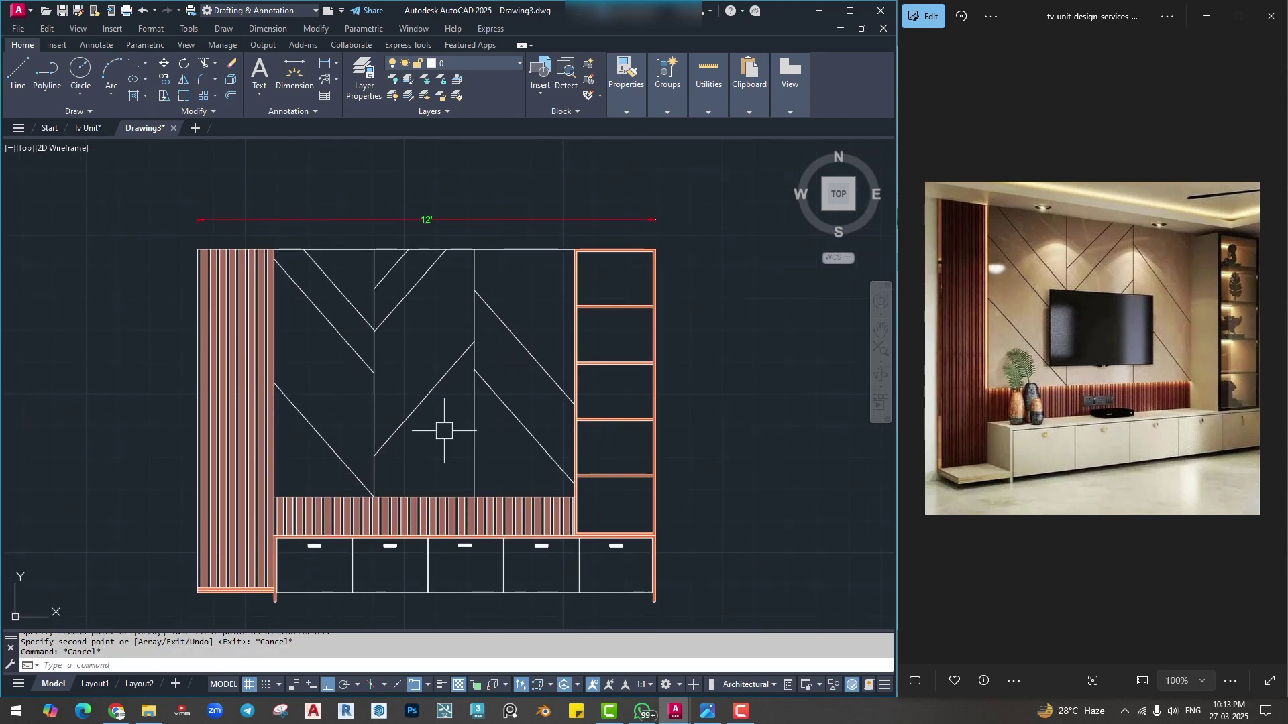
Draw a wide rectangle for the television in the middle of the wall panel, overlapping all three bays.
key(Return)
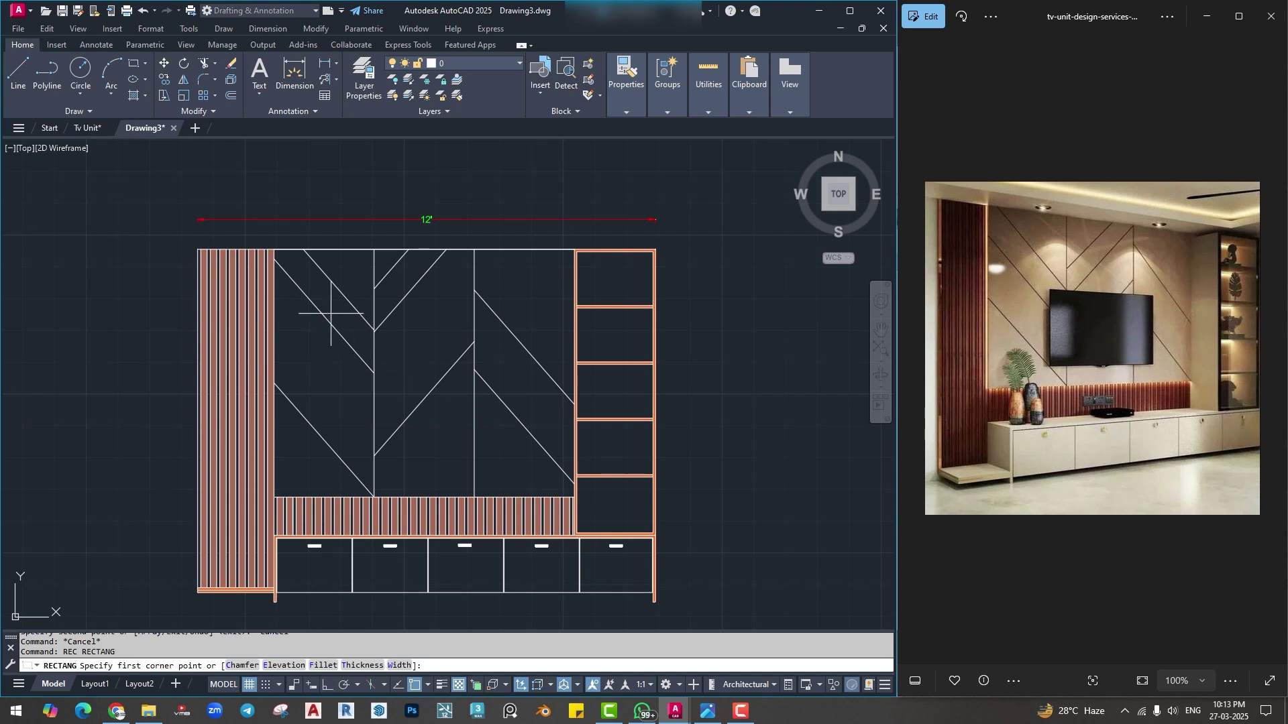
click(324, 315)
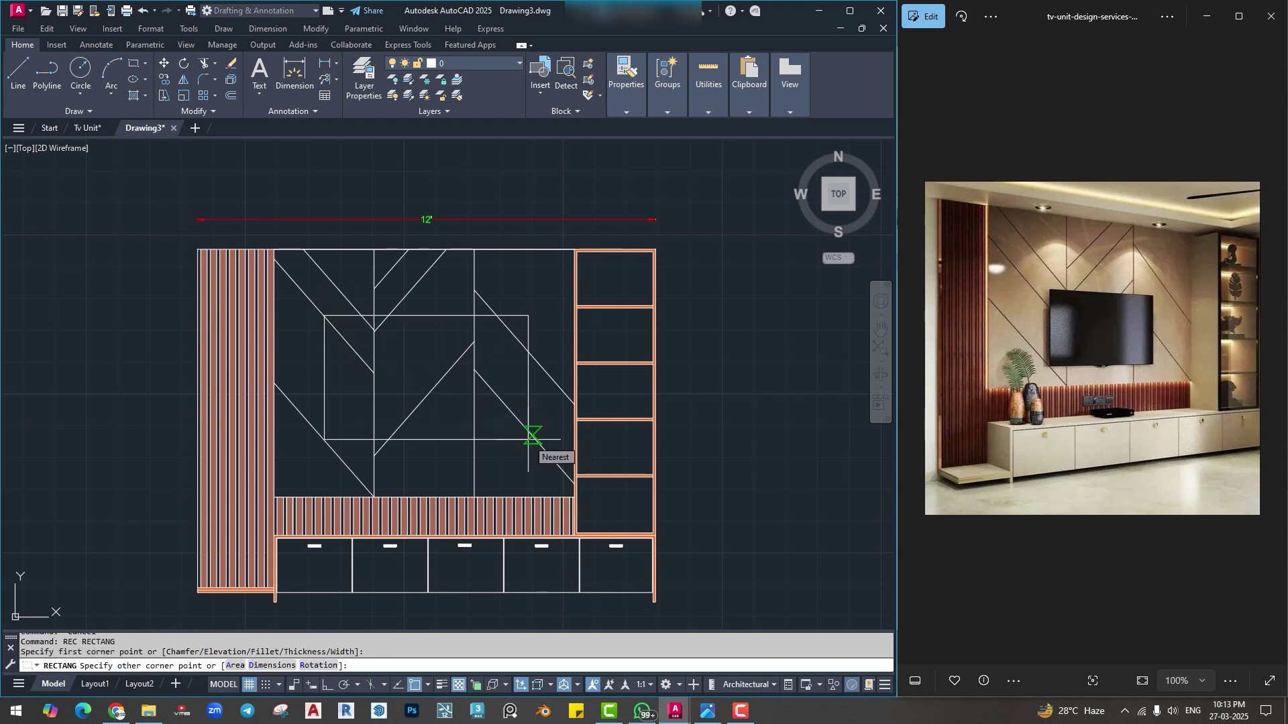
click(532, 436)
key(Escape)
middle_drag(383, 371, 393, 397)
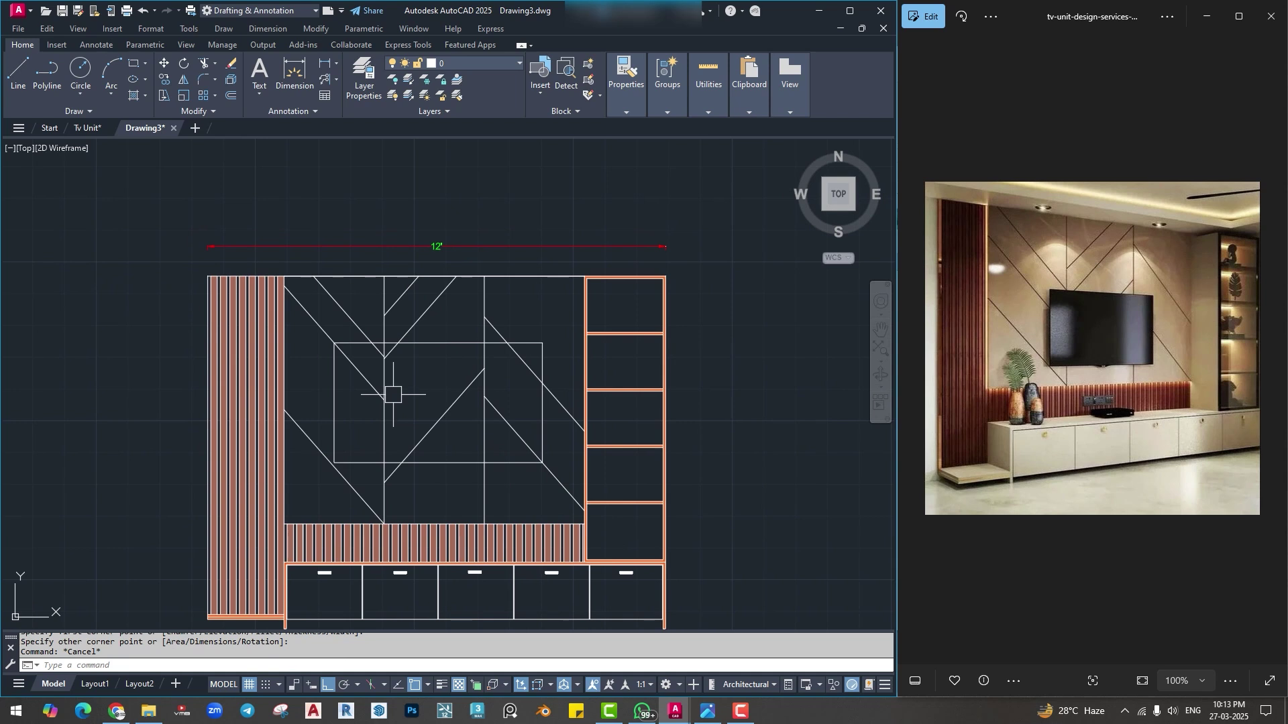
Fill the television rectangle with a solid hatch, using its outline as the boundary object.
click(434, 343)
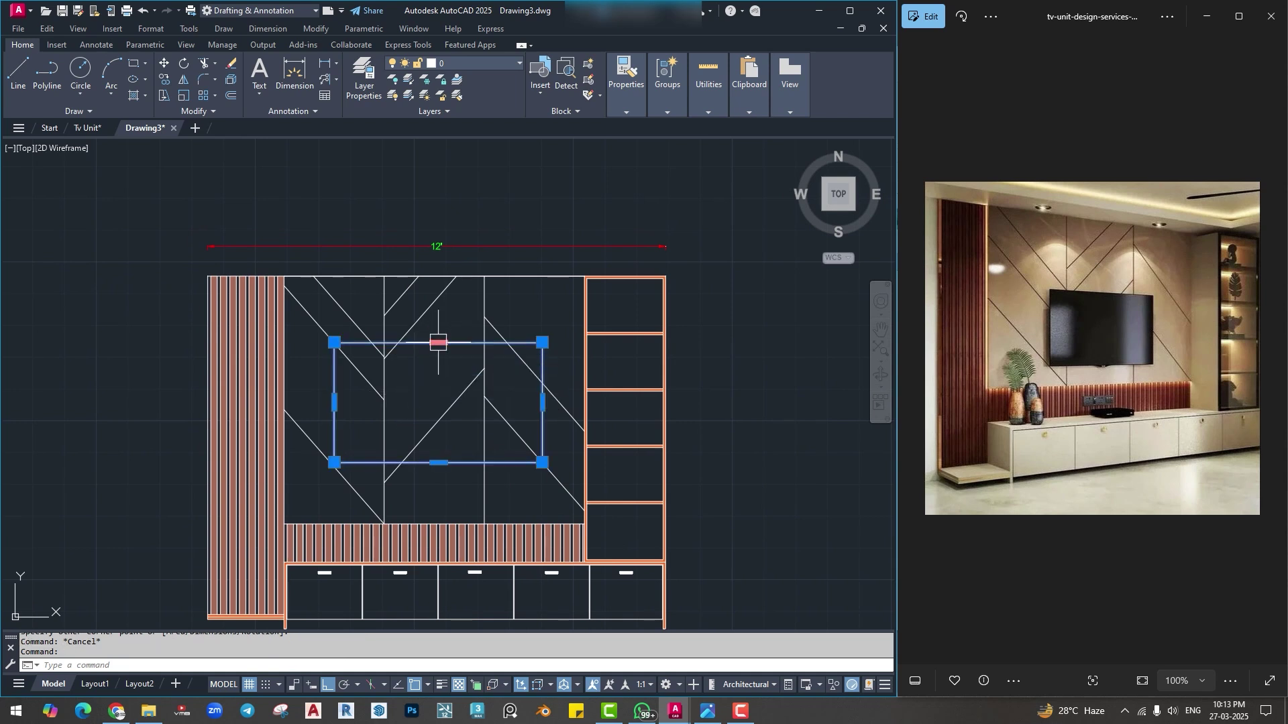
key(Escape)
text(h)
key(Return)
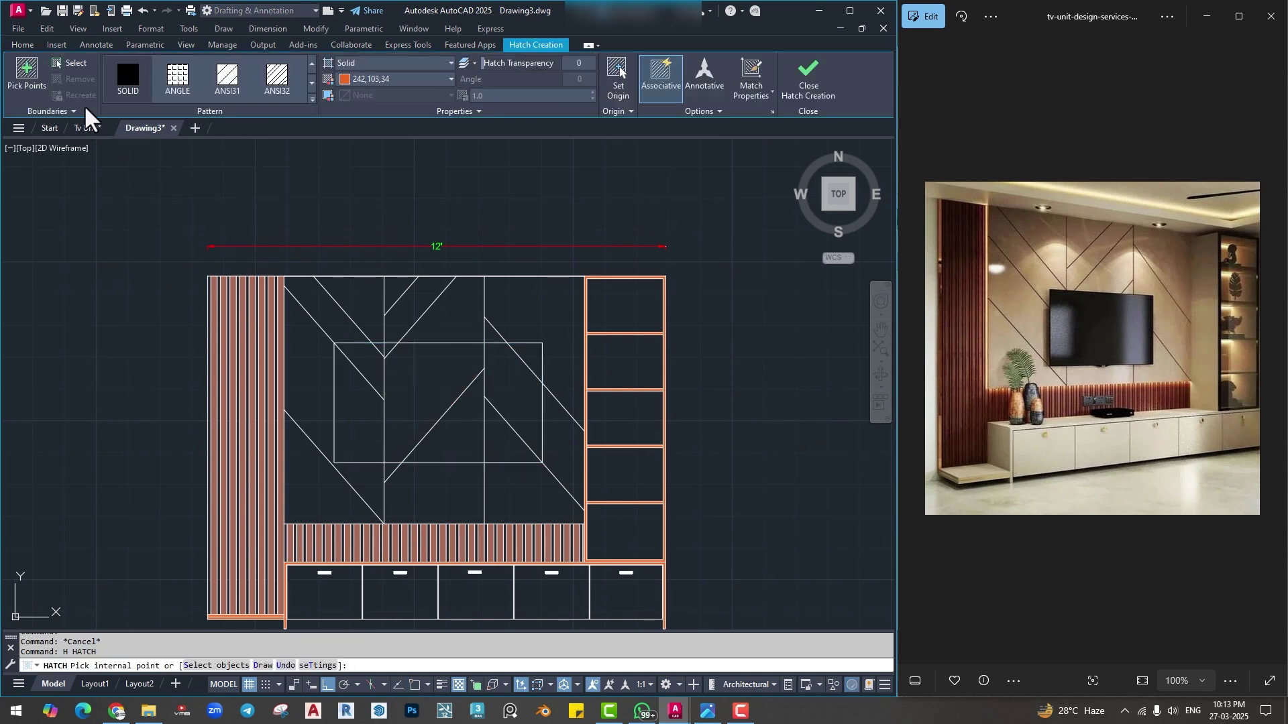
click(71, 69)
click(445, 343)
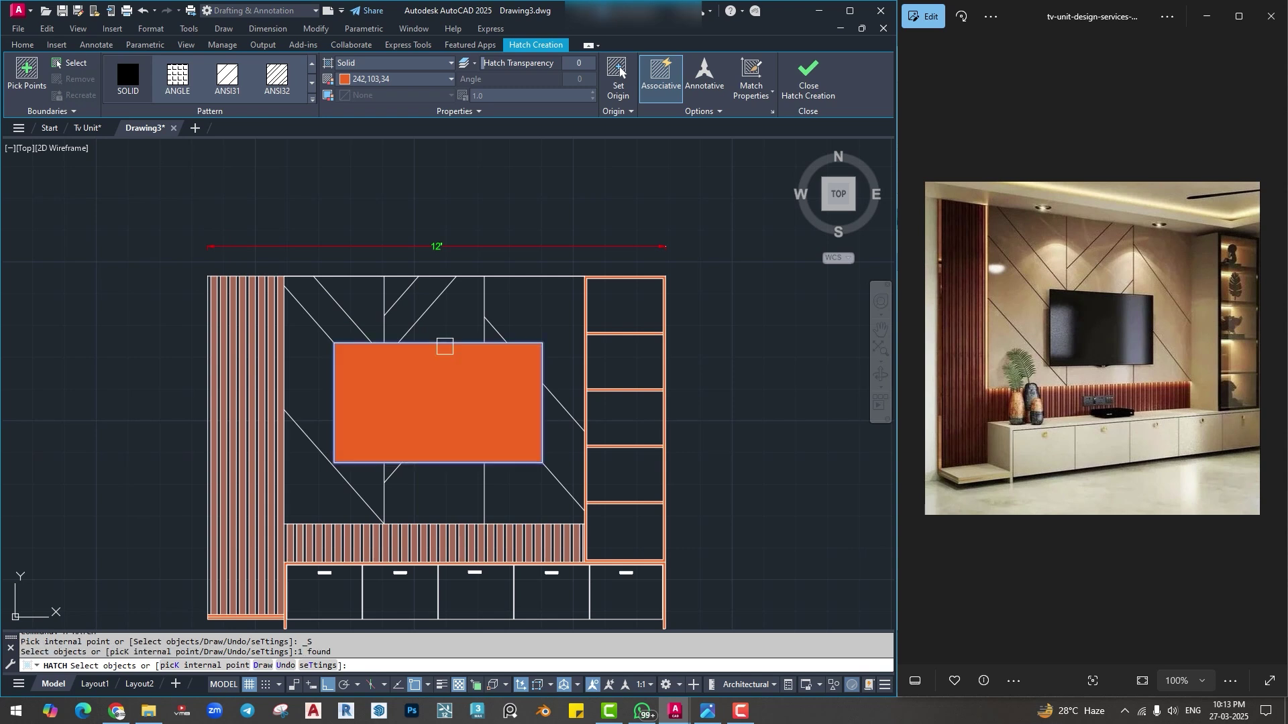
key(Return)
Set the television hatch to the SOLID pattern and color it black.
click(425, 365)
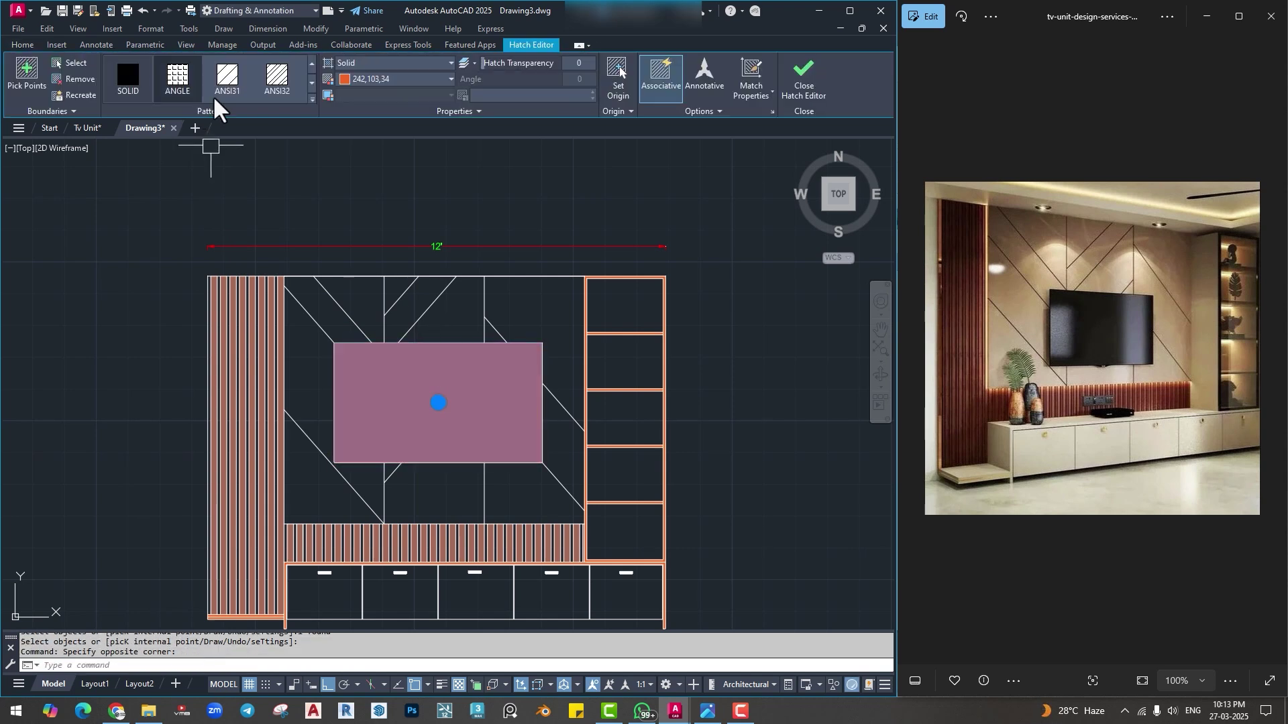
click(215, 91)
click(134, 78)
click(349, 81)
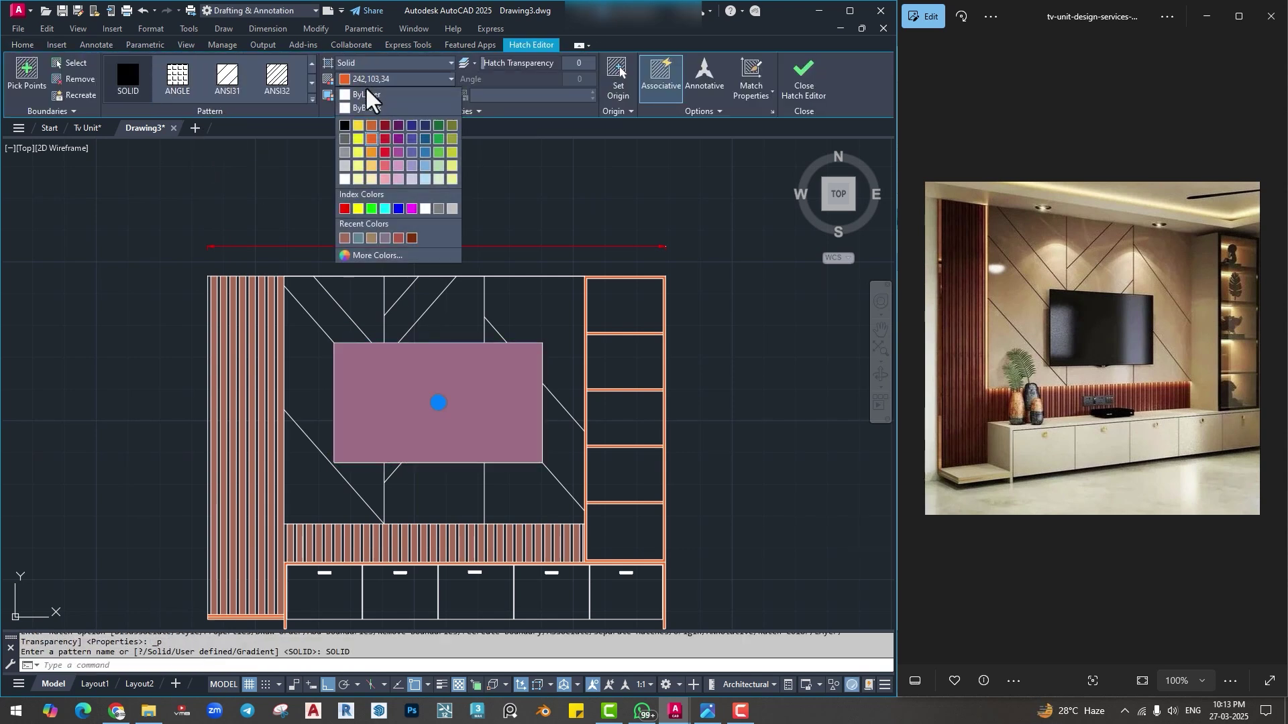
click(344, 125)
key(Escape)
key(Escape)
Offset the television rectangle slightly inward to form a thin bezel around the screen.
text(o)
key(Return)
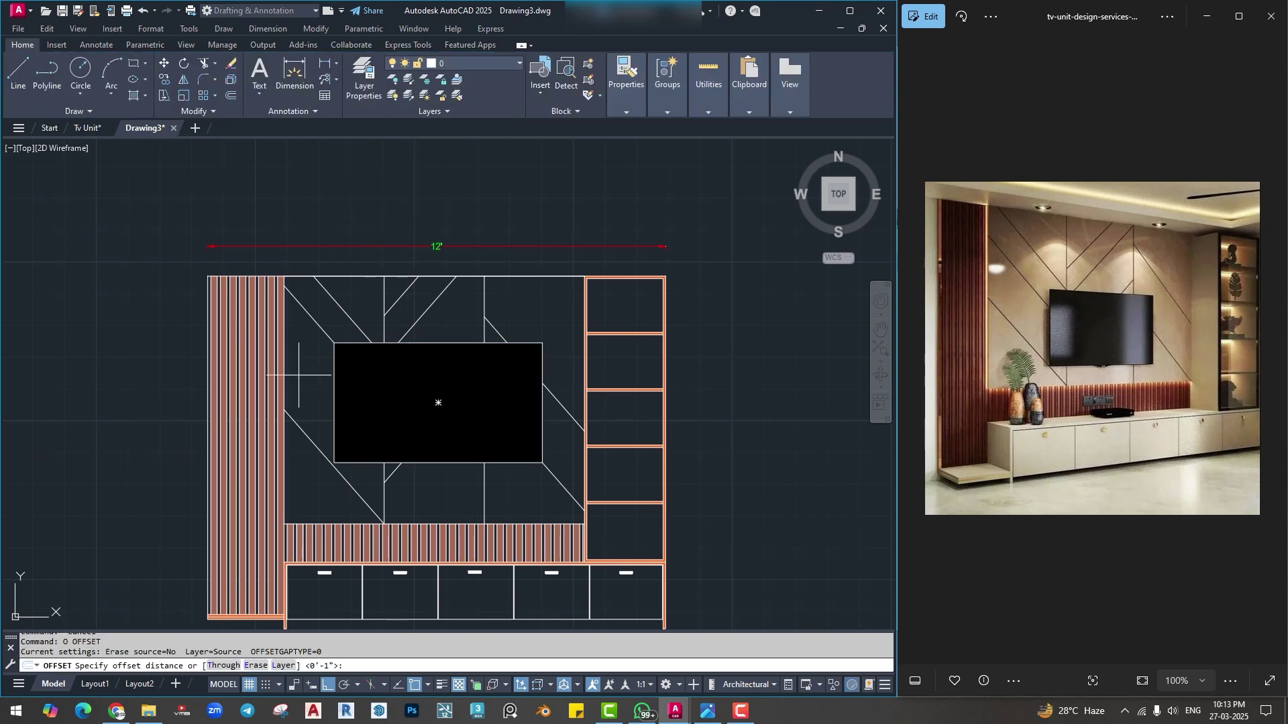
scroll(368, 344, up, 7)
click(375, 358)
click(376, 358)
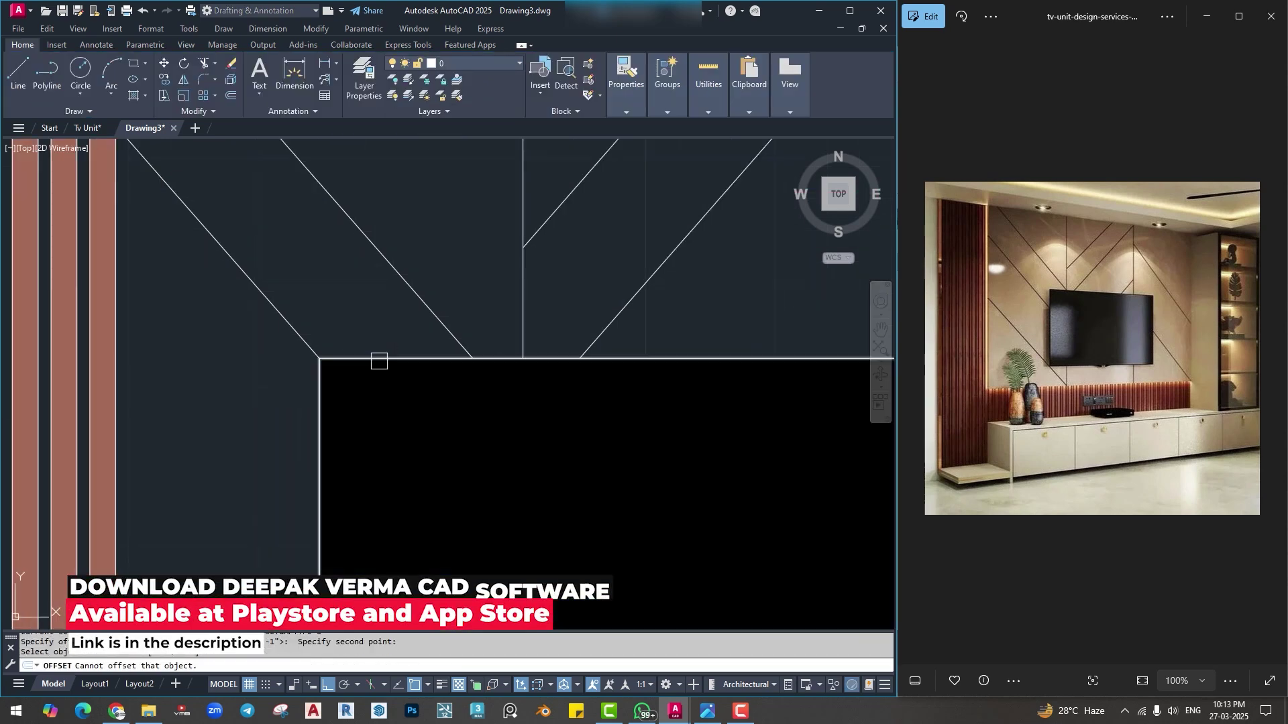
click(377, 360)
click(405, 413)
scroll(416, 422, down, 7)
middle_drag(489, 489, 421, 426)
click(420, 426)
key(Escape)
scroll(421, 425, up, 2)
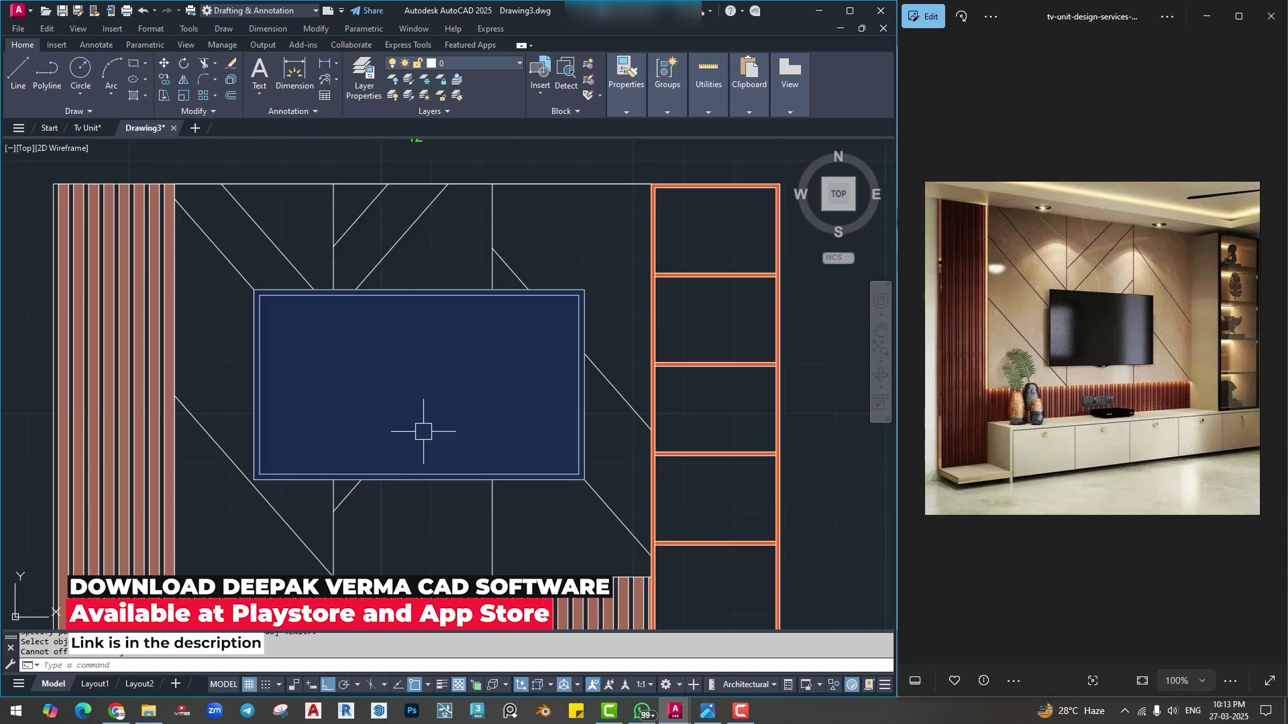
Move the television's outline, bezel and hatch together straight down, closer to the low fluted panel.
middle_drag(525, 494, 527, 401)
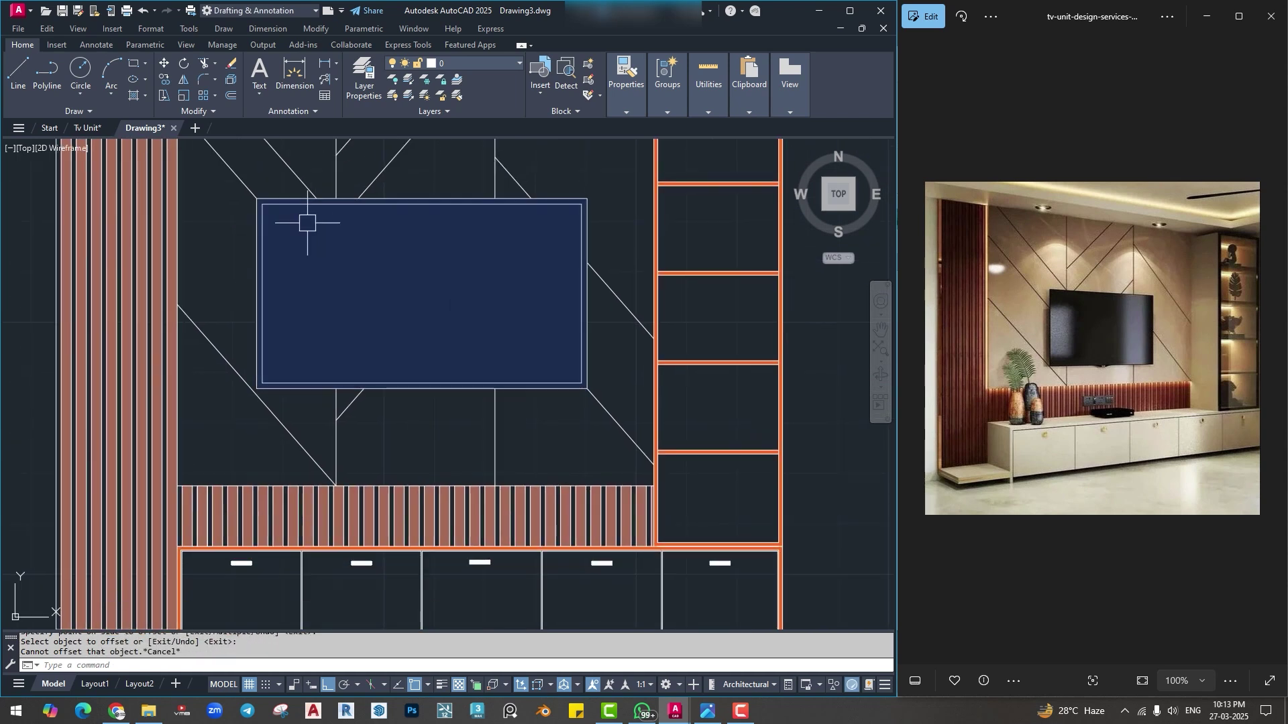
middle_drag(278, 203, 284, 222)
click(227, 200)
click(613, 432)
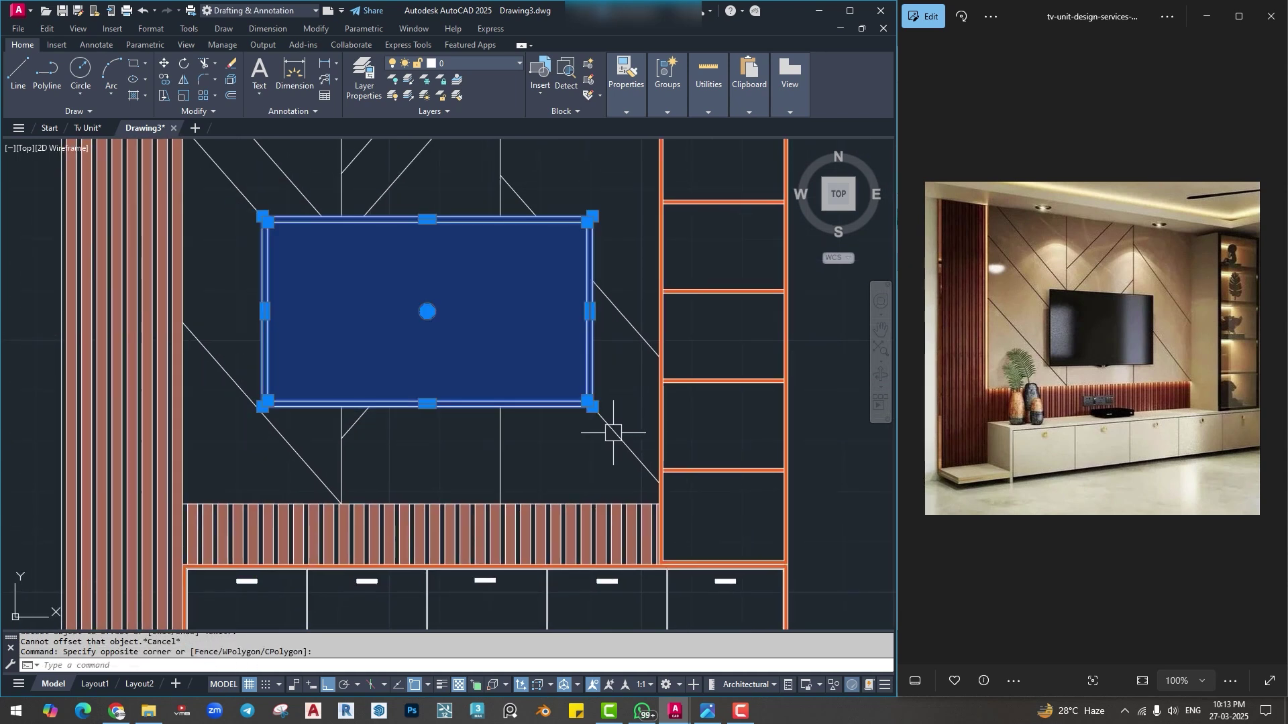
text(m)
key(Return)
click(618, 376)
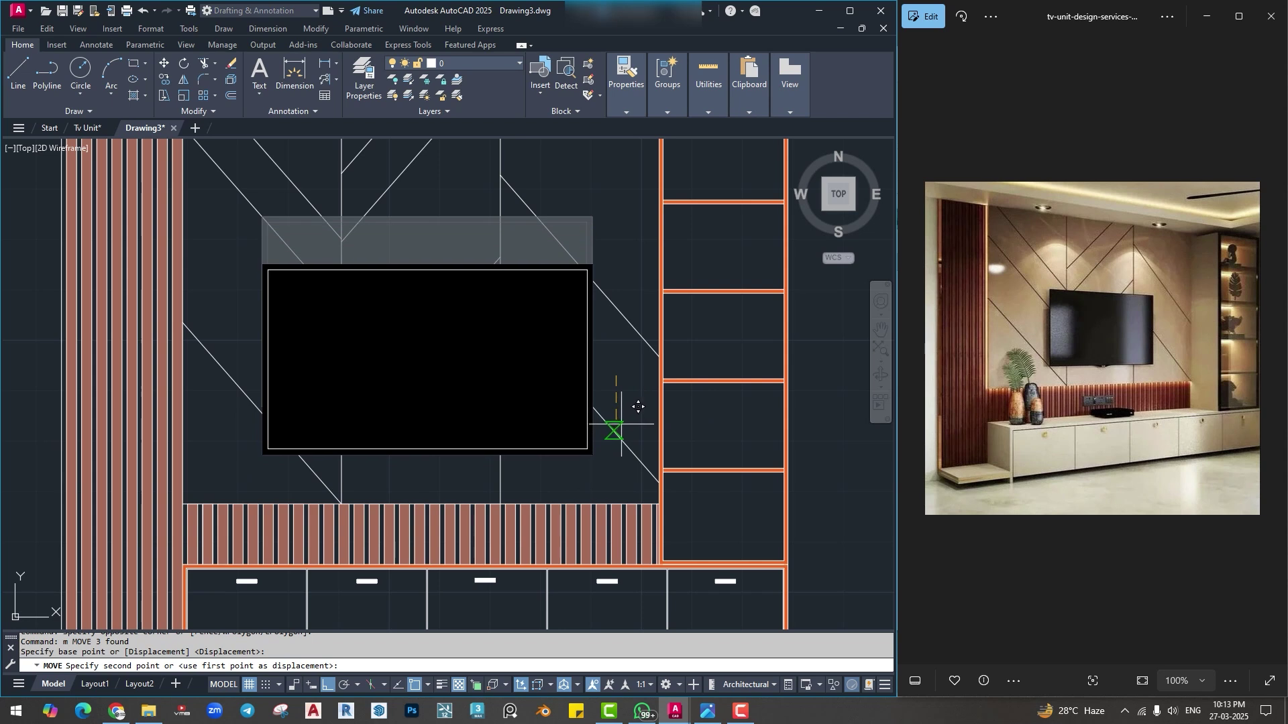
click(627, 426)
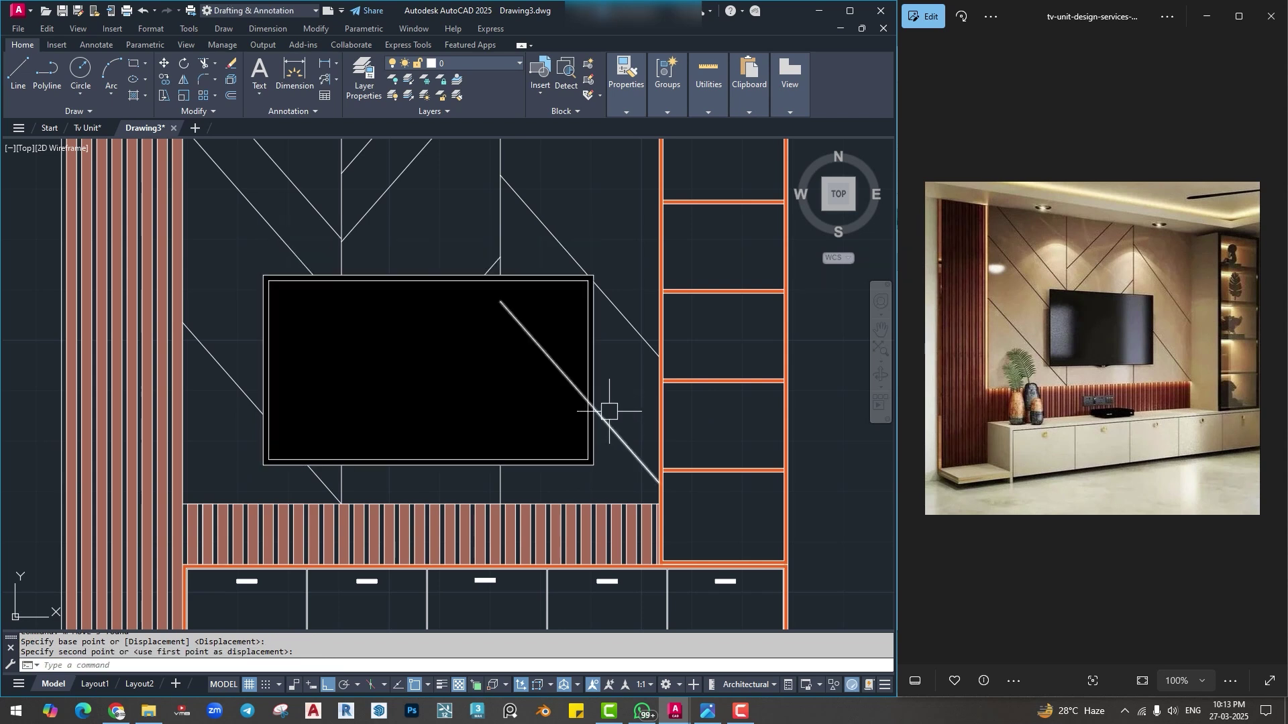
scroll(608, 413, down, 2)
middle_drag(498, 496, 408, 437)
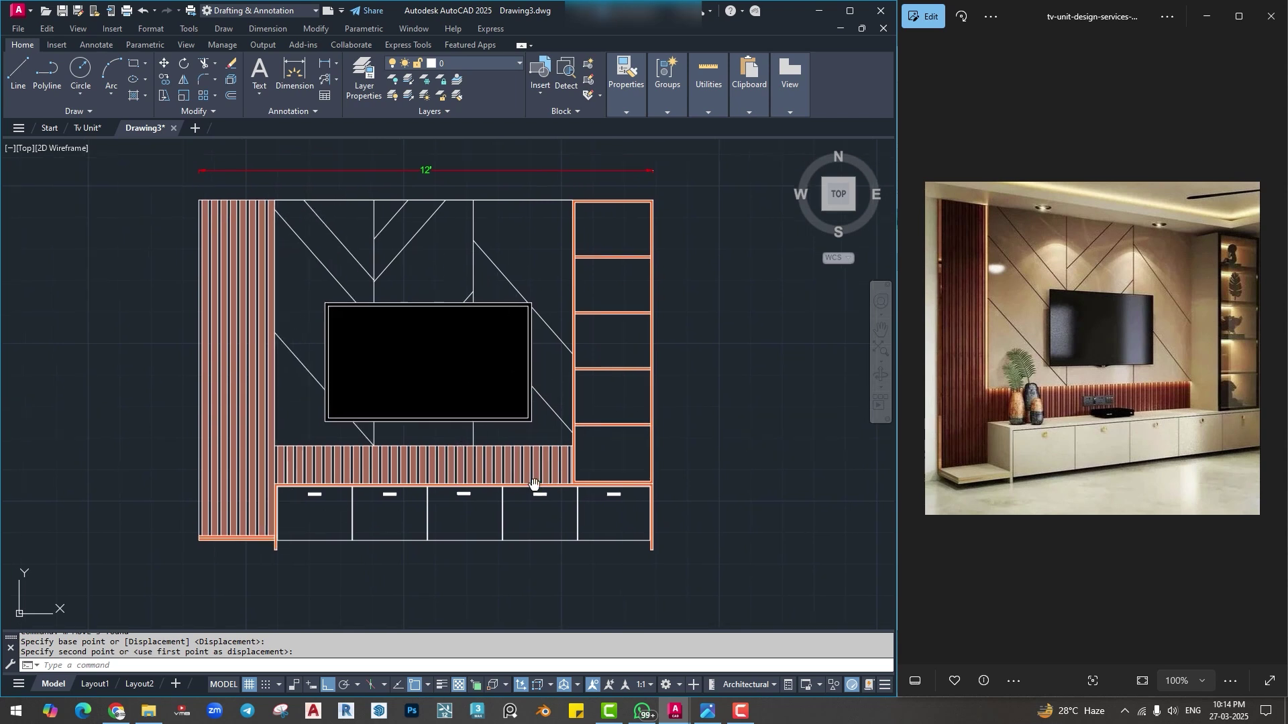
Start a solid hatch and pick the interiors of all five drawer fronts in the base cabinet.
key(Escape)
middle_drag(535, 483, 566, 433)
text(h)
key(Return)
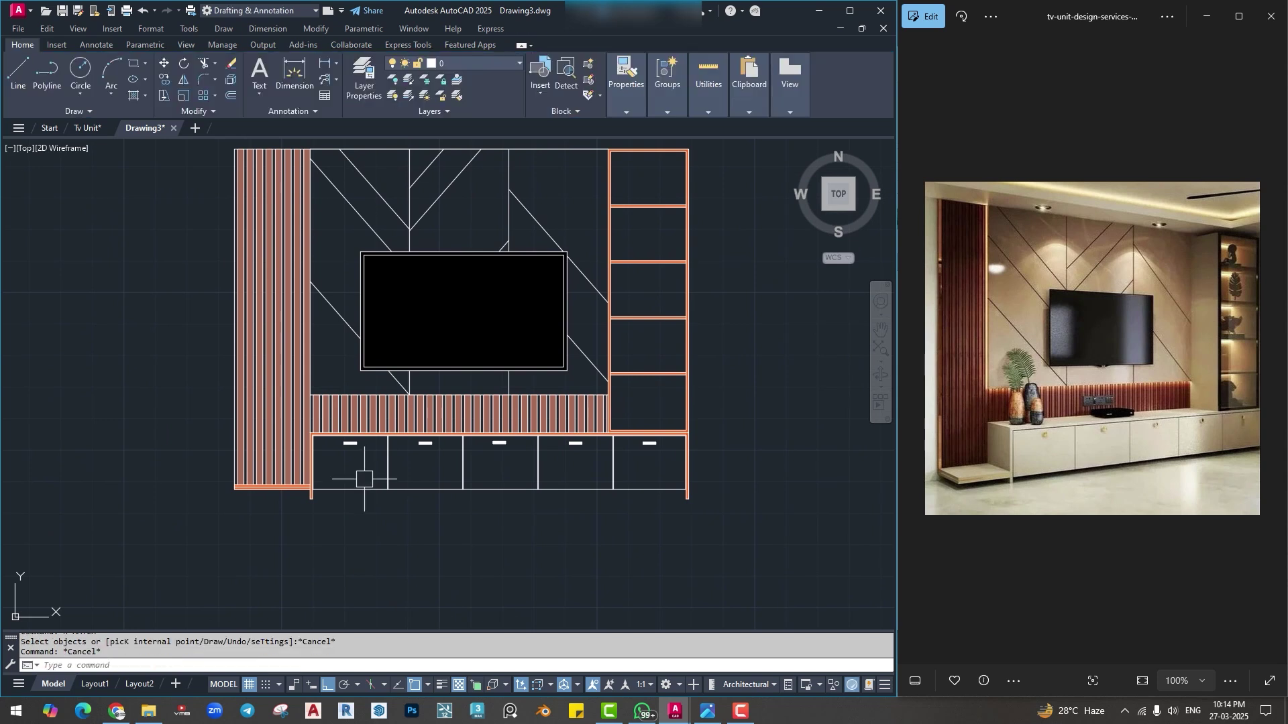
click(27, 76)
click(347, 473)
click(424, 470)
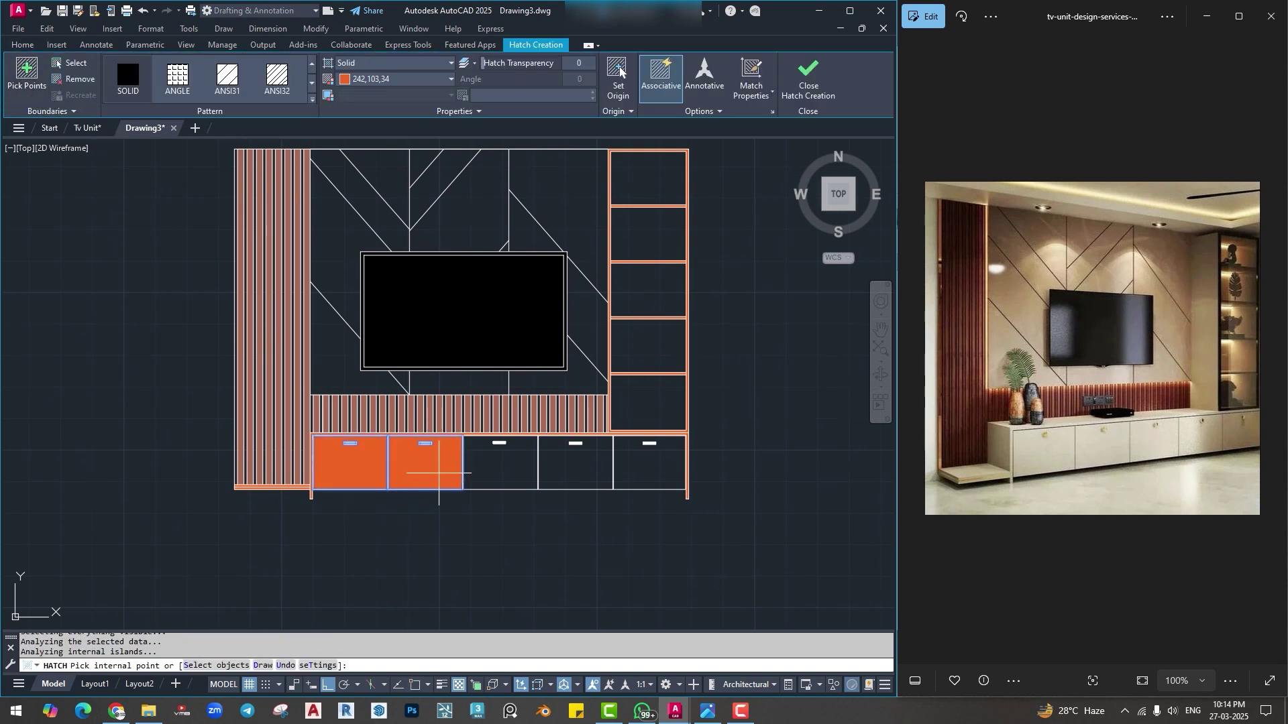
click(500, 469)
click(575, 470)
click(641, 470)
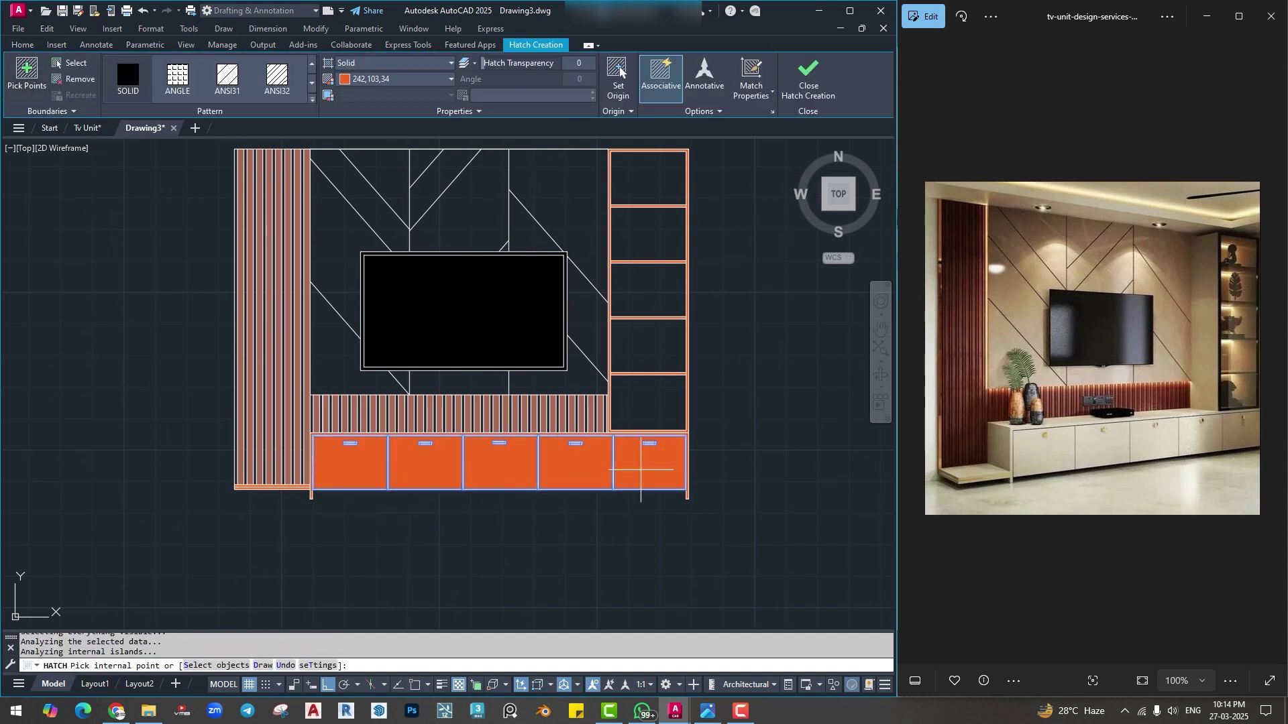
Set the drawer-front hatch color to the darker index gray and finish the hatch.
click(373, 80)
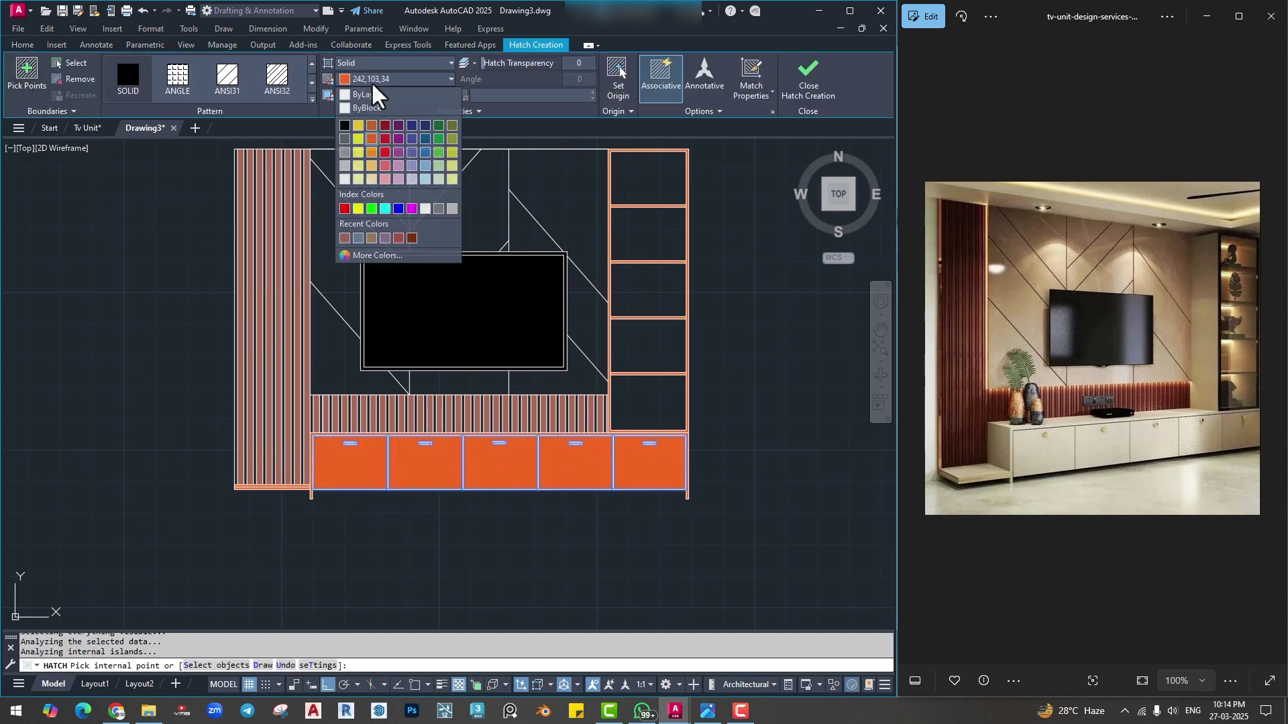
click(438, 209)
key(Return)
middle_drag(754, 426, 640, 442)
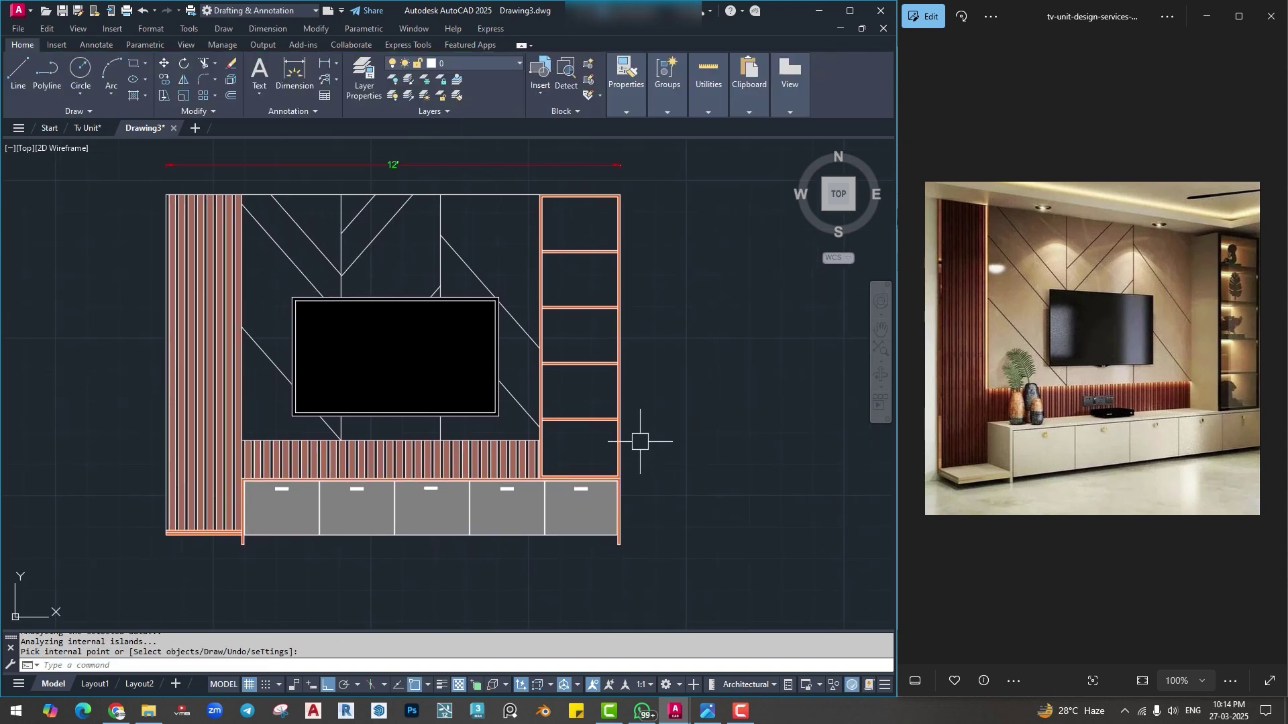
key(Escape)
key(Escape)
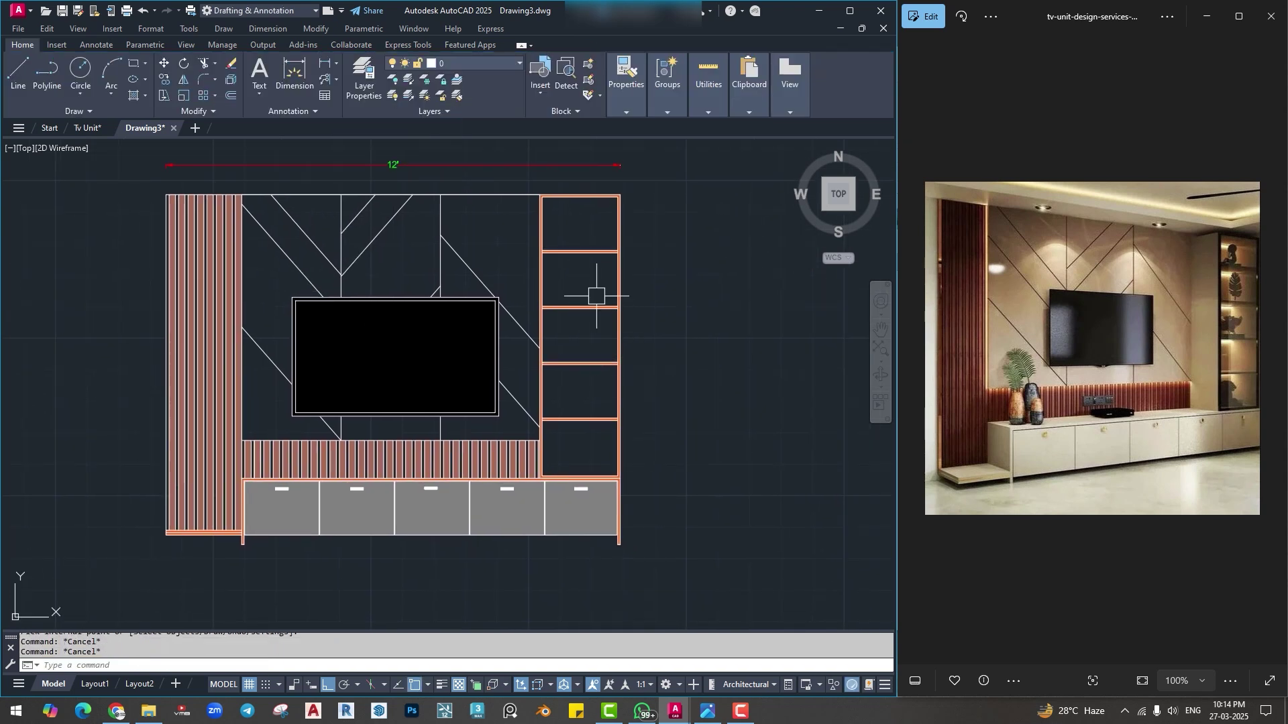
Draw a rectangle around the whole tall shelf unit, from its upper outer corner to the opposite corner at the base cabinet's top.
text(rec)
key(Return)
scroll(542, 196, up, 4)
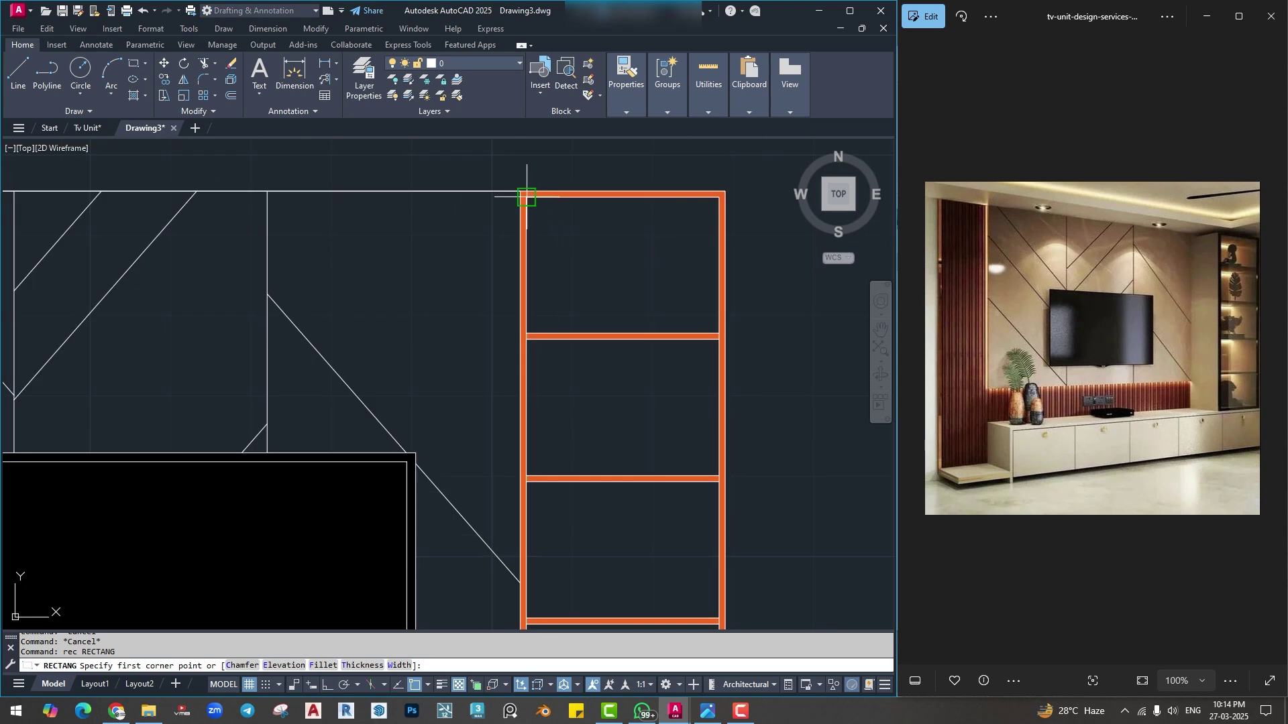
click(520, 191)
middle_drag(635, 453, 580, 201)
middle_drag(632, 495, 575, 205)
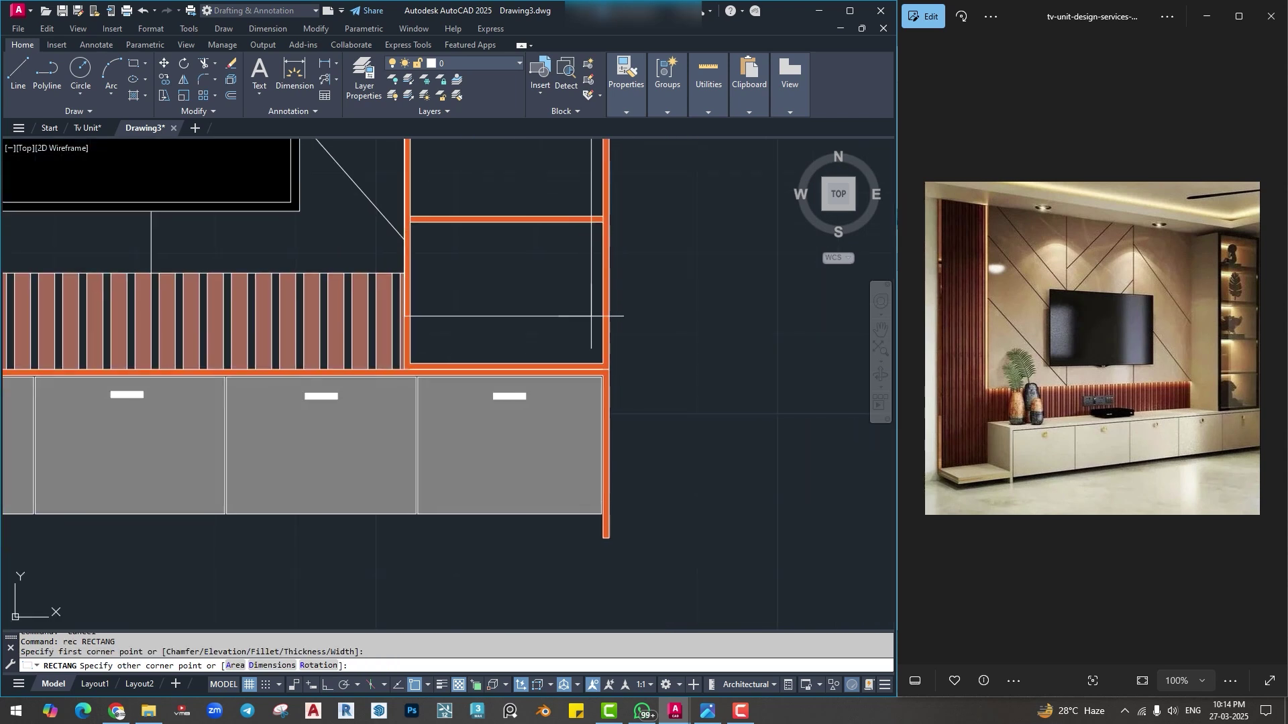
scroll(593, 319, up, 2)
click(621, 394)
scroll(620, 393, down, 4)
key(space)
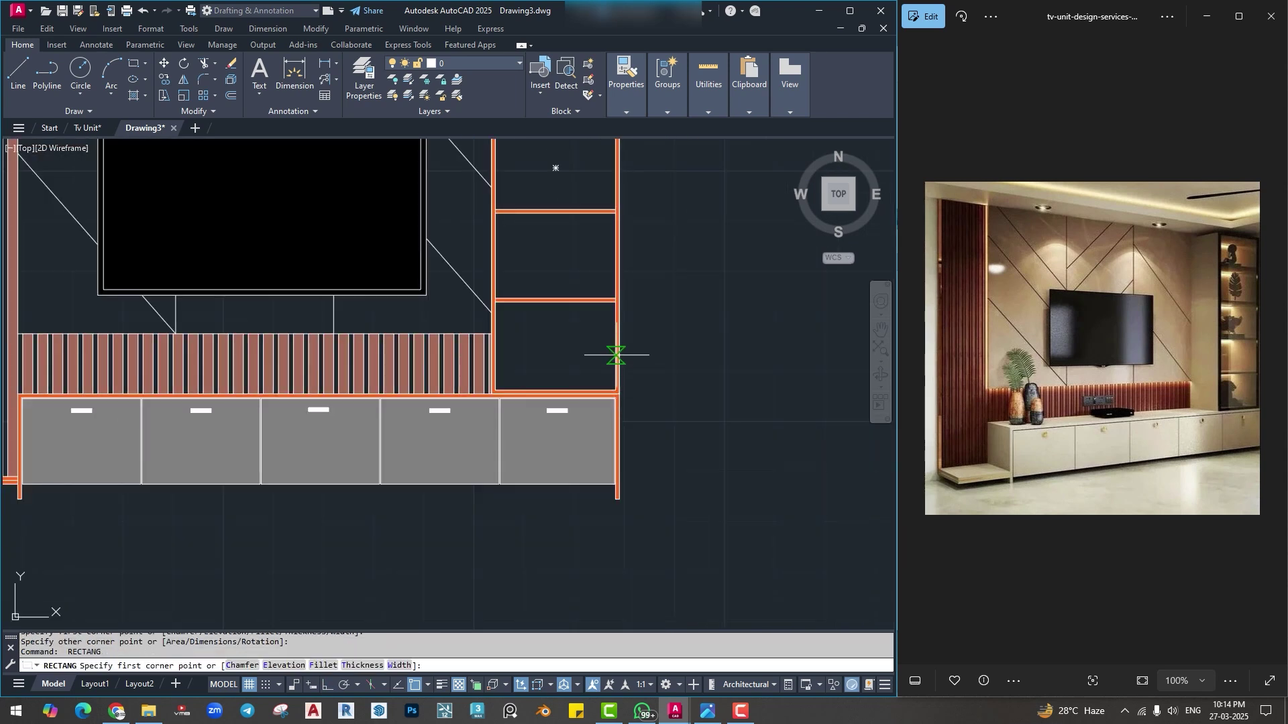
click(615, 355)
key(Escape)
Fill the shelf unit's rectangle with a solid hatch in color 122,175,223 with transparency 54.
text(h)
key(Return)
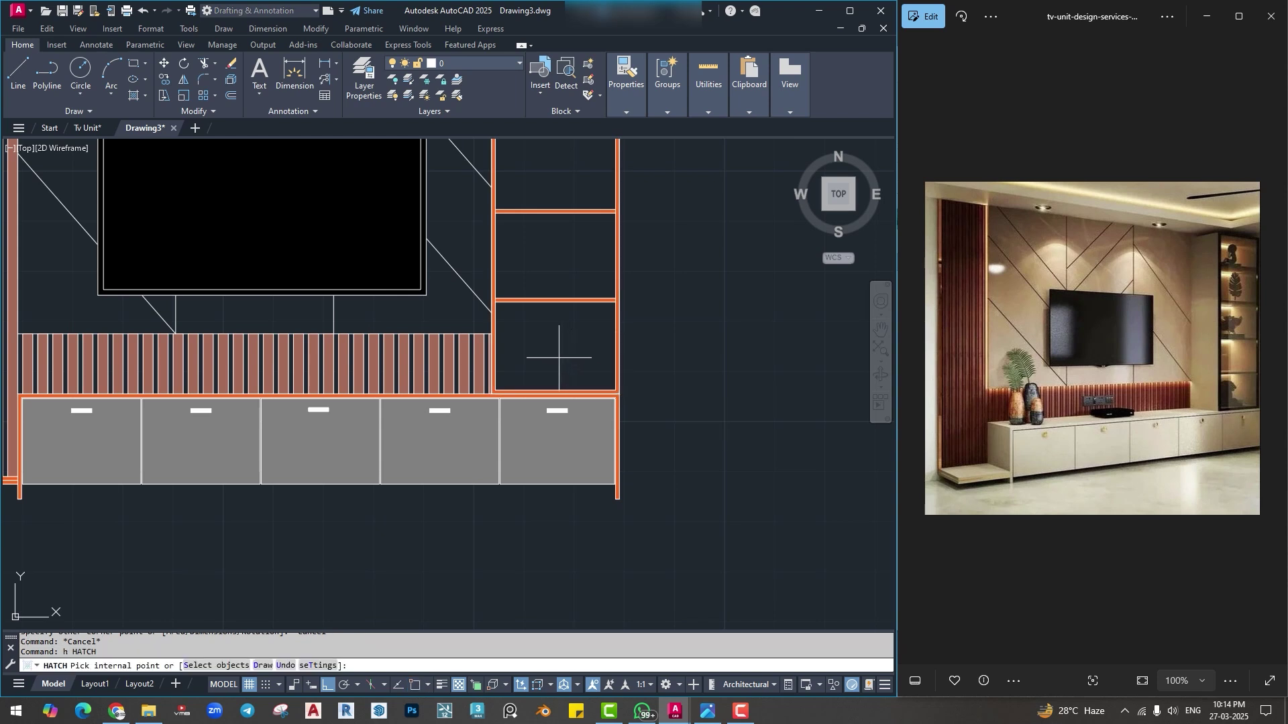
scroll(566, 363, down, 2)
click(71, 63)
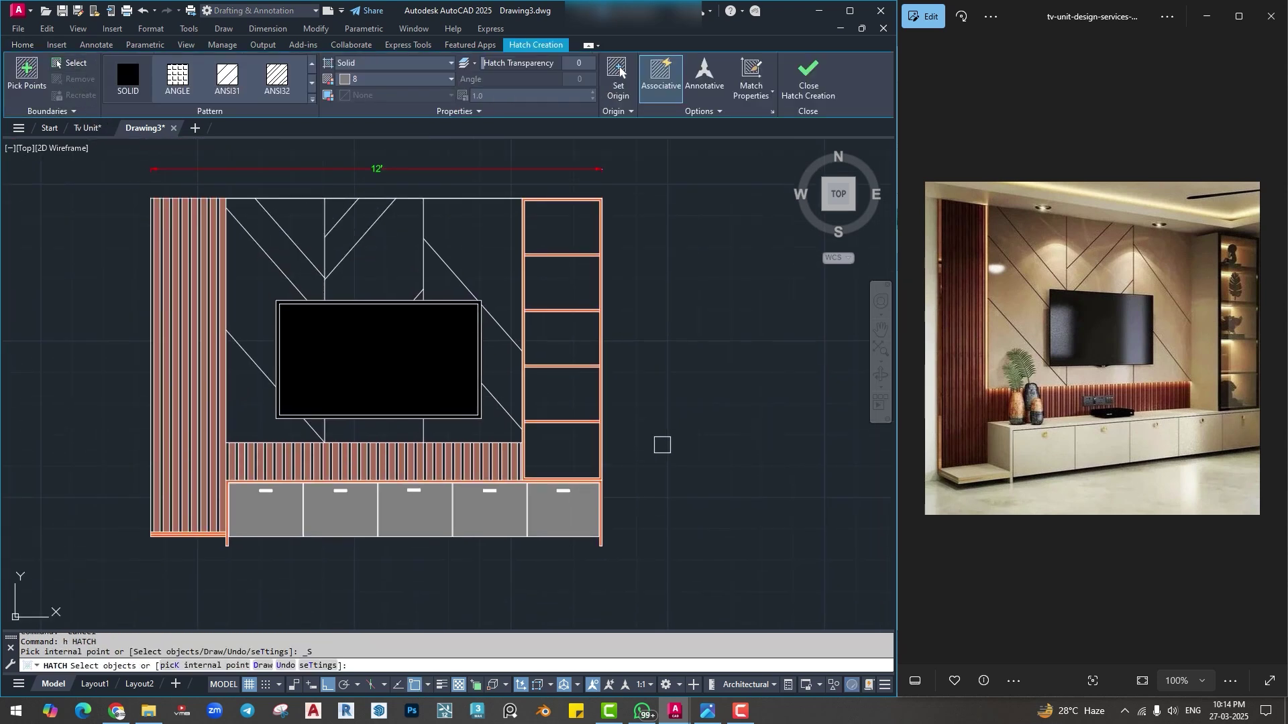
click(605, 451)
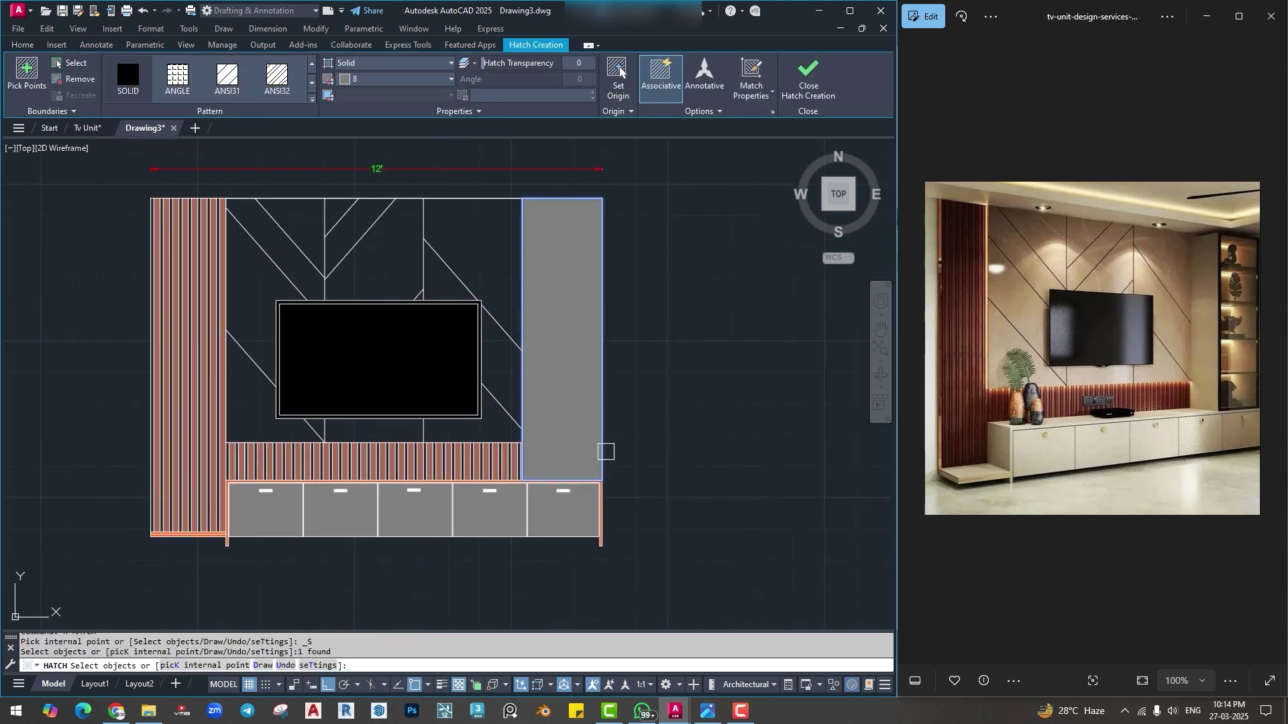
click(362, 80)
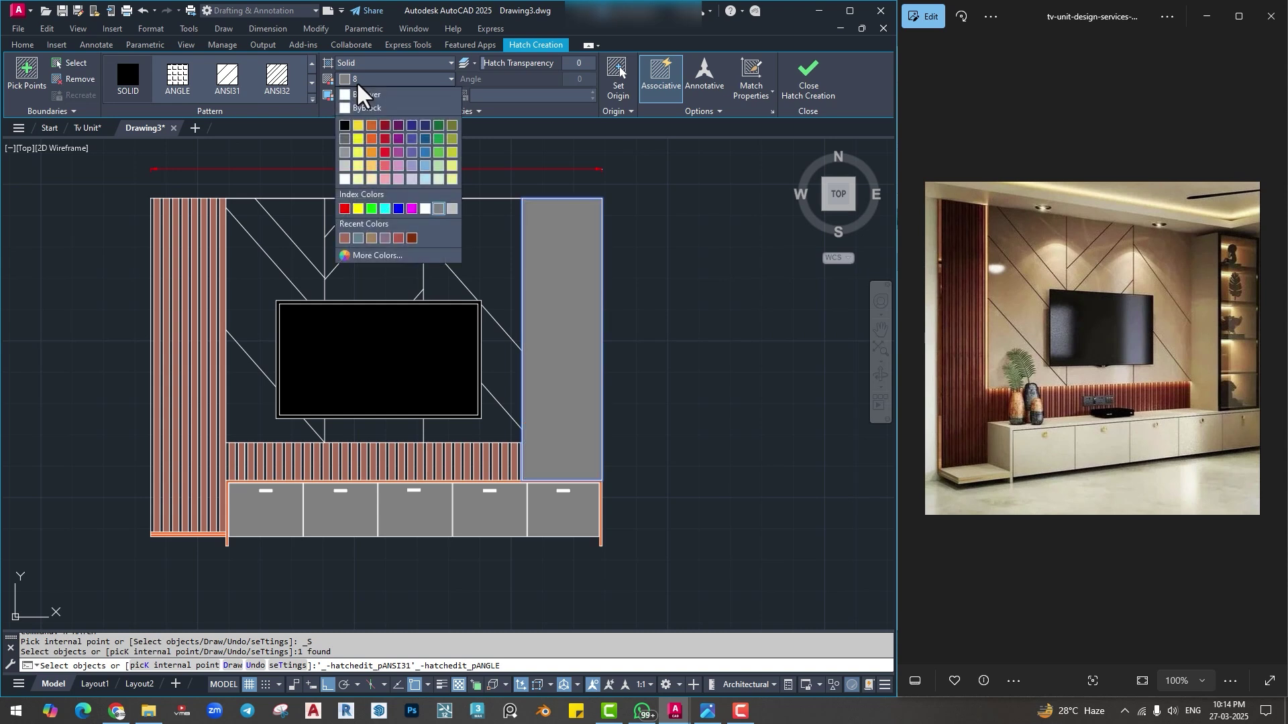
click(425, 166)
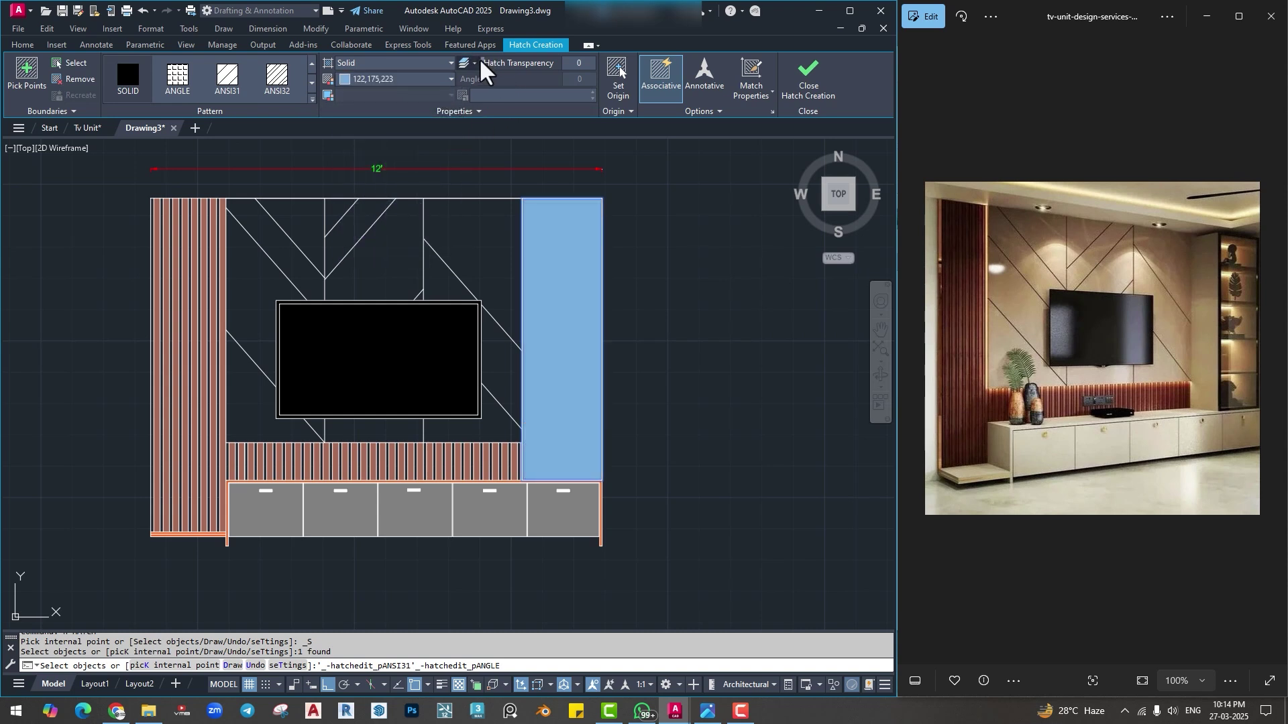
drag(497, 65, 547, 64)
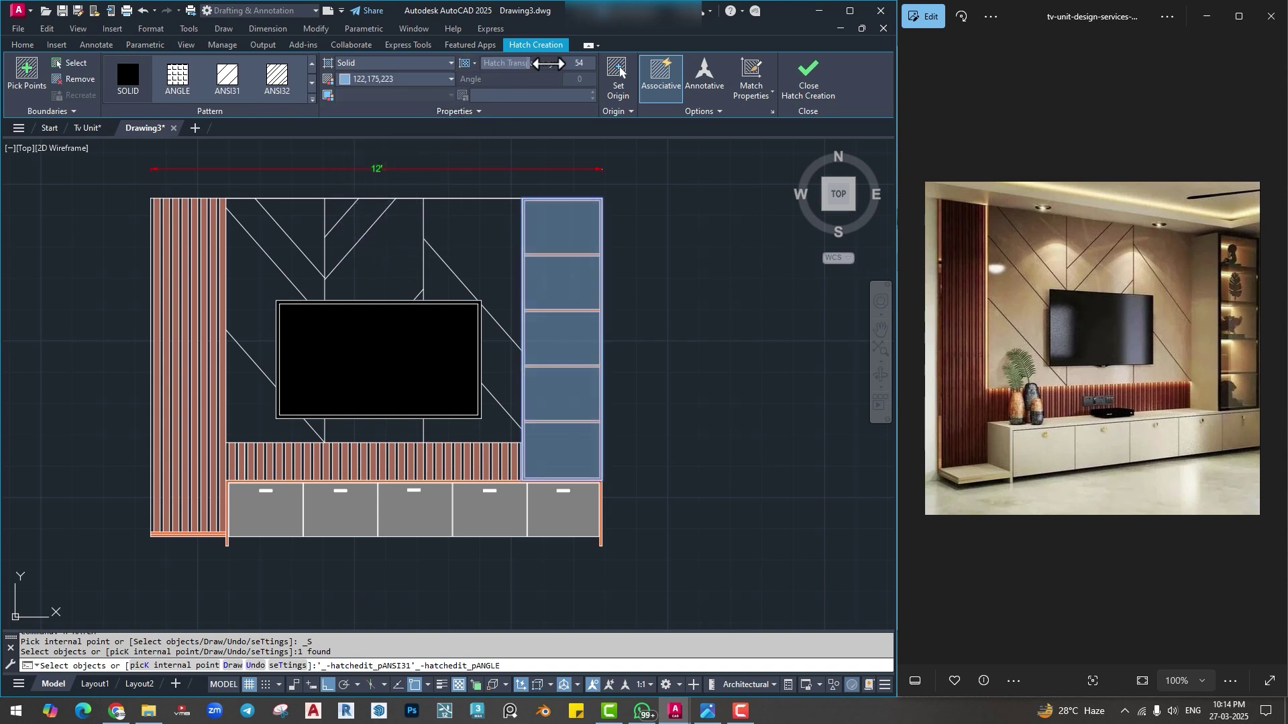
click(808, 80)
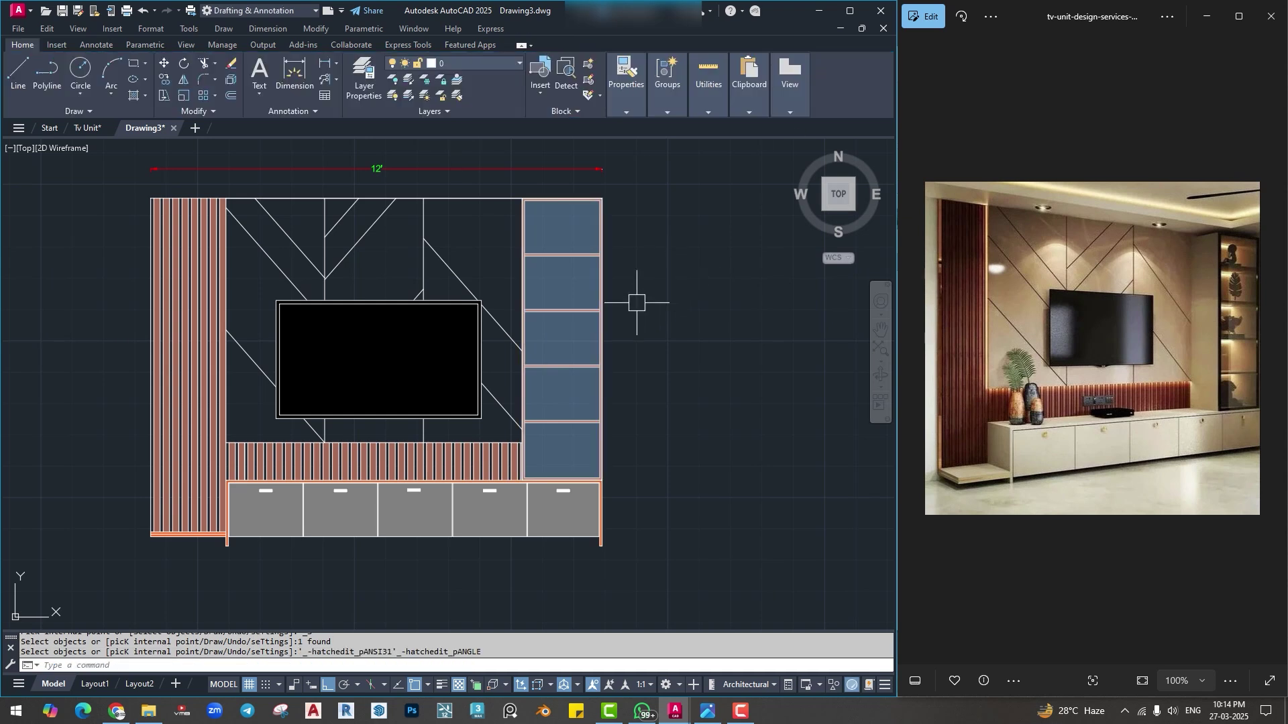
Add the multiline text ±1' below the leftmost drawer front, using the Plus/Minus symbol.
mouse_move(411, 362)
middle_down()
mouse_move(439, 390)
mouse_move(494, 381)
middle_up()
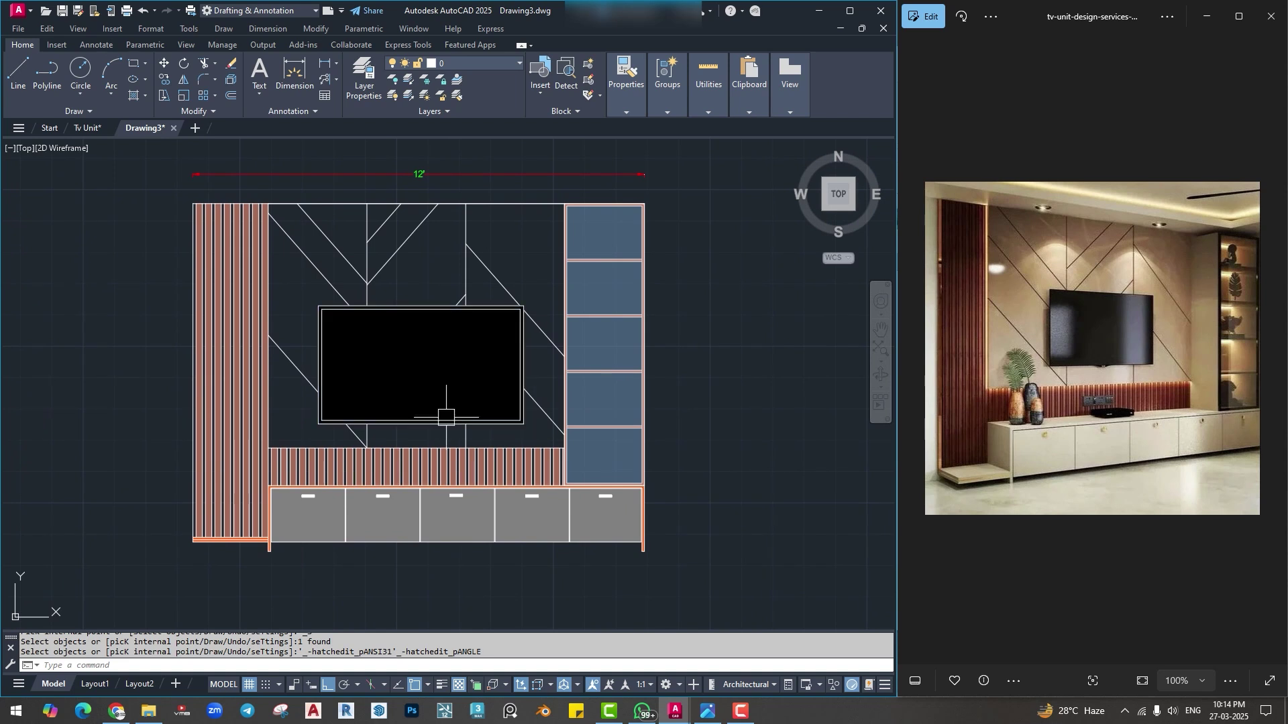
middle_drag(446, 448, 444, 365)
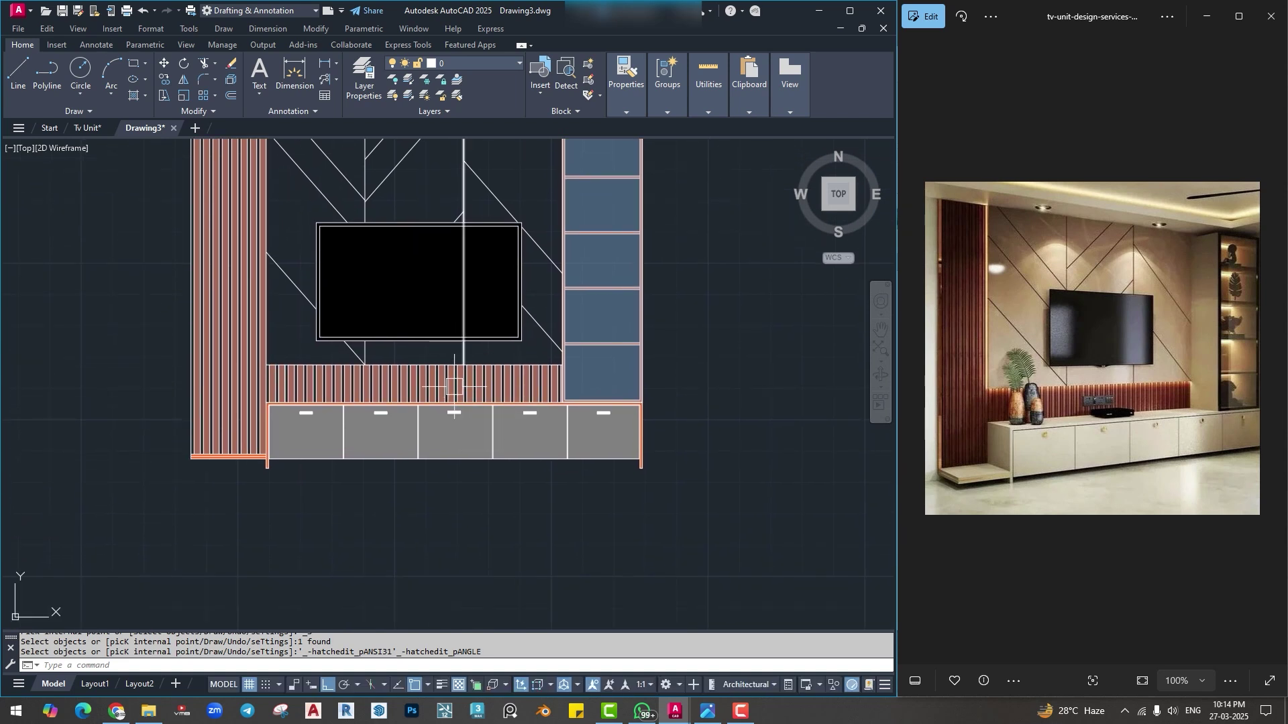
scroll(295, 439, up, 2)
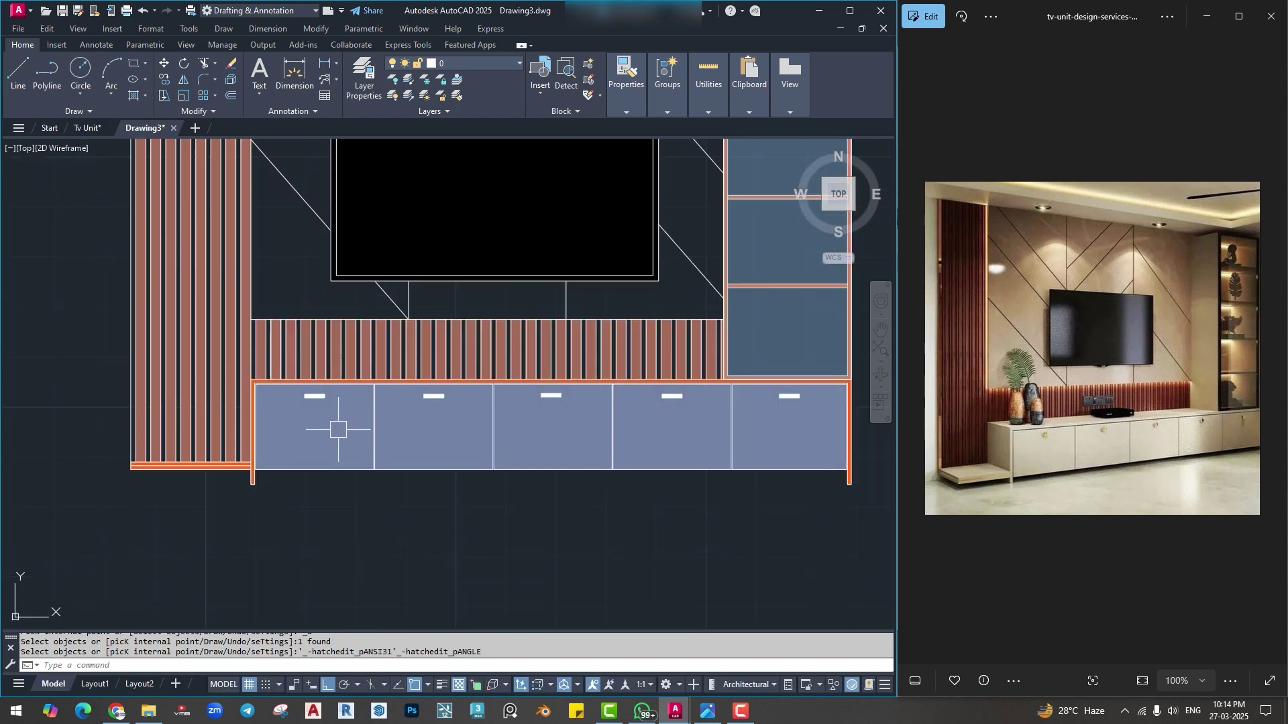
key(Escape)
key(Escape)
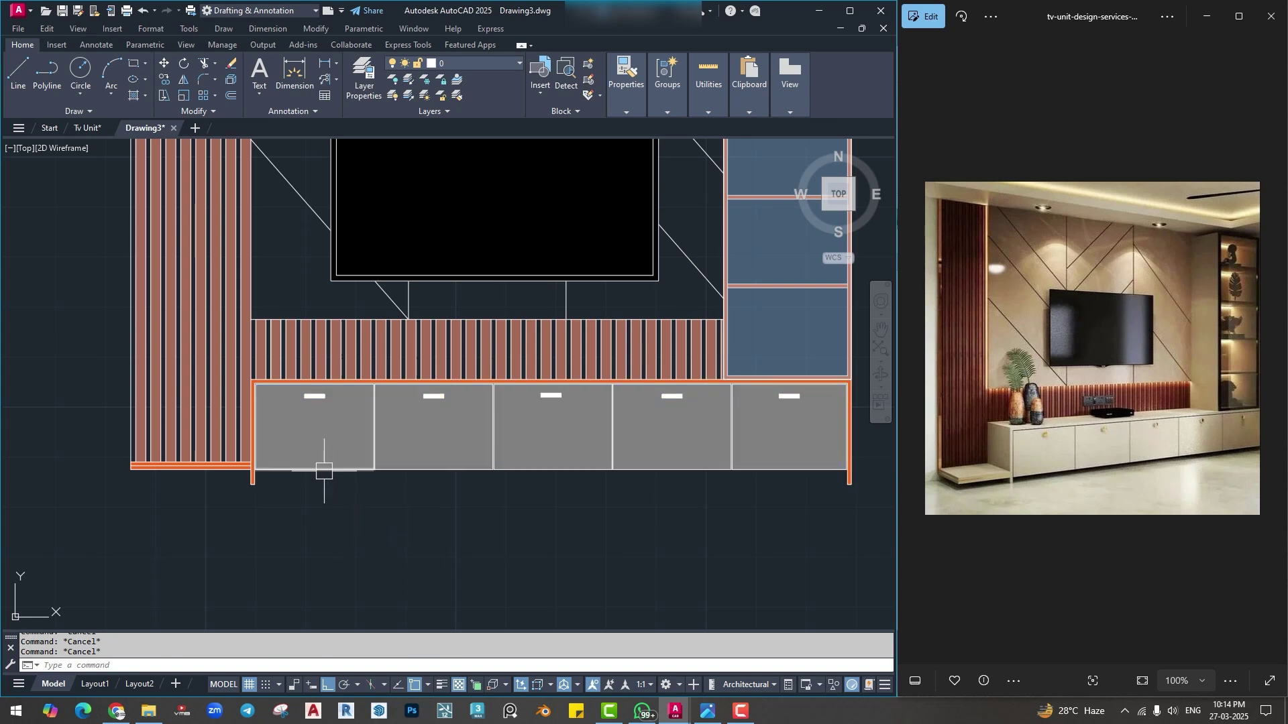
text(t)
key(Return)
scroll(320, 488, up, 2)
click(297, 505)
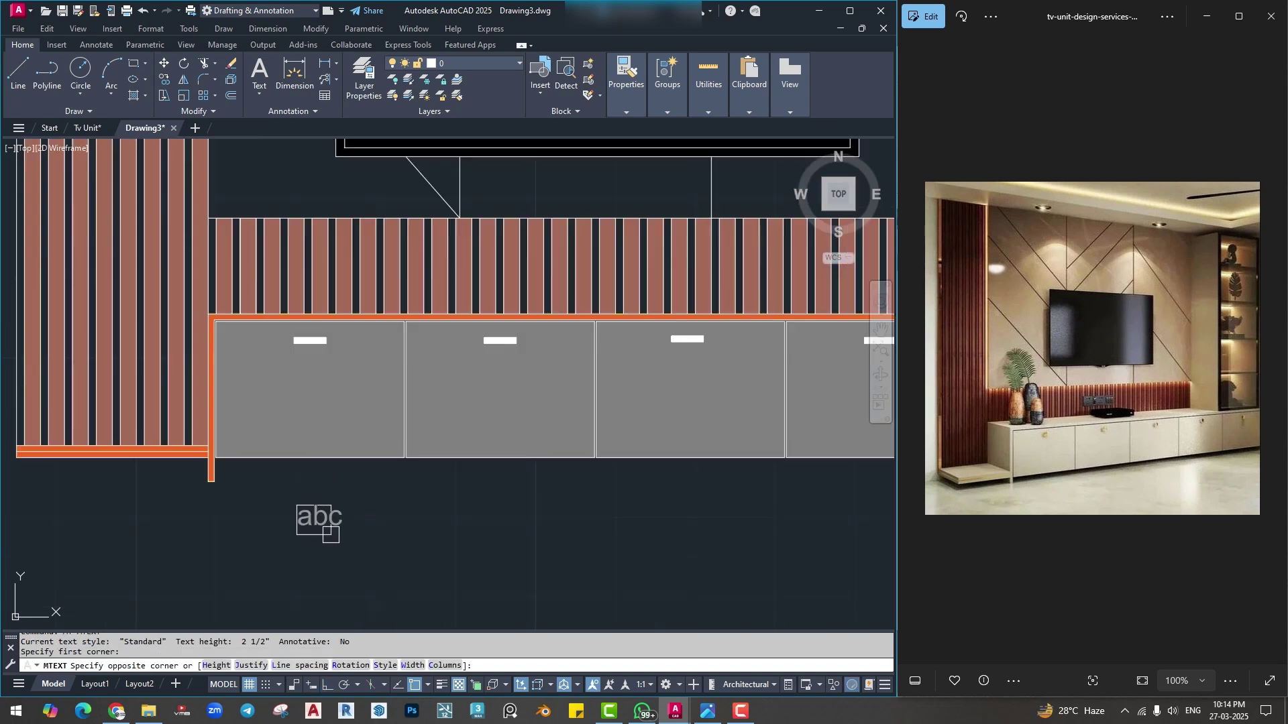
click(391, 557)
right_click(303, 523)
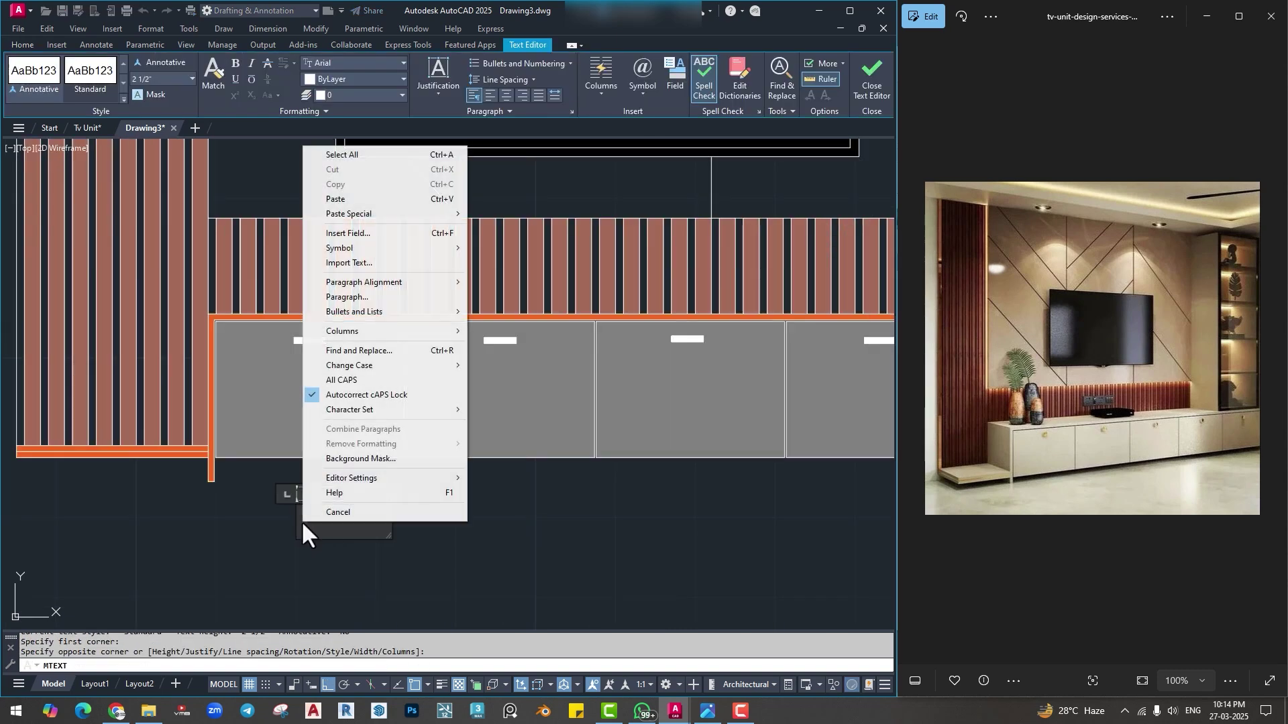
mouse_move(391, 249)
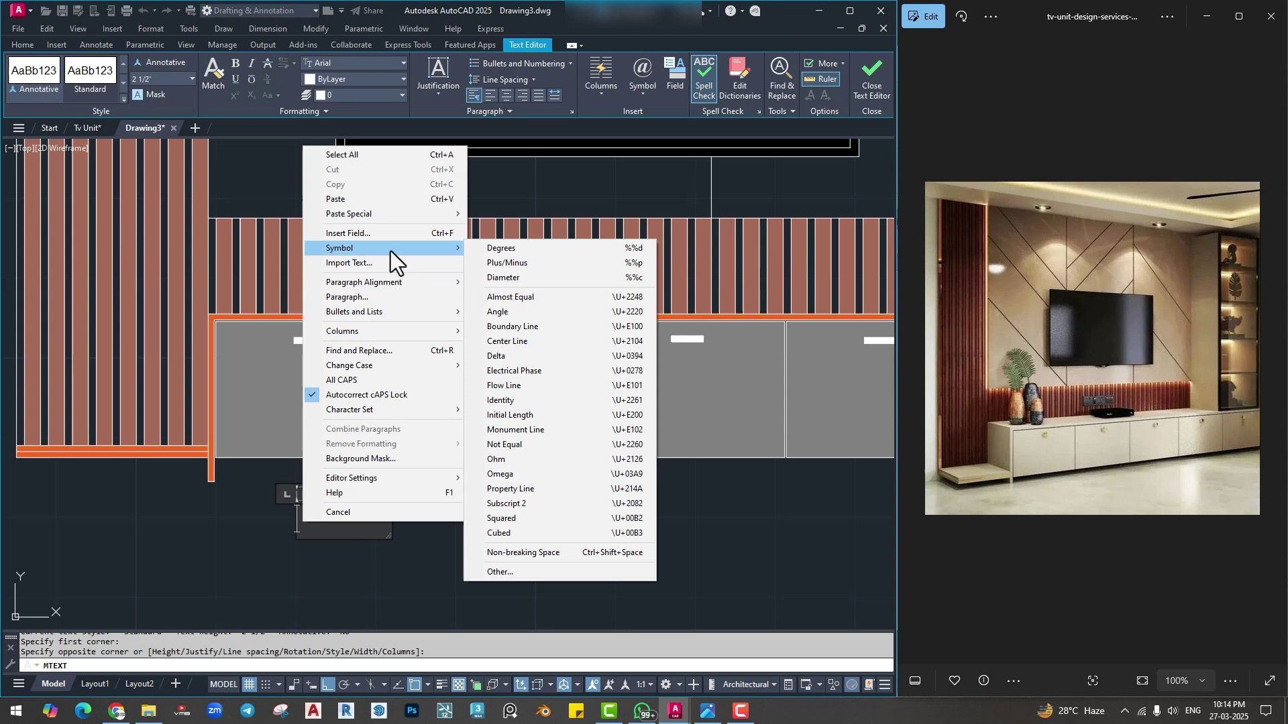
click(512, 263)
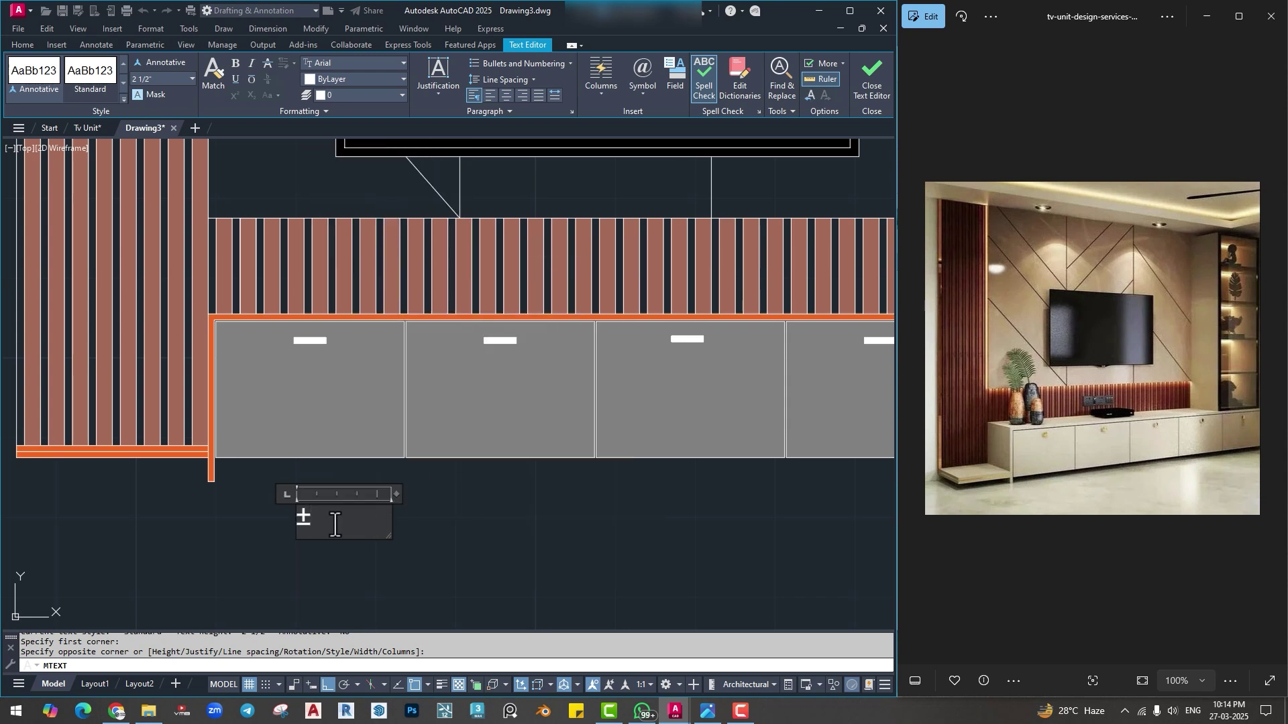
text(1')
click(493, 525)
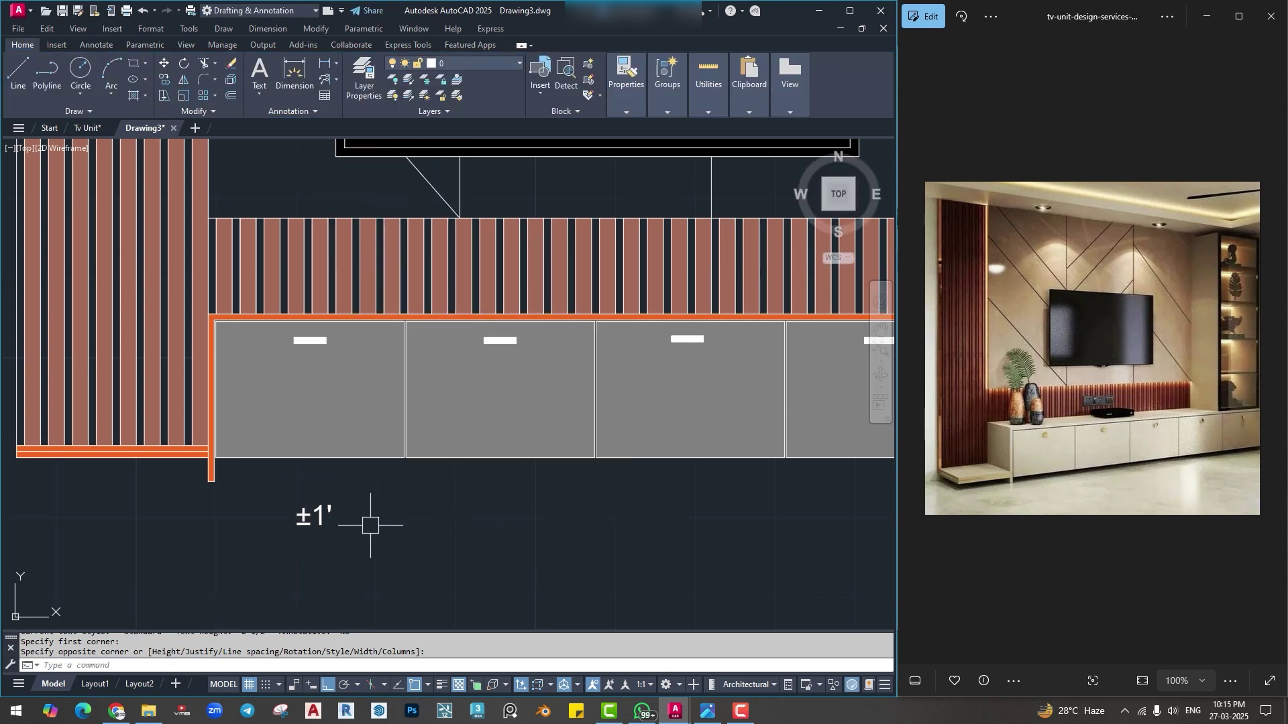
Move the ±1' text up into the middle of the leftmost drawer front, with Ortho off.
text(m)
key(Return)
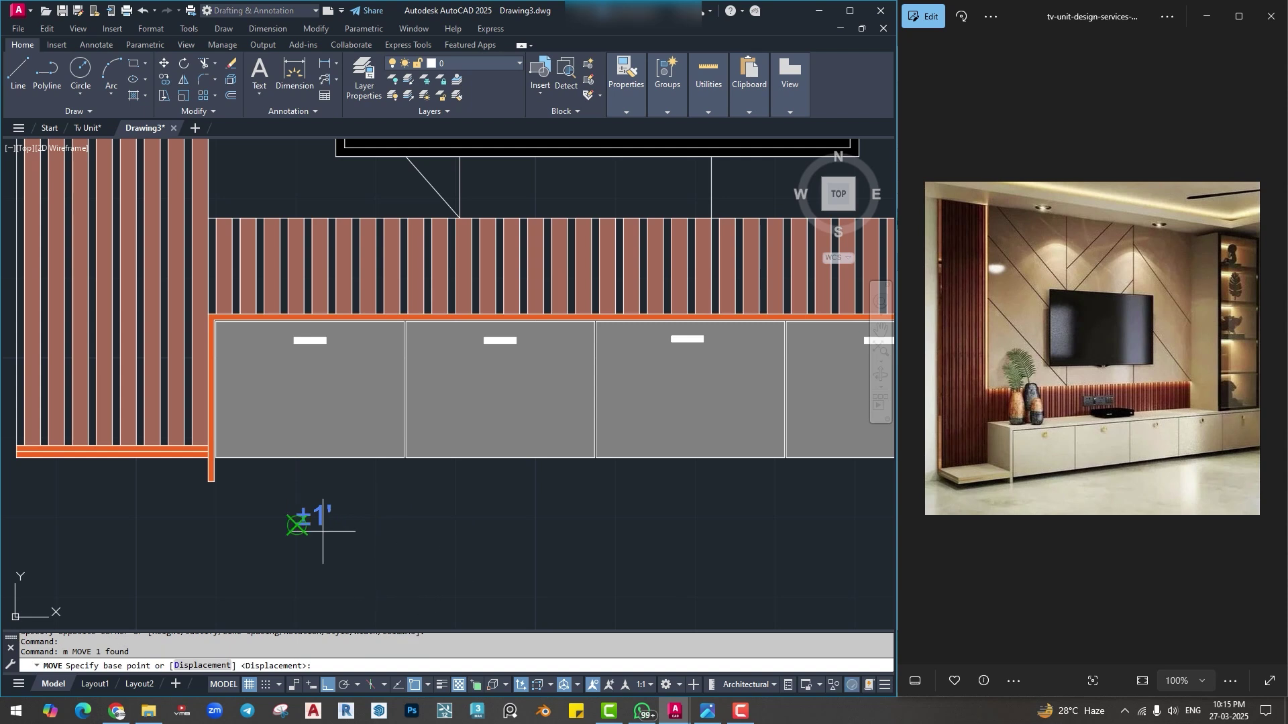
click(298, 525)
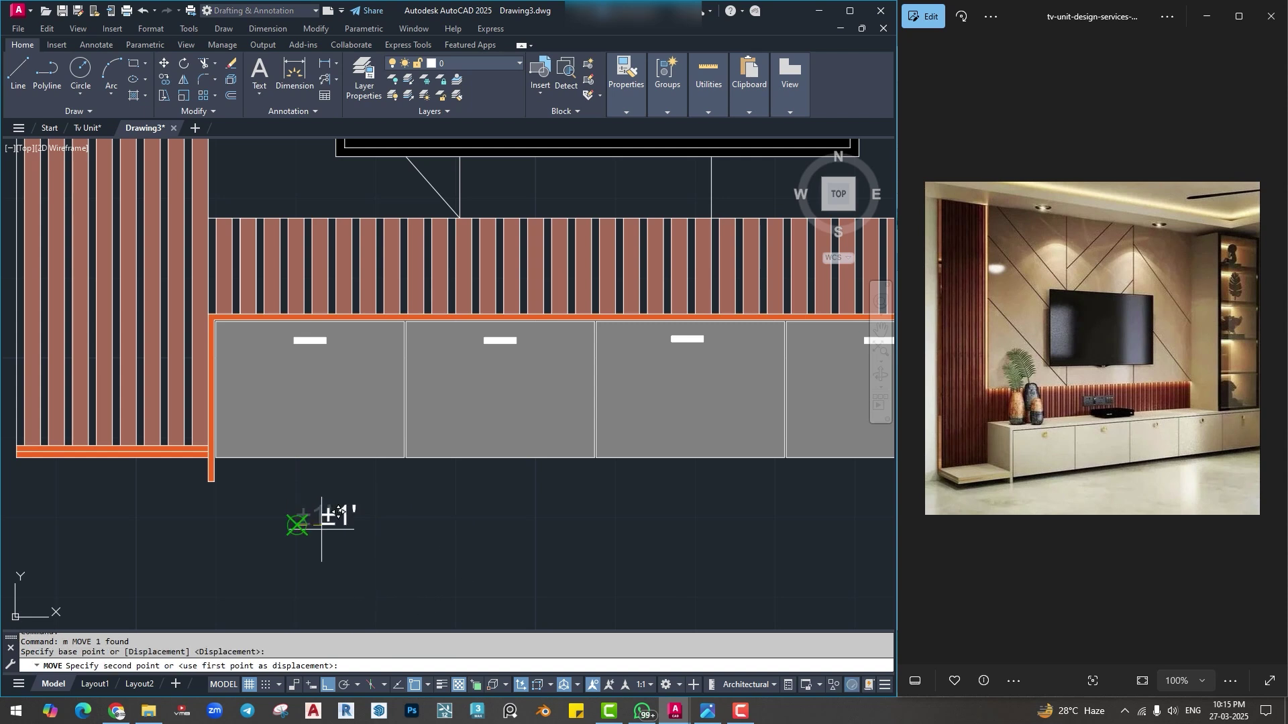
key(F8)
click(294, 399)
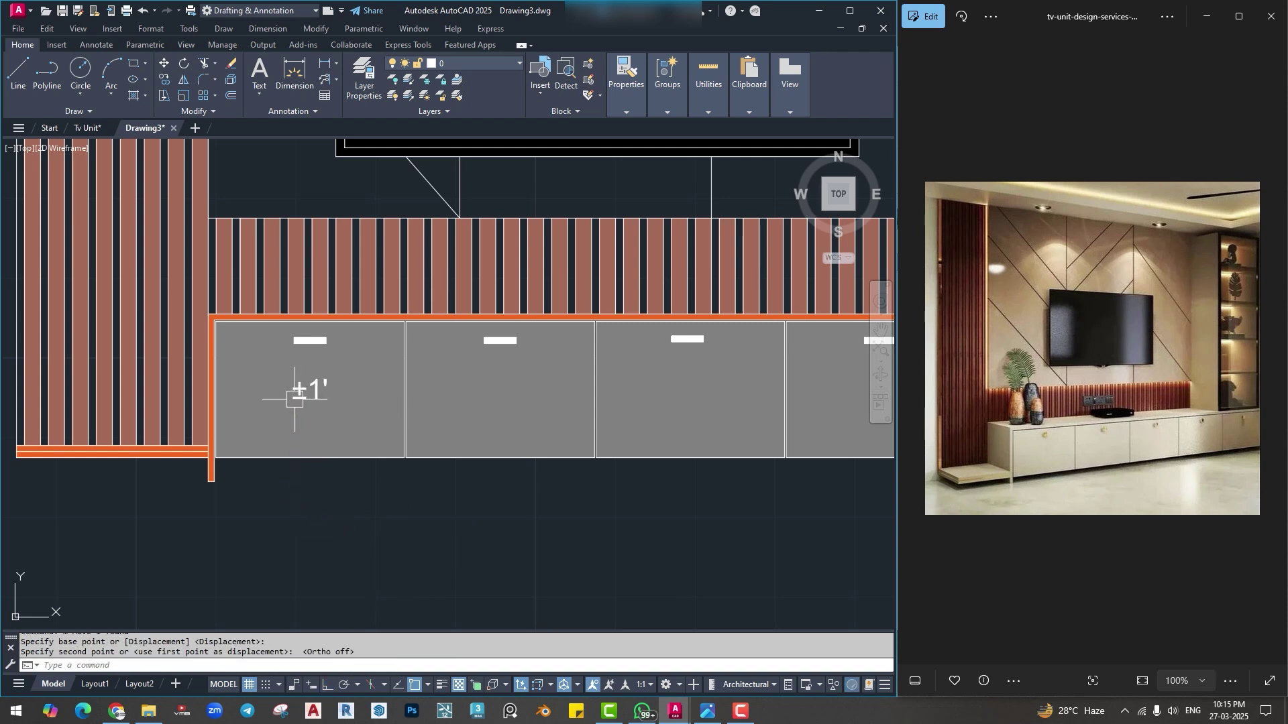
key(Escape)
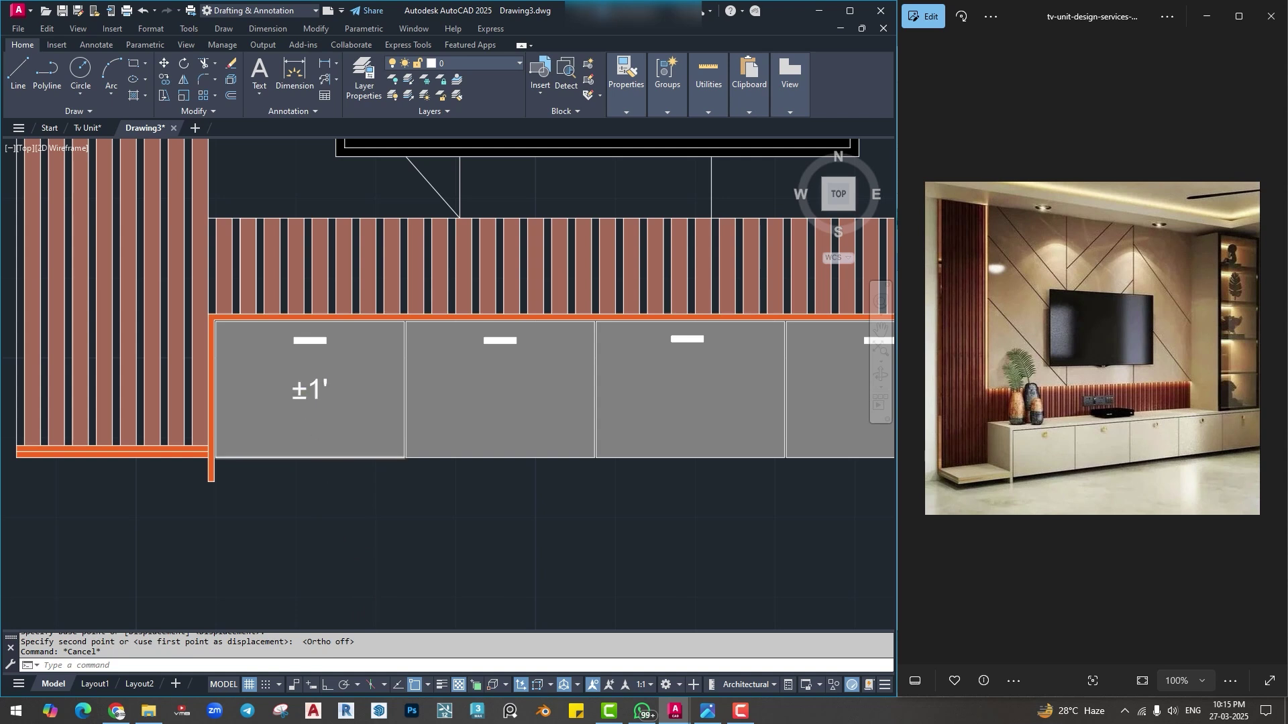
Copy the ±1' label onto the other four drawer fronts and into the lowest shelf compartment.
scroll(306, 429, down, 2)
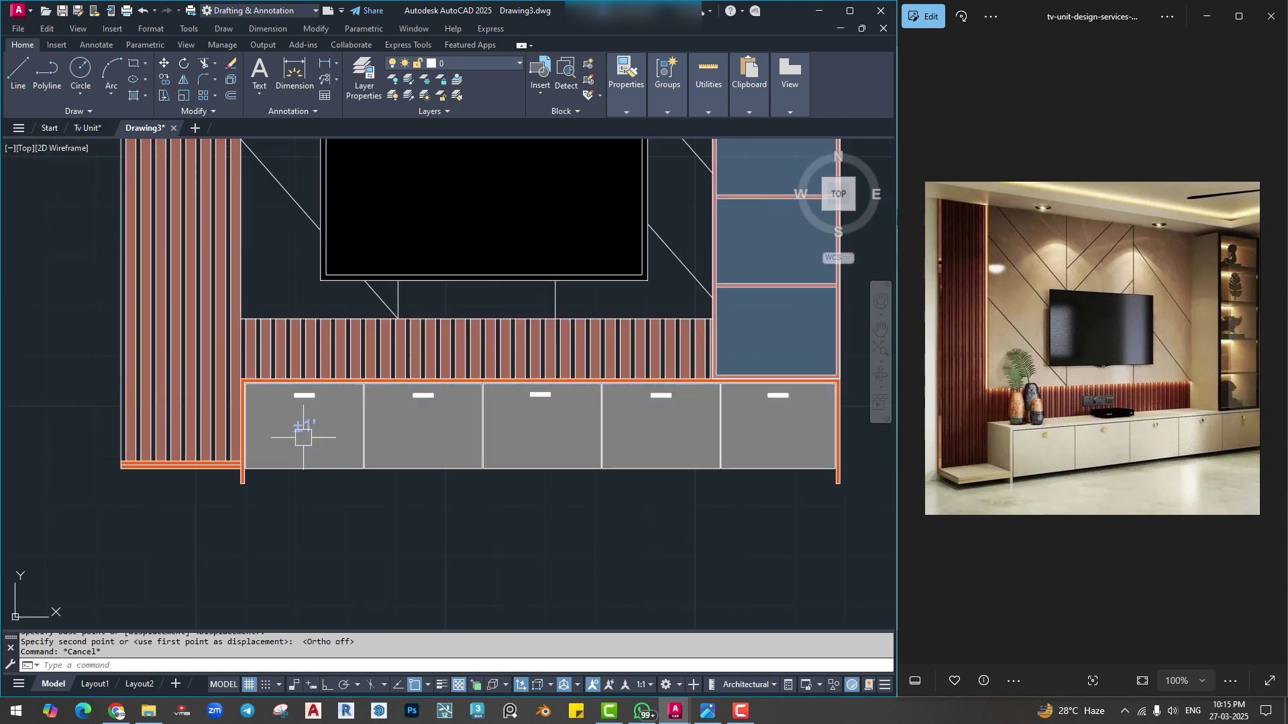
key(Escape)
key(space)
click(301, 431)
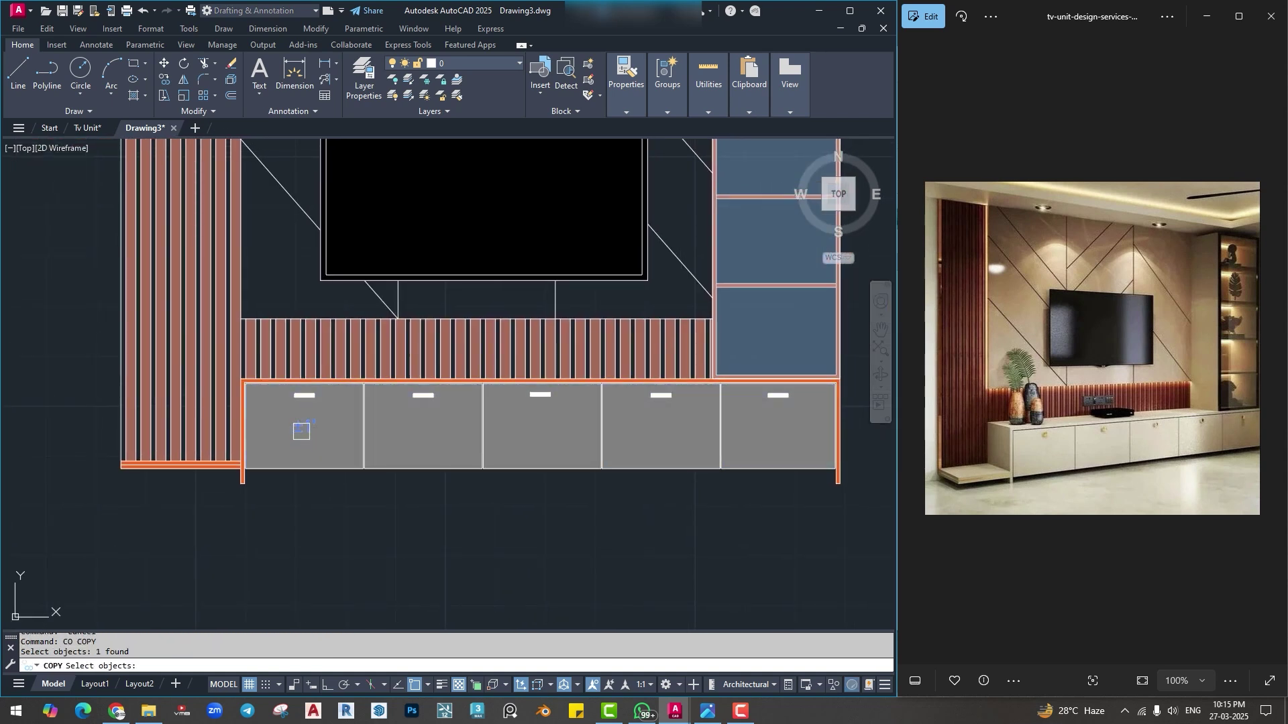
key(space)
click(304, 468)
click(423, 469)
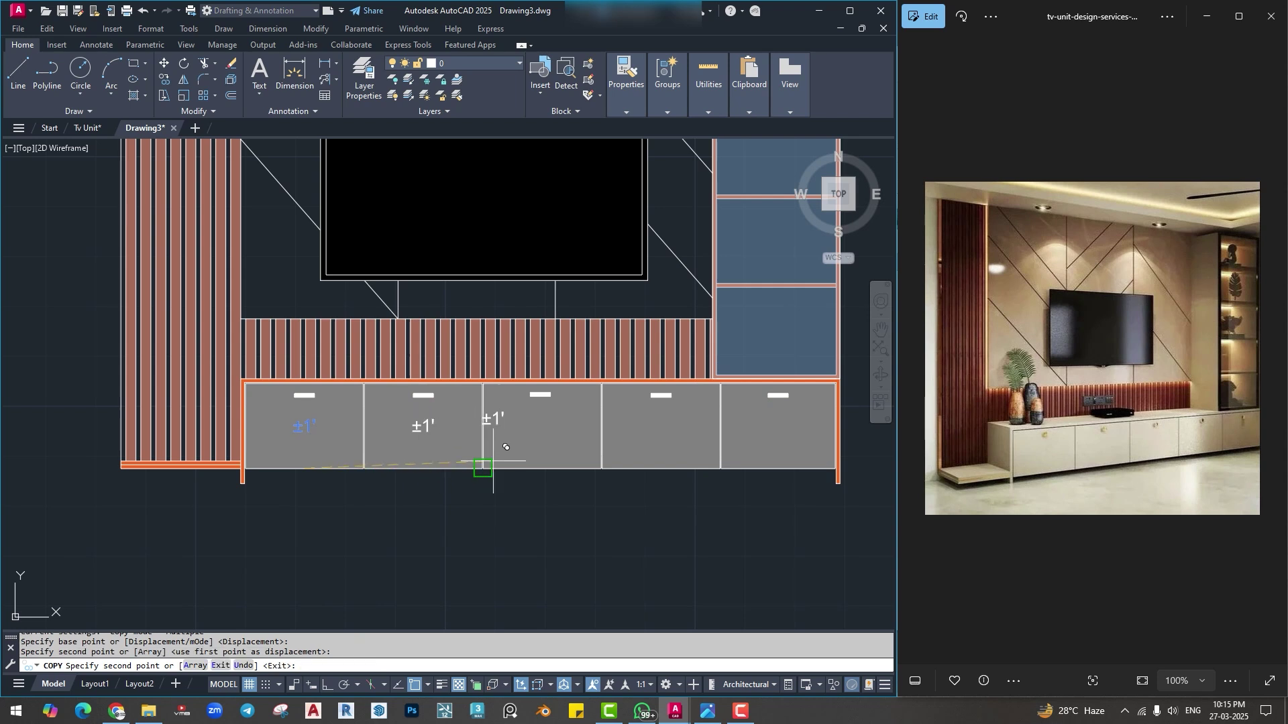
click(542, 468)
click(661, 468)
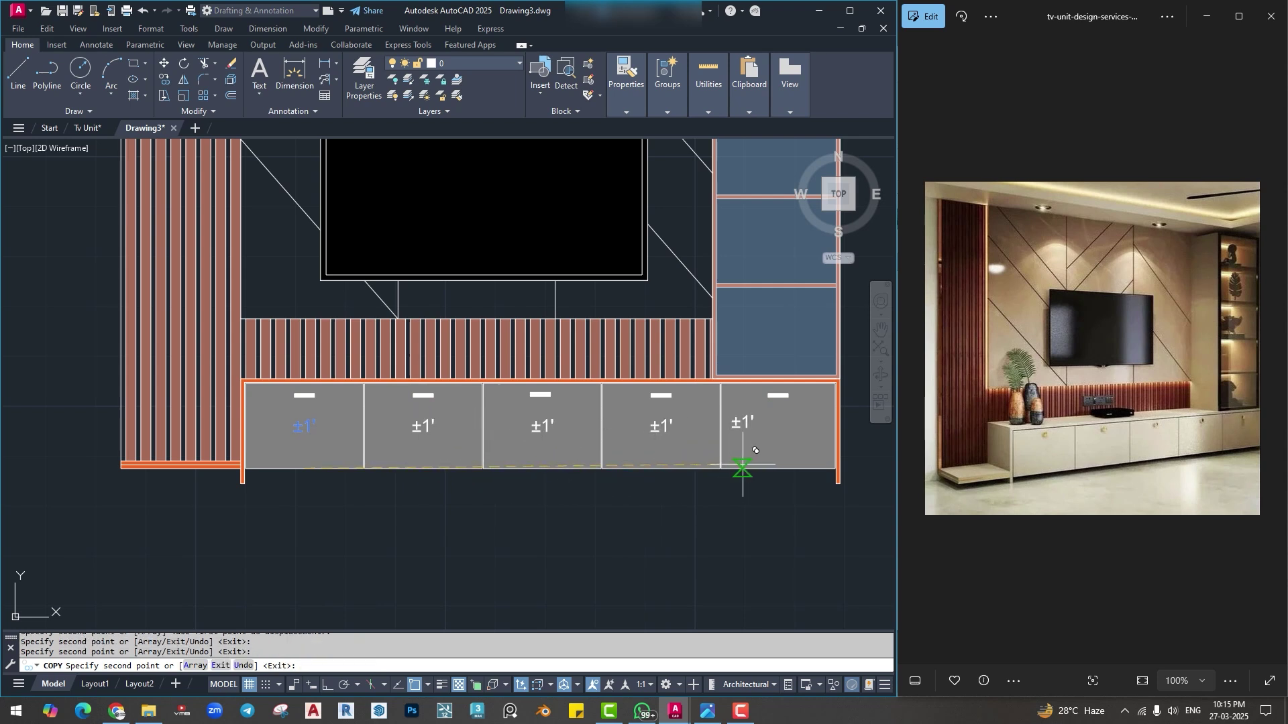
click(778, 469)
click(776, 375)
key(Escape)
Change the label in the lowest shelf compartment to ±0.
middle_drag(788, 374, 648, 466)
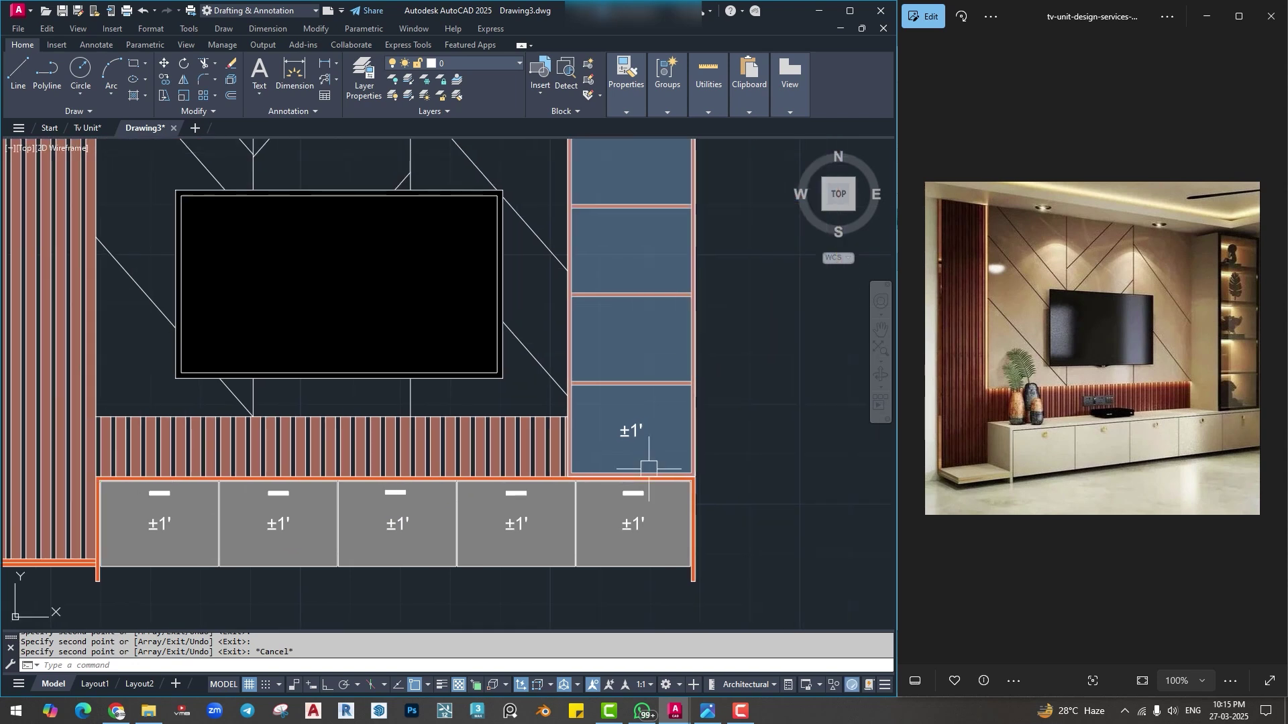
scroll(640, 437, up, 4)
click(634, 414)
double_click(626, 415)
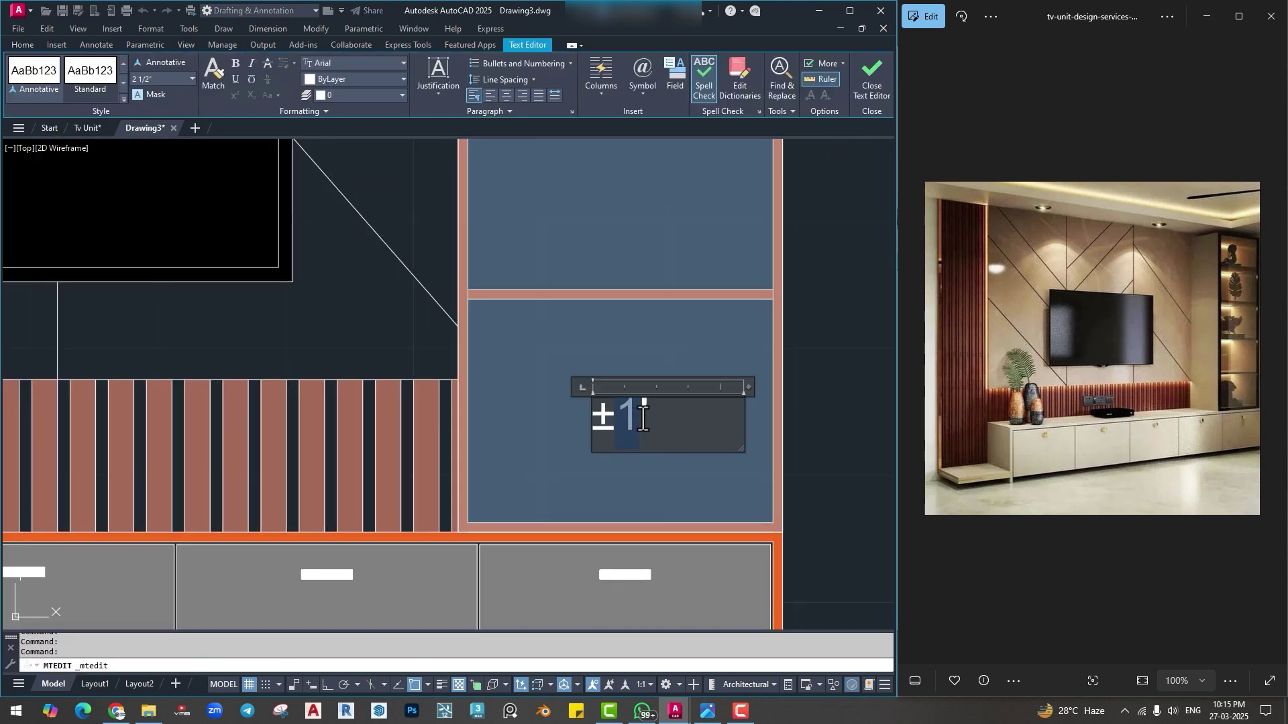
text(0)
click(810, 451)
scroll(603, 380, down, 5)
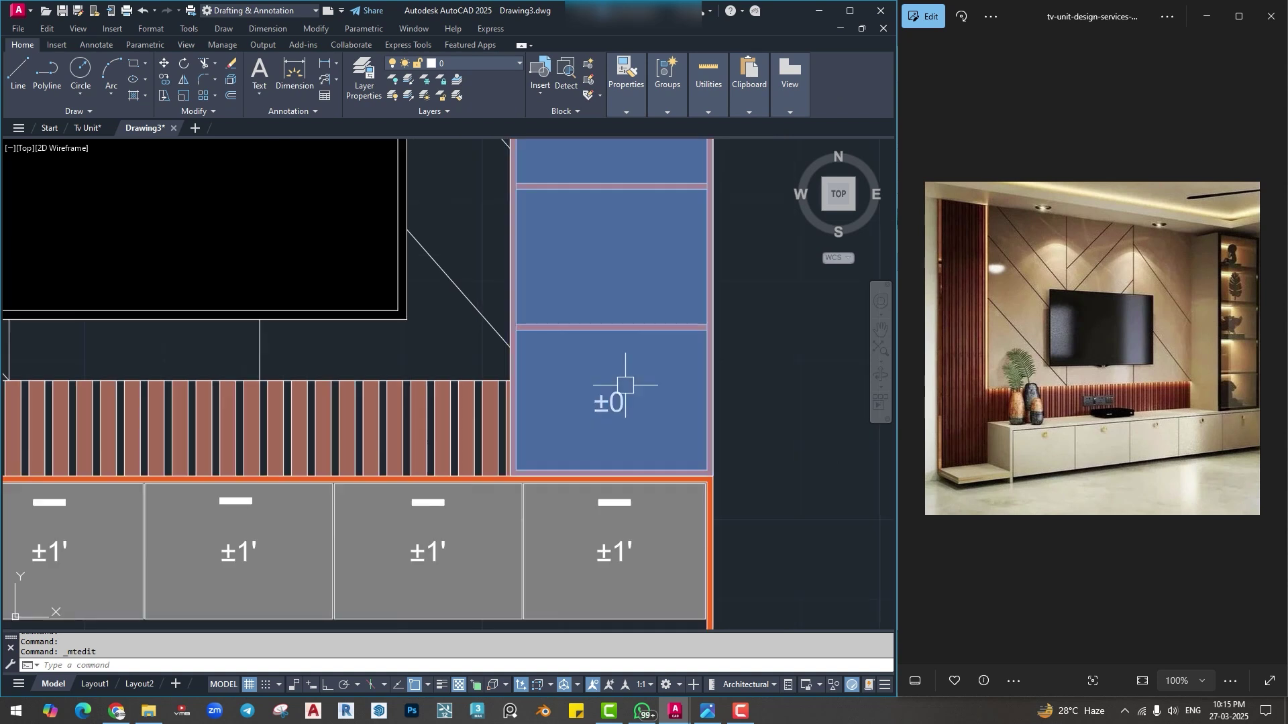
Copy the ±0 label straight up into the four shelf compartments above, with Ortho on.
mouse_move(615, 376)
middle_down()
mouse_move(629, 408)
mouse_move(599, 458)
middle_up()
click(587, 457)
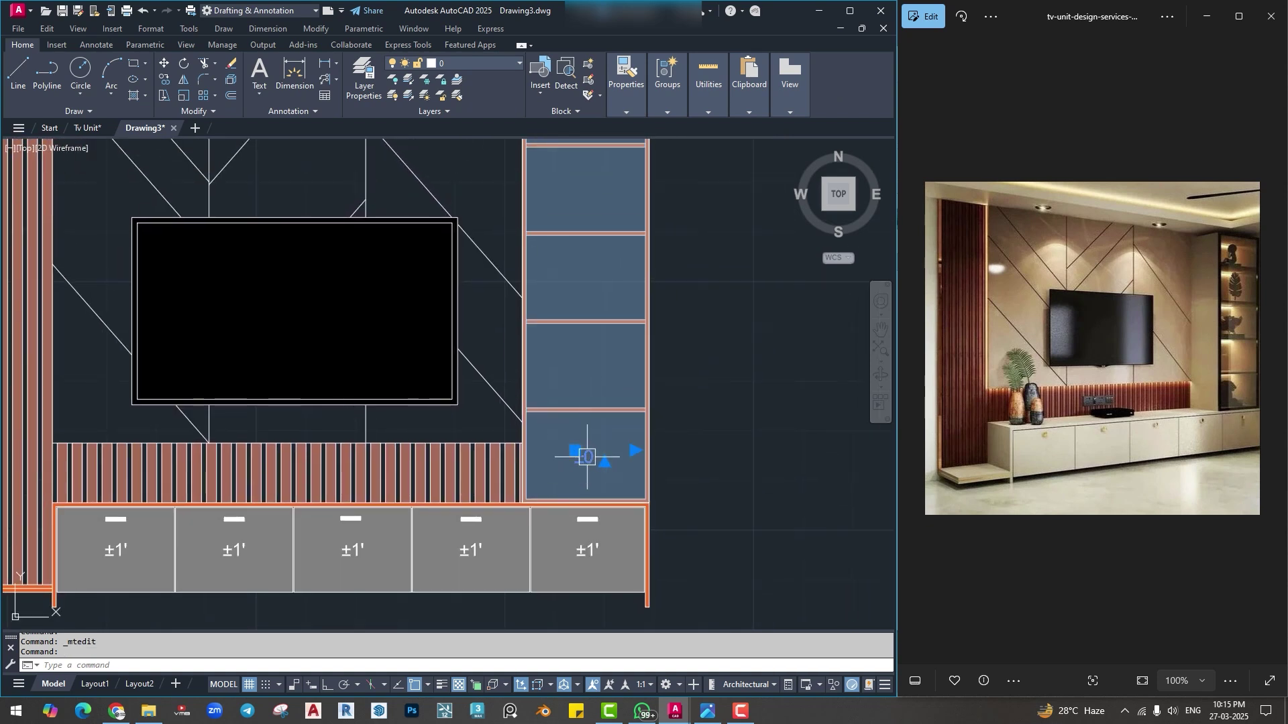
text(co)
key(Return)
middle_drag(608, 457, 513, 523)
click(605, 527)
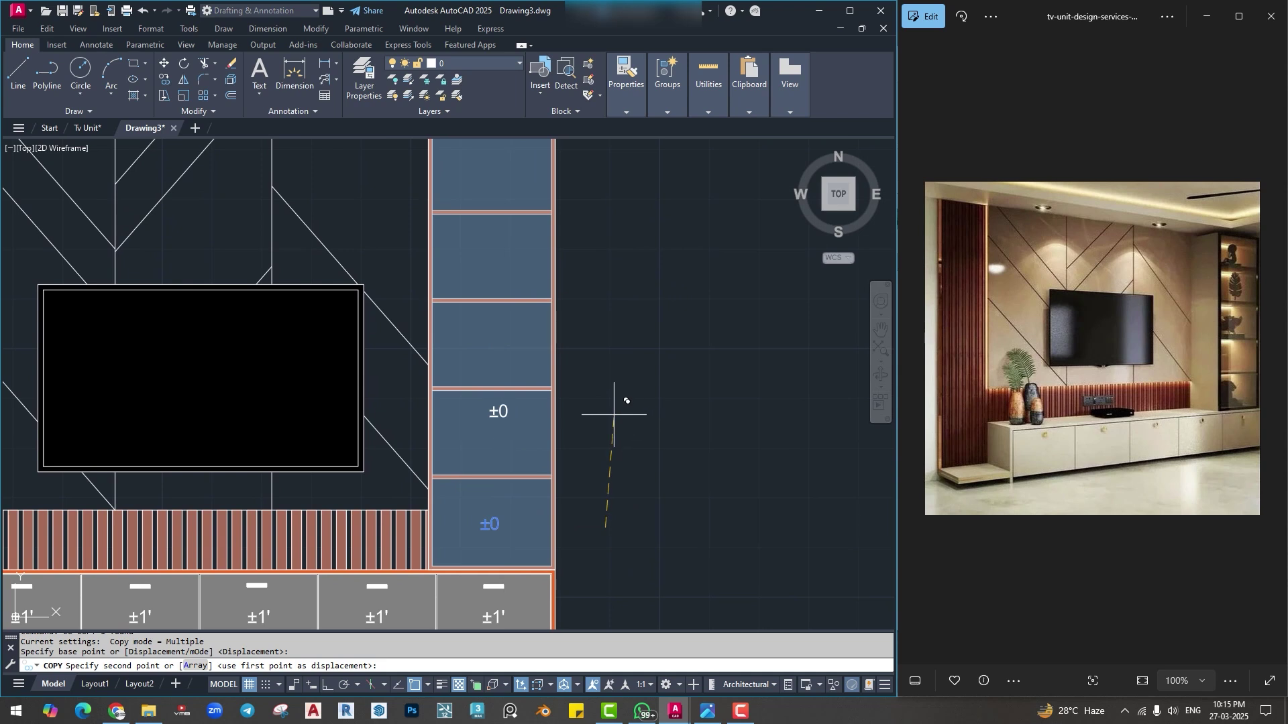
key(F8)
click(621, 436)
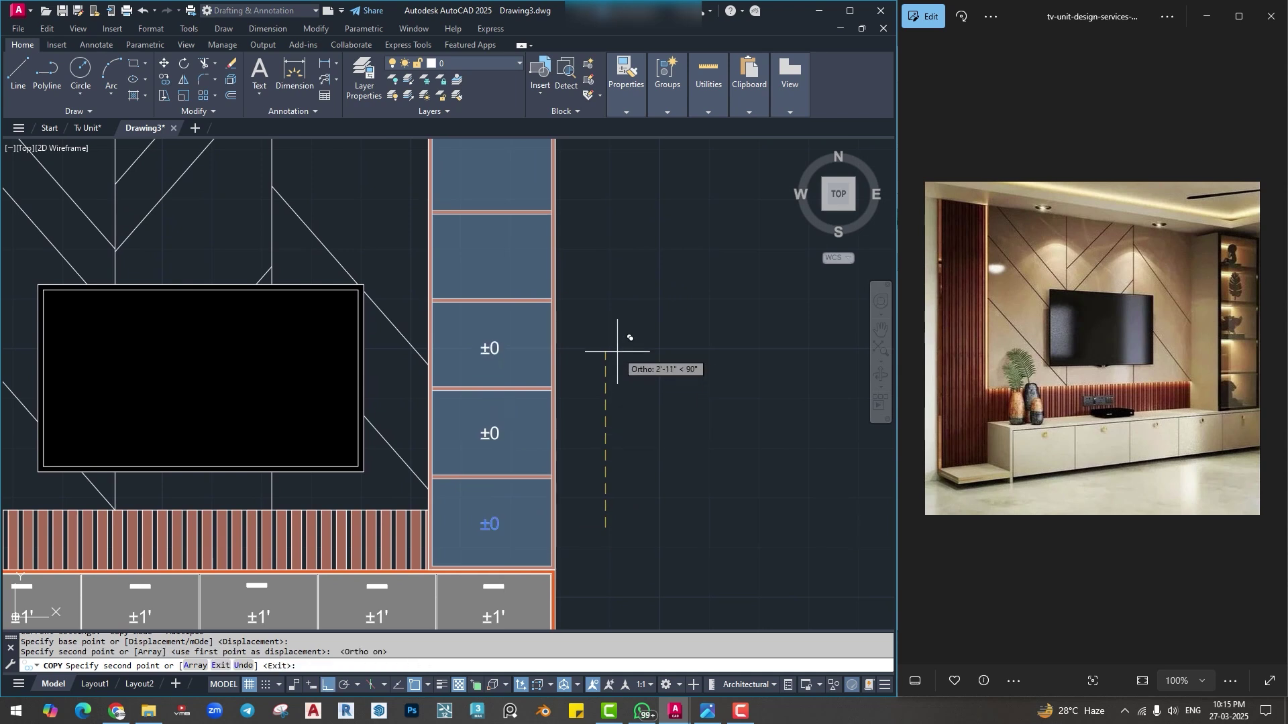
click(617, 348)
click(618, 260)
click(621, 169)
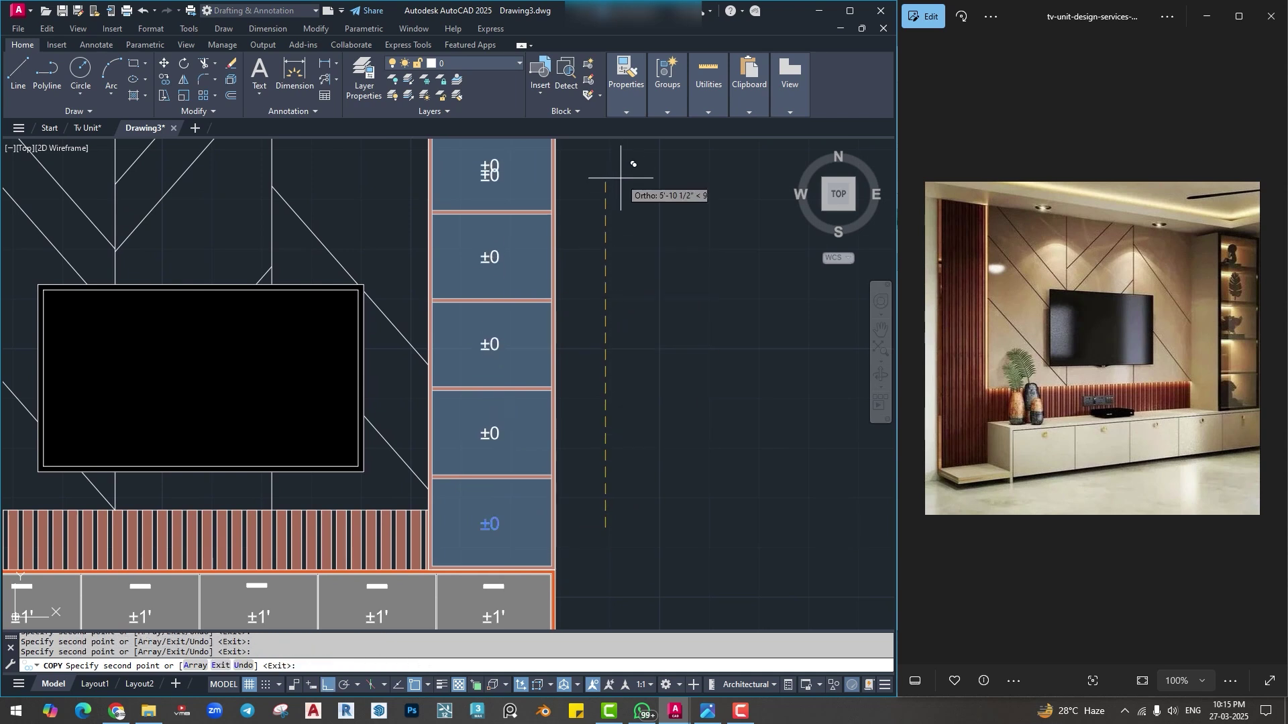
key(Escape)
Switch to the Tv Unit drawing and examine its labels, leader notes and dimensions.
scroll(673, 324, down, 5)
middle_drag(253, 279, 334, 287)
click(86, 128)
mouse_move(121, 296)
middle_down()
mouse_move(181, 269)
mouse_move(231, 294)
mouse_move(199, 282)
middle_up()
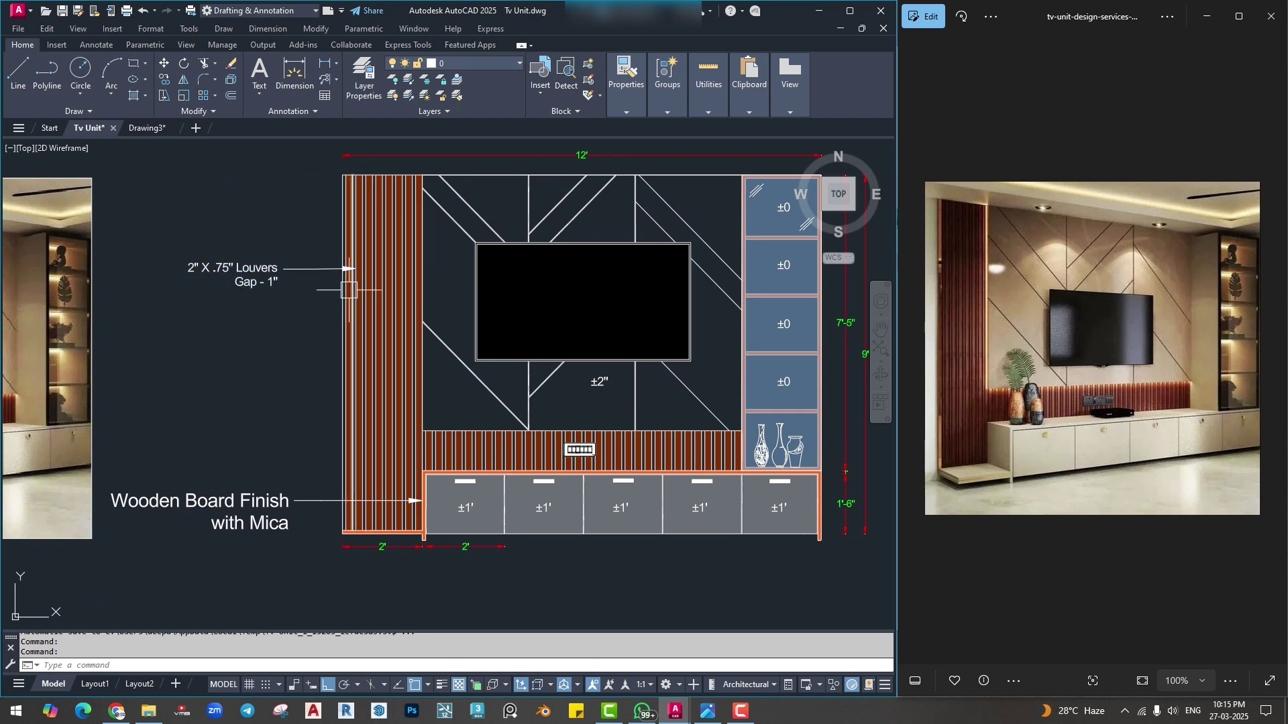
Try changing the louver note's thickness to 1" so it reads 2" X 1" Louvers.
middle_drag(356, 287, 347, 258)
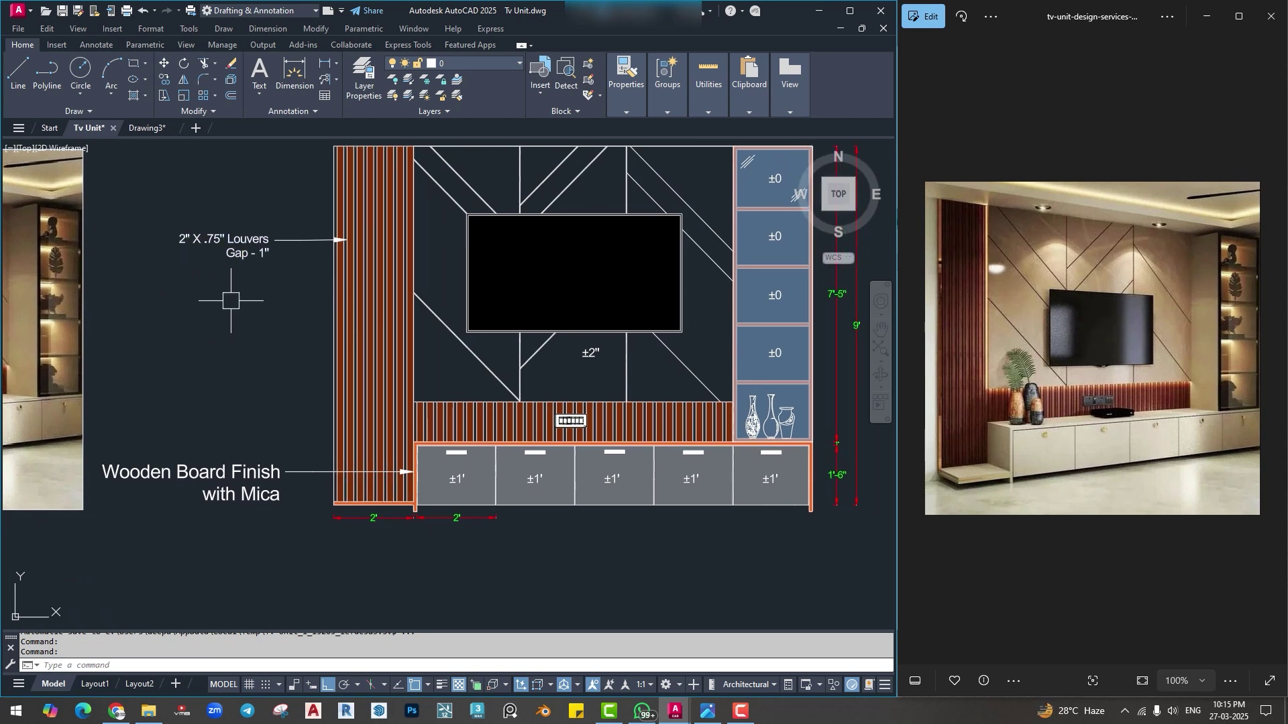
scroll(219, 230, up, 4)
click(222, 254)
double_click(180, 255)
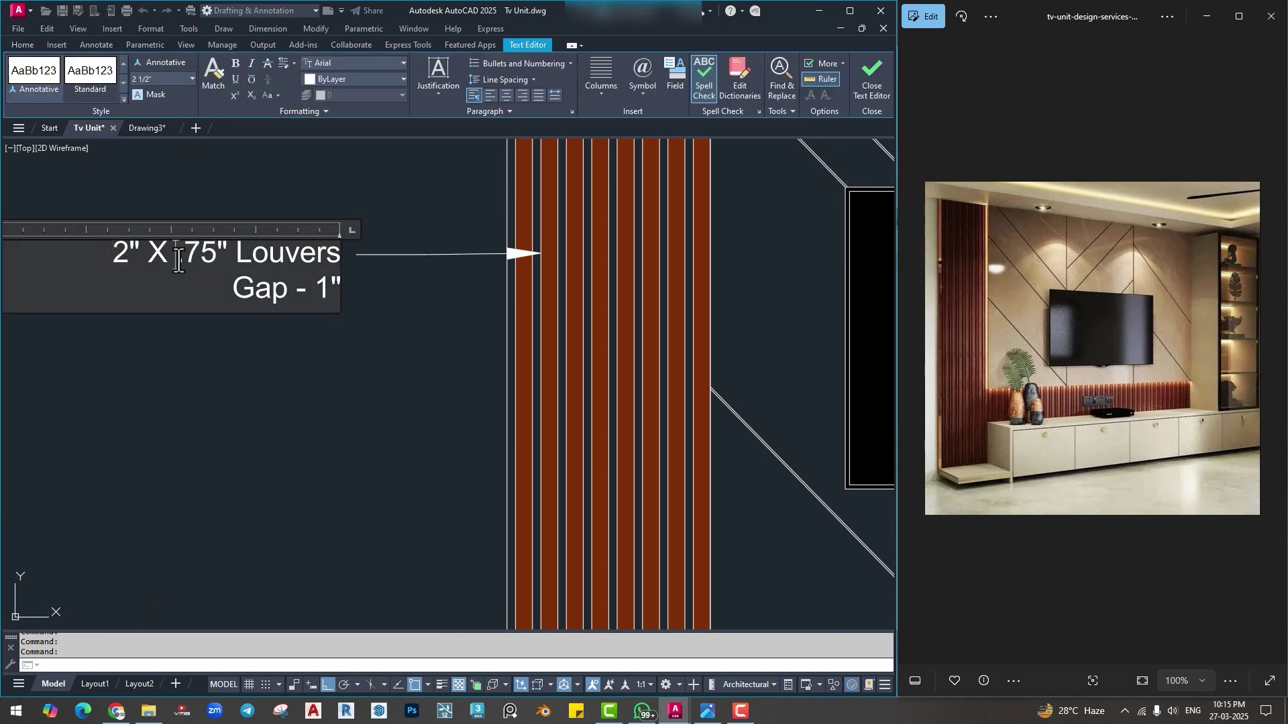
text(1)
click(332, 346)
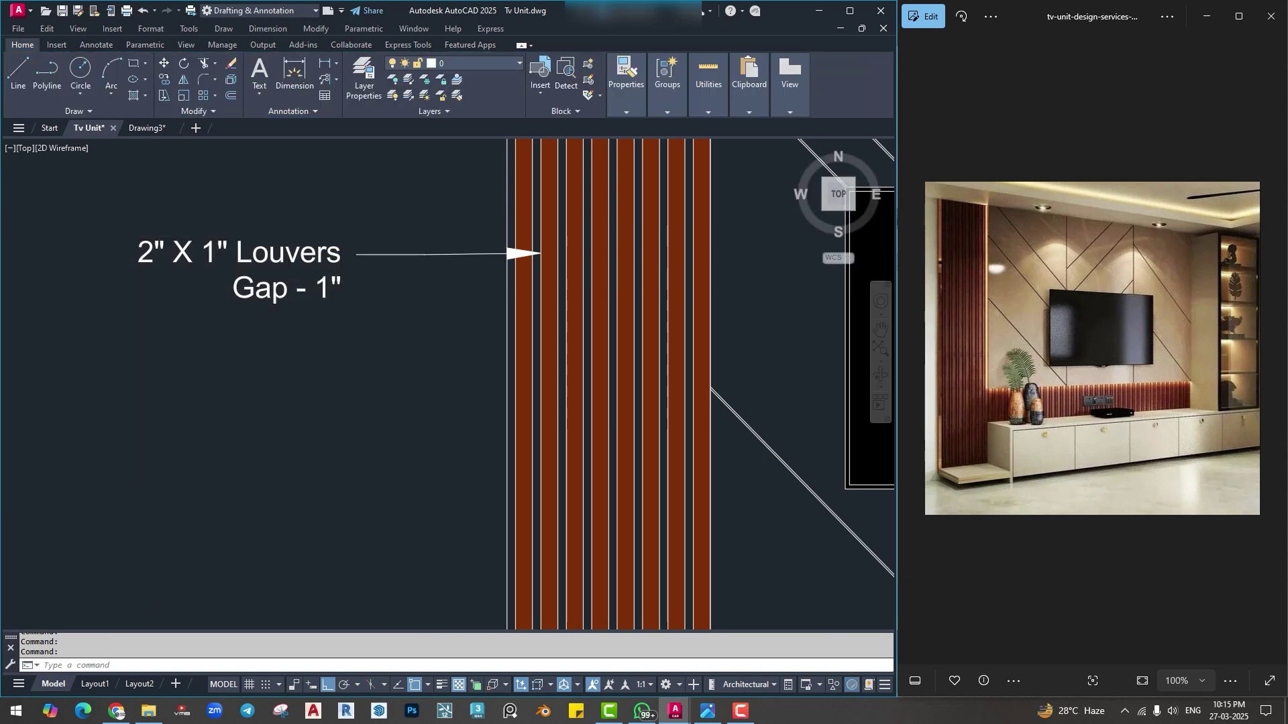
scroll(322, 335, down, 4)
middle_drag(343, 228, 363, 309)
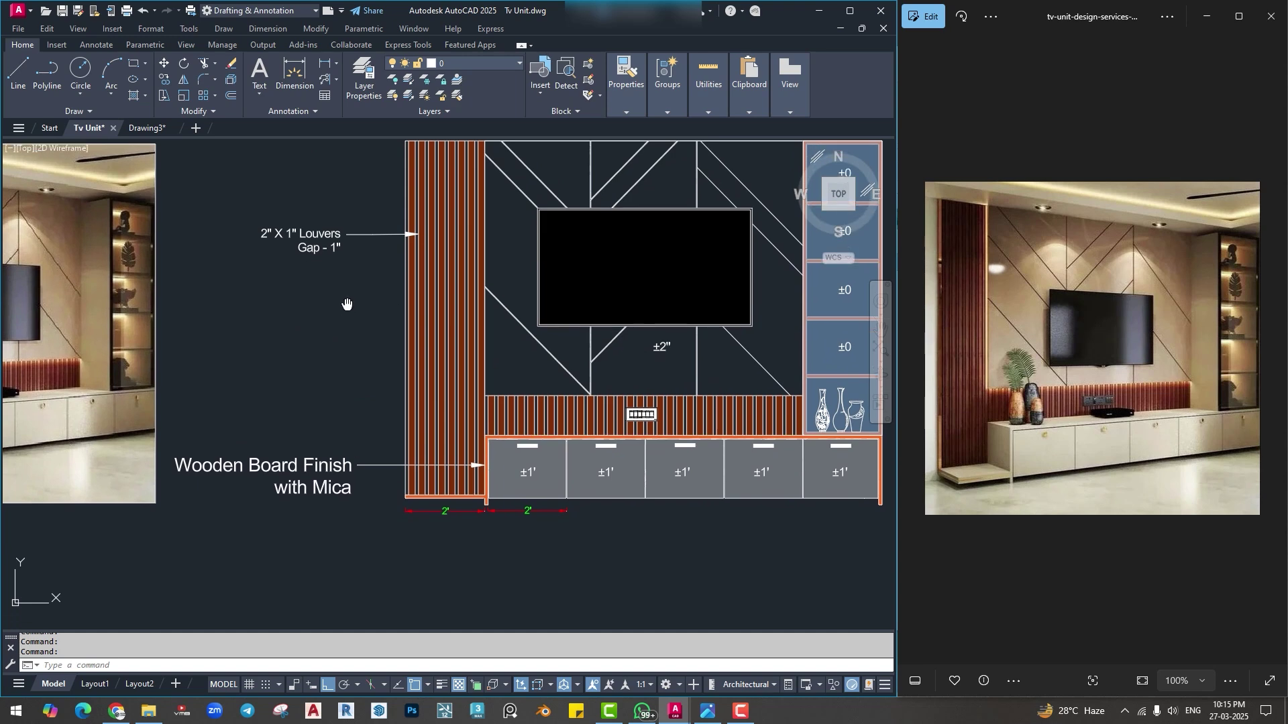
scroll(315, 276, up, 4)
double_click(343, 292)
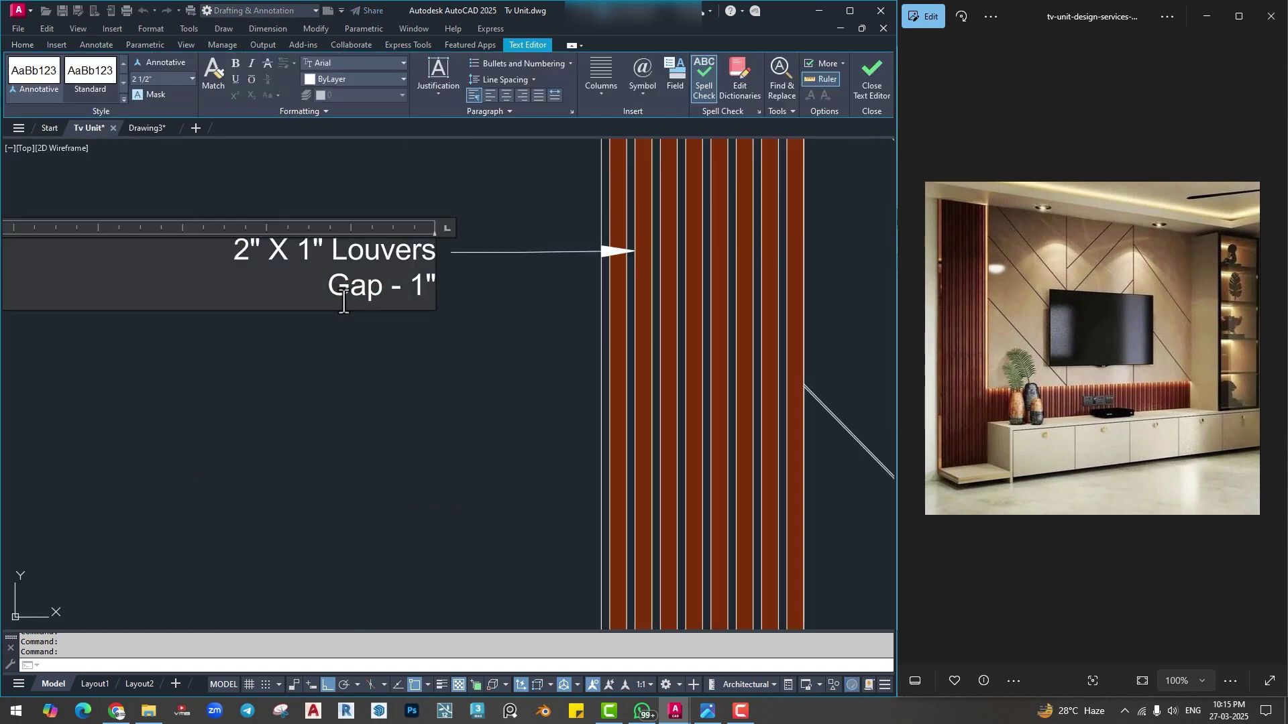
click(355, 319)
Undo the last edit of the louver note.
key(ctrl+z)
key(ctrl+z)
key(ctrl+z)
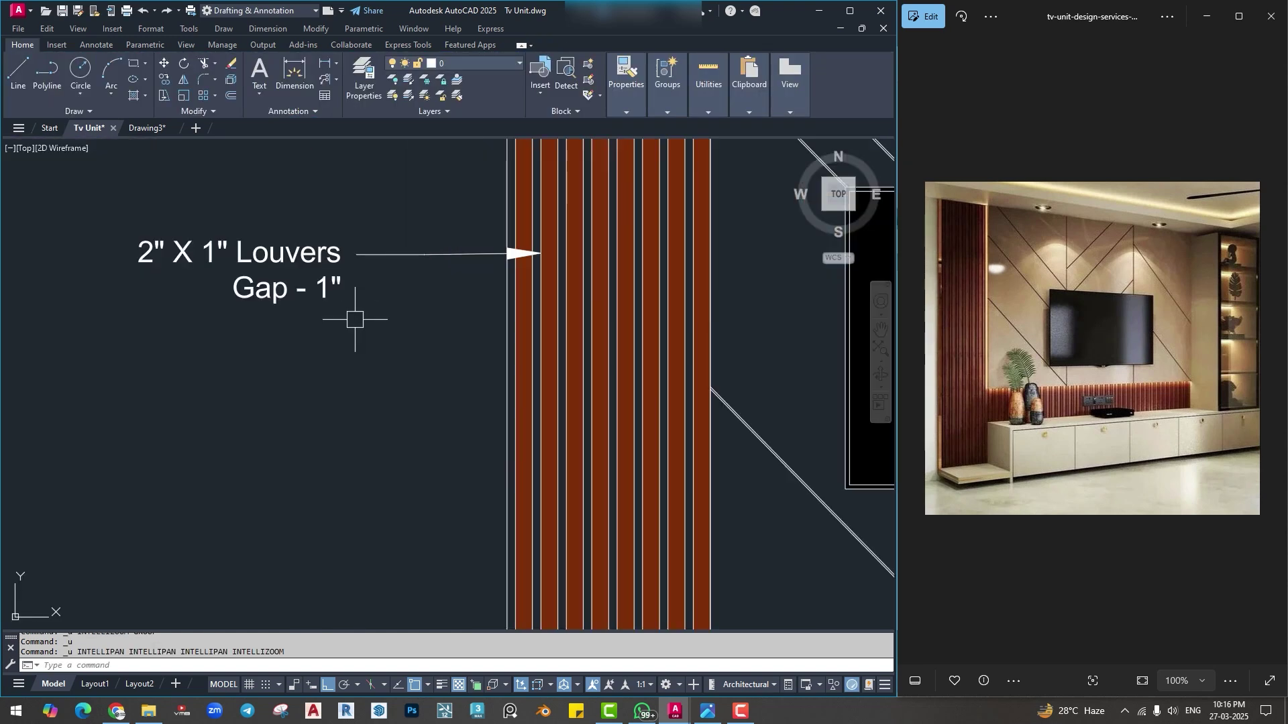
scroll(536, 293, down, 4)
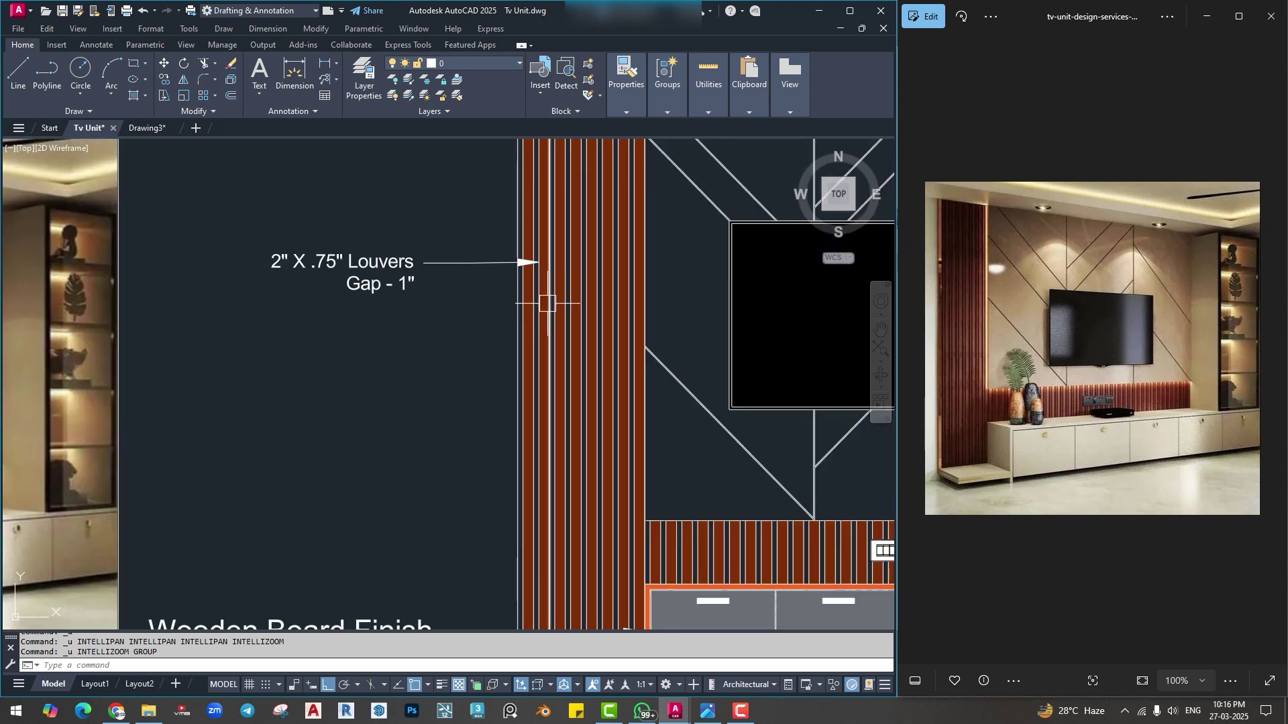
key(Escape)
Switch to Drawing3 and add a vertical linear dimension for the TV unit's overall height beside the shelf column.
middle_drag(488, 446, 366, 445)
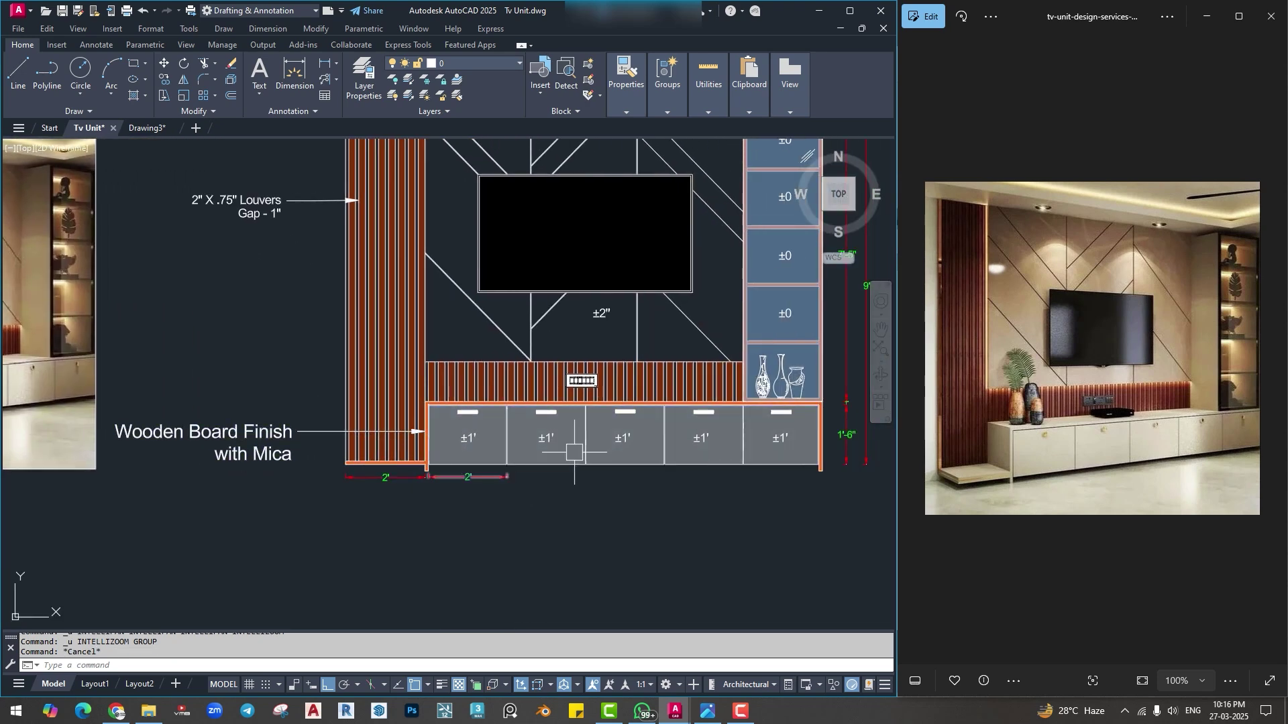
middle_drag(575, 452, 435, 518)
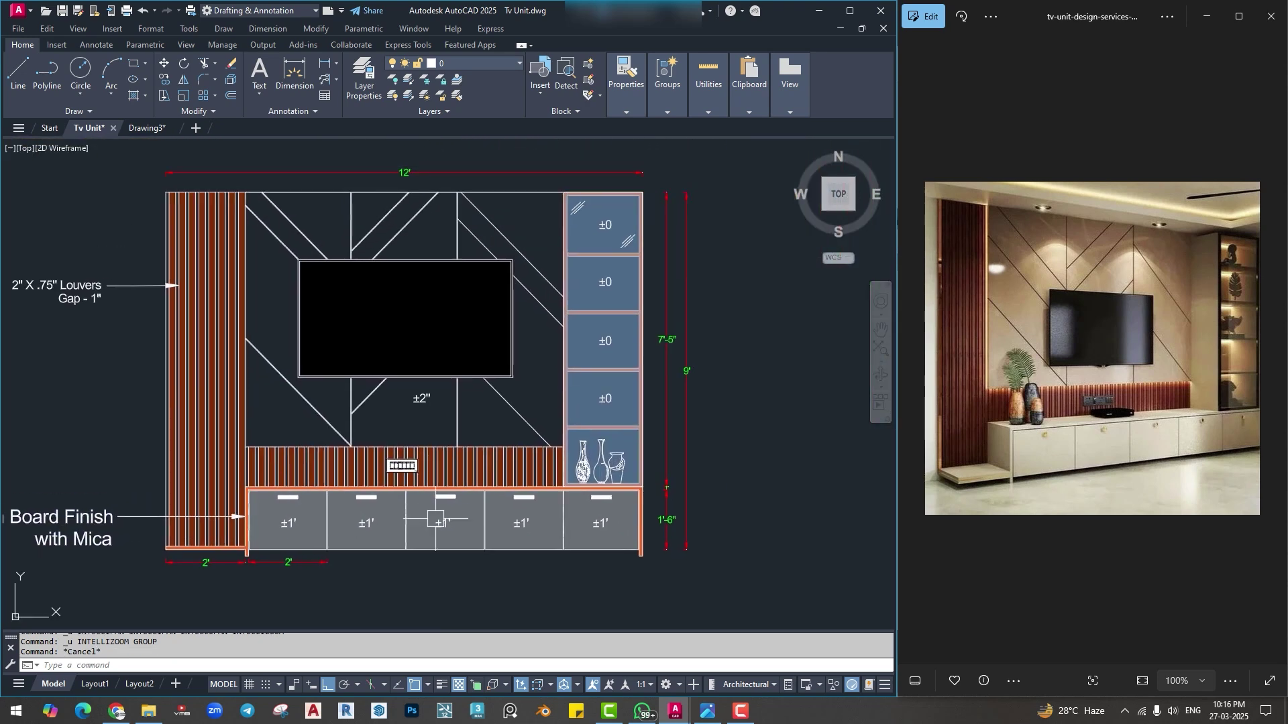
click(144, 128)
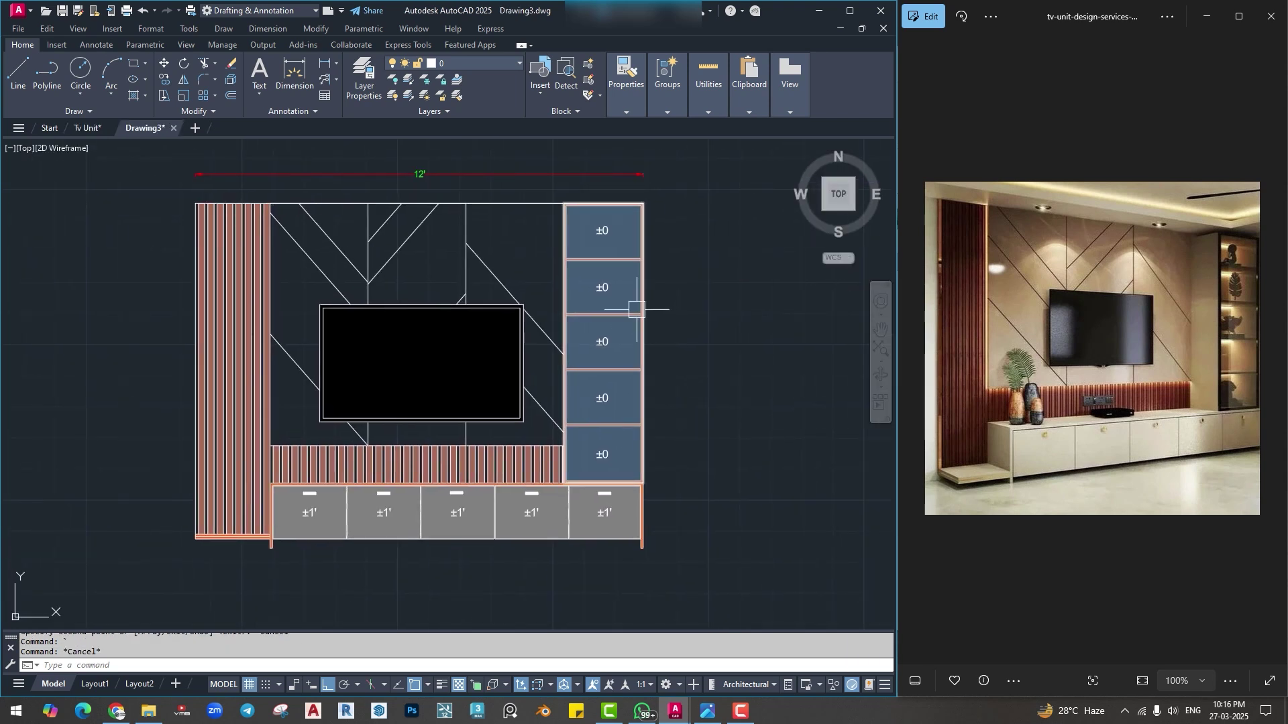
text(dli)
key(Return)
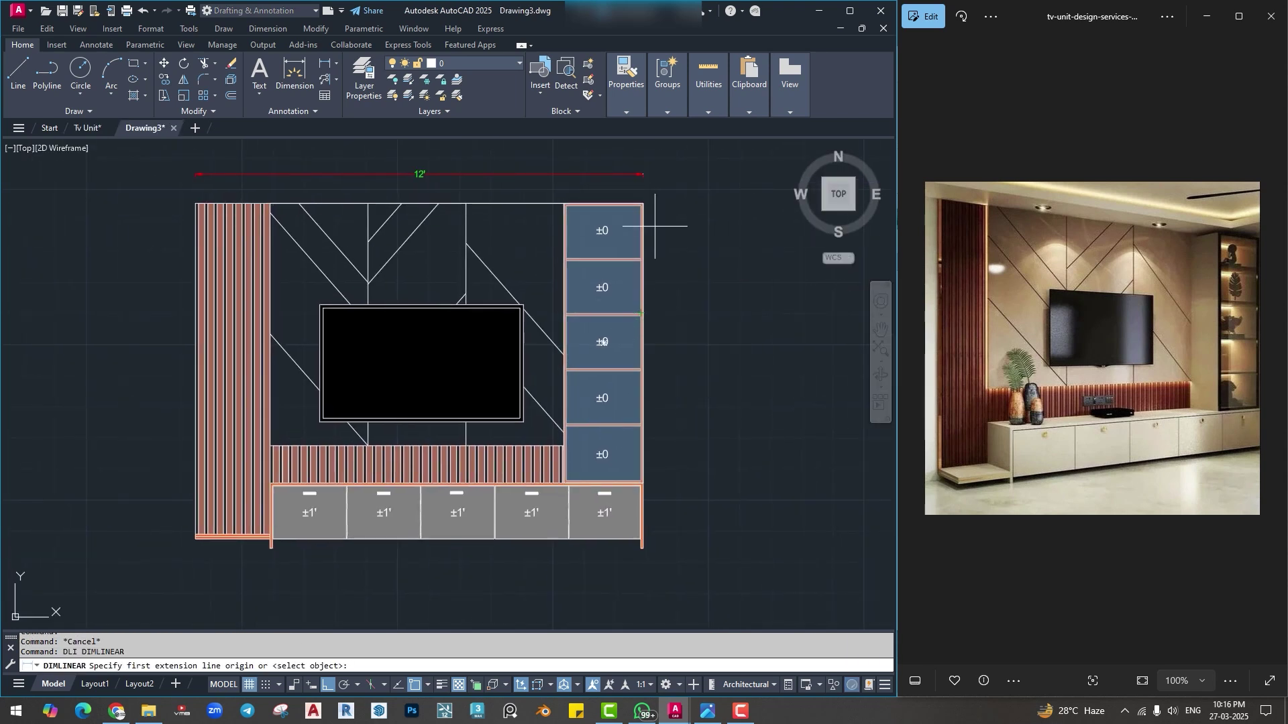
click(646, 202)
click(643, 540)
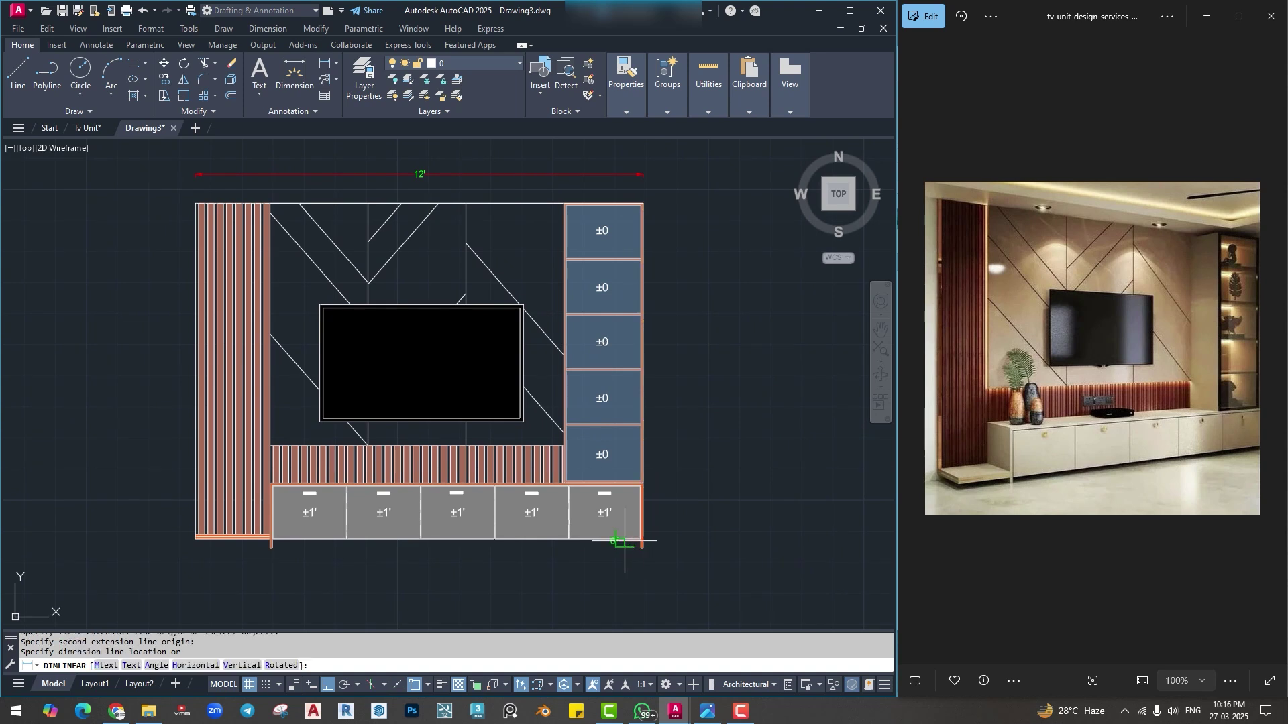
click(662, 533)
Add vertical linear dimensions for the inner heights of the second and the uppermost shelf compartments.
scroll(592, 356, up, 4)
key(Return)
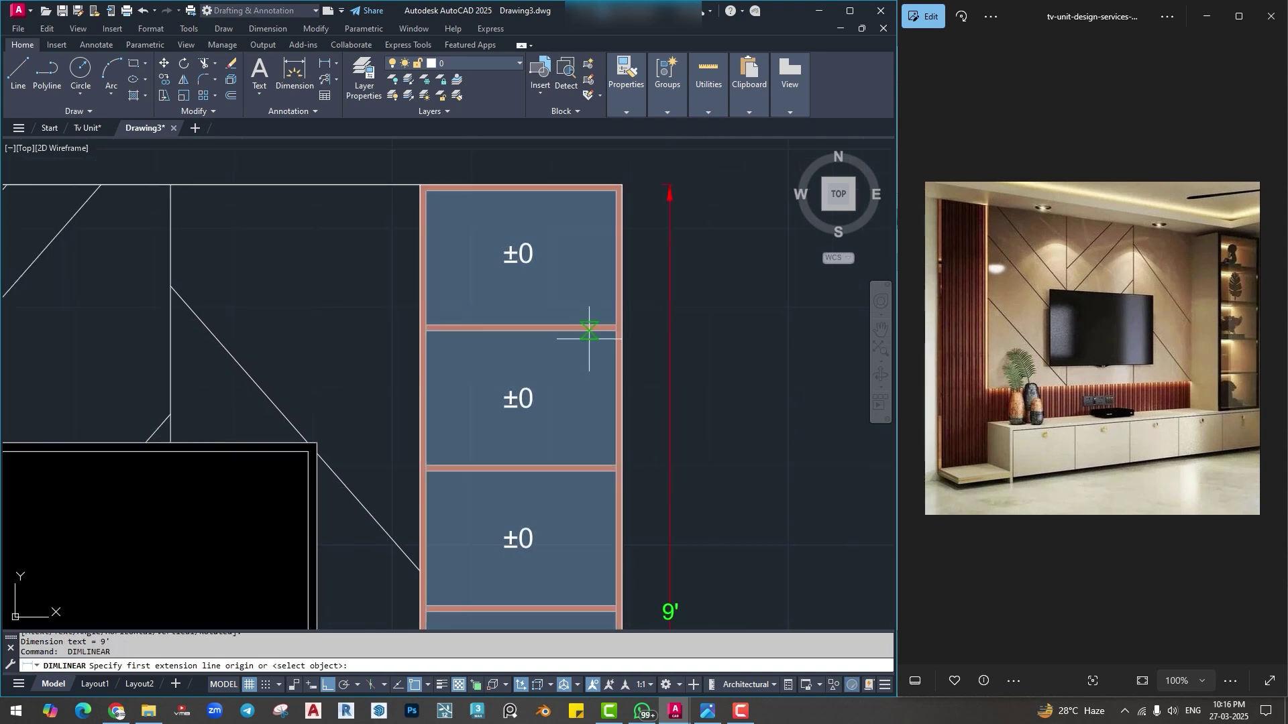
click(589, 329)
click(587, 466)
click(579, 448)
key(Return)
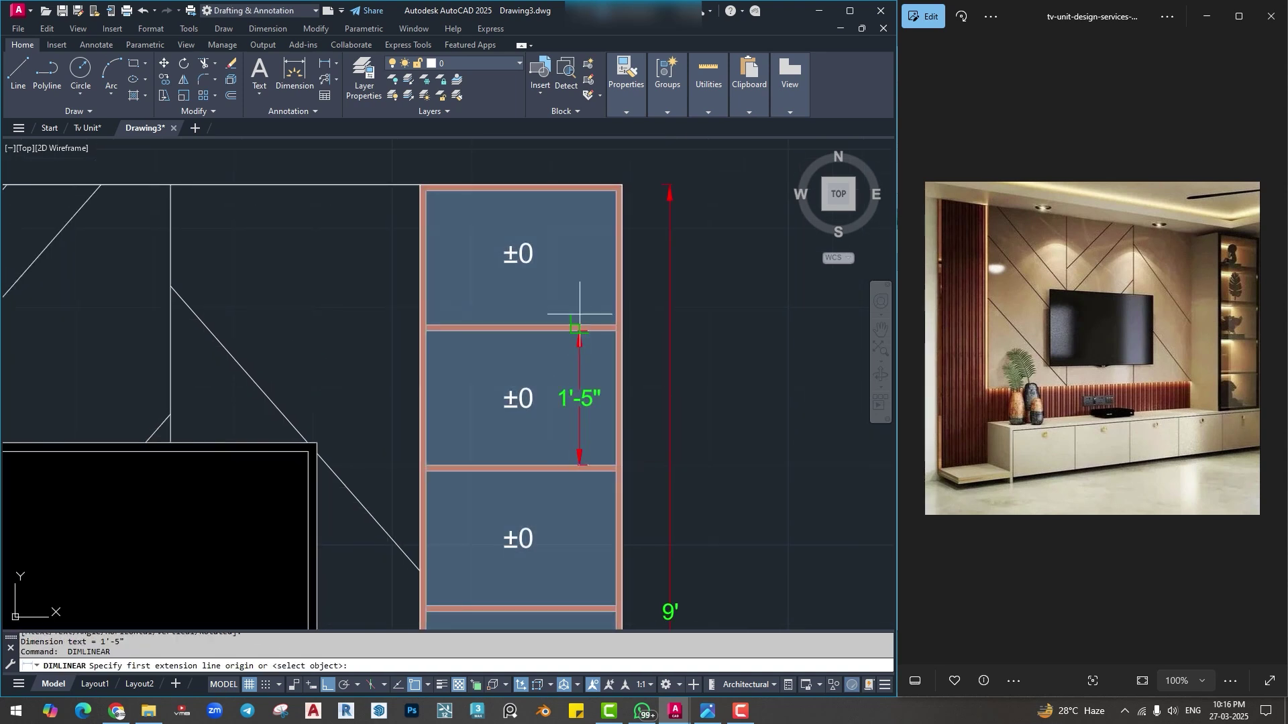
click(582, 323)
click(582, 199)
click(582, 231)
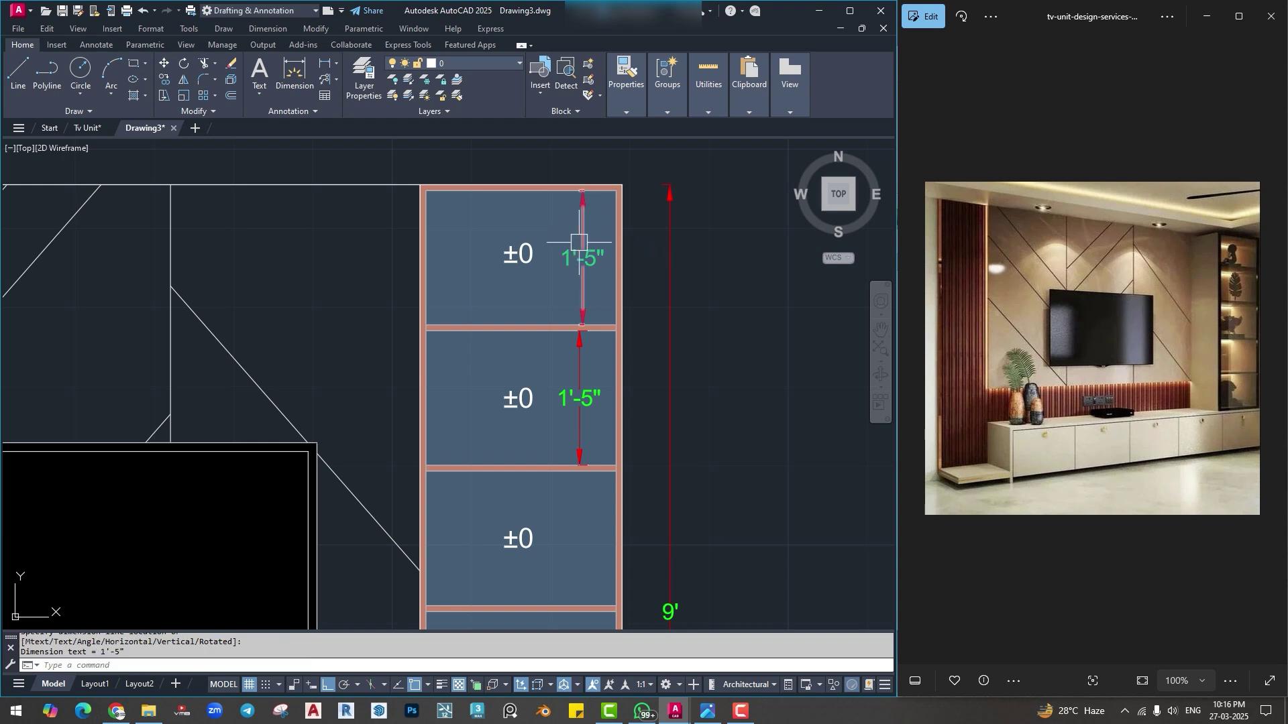
Add a vertical linear dimension for the inner height of the third shelf compartment from the top.
middle_drag(577, 439, 569, 288)
key(Return)
click(571, 318)
click(571, 459)
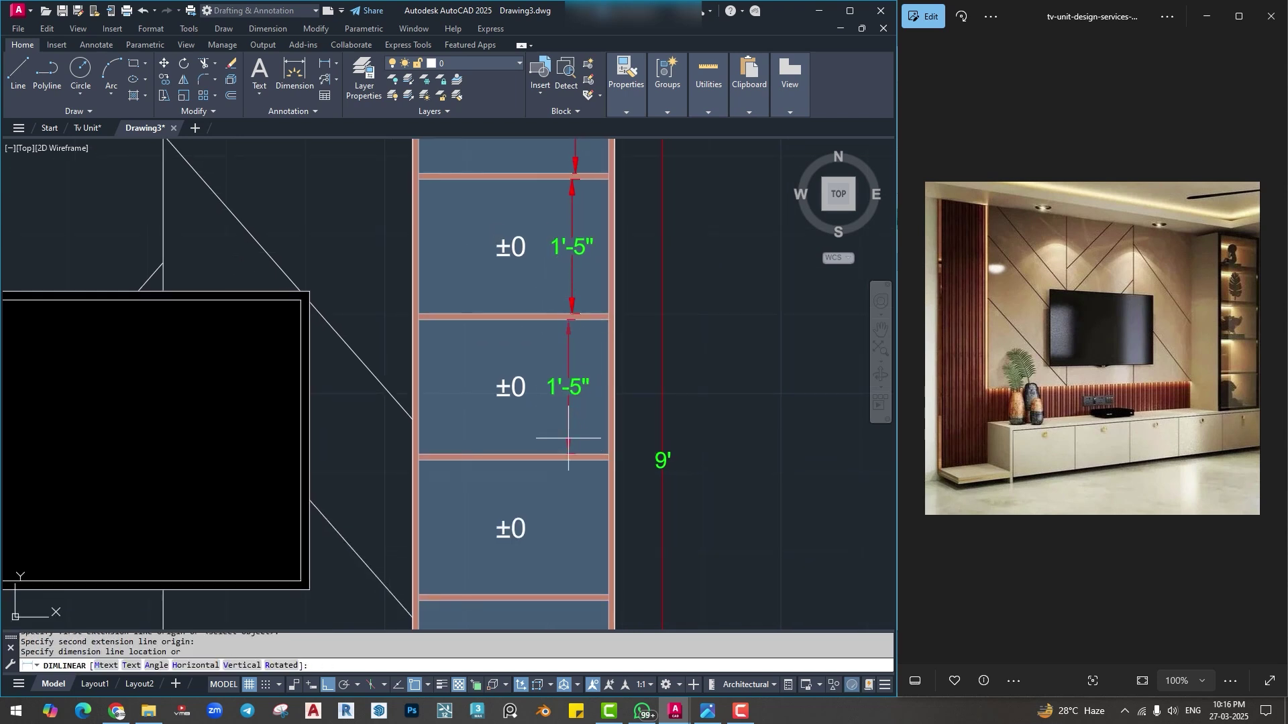
click(572, 419)
scroll(577, 408, down, 2)
scroll(595, 402, down, 2)
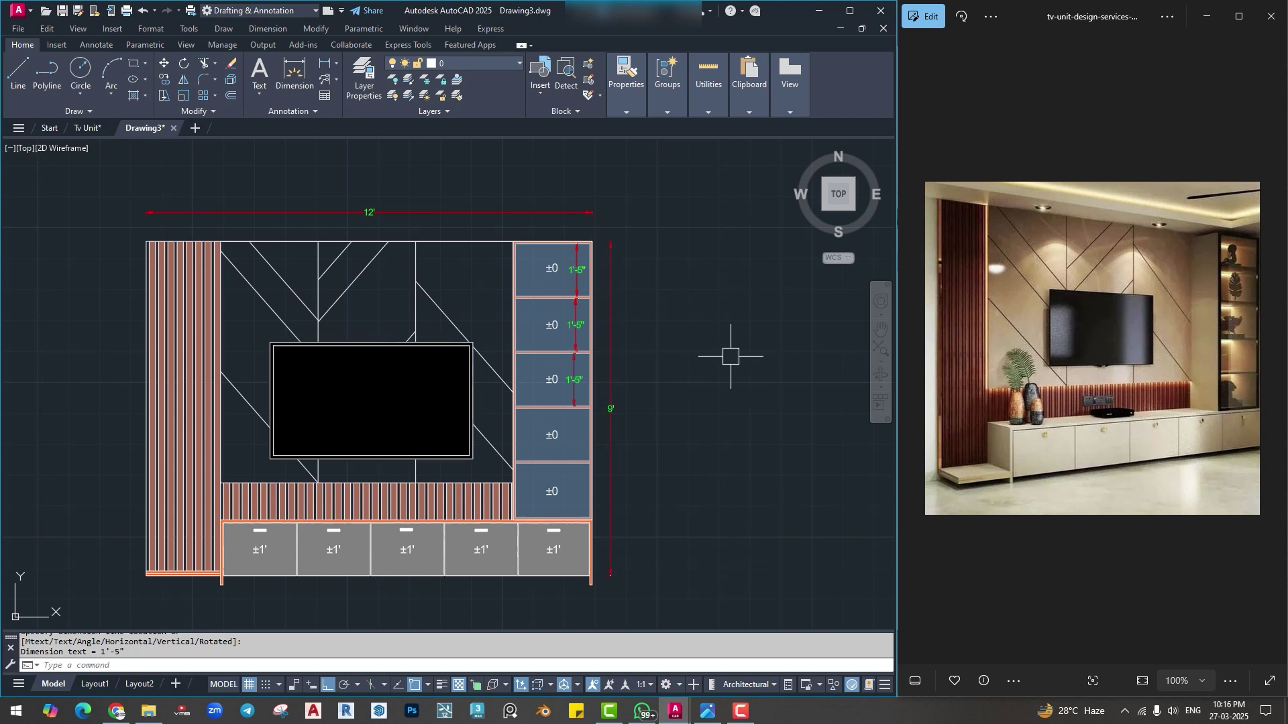
Switch to the Tv Unit drawing, examine its switchboard and vase blocks, and return to Drawing3.
middle_drag(383, 416, 419, 409)
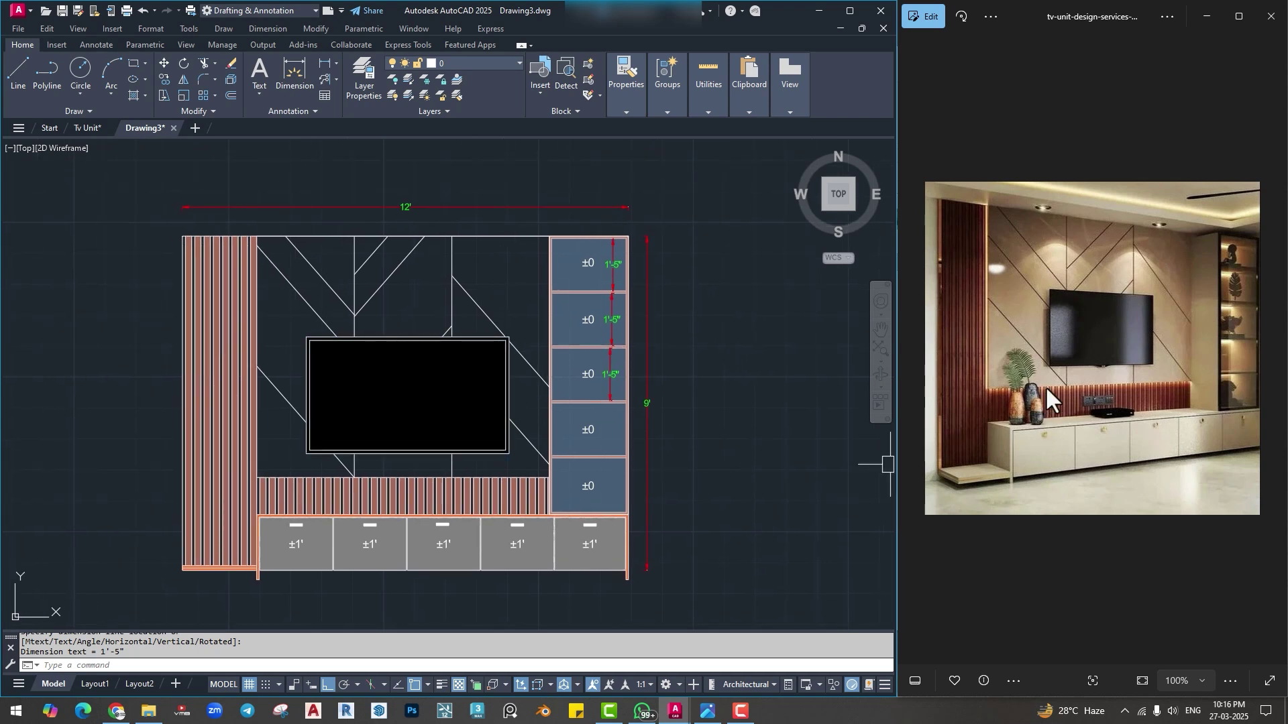
scroll(442, 400, down, 2)
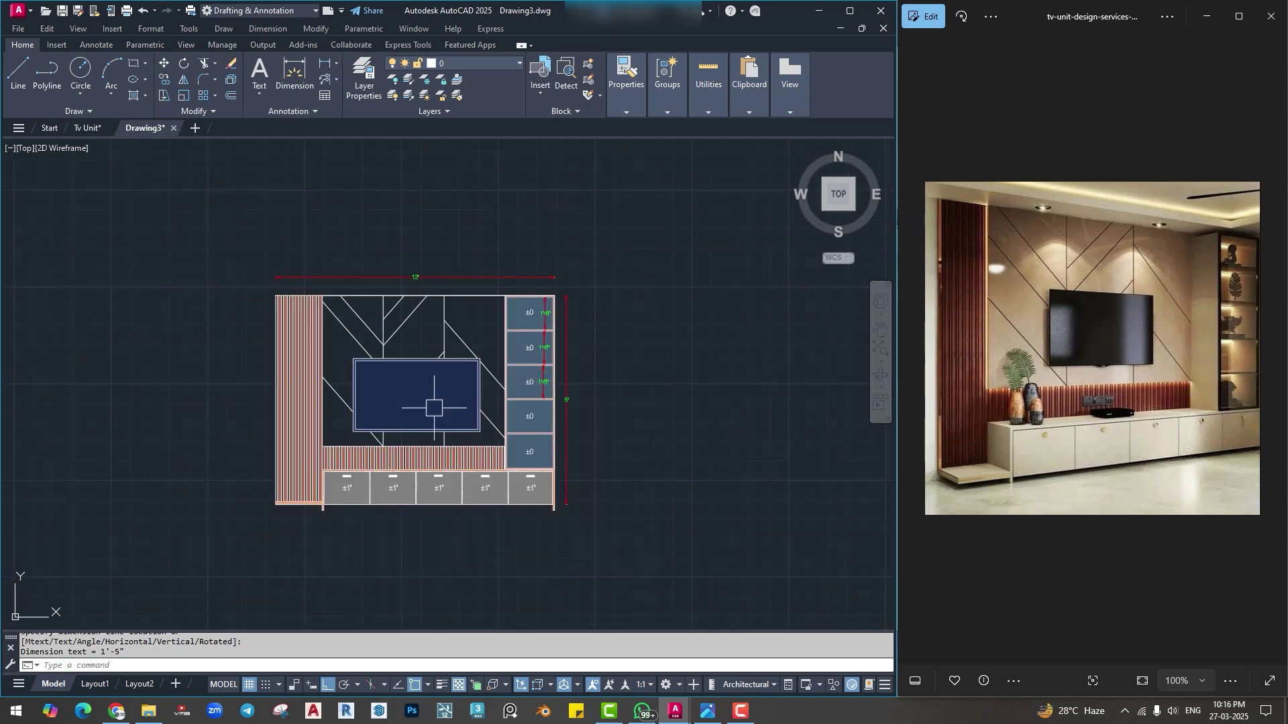
click(88, 128)
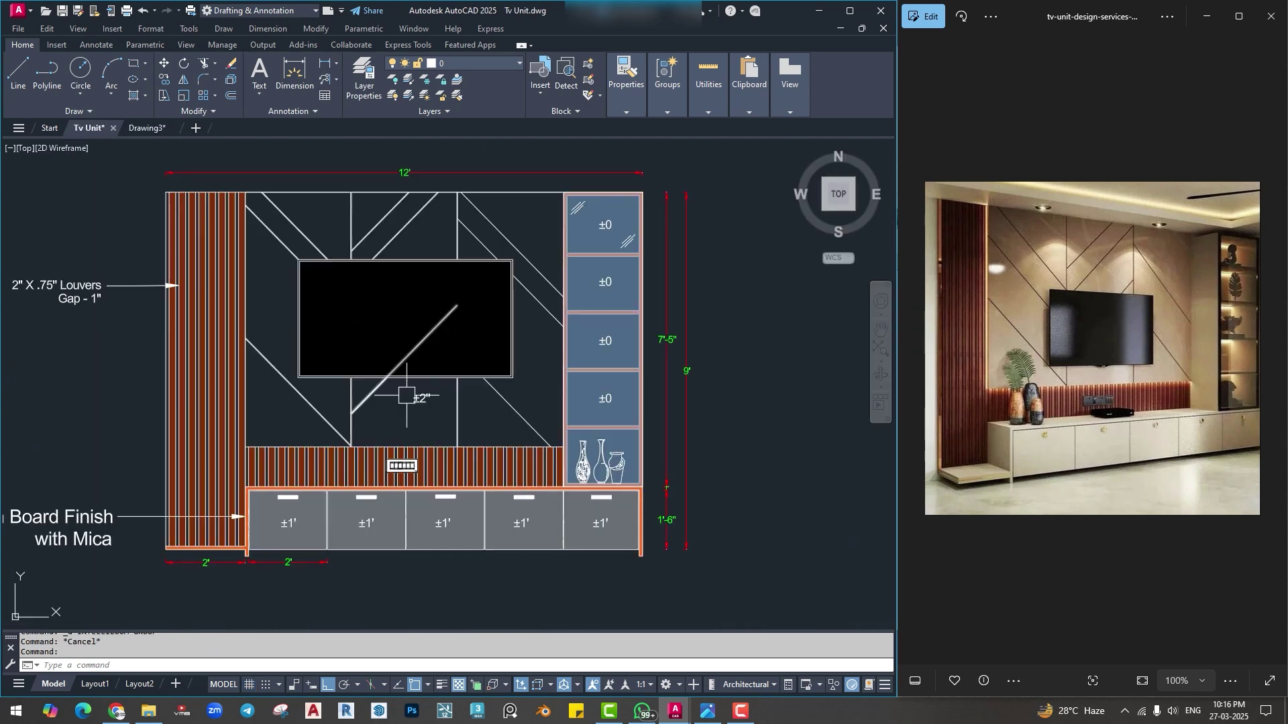
scroll(385, 446, up, 5)
scroll(374, 442, down, 3)
scroll(574, 460, up, 1)
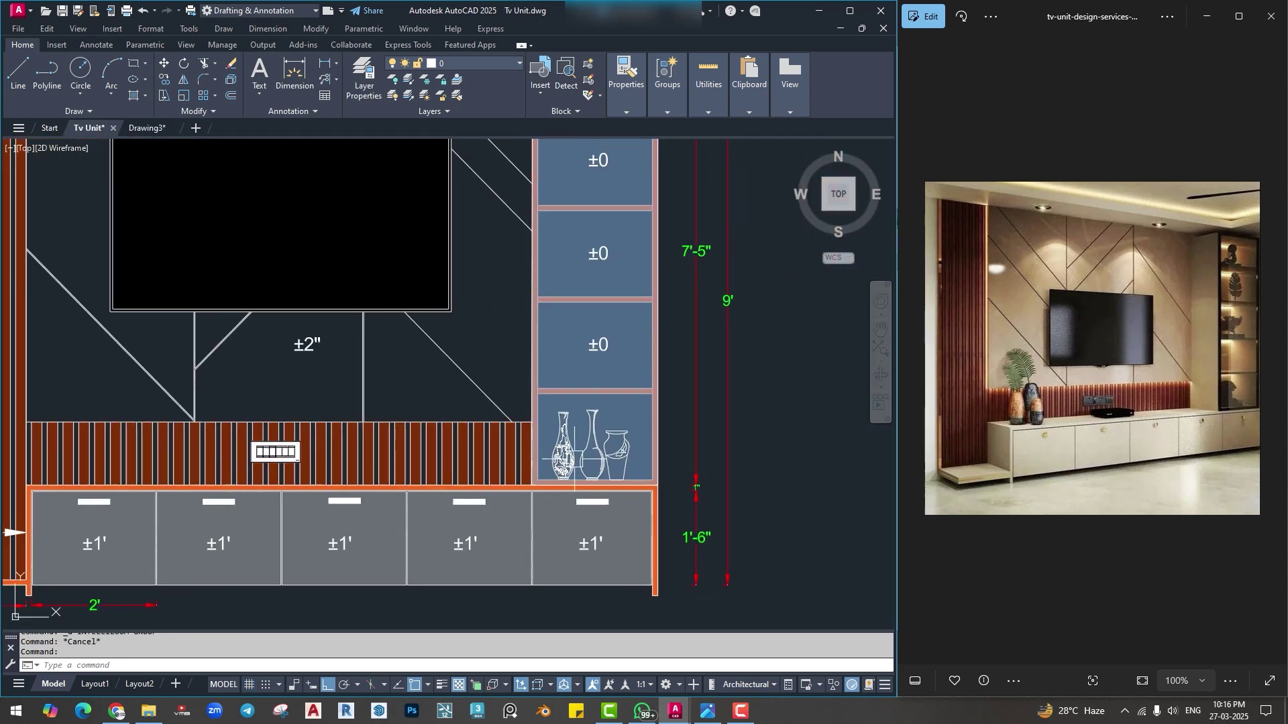
scroll(601, 443, down, 2)
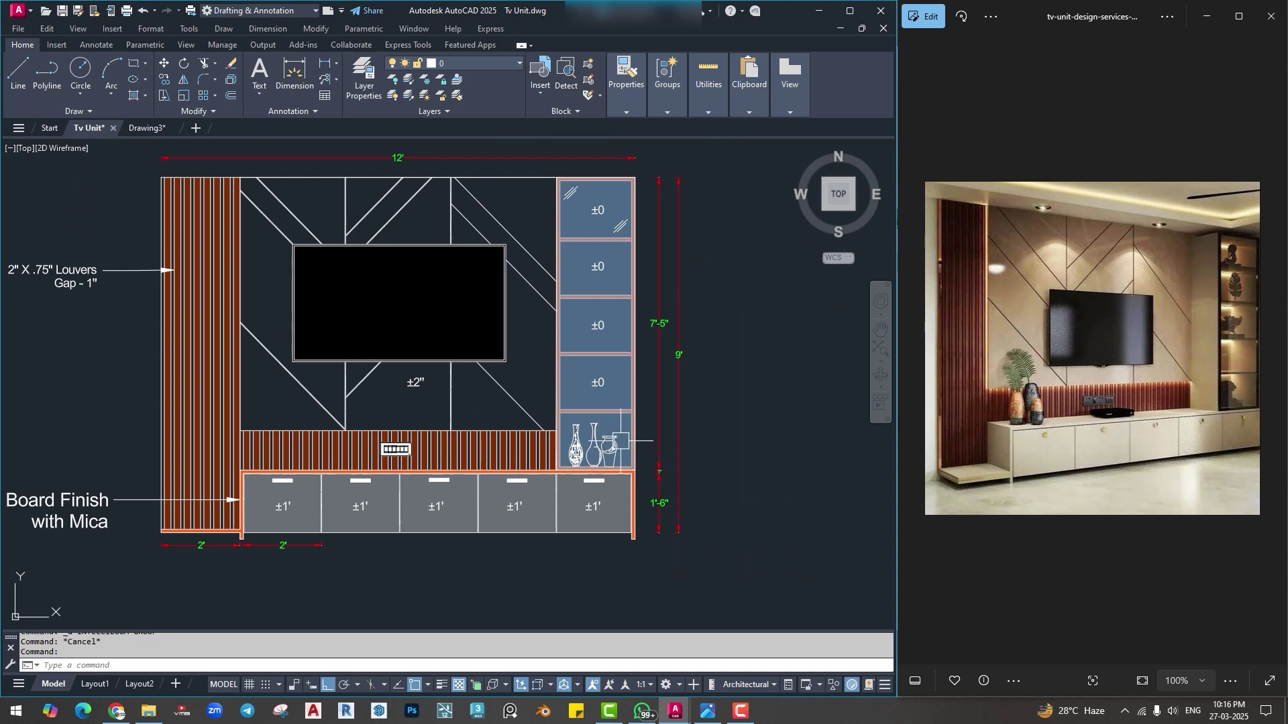
click(149, 127)
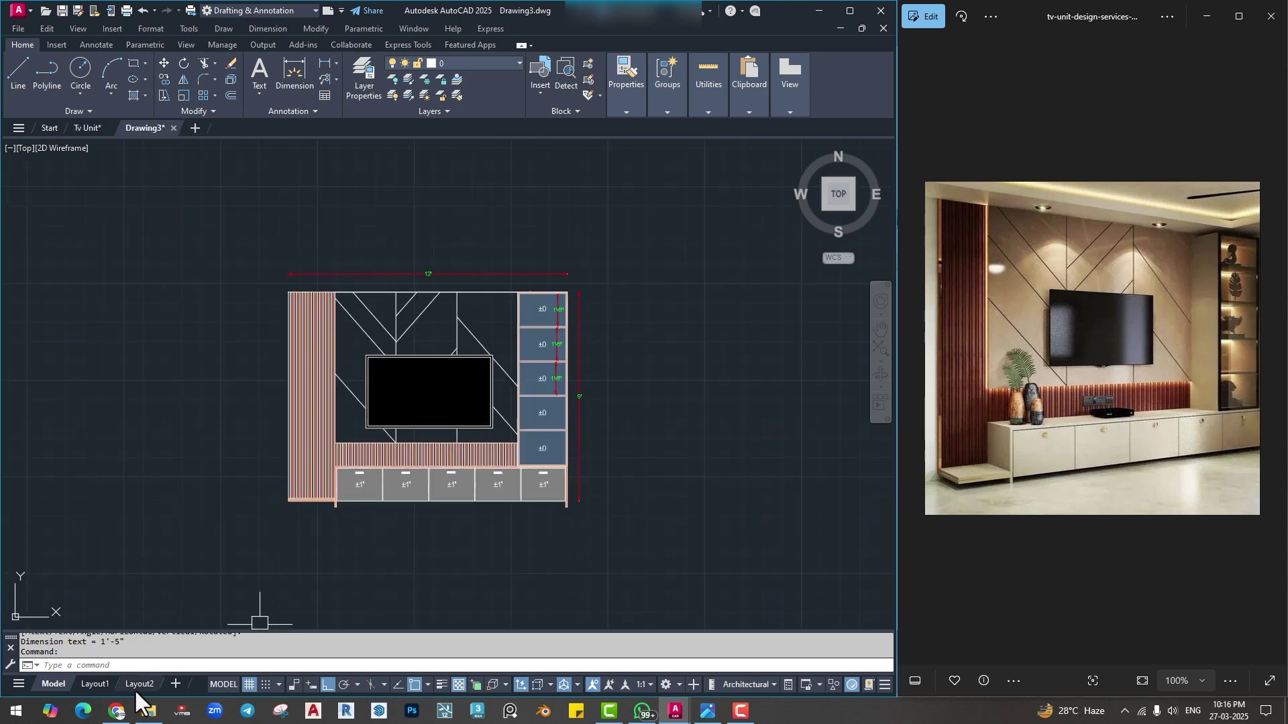
Switch to Chrome, search Google in a new tab for "decor cad block" and open cad-block.com's Decoration page.
click(120, 714)
key(ctrl+t)
click(612, 275)
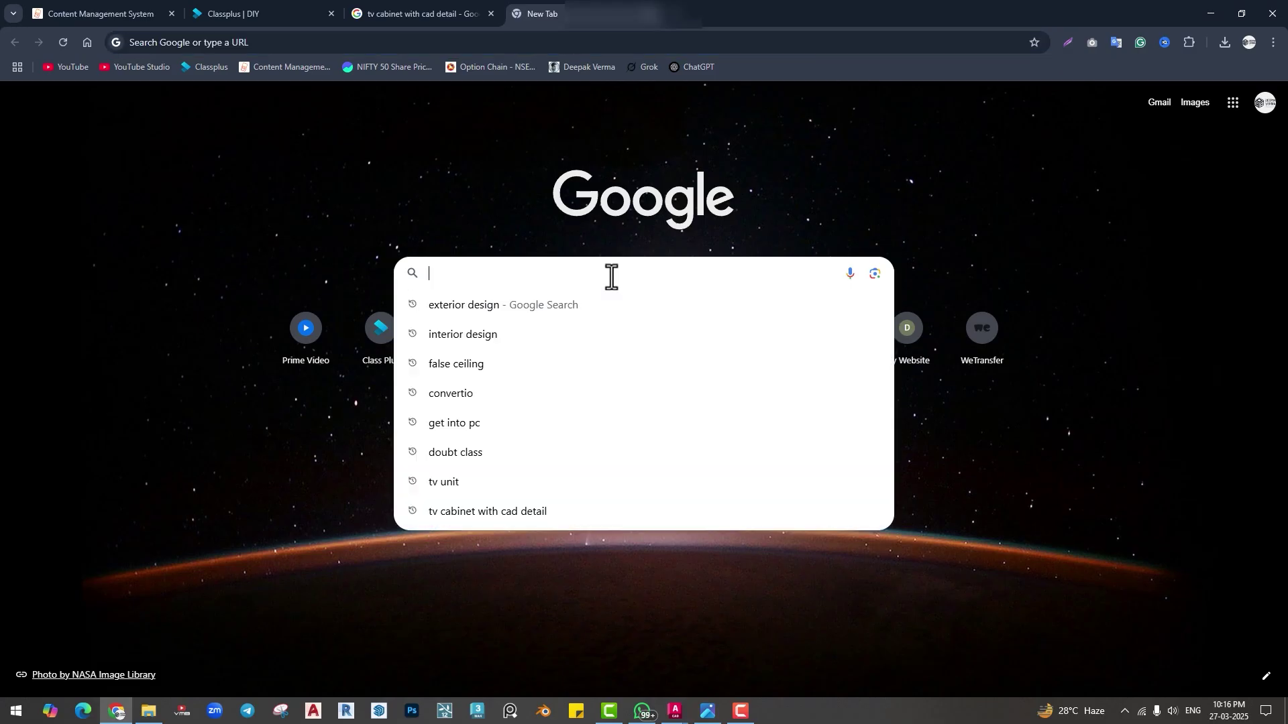
text(decor)
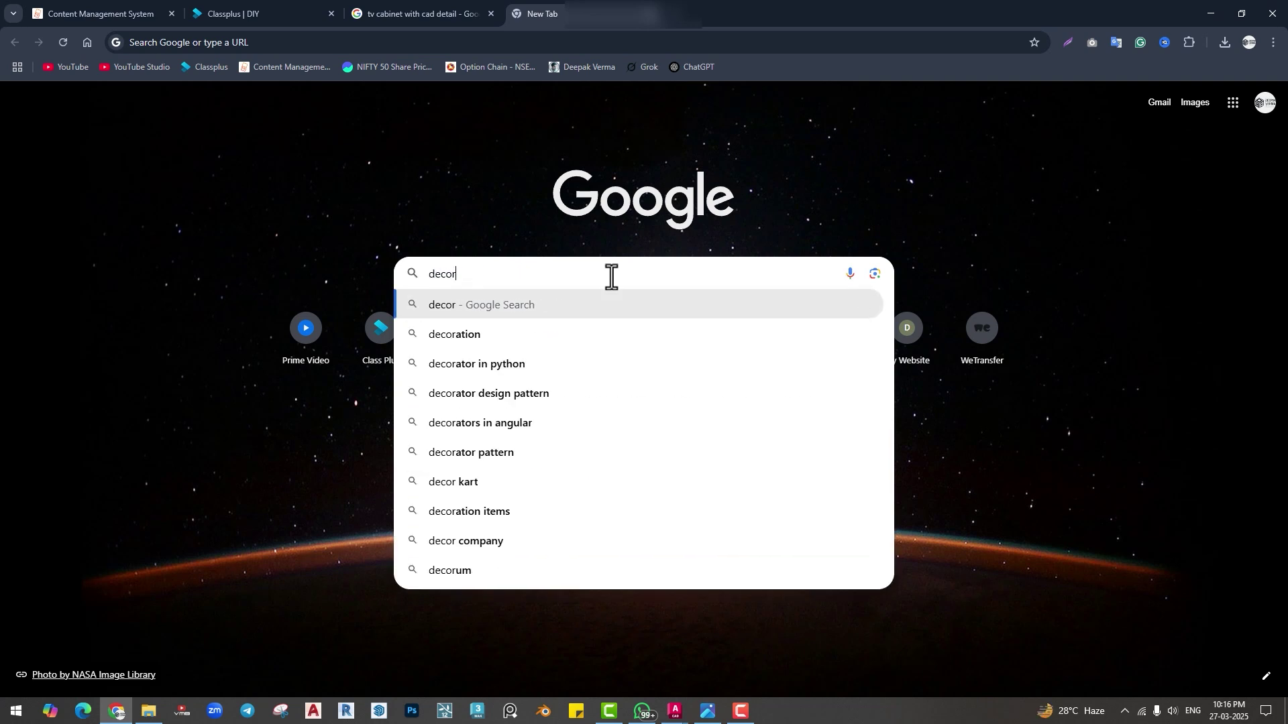
text( c)
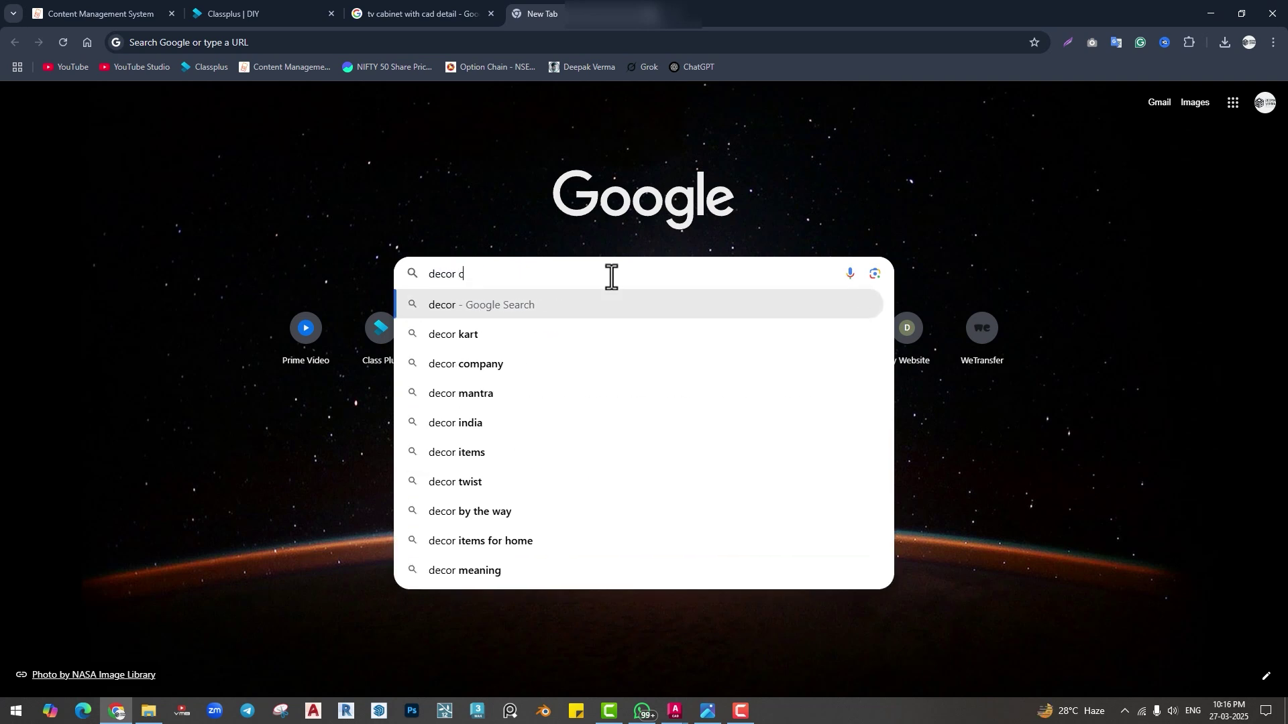
text(ad block)
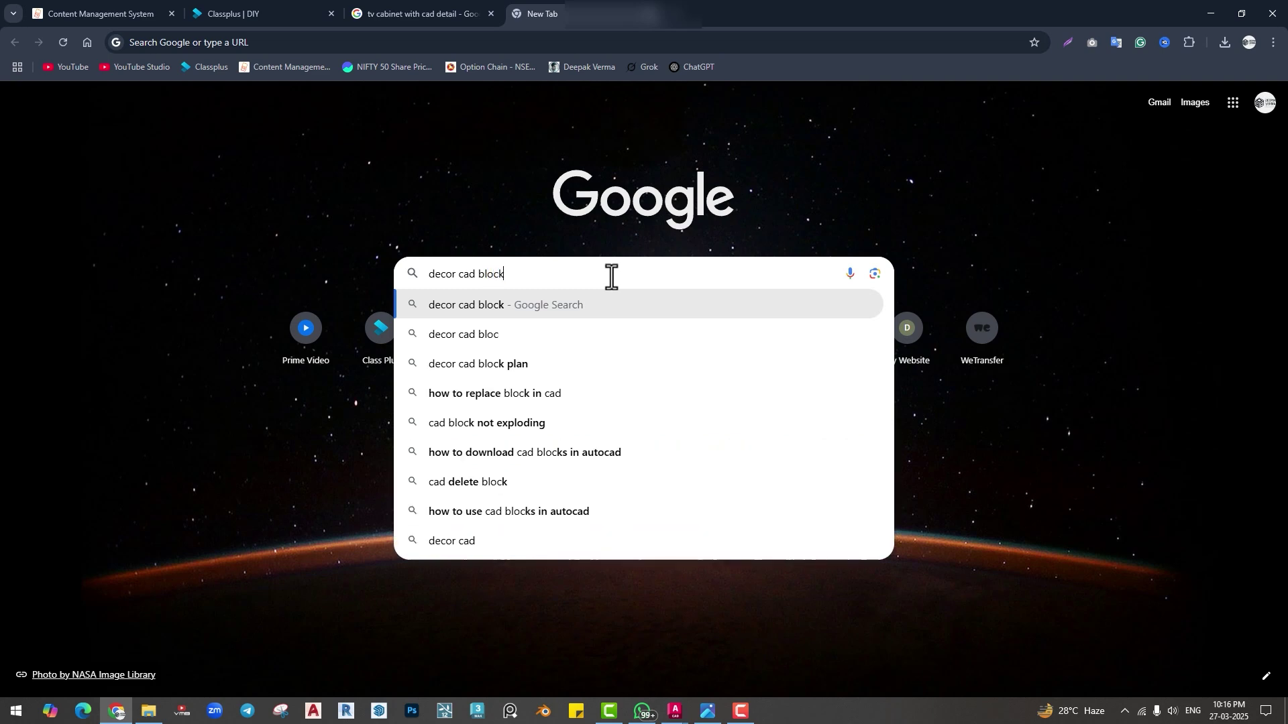
key(Return)
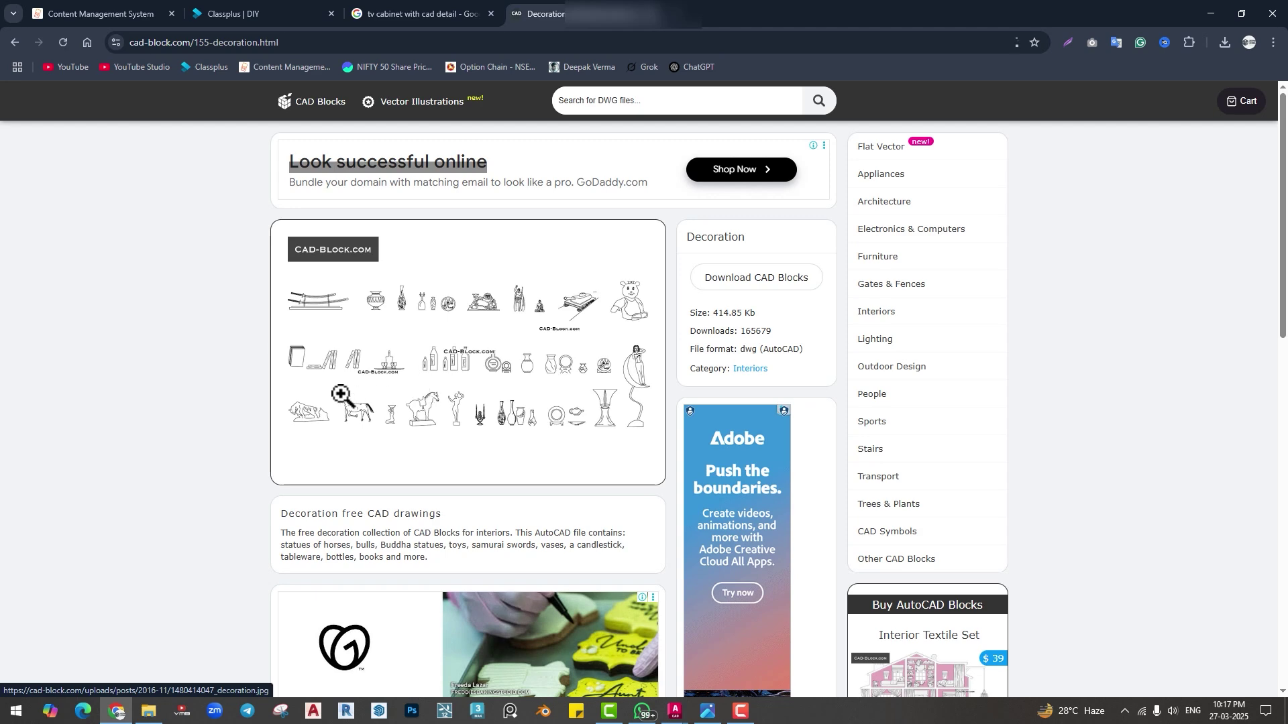
Download the Decoration CAD blocks to the Downloads folder as decoration (1) and go back to the search results.
click(766, 278)
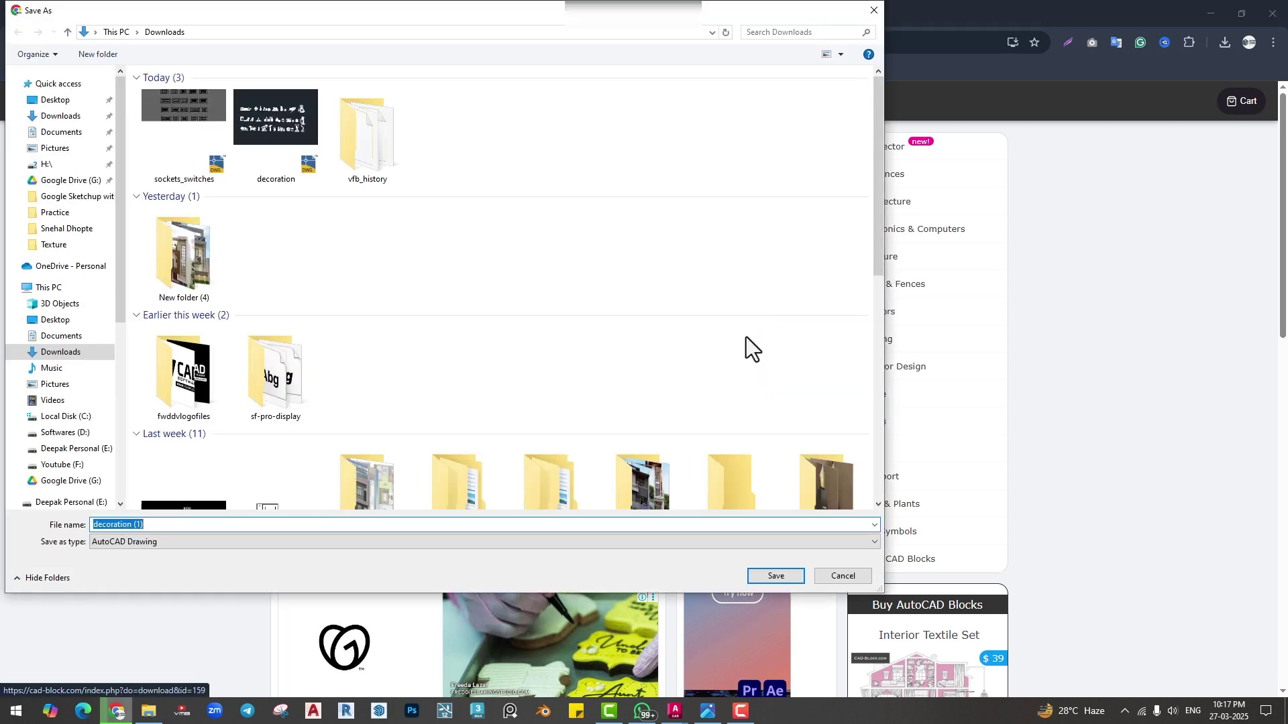
click(778, 577)
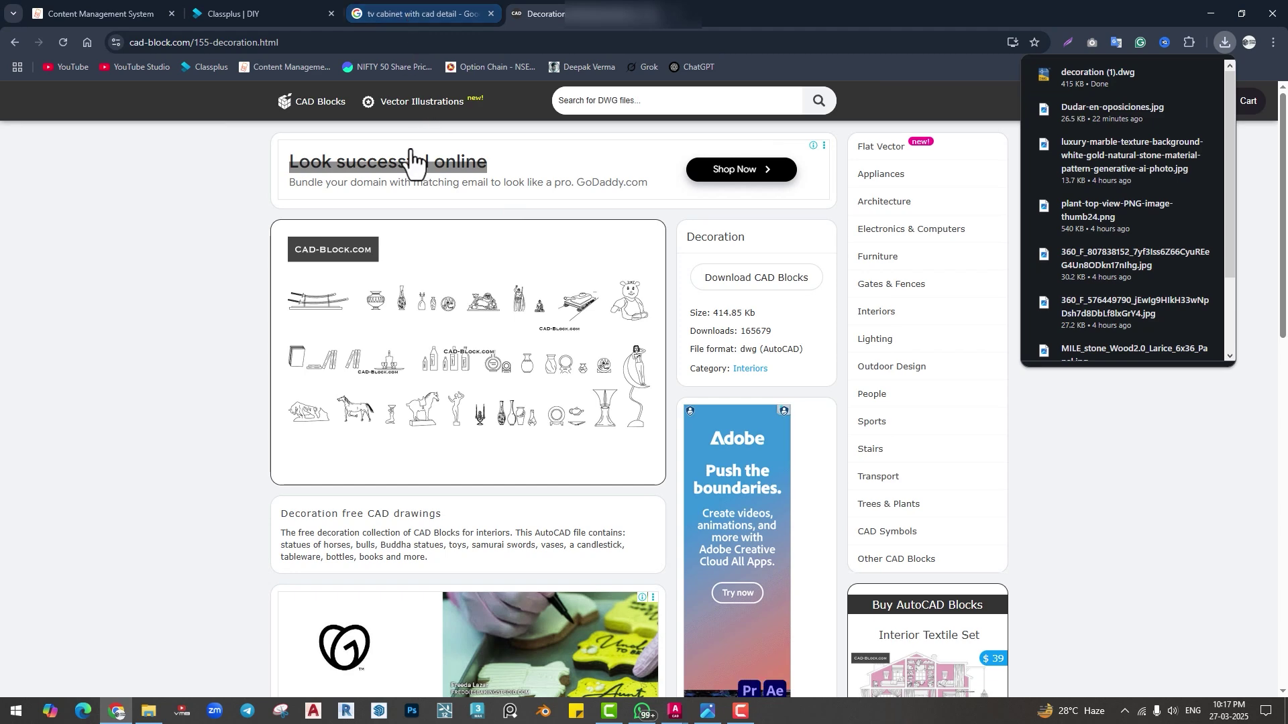
key(alt+Left)
Change the Google search to "switch board cad block" and open cad-block.com's sockets and switches page.
click(178, 115)
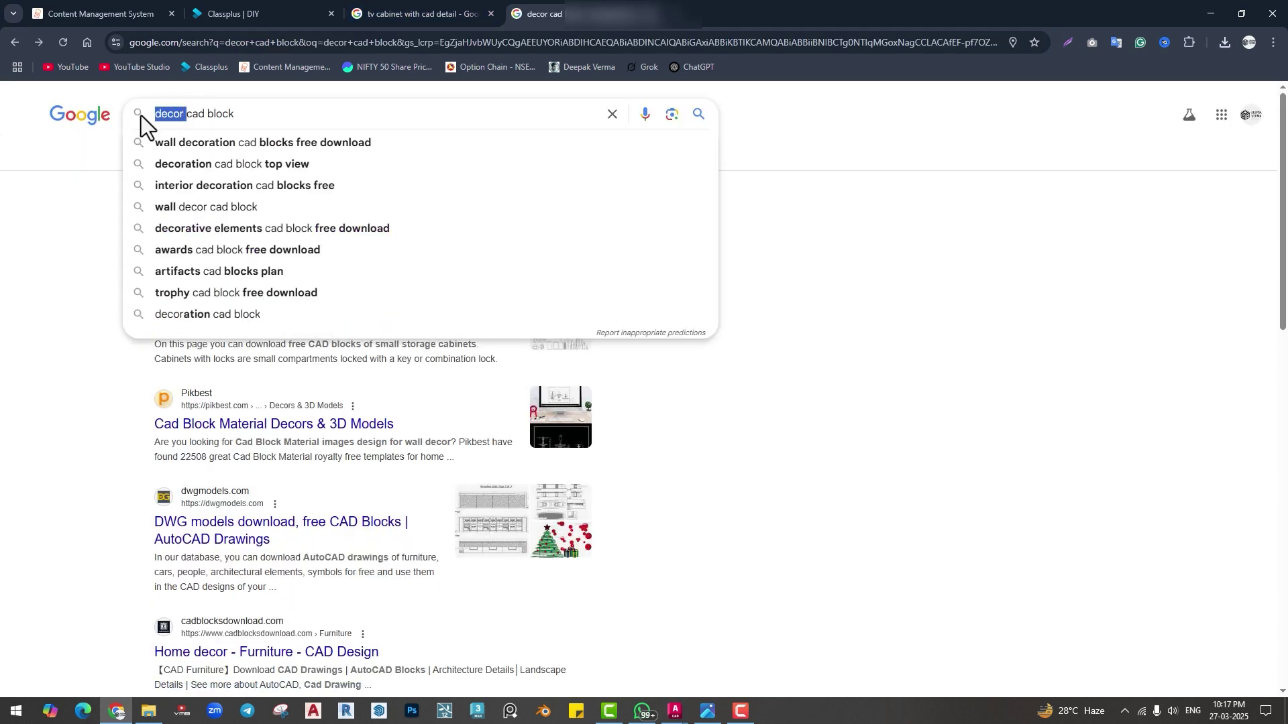
key(BackSpace)
text(swit)
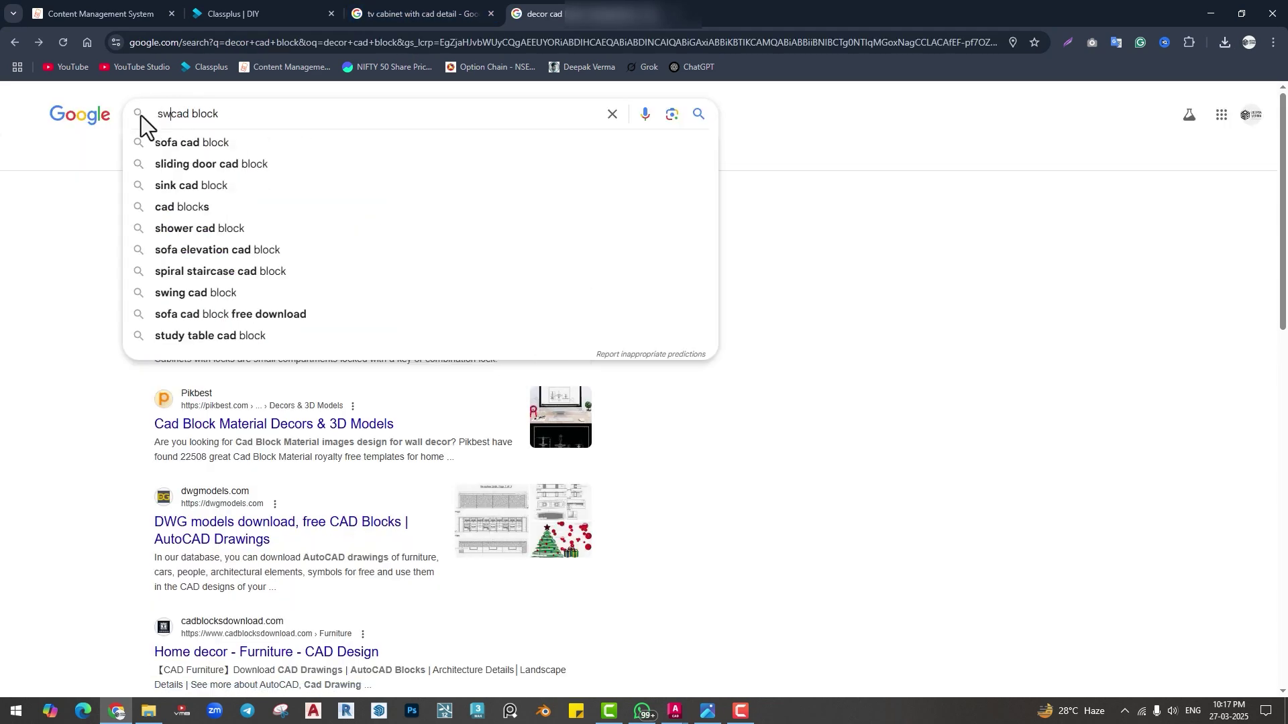
text(ch  board)
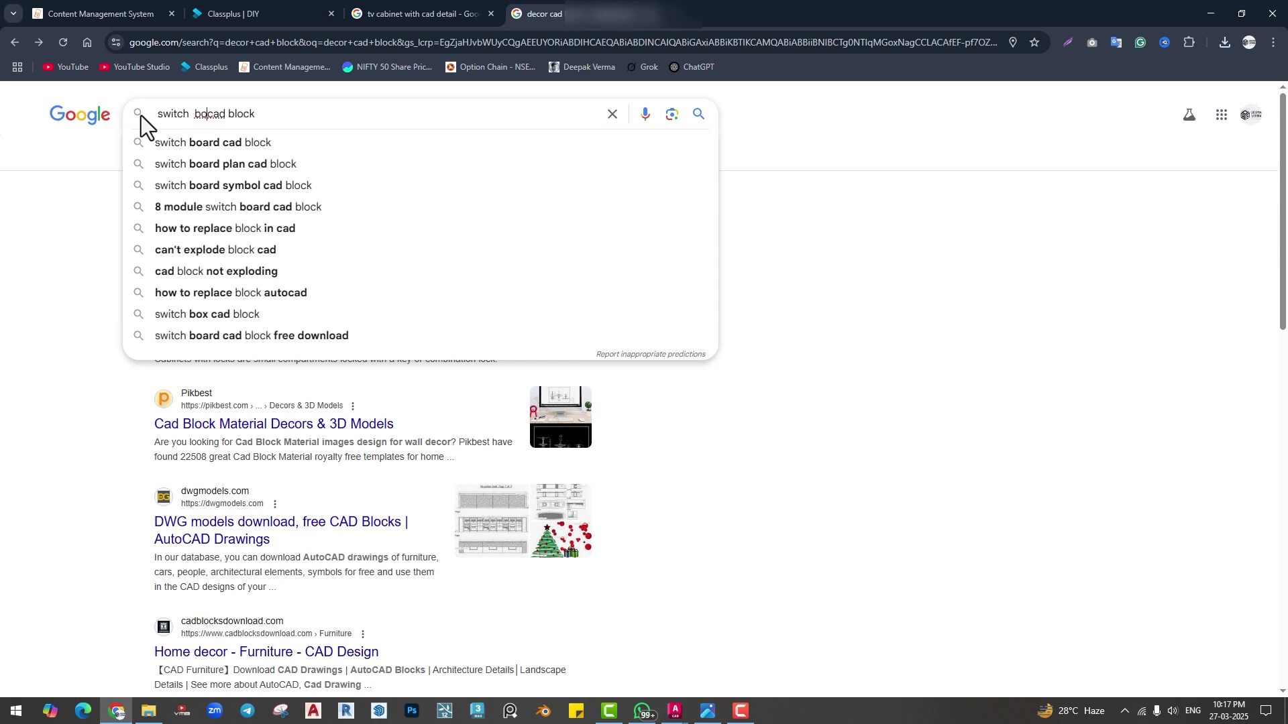
key(Return)
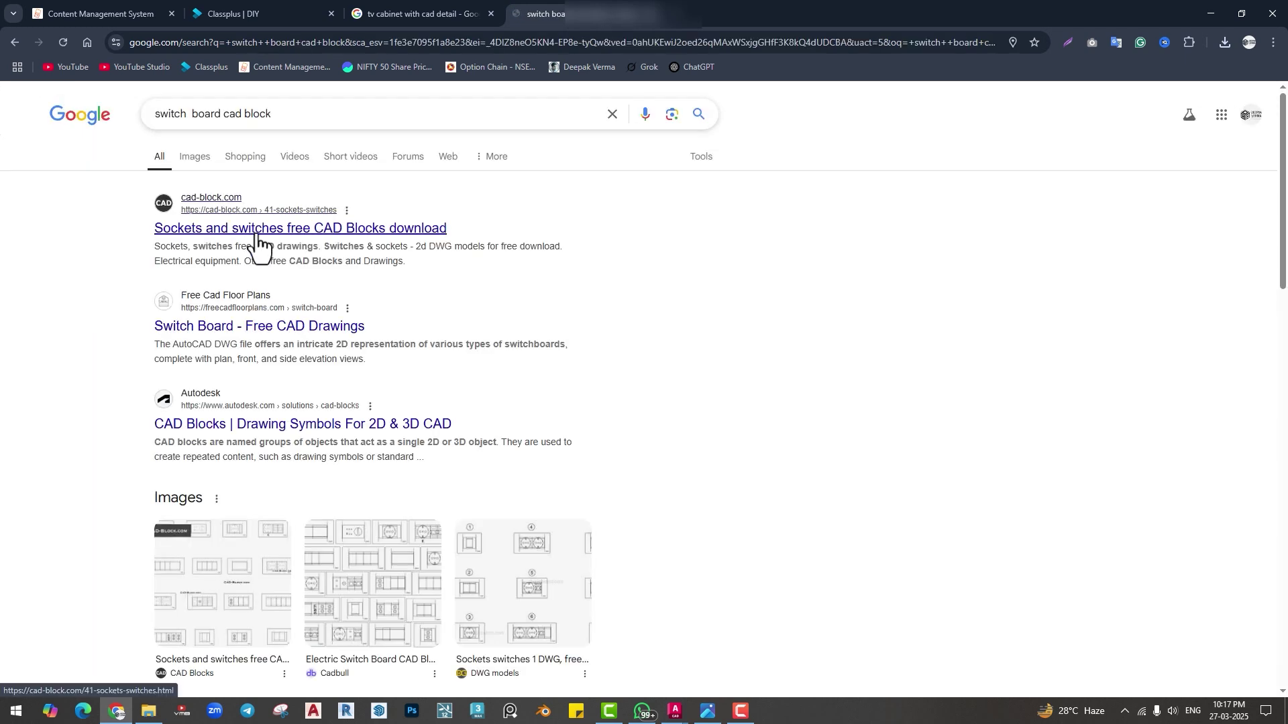
click(549, 241)
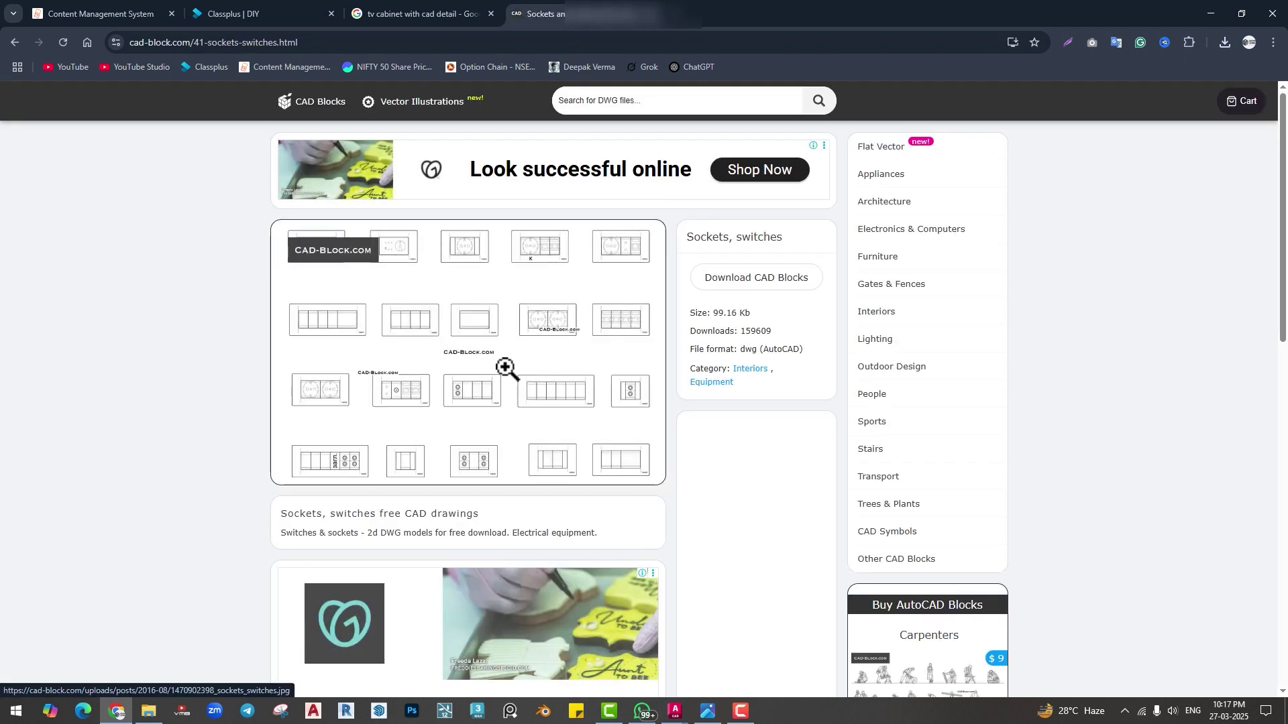
Download the sockets and switches CAD blocks to the Downloads folder as sockets_switches (1) and return to AutoCAD.
click(736, 284)
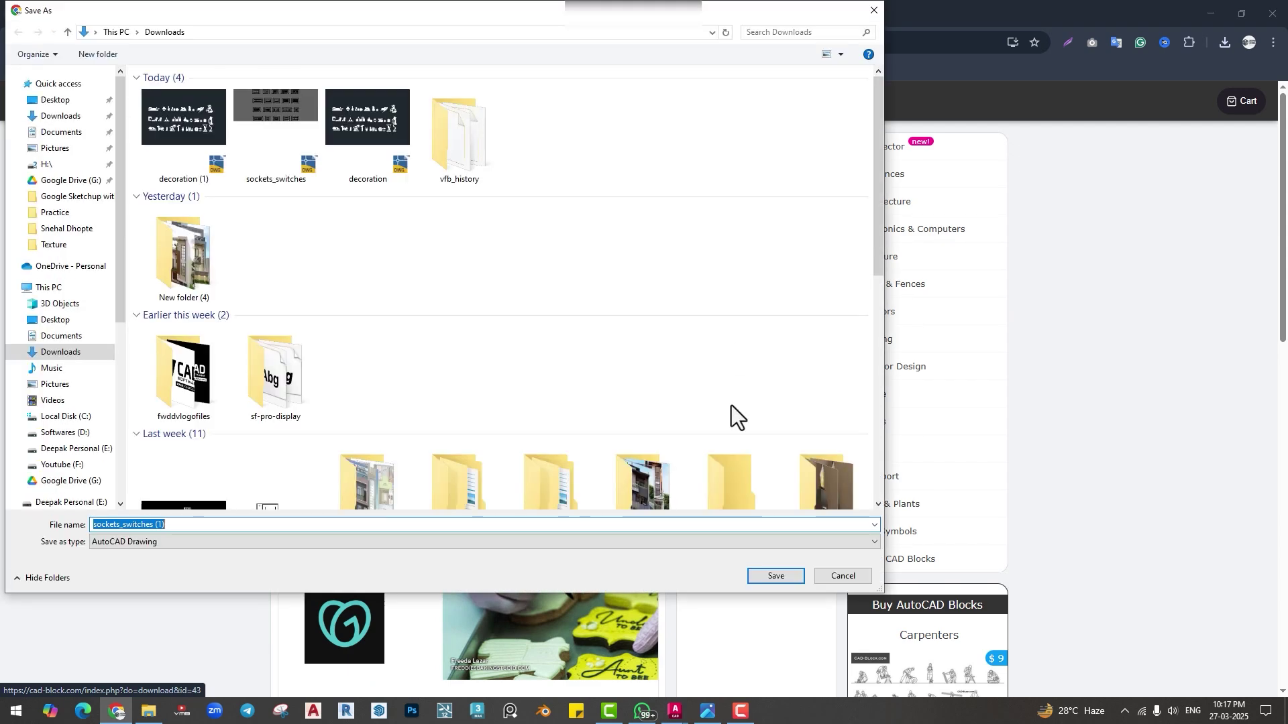
click(776, 571)
click(1211, 14)
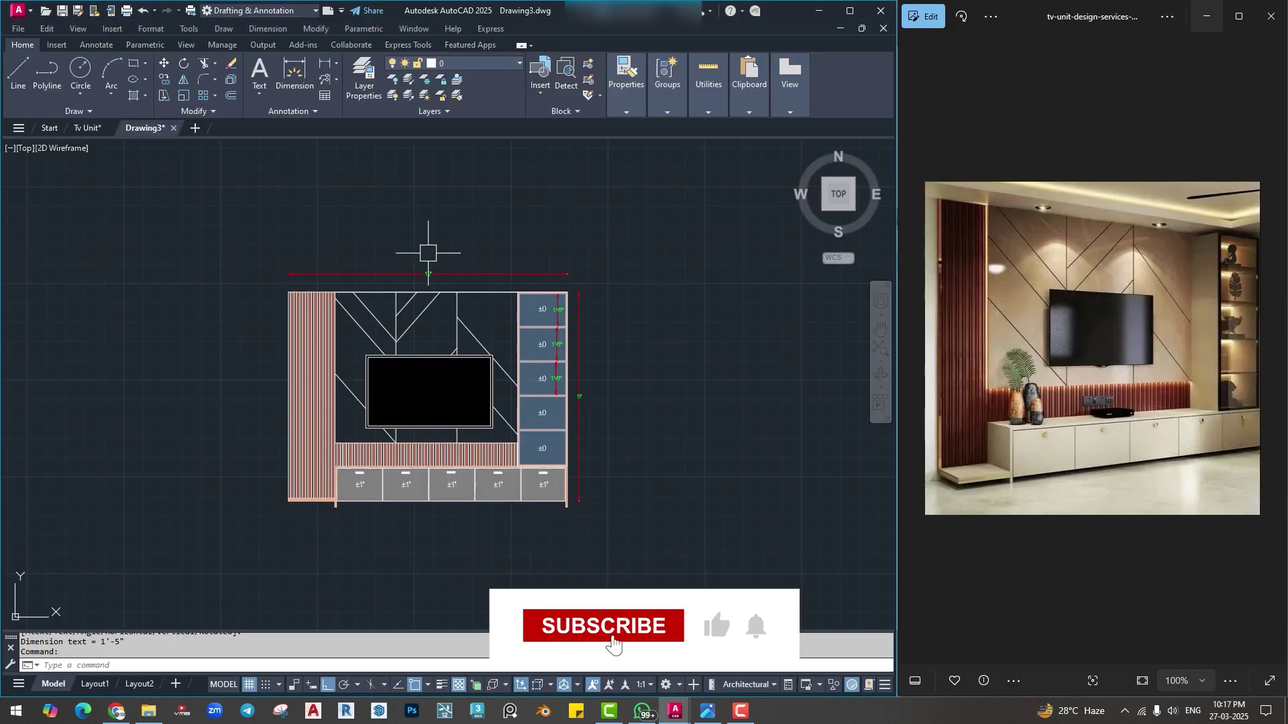
Open the downloaded decoration (1) drawing from the Downloads folder.
click(49, 128)
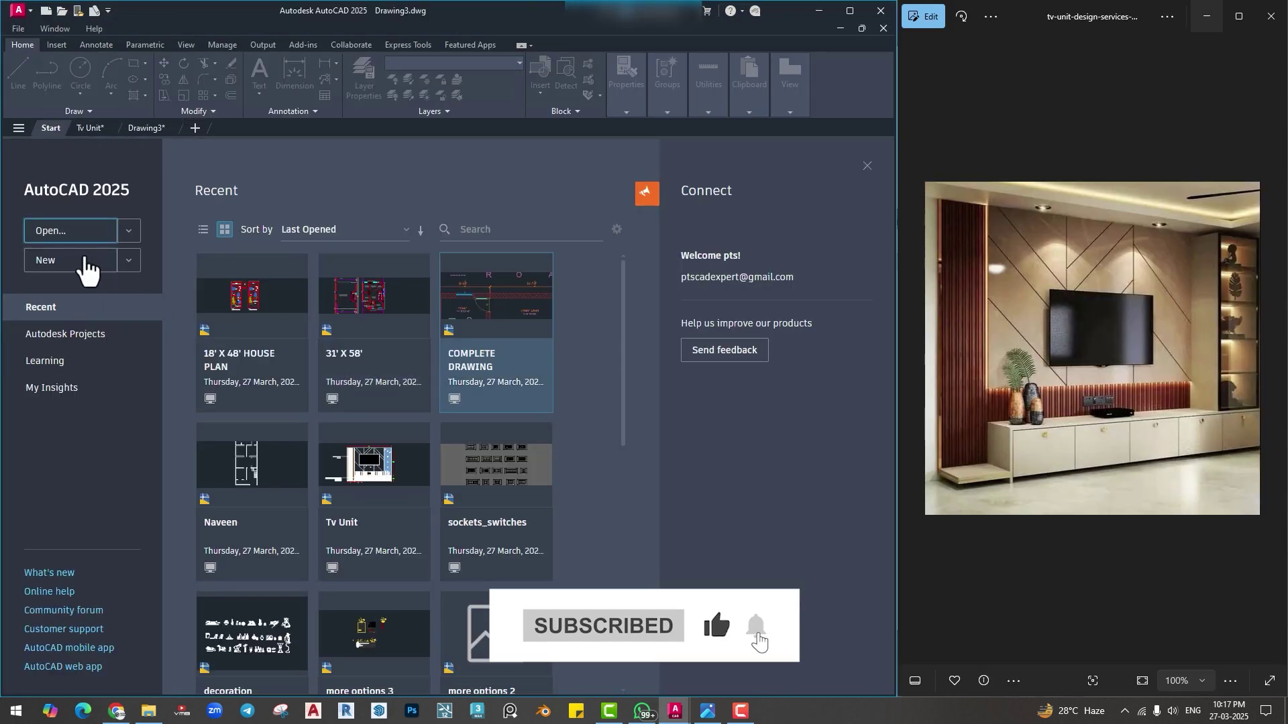
click(70, 235)
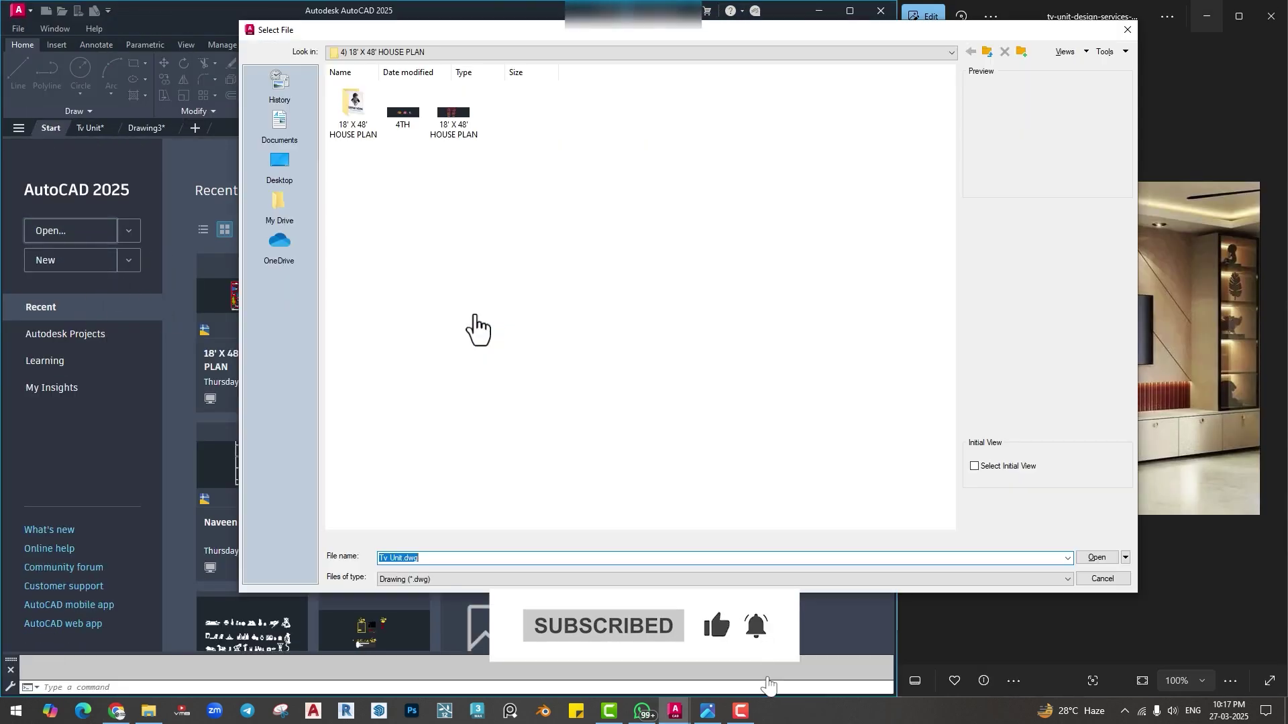
click(271, 171)
double_click(402, 110)
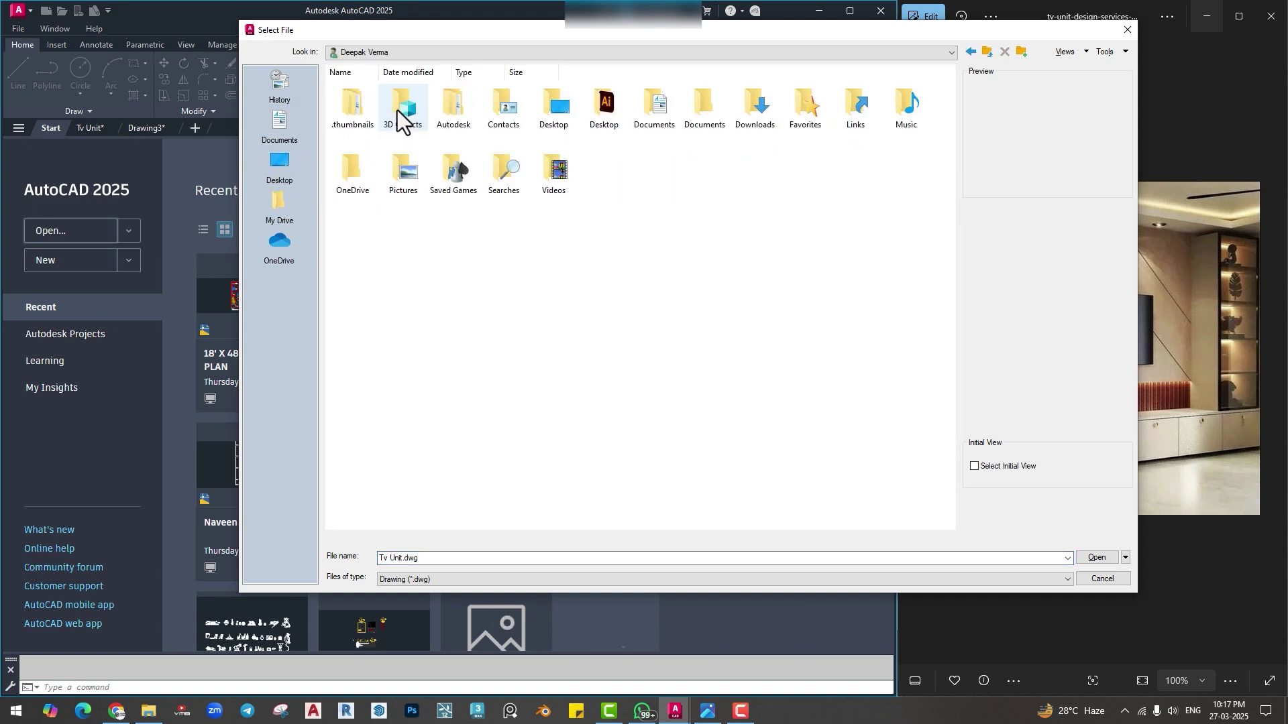
double_click(754, 111)
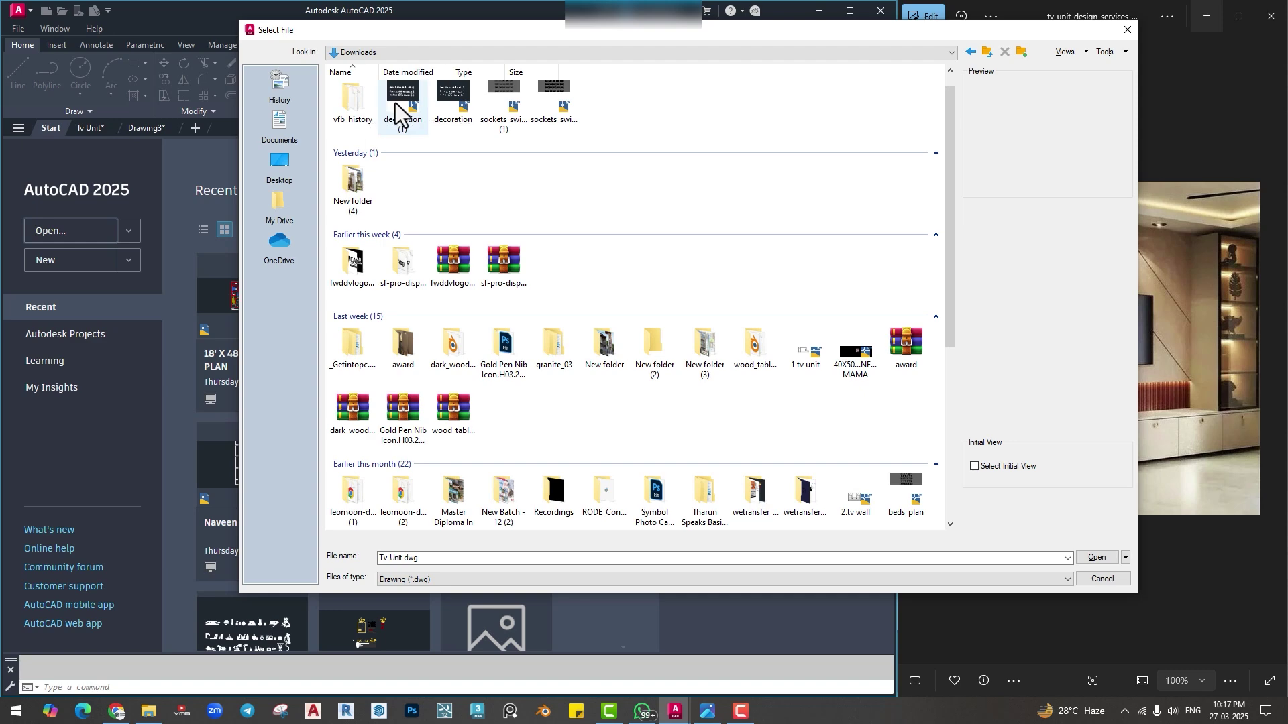
click(429, 111)
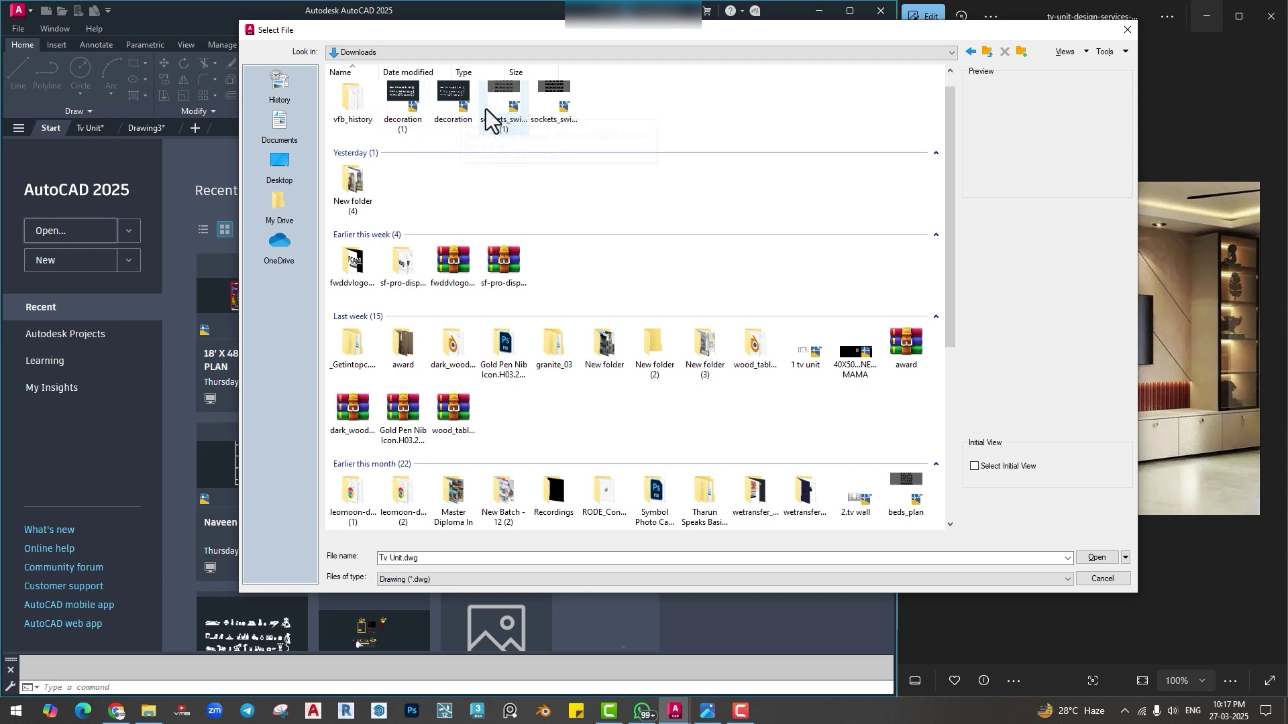
click(1094, 559)
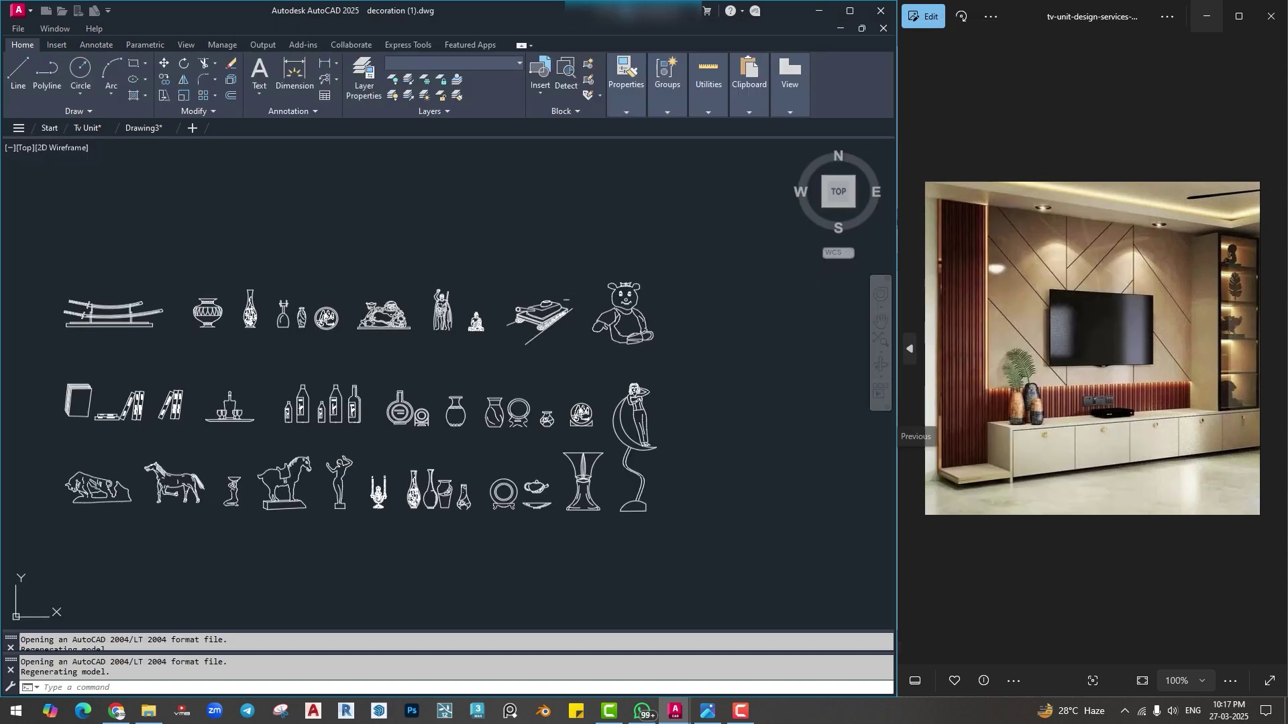
Copy the group of three vases from the decoration drawing and paste it beside the TV unit in Drawing3.
mouse_move(400, 411)
middle_down()
mouse_move(490, 389)
mouse_move(348, 387)
middle_up()
scroll(327, 416, up, 2)
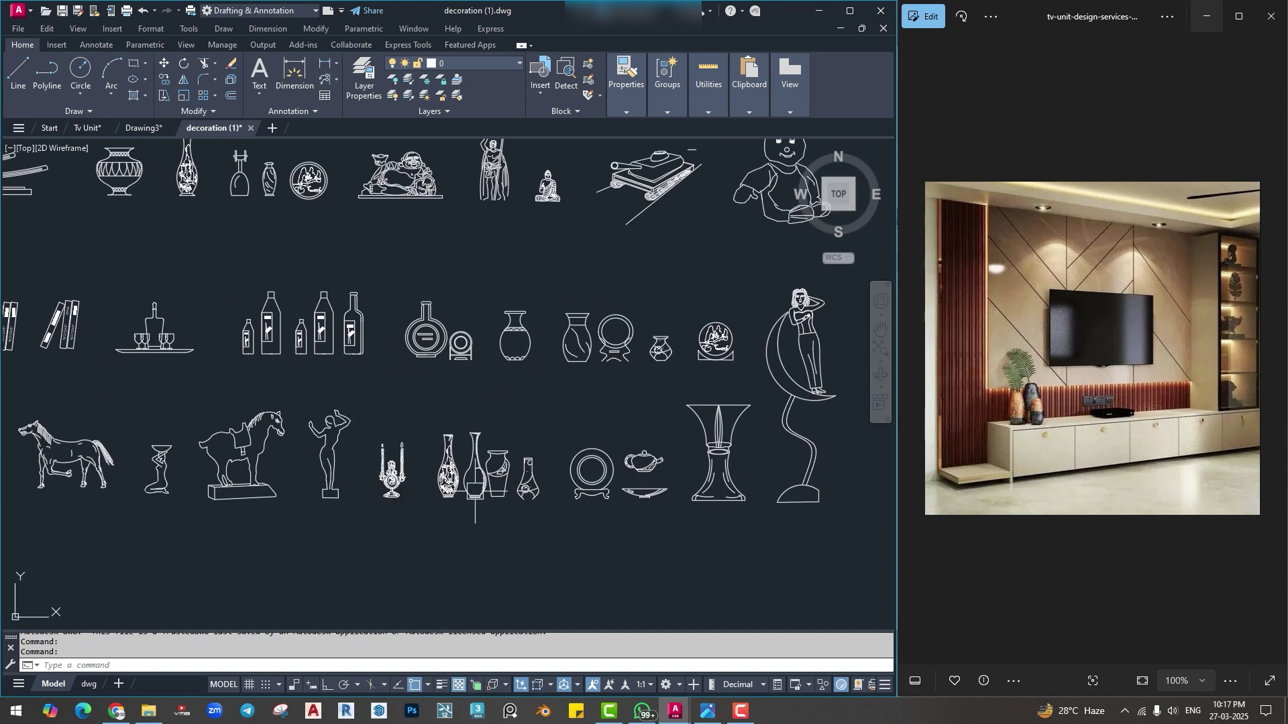
mouse_move(475, 487)
middle_down()
mouse_move(523, 521)
mouse_move(536, 504)
middle_up()
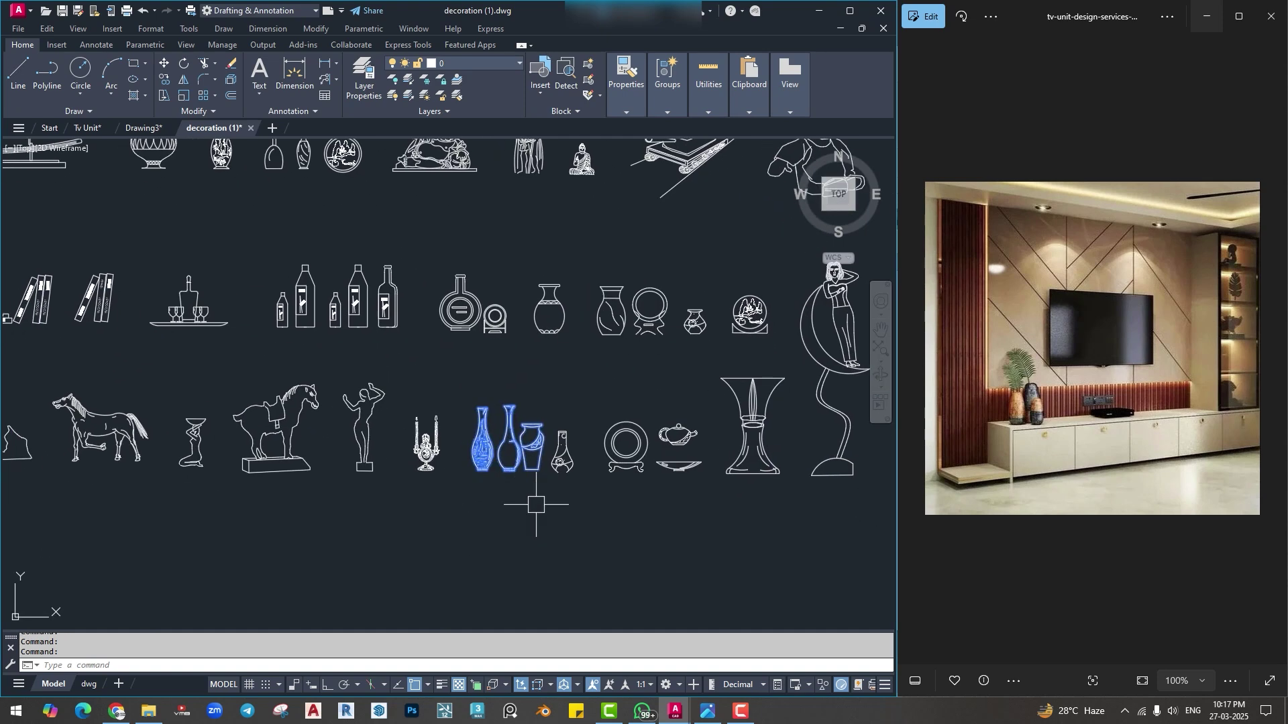
key(ctrl+c)
click(138, 128)
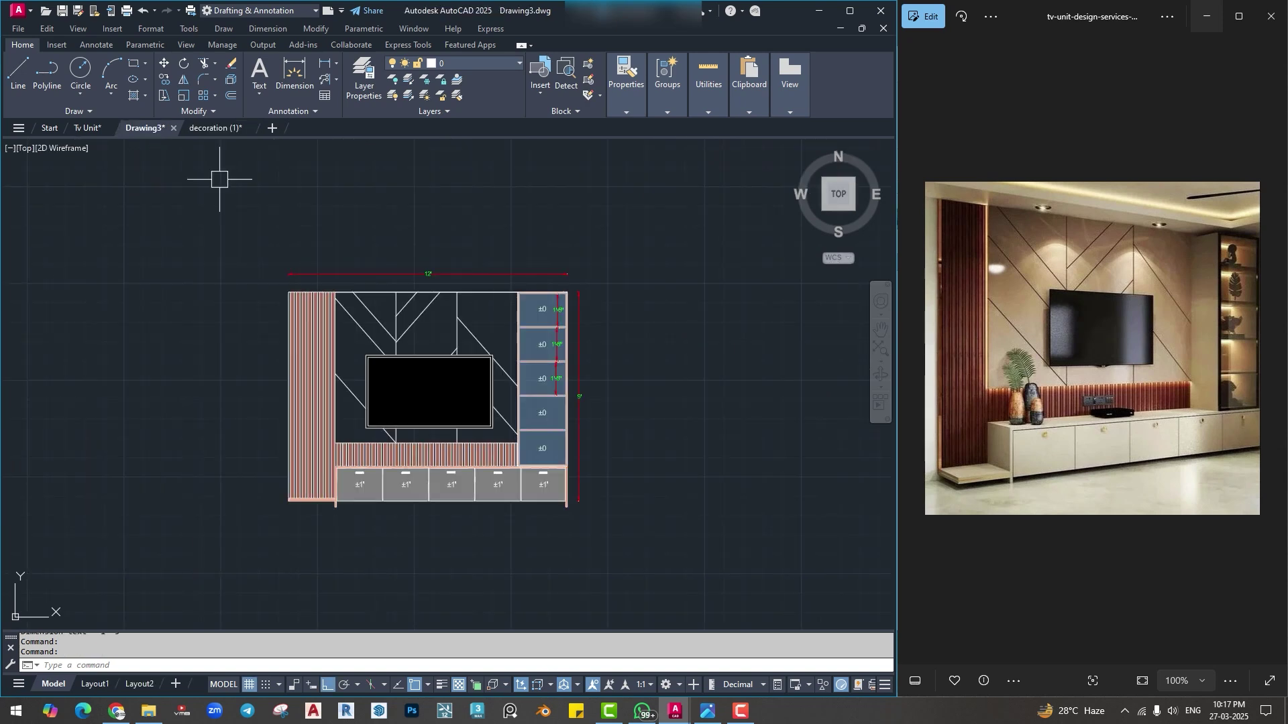
key(ctrl+v)
click(634, 458)
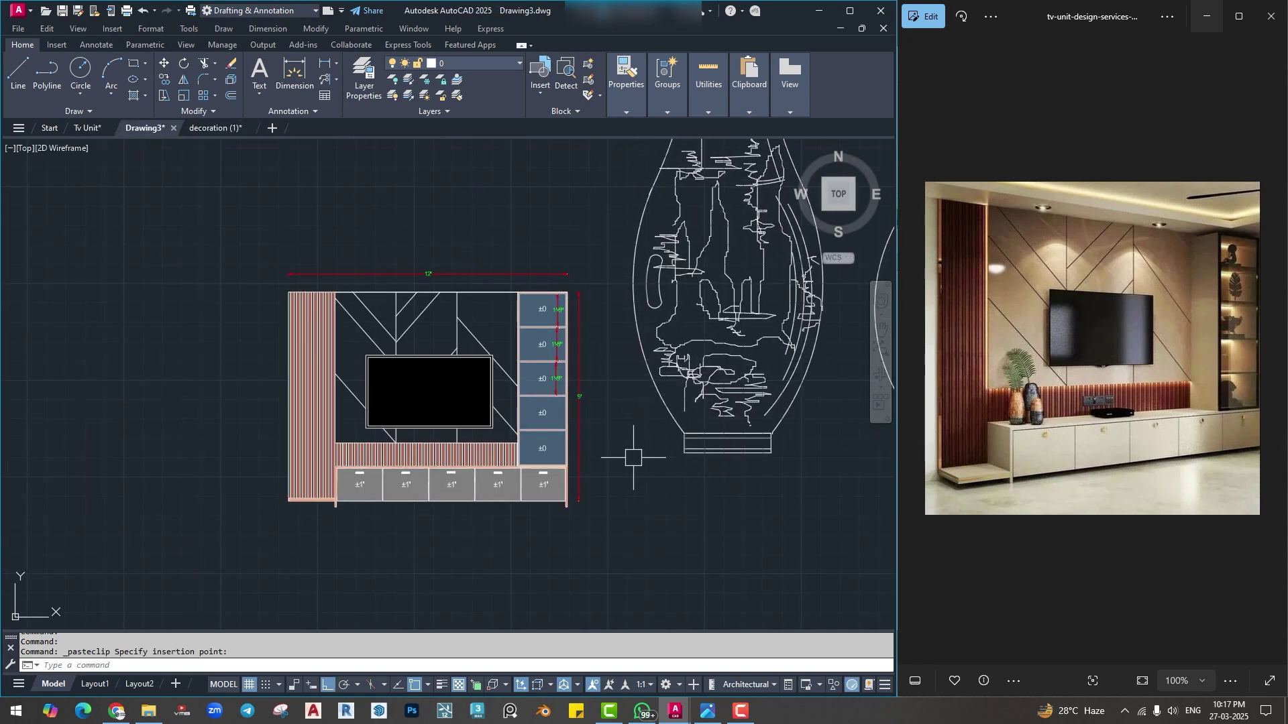
Scale the pasted vase group down from its base to roughly the size of a display shelf compartment.
scroll(604, 436, down, 5)
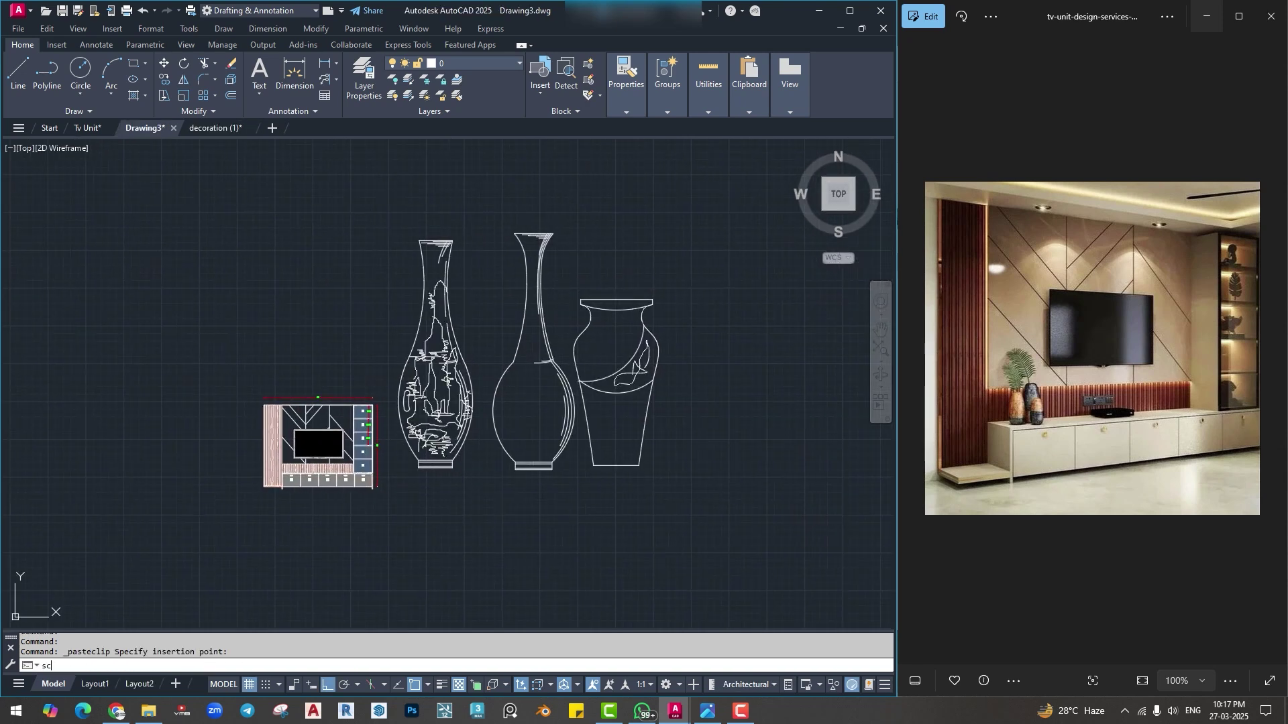
text(sc)
key(Return)
click(401, 410)
key(Return)
click(418, 468)
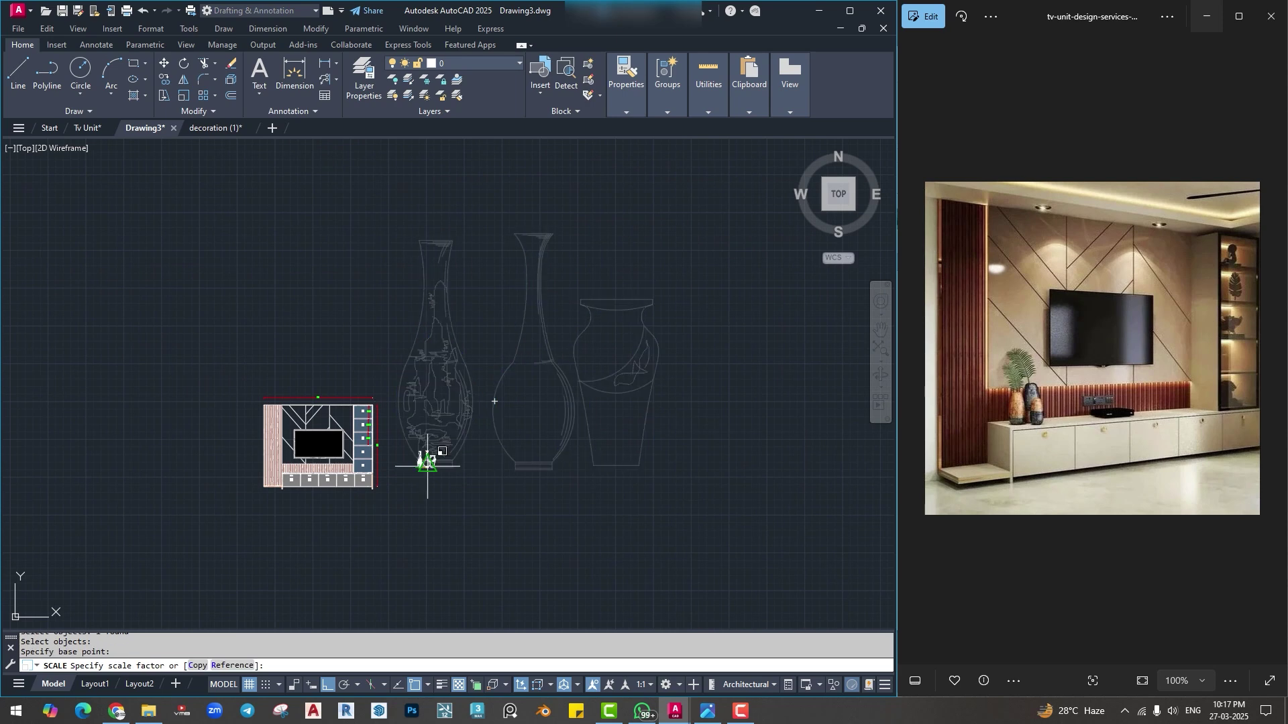
click(431, 461)
Move the vase group by the first vase's base corner onto the floor of the lowest display shelf compartment.
scroll(419, 471, up, 6)
middle_drag(419, 472, 499, 463)
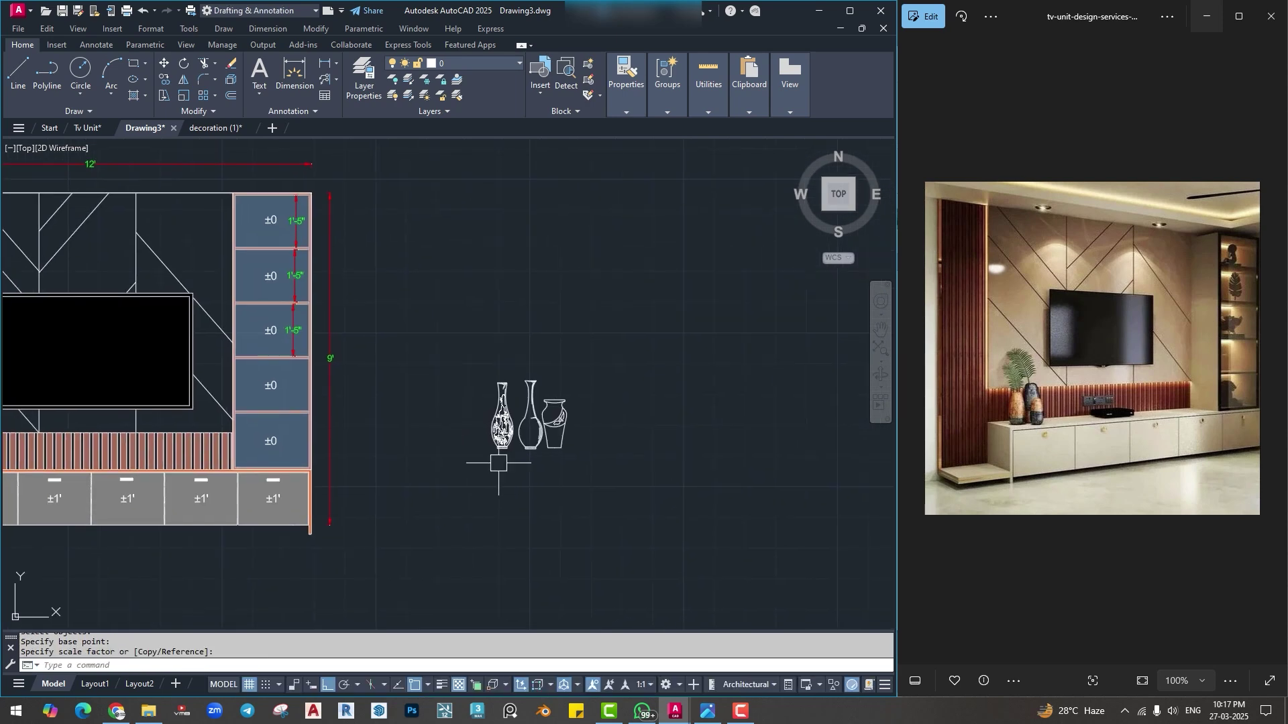
key(Return)
click(505, 422)
key(Return)
scroll(497, 456, up, 8)
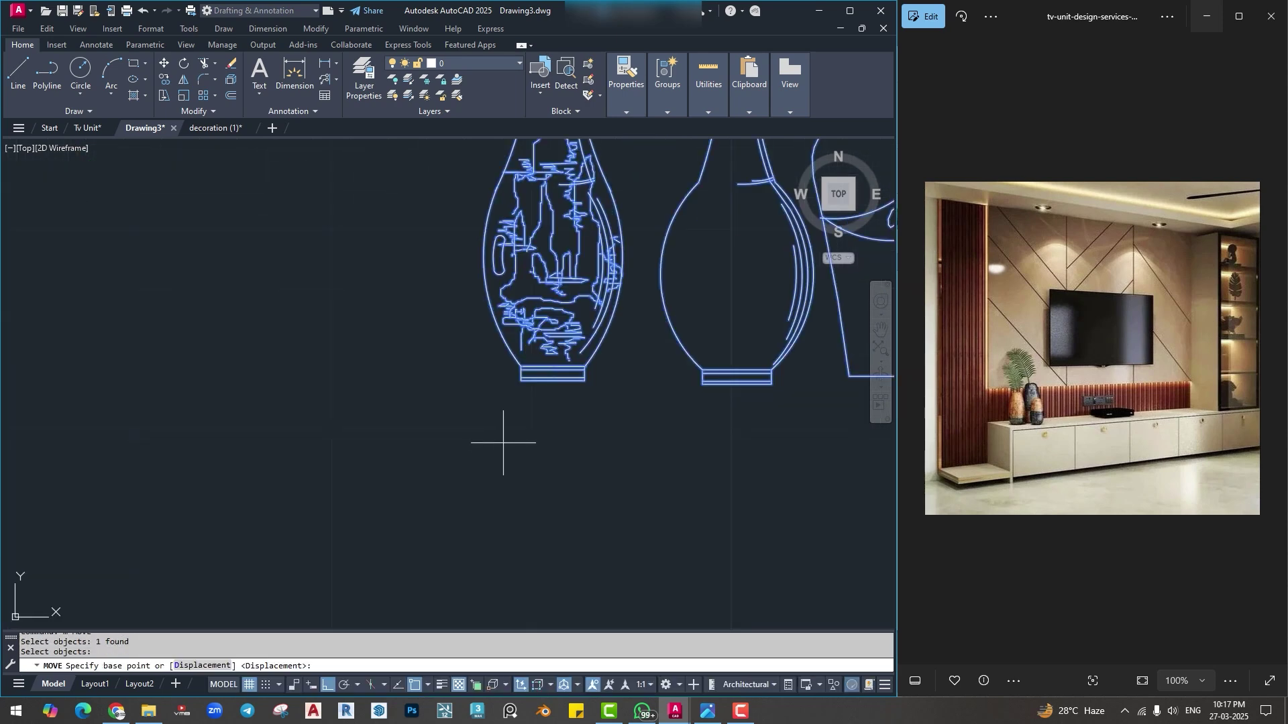
click(521, 381)
scroll(521, 380, down, 6)
scroll(417, 388, up, 2)
scroll(433, 405, up, 5)
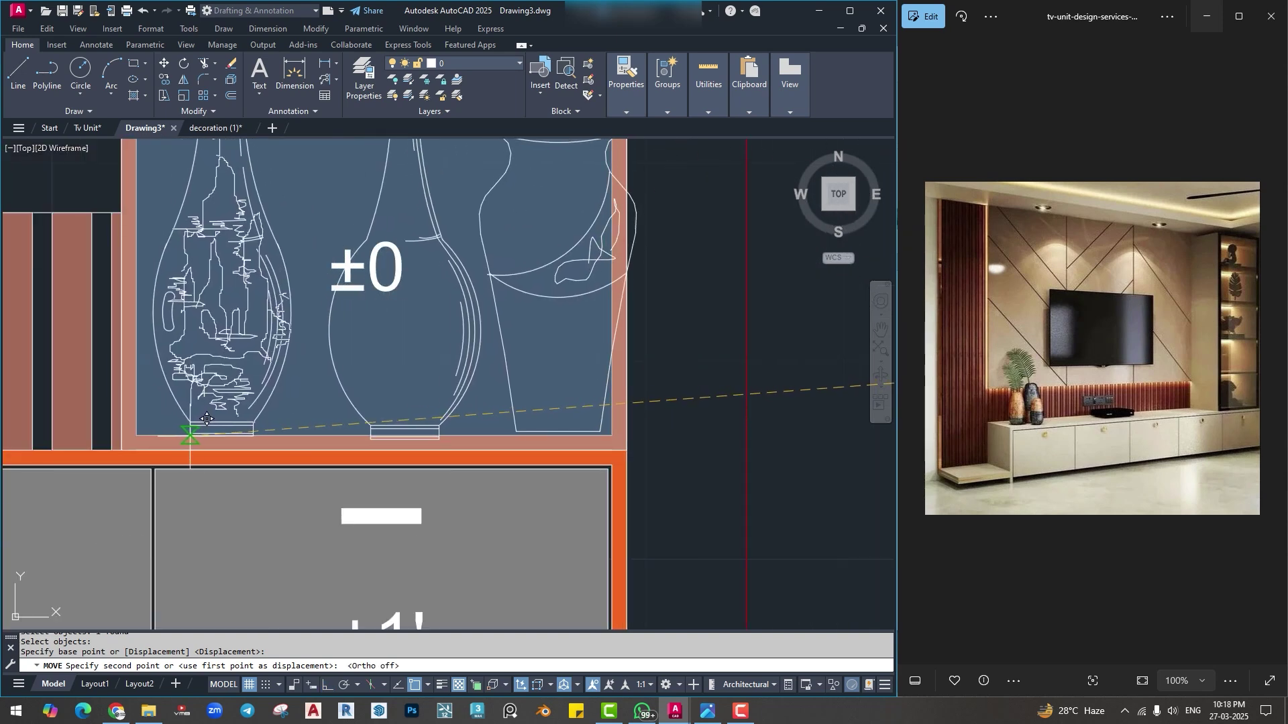
click(206, 418)
Scale the vase group down from its base so all three vases fit inside the lowest shelf compartment.
scroll(373, 485, up, 1)
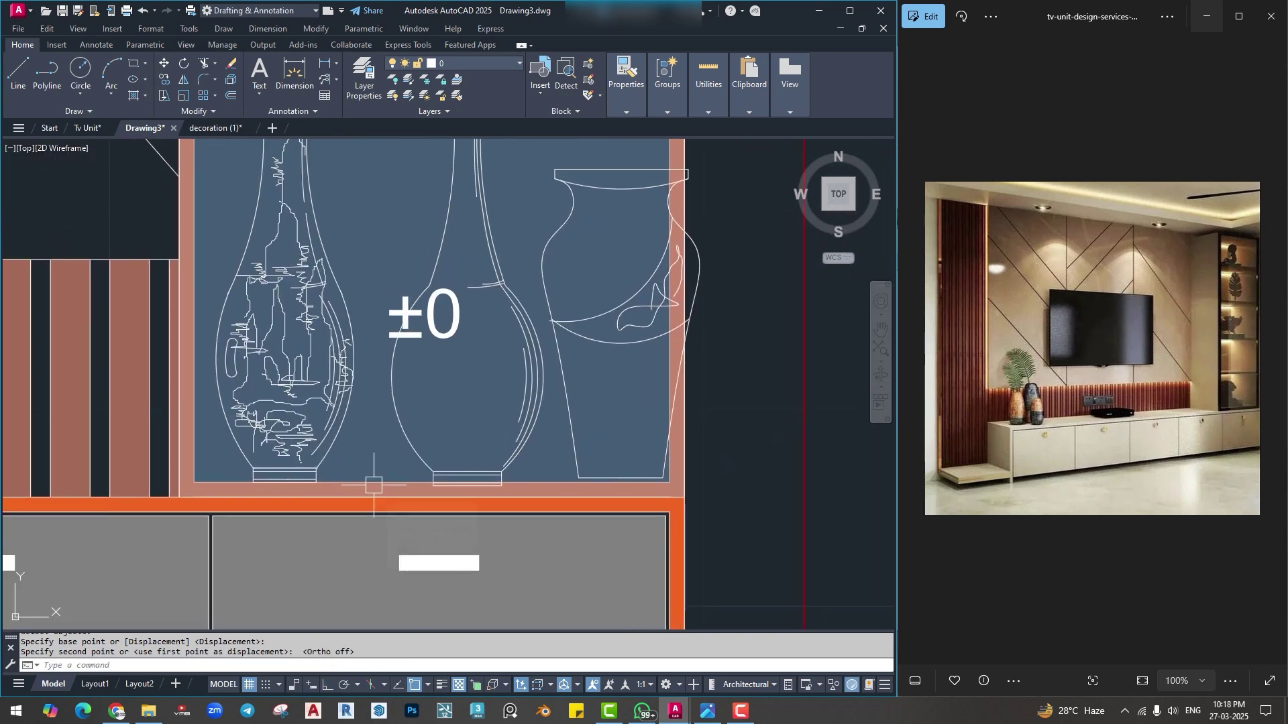
text(sc)
key(space)
click(337, 416)
key(space)
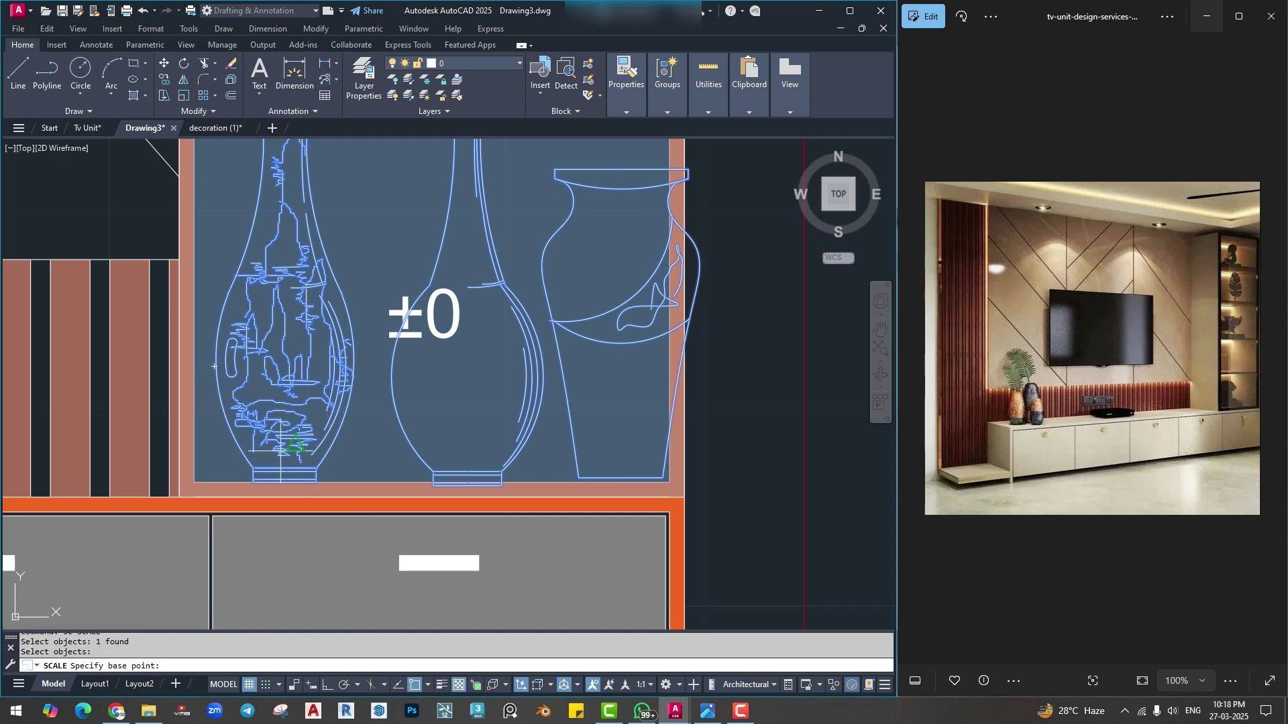
scroll(236, 459, up, 5)
click(295, 546)
scroll(446, 431, down, 8)
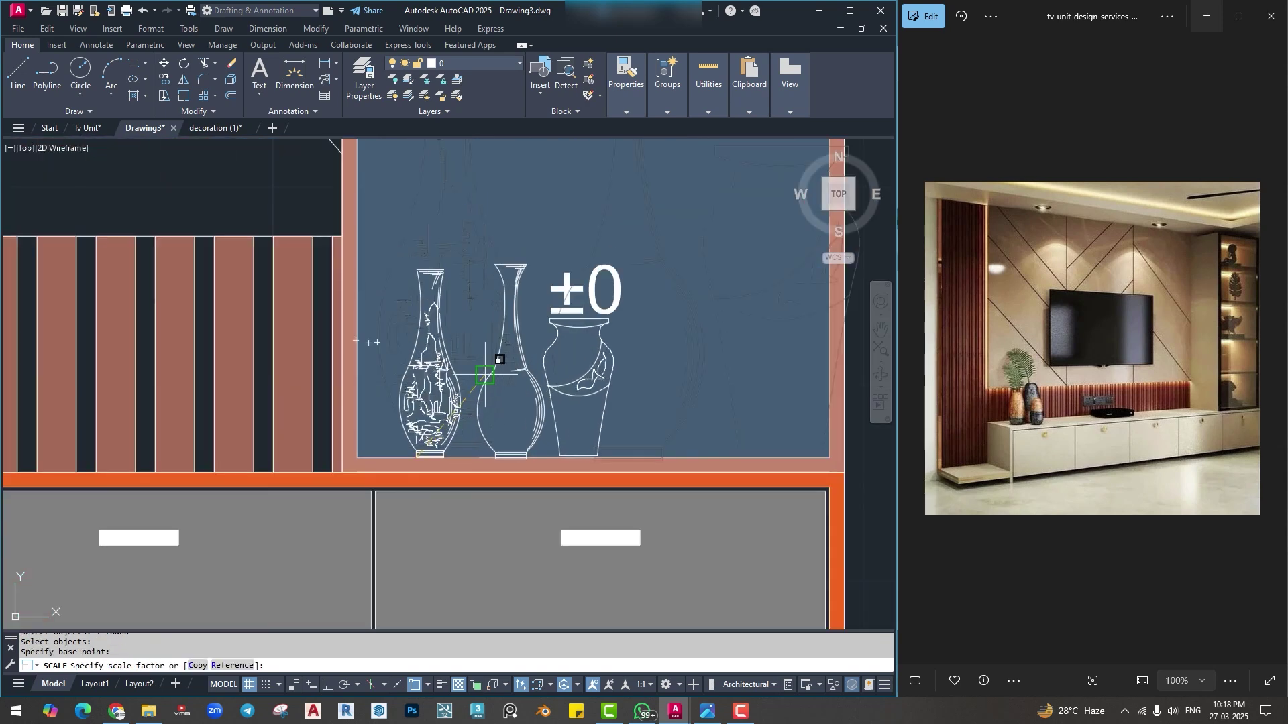
scroll(494, 359, up, 4)
scroll(561, 374, down, 2)
click(444, 439)
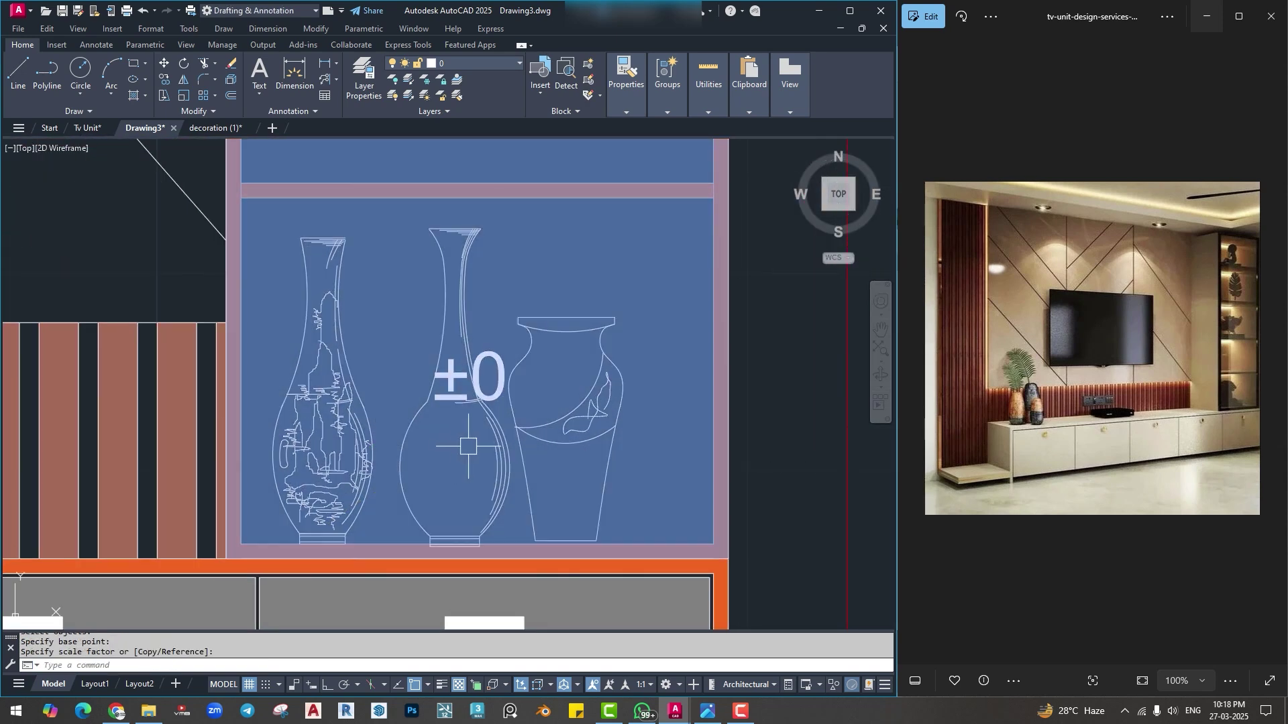
Move the vases horizontally with Ortho on to centre them in the lowest compartment, and delete the ±0 label behind them.
middle_drag(546, 452, 537, 452)
text(m)
key(space)
click(599, 454)
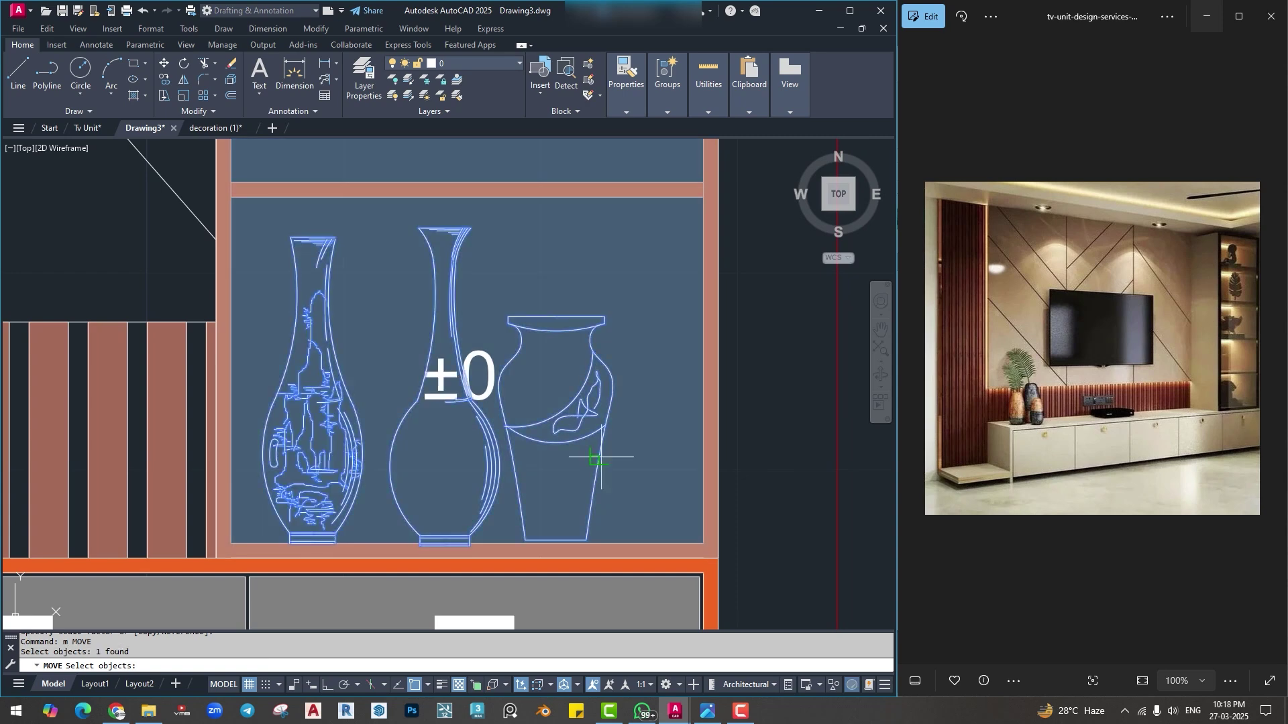
key(space)
click(623, 471)
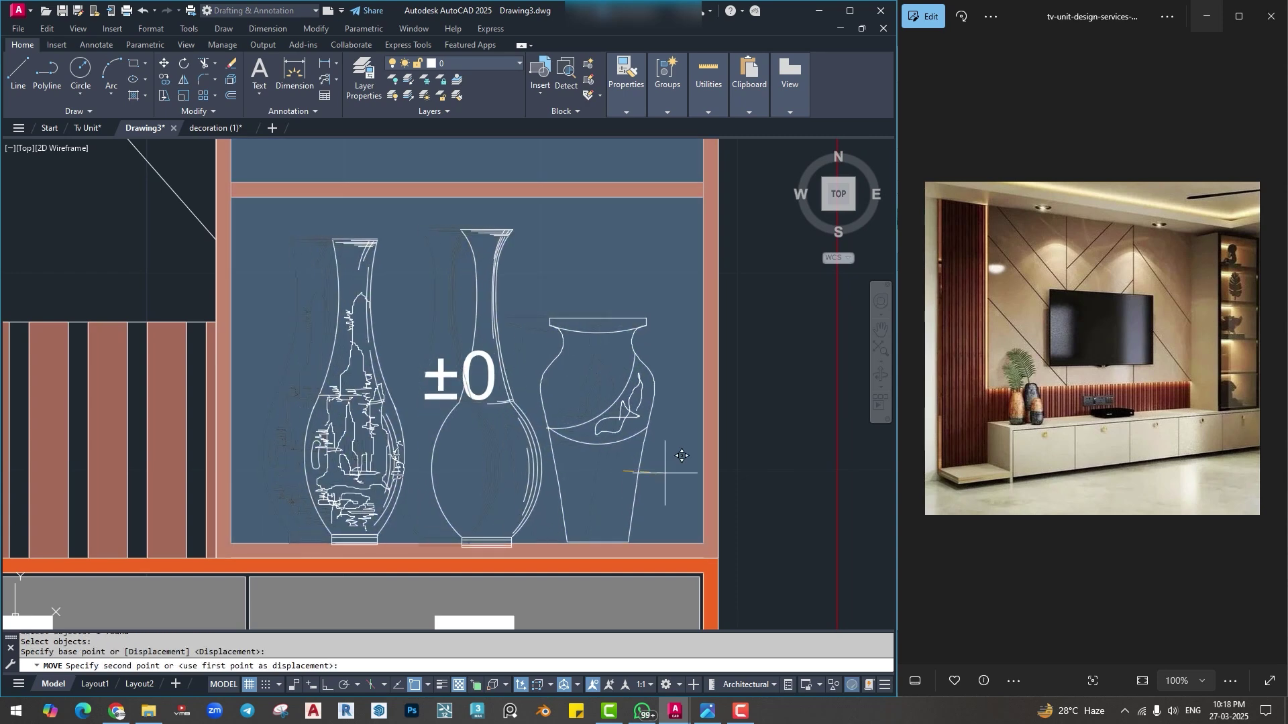
key(F8)
click(661, 456)
scroll(596, 412, down, 4)
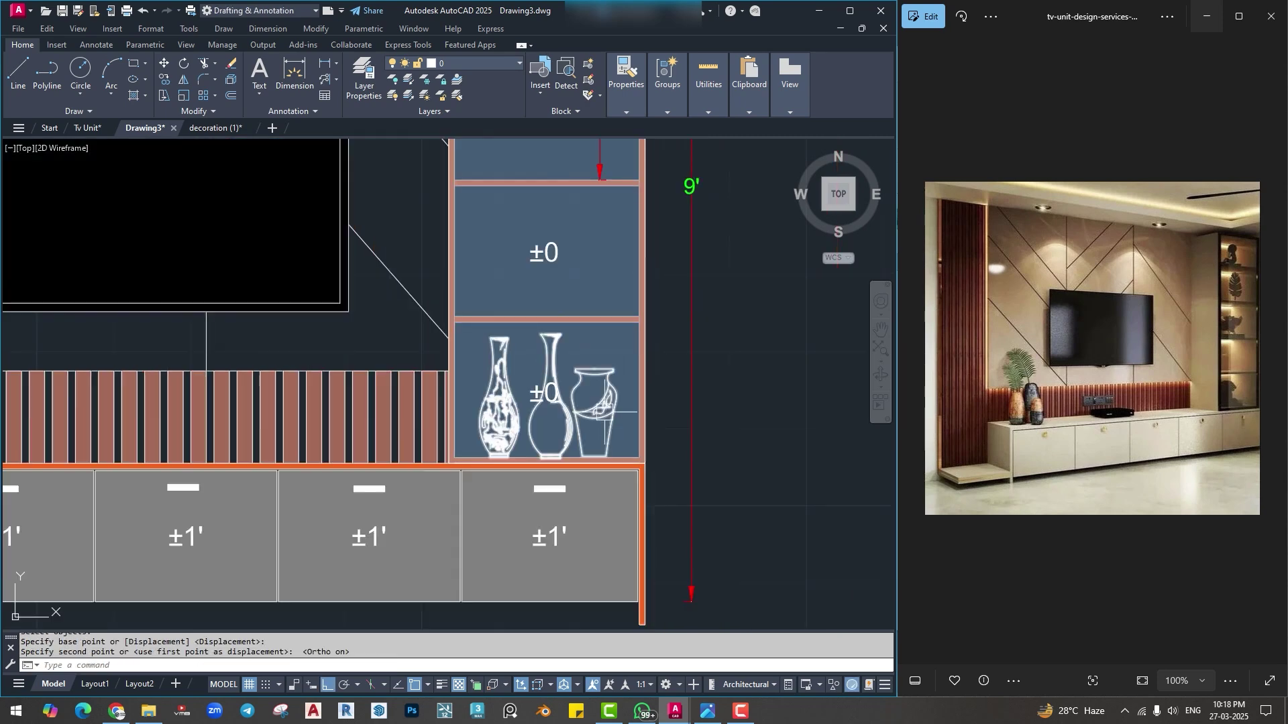
scroll(596, 412, down, 3)
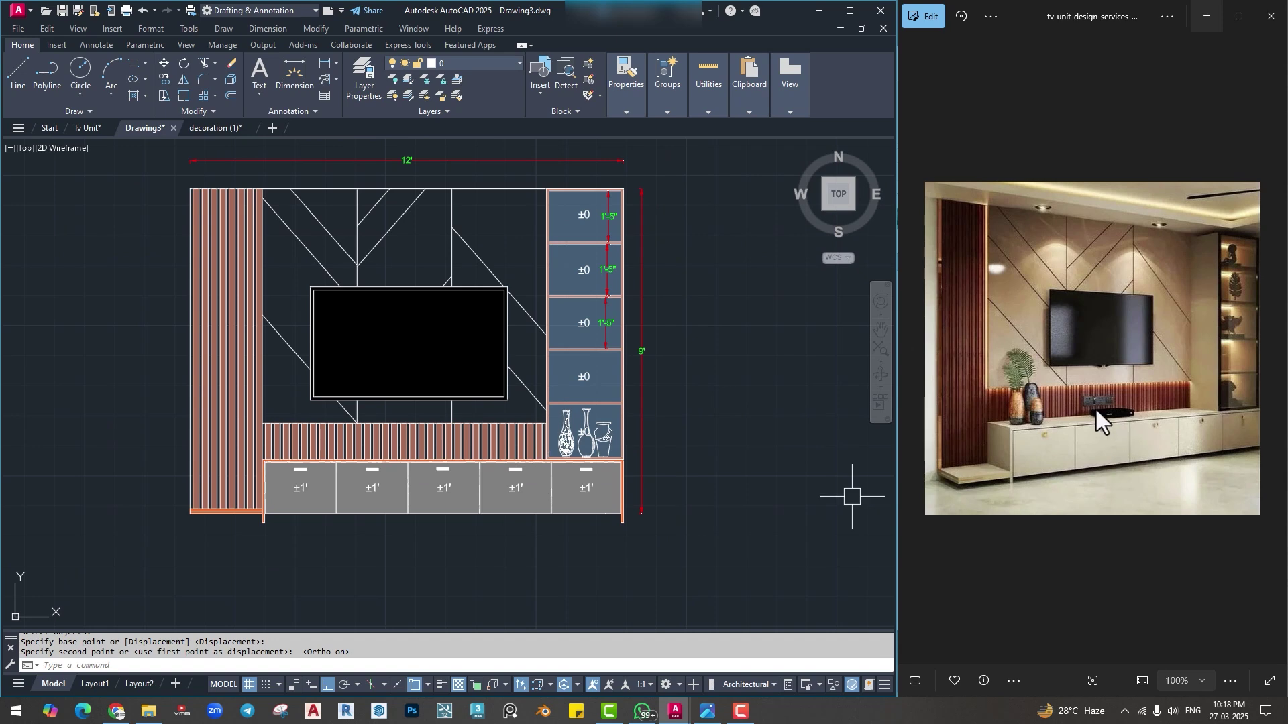
Switch to the Tv Unit drawing and examine its switchboard, glass shelf lines, material notes, depth labels and reference photo.
click(88, 128)
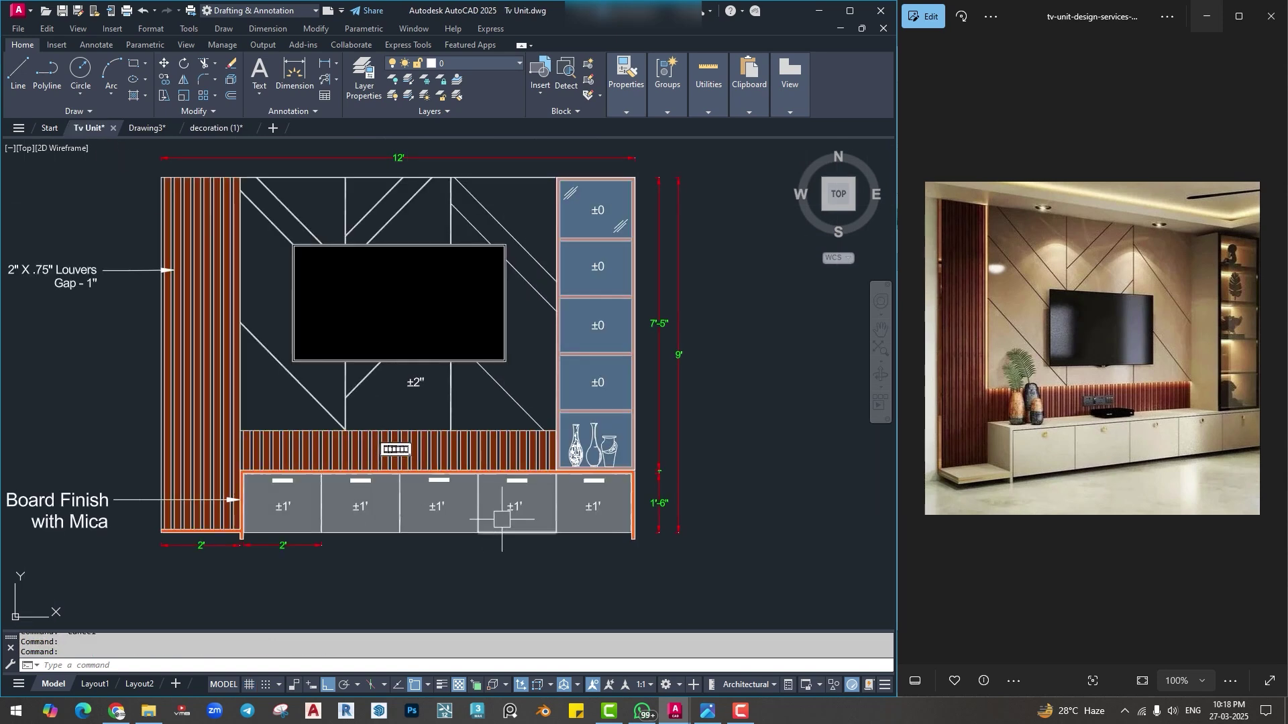
scroll(501, 520, up, 6)
scroll(193, 308, down, 6)
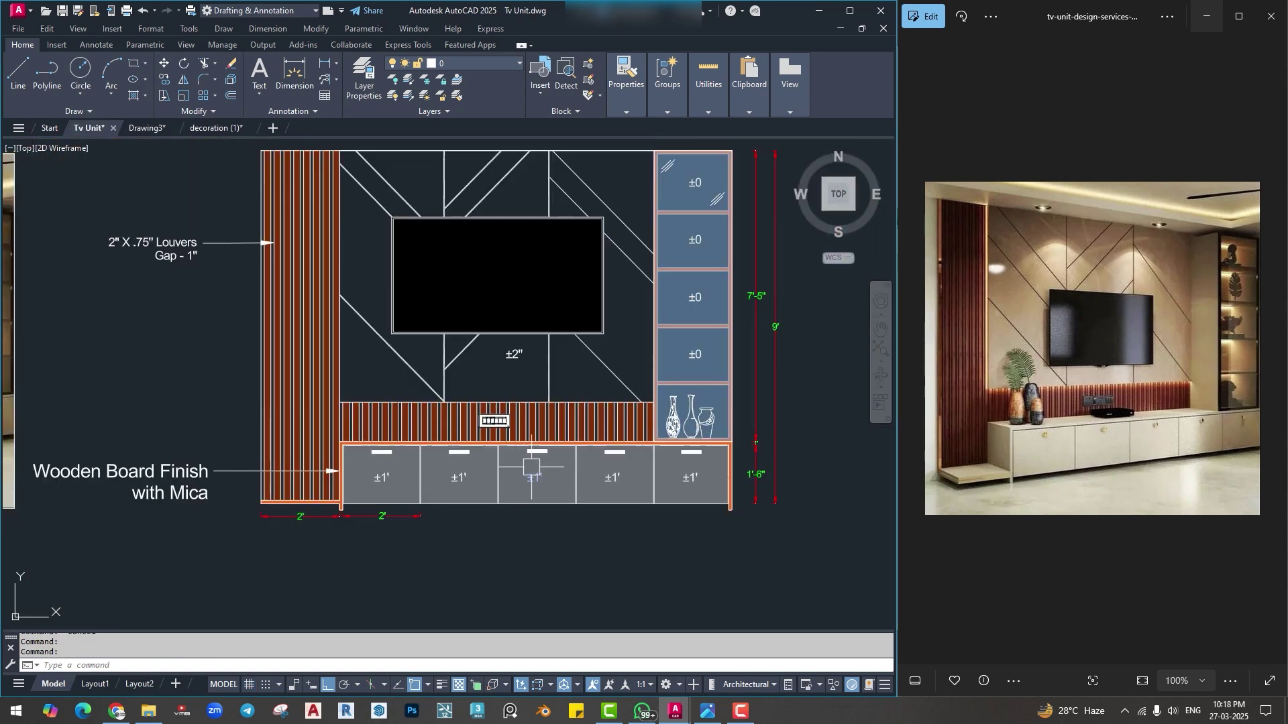
scroll(532, 403, down, 3)
scroll(525, 436, up, 3)
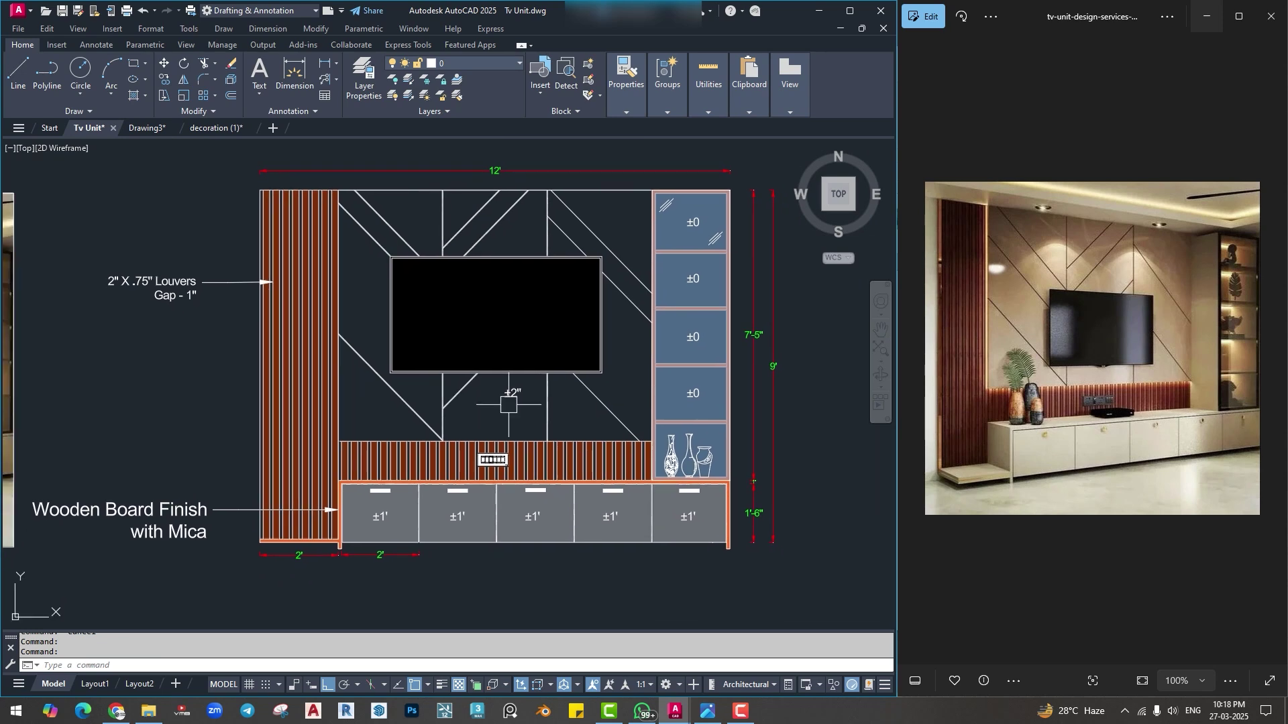
scroll(632, 279, up, 10)
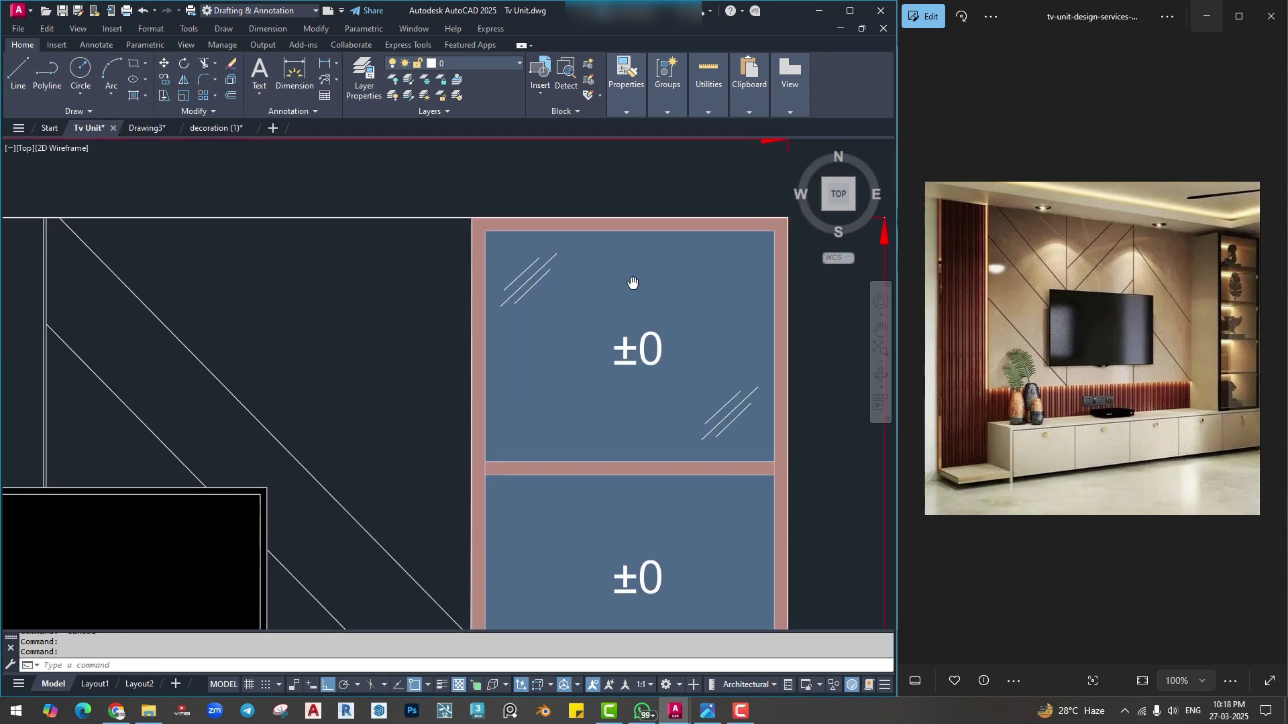
scroll(537, 322, down, 8)
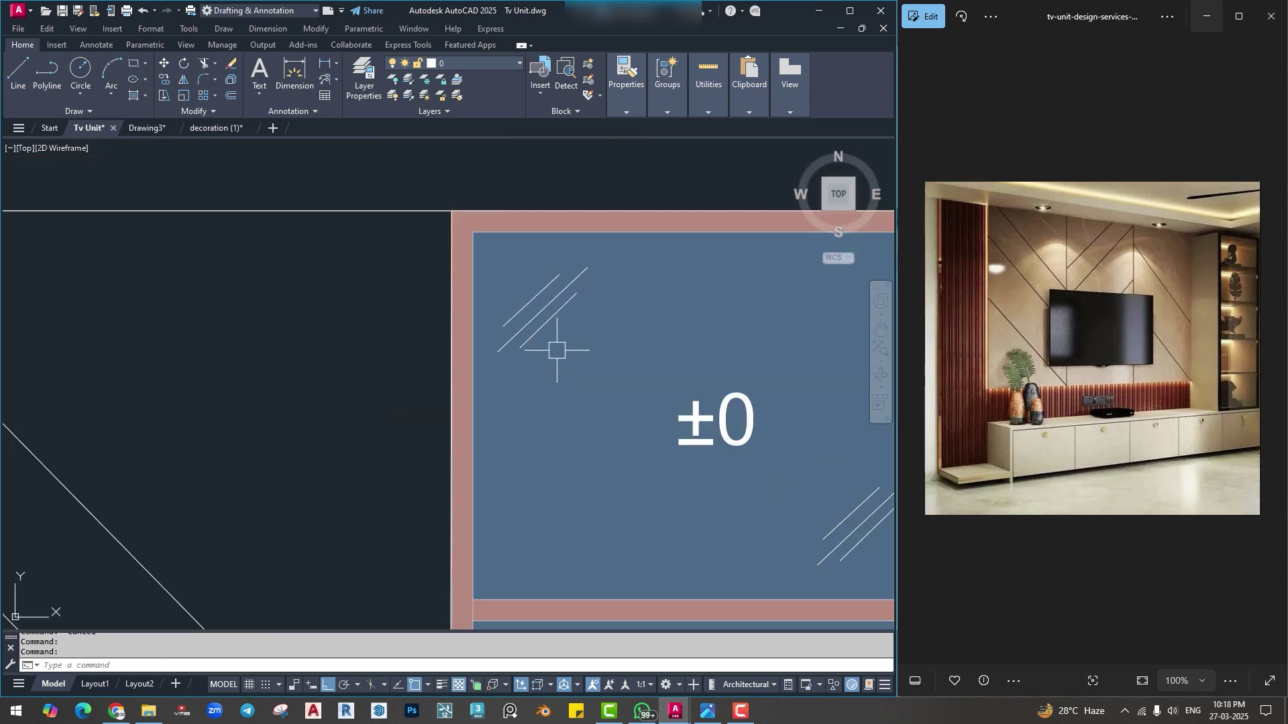
middle_drag(421, 534, 512, 389)
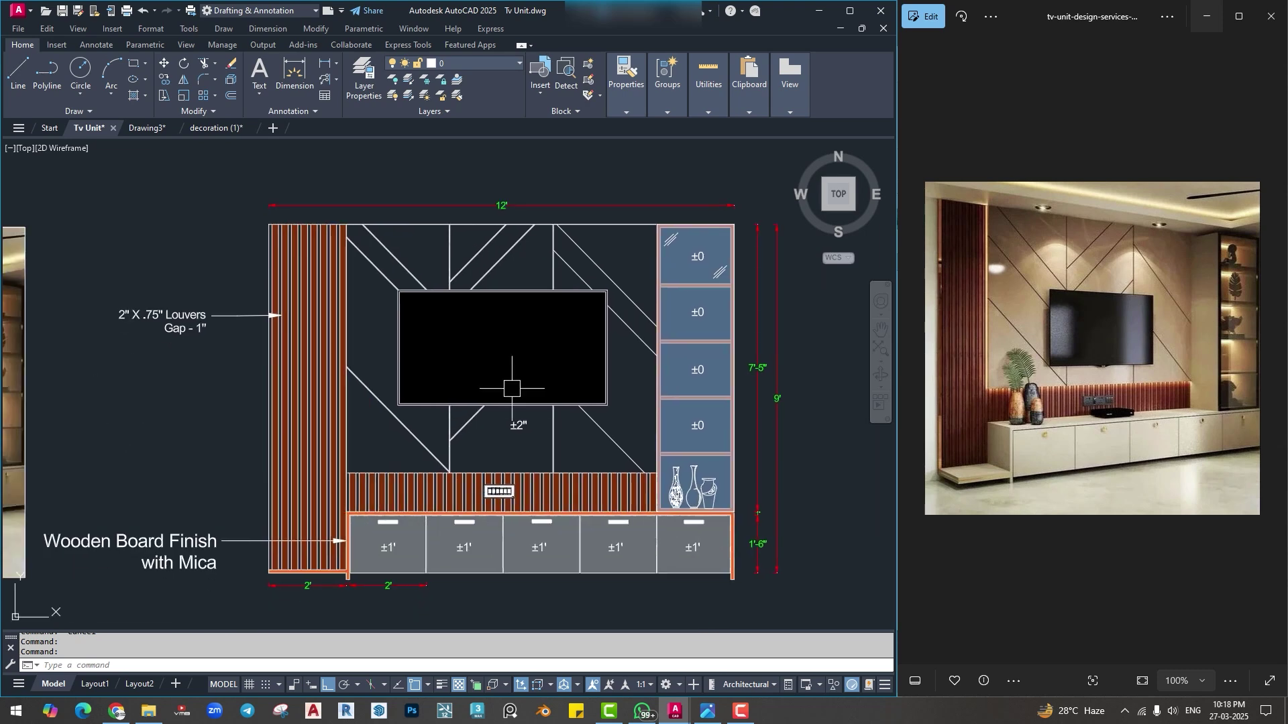
middle_drag(363, 407, 431, 423)
scroll(443, 278, down, 3)
scroll(201, 322, up, 3)
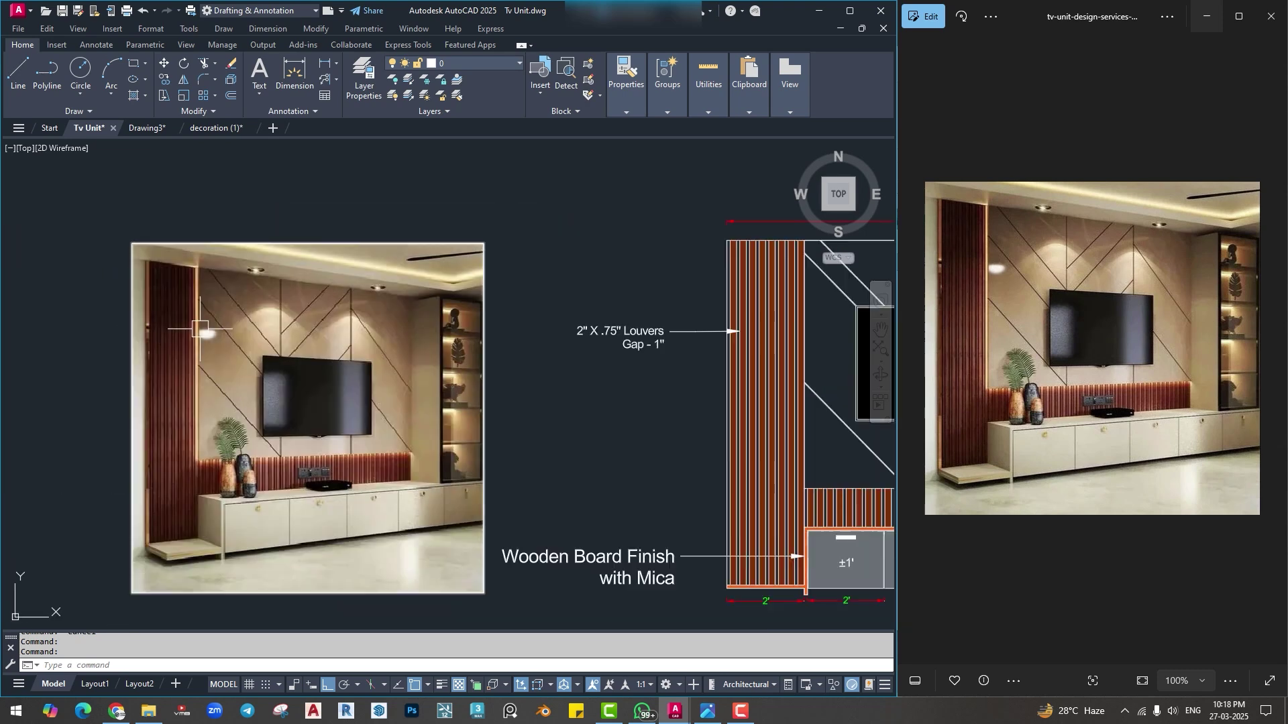
middle_drag(615, 326, 542, 311)
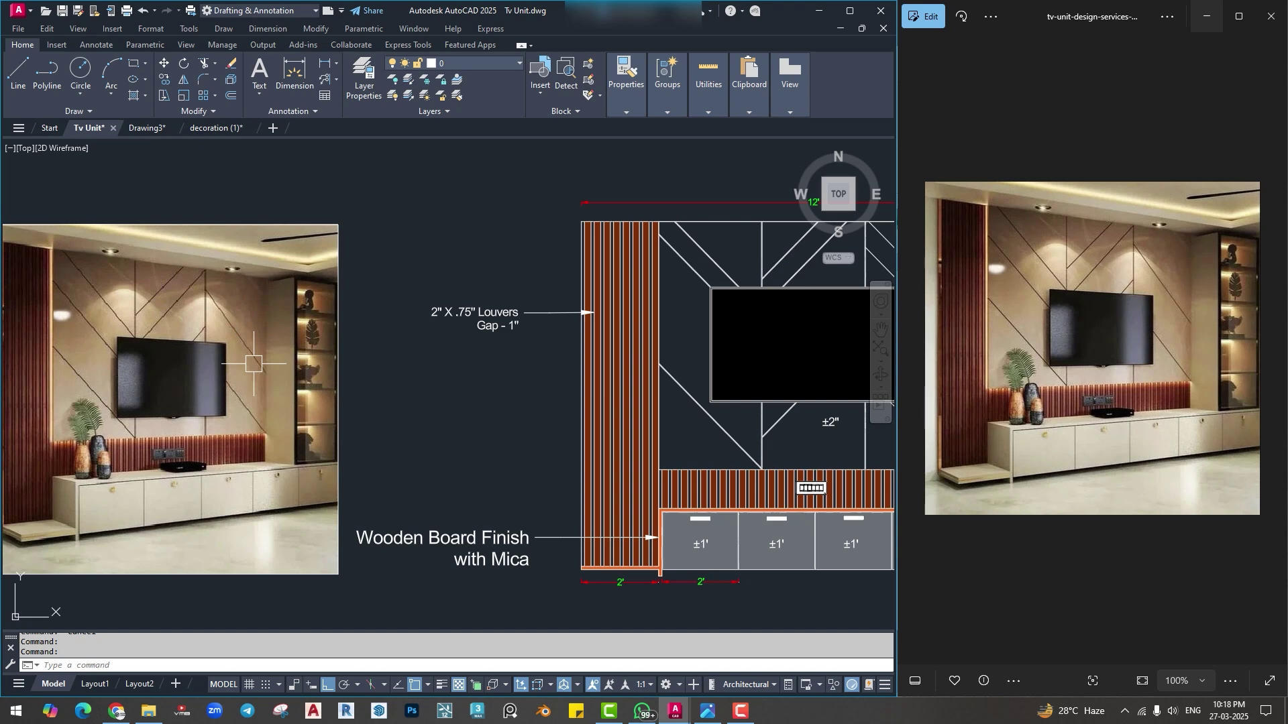
scroll(437, 485, down, 2)
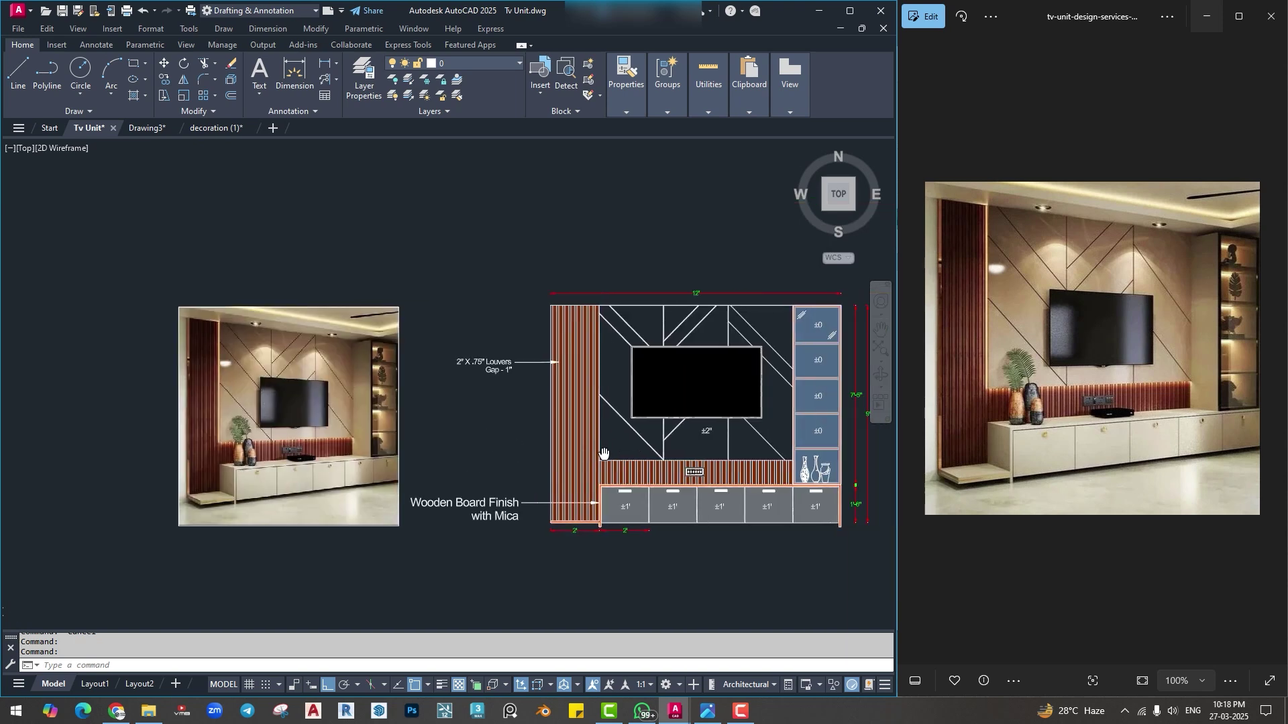
scroll(448, 437, up, 2)
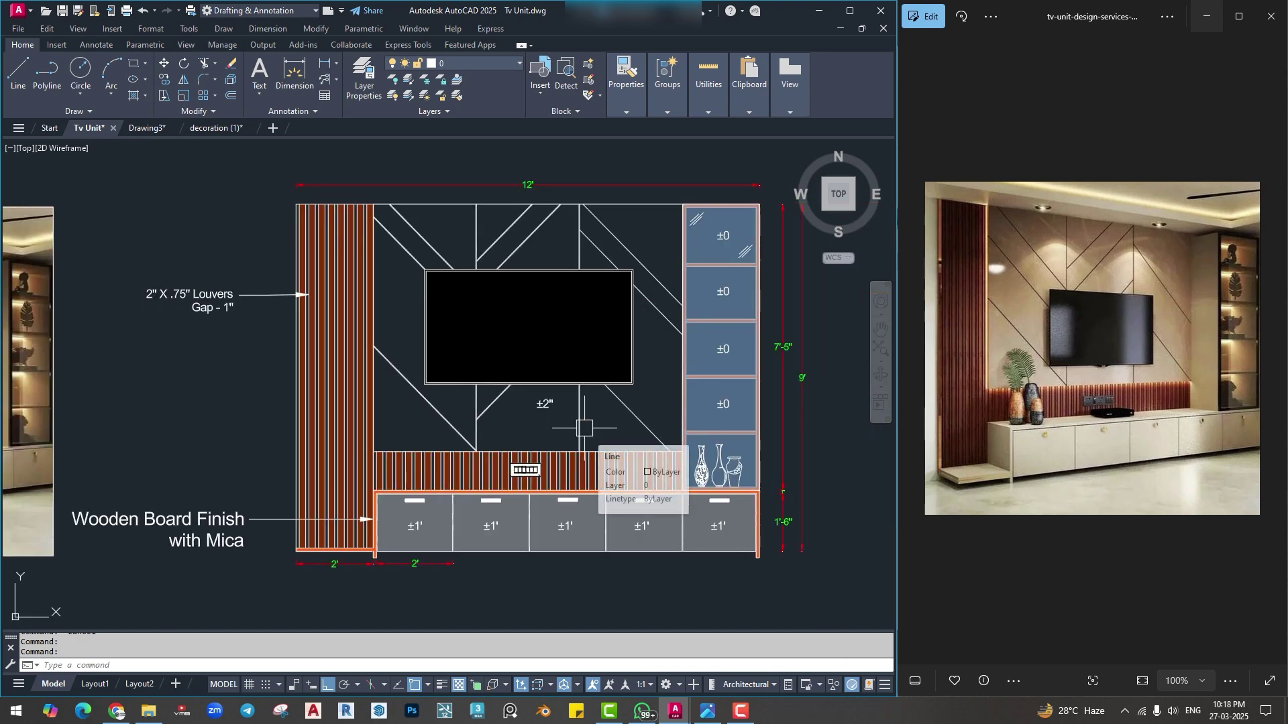